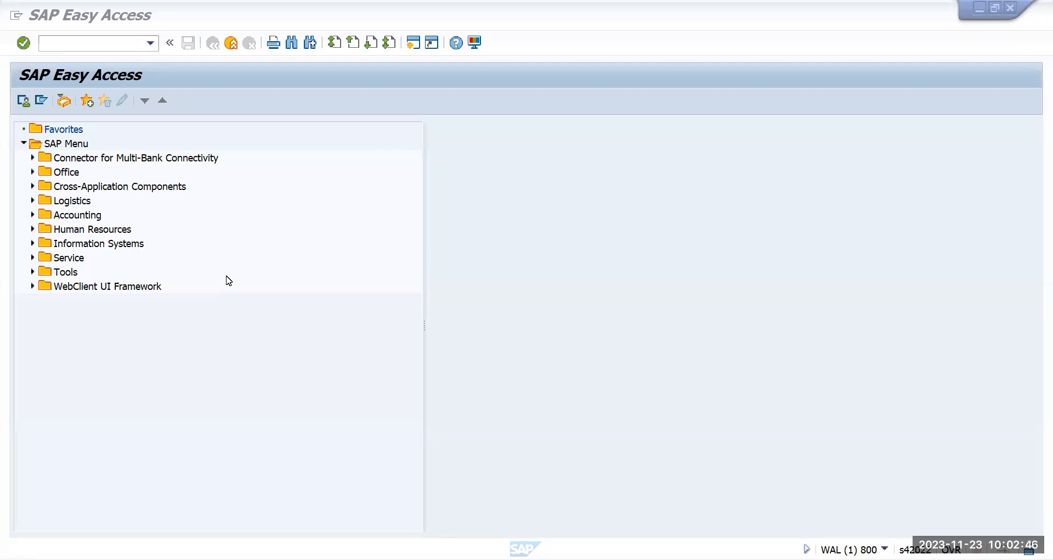
Step: Run transaction SPRO and display the SAP Reference IMG
{"action": "left_click", "coordinate": [71, 42]}
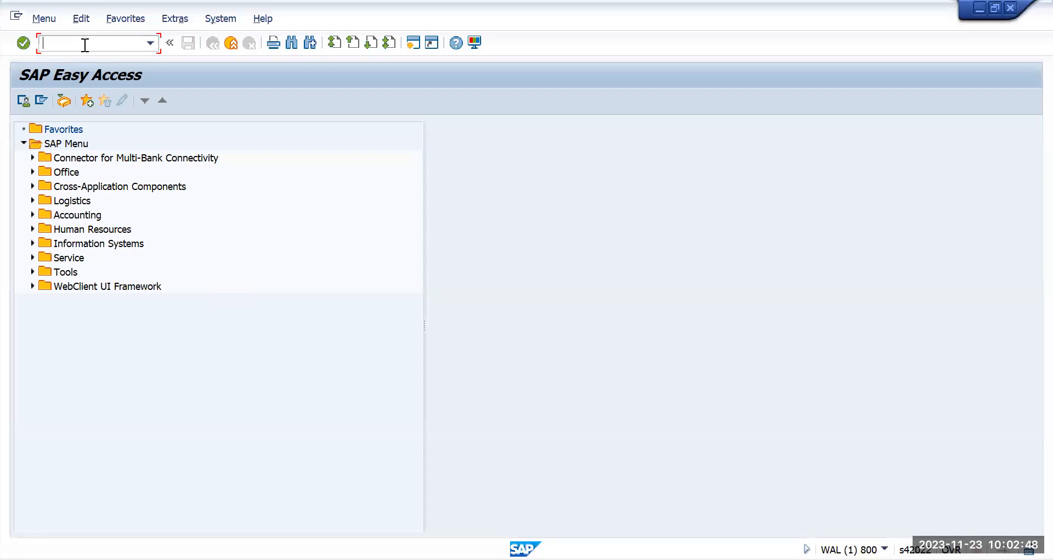
{"action": "type", "text": "spro"}
{"action": "key", "text": "Return"}
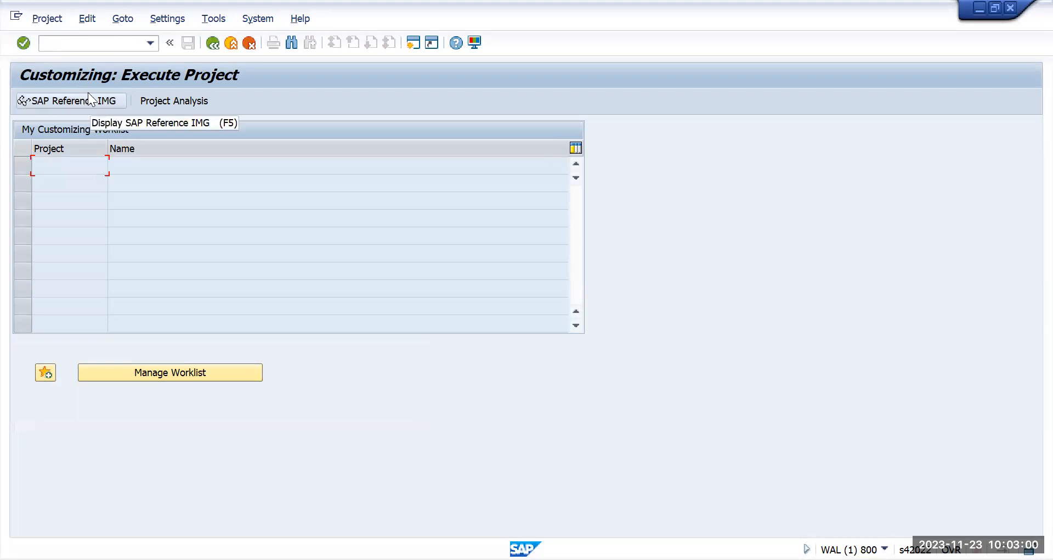
{"action": "left_click", "coordinate": [80, 44]}
{"action": "type", "text": "/n"}
{"action": "key", "text": "Return"}
{"action": "type", "text": "spro"}
{"action": "key", "text": "Return"}
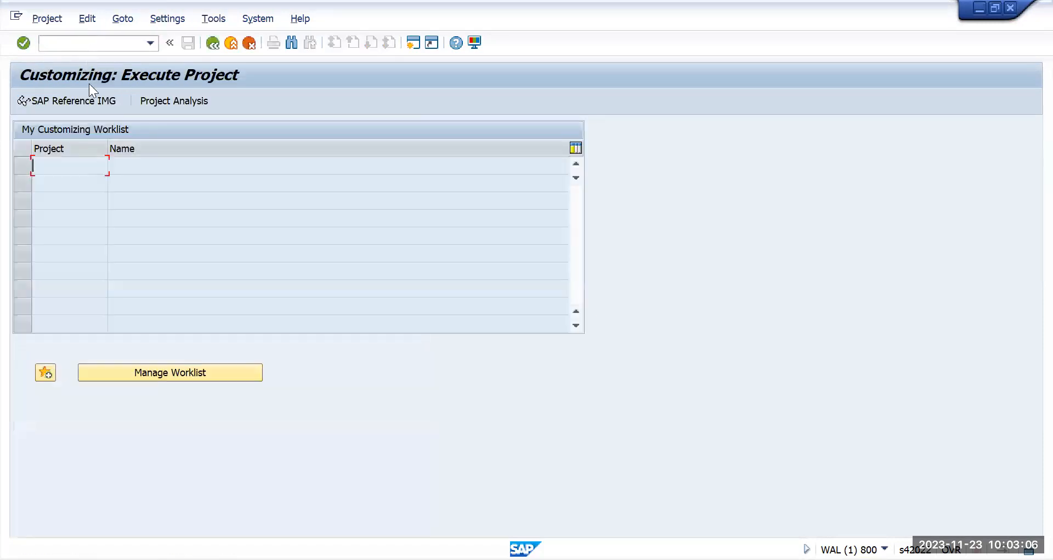
{"action": "left_click", "coordinate": [88, 98]}
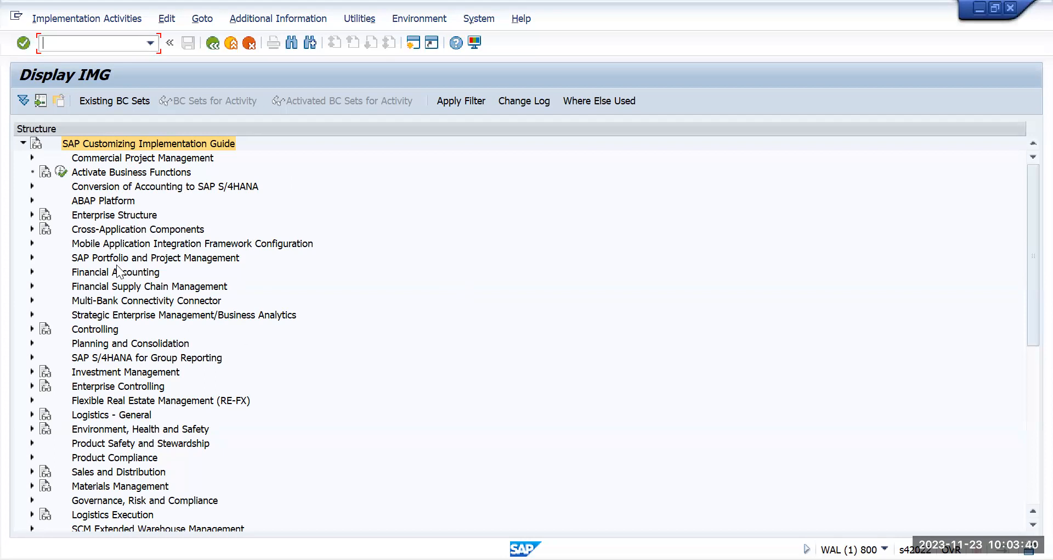
Step: Open the Define Sales Organization activity under Enterprise Structure, Definition, Sales and Distribution
{"action": "key", "text": "alt+Tab"}
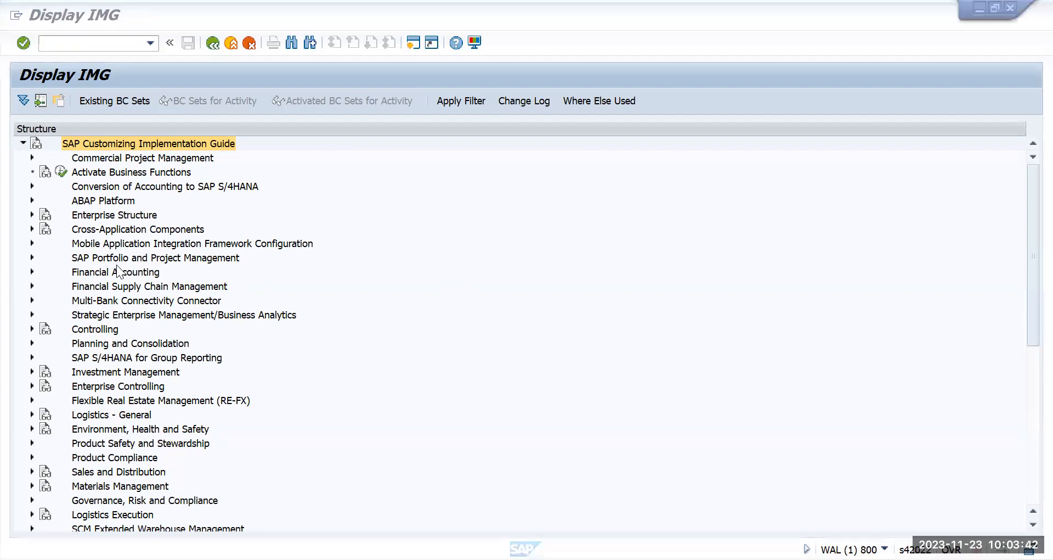
{"action": "left_click", "coordinate": [28, 215]}
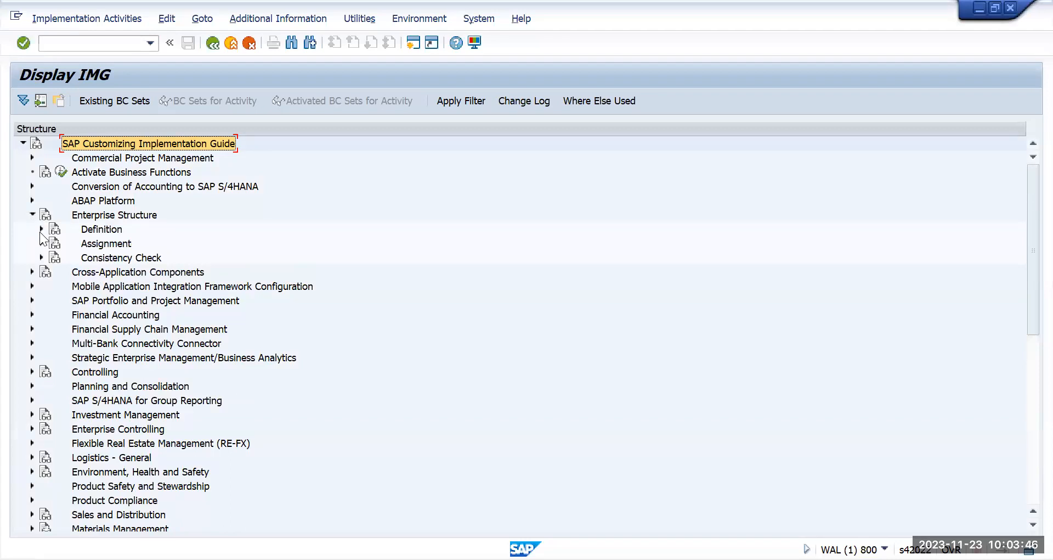
{"action": "key", "text": "alt+Tab"}
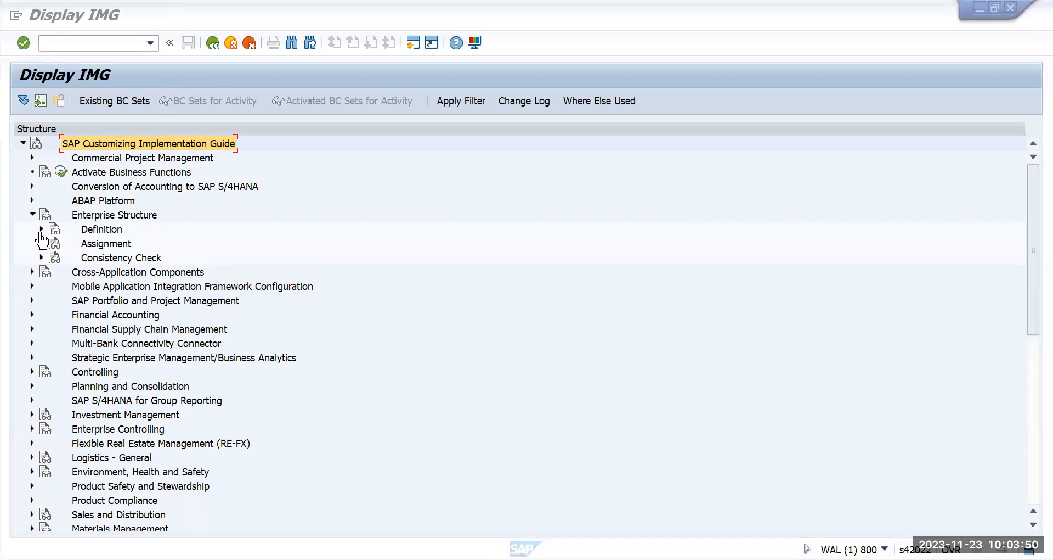
{"action": "key", "text": "alt+Tab"}
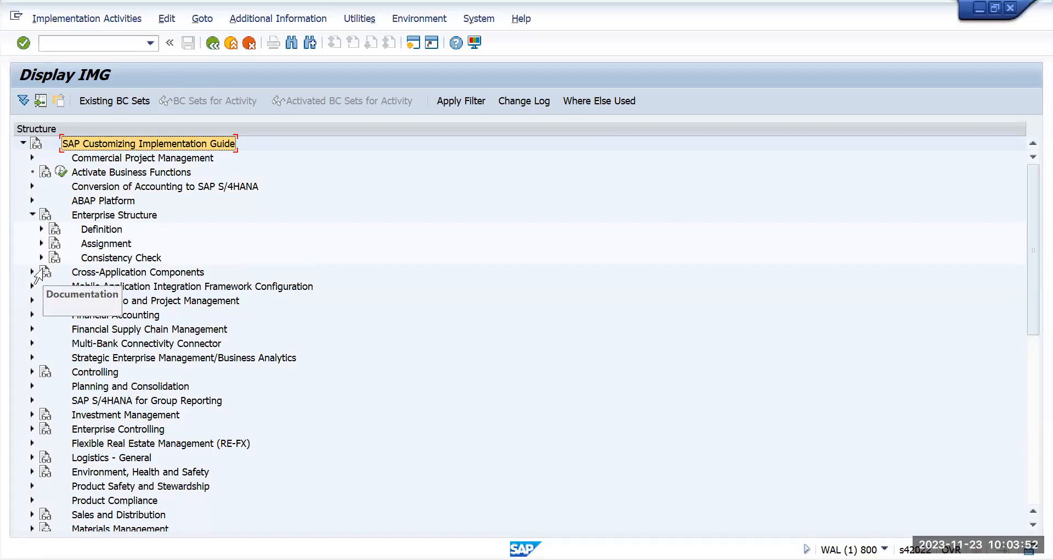
{"action": "left_click", "coordinate": [41, 228]}
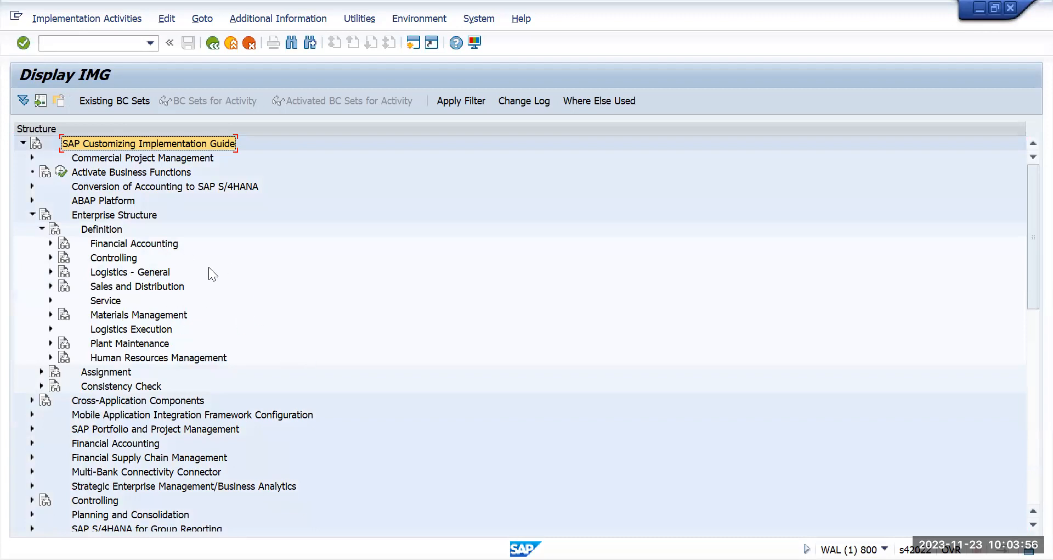
{"action": "key", "text": "alt+Tab"}
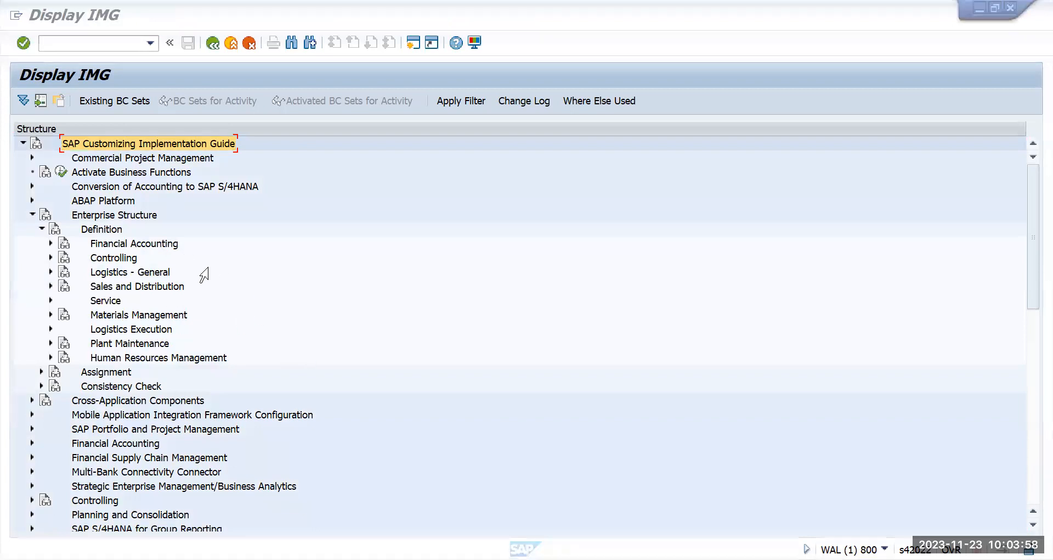
{"action": "left_click", "coordinate": [99, 286]}
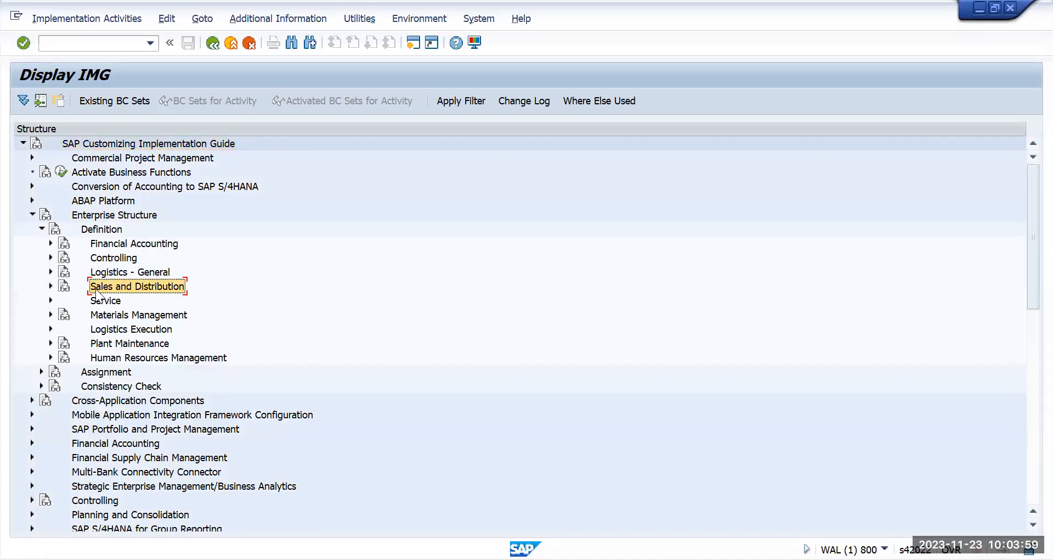
{"action": "left_click", "coordinate": [50, 286]}
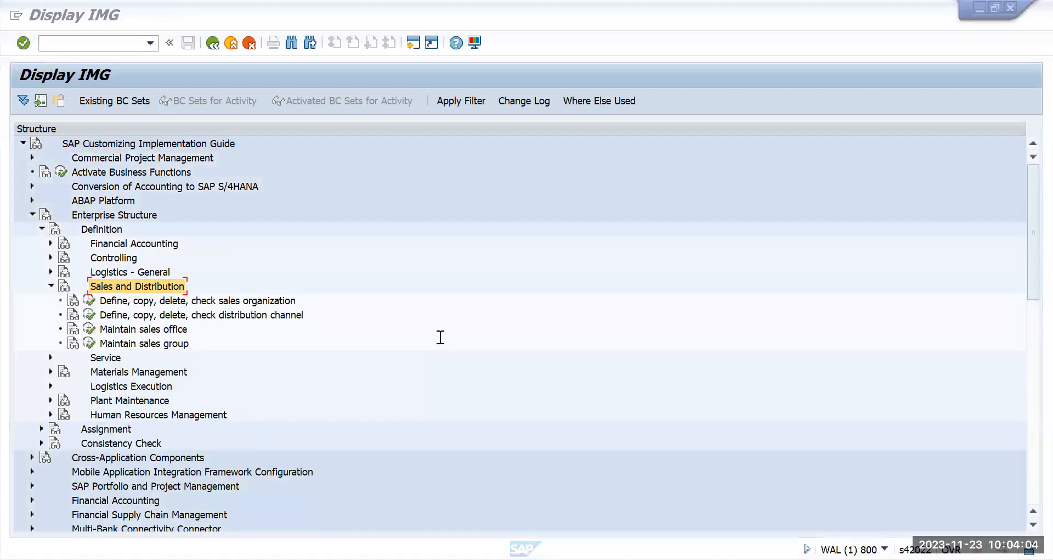
{"action": "left_click", "coordinate": [89, 300]}
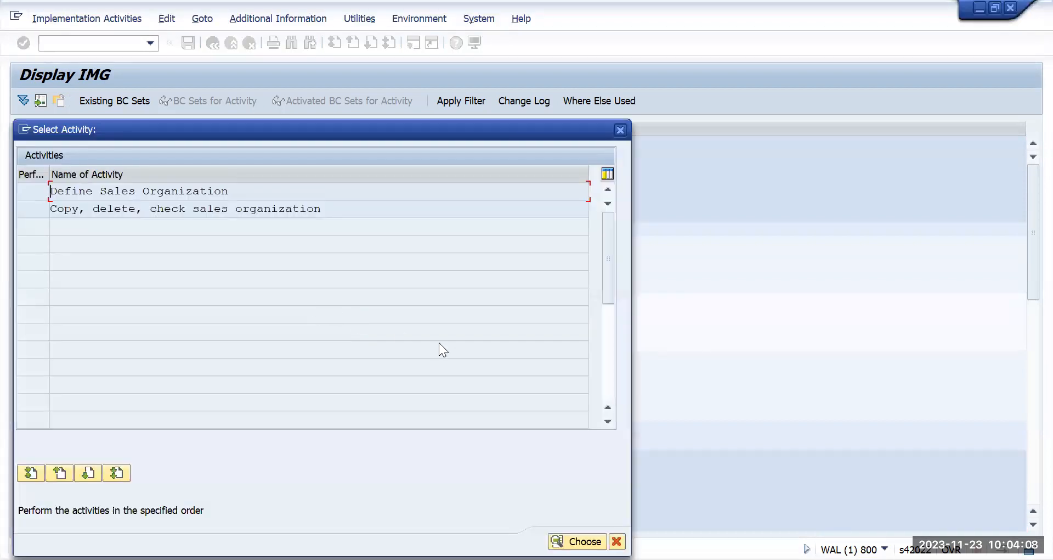
{"action": "double_click", "coordinate": [158, 191]}
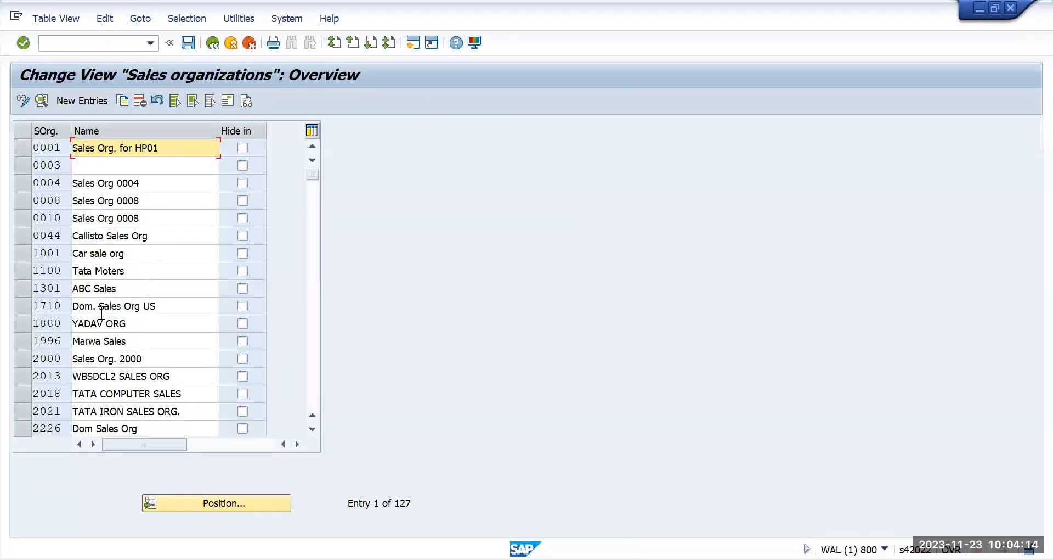
Step: Open the details of sales organization 1710 and examine its purchasing organization and purchasing group
{"action": "double_click", "coordinate": [104, 307]}
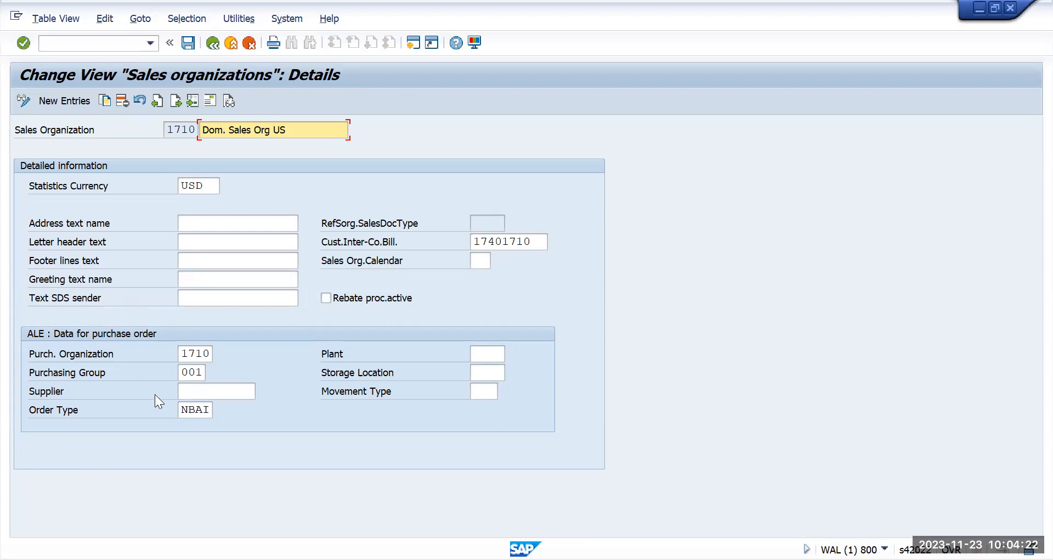
{"action": "left_click", "coordinate": [185, 353]}
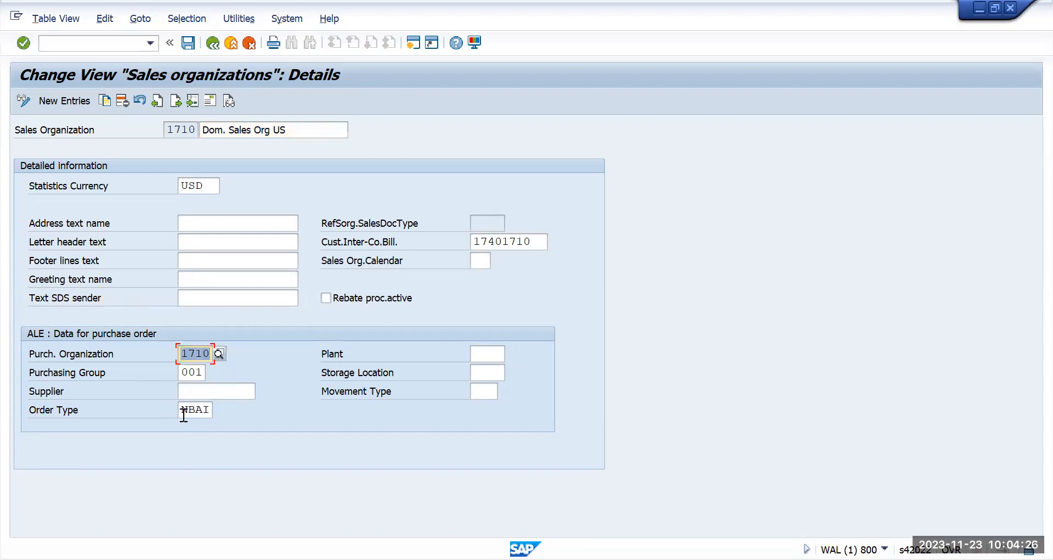
{"action": "left_click", "coordinate": [205, 374]}
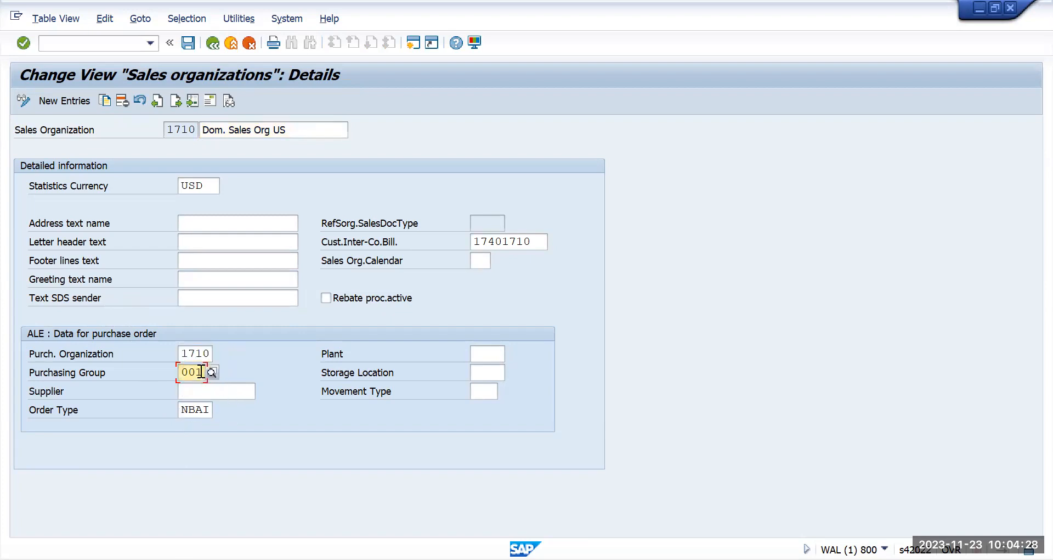
{"action": "left_click", "coordinate": [200, 353]}
{"action": "left_click", "coordinate": [203, 373]}
{"action": "left_click", "coordinate": [202, 352]}
{"action": "double_click", "coordinate": [201, 353]}
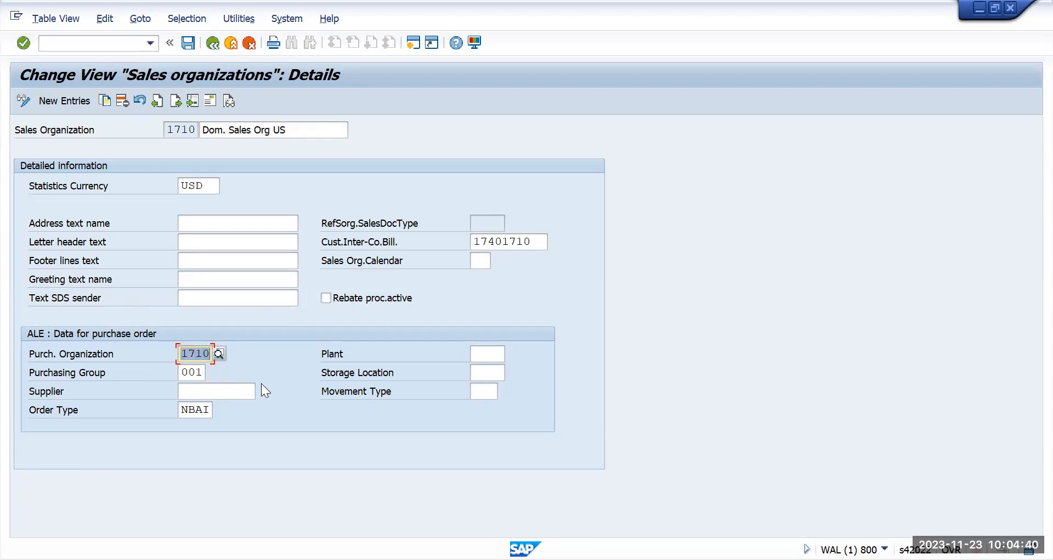
Step: View the address data of sales organization 1710 and return to the sales organizations overview
{"action": "left_click", "coordinate": [209, 101]}
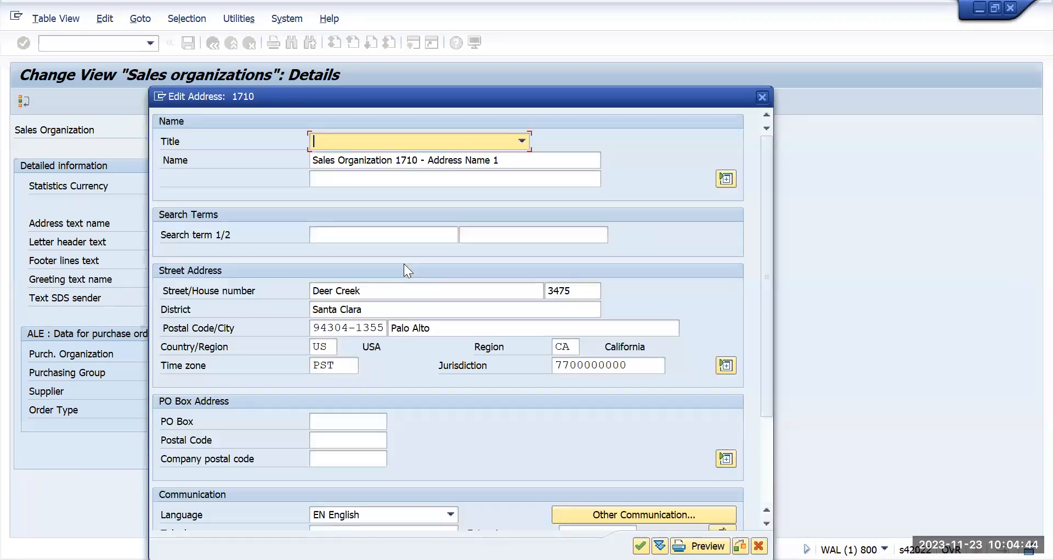
{"action": "left_click", "coordinate": [760, 98]}
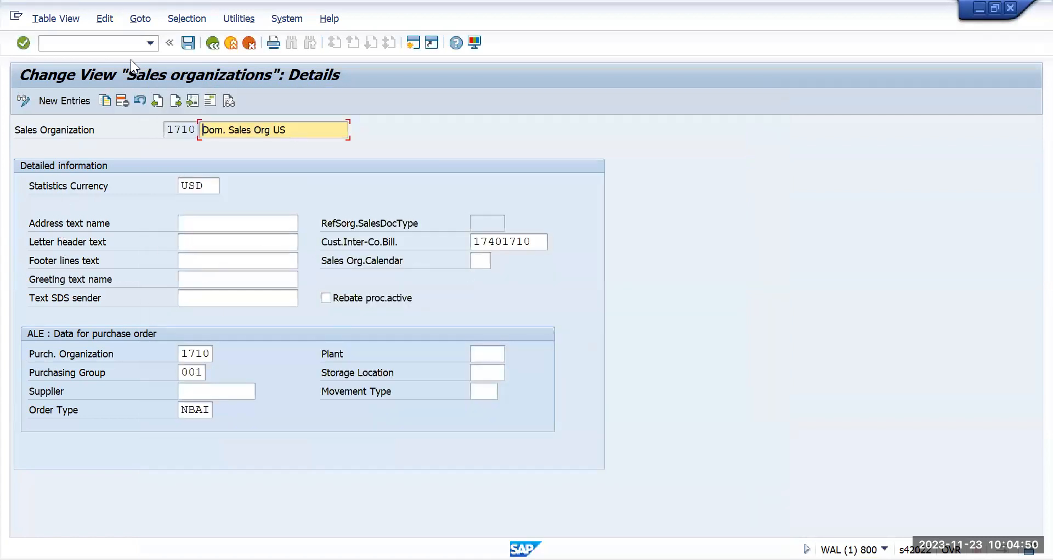
{"action": "left_click", "coordinate": [210, 44]}
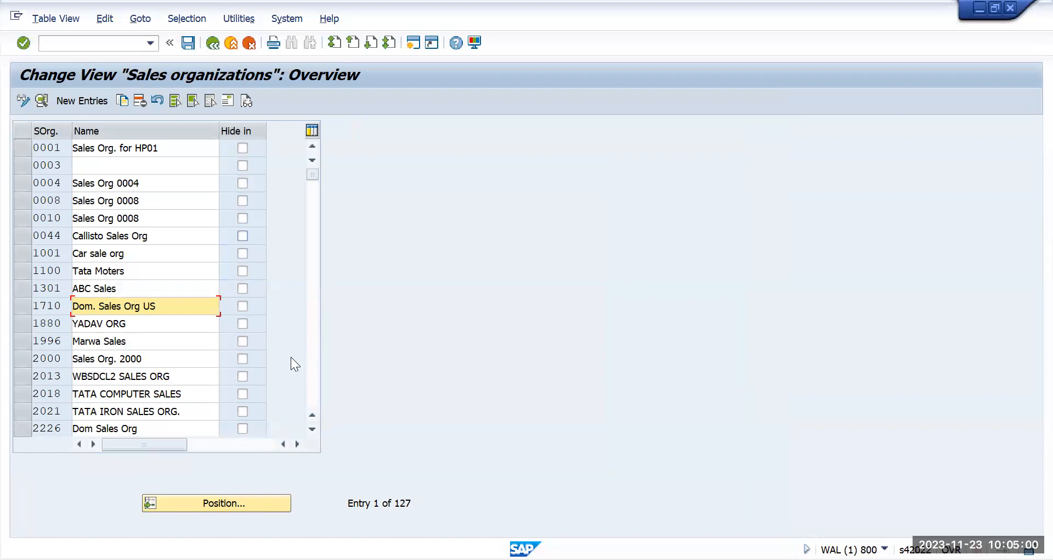
Step: Reopen the sales organizations overview and review the details of sales organization 0001
{"action": "key", "text": "alt+Tab"}
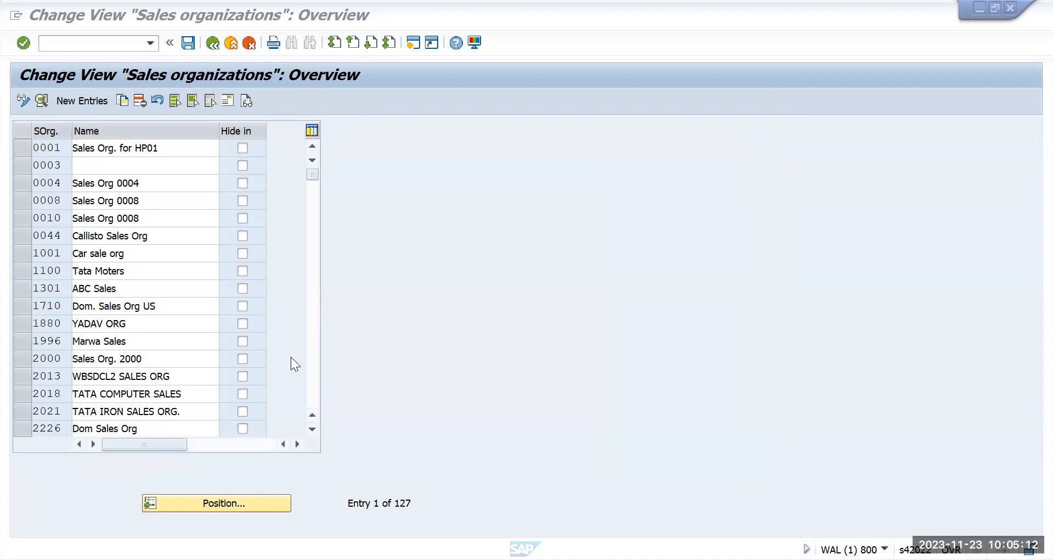
{"action": "left_click", "coordinate": [211, 45]}
{"action": "double_click", "coordinate": [194, 190]}
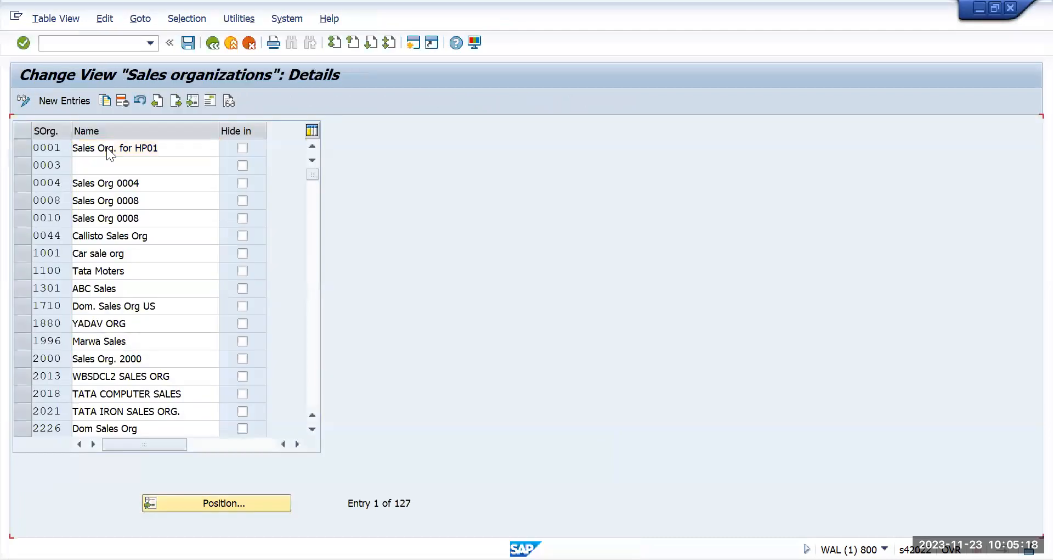
{"action": "double_click", "coordinate": [107, 148]}
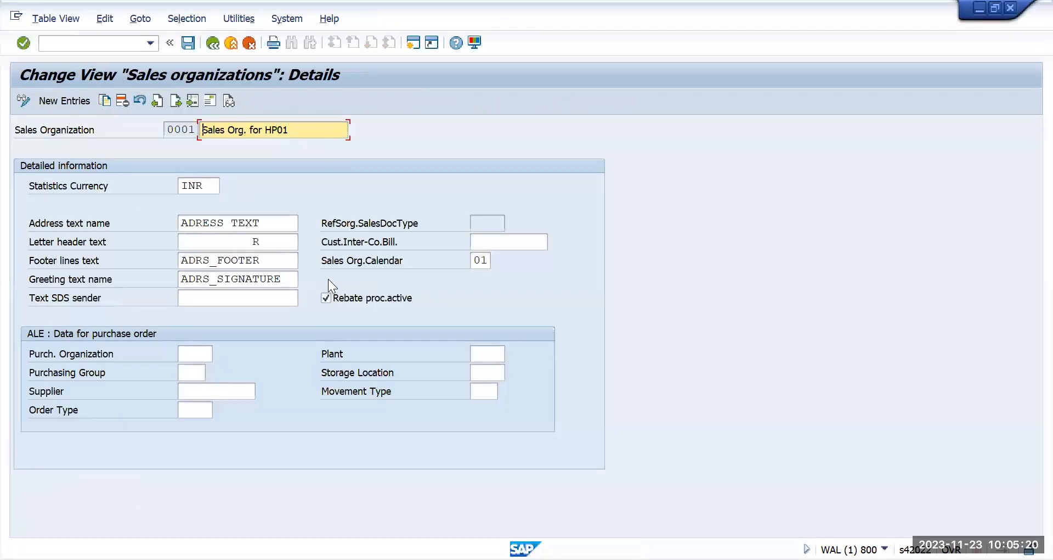
{"action": "left_click", "coordinate": [213, 48]}
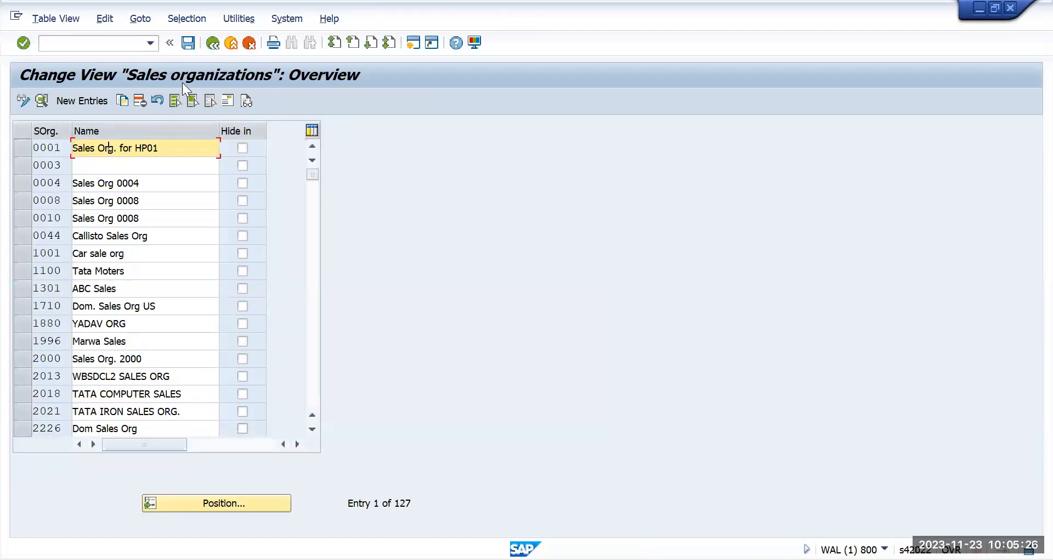
Step: Open the Copy, delete, check sales organization activity and start a copy with 0001 as the source
{"action": "left_click", "coordinate": [208, 49]}
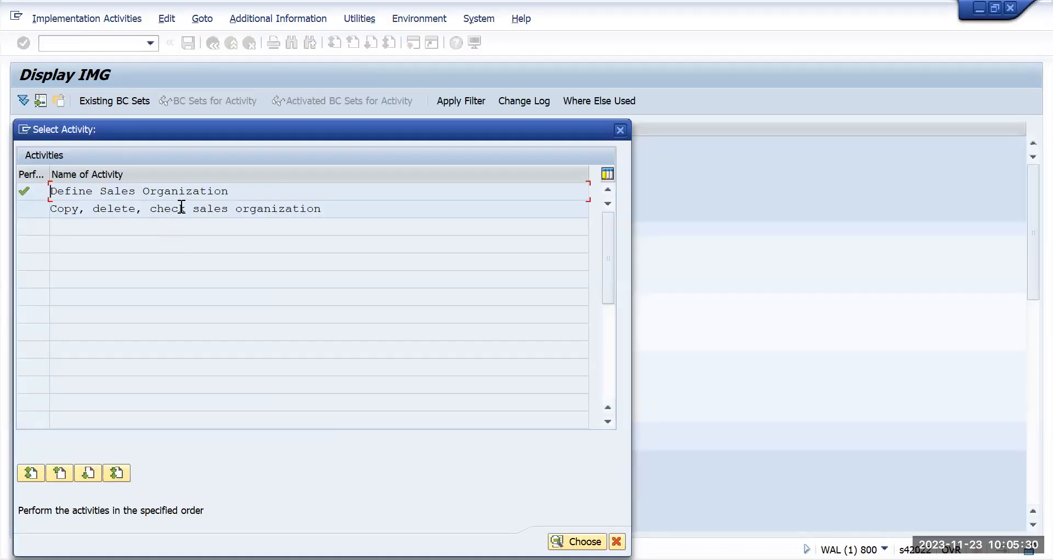
{"action": "double_click", "coordinate": [177, 207]}
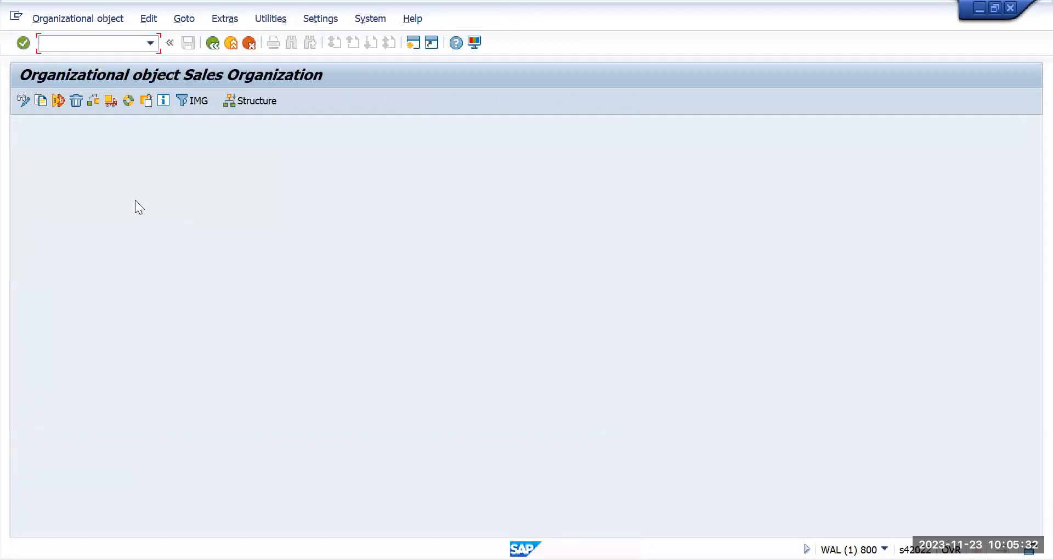
{"action": "left_click", "coordinate": [42, 101]}
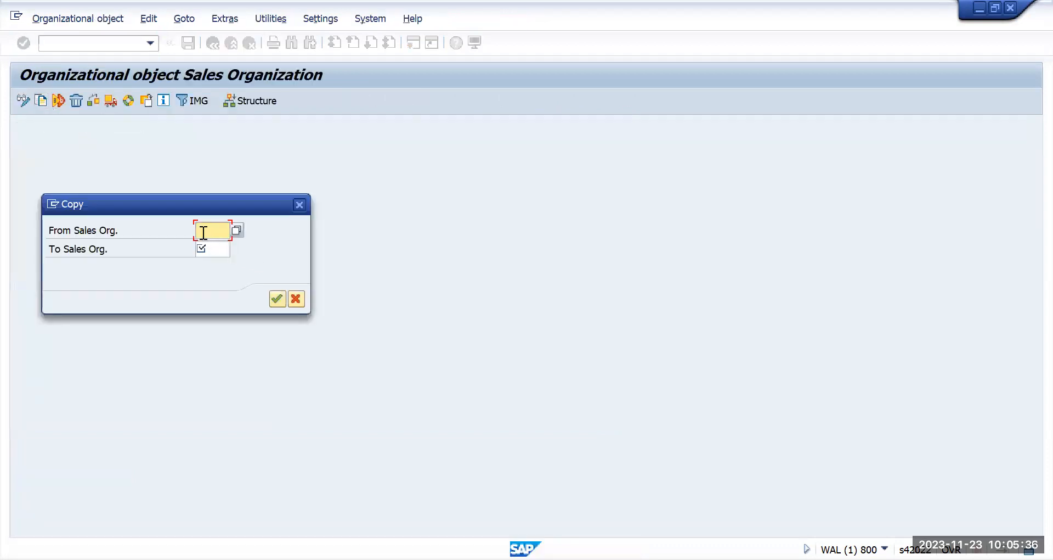
{"action": "left_click", "coordinate": [238, 232]}
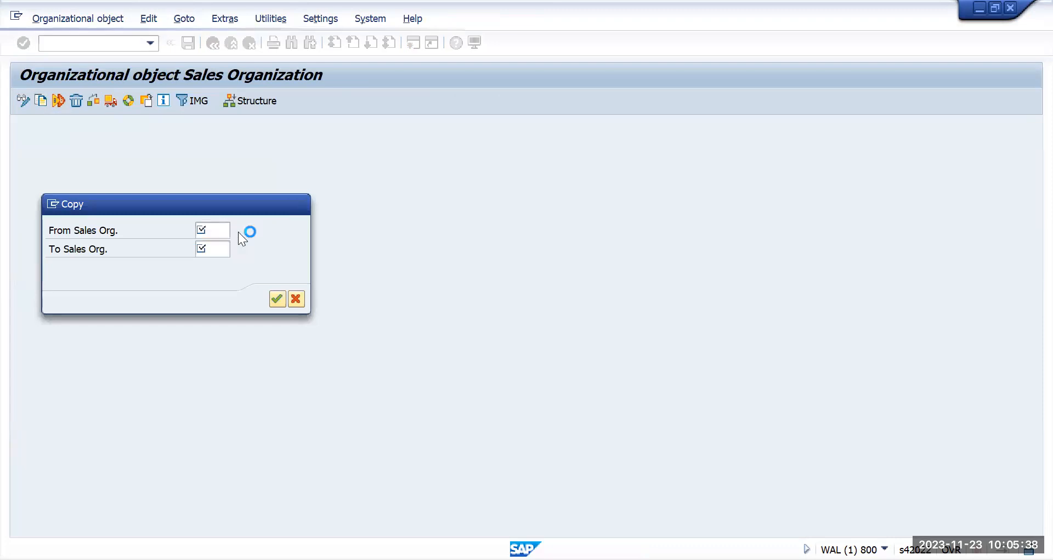
{"action": "double_click", "coordinate": [196, 69]}
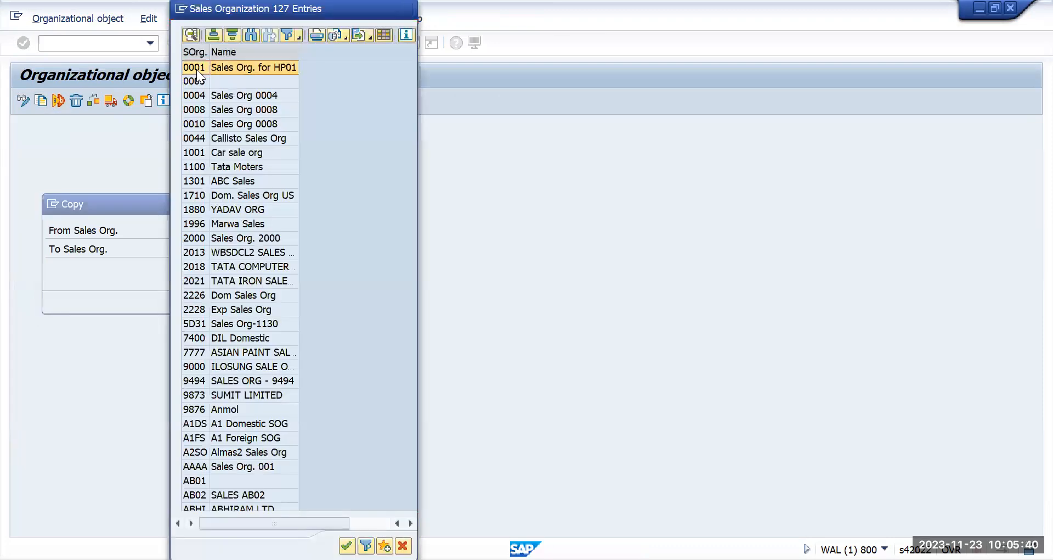
Step: Enter TMUS as the target sales organization and run the copy
{"action": "left_click", "coordinate": [210, 251]}
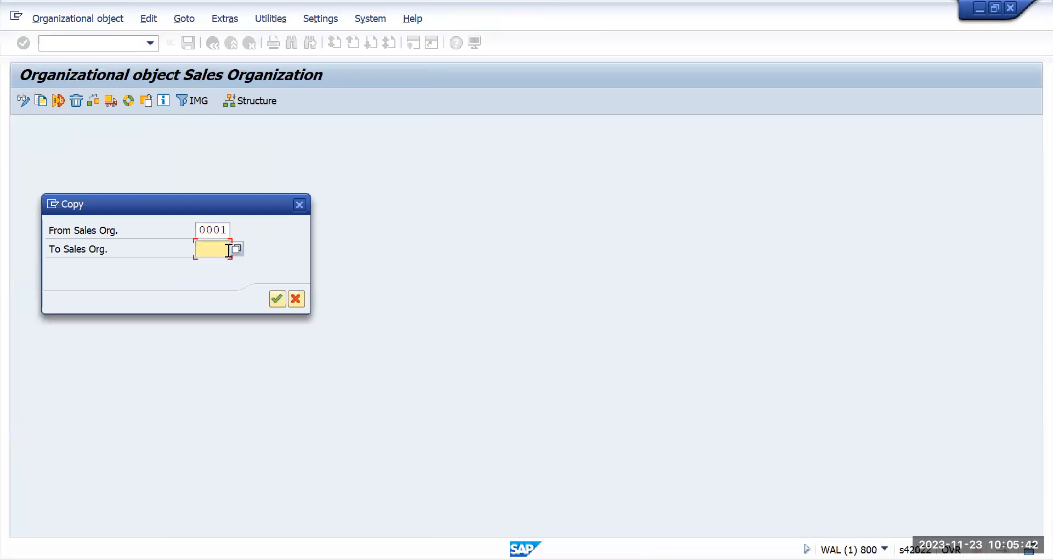
{"action": "type", "text": "TM"}
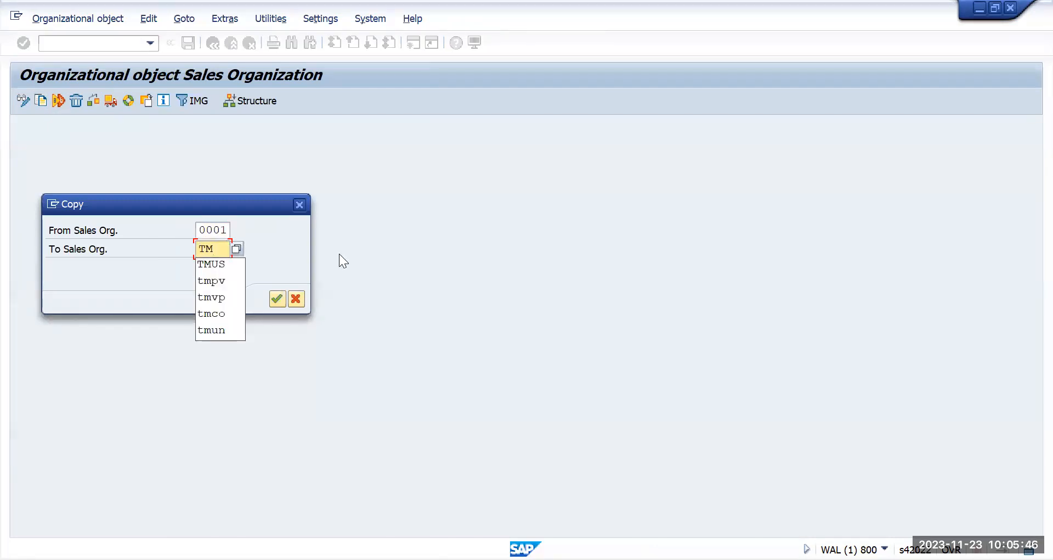
{"action": "type", "text": "U"}
{"action": "key", "text": "BackSpace"}
{"action": "type", "text": "S"}
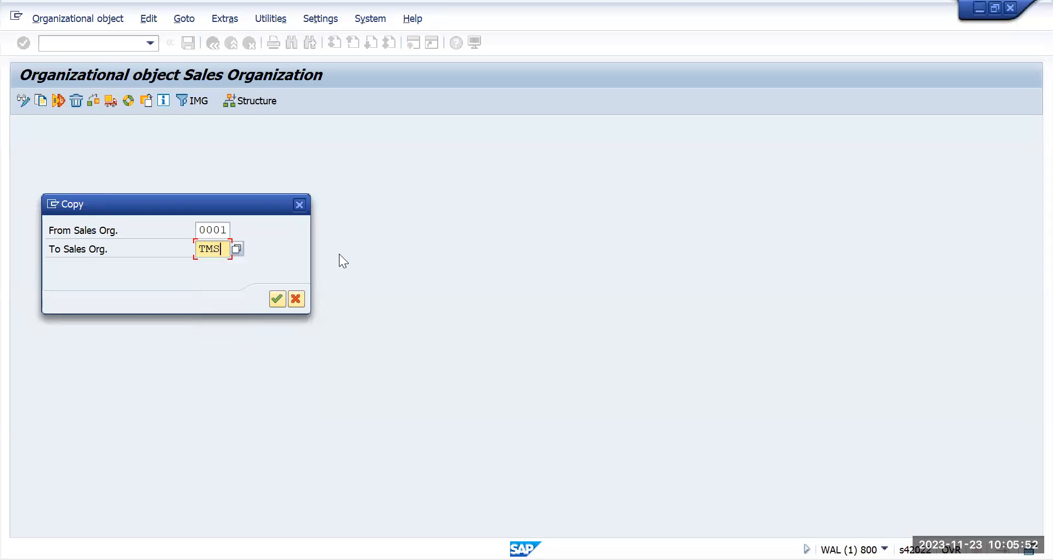
{"action": "type", "text": "C"}
{"action": "key", "text": "BackSpace"}
{"action": "key", "text": "BackSpace"}
{"action": "type", "text": "US"}
{"action": "left_click", "coordinate": [279, 300]}
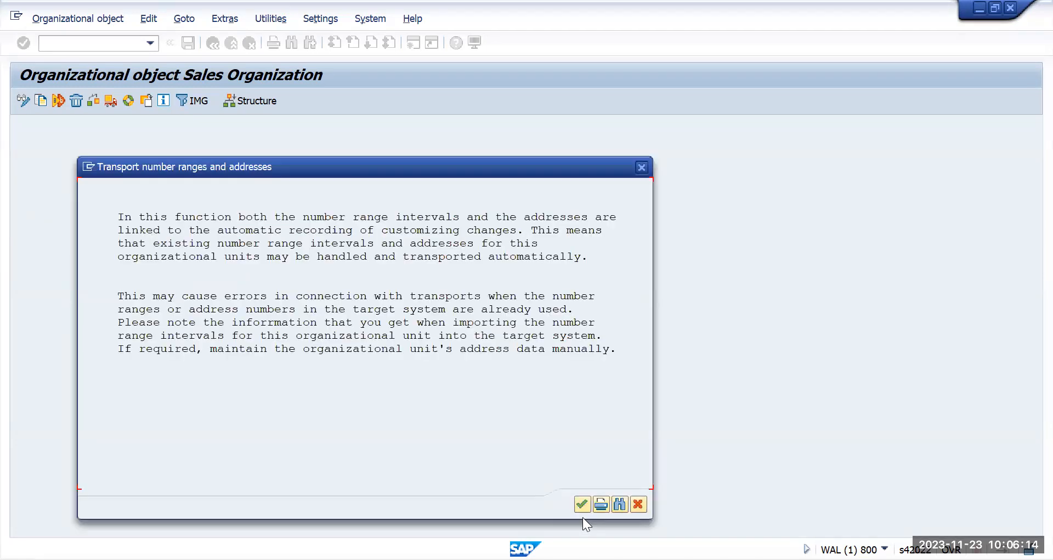
Step: Agree to transport the number ranges and record the copy in customizing request WALK902687
{"action": "left_click", "coordinate": [581, 504]}
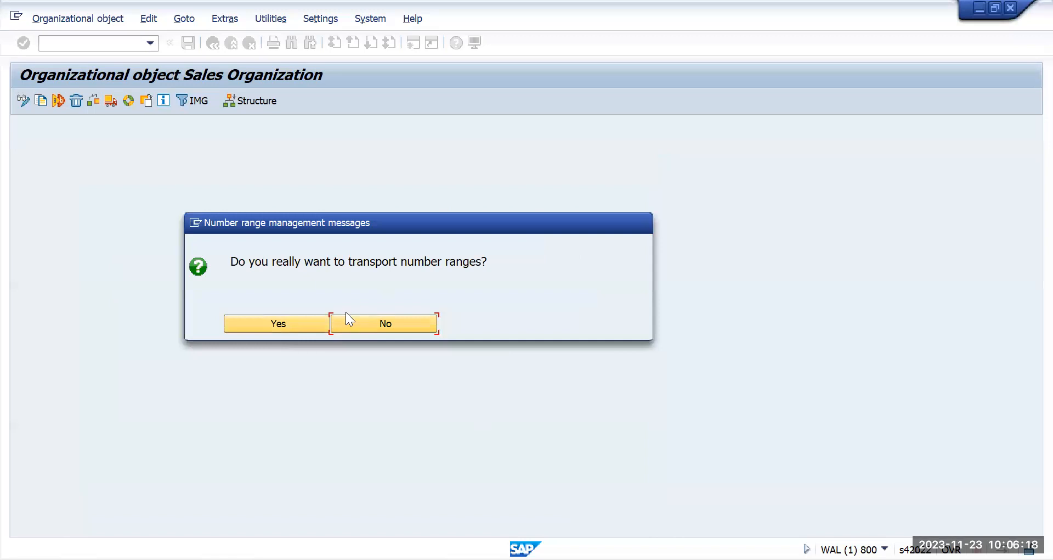
{"action": "left_click", "coordinate": [292, 323]}
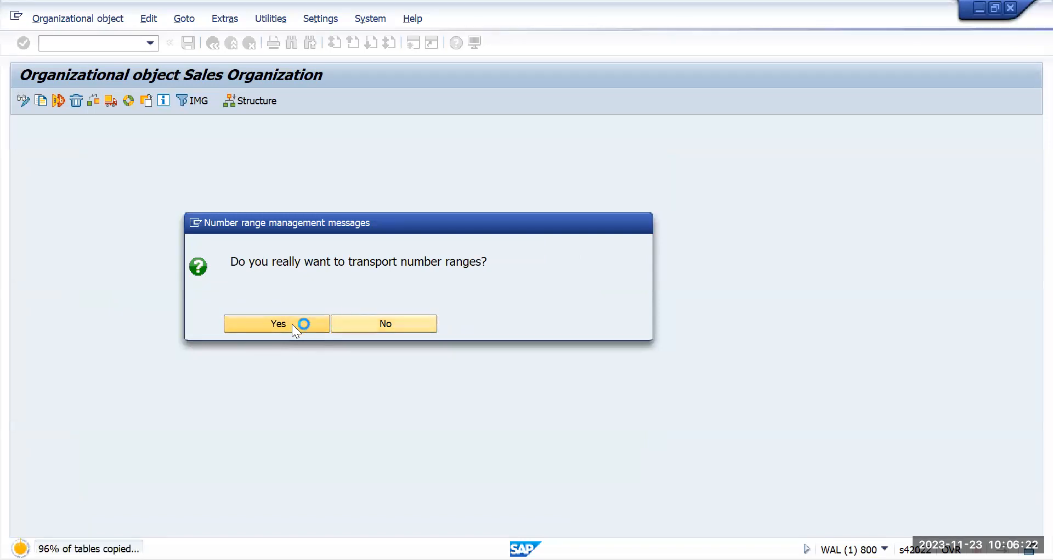
{"action": "left_click", "coordinate": [321, 321]}
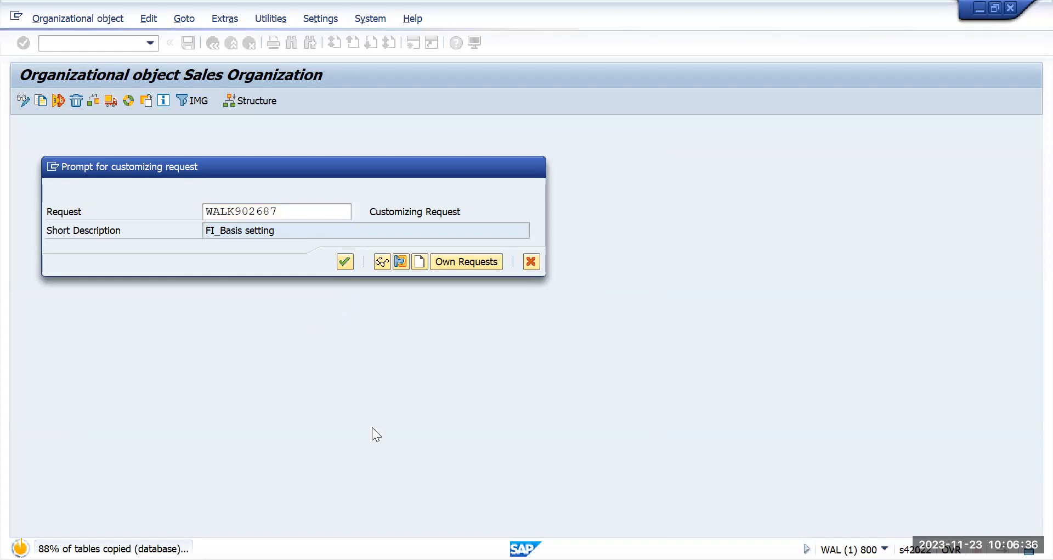
{"action": "key", "text": "Return"}
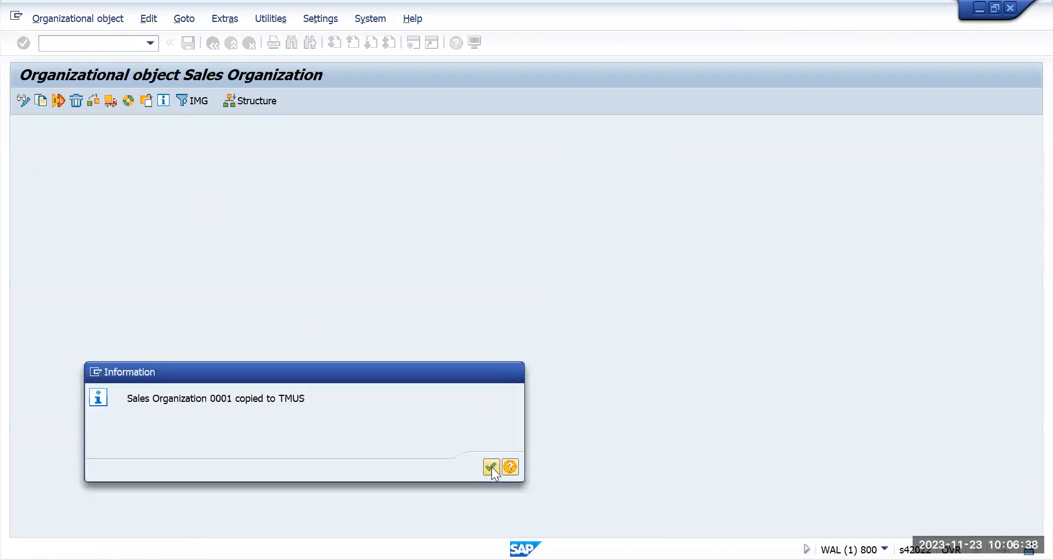
{"action": "left_click", "coordinate": [491, 466]}
{"action": "left_click", "coordinate": [177, 182]}
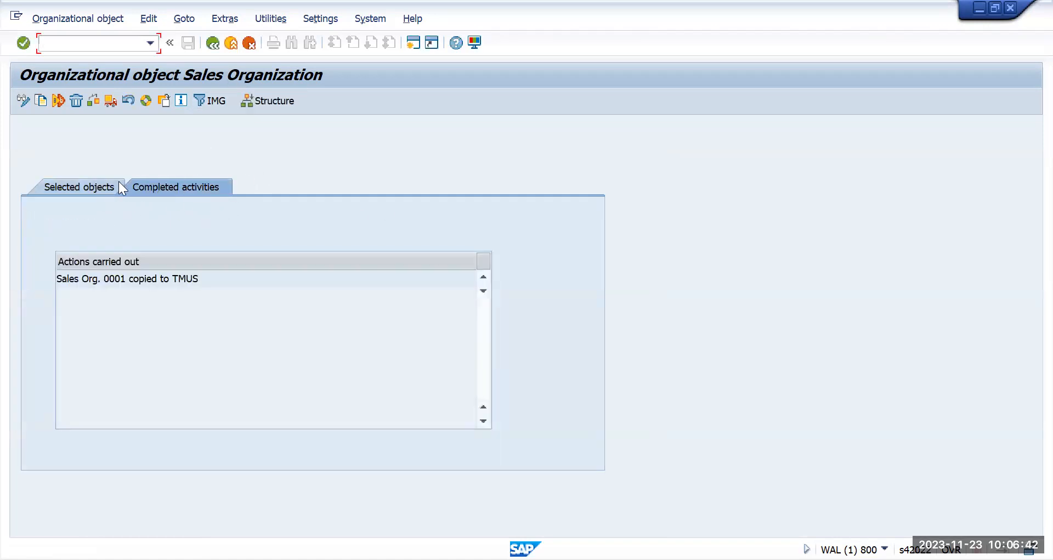
Step: Return to the activity selection, open Define Sales Organization and bring up the details of TMUS
{"action": "left_click", "coordinate": [209, 40]}
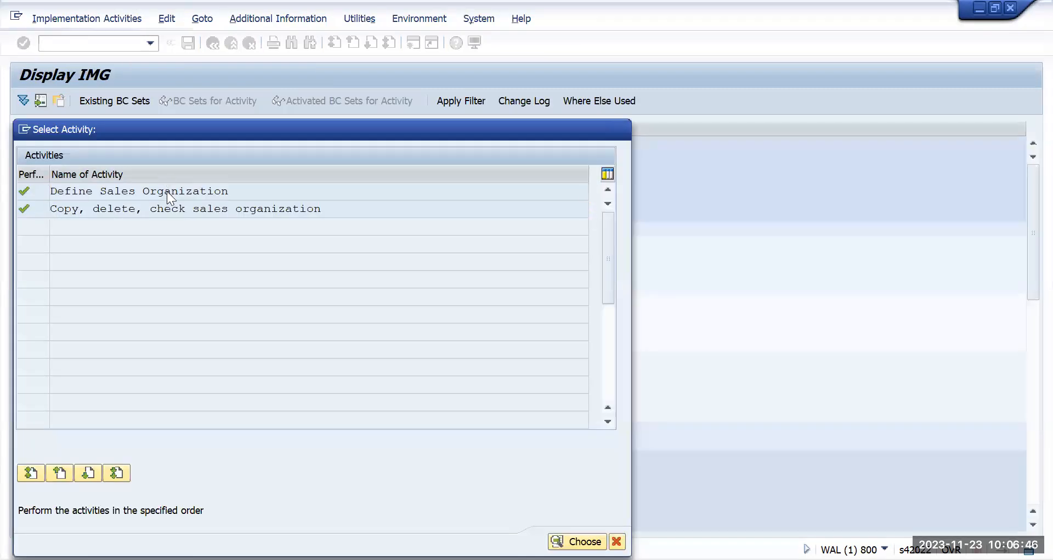
{"action": "double_click", "coordinate": [167, 191]}
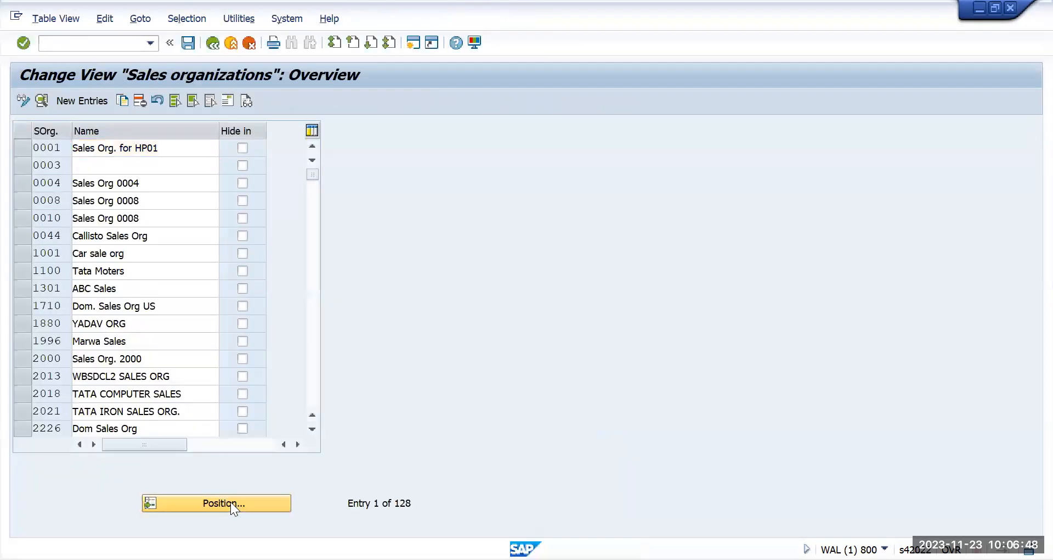
{"action": "left_click", "coordinate": [230, 502]}
{"action": "type", "text": "tmus"}
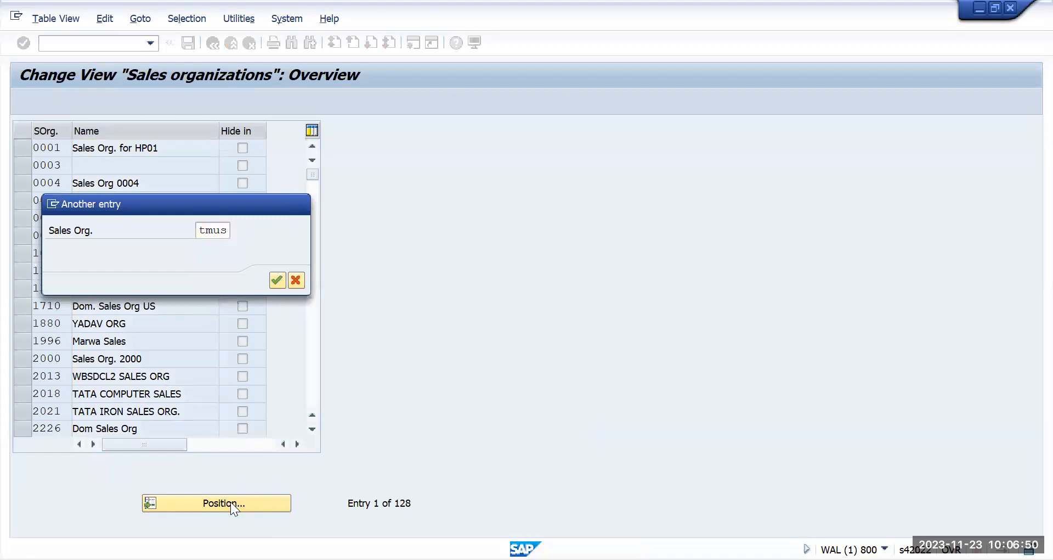
{"action": "key", "text": "Return"}
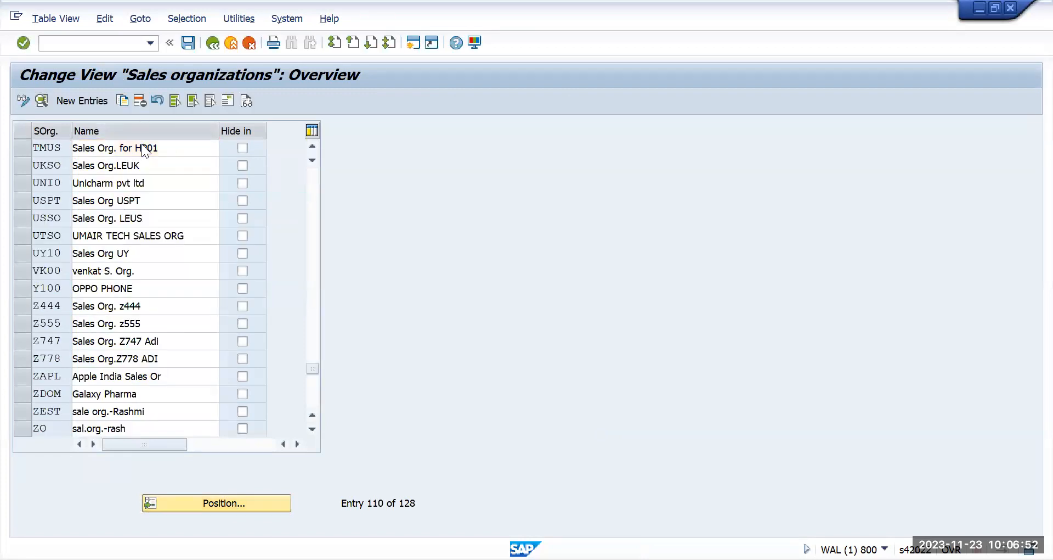
{"action": "double_click", "coordinate": [142, 143]}
Step: Change the description of sales organization TMUS to "TMUS sales org"
{"action": "left_click_drag", "start_coordinate": [310, 129], "coordinate": [201, 130]}
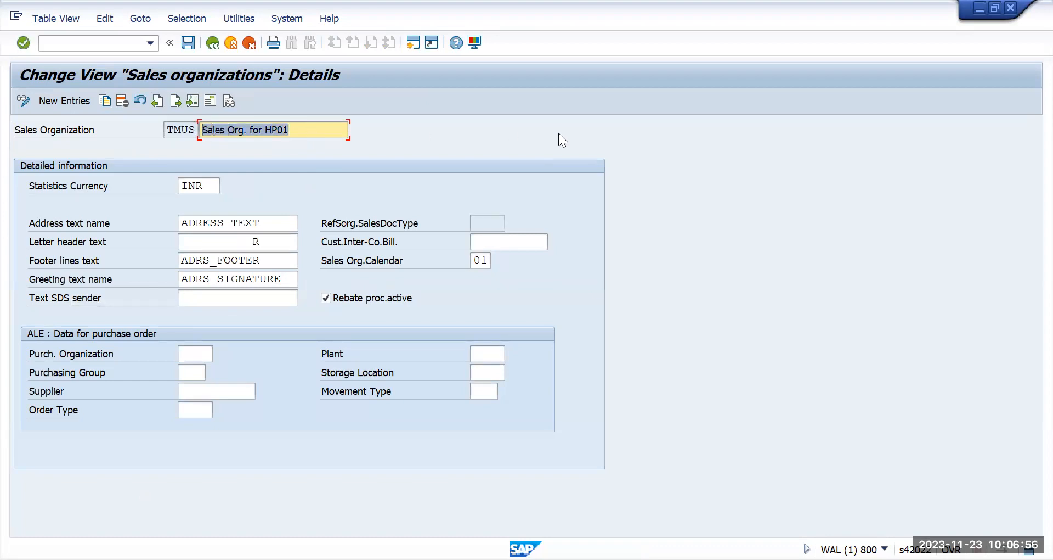
{"action": "type", "text": "TM"}
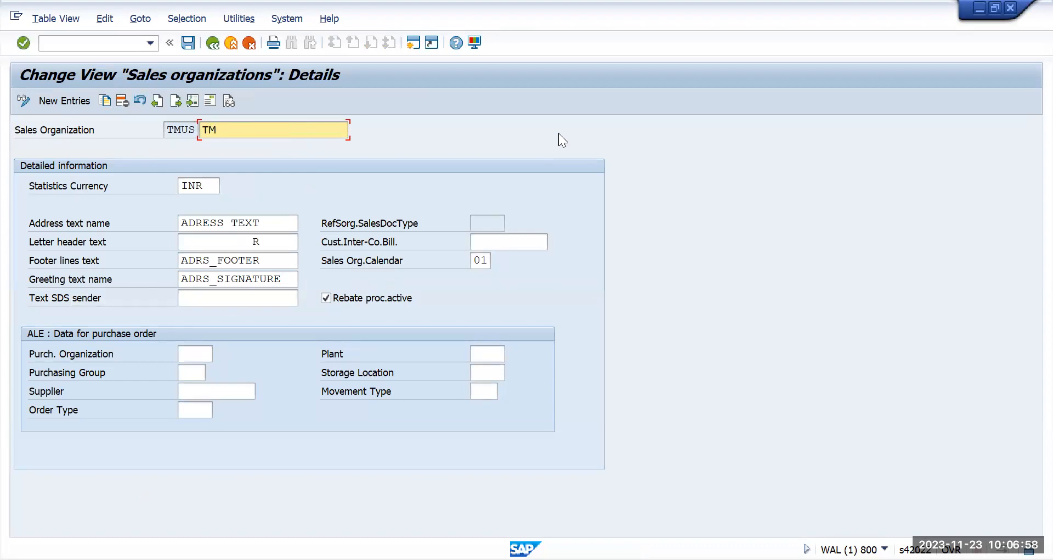
{"action": "key", "text": "BackSpace"}
{"action": "type", "text": "us"}
{"action": "key", "text": "BackSpace"}
{"action": "key", "text": "BackSpace"}
{"action": "type", "text": "s"}
{"action": "key", "text": "BackSpace"}
{"action": "key", "text": "BackSpace"}
{"action": "type", "text": "US sales org"}
Step: Open the address data of TMUS and set the first search term to TMUS
{"action": "left_click", "coordinate": [206, 100]}
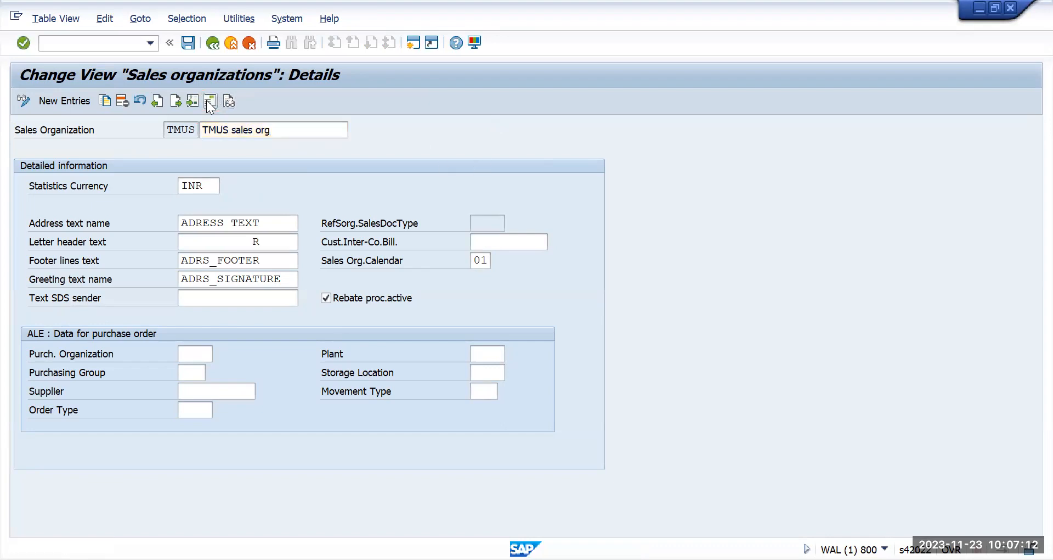
{"action": "double_click", "coordinate": [375, 238]}
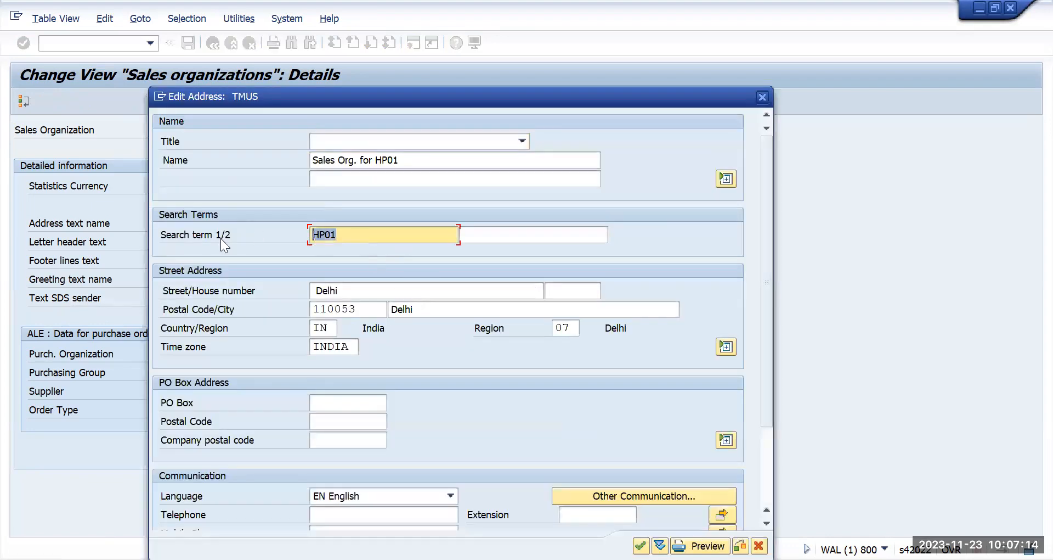
{"action": "type", "text": "TM"}
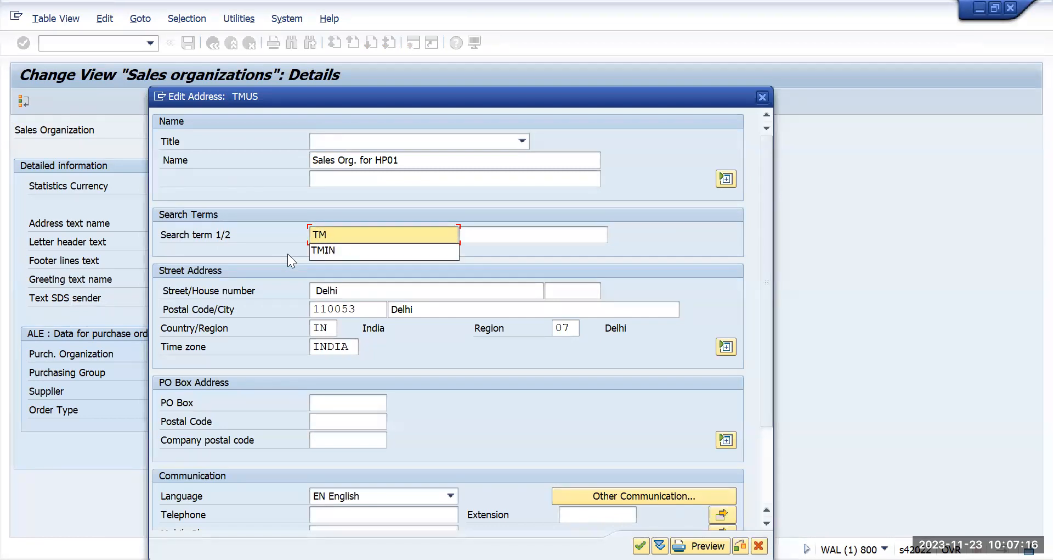
{"action": "type", "text": "US"}
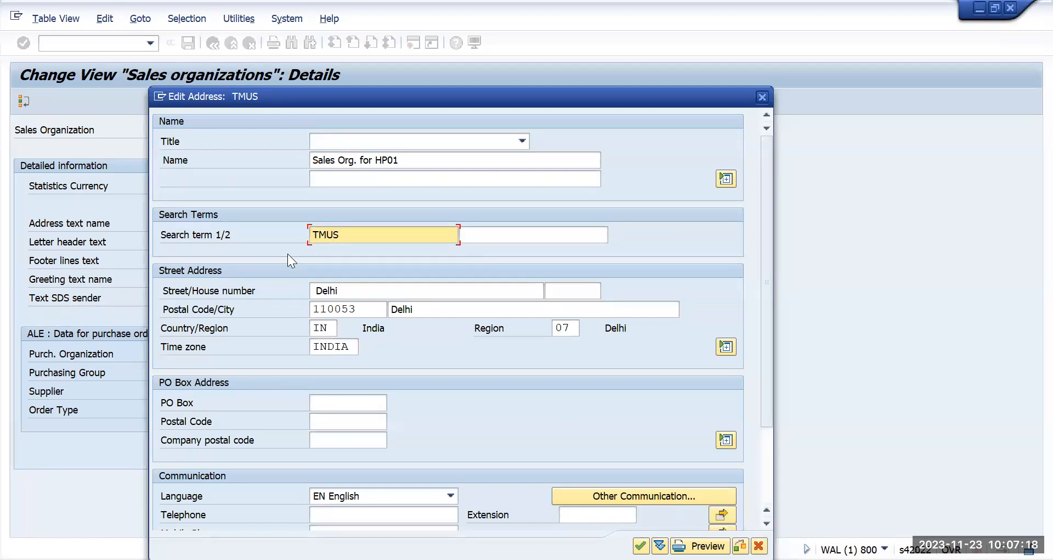
Step: Set the name in the address data to "TM US sales org"
{"action": "left_click_drag", "start_coordinate": [400, 160], "coordinate": [234, 172]}
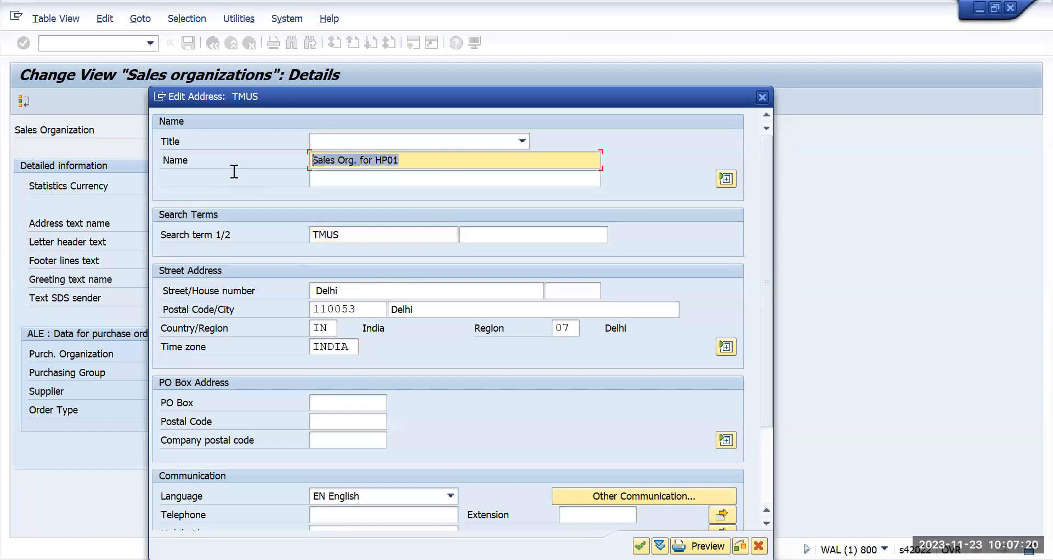
{"action": "type", "text": "Sale"}
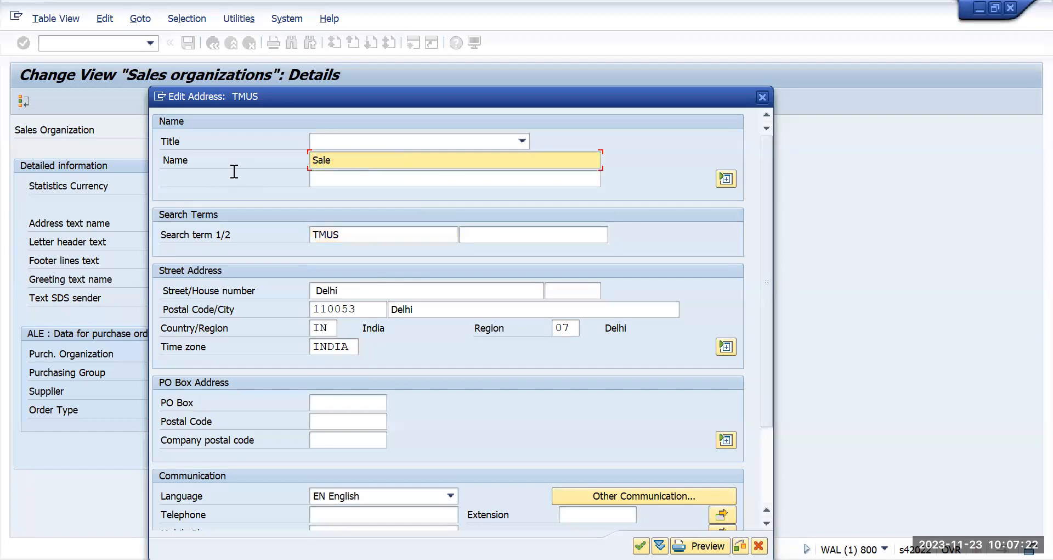
{"action": "type", "text": "s"}
{"action": "key", "text": "BackSpace"}
{"action": "key", "text": "BackSpace"}
{"action": "key", "text": "BackSpace"}
{"action": "key", "text": "BackSpace"}
{"action": "key", "text": "BackSpace"}
{"action": "key", "text": "BackSpace"}
{"action": "type", "text": "TM "}
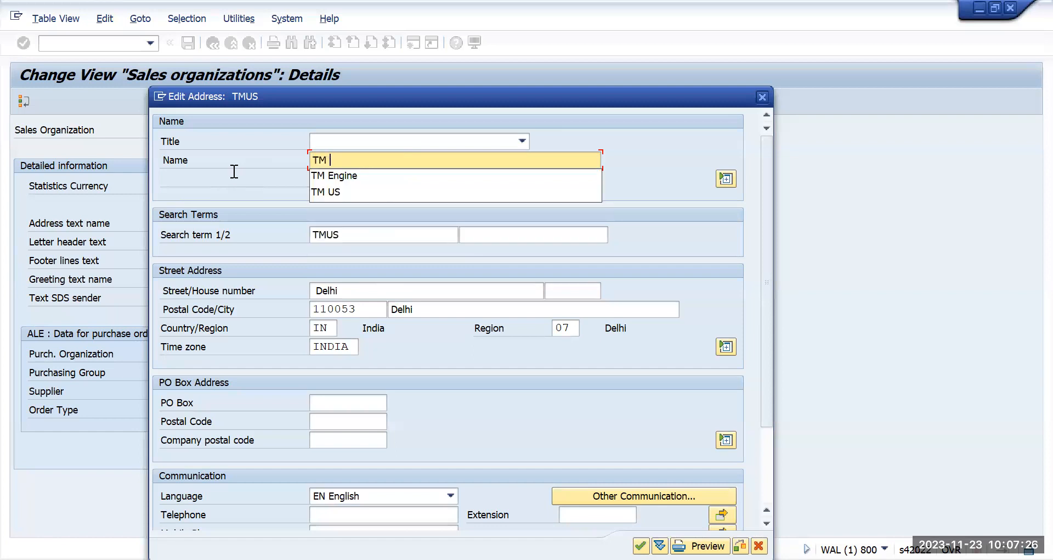
{"action": "type", "text": "US sal"}
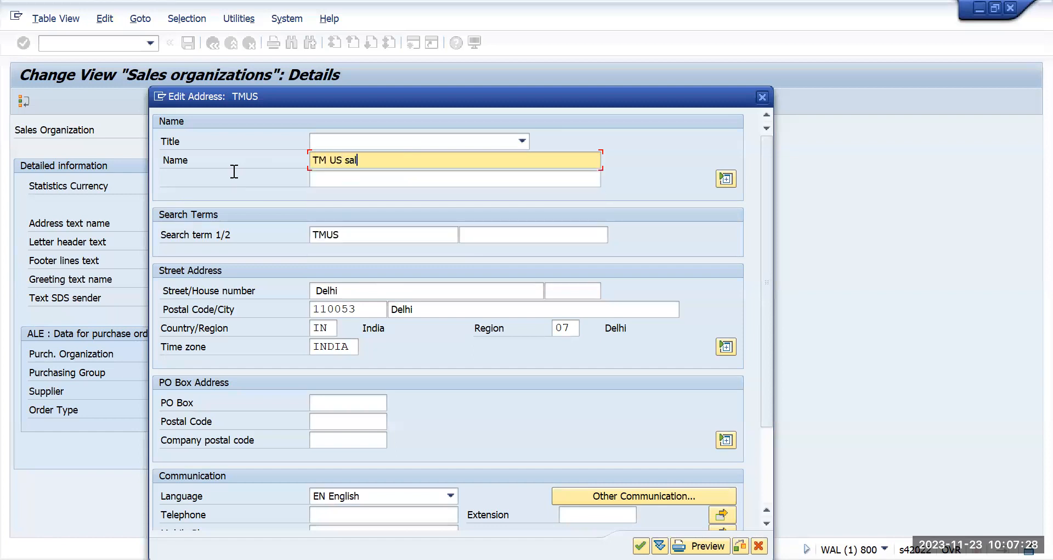
{"action": "type", "text": "es org"}
Step: Set the address country to US and choose CST as the time zone from the available entries
{"action": "left_click_drag", "start_coordinate": [333, 327], "coordinate": [301, 328]}
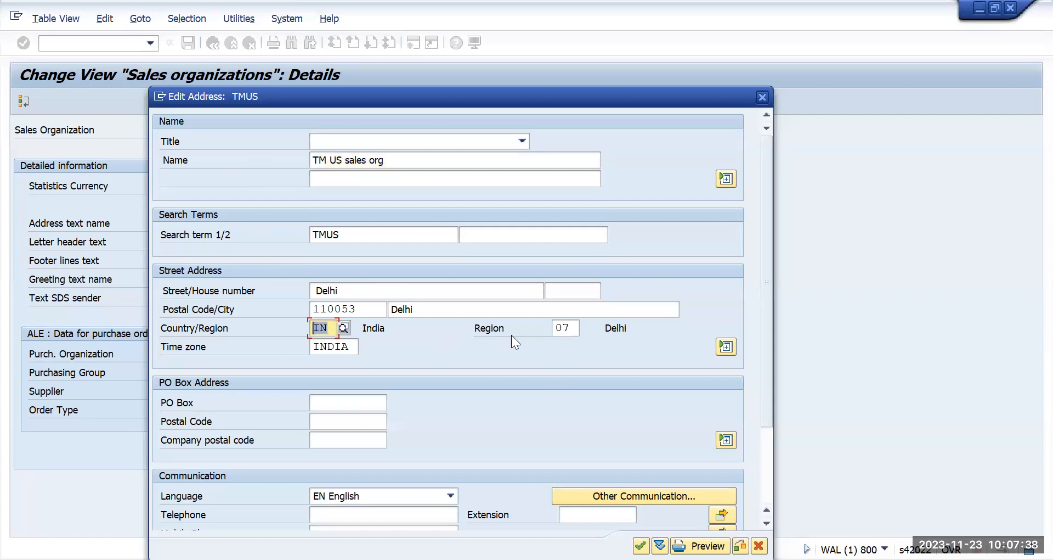
{"action": "type", "text": "US"}
{"action": "left_click", "coordinate": [354, 343]}
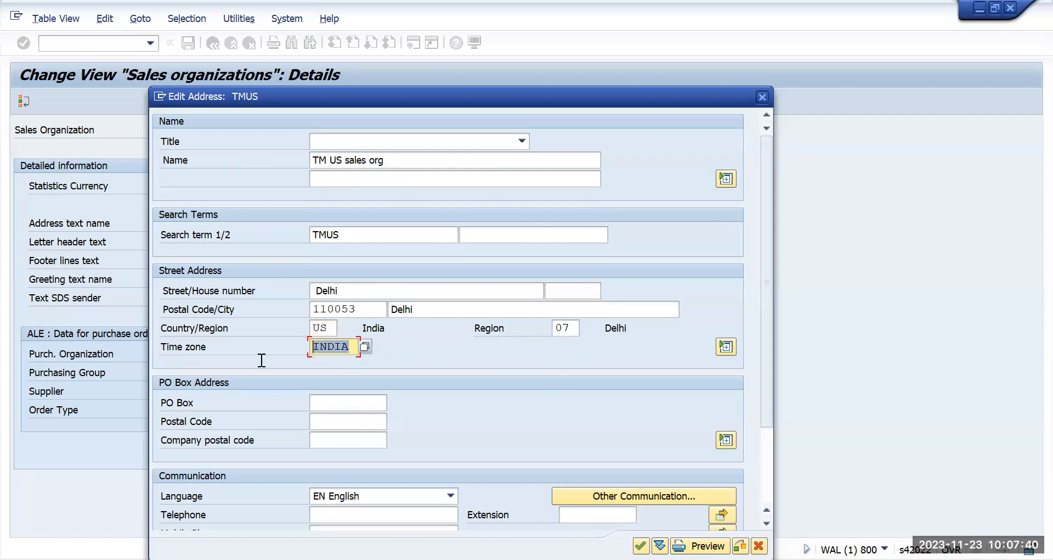
{"action": "key", "text": "BackSpace"}
{"action": "type", "text": "pst"}
{"action": "left_click", "coordinate": [366, 346]}
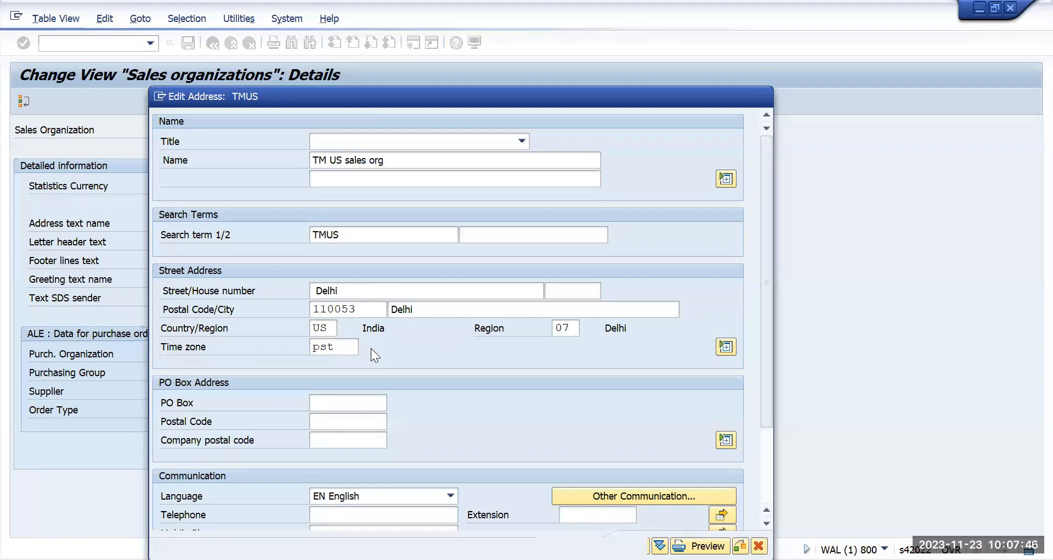
{"action": "scroll", "coordinate": [379, 359], "scroll_direction": "down", "scroll_amount": 3}
{"action": "scroll", "coordinate": [379, 361], "scroll_direction": "down", "scroll_amount": 20}
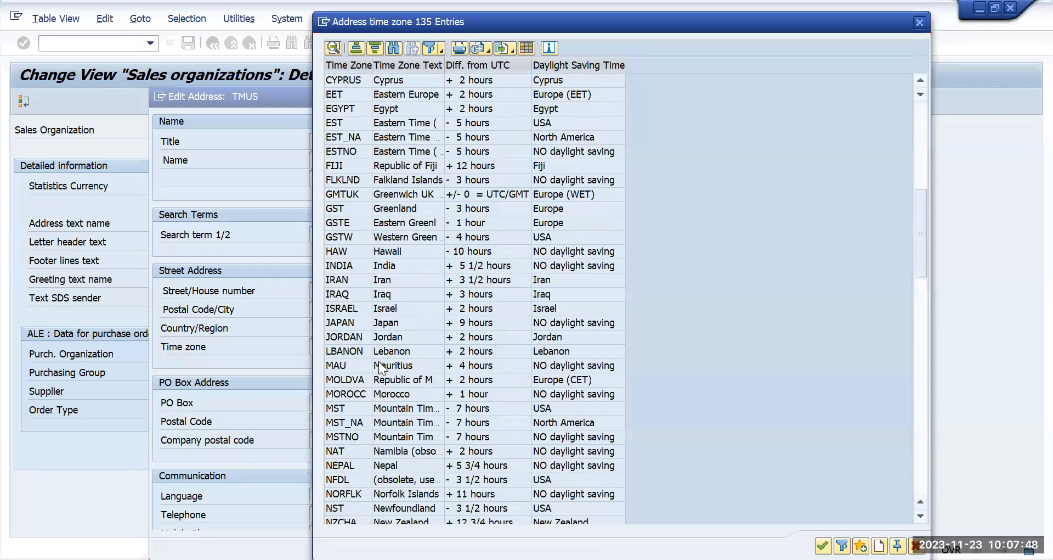
{"action": "scroll", "coordinate": [378, 361], "scroll_direction": "down", "scroll_amount": 4}
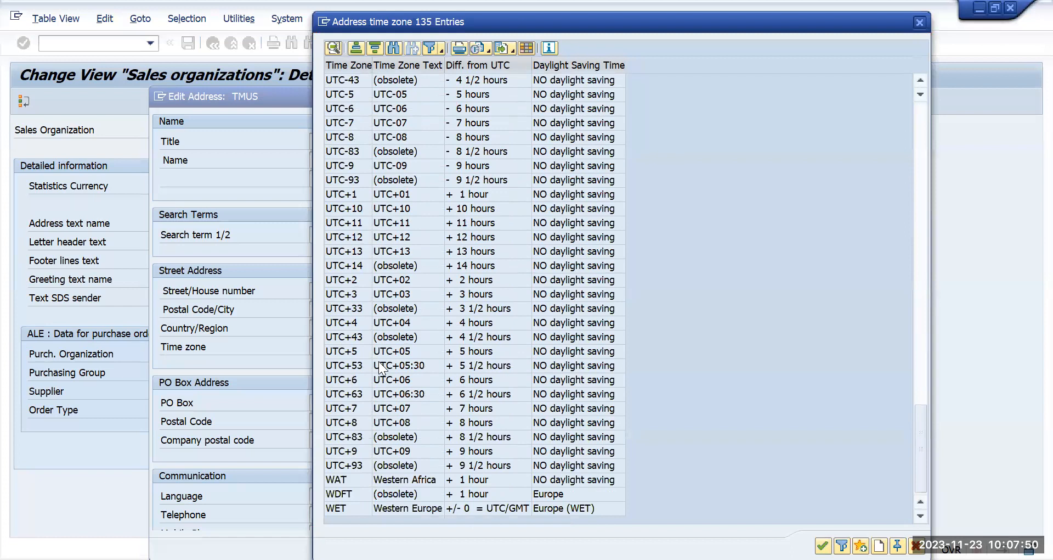
{"action": "scroll", "coordinate": [378, 361], "scroll_direction": "up", "scroll_amount": 12}
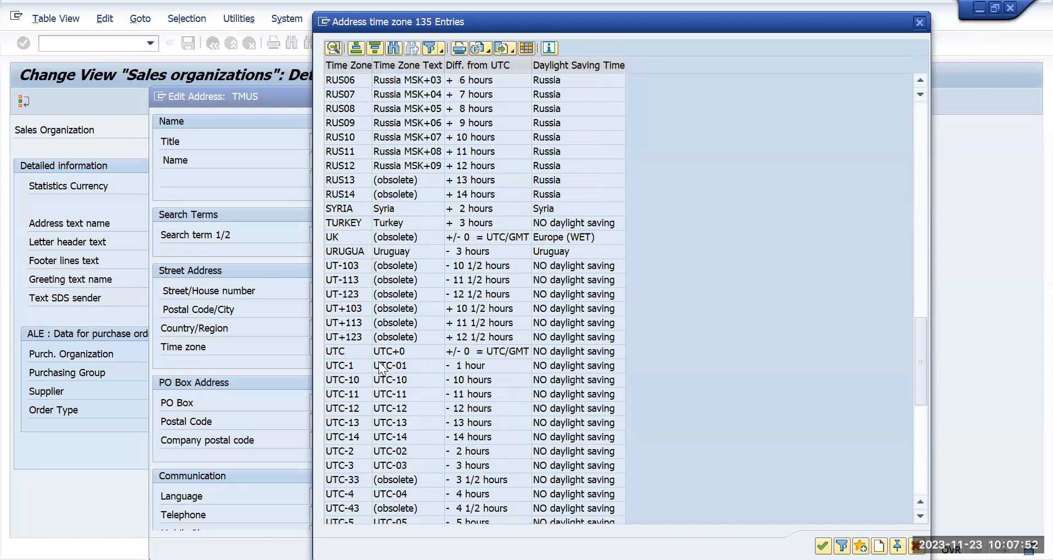
{"action": "scroll", "coordinate": [378, 361], "scroll_direction": "up", "scroll_amount": 4}
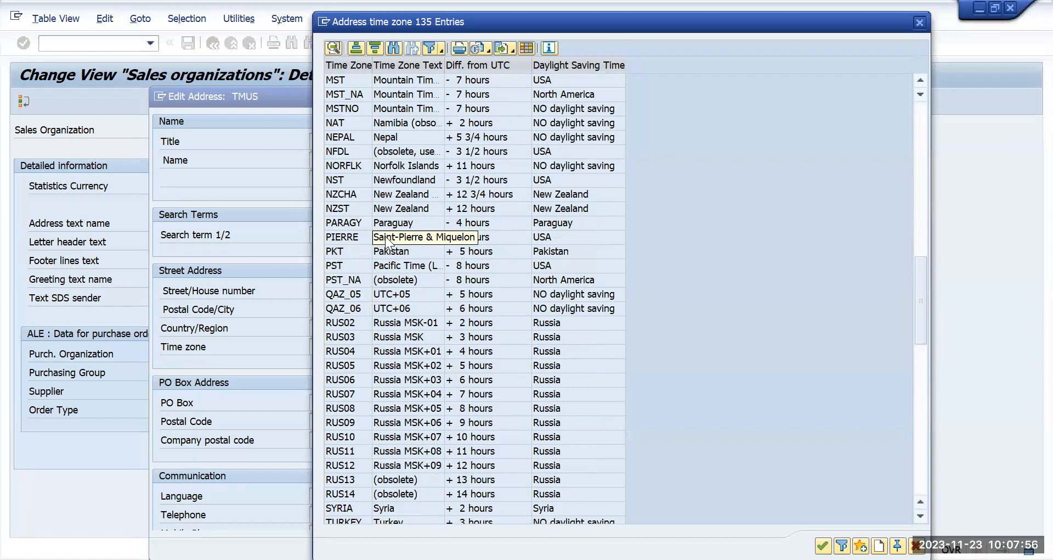
{"action": "scroll", "coordinate": [429, 236], "scroll_direction": "up", "scroll_amount": 4}
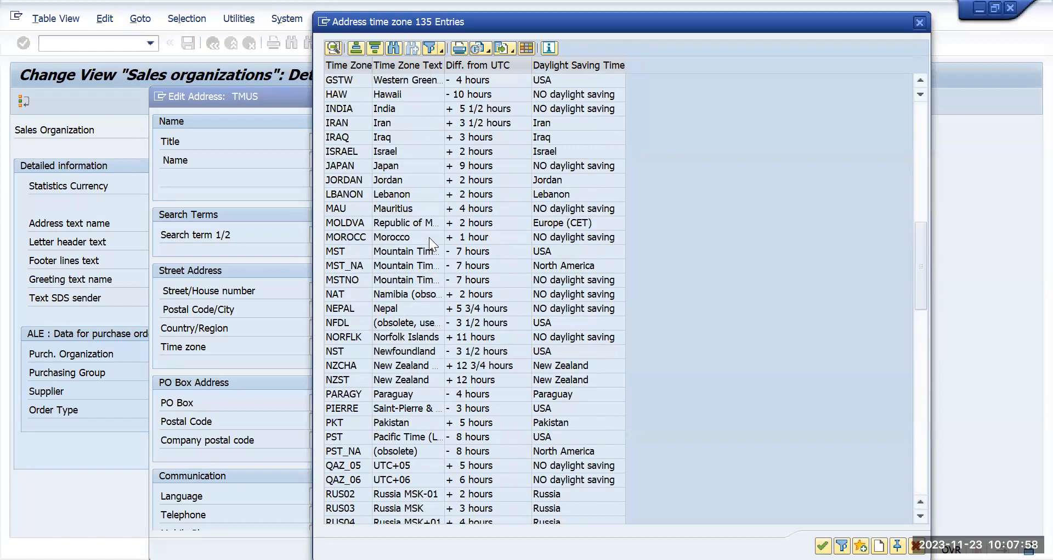
{"action": "scroll", "coordinate": [429, 237], "scroll_direction": "up", "scroll_amount": 3}
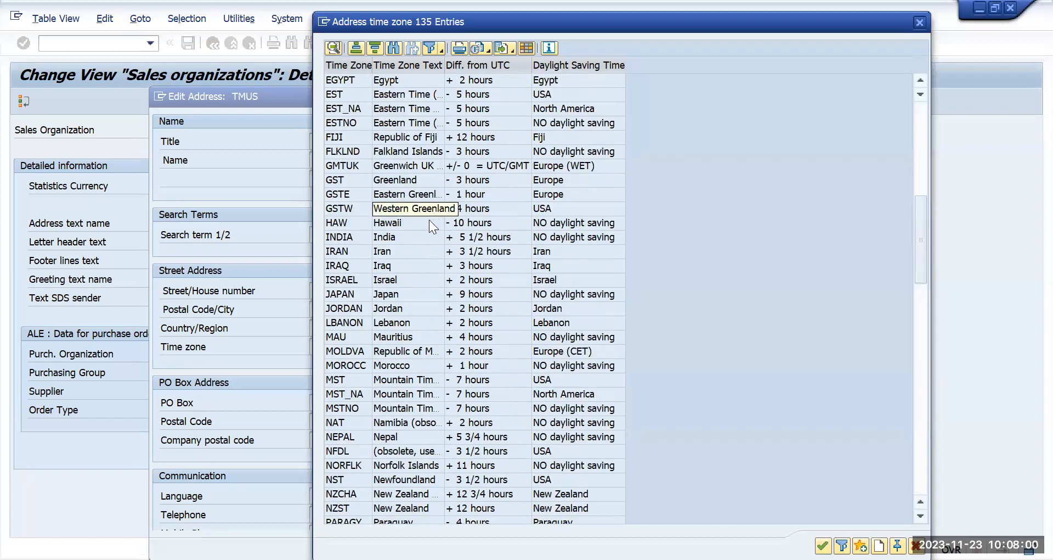
{"action": "scroll", "coordinate": [421, 236], "scroll_direction": "up", "scroll_amount": 5}
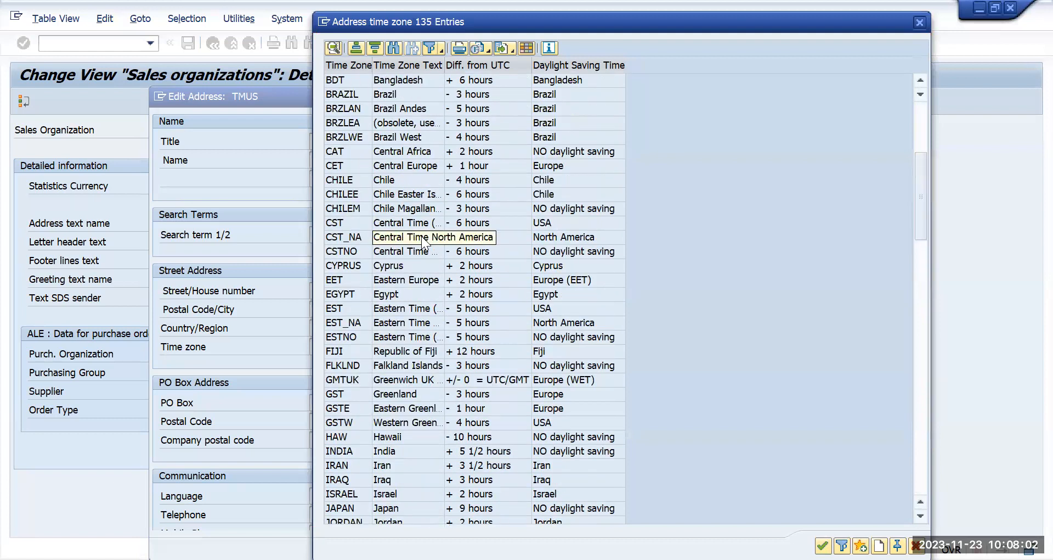
{"action": "double_click", "coordinate": [380, 222]}
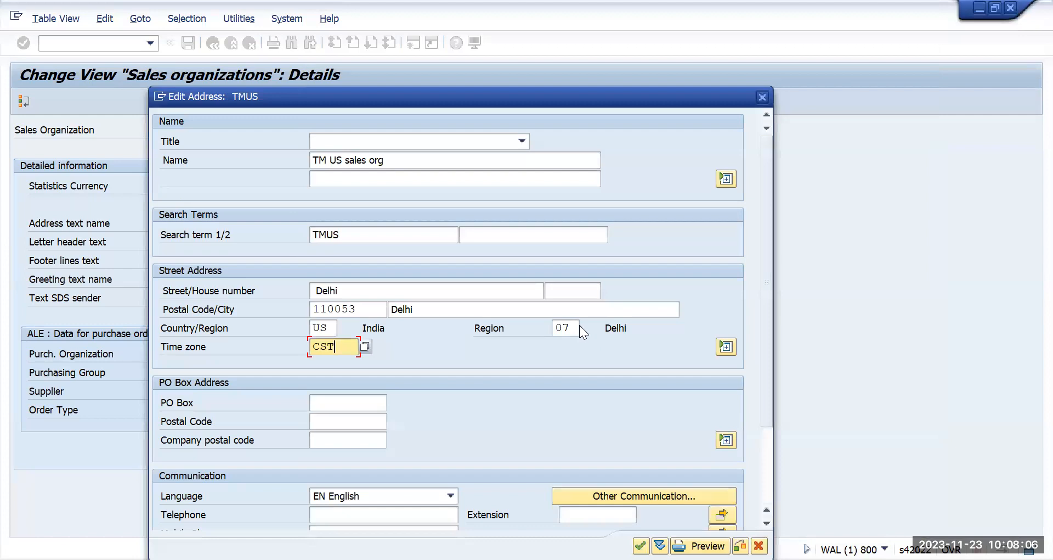
Step: Replace the region in the TMUS street address with CA from the available regions
{"action": "left_click", "coordinate": [573, 327]}
{"action": "key", "text": "Delete"}
{"action": "left_click", "coordinate": [586, 328]}
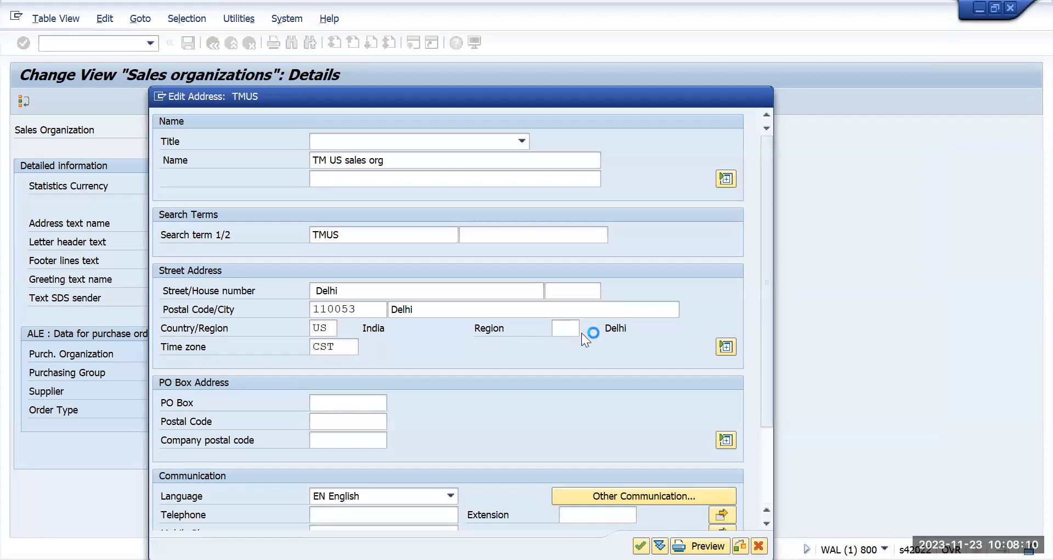
{"action": "scroll", "coordinate": [612, 338], "scroll_direction": "down", "scroll_amount": 5}
{"action": "scroll", "coordinate": [612, 338], "scroll_direction": "up", "scroll_amount": 5}
{"action": "double_click", "coordinate": [637, 194]}
{"action": "scroll", "coordinate": [540, 390], "scroll_direction": "down", "scroll_amount": 2}
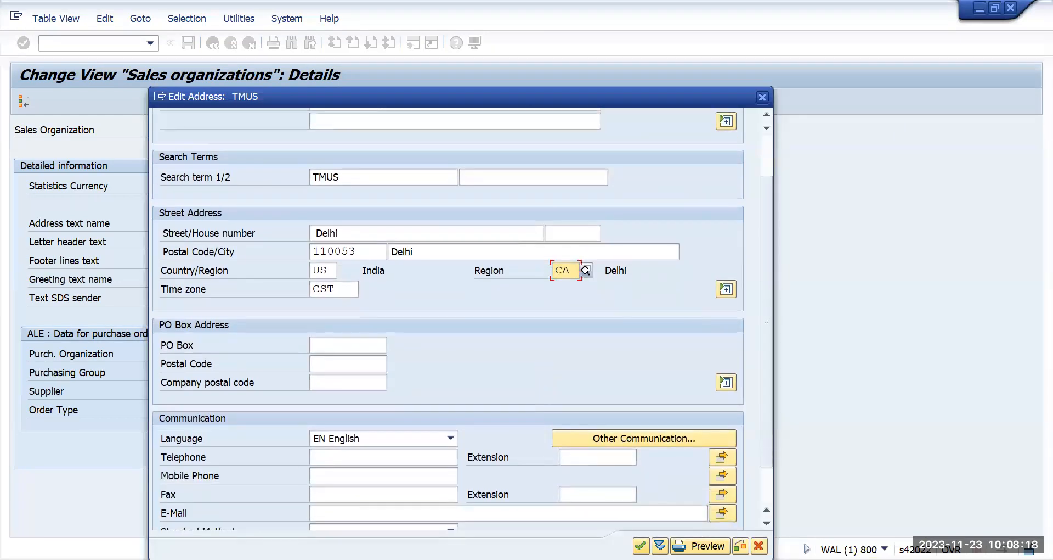
{"action": "key", "text": "Return"}
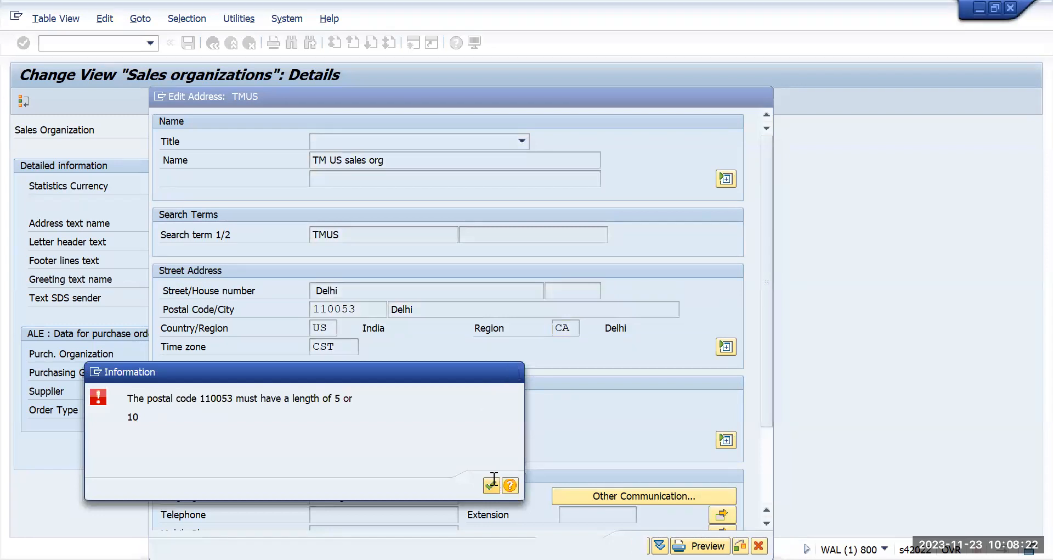
Step: Shorten the postal code to its first five digits and confirm the TMUS address with time zone CST kept
{"action": "left_click", "coordinate": [491, 484]}
{"action": "key", "text": "BackSpace"}
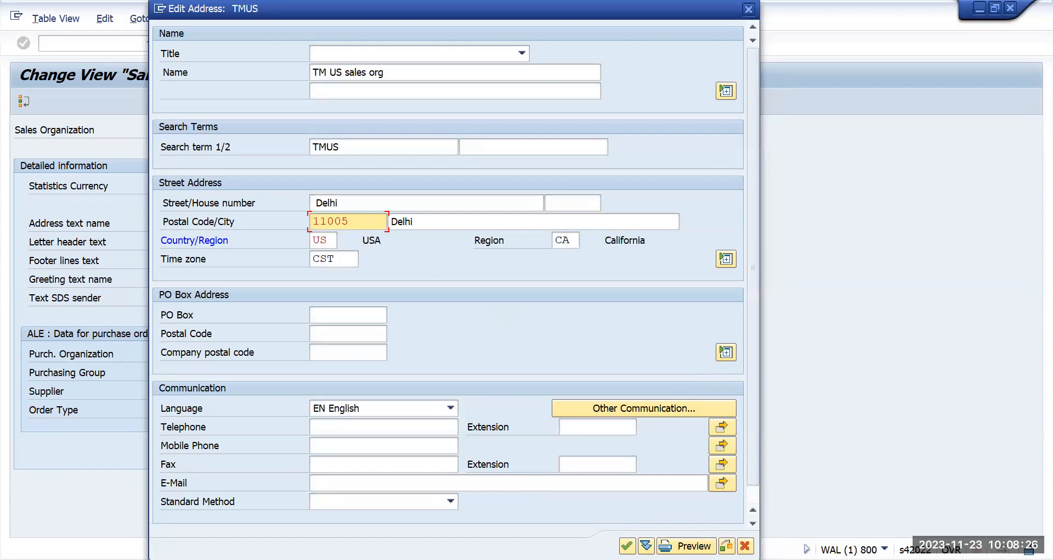
{"action": "key", "text": "Return"}
{"action": "key", "text": "Return"}
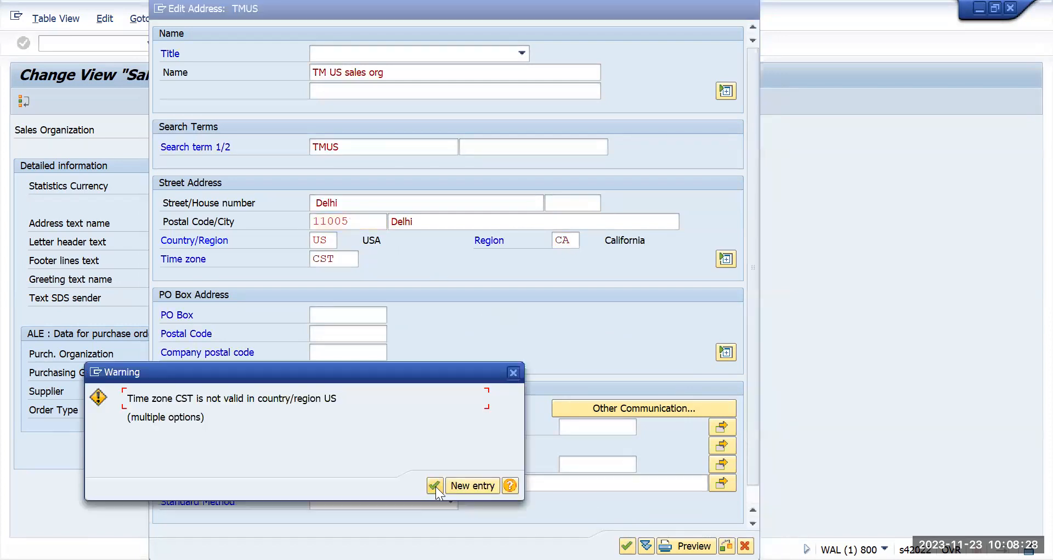
{"action": "left_click", "coordinate": [434, 485]}
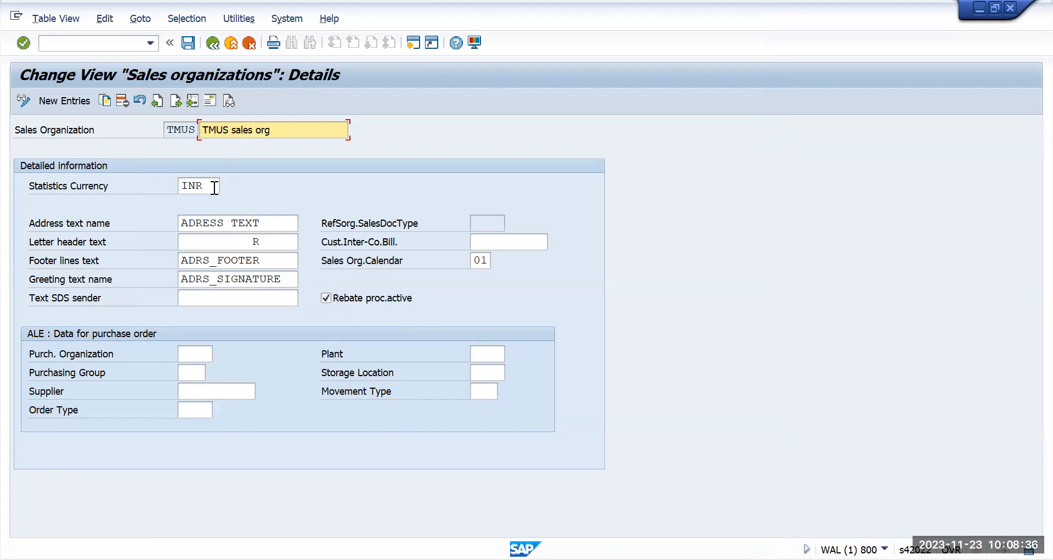
Step: Change the statistics currency of sales organization TMUS to USD
{"action": "left_click", "coordinate": [186, 192]}
{"action": "double_click", "coordinate": [186, 191]}
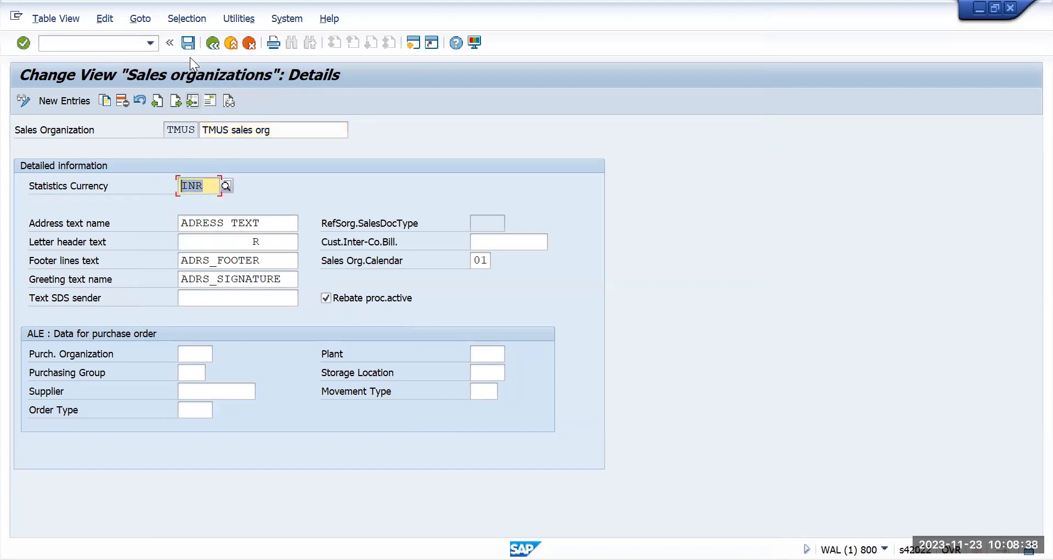
{"action": "key", "text": "shift+Tab"}
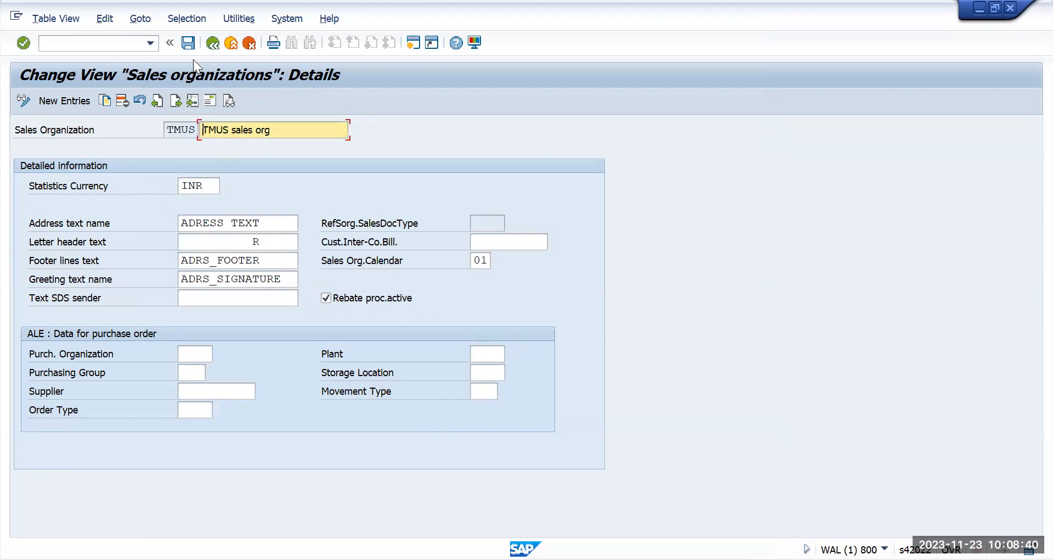
{"action": "key", "text": "Tab"}
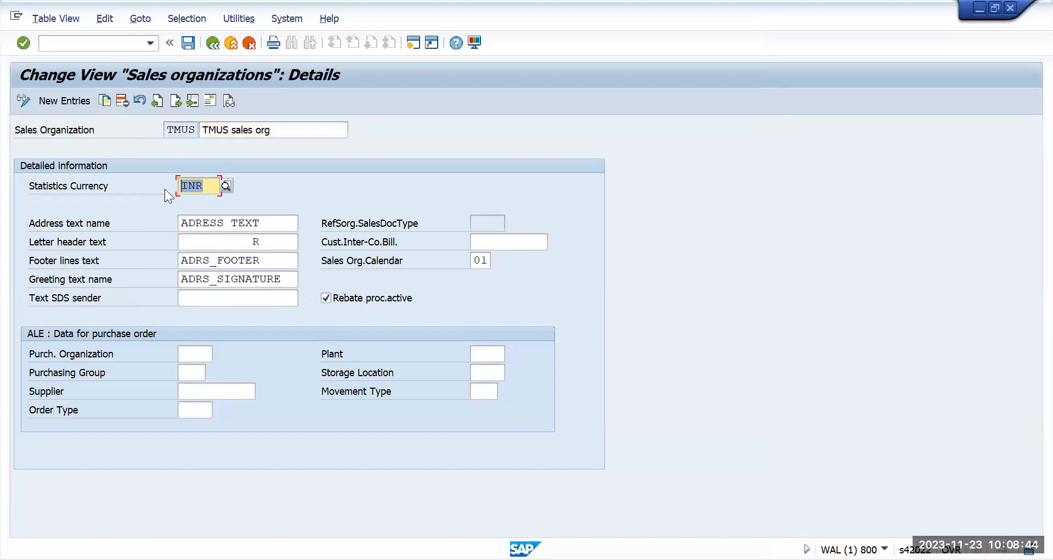
{"action": "type", "text": "USD"}
{"action": "key", "text": "Return"}
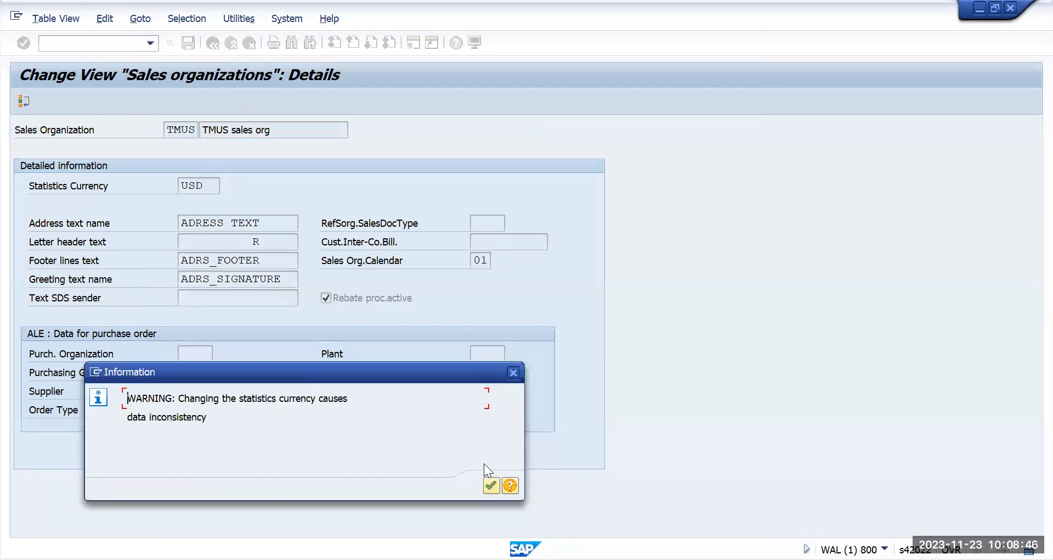
{"action": "left_click", "coordinate": [517, 368]}
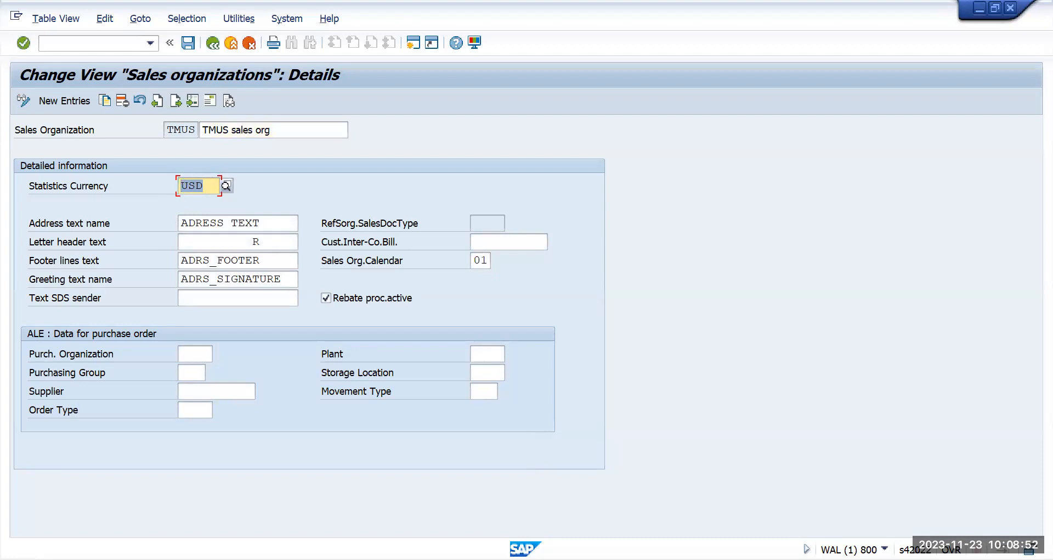
Step: Set the statistics currency of TMUS back to INR
{"action": "type", "text": "INR"}
{"action": "key", "text": "Return"}
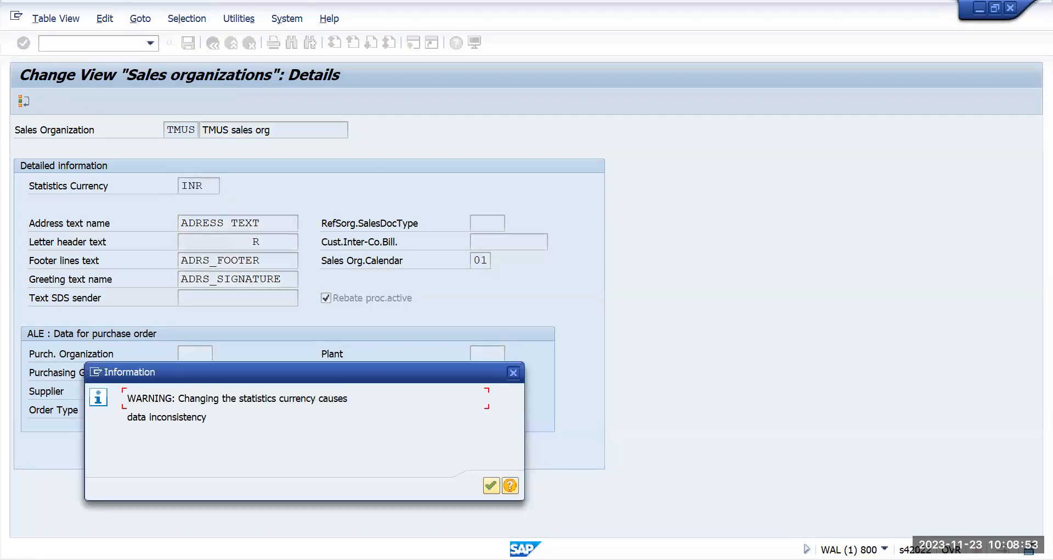
{"action": "left_click", "coordinate": [492, 484]}
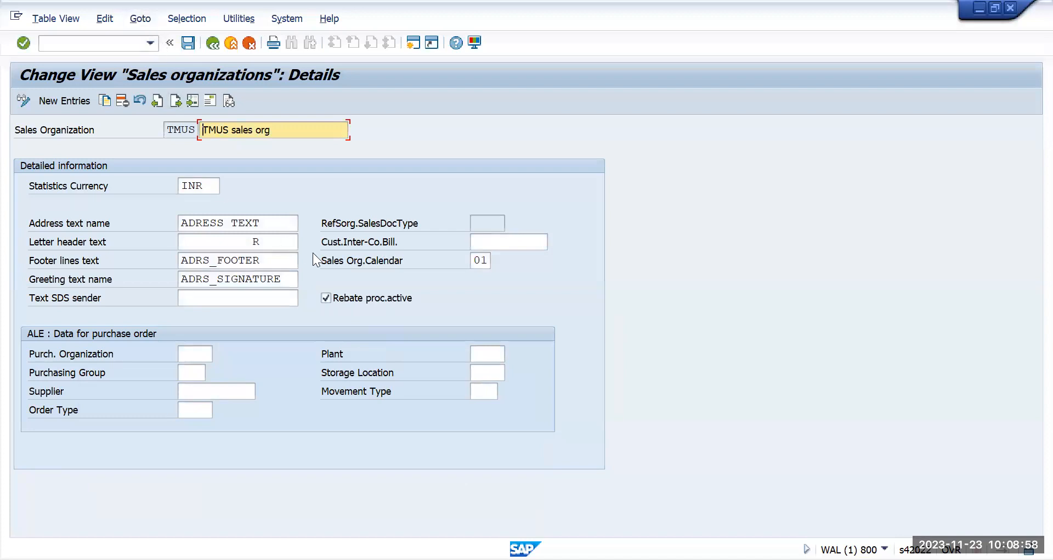
Step: Clear the letter header text of TMUS, save to the proposed customizing request and return to the overview
{"action": "left_click_drag", "start_coordinate": [279, 242], "coordinate": [74, 241]}
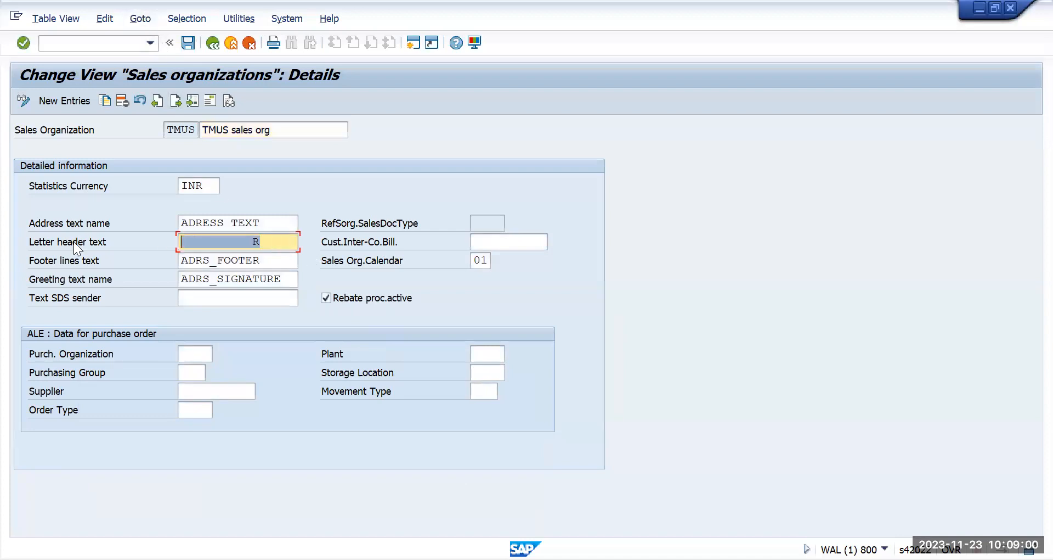
{"action": "key", "text": "Delete"}
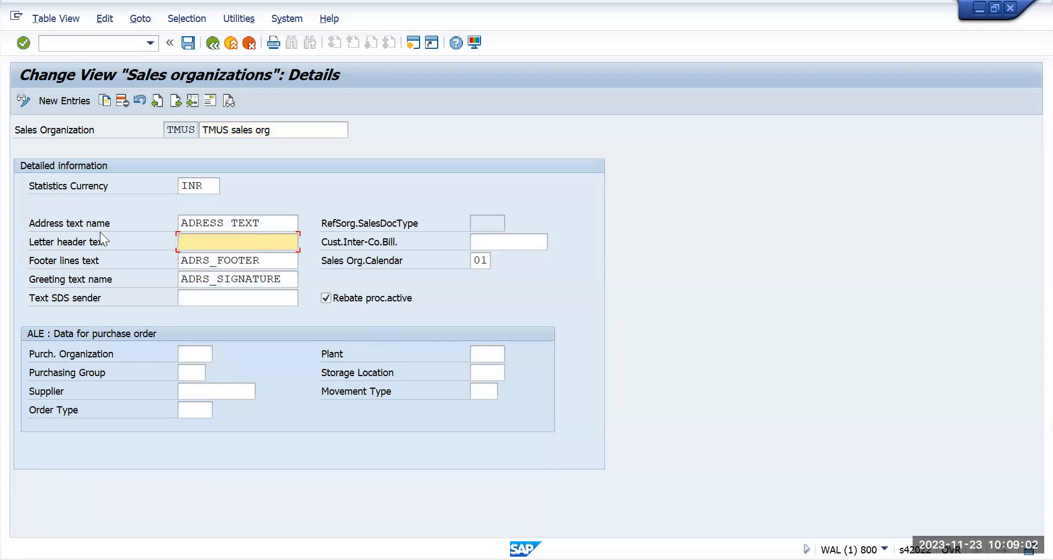
{"action": "left_click", "coordinate": [189, 44]}
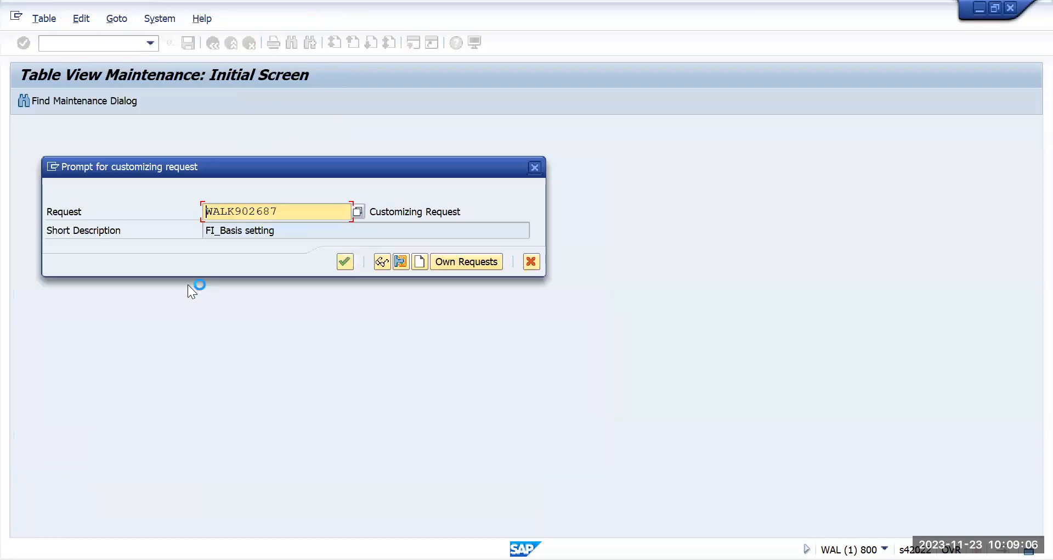
{"action": "key", "text": "Return"}
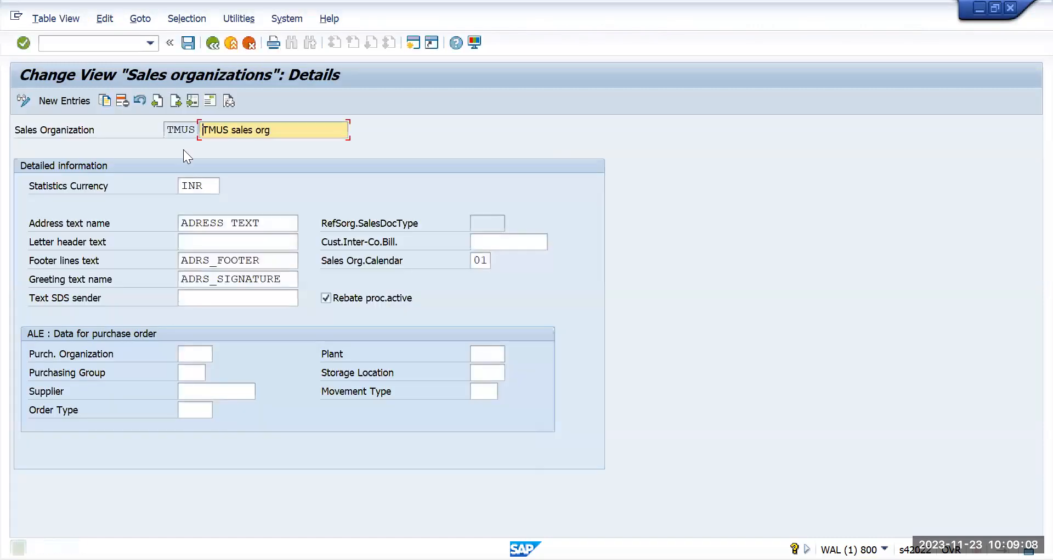
{"action": "left_click", "coordinate": [211, 43]}
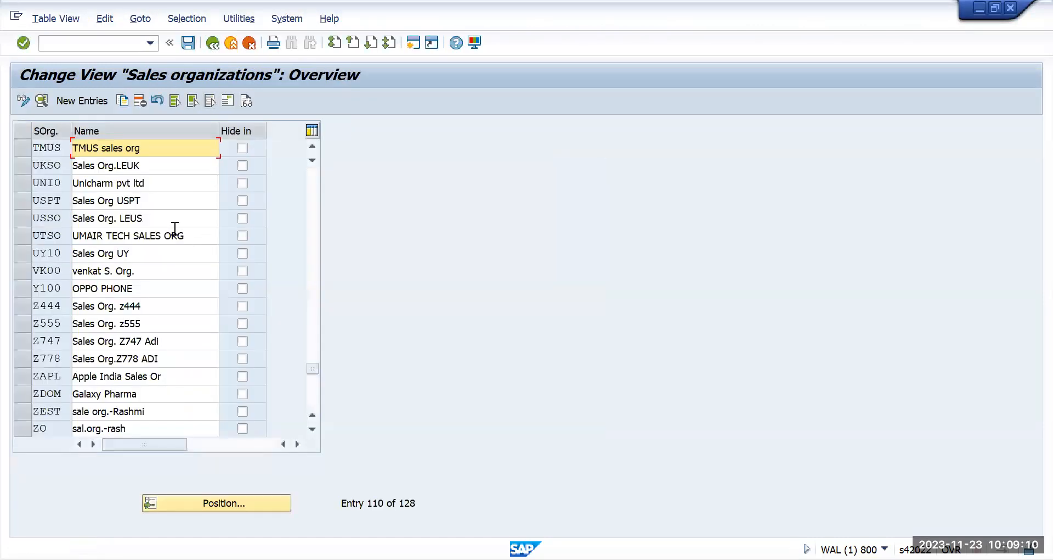
Step: Open the details of sales organization 0001, check its letter header text and return to the overview
{"action": "scroll", "coordinate": [140, 262], "scroll_direction": "up", "scroll_amount": 2}
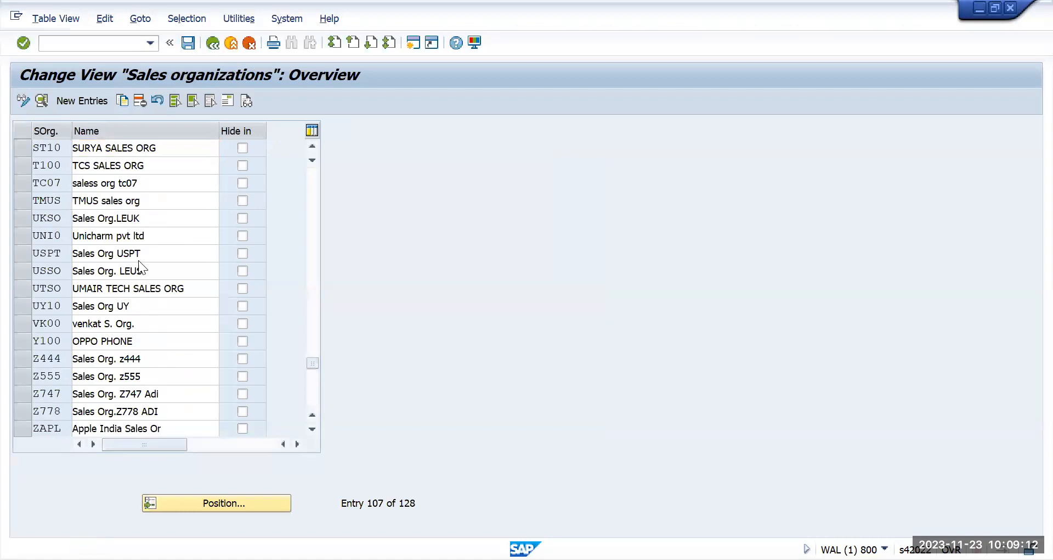
{"action": "left_click_drag", "start_coordinate": [329, 173], "coordinate": [330, 161]}
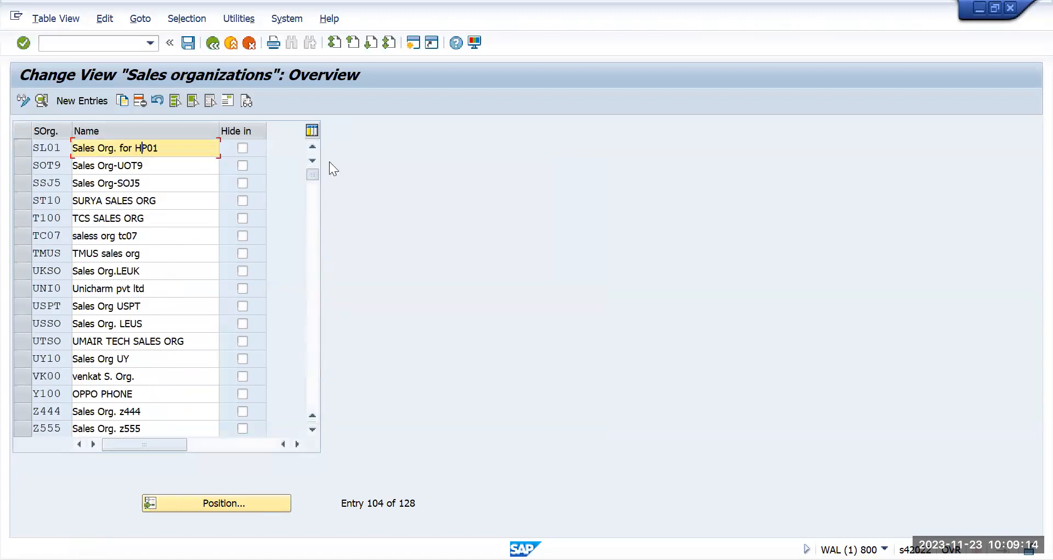
{"action": "double_click", "coordinate": [113, 151]}
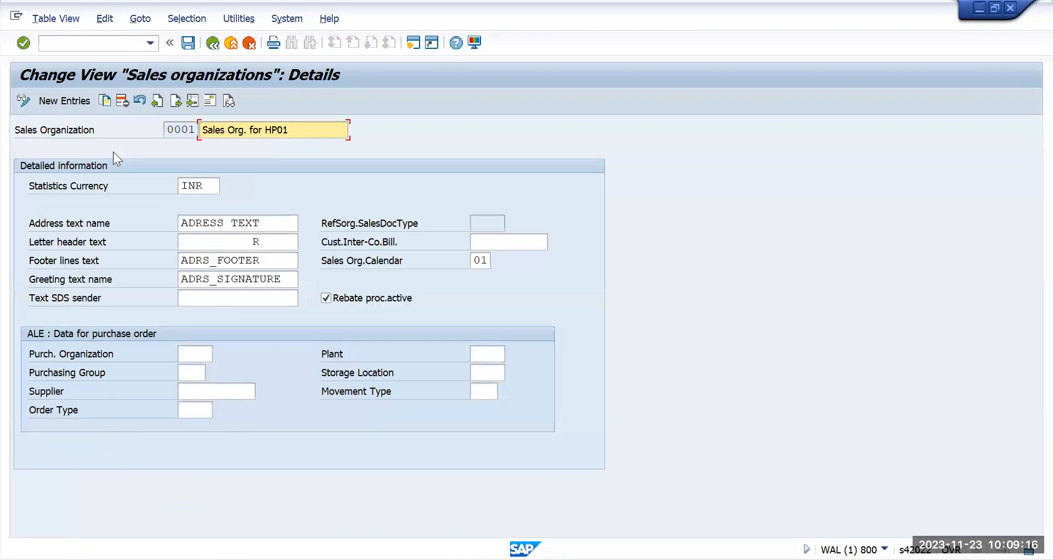
{"action": "left_click_drag", "start_coordinate": [274, 241], "coordinate": [122, 241]}
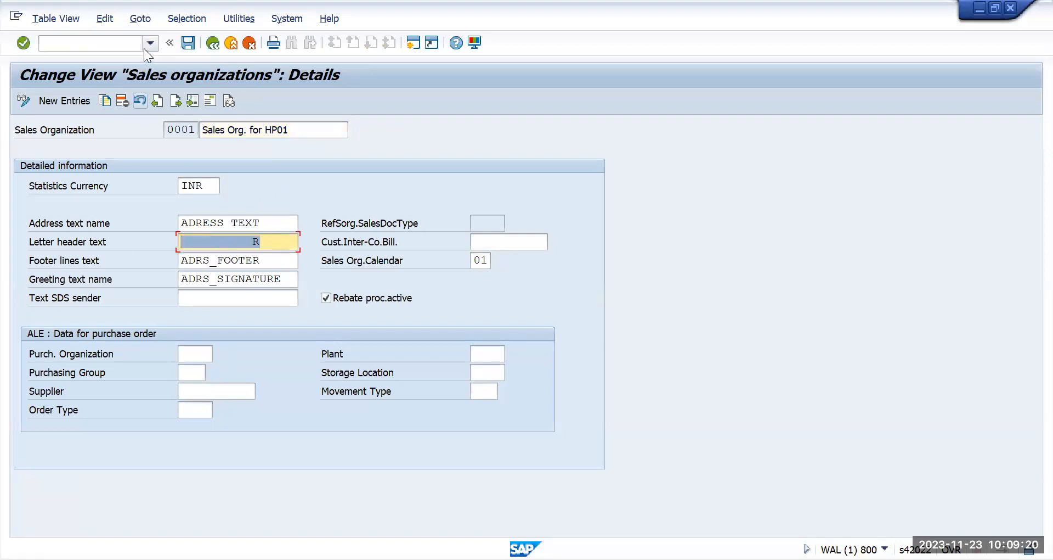
{"action": "left_click", "coordinate": [212, 42]}
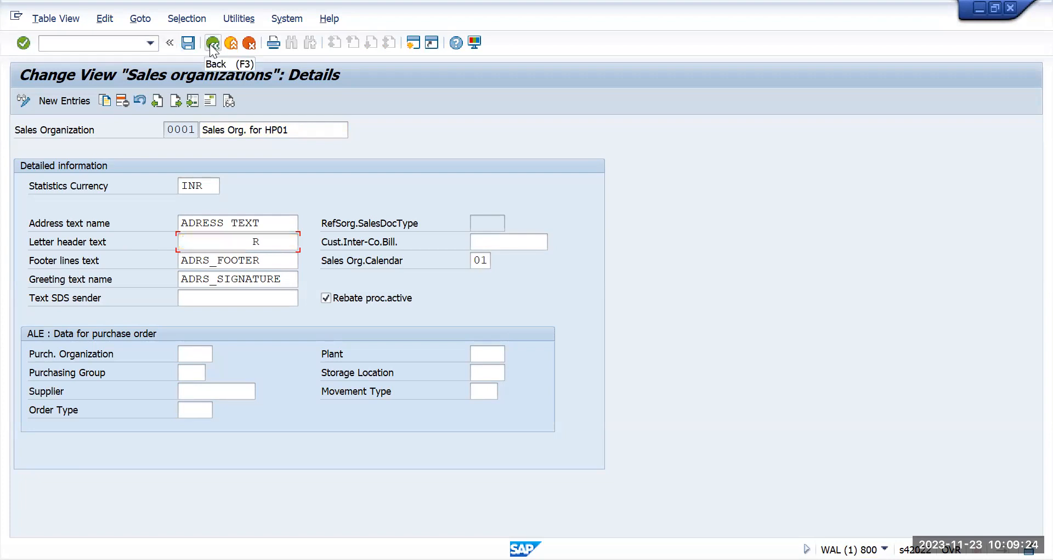
Step: Open the details of sales organization 1710, Dom. Sales Org US, to review its settings, and return to the overview
{"action": "scroll", "coordinate": [171, 275], "scroll_direction": "down", "scroll_amount": 2}
{"action": "scroll", "coordinate": [172, 276], "scroll_direction": "down", "scroll_amount": 1}
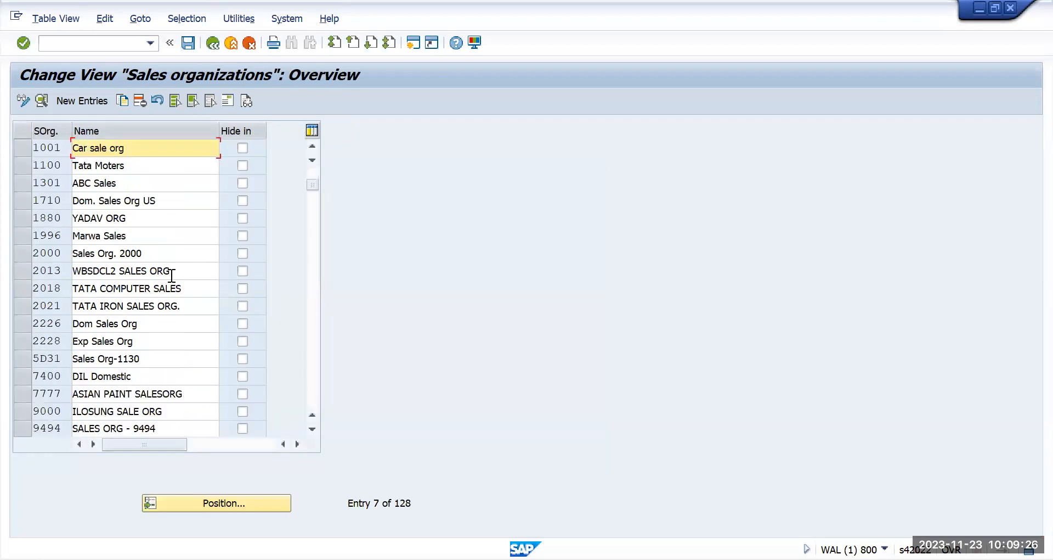
{"action": "scroll", "coordinate": [172, 275], "scroll_direction": "up", "scroll_amount": 2}
{"action": "double_click", "coordinate": [144, 305]}
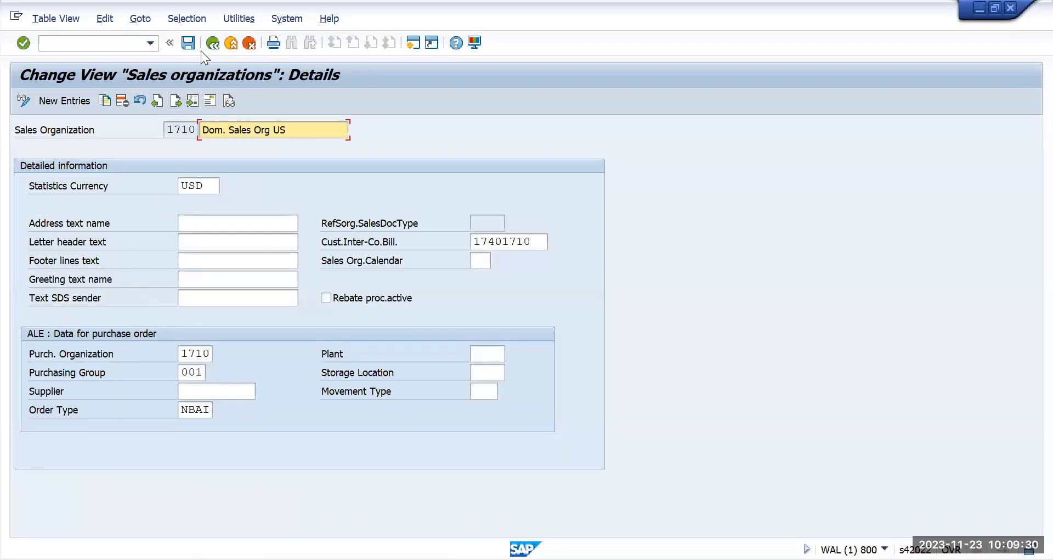
{"action": "left_click", "coordinate": [213, 46]}
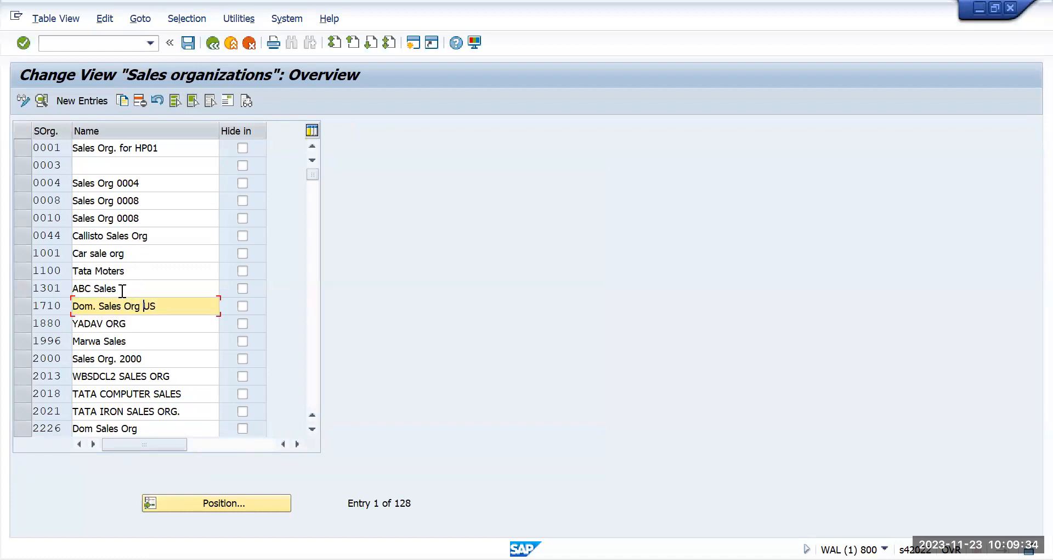
Step: Position the sales organization list on TMUS and open its details
{"action": "left_click", "coordinate": [212, 504]}
{"action": "type", "text": "tmus"}
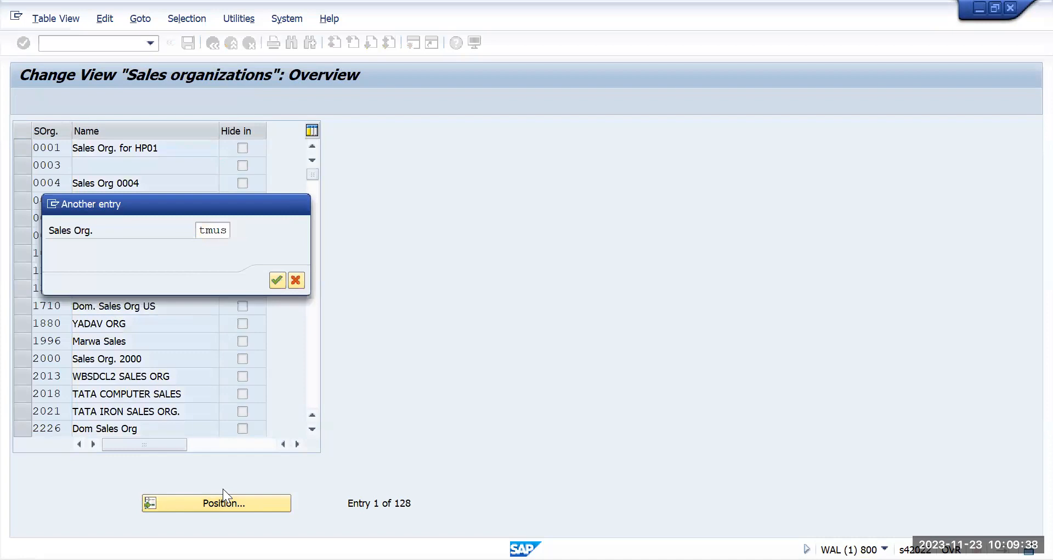
{"action": "key", "text": "Return"}
{"action": "double_click", "coordinate": [149, 149]}
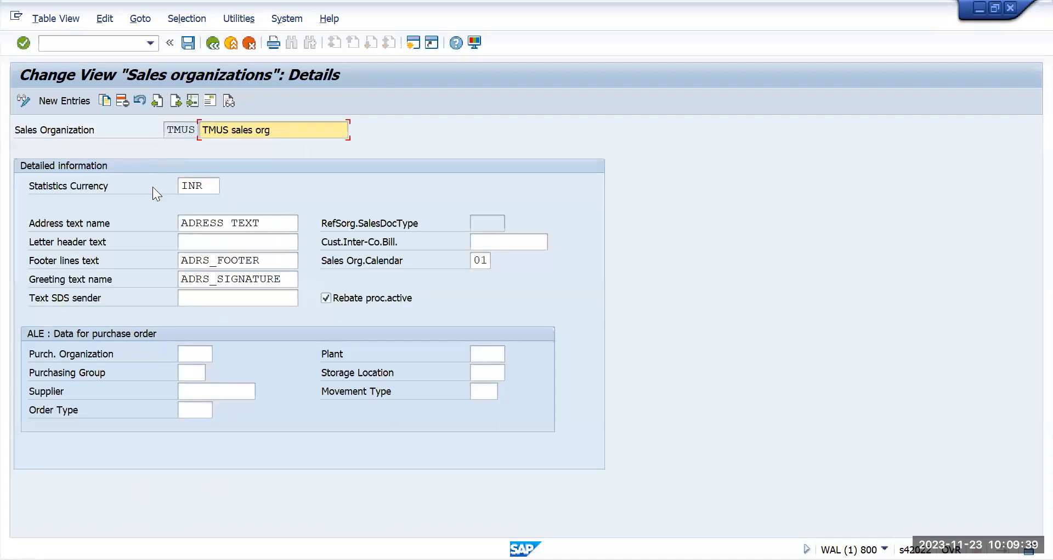
Step: Set the statistics currency of TMUS to USD, save the change and return to the overview
{"action": "left_click", "coordinate": [212, 185]}
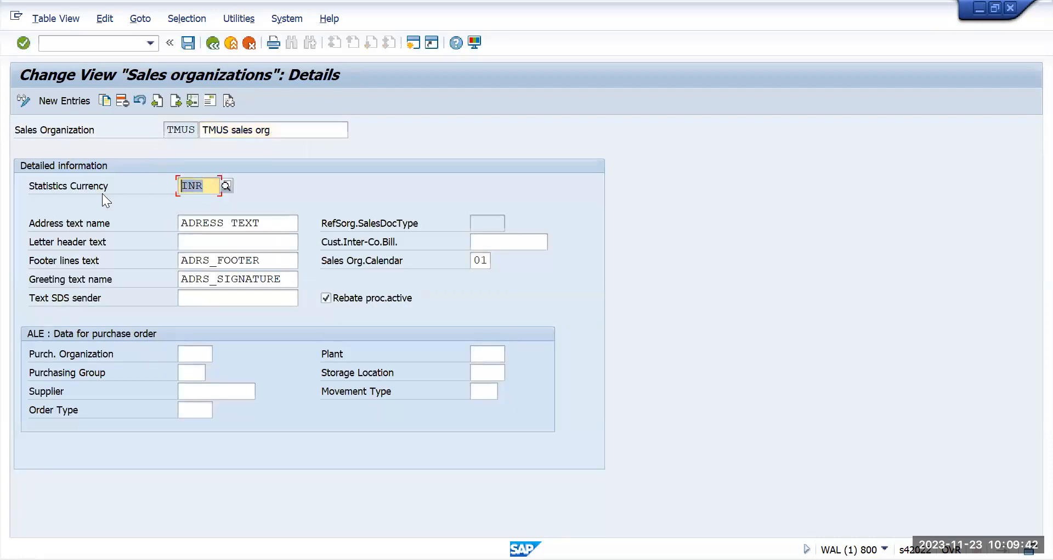
{"action": "type", "text": "USD"}
{"action": "key", "text": "Return"}
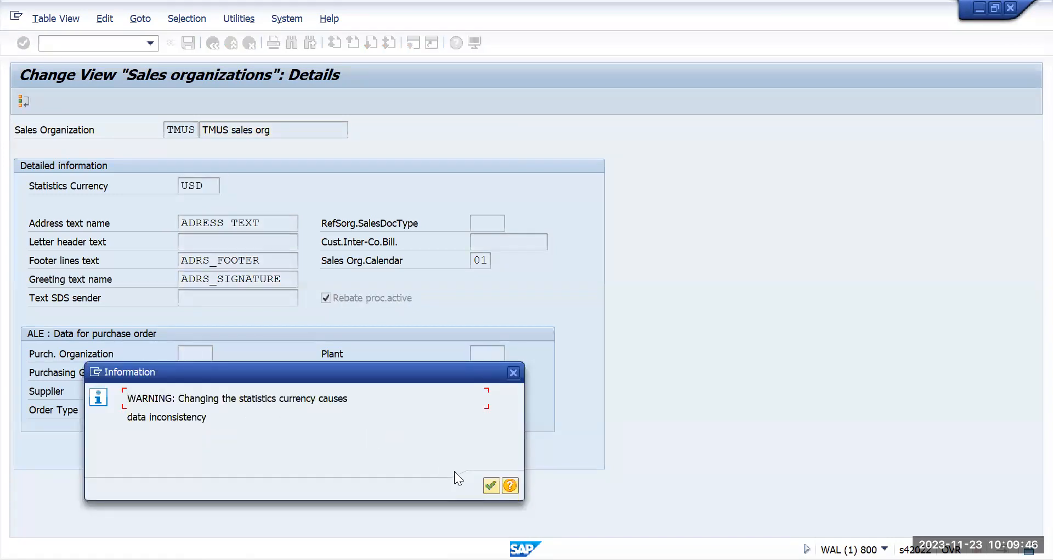
{"action": "left_click", "coordinate": [491, 484]}
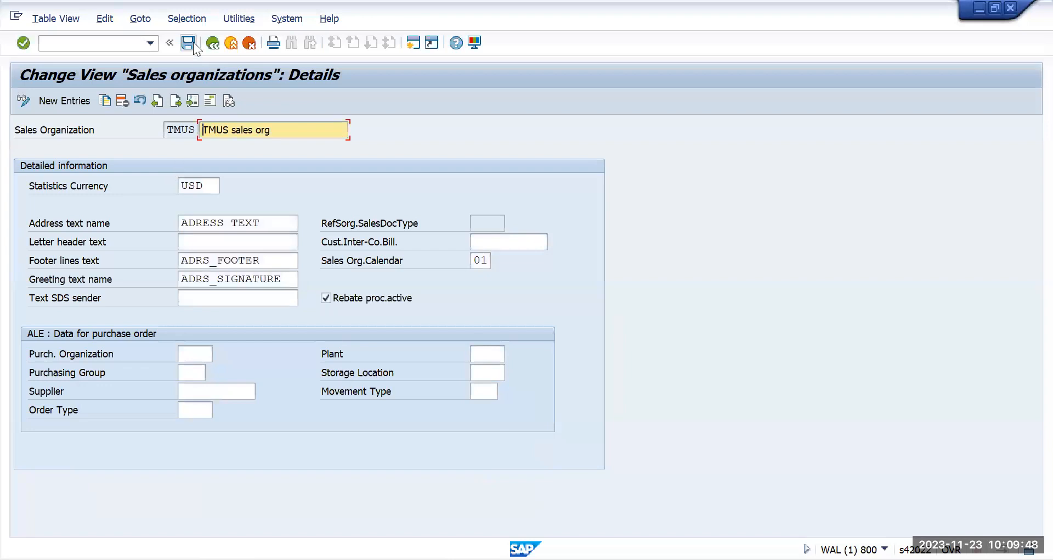
{"action": "left_click", "coordinate": [189, 42]}
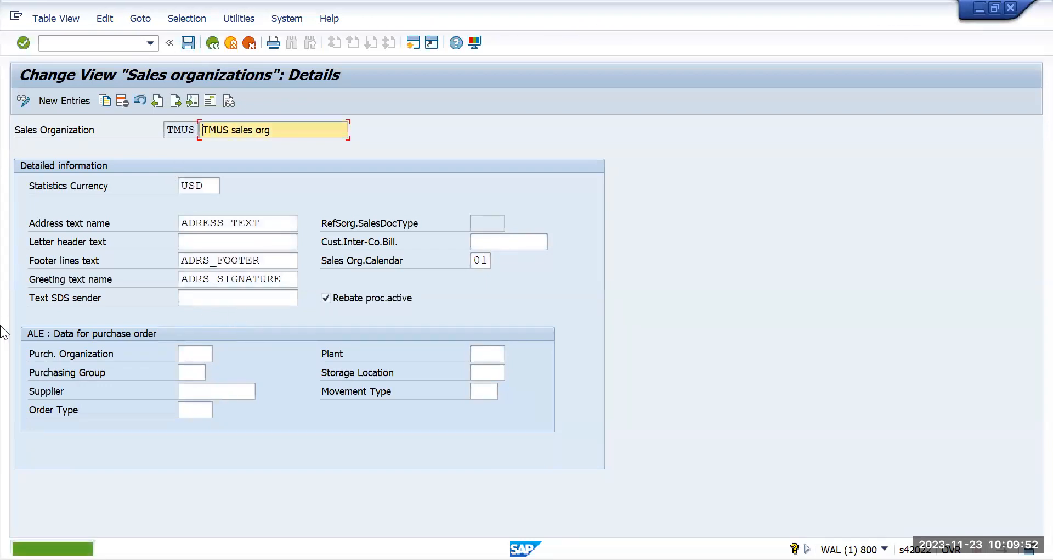
{"action": "left_click", "coordinate": [212, 44]}
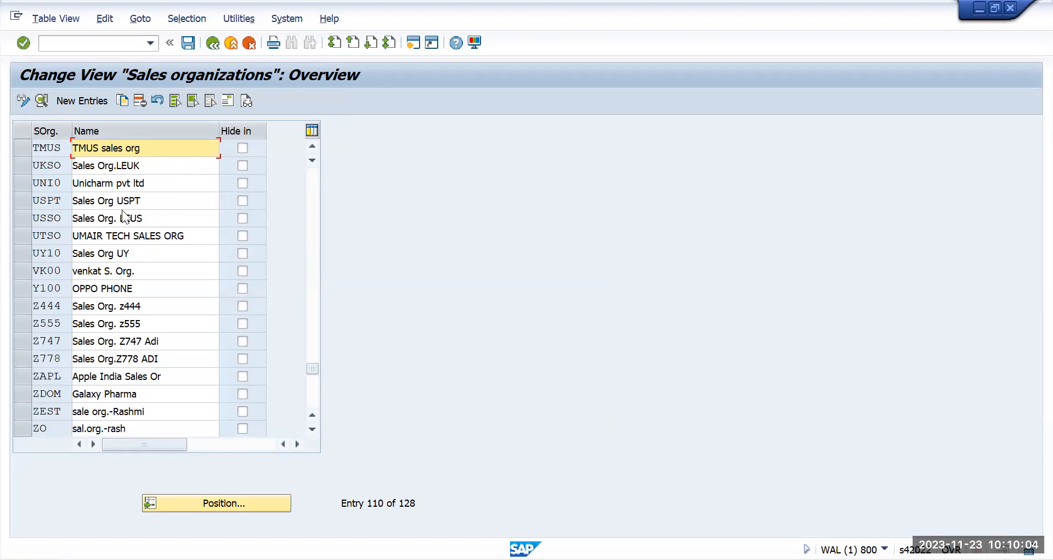
Step: Reopen the details of sales organization TMUS to review its saved settings
{"action": "key", "text": "alt+Tab"}
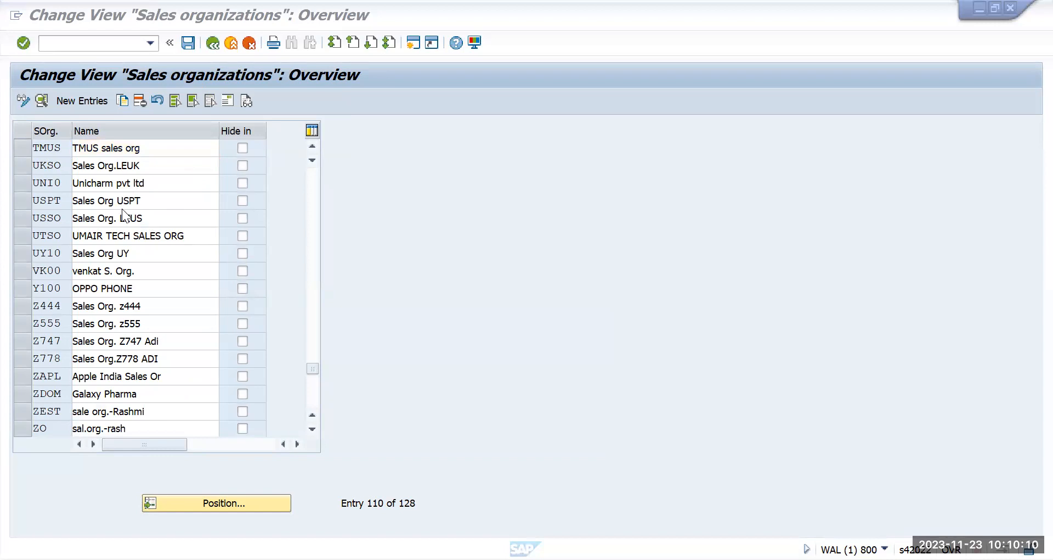
{"action": "left_click", "coordinate": [156, 144]}
{"action": "double_click", "coordinate": [125, 152]}
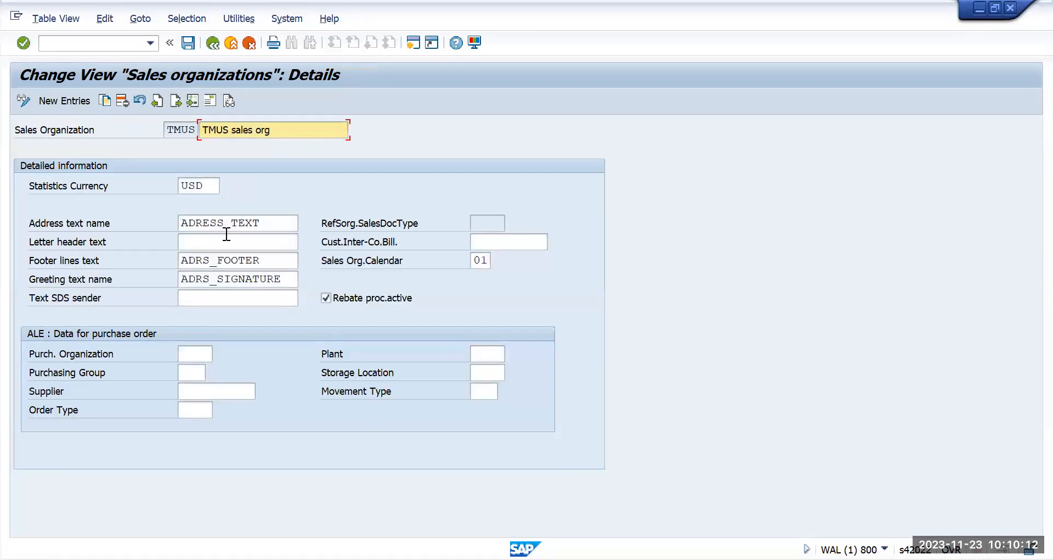
Step: Open the details of sales organization 0001, copy its letter header text, and return to the overview
{"action": "left_click", "coordinate": [228, 236]}
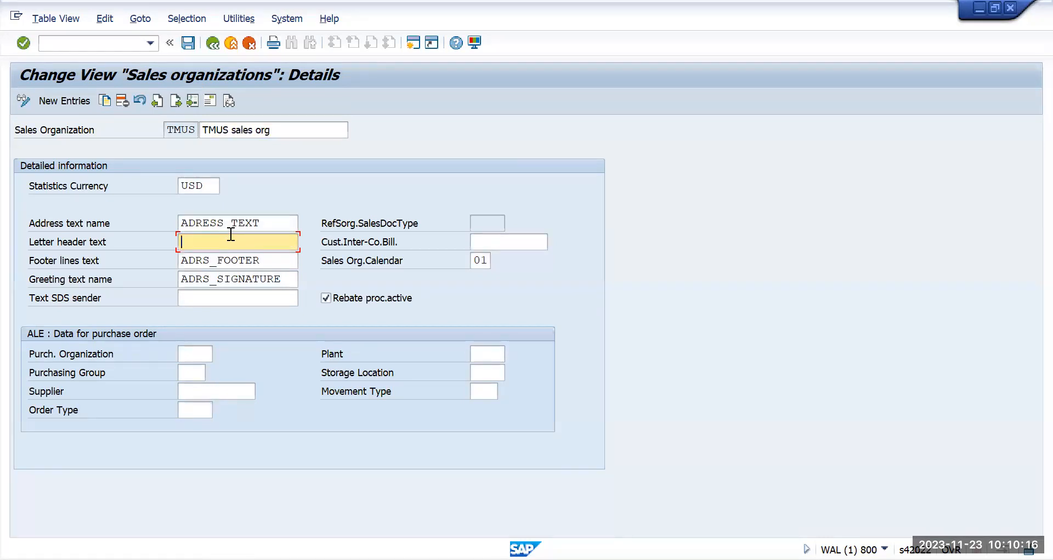
{"action": "left_click", "coordinate": [211, 43]}
{"action": "left_click_drag", "start_coordinate": [314, 372], "coordinate": [339, 173]}
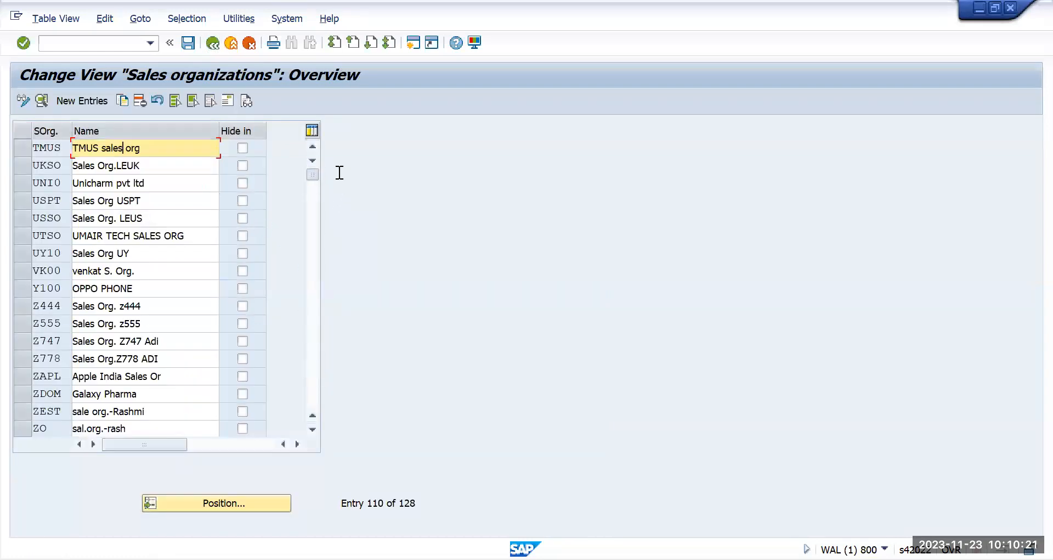
{"action": "double_click", "coordinate": [122, 149]}
{"action": "left_click_drag", "start_coordinate": [292, 244], "coordinate": [125, 245]}
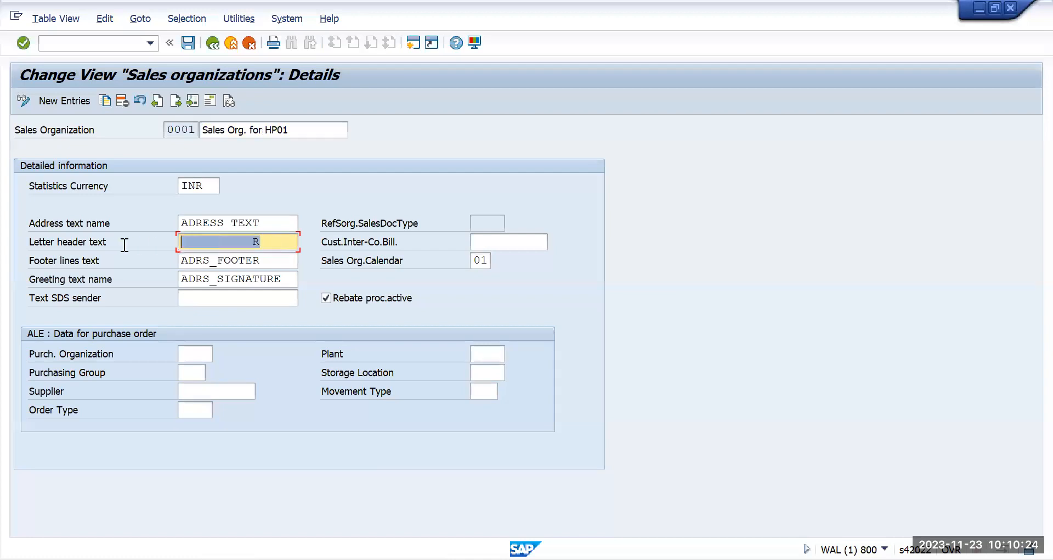
{"action": "left_click", "coordinate": [119, 241]}
{"action": "left_click", "coordinate": [208, 41]}
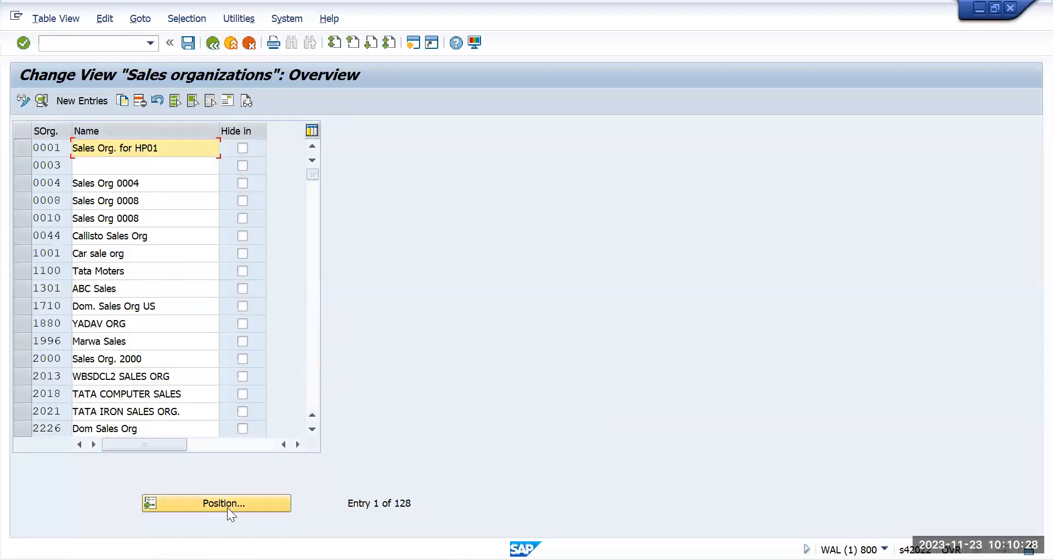
Step: Position the list on TMUS, set its letter header text to R in the details, and save
{"action": "left_click", "coordinate": [228, 505]}
{"action": "type", "text": "tmus"}
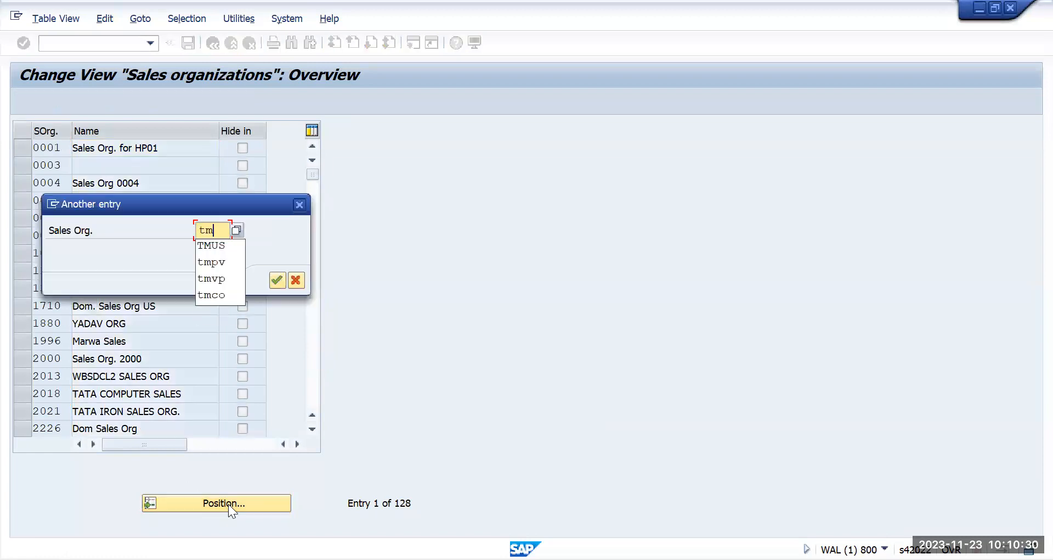
{"action": "key", "text": "Return"}
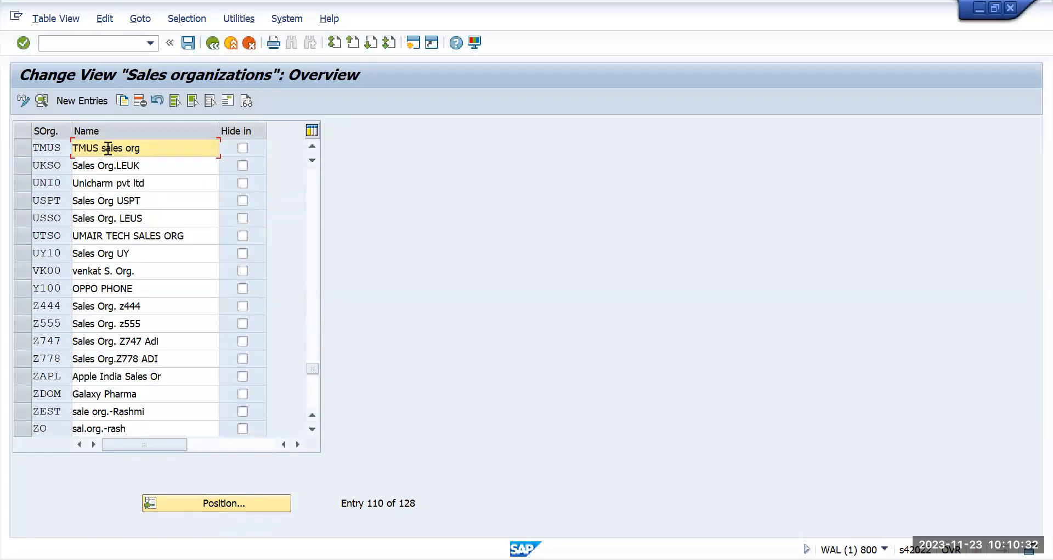
{"action": "double_click", "coordinate": [107, 149]}
{"action": "left_click", "coordinate": [222, 242]}
{"action": "type", "text": "R"}
{"action": "left_click", "coordinate": [188, 43]}
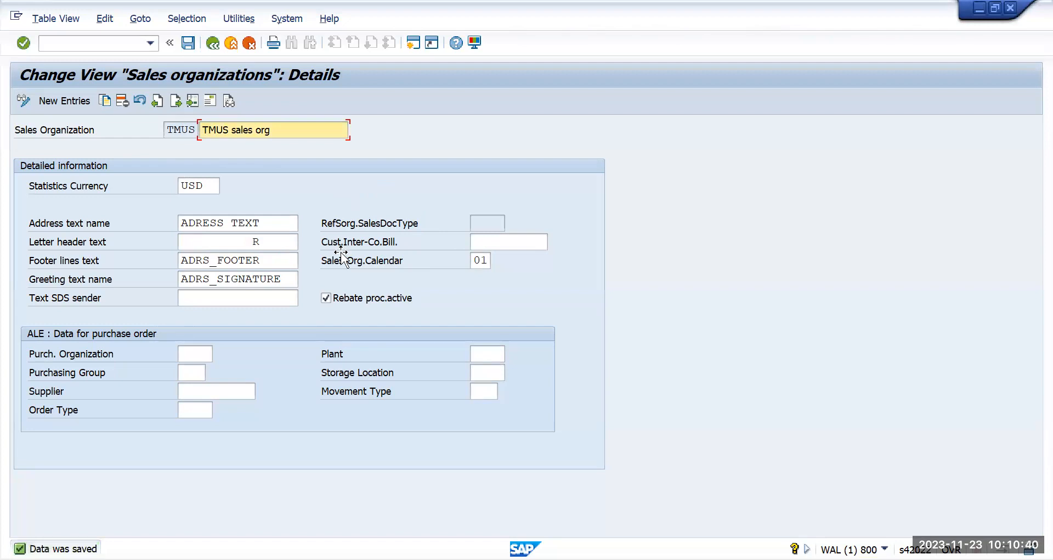
Step: Leave the sales organization activity and return to the implementation guide structure
{"action": "key", "text": "alt+Tab"}
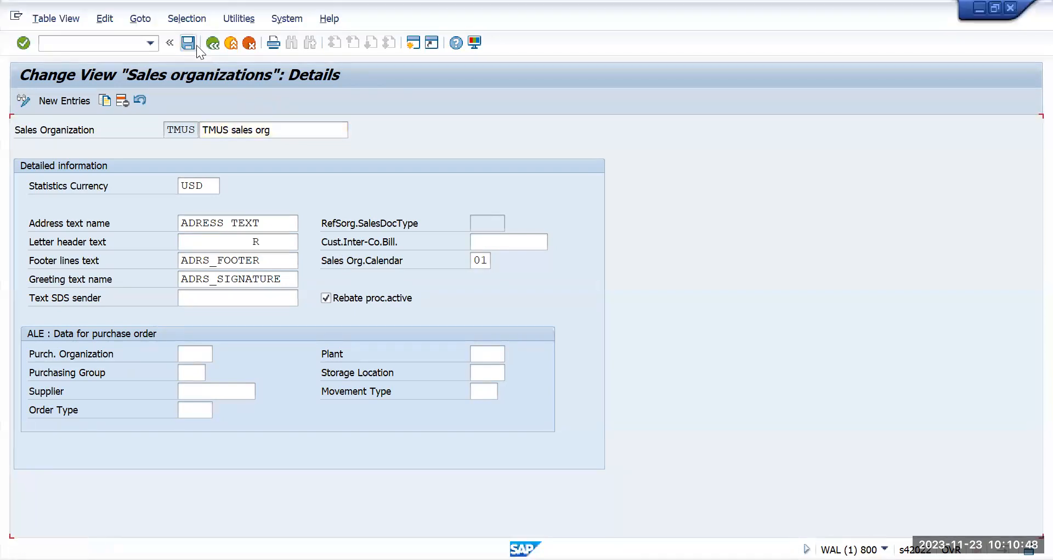
{"action": "left_click", "coordinate": [213, 43]}
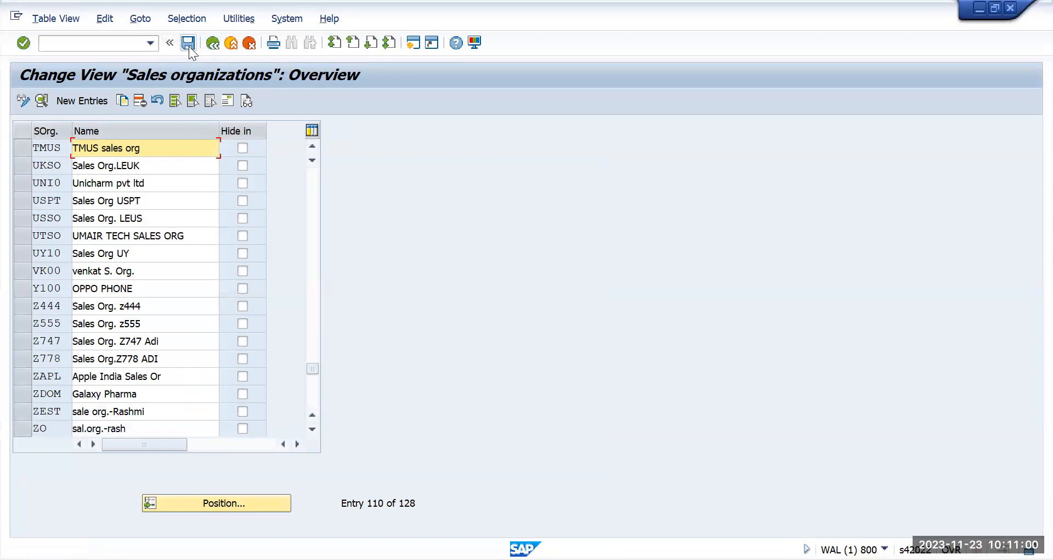
{"action": "left_click", "coordinate": [212, 44]}
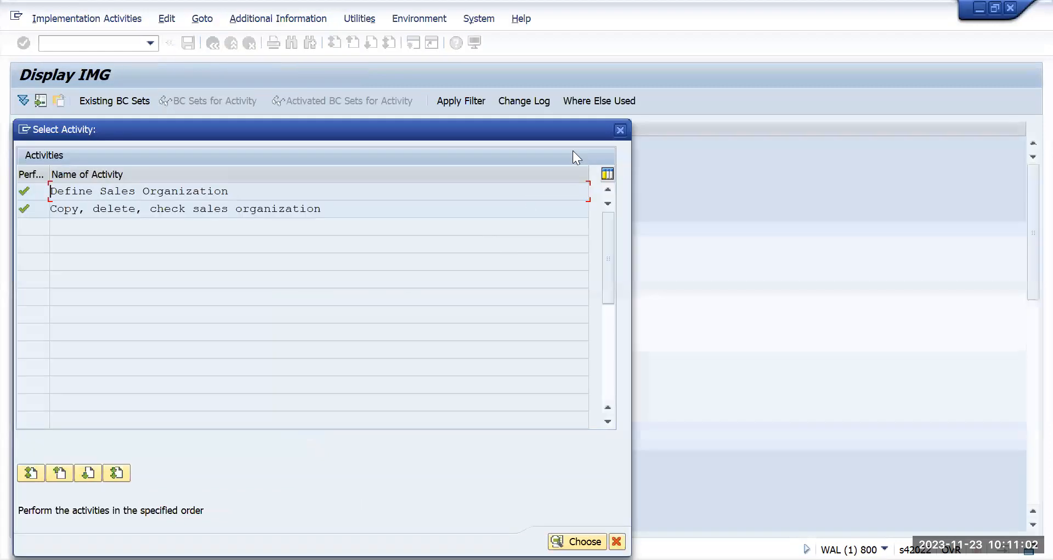
{"action": "key", "text": "Escape"}
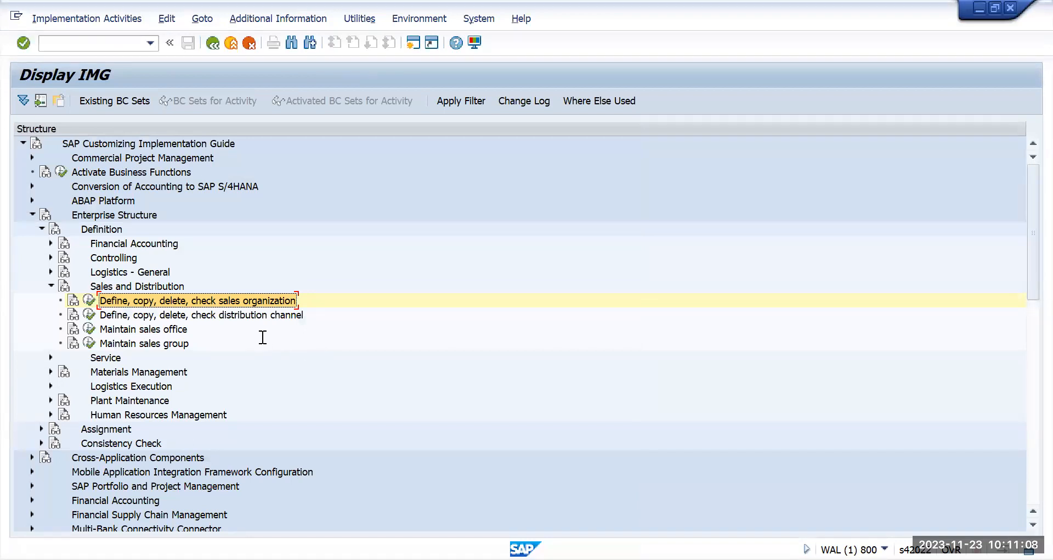
Step: Open the Define distribution channel activity and review the existing distribution channels
{"action": "left_click", "coordinate": [89, 316]}
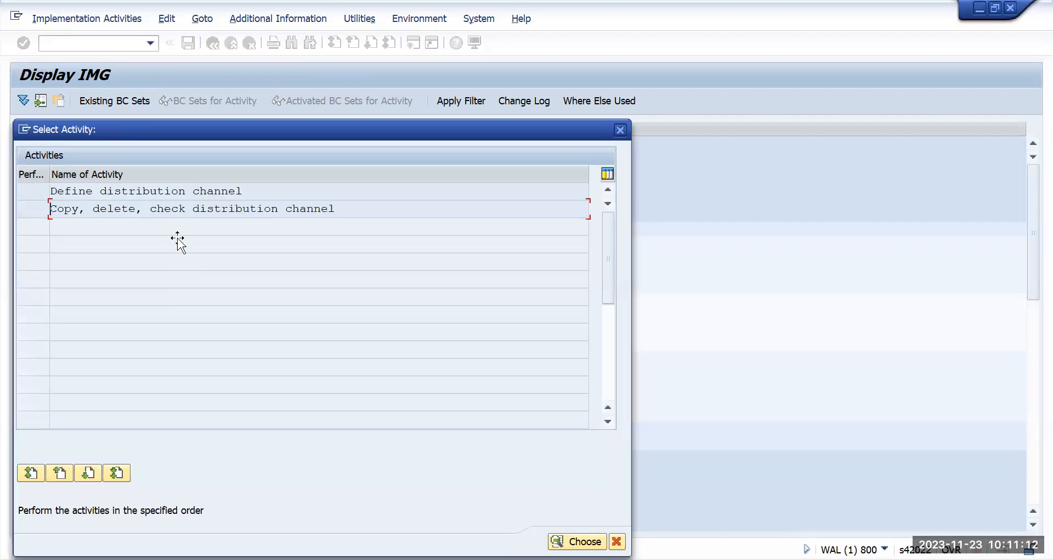
{"action": "key", "text": "alt+Tab"}
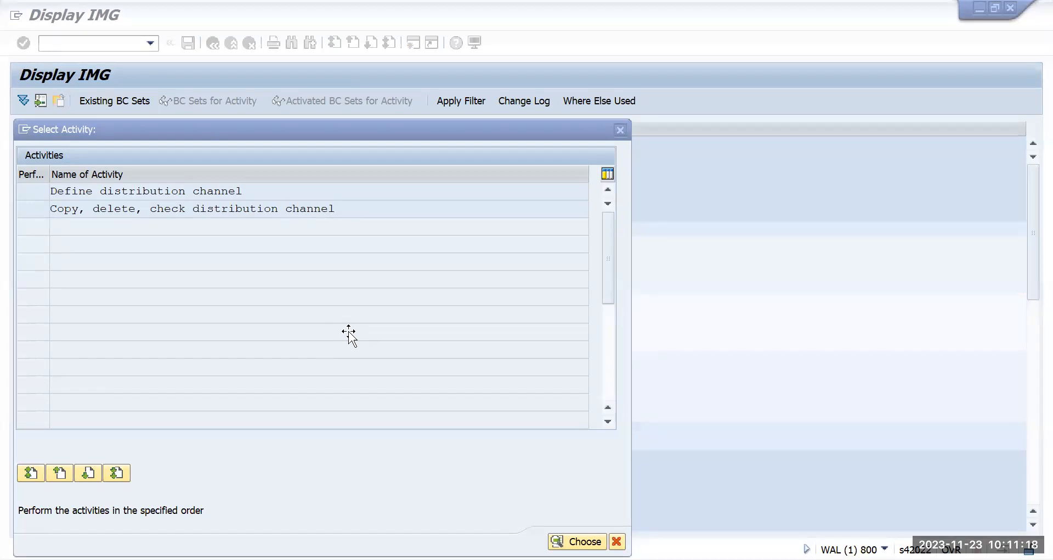
{"action": "left_click", "coordinate": [138, 191]}
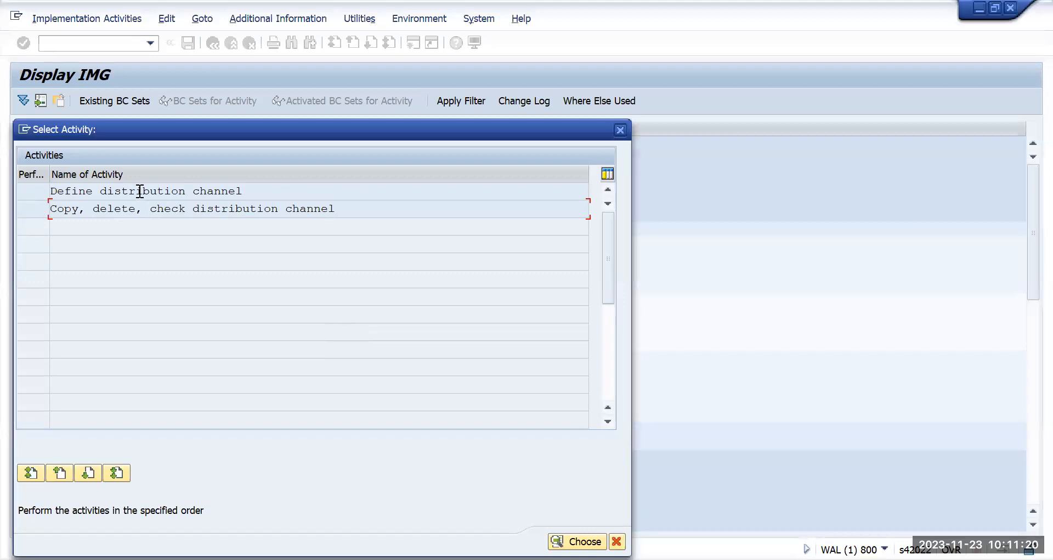
{"action": "double_click", "coordinate": [138, 191]}
{"action": "left_click", "coordinate": [166, 200]}
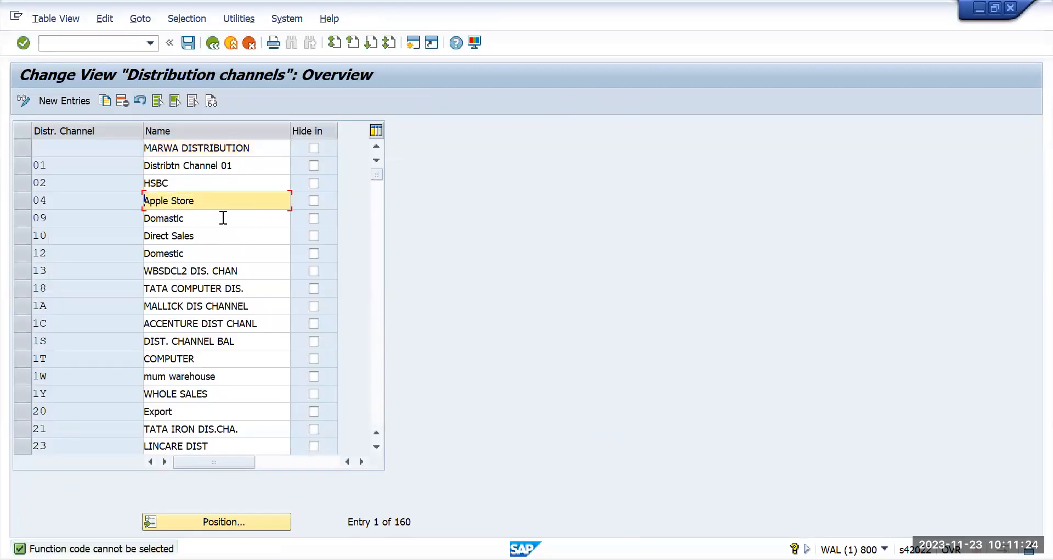
{"action": "left_click", "coordinate": [186, 392]}
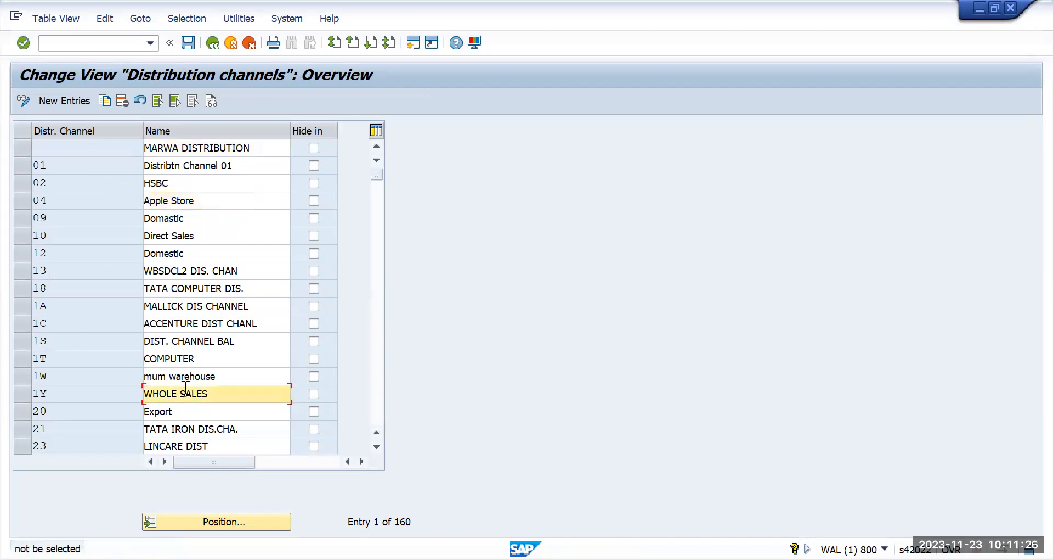
Step: Create distribution channel TM with the name TM US CL and save it
{"action": "left_click", "coordinate": [78, 104]}
{"action": "type", "text": "TM"}
{"action": "key", "text": "Tab"}
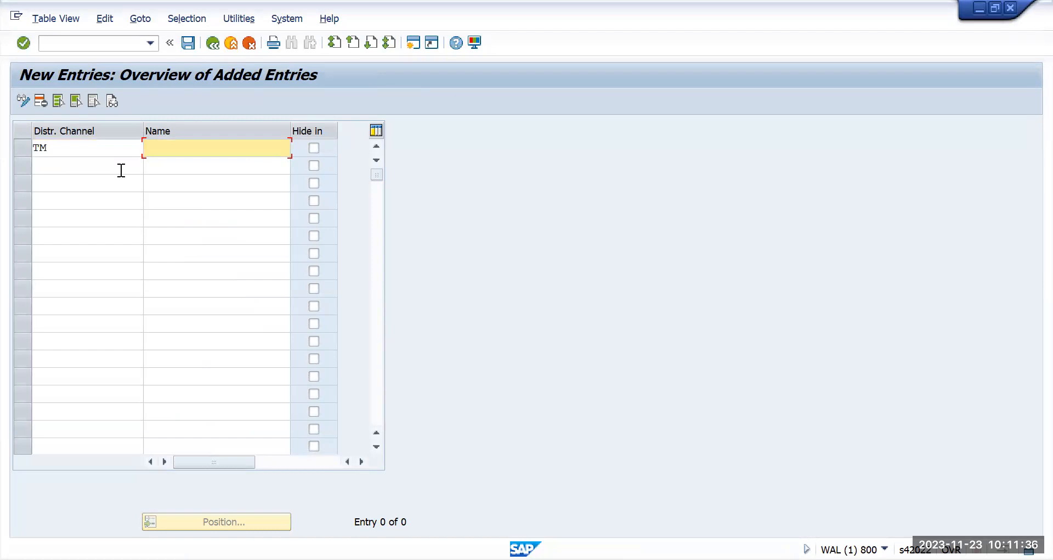
{"action": "type", "text": "TM"}
{"action": "type", "text": " US"}
{"action": "type", "text": " NY"}
{"action": "key", "text": "BackSpace"}
{"action": "key", "text": "BackSpace"}
{"action": "type", "text": "CL"}
{"action": "left_click", "coordinate": [188, 44]}
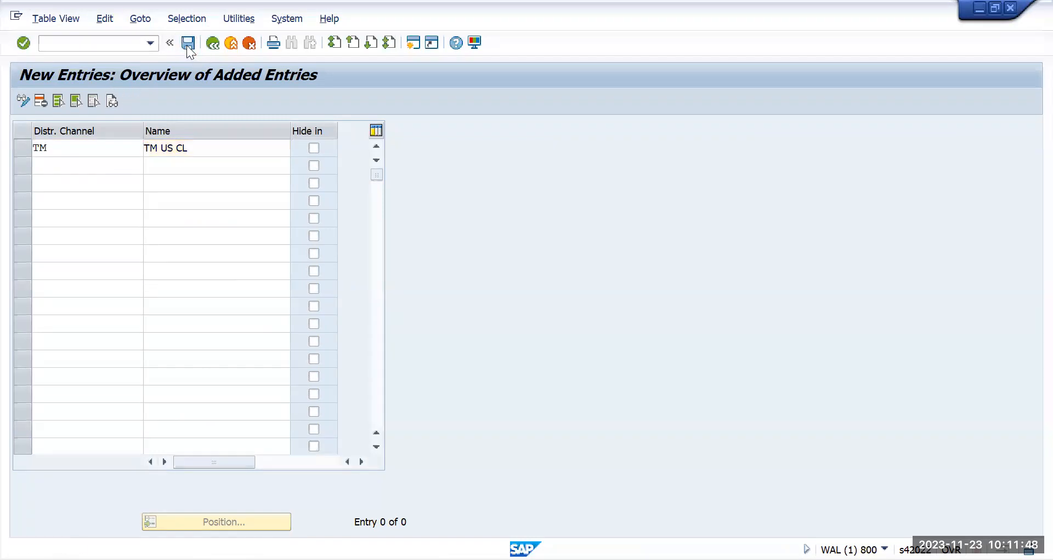
{"action": "left_click", "coordinate": [340, 281]}
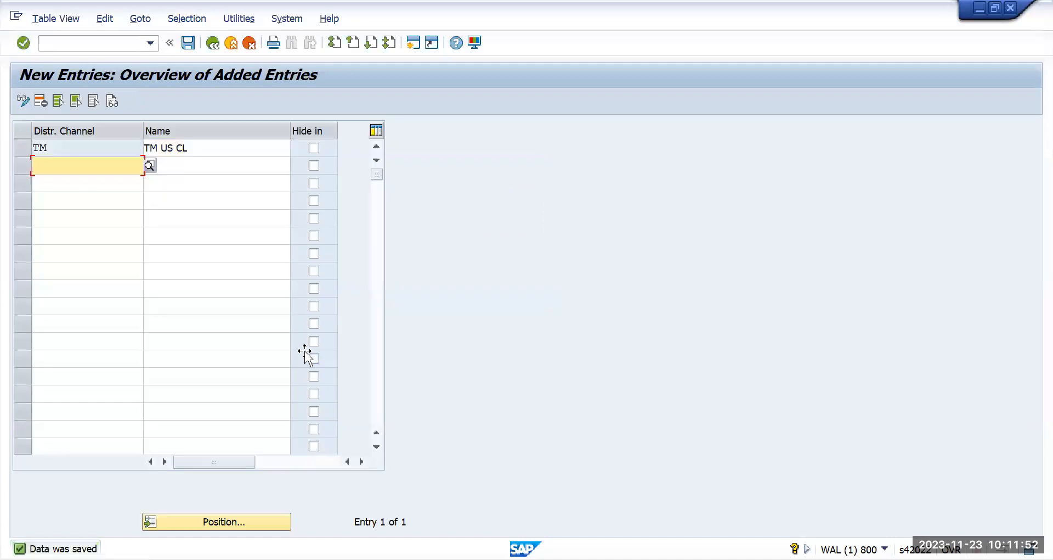
{"action": "key", "text": "alt+Tab"}
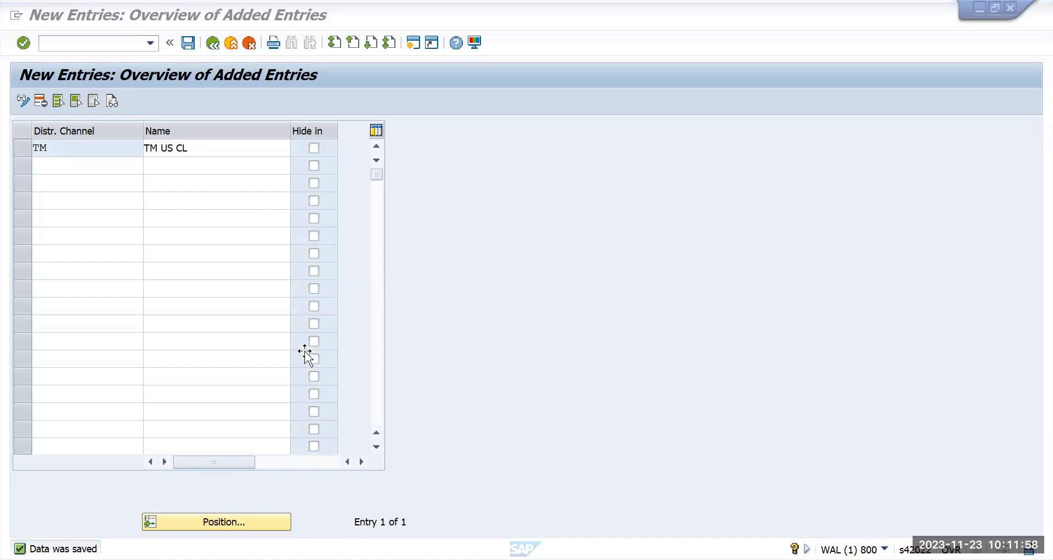
{"action": "left_click", "coordinate": [188, 42]}
Step: Leave the distribution channel activity and open Maintain sales office from the Sales and Distribution definitions
{"action": "left_click", "coordinate": [213, 44]}
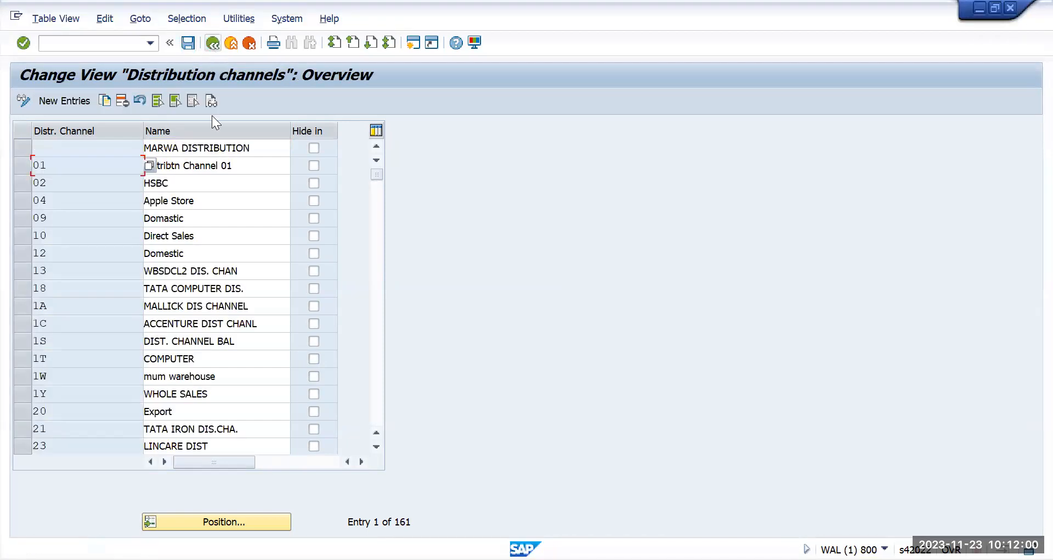
{"action": "left_click", "coordinate": [212, 44]}
{"action": "left_click", "coordinate": [620, 131]}
{"action": "left_click", "coordinate": [143, 331]}
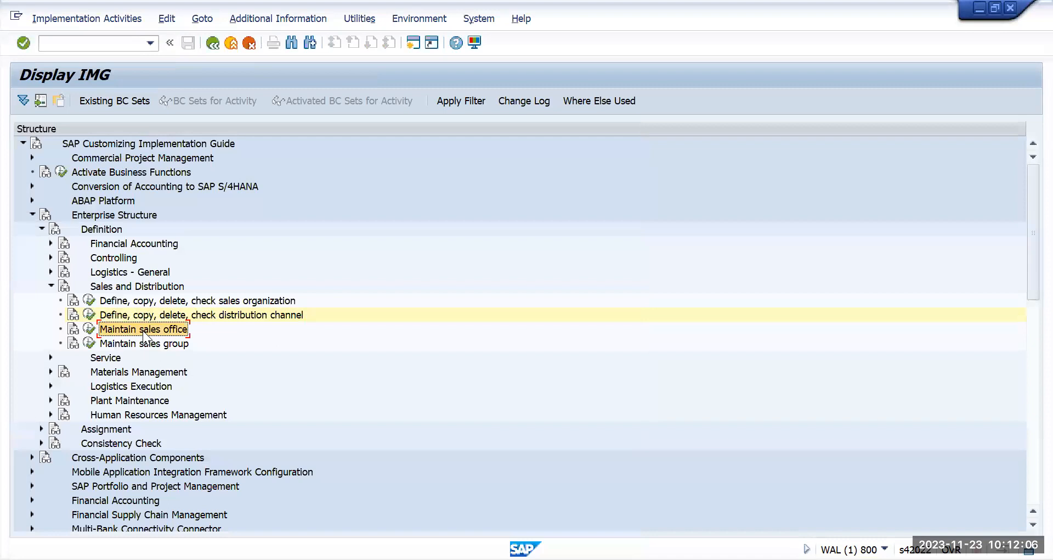
{"action": "left_click", "coordinate": [90, 329]}
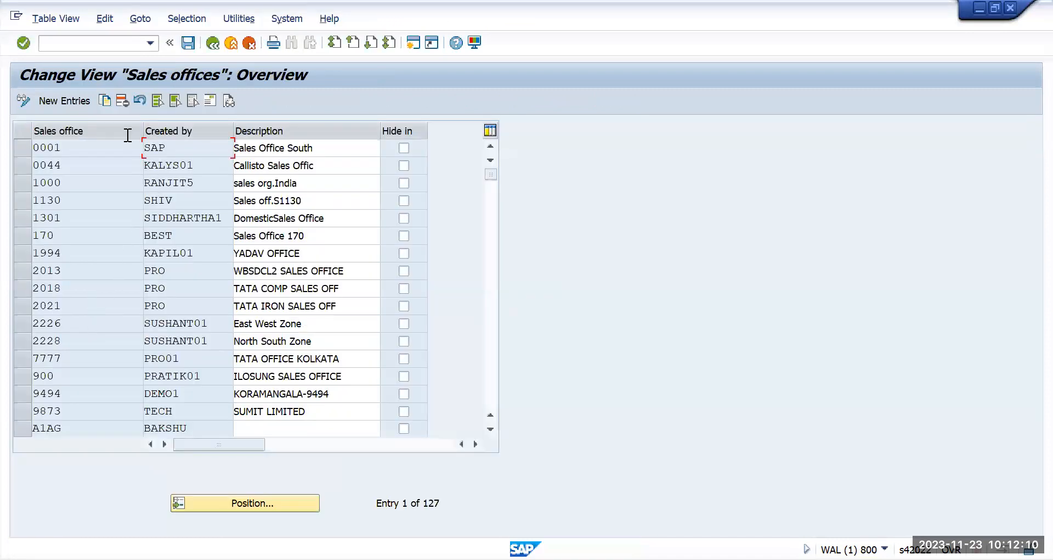
{"action": "double_click", "coordinate": [120, 154]}
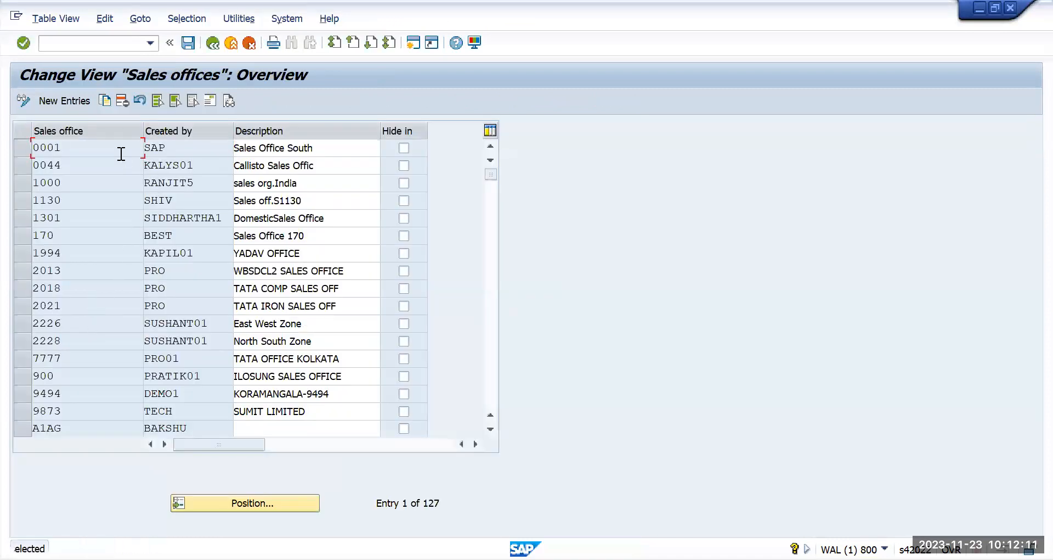
Step: Add a new sales office entry TMUS with the description TM US CA
{"action": "left_click", "coordinate": [75, 103]}
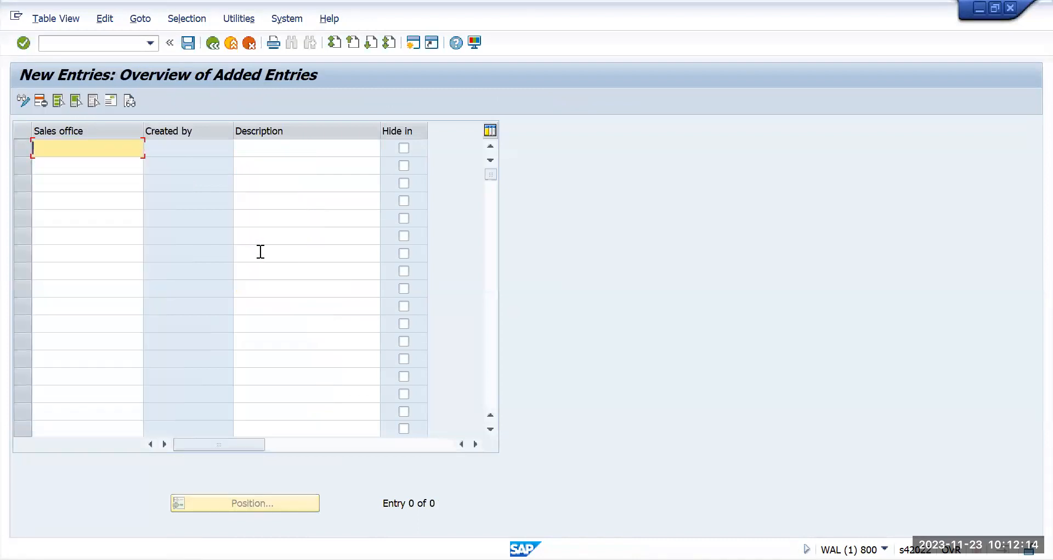
{"action": "type", "text": "TMUS"}
{"action": "key", "text": "Tab"}
{"action": "type", "text": "TM USC"}
{"action": "key", "text": "BackSpace"}
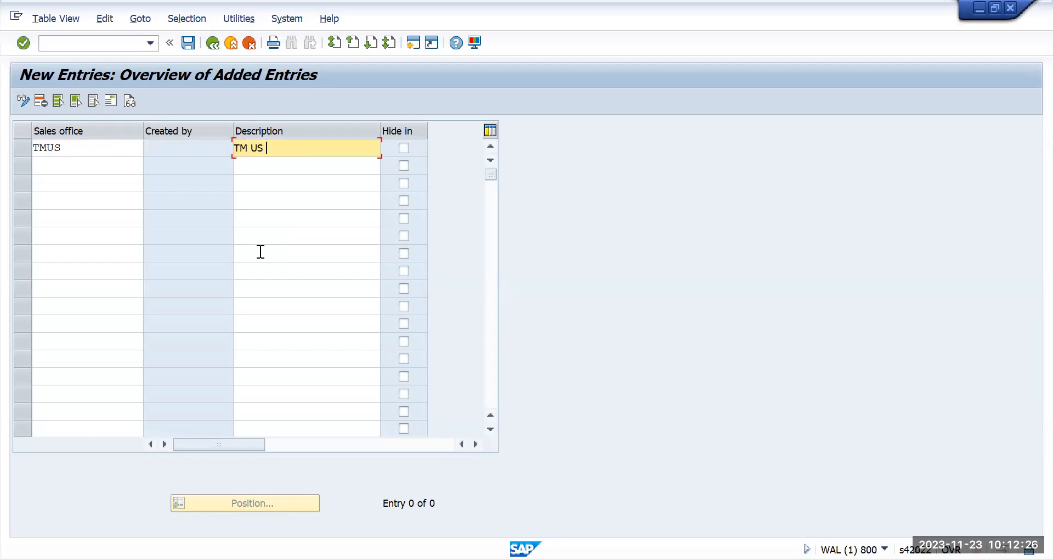
{"action": "type", "text": "CA"}
Step: Save sales office TMUS, setting its address country to US and choosing a region from the available values
{"action": "left_click", "coordinate": [187, 44]}
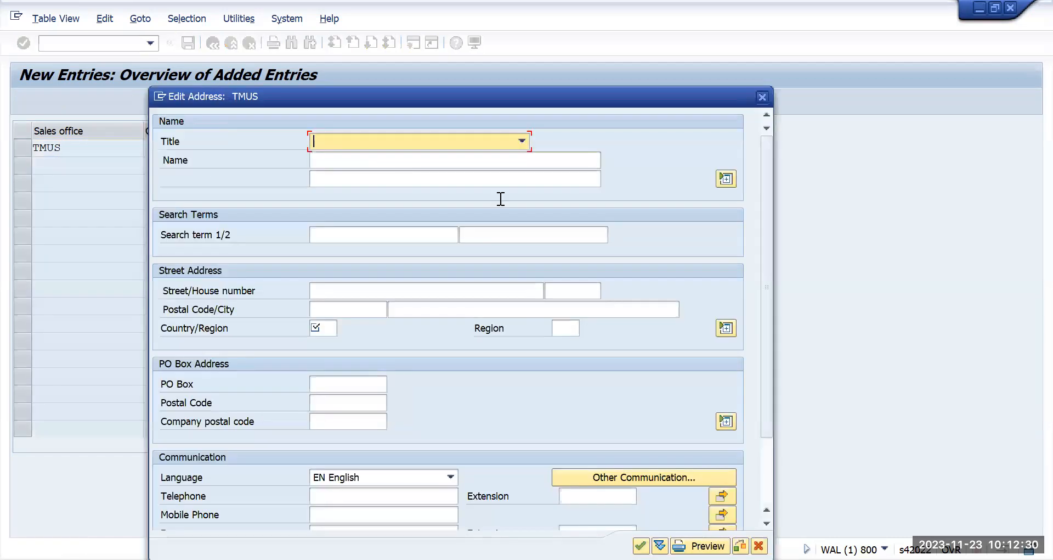
{"action": "left_click", "coordinate": [334, 333]}
{"action": "type", "text": "US"}
{"action": "key", "text": "Tab"}
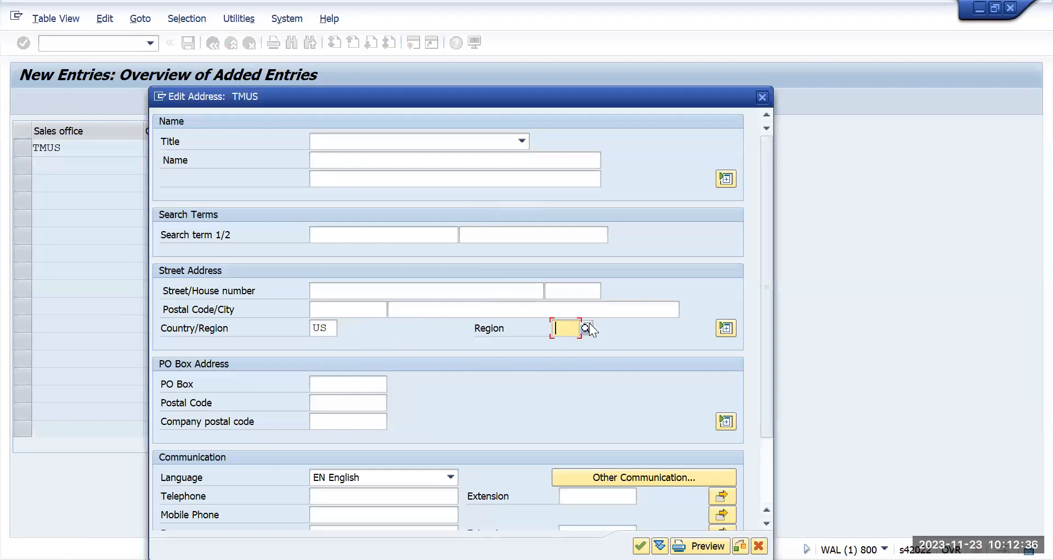
{"action": "key", "text": "Return"}
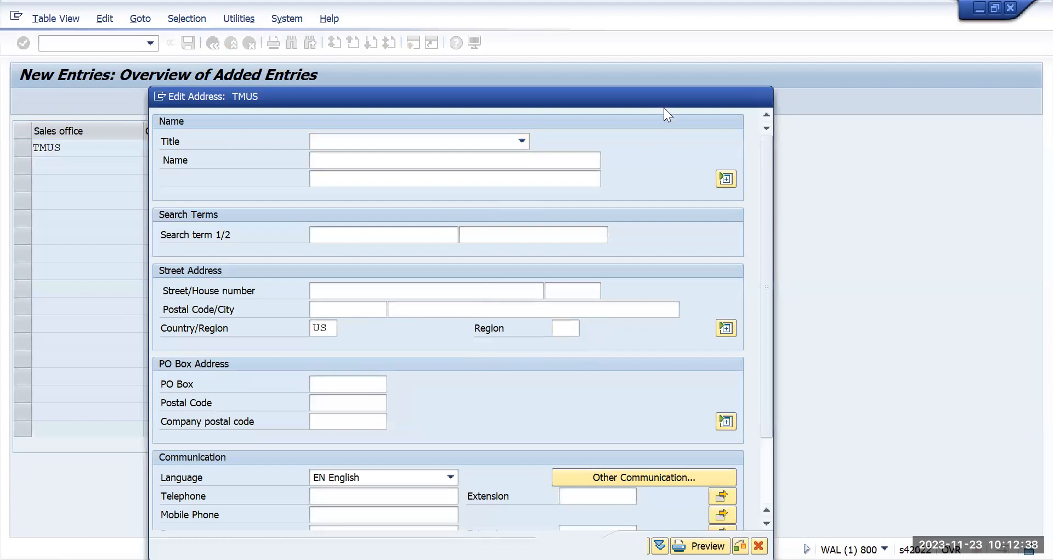
{"action": "double_click", "coordinate": [641, 194]}
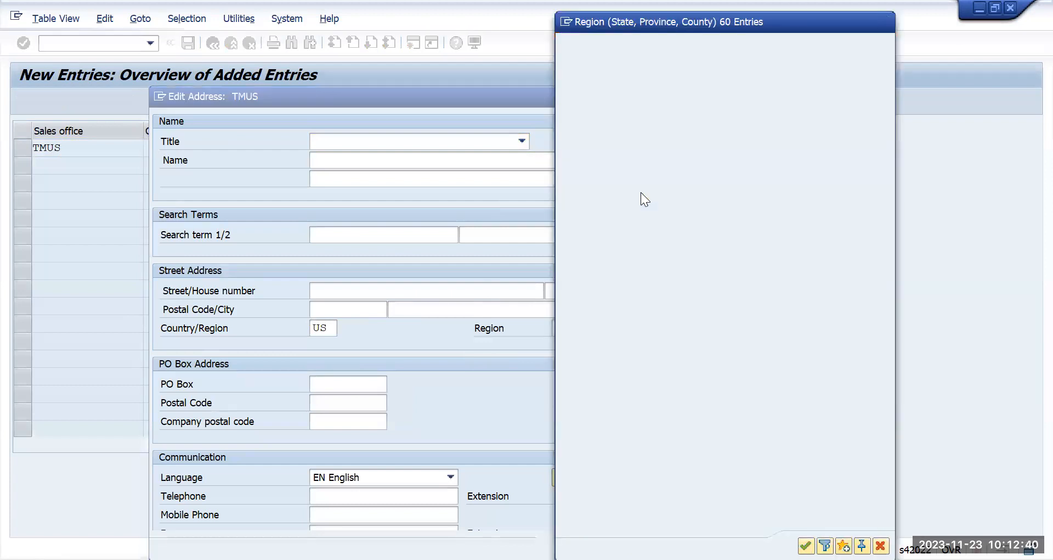
{"action": "key", "text": "Return"}
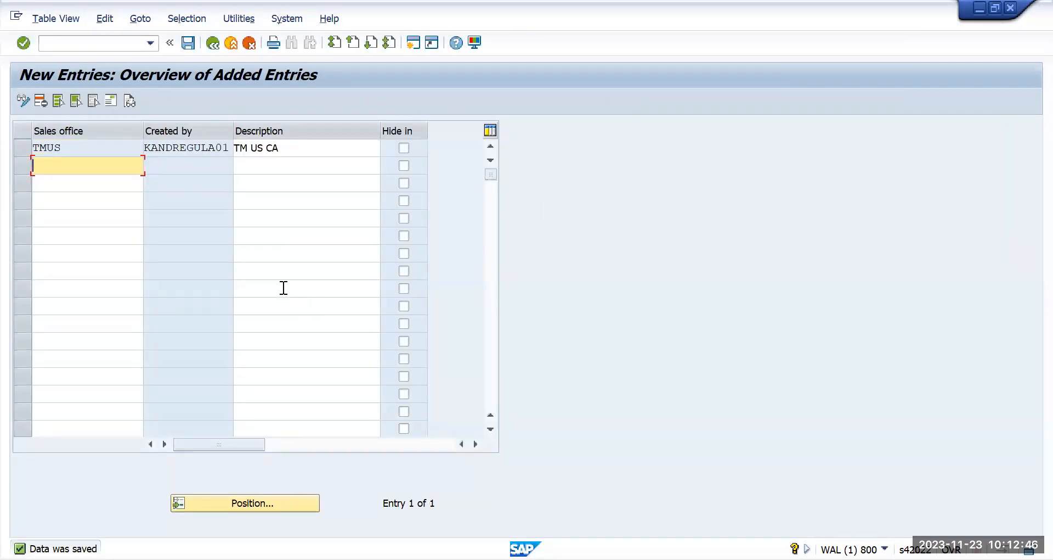
{"action": "key", "text": "alt+Tab"}
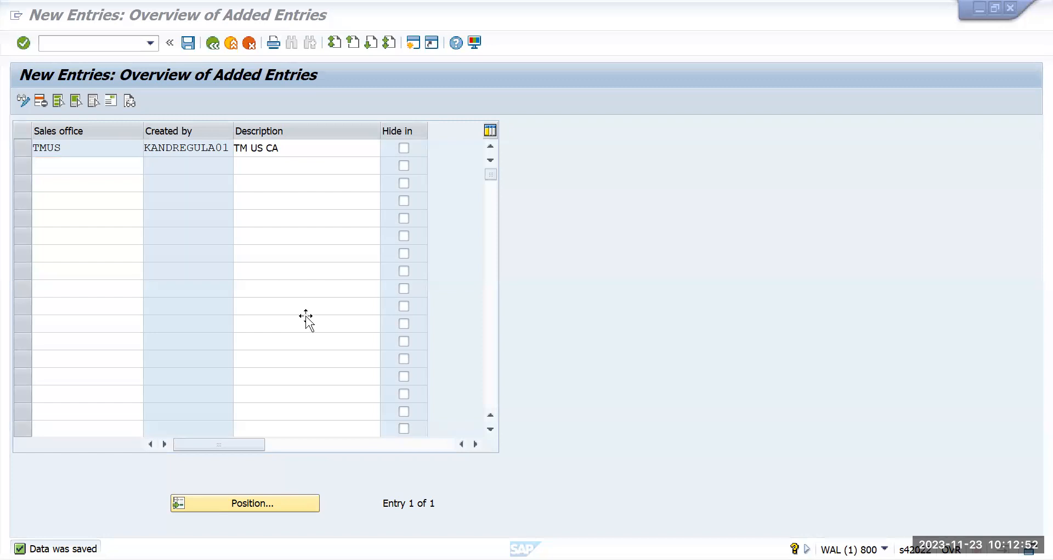
{"action": "left_click", "coordinate": [62, 169]}
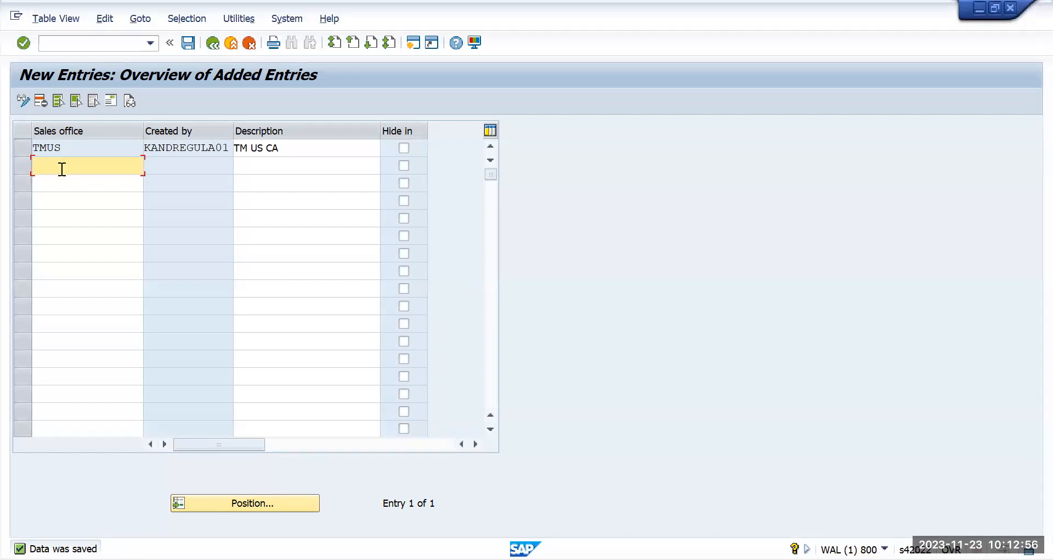
{"action": "left_click", "coordinate": [271, 168]}
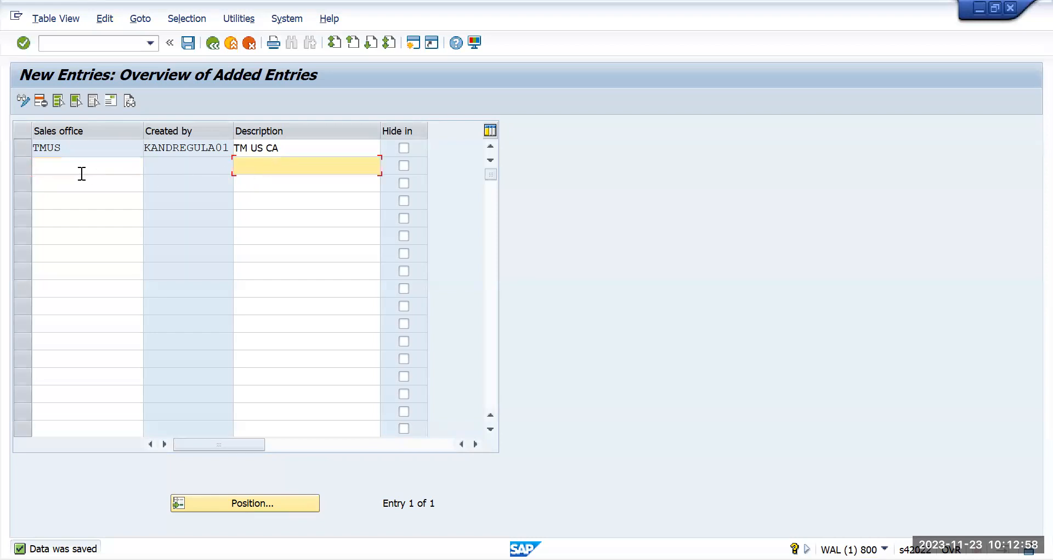
{"action": "left_click", "coordinate": [81, 172]}
{"action": "left_click", "coordinate": [264, 167]}
{"action": "left_click", "coordinate": [86, 184]}
{"action": "left_click", "coordinate": [256, 183]}
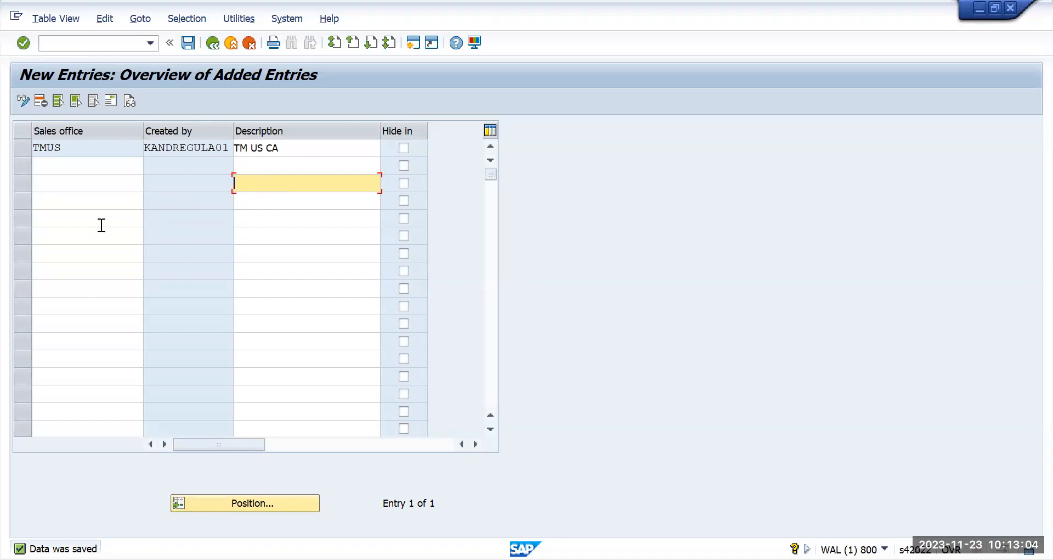
Step: Leave the sales office activity and open Maintain sales group from the Sales and Distribution definitions
{"action": "key", "text": "alt+Tab"}
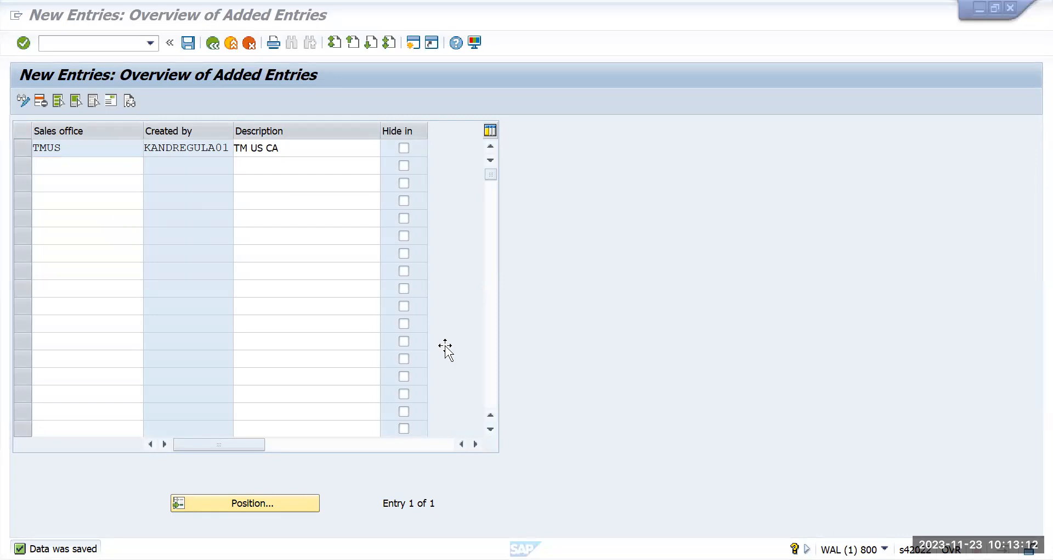
{"action": "left_click", "coordinate": [214, 45]}
{"action": "left_click", "coordinate": [215, 46]}
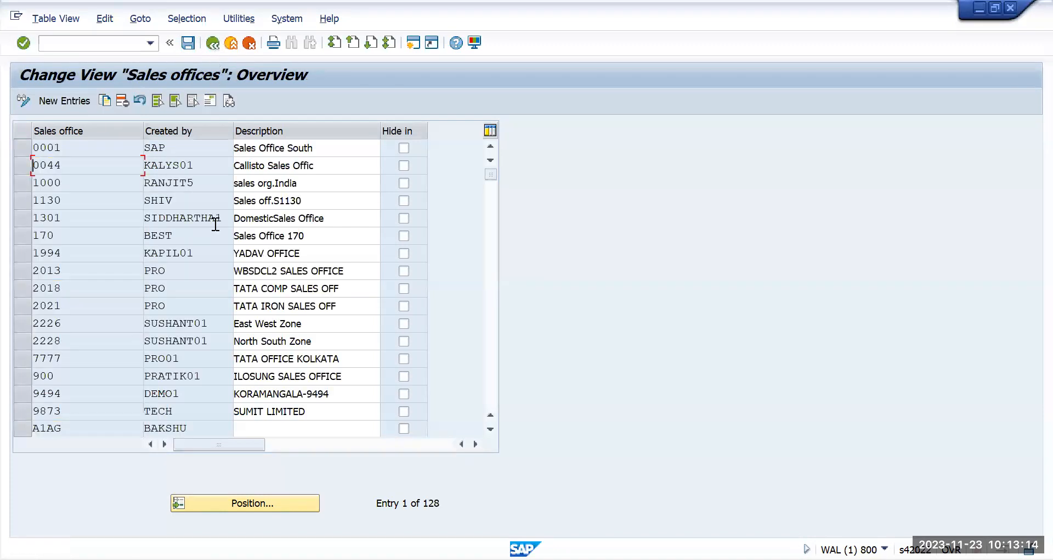
{"action": "left_click", "coordinate": [213, 43]}
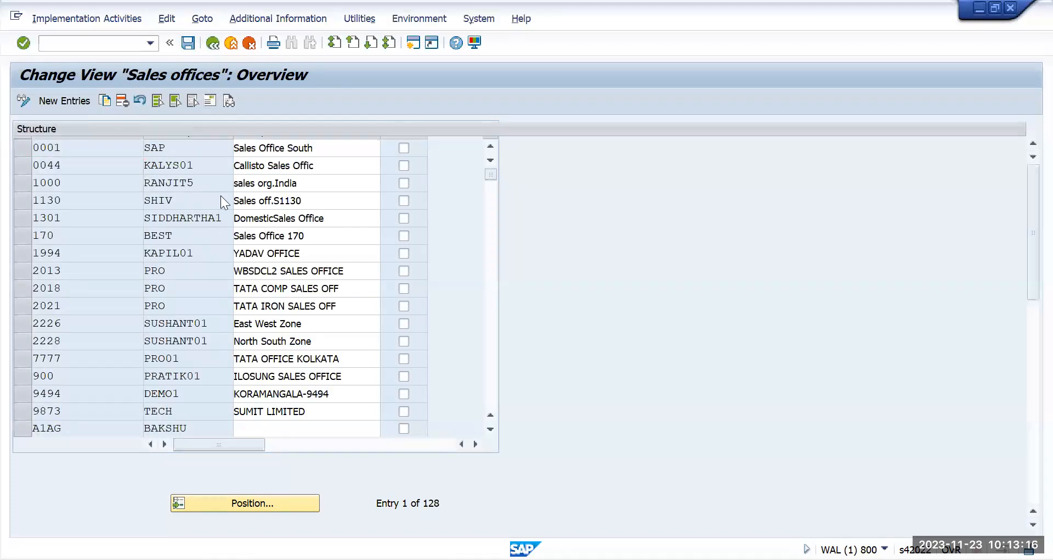
{"action": "left_click", "coordinate": [90, 344]}
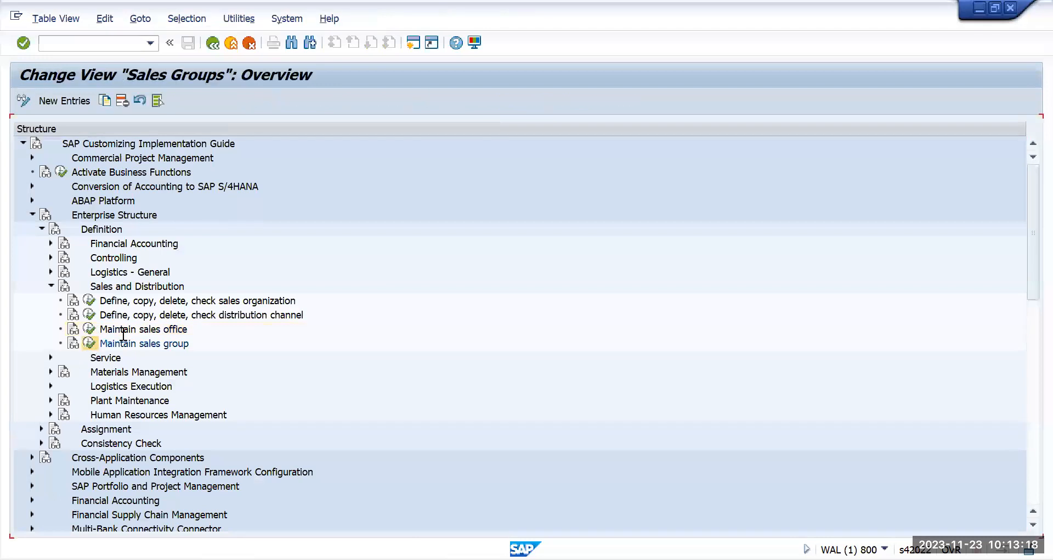
{"action": "left_click", "coordinate": [212, 43]}
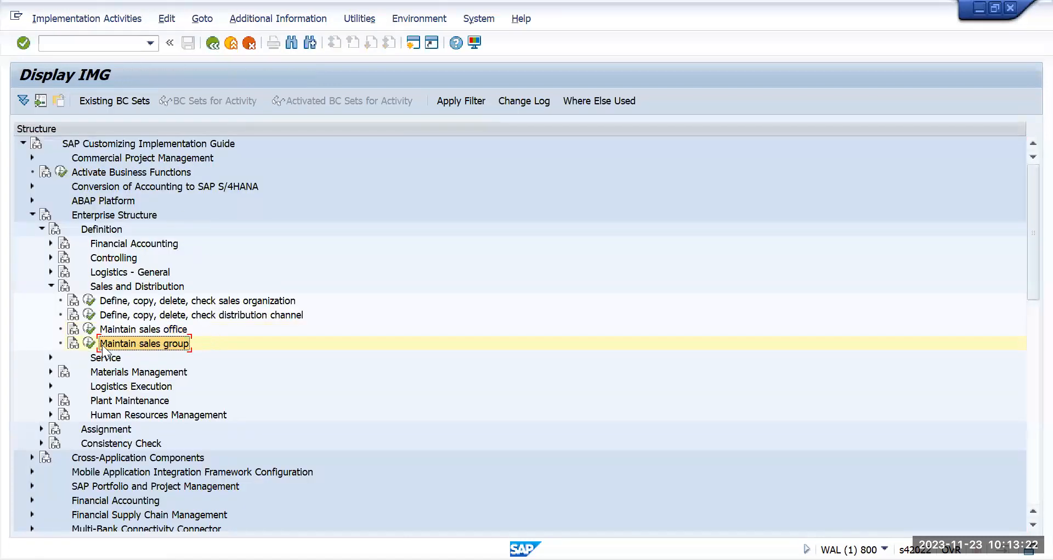
{"action": "left_click", "coordinate": [89, 343]}
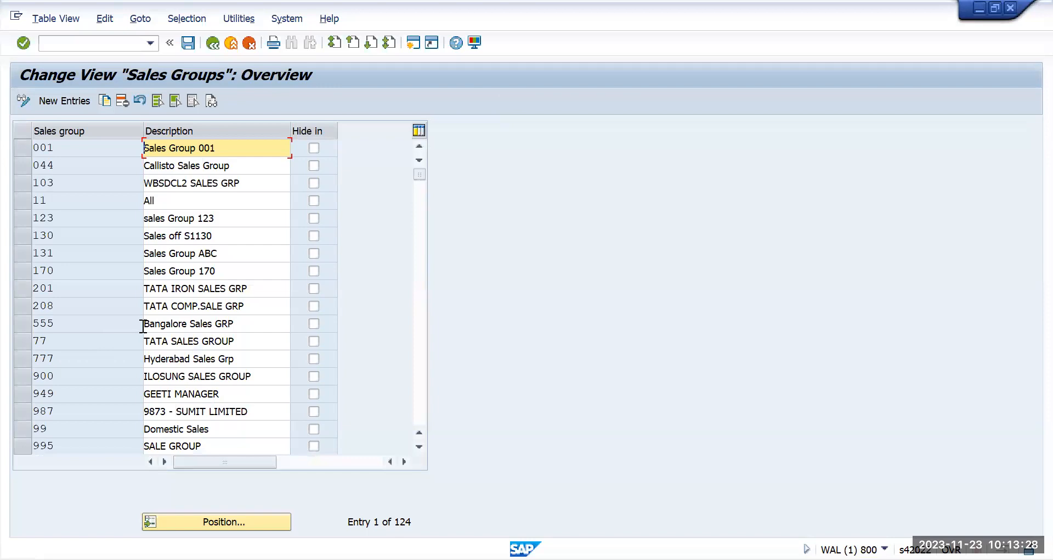
Step: Look through the existing sales groups to examine how their codes and descriptions are set up
{"action": "left_click_drag", "start_coordinate": [263, 294], "coordinate": [144, 290]}
{"action": "left_click", "coordinate": [269, 307]}
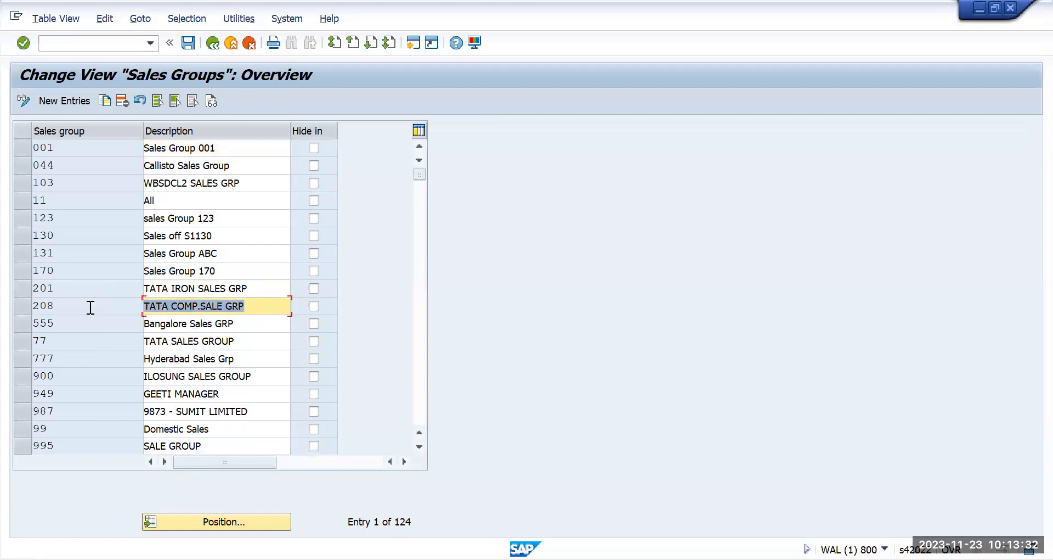
{"action": "left_click", "coordinate": [183, 341]}
{"action": "left_click_drag", "start_coordinate": [183, 341], "coordinate": [82, 340]}
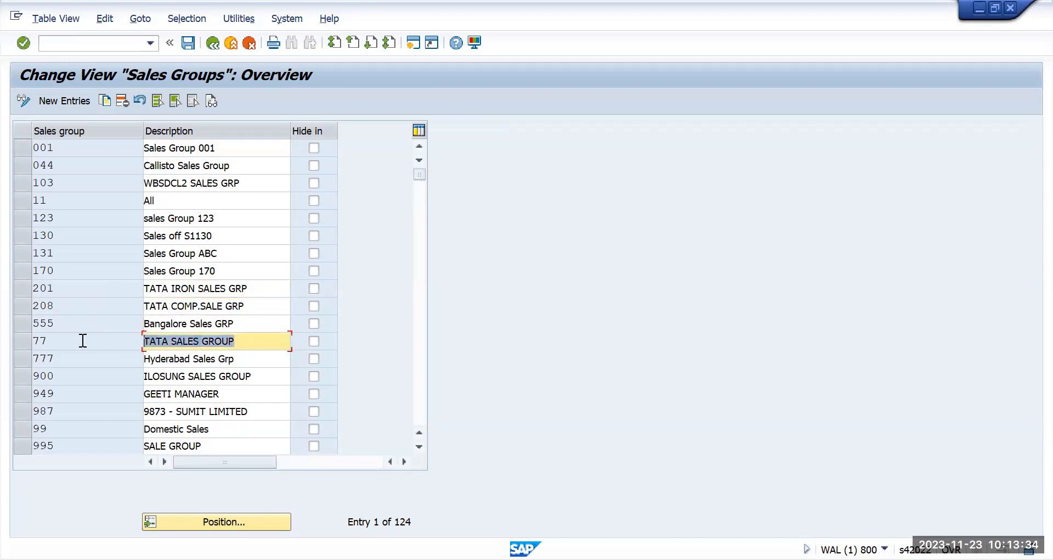
{"action": "scroll", "coordinate": [237, 363], "scroll_direction": "down", "scroll_amount": 5}
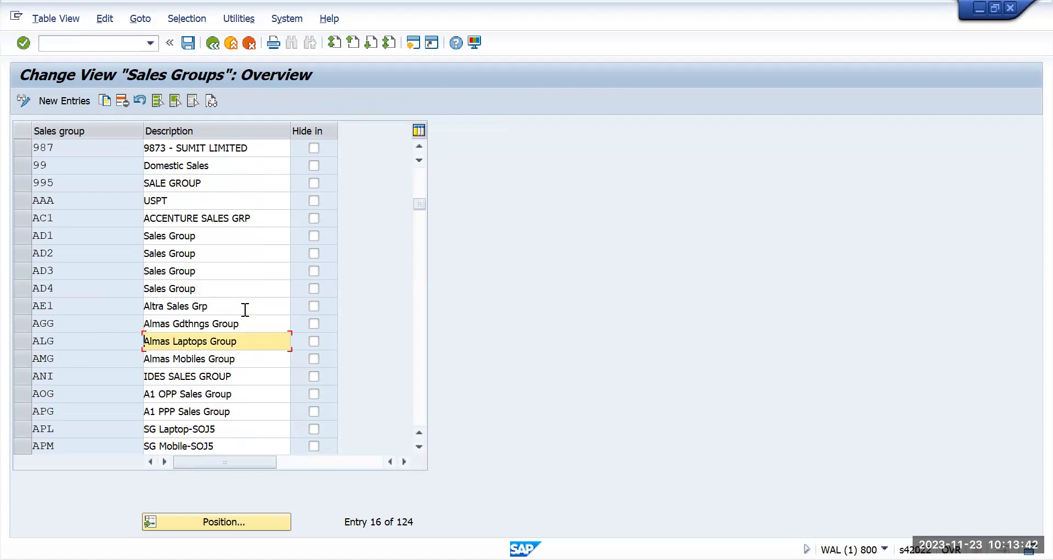
{"action": "scroll", "coordinate": [238, 318], "scroll_direction": "down", "scroll_amount": 8}
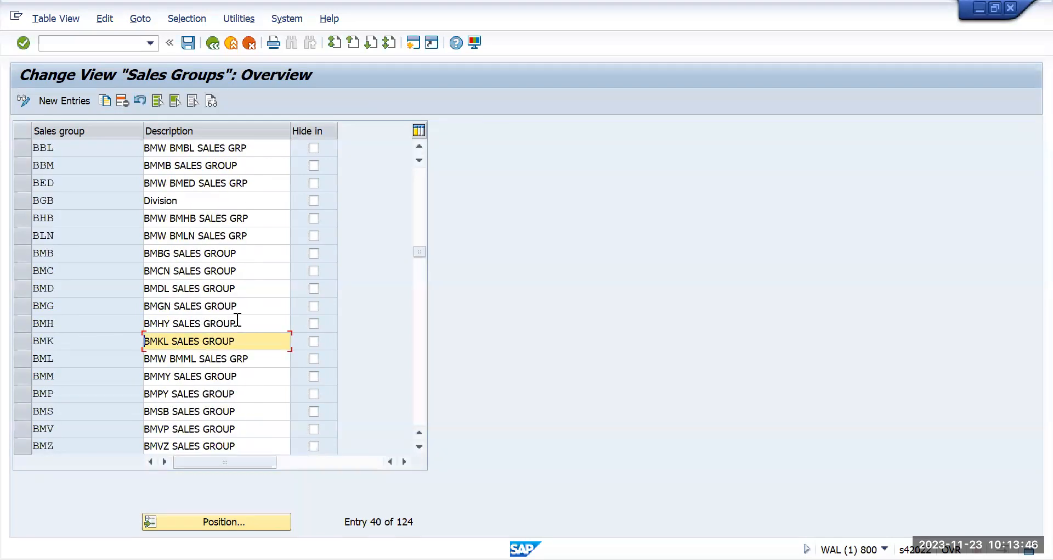
{"action": "scroll", "coordinate": [263, 378], "scroll_direction": "down", "scroll_amount": 6}
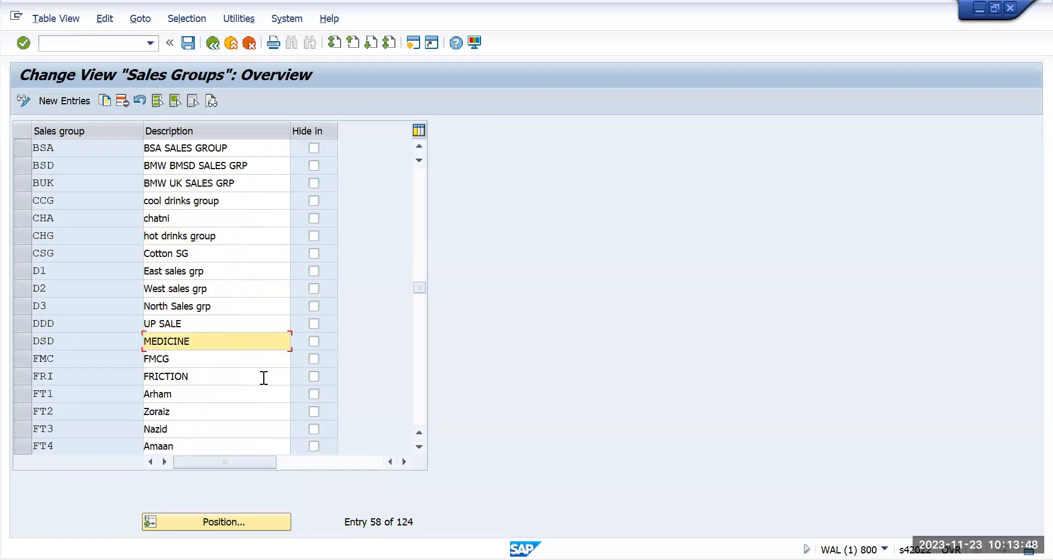
{"action": "scroll", "coordinate": [263, 377], "scroll_direction": "down", "scroll_amount": 1}
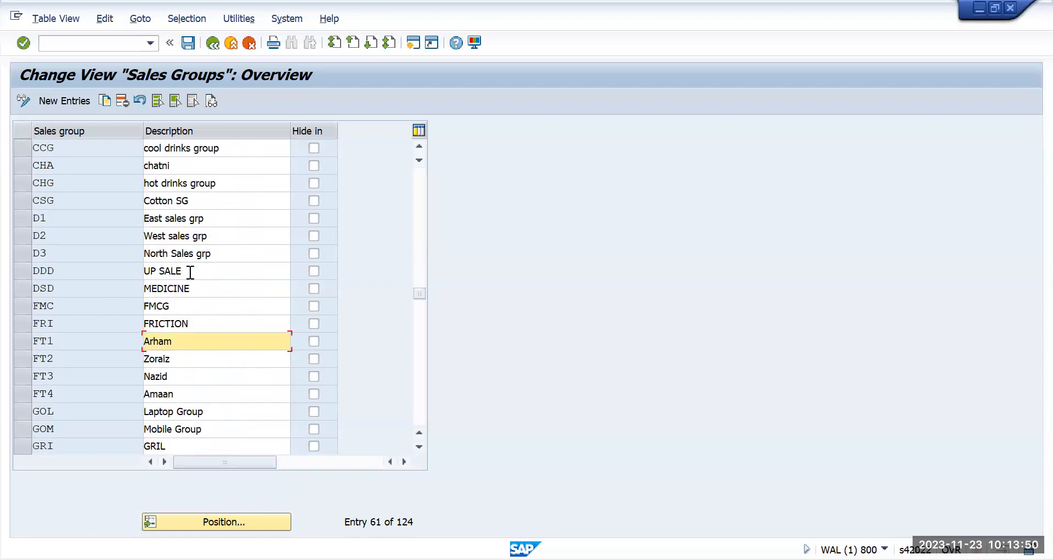
{"action": "double_click", "coordinate": [134, 215]}
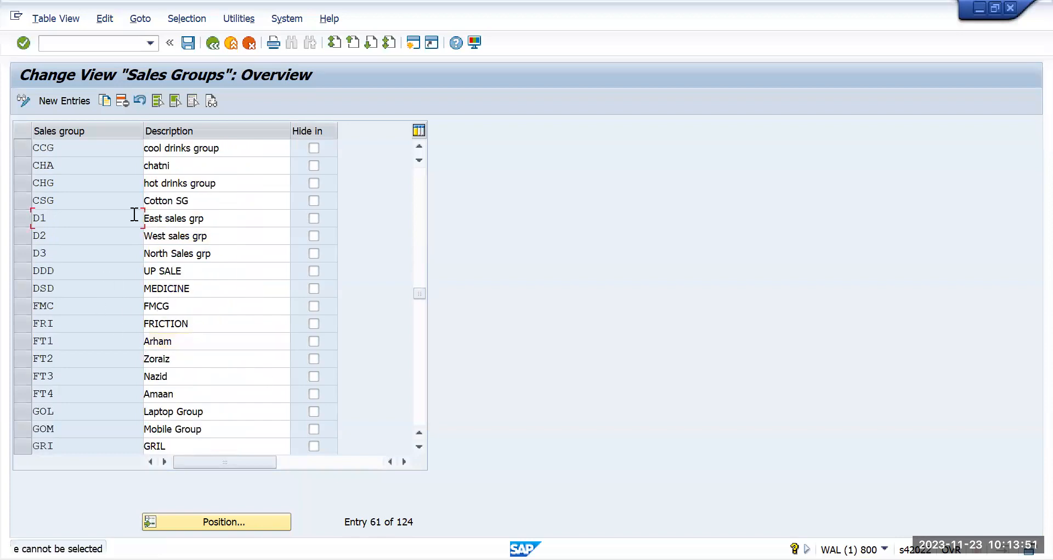
Step: Add a new sales group entry TMC with the description TM US Cars
{"action": "left_click", "coordinate": [73, 105]}
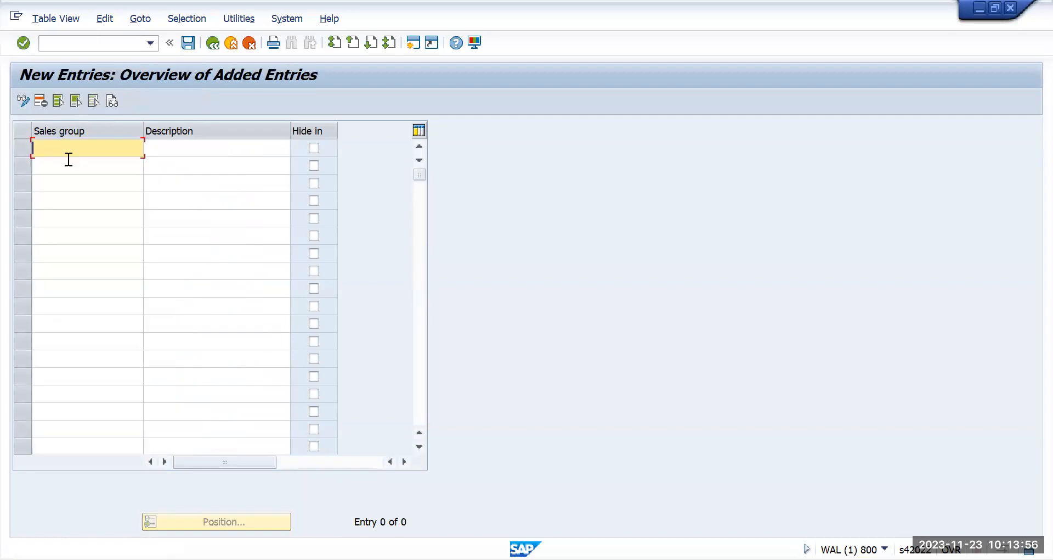
{"action": "type", "text": "TMU"}
{"action": "key", "text": "BackSpace"}
{"action": "type", "text": "M"}
{"action": "key", "text": "BackSpace"}
{"action": "type", "text": "U"}
{"action": "key", "text": "Tab"}
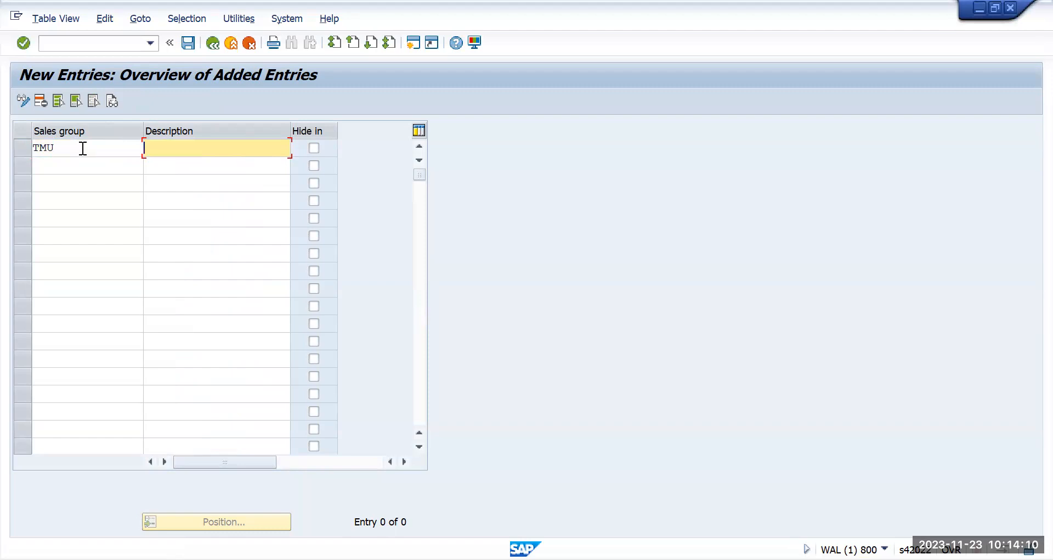
{"action": "type", "text": "TM"}
{"action": "type", "text": "US Cars"}
{"action": "left_click", "coordinate": [67, 148]}
{"action": "key", "text": "BackSpace"}
{"action": "type", "text": "C"}
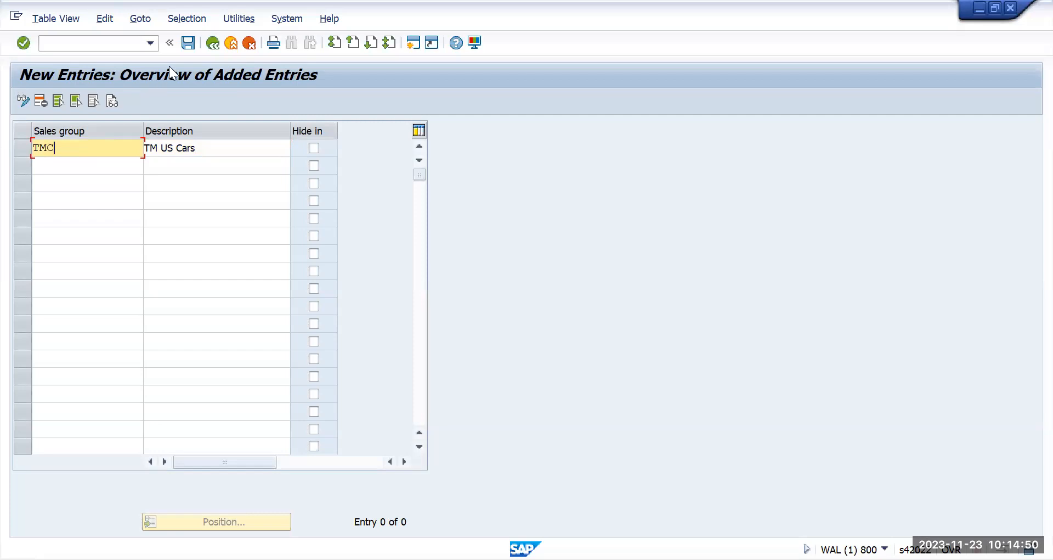
Step: Save sales group TMC in the proposed customizing request and return to the implementation guide structure
{"action": "left_click", "coordinate": [189, 43]}
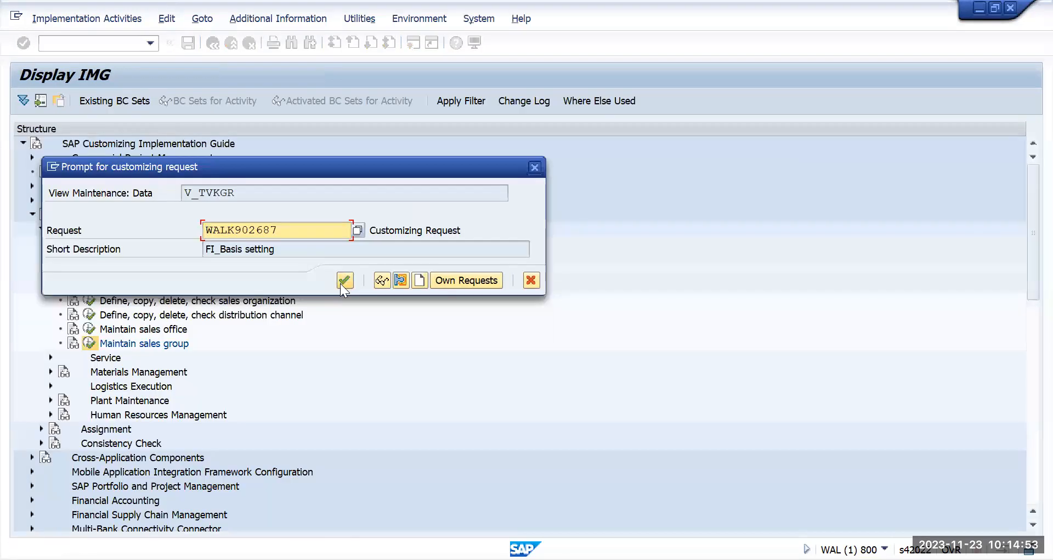
{"action": "left_click", "coordinate": [340, 284]}
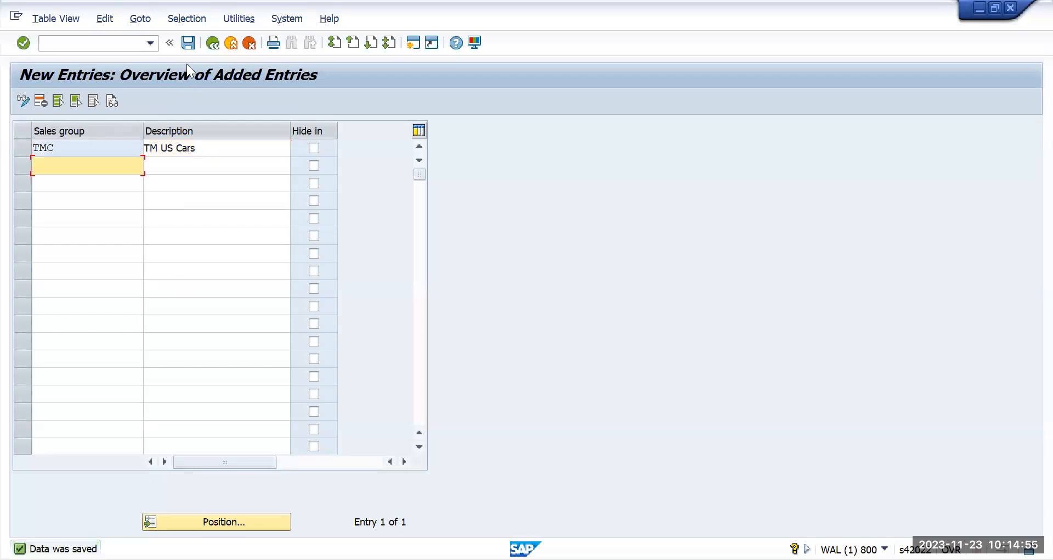
{"action": "left_click", "coordinate": [187, 46]}
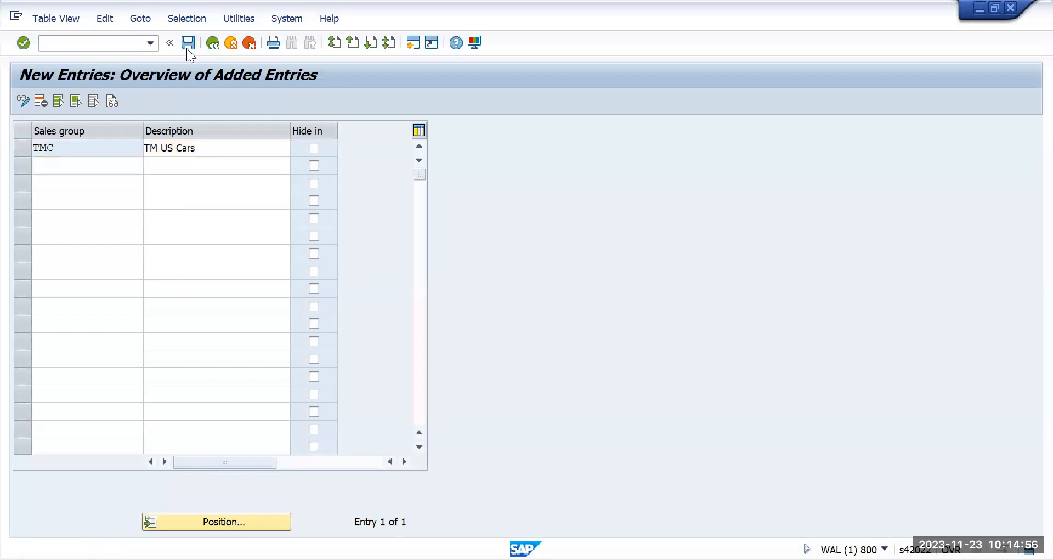
{"action": "left_click", "coordinate": [212, 44]}
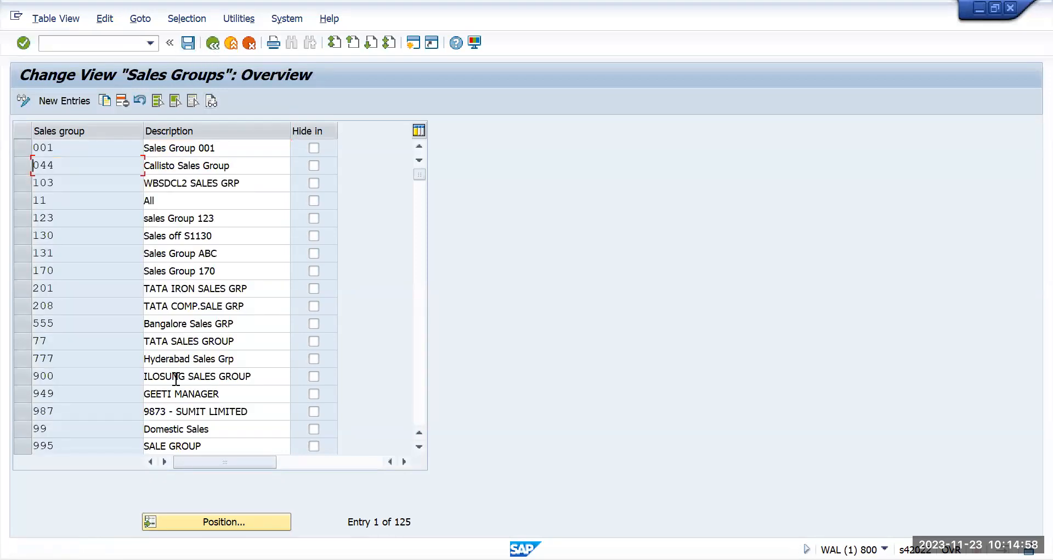
{"action": "key", "text": "alt+Tab"}
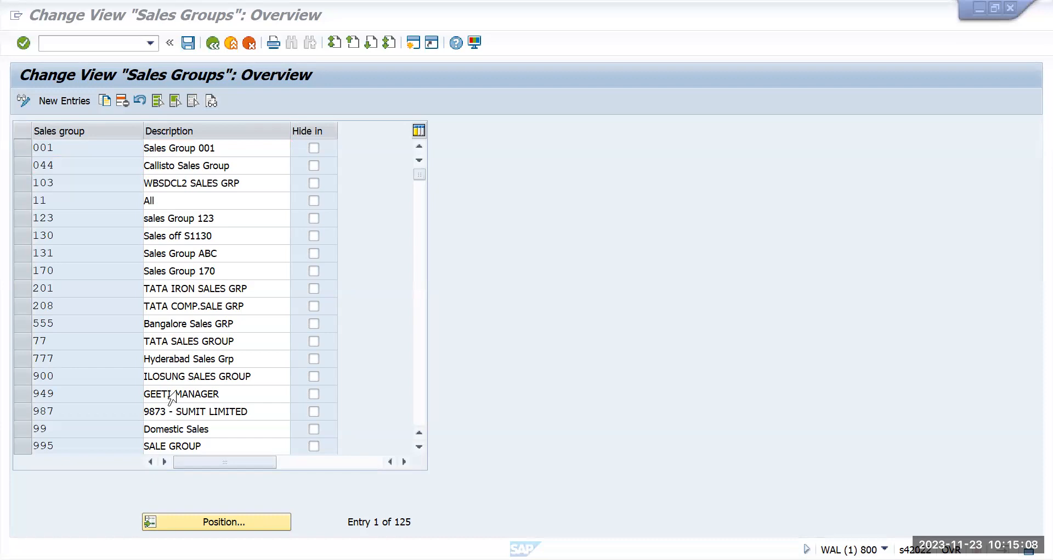
{"action": "left_click", "coordinate": [188, 43]}
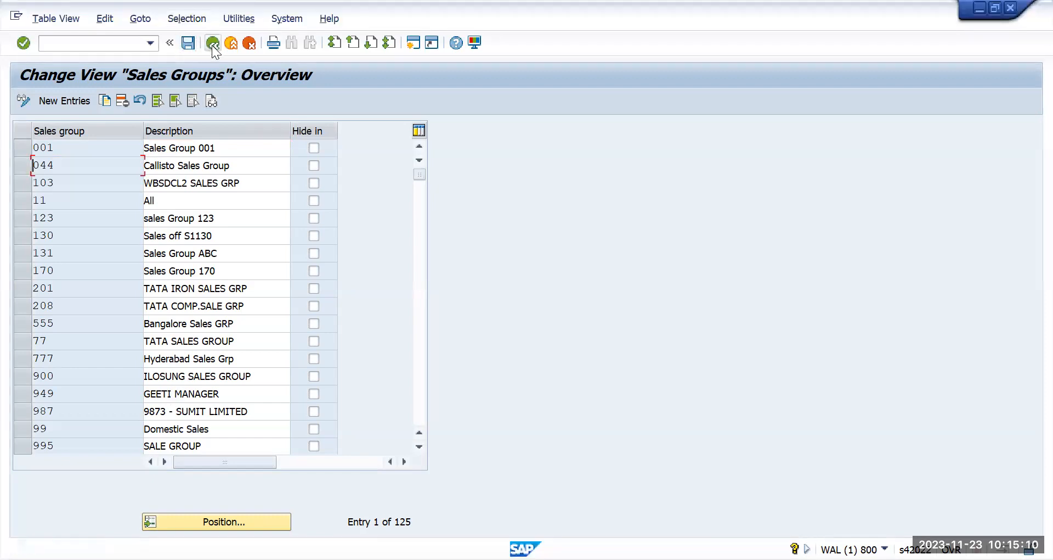
{"action": "left_click", "coordinate": [212, 44]}
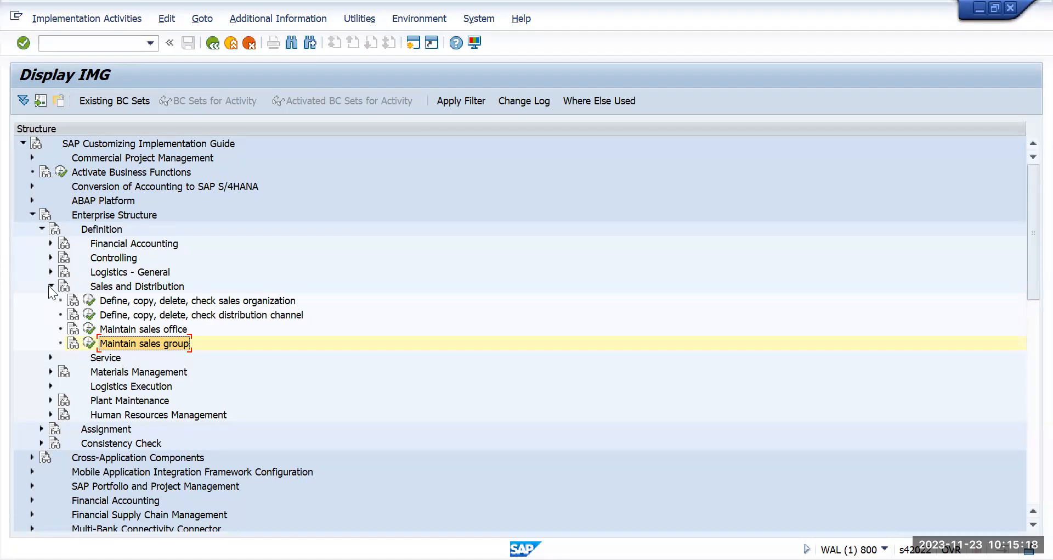
Step: Collapse the Sales and Distribution definitions and expand Logistics Execution under the enterprise structure definitions
{"action": "left_click", "coordinate": [51, 286]}
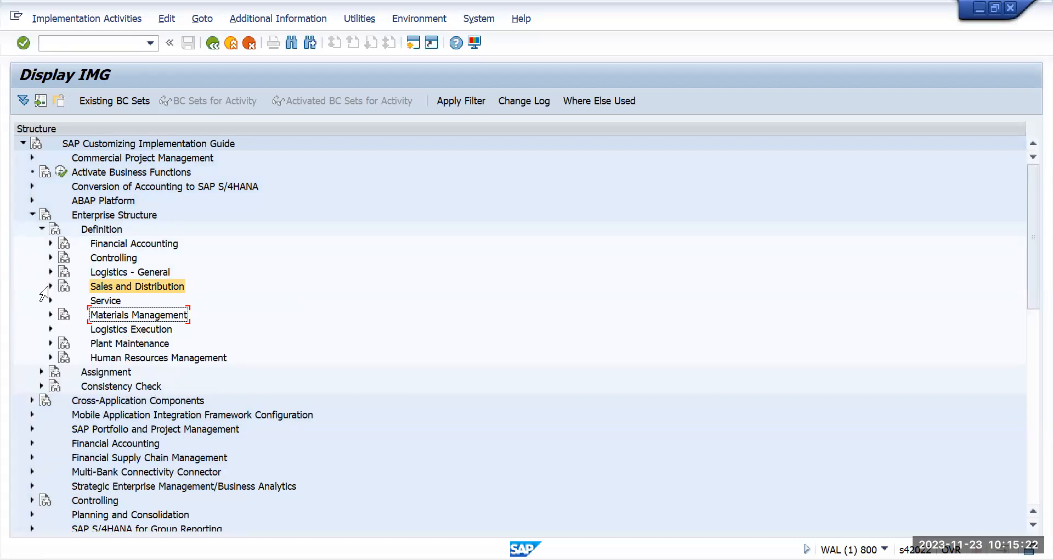
{"action": "key", "text": "Down"}
{"action": "key", "text": "Down"}
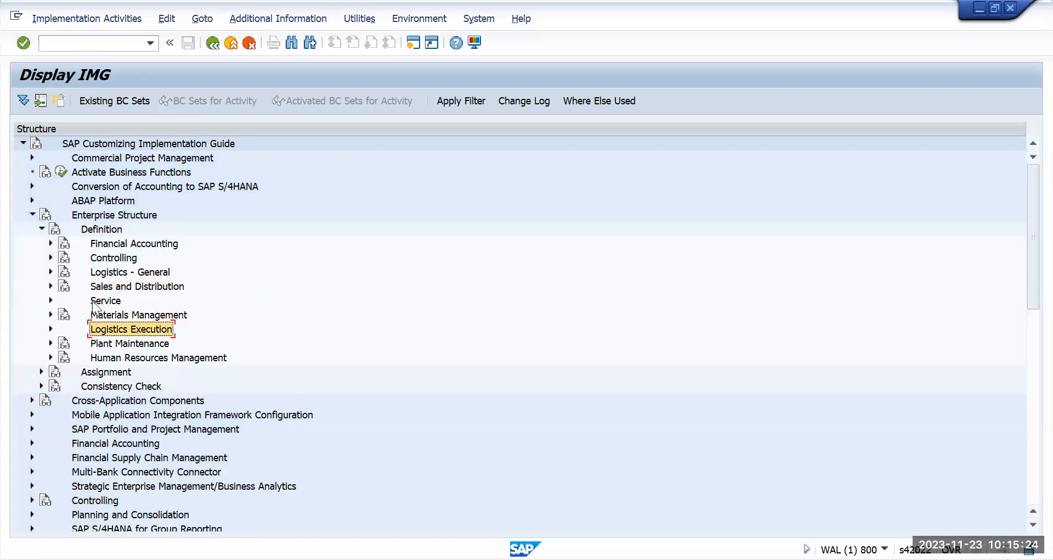
{"action": "left_click", "coordinate": [125, 269]}
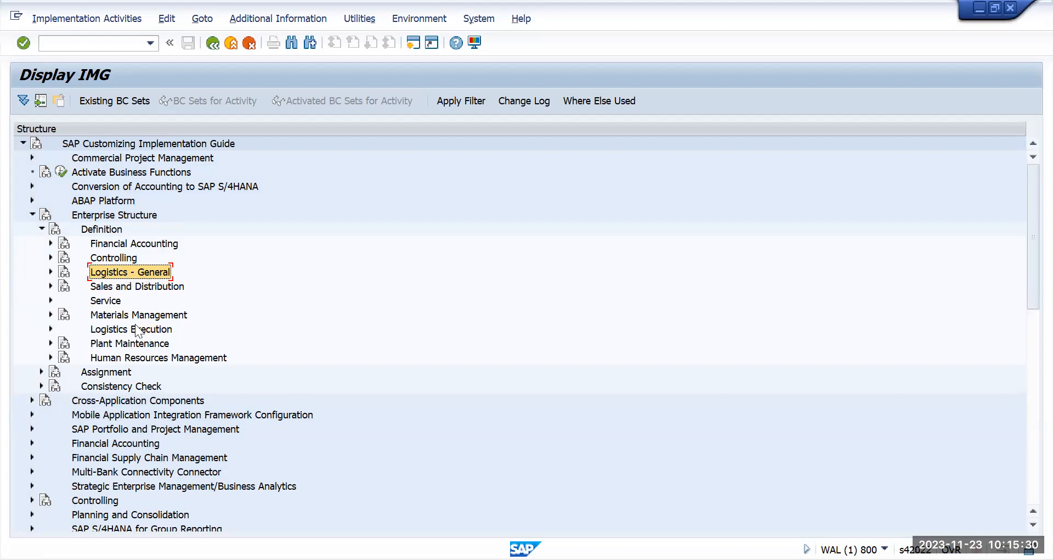
{"action": "left_click", "coordinate": [130, 346]}
{"action": "left_click", "coordinate": [141, 329]}
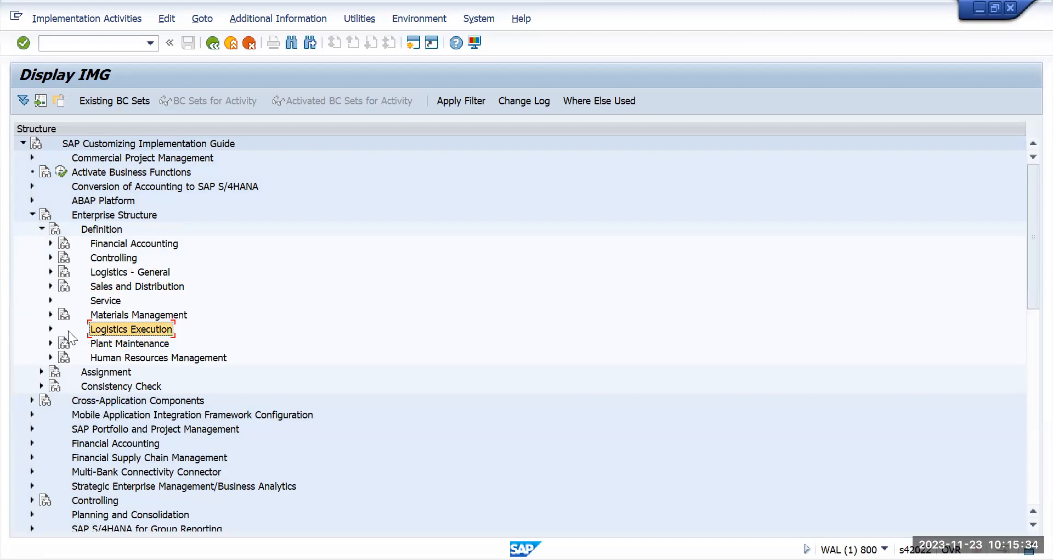
{"action": "left_click", "coordinate": [124, 287]}
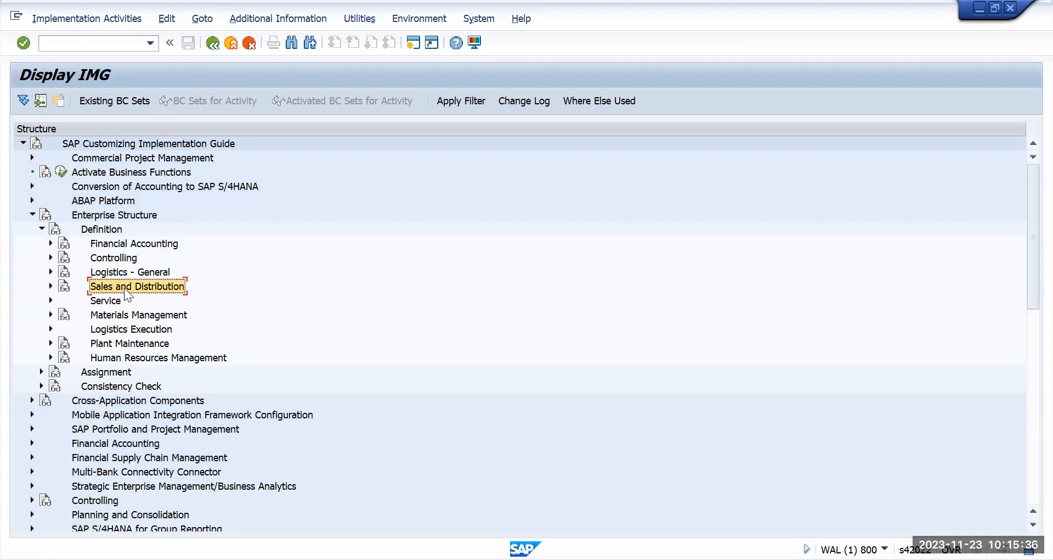
{"action": "left_click", "coordinate": [123, 271]}
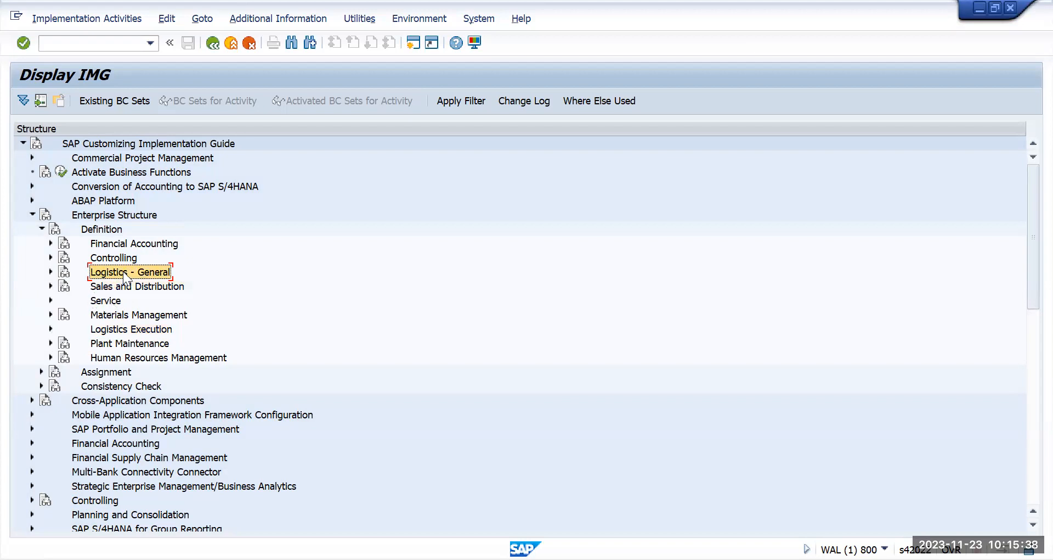
{"action": "left_click", "coordinate": [50, 329]}
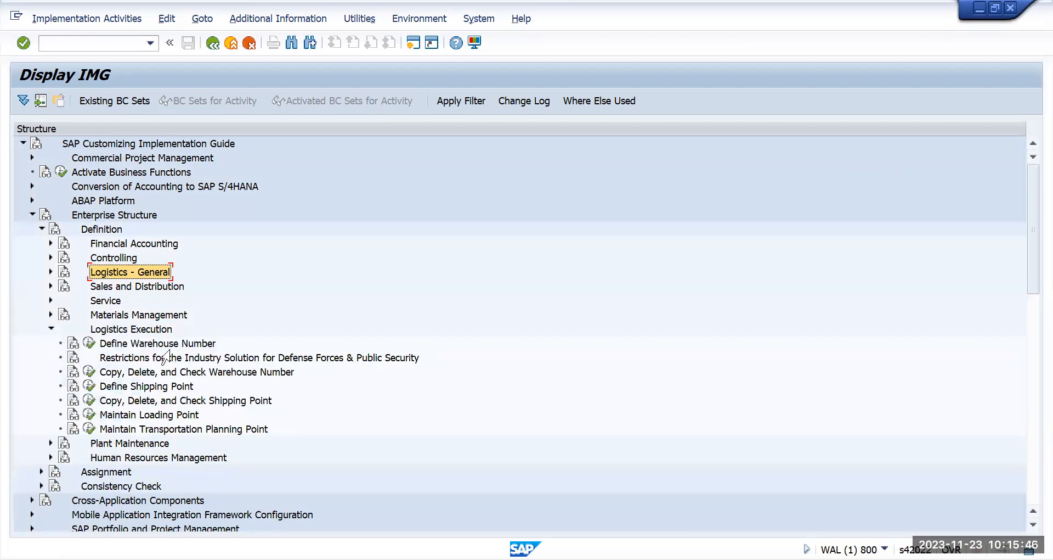
Step: View the Copy, Delete, and Check Shipping Point activity and return to the implementation guide structure
{"action": "left_click", "coordinate": [164, 372]}
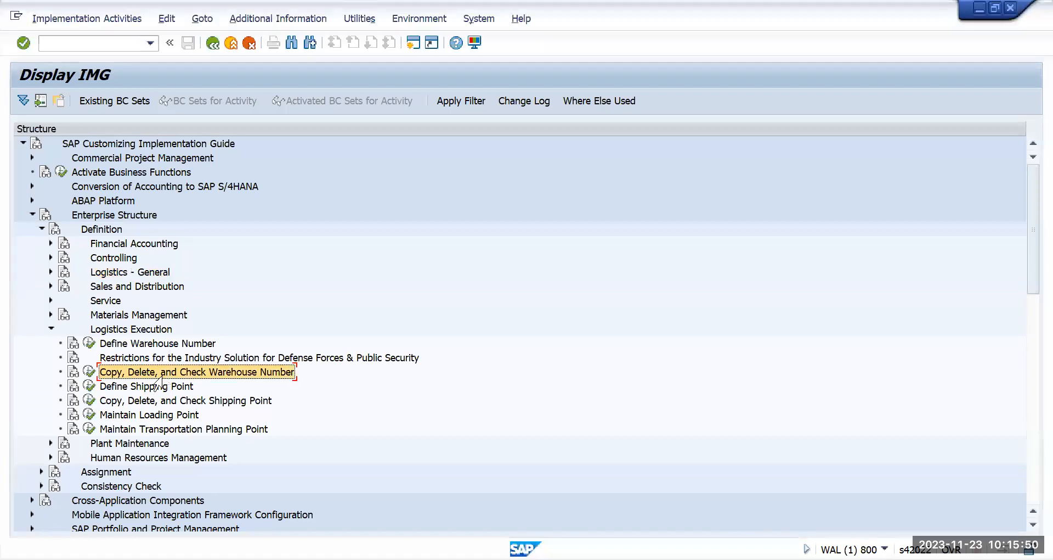
{"action": "left_click", "coordinate": [156, 401]}
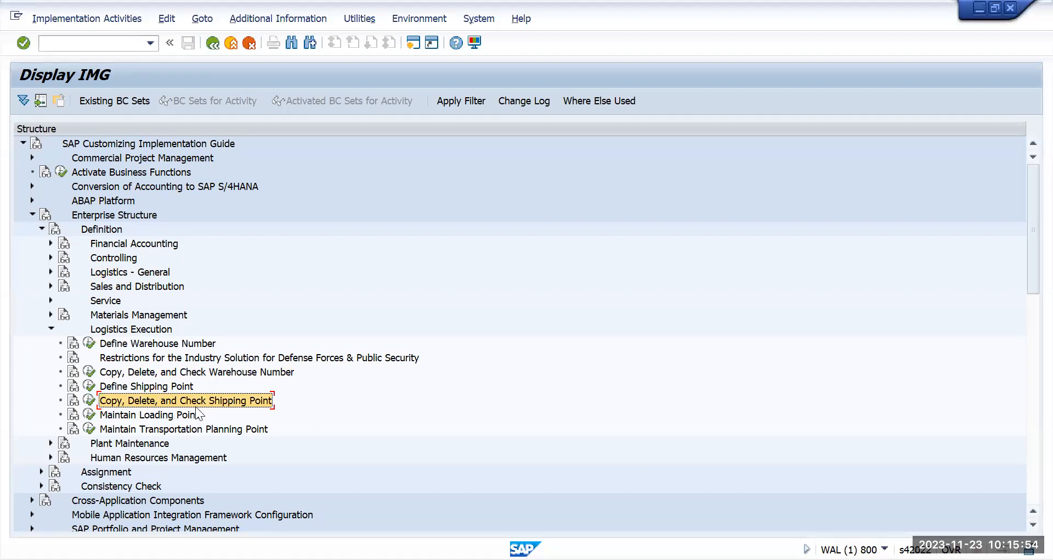
{"action": "key", "text": "alt+Tab"}
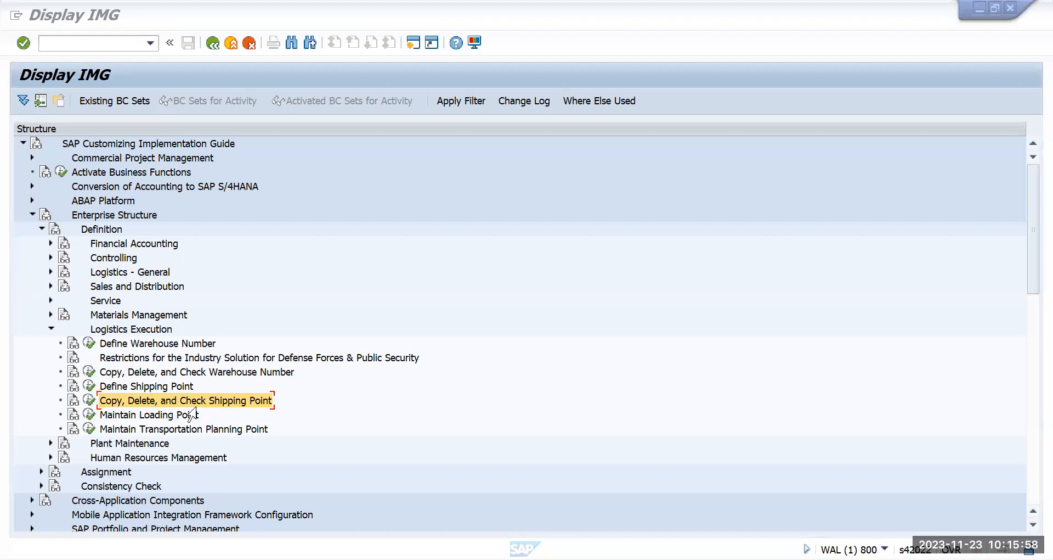
{"action": "double_click", "coordinate": [195, 406]}
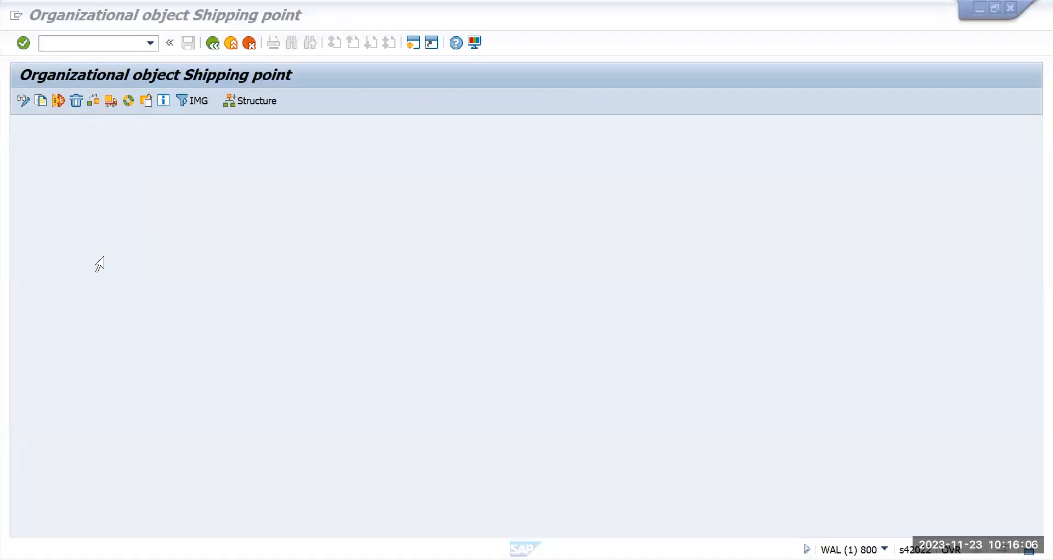
{"action": "left_click", "coordinate": [211, 44]}
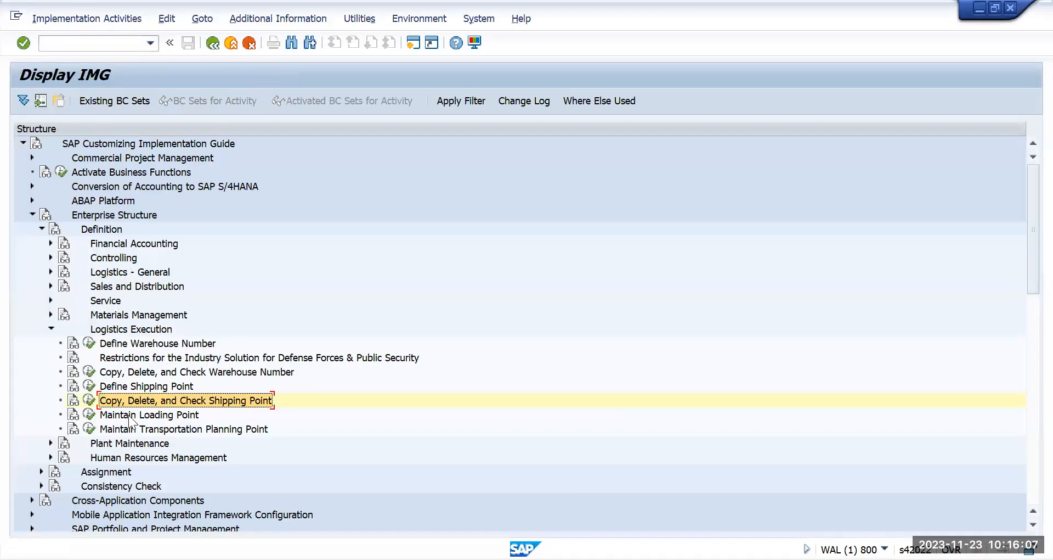
Step: Copy shipping point 0001 to a new shipping point TMUS in the Copy, Delete, and Check Shipping Point activity
{"action": "left_click", "coordinate": [90, 400]}
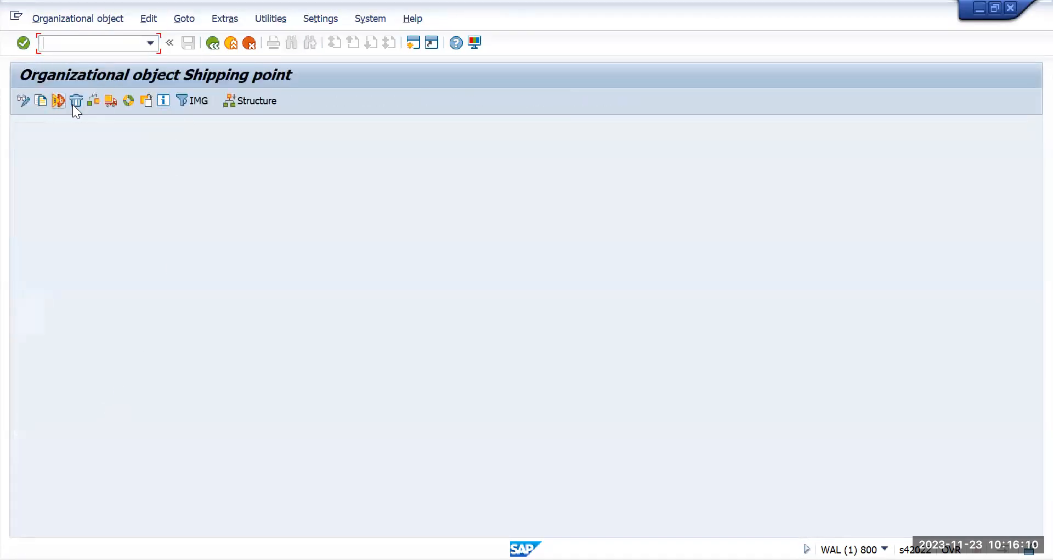
{"action": "left_click", "coordinate": [42, 102]}
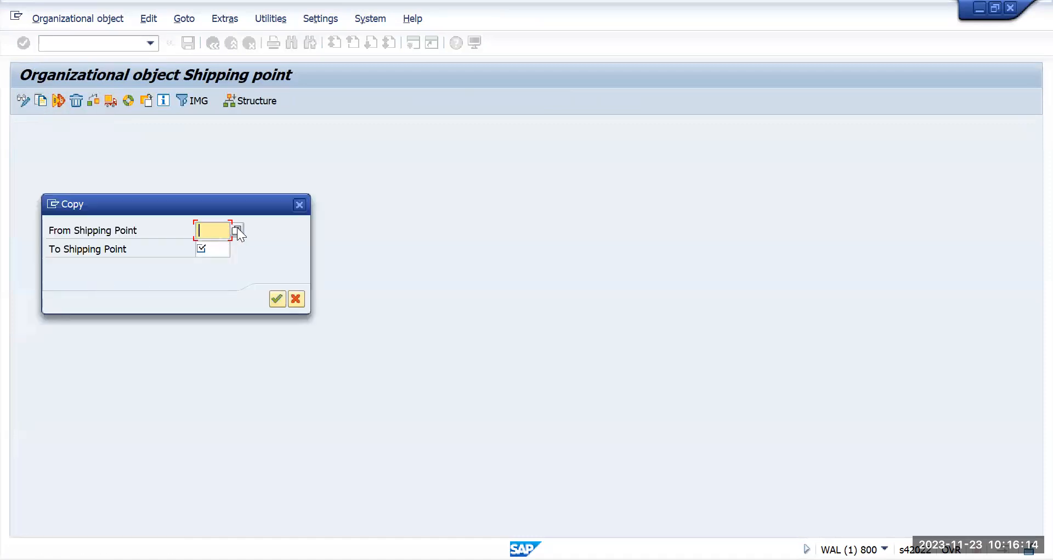
{"action": "key", "text": "F4"}
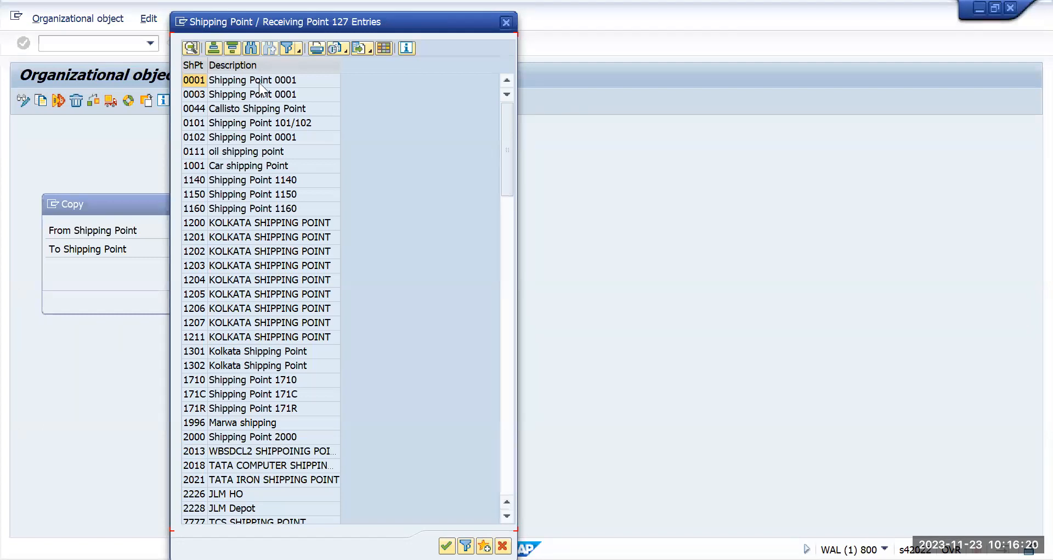
{"action": "double_click", "coordinate": [218, 83]}
{"action": "left_click", "coordinate": [215, 250]}
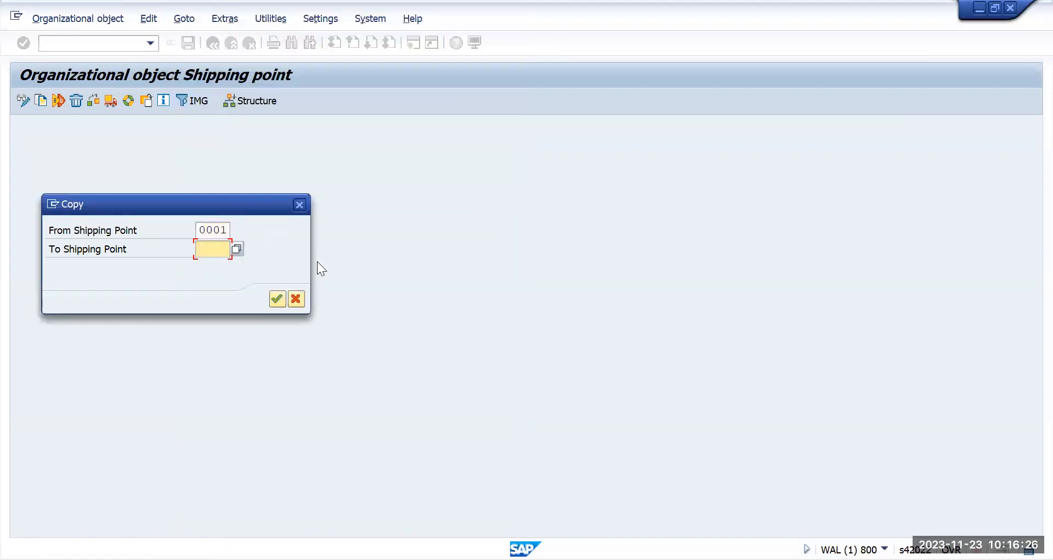
{"action": "type", "text": "t"}
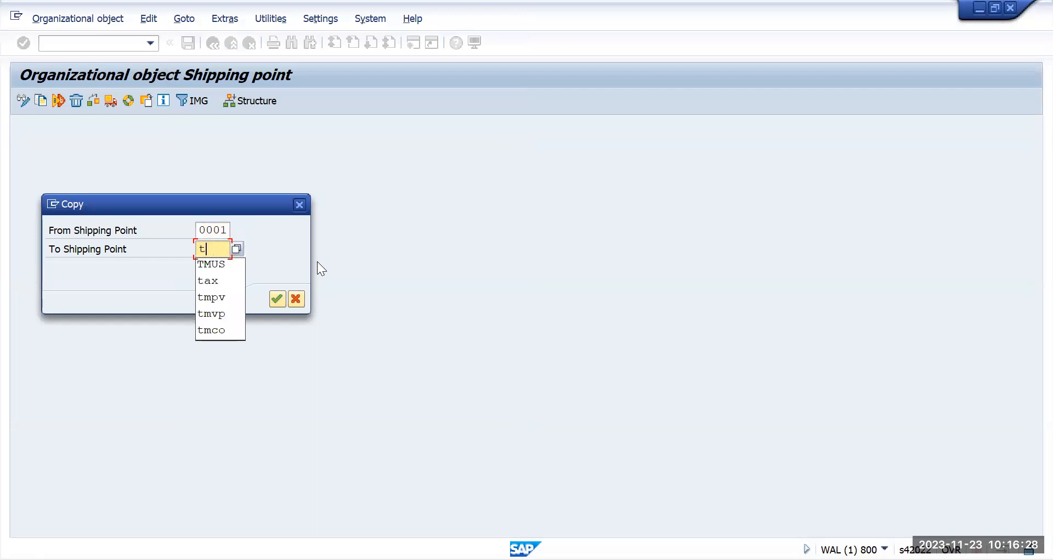
{"action": "type", "text": "mco"}
{"action": "key", "text": "Return"}
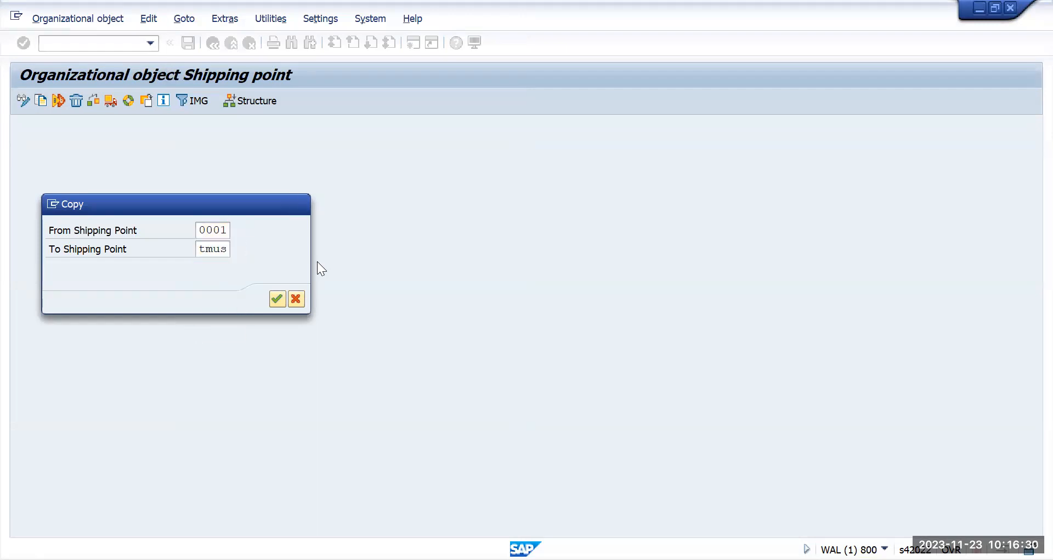
{"action": "key", "text": "Return"}
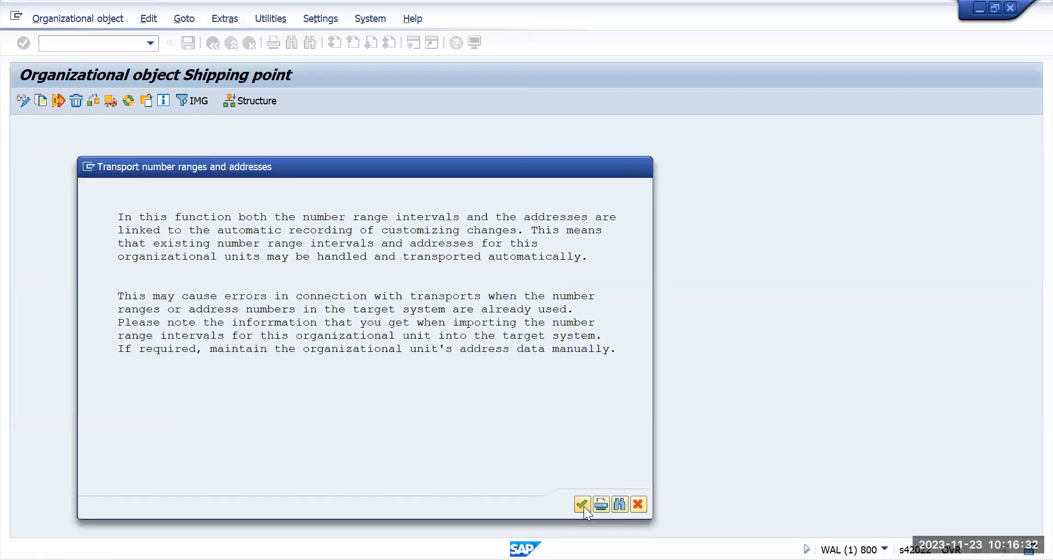
Step: Accept the number range and address transport, record the copy in the FI_Basis setting request, and return to the implementation guide structure
{"action": "key", "text": "Return"}
{"action": "left_click", "coordinate": [270, 323]}
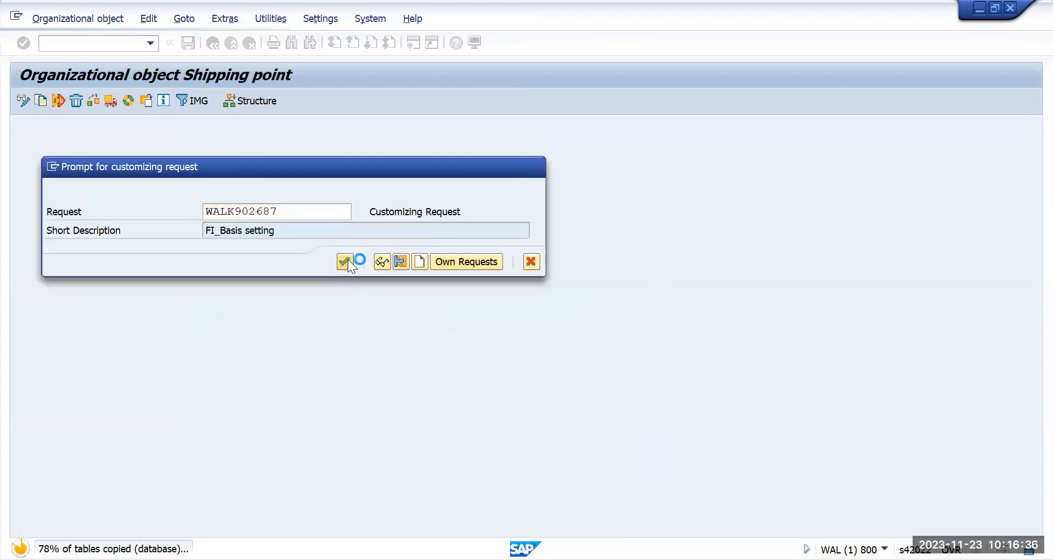
{"action": "left_click", "coordinate": [345, 261]}
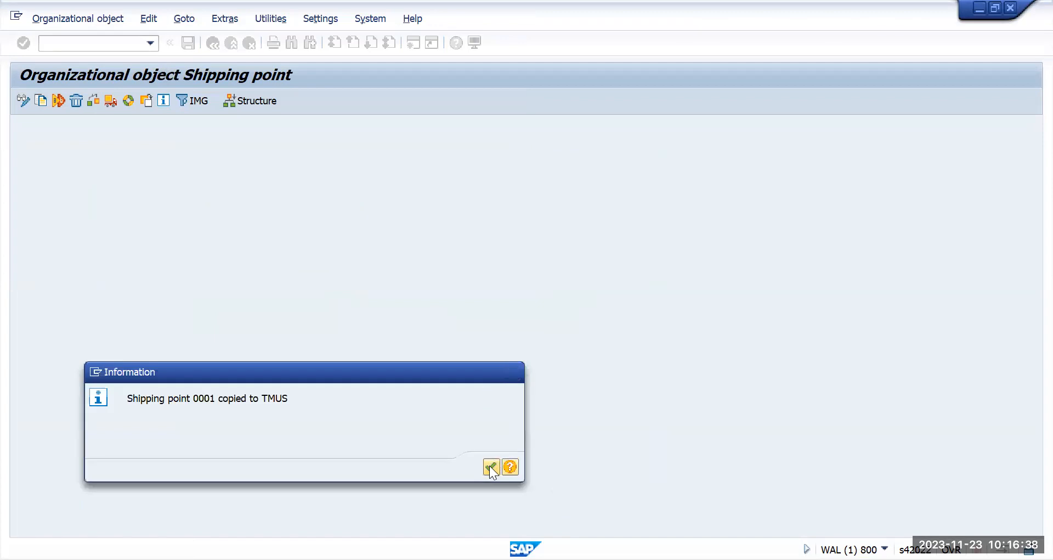
{"action": "left_click", "coordinate": [491, 467]}
{"action": "left_click", "coordinate": [193, 185]}
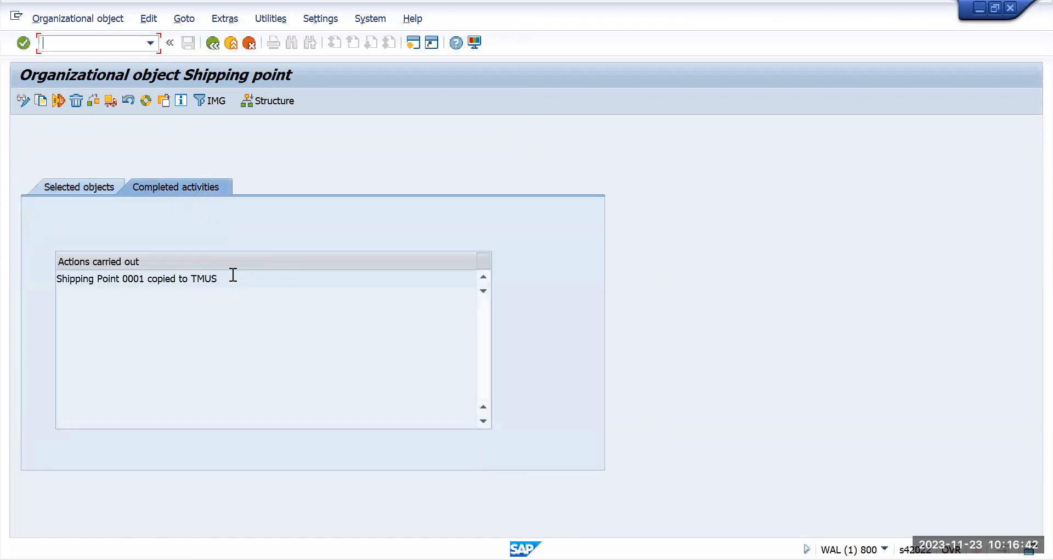
{"action": "left_click", "coordinate": [211, 43]}
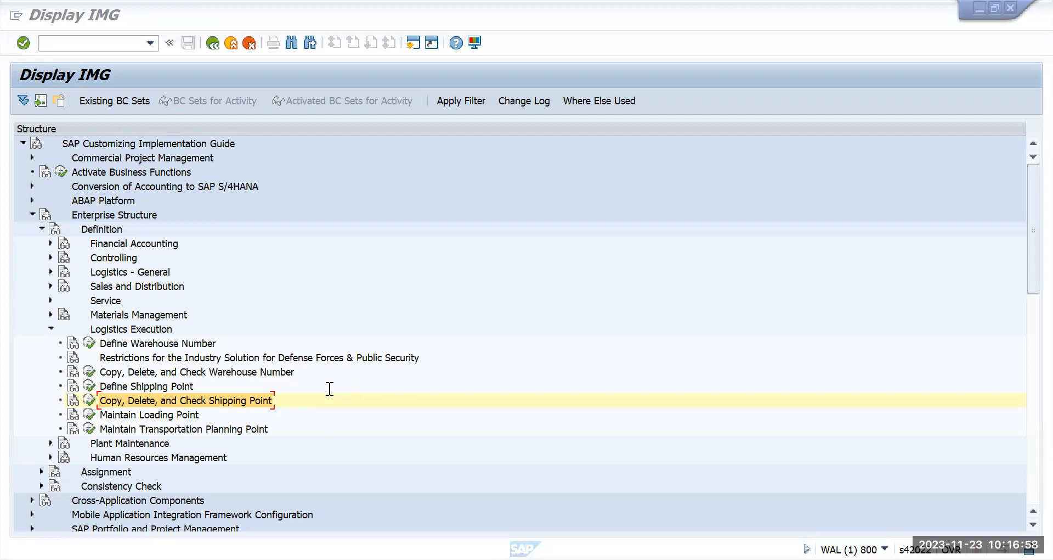
Step: Open the Define Shipping Point activity and position the shipping points overview at entry TMUS
{"action": "double_click", "coordinate": [114, 384]}
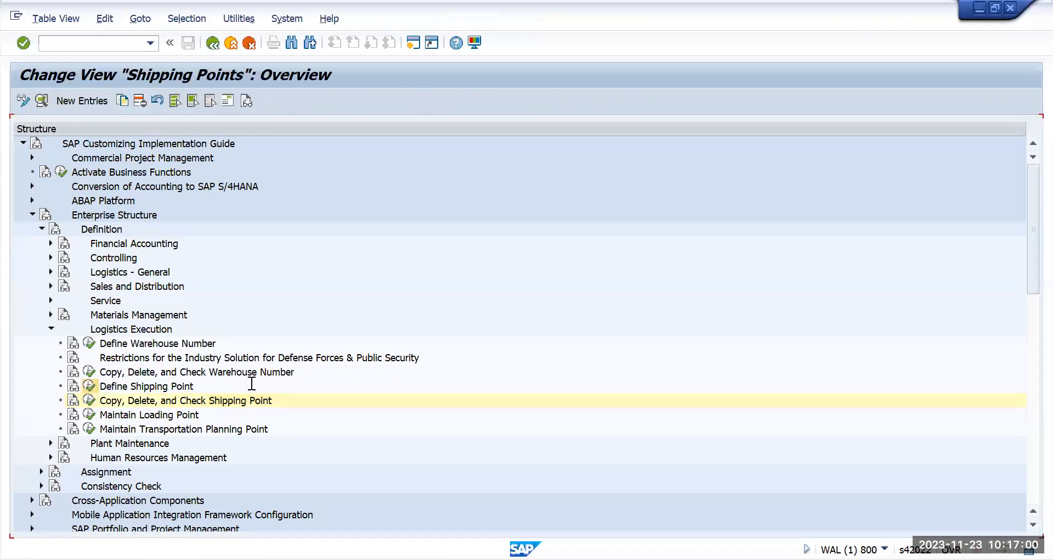
{"action": "left_click", "coordinate": [208, 526]}
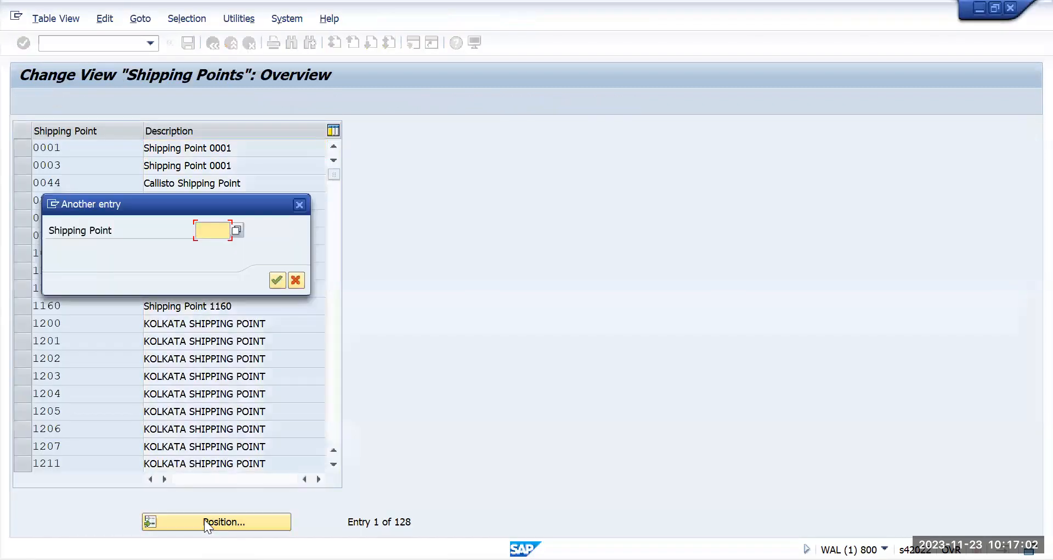
{"action": "type", "text": "tmus"}
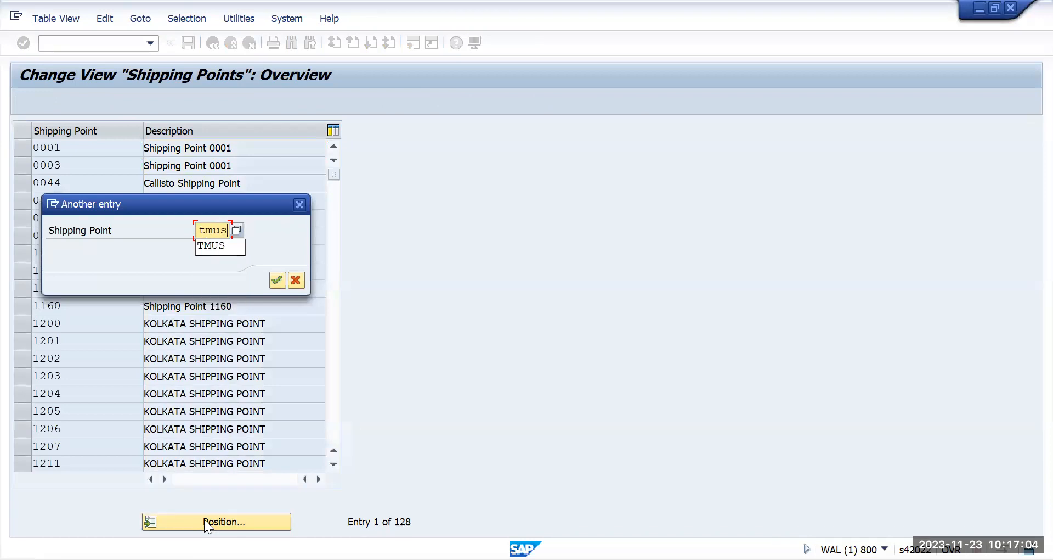
{"action": "key", "text": "Return"}
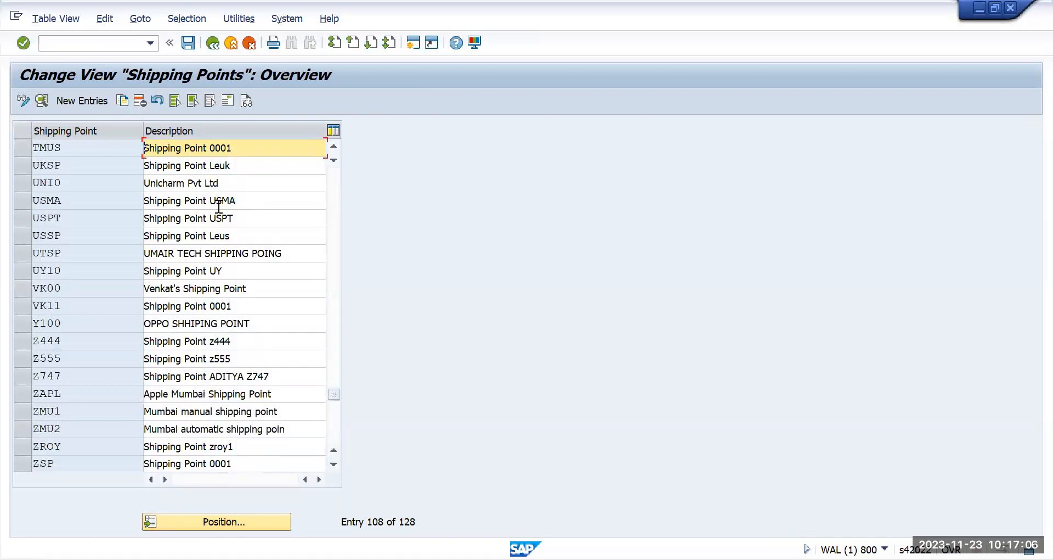
Step: Set the description of TMUS to Shipping Point TMUS and save it in the proposed customizing request
{"action": "left_click", "coordinate": [258, 147]}
{"action": "key", "text": "BackSpace"}
{"action": "key", "text": "BackSpace"}
{"action": "key", "text": "BackSpace"}
{"action": "key", "text": "BackSpace"}
{"action": "type", "text": "TMUS"}
{"action": "left_click", "coordinate": [187, 42]}
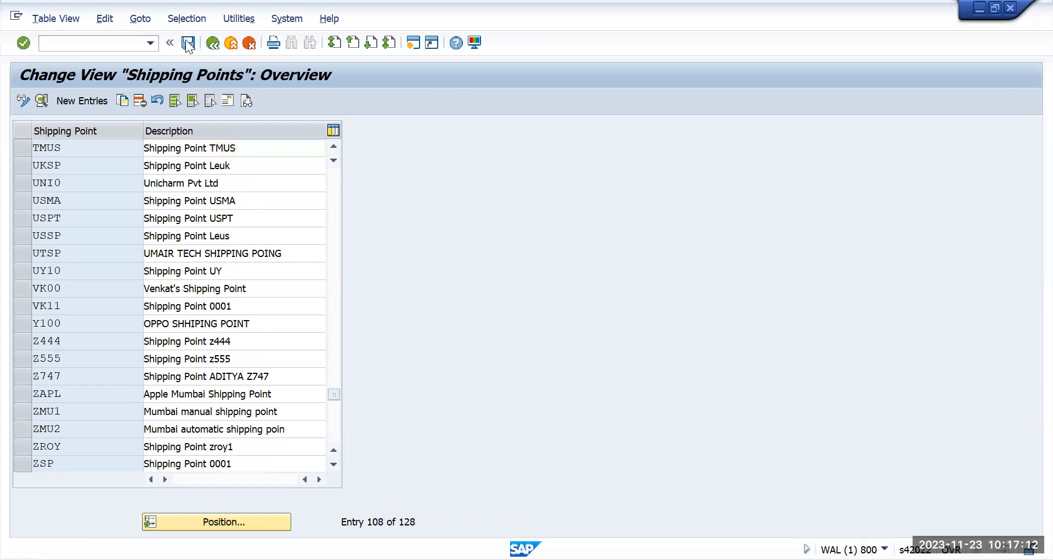
{"action": "left_click", "coordinate": [344, 261]}
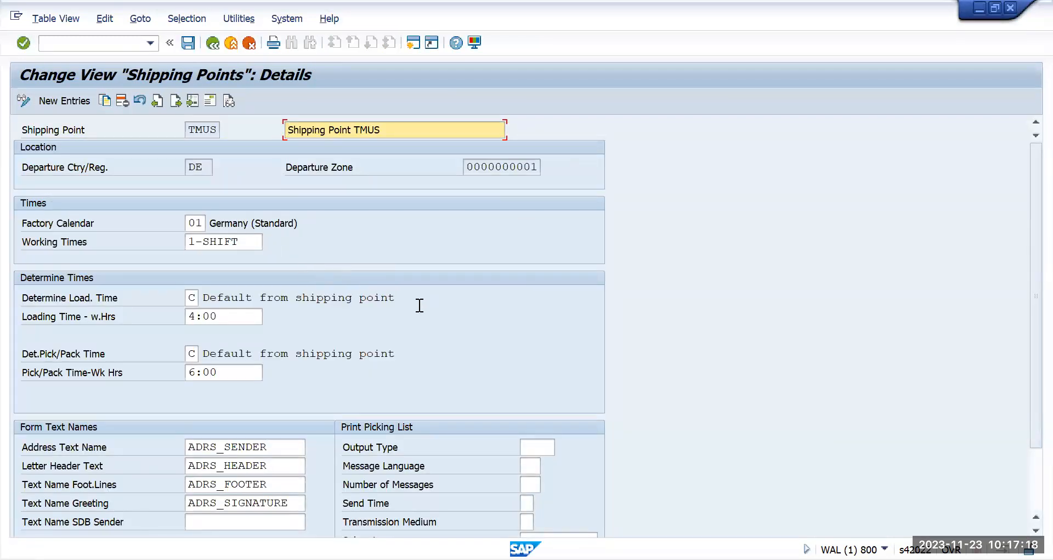
Step: Set the address of shipping point TMUS to country US and region CA, and save the details
{"action": "scroll", "coordinate": [425, 301], "scroll_direction": "down", "scroll_amount": 3}
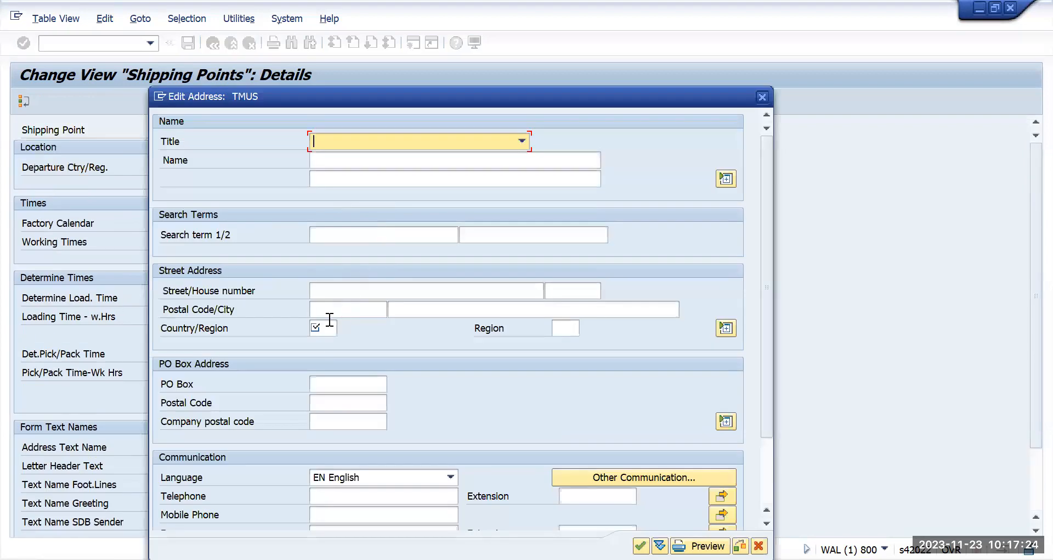
{"action": "left_click", "coordinate": [325, 328]}
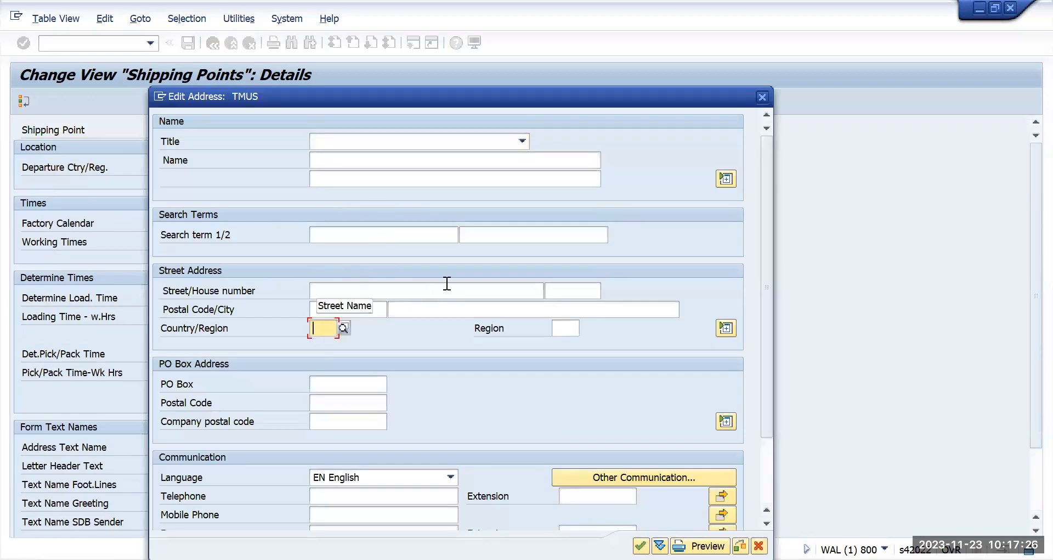
{"action": "type", "text": "US"}
{"action": "key", "text": "Return"}
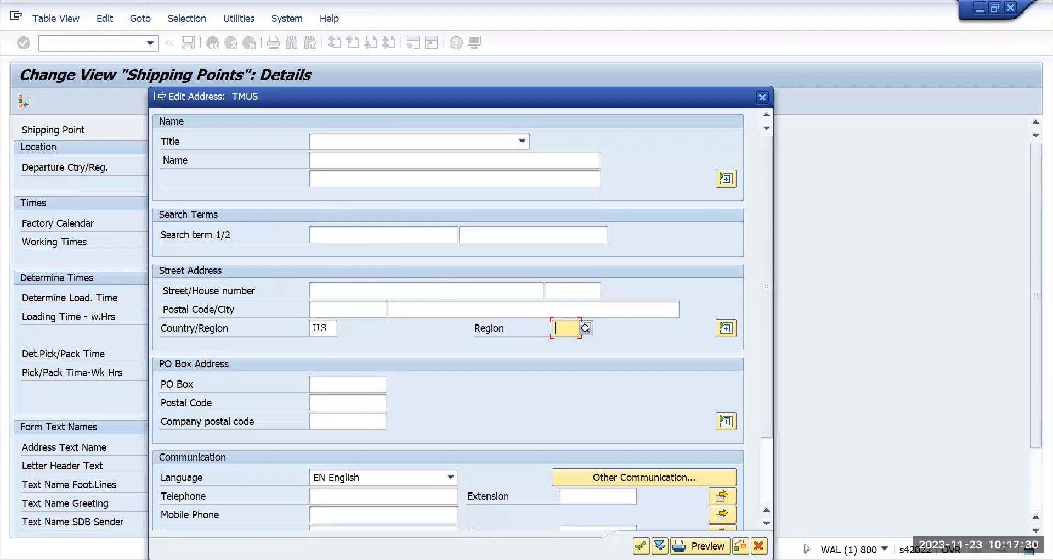
{"action": "type", "text": "CA"}
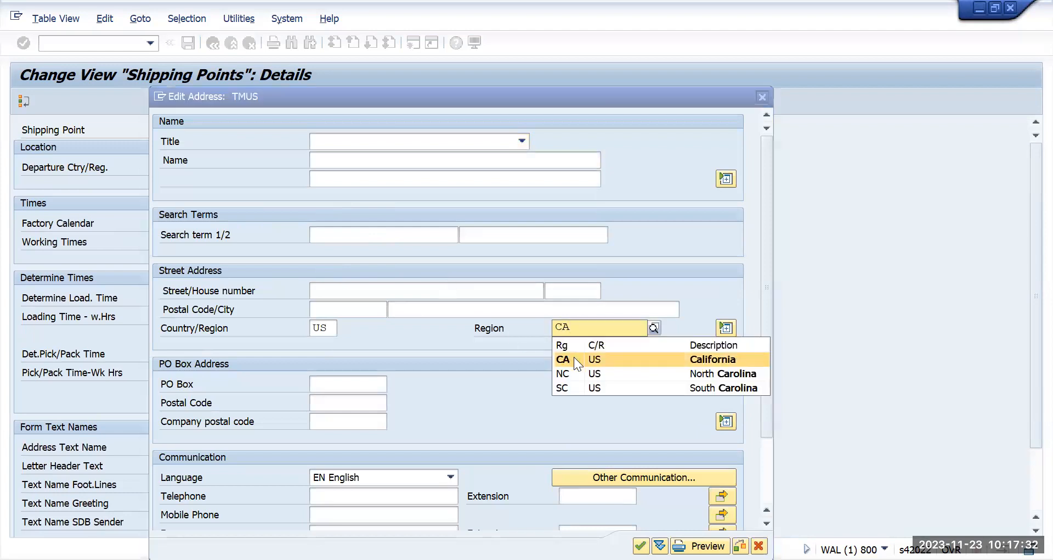
{"action": "left_click", "coordinate": [573, 356]}
{"action": "key", "text": "Return"}
{"action": "left_click", "coordinate": [190, 41]}
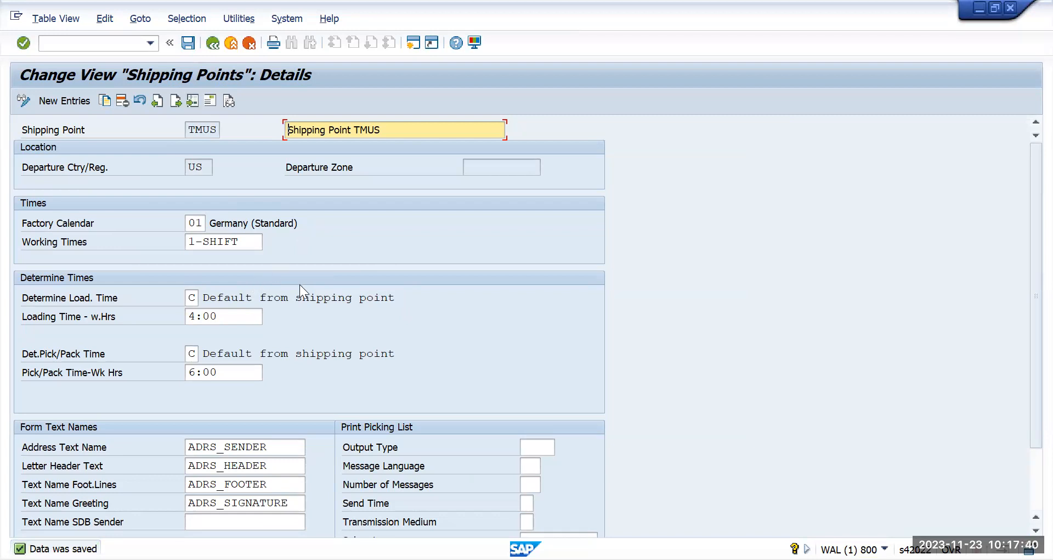
Step: Check the remaining details of shipping point TMUS, save again and return to the implementation guide structure
{"action": "scroll", "coordinate": [299, 284], "scroll_direction": "down", "scroll_amount": 3}
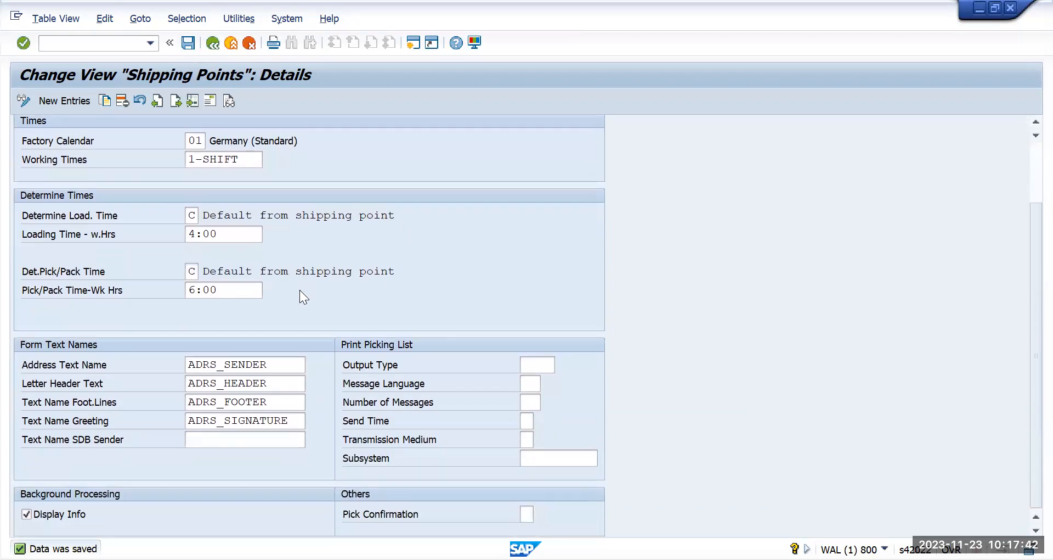
{"action": "left_click", "coordinate": [187, 44]}
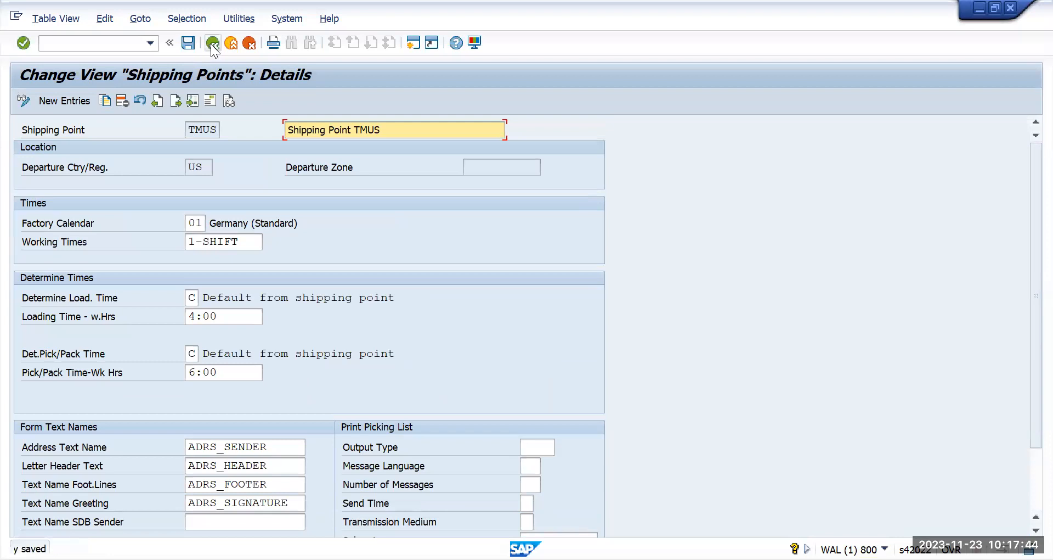
{"action": "key", "text": "F3"}
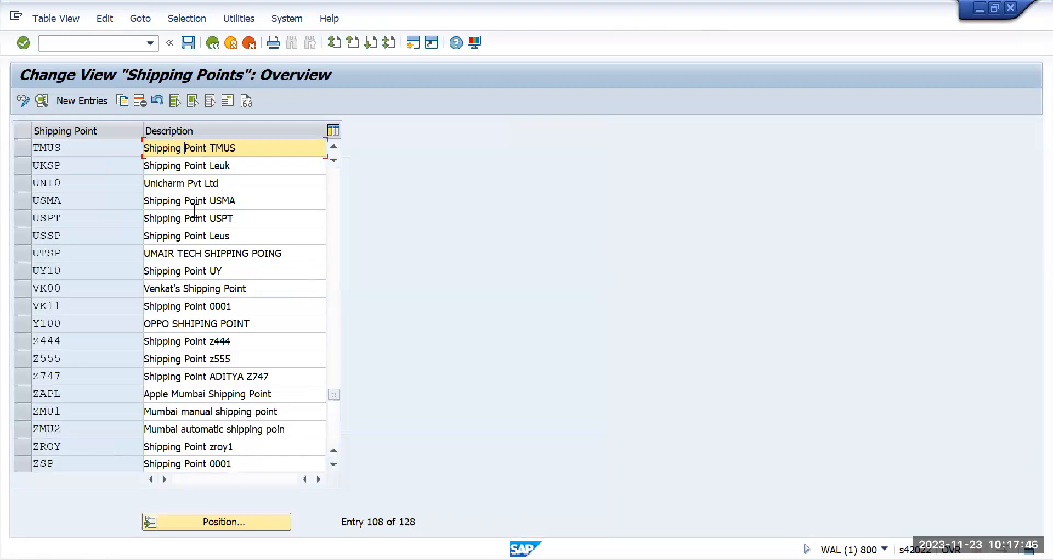
{"action": "left_click", "coordinate": [211, 43]}
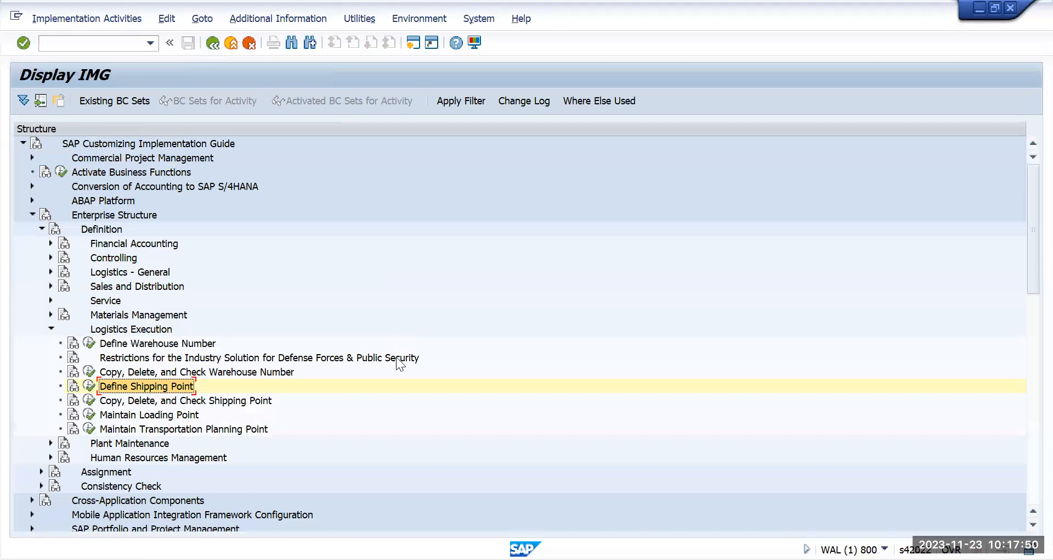
{"action": "key", "text": "alt+u"}
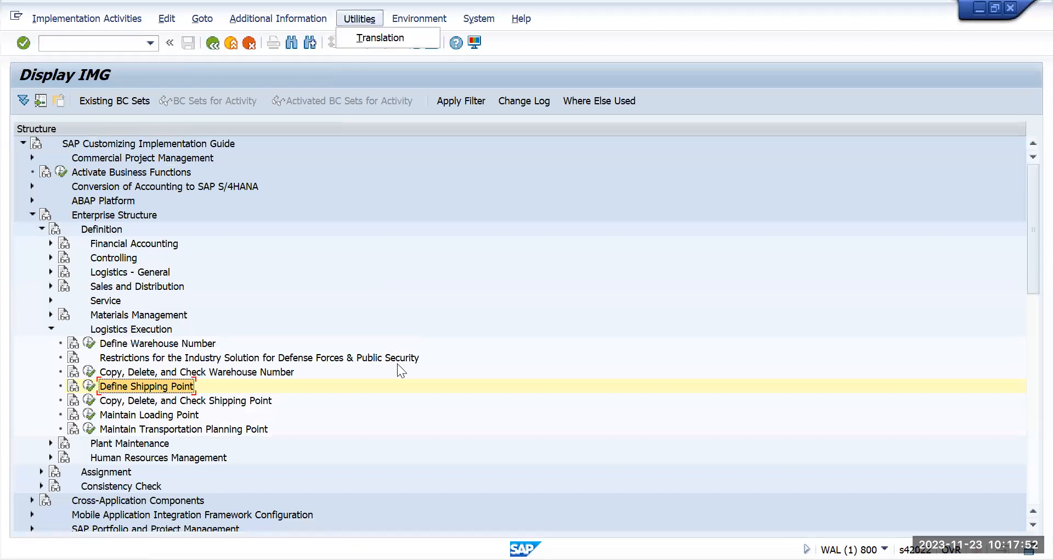
{"action": "key", "text": "Escape"}
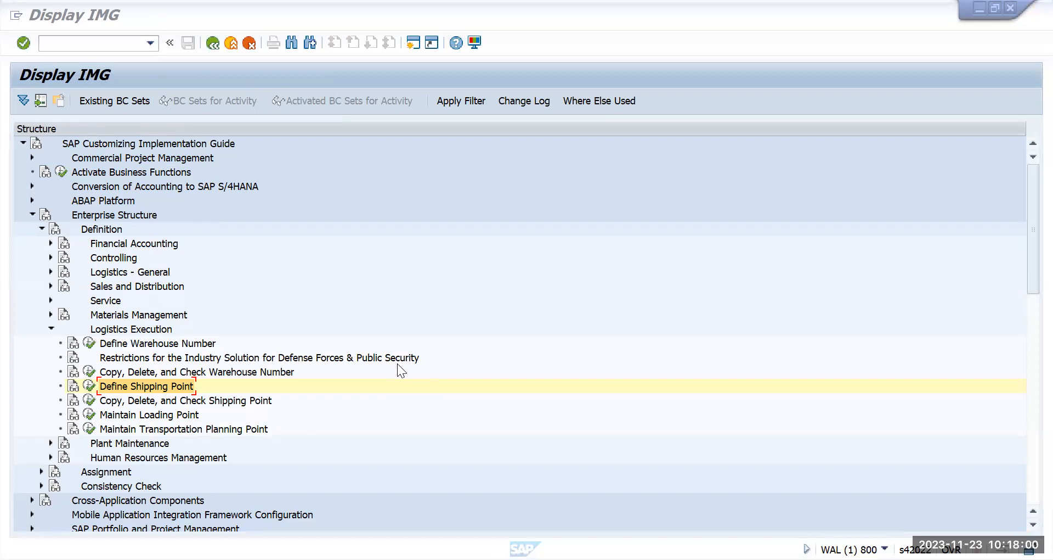
{"action": "mouse_move", "coordinate": [203, 55]}
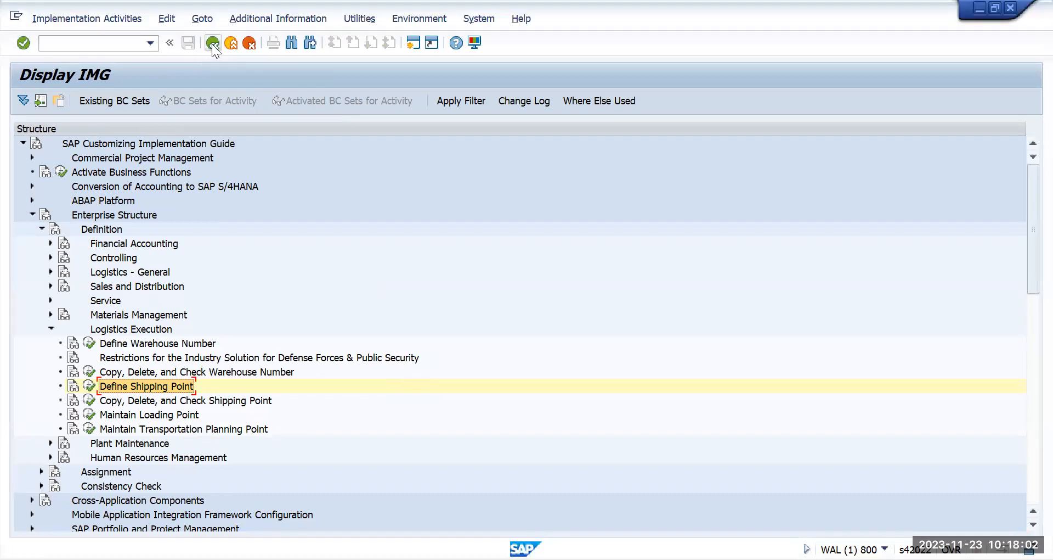
Step: Start the Maintain Loading Point activity under Logistics Execution
{"action": "left_click", "coordinate": [160, 418]}
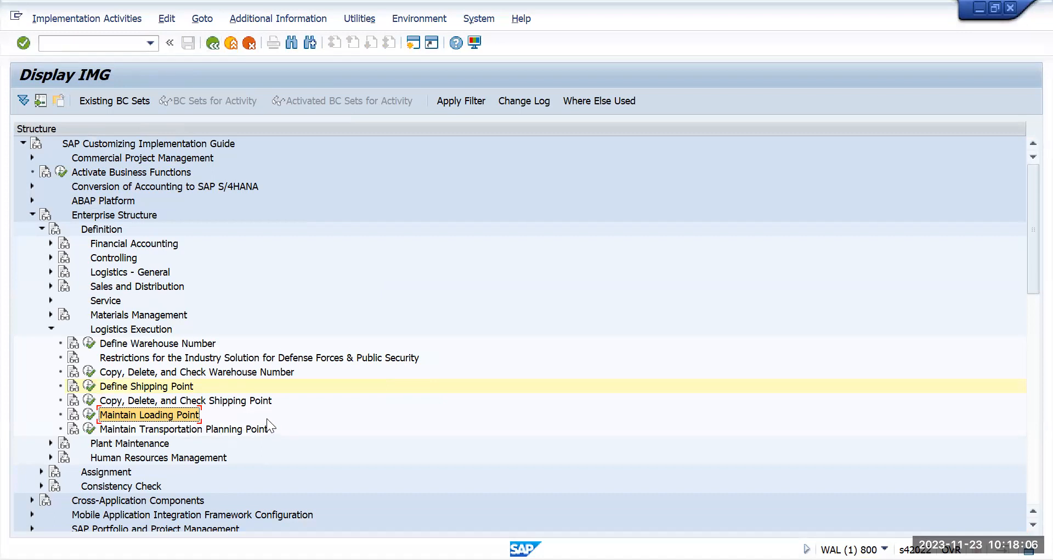
{"action": "key", "text": "alt+Tab"}
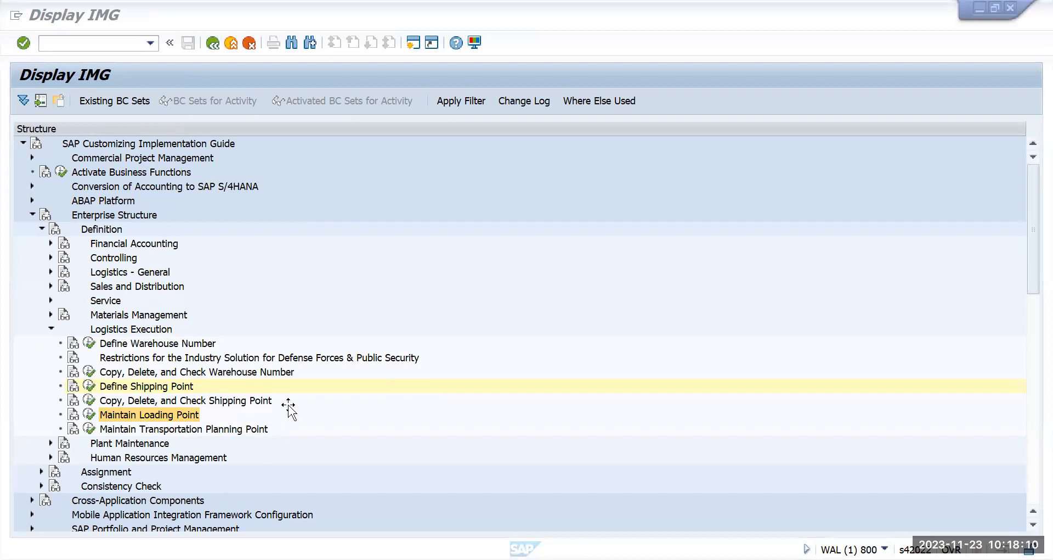
{"action": "left_click", "coordinate": [148, 415]}
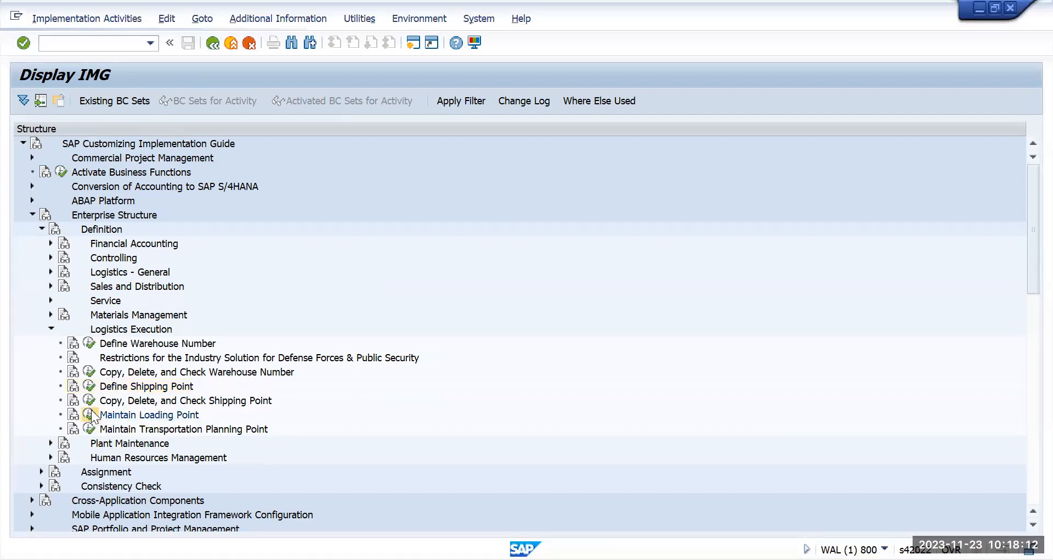
{"action": "left_click", "coordinate": [89, 414]}
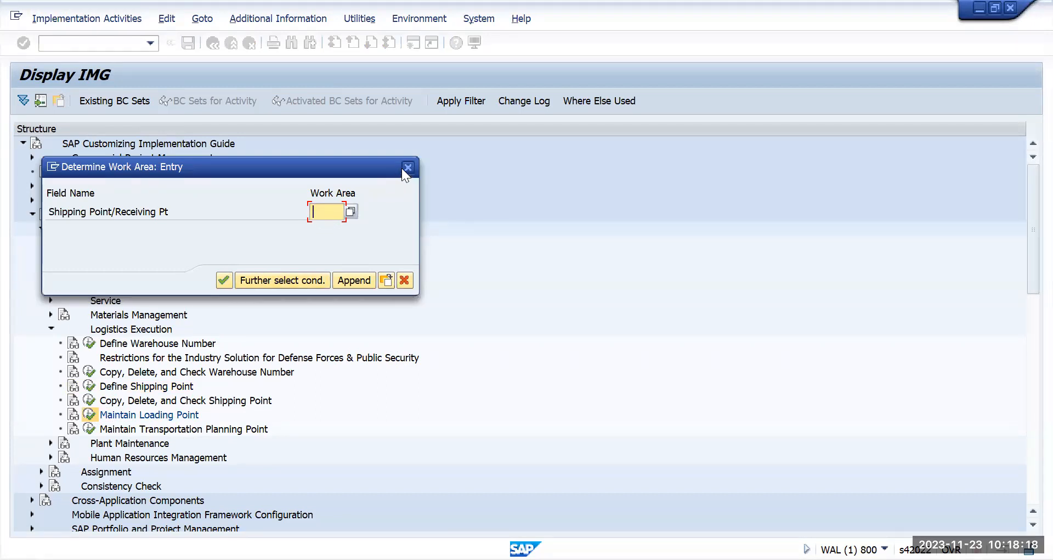
Step: Choose shipping point TMUS as the work area and open its loading points overview
{"action": "left_click", "coordinate": [352, 209]}
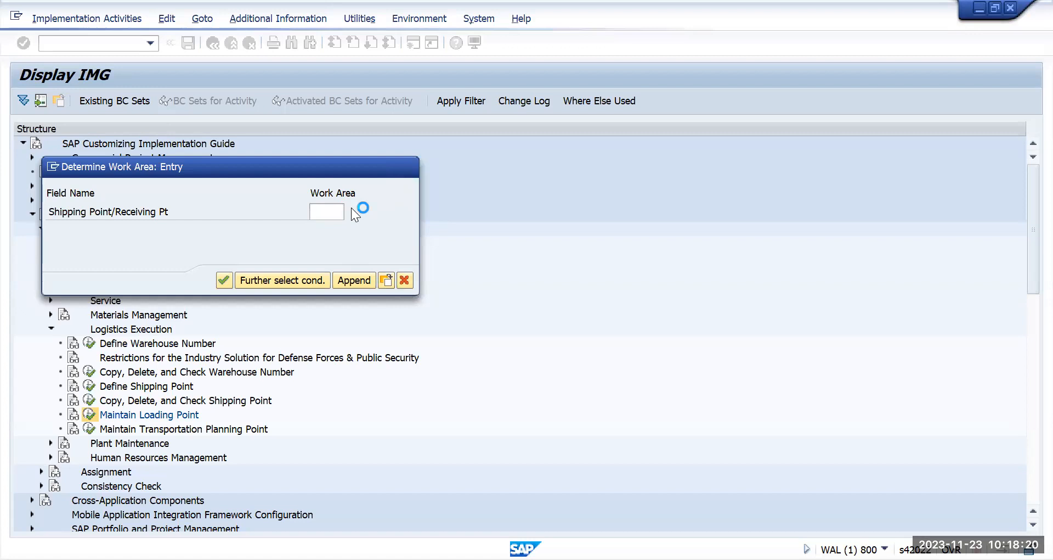
{"action": "scroll", "coordinate": [336, 299], "scroll_direction": "down", "scroll_amount": 8}
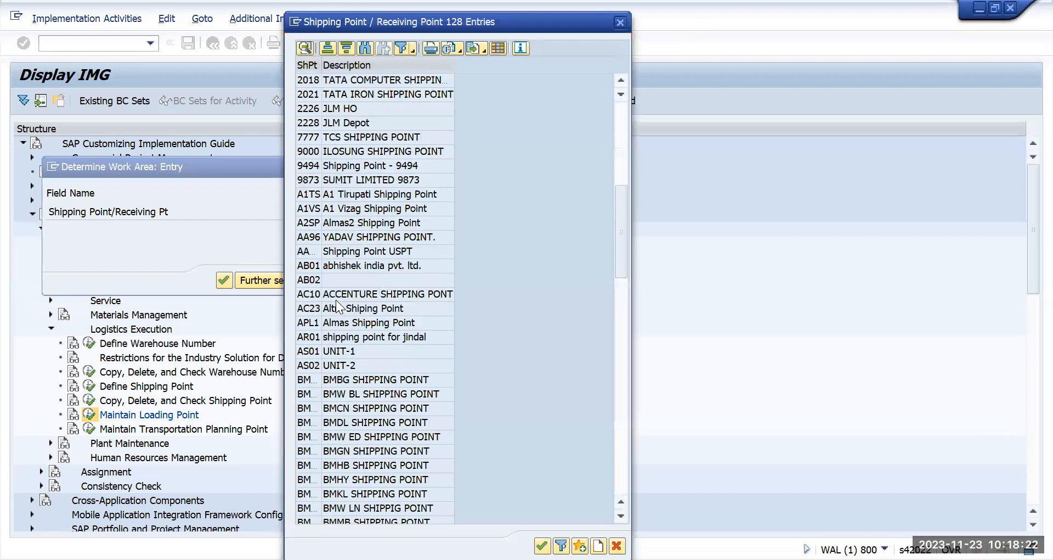
{"action": "scroll", "coordinate": [336, 300], "scroll_direction": "down", "scroll_amount": 15}
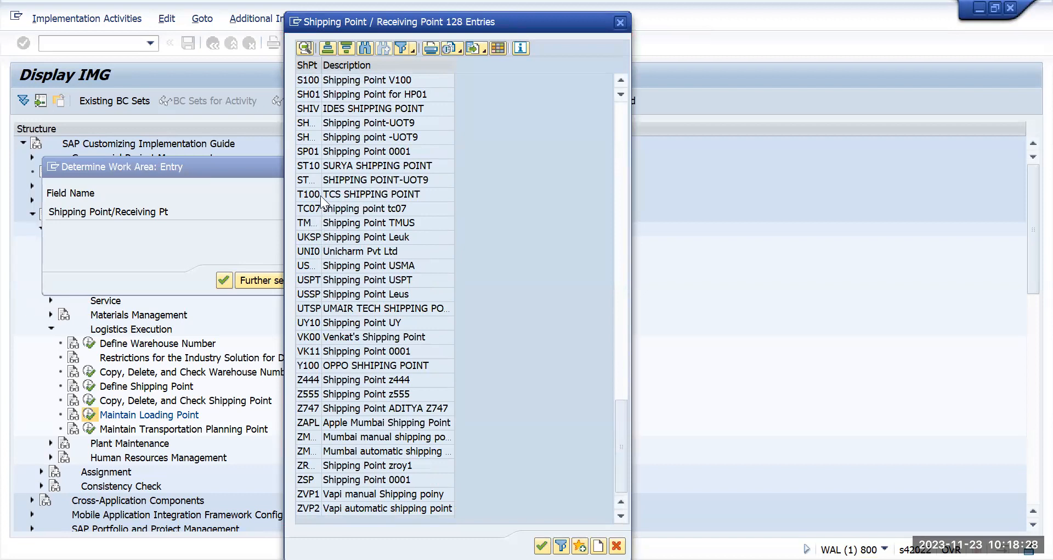
{"action": "left_click_drag", "start_coordinate": [323, 70], "coordinate": [368, 70]}
{"action": "left_click", "coordinate": [331, 224]}
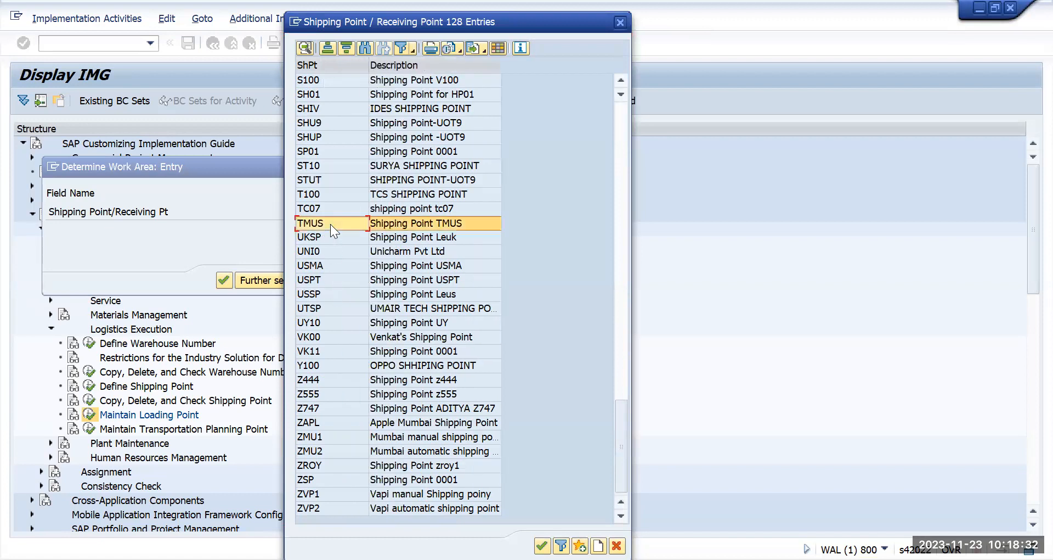
{"action": "double_click", "coordinate": [330, 224]}
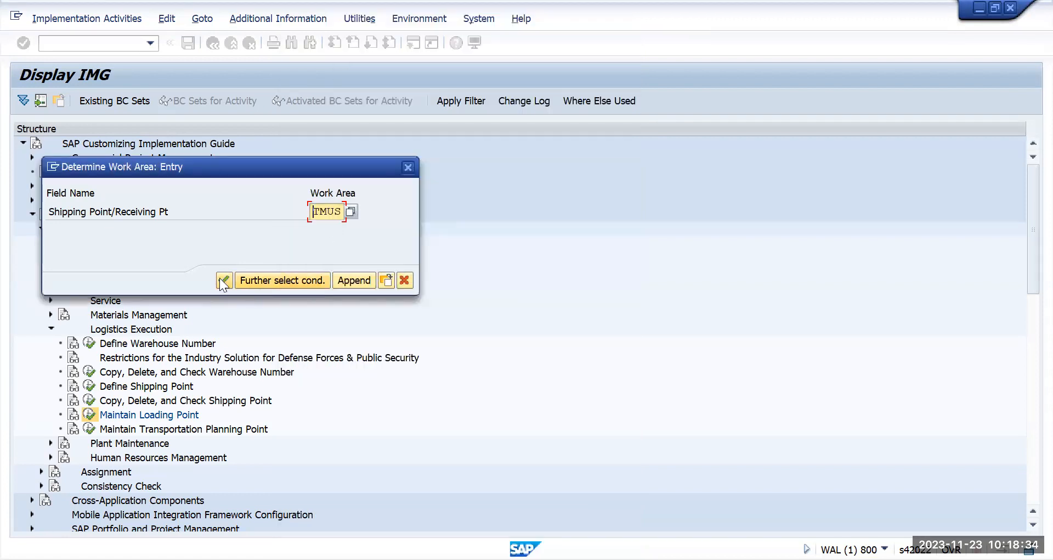
{"action": "key", "text": "Return"}
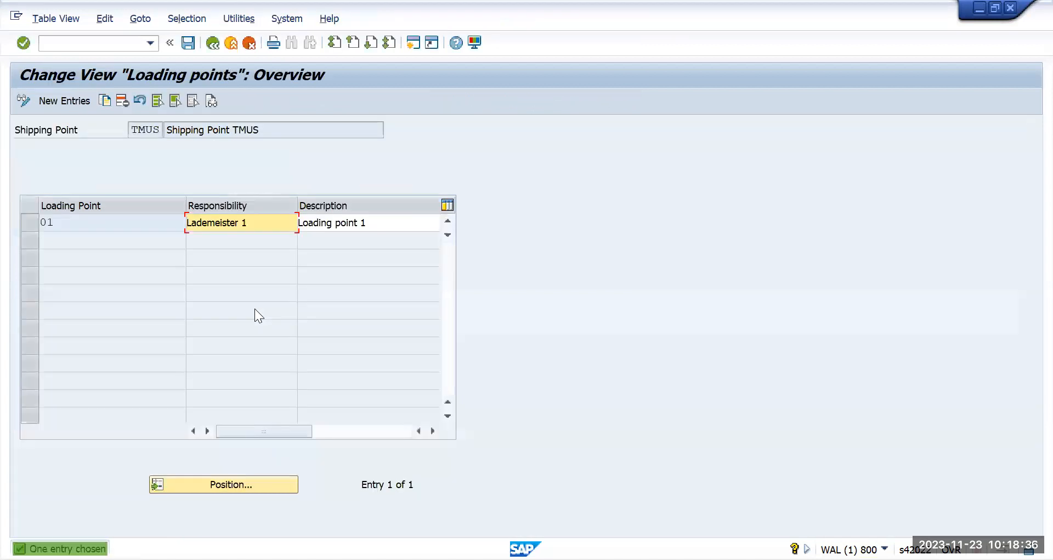
Step: Delete the existing loading point 01 of shipping point TMUS and accept the proposed customizing request
{"action": "left_click_drag", "start_coordinate": [99, 226], "coordinate": [31, 228]}
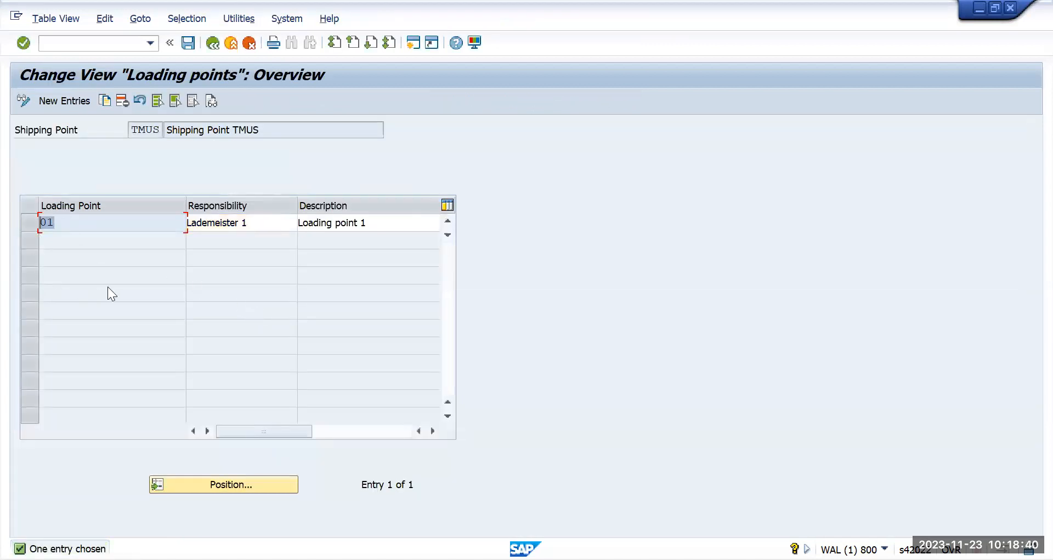
{"action": "left_click", "coordinate": [272, 223]}
{"action": "key", "text": "Tab"}
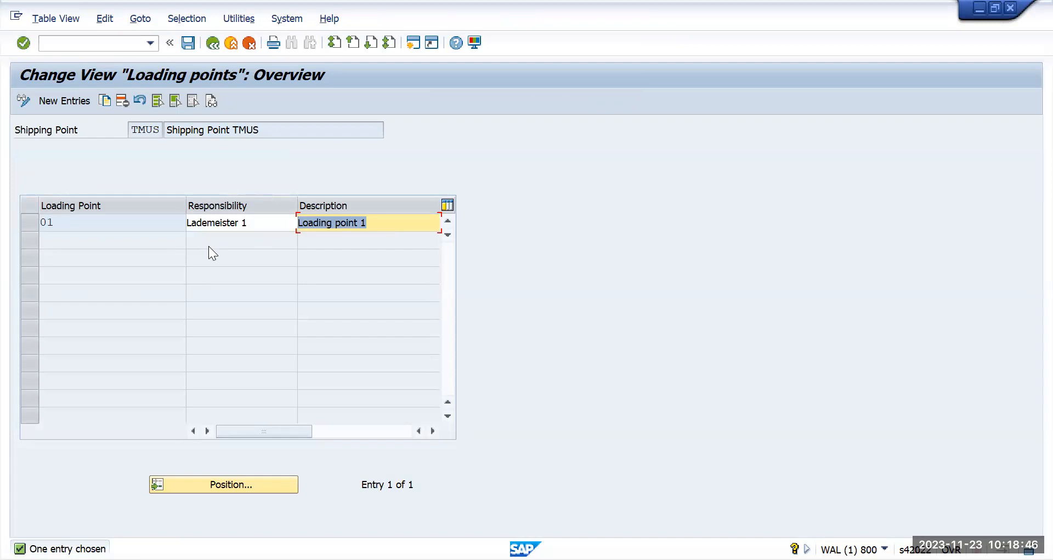
{"action": "key", "text": "alt+Tab"}
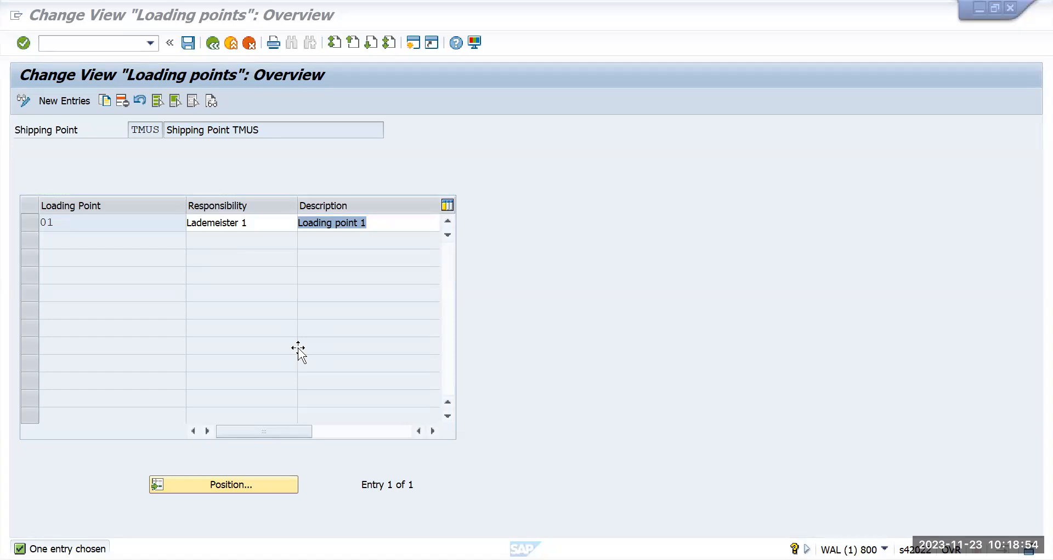
{"action": "left_click", "coordinate": [329, 431]}
{"action": "left_click", "coordinate": [239, 432]}
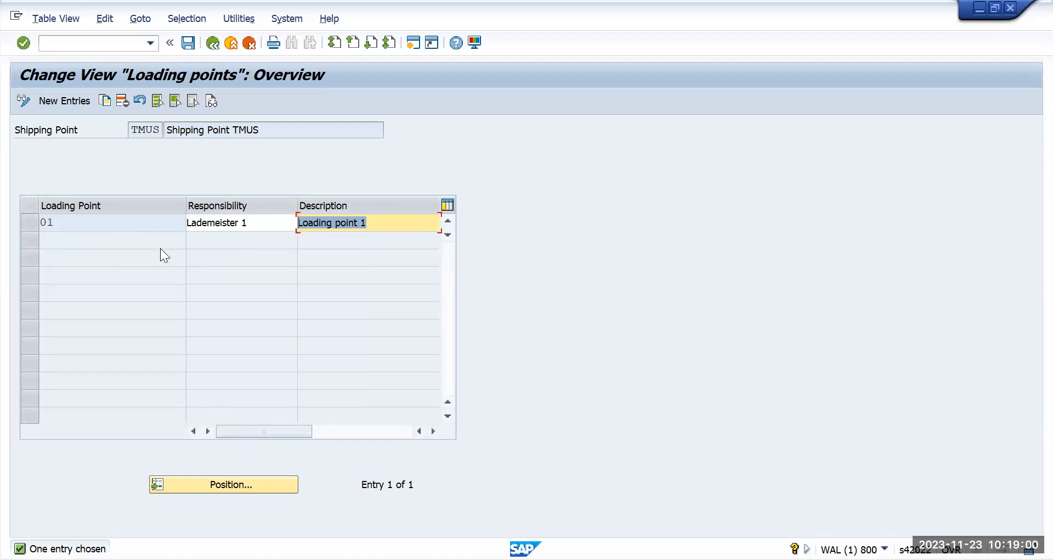
{"action": "left_click", "coordinate": [32, 222]}
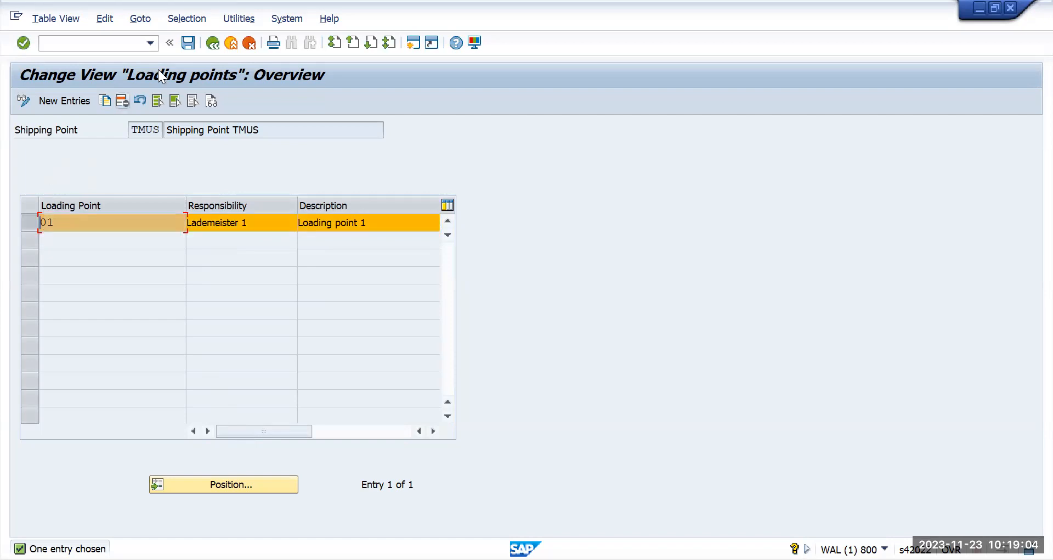
{"action": "key", "text": "shift+F2"}
{"action": "key", "text": "Return"}
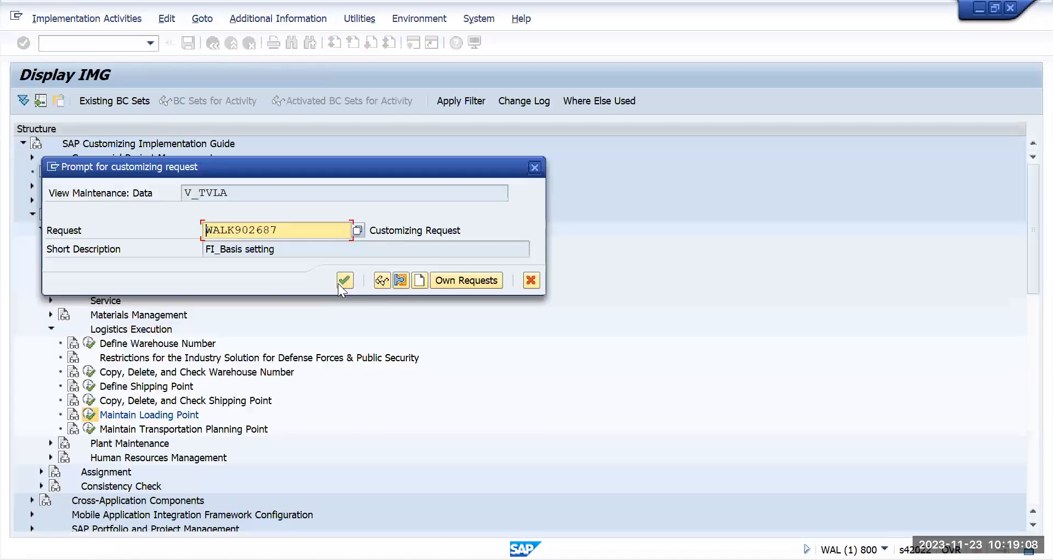
{"action": "left_click", "coordinate": [344, 280]}
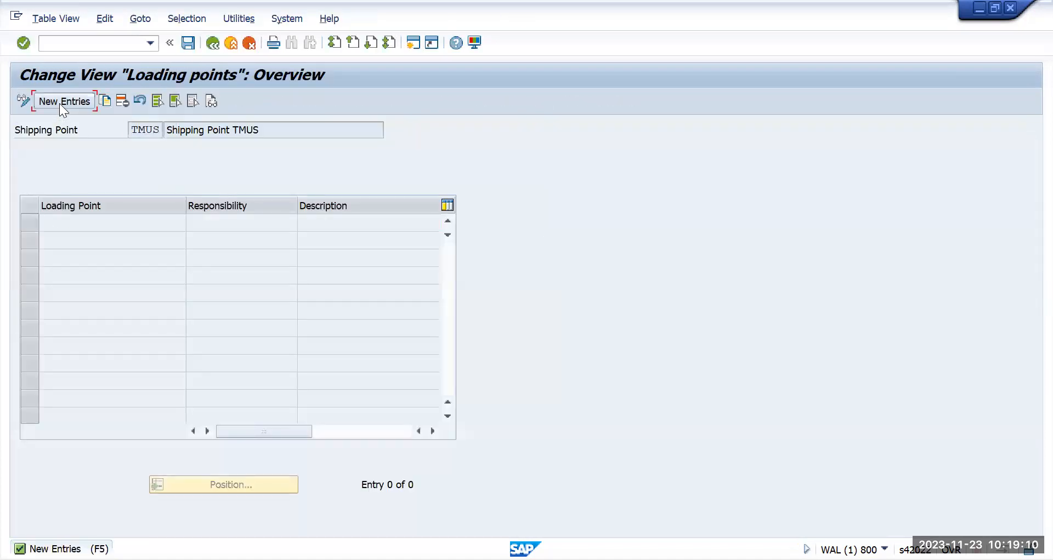
Step: Add a new loading point TM with responsibility TMUS CA for shipping point TMUS
{"action": "left_click", "coordinate": [60, 102]}
{"action": "type", "text": "TM"}
{"action": "key", "text": "Tab"}
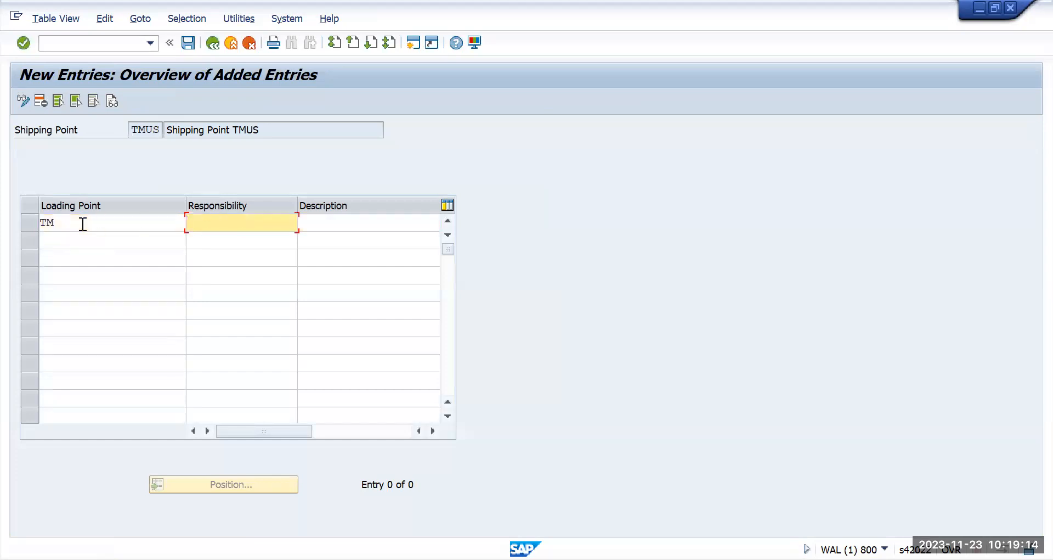
{"action": "type", "text": "TMUS CA"}
{"action": "key", "text": "Tab"}
Step: Copy the responsibility text TMUS CA into the description of loading point TM and save the entry
{"action": "left_click", "coordinate": [83, 223]}
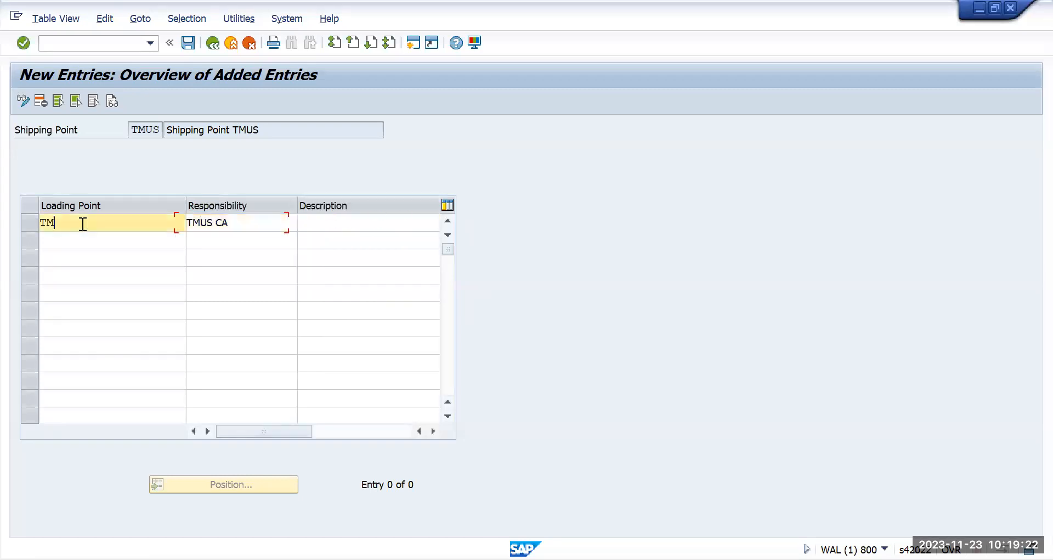
{"action": "key", "text": "Tab"}
{"action": "key", "text": "ctrl+c"}
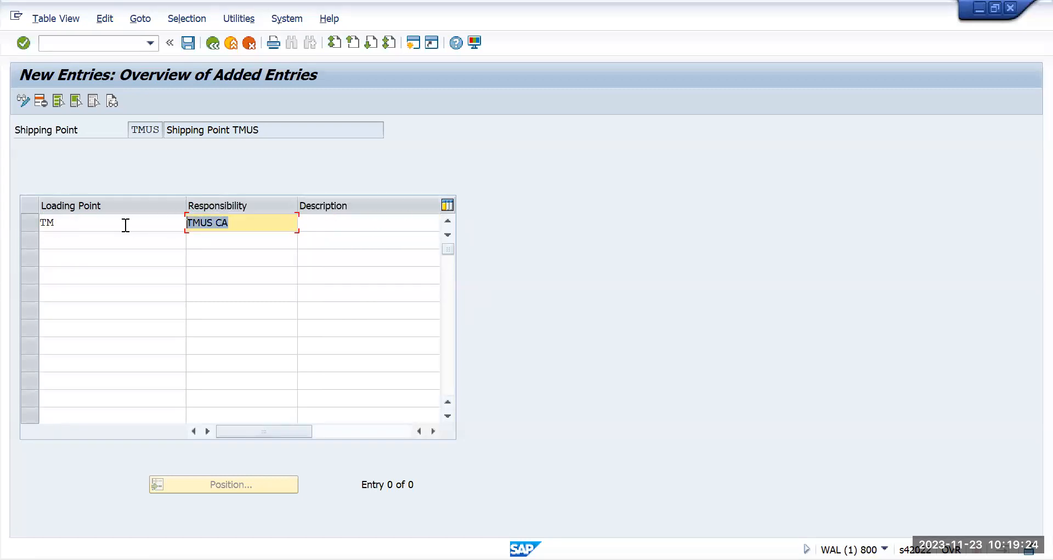
{"action": "left_click", "coordinate": [278, 225]}
{"action": "left_click", "coordinate": [333, 226]}
{"action": "key", "text": "ctrl+v"}
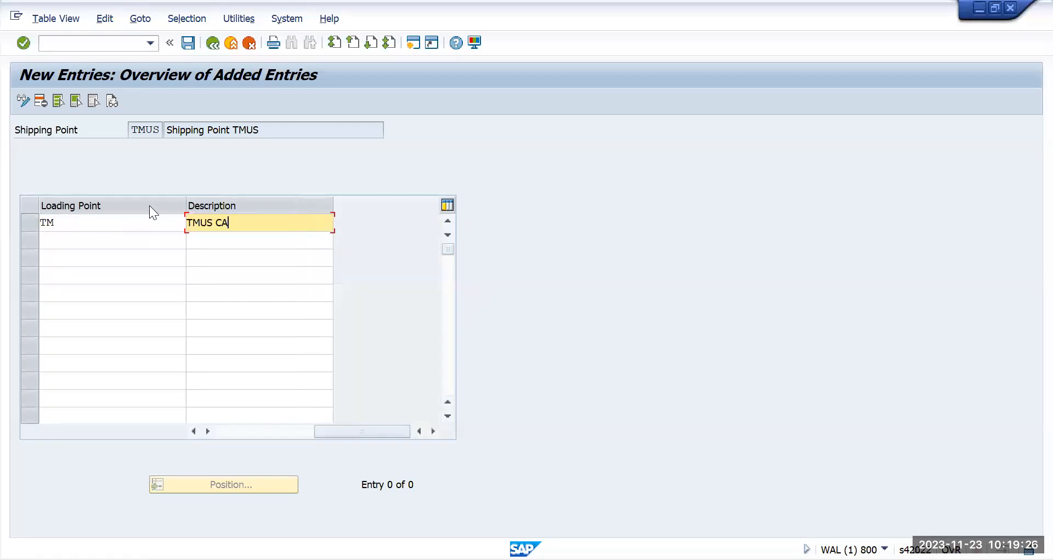
{"action": "left_click", "coordinate": [188, 44]}
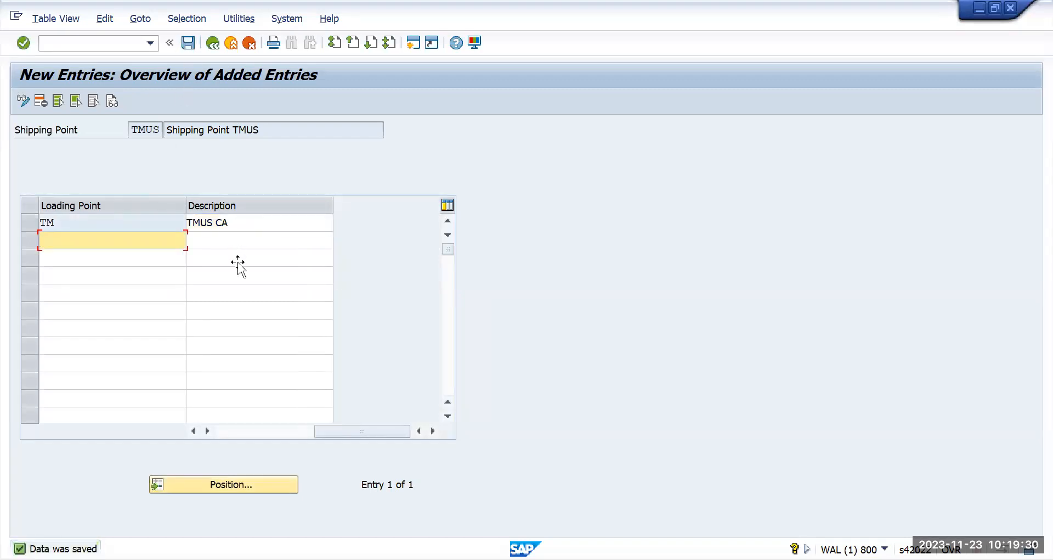
Step: Save the loading point entries again and return to the implementation guide structure
{"action": "key", "text": "alt+Tab"}
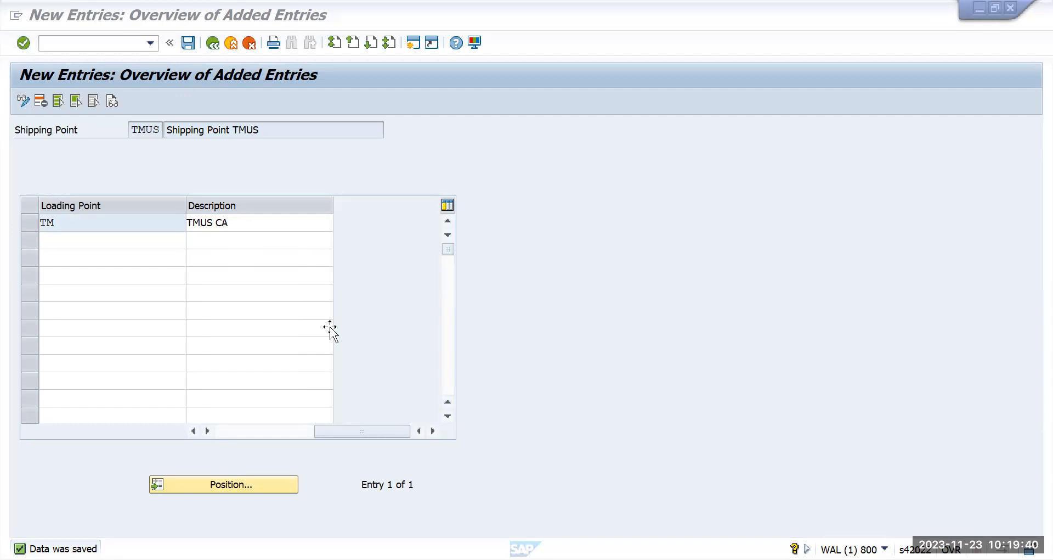
{"action": "left_click", "coordinate": [190, 43]}
{"action": "left_click", "coordinate": [213, 44]}
{"action": "left_click", "coordinate": [212, 44]}
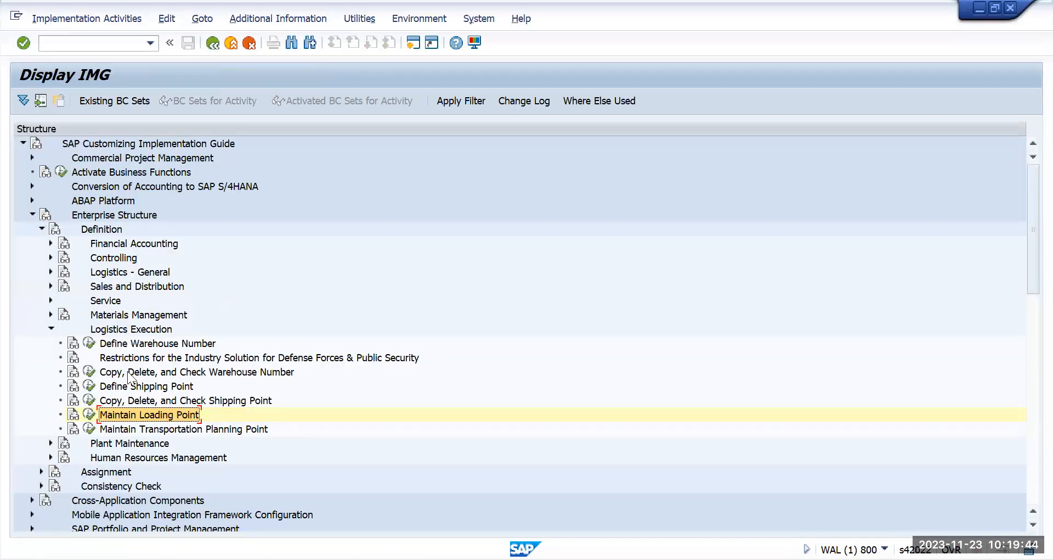
Step: Collapse Logistics Execution and open the Define Division activity under Logistics - General
{"action": "left_click", "coordinate": [236, 401]}
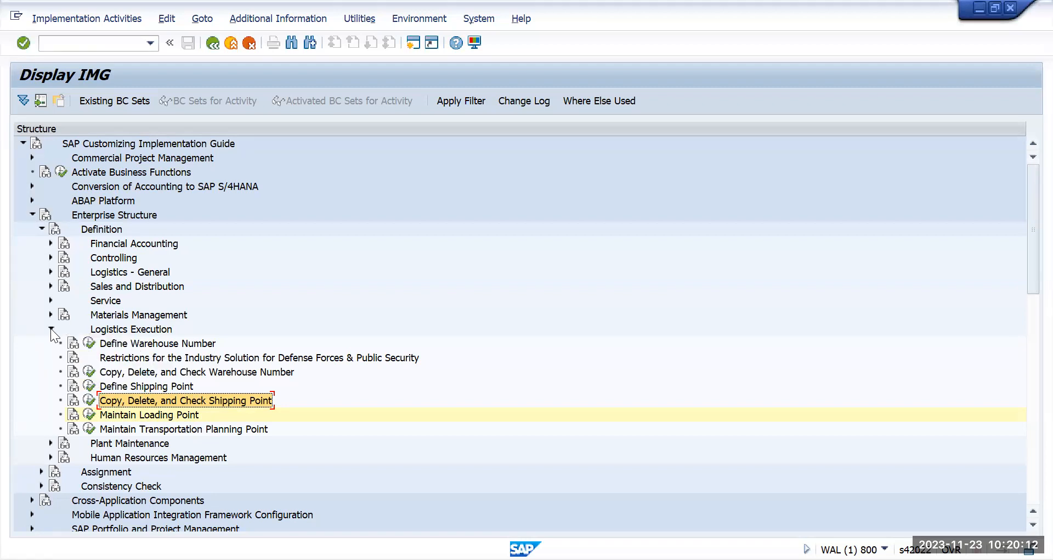
{"action": "left_click", "coordinate": [51, 327]}
{"action": "left_click", "coordinate": [51, 272]}
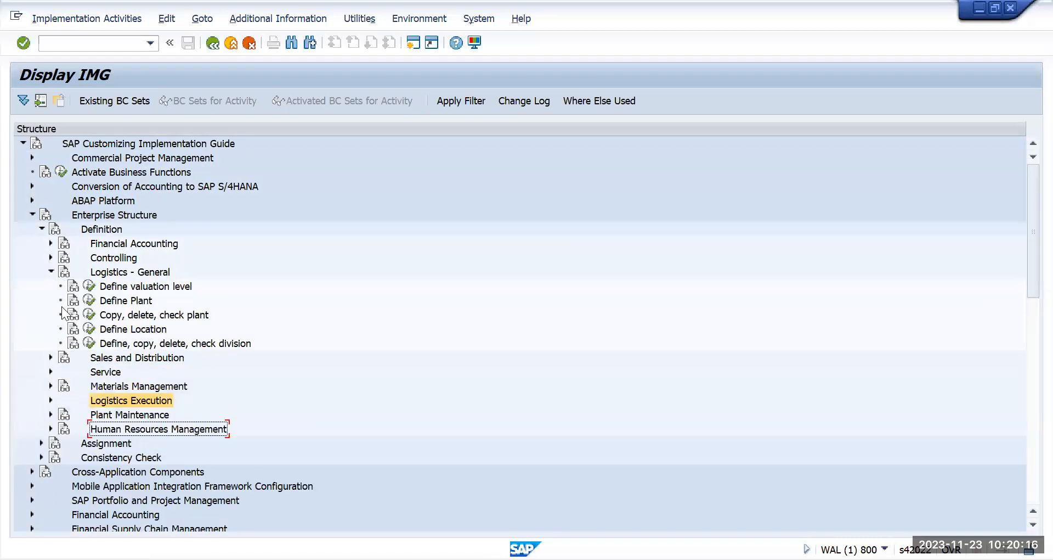
{"action": "left_click", "coordinate": [144, 344]}
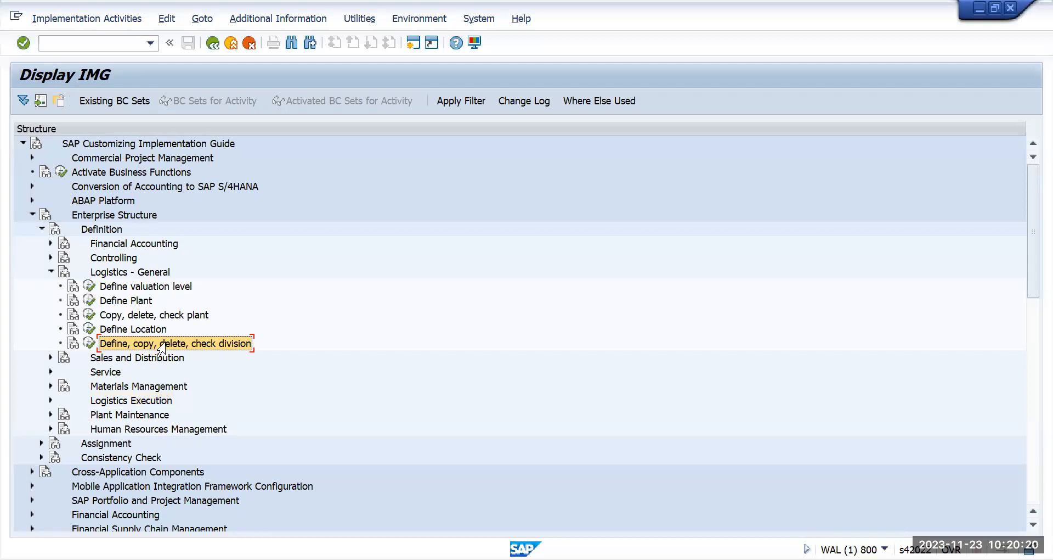
{"action": "key", "text": "alt+Tab"}
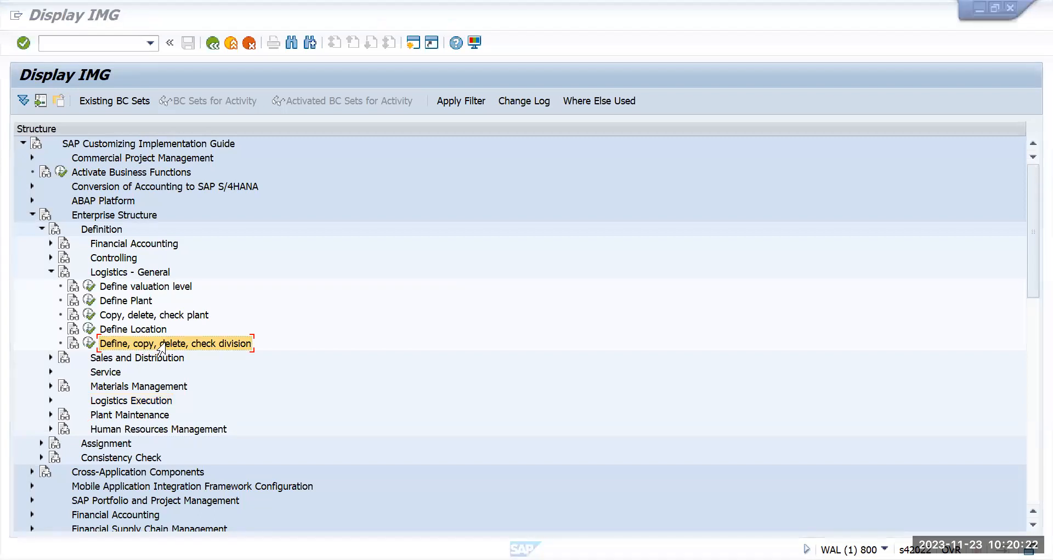
{"action": "left_click", "coordinate": [90, 343]}
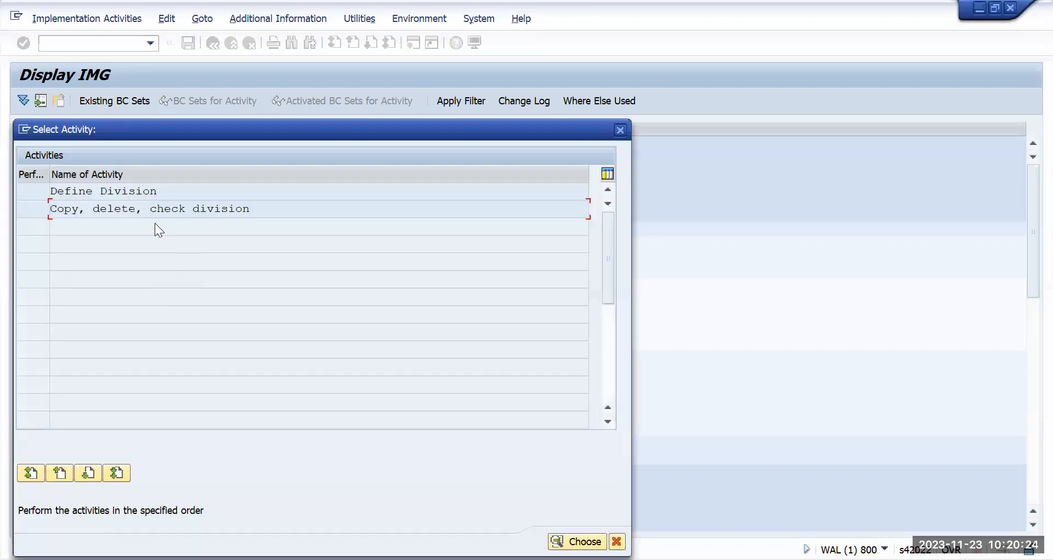
{"action": "double_click", "coordinate": [133, 190]}
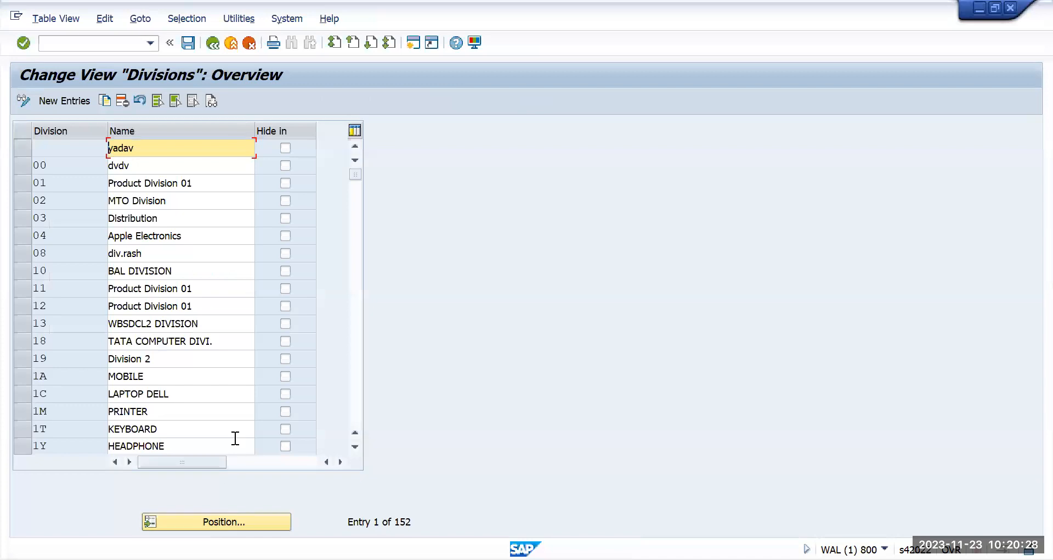
Step: Look for division TM in the divisions overview and reopen the Define Division activity
{"action": "scroll", "coordinate": [231, 423], "scroll_direction": "down", "scroll_amount": 5}
{"action": "scroll", "coordinate": [226, 415], "scroll_direction": "down", "scroll_amount": 3}
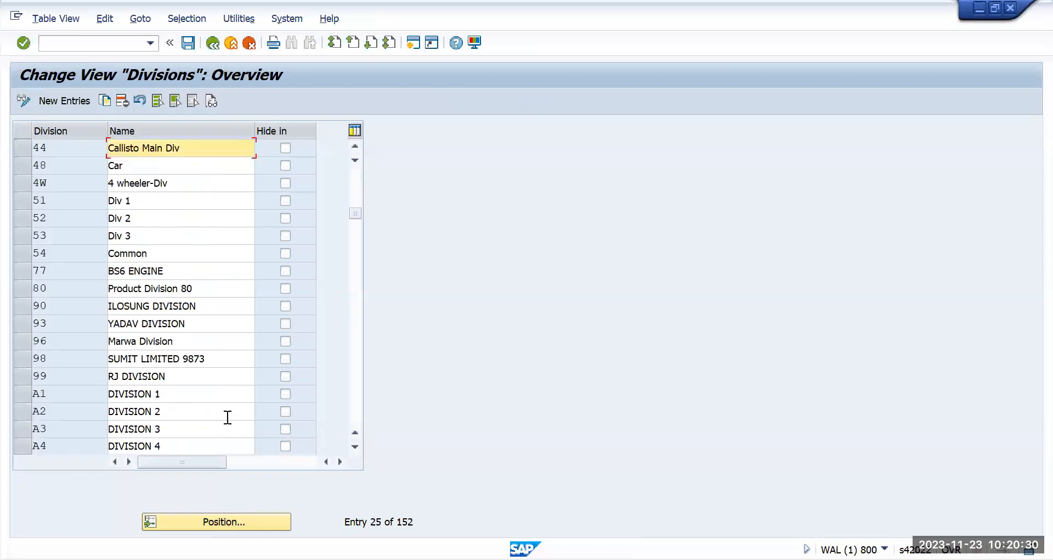
{"action": "left_click", "coordinate": [230, 522]}
{"action": "type", "text": "tm"}
{"action": "key", "text": "Return"}
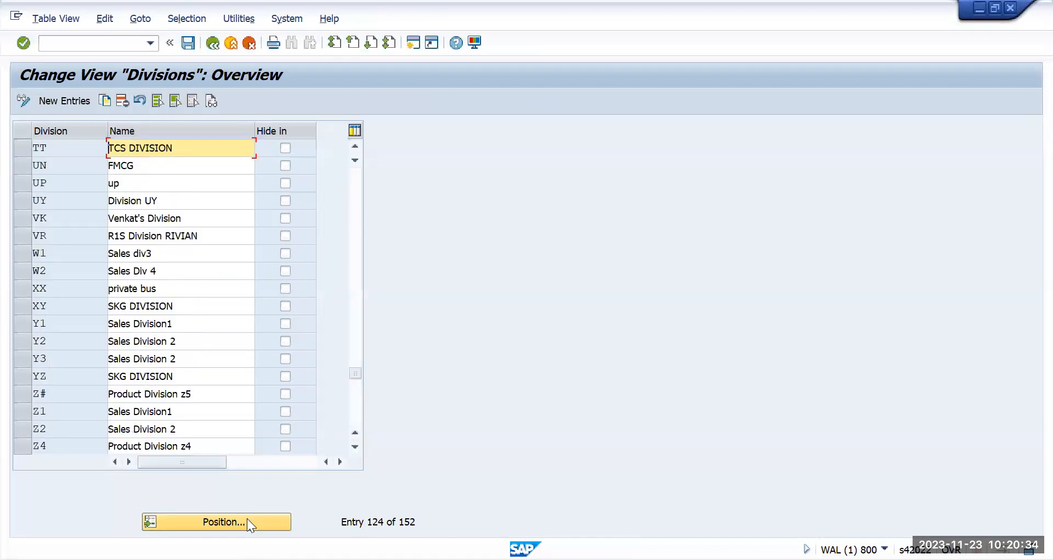
{"action": "scroll", "coordinate": [193, 344], "scroll_direction": "down", "scroll_amount": 3}
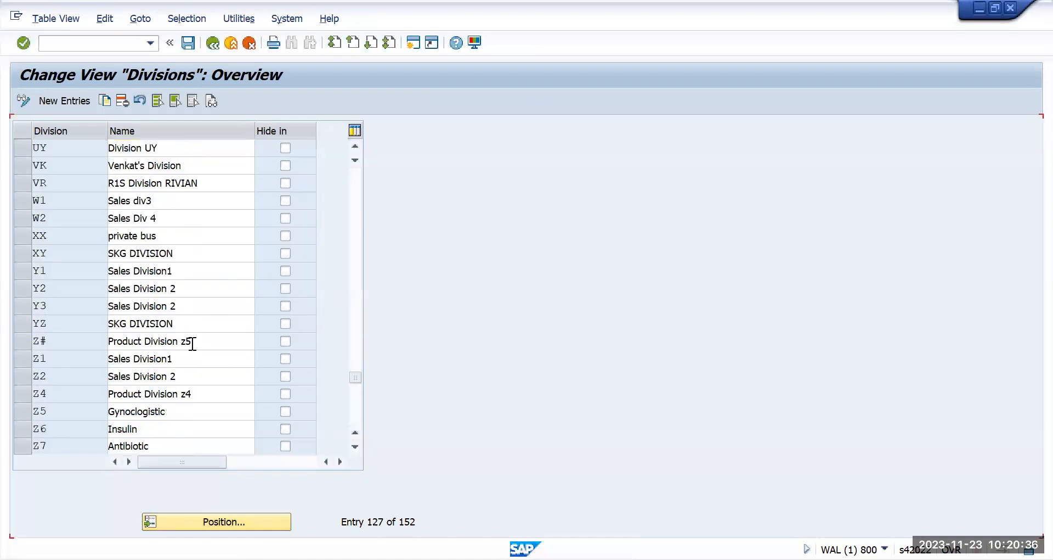
{"action": "scroll", "coordinate": [198, 335], "scroll_direction": "up", "scroll_amount": 1}
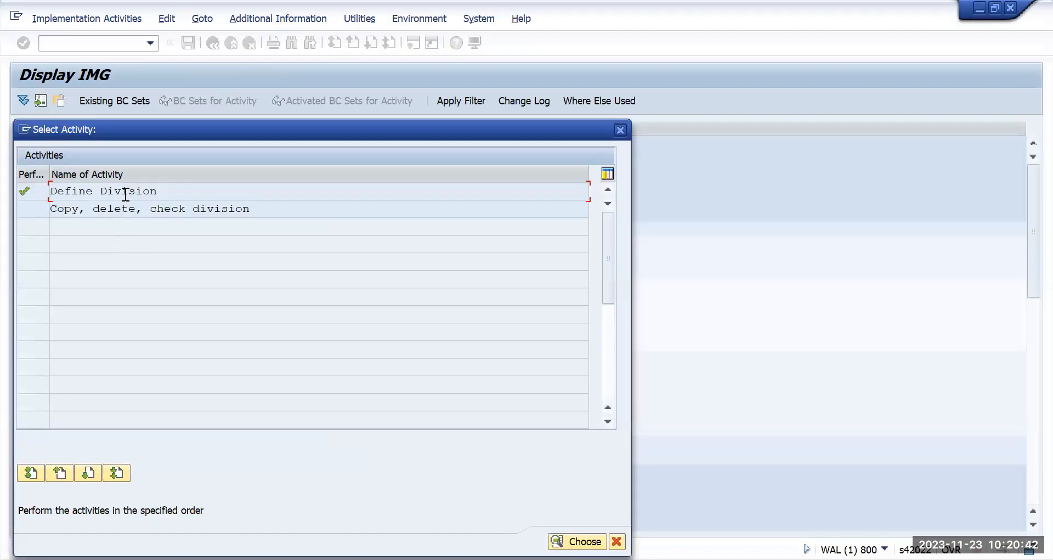
{"action": "double_click", "coordinate": [132, 192]}
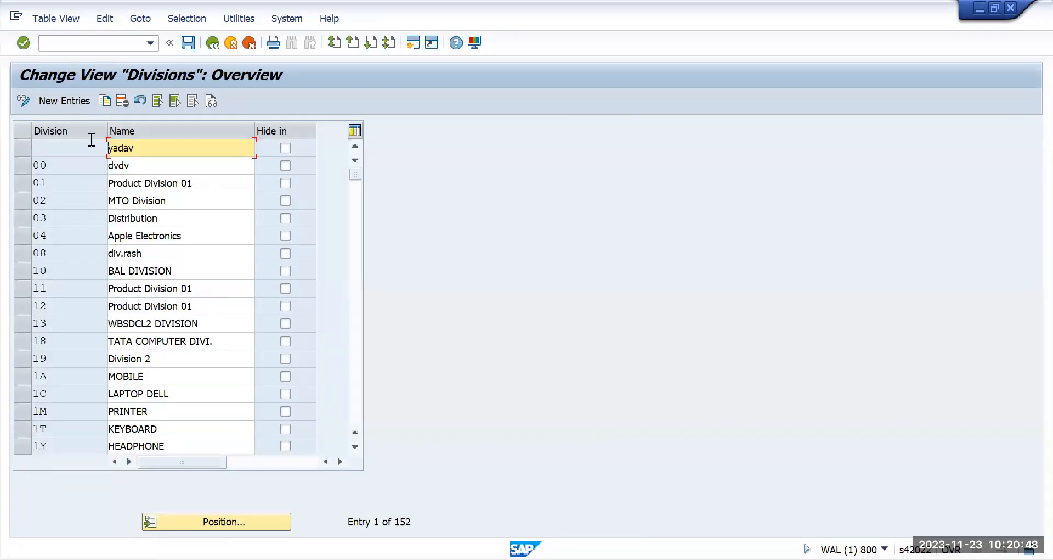
Step: Create division TM with the name TM US CA and save it under the proposed customizing request
{"action": "left_click", "coordinate": [54, 100]}
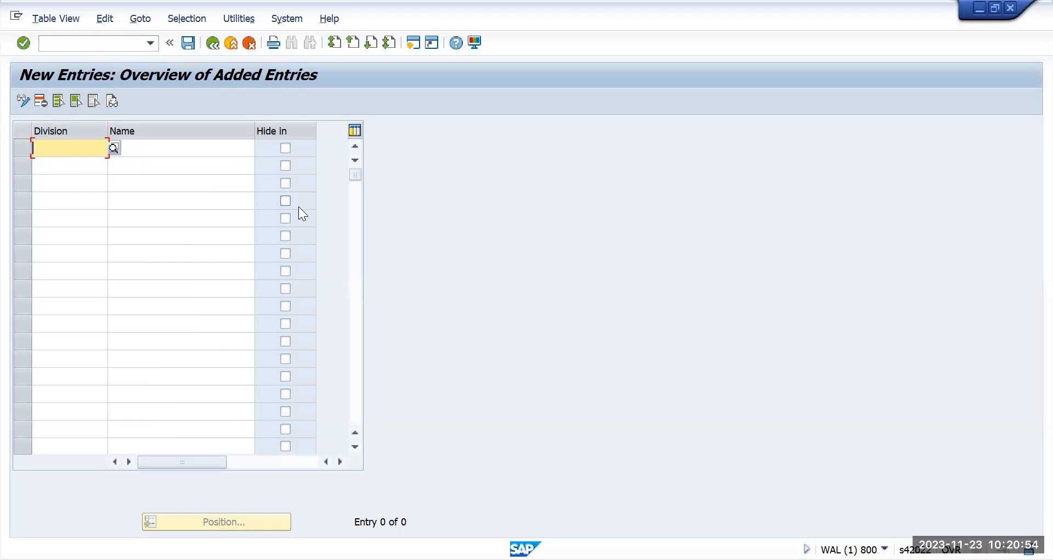
{"action": "type", "text": "TM"}
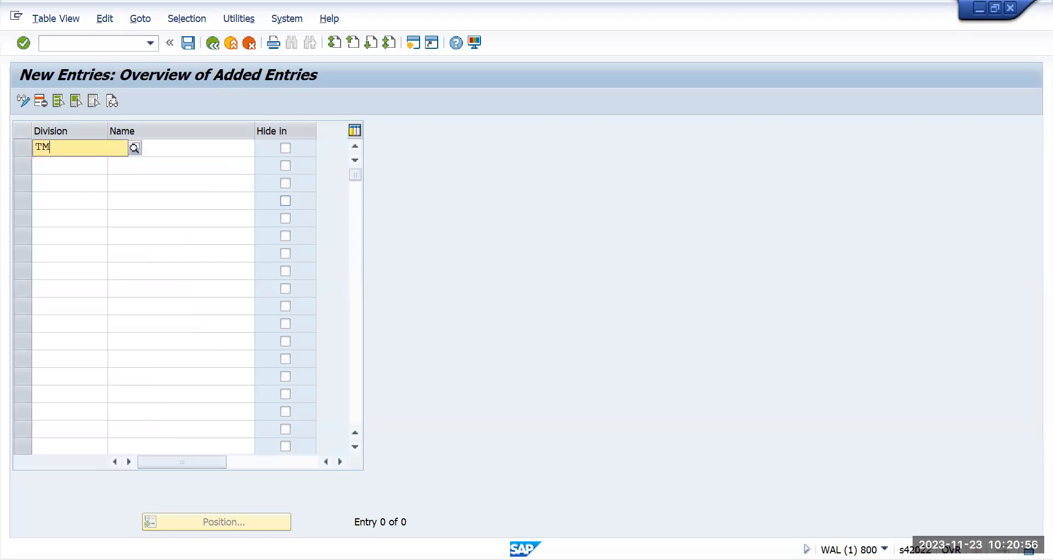
{"action": "key", "text": "Tab"}
{"action": "type", "text": "TM"}
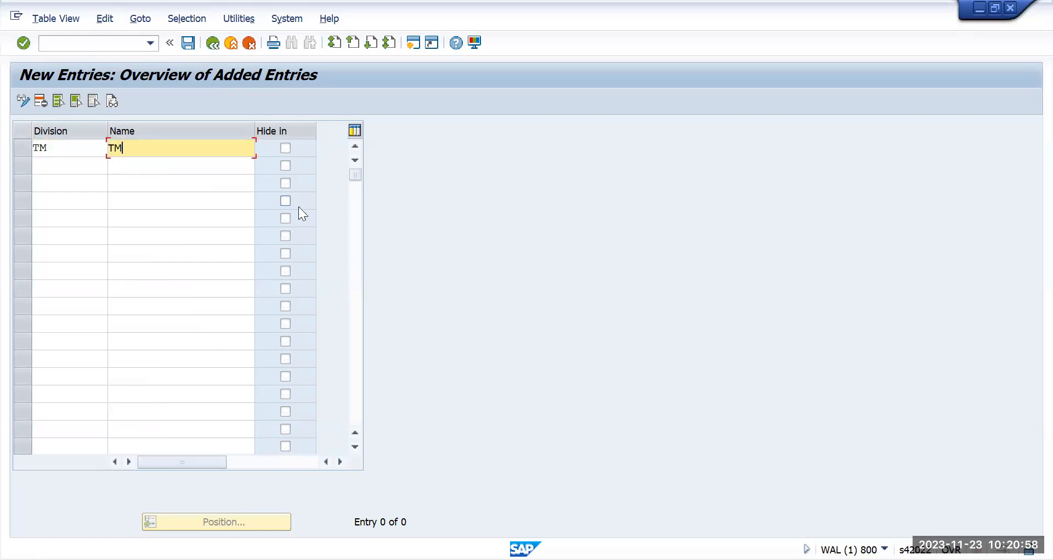
{"action": "type", "text": " US CA"}
{"action": "left_click", "coordinate": [188, 43]}
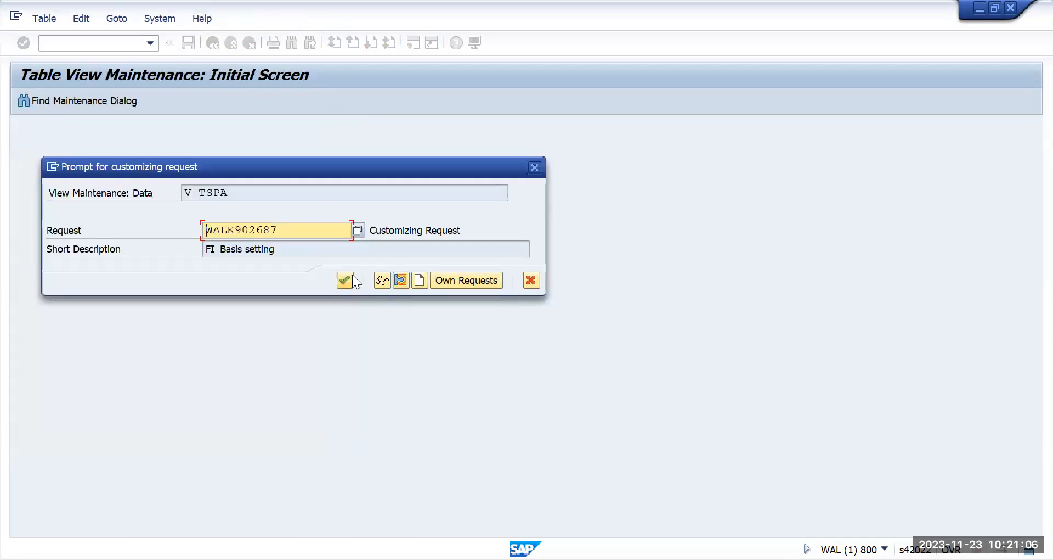
{"action": "left_click", "coordinate": [349, 278]}
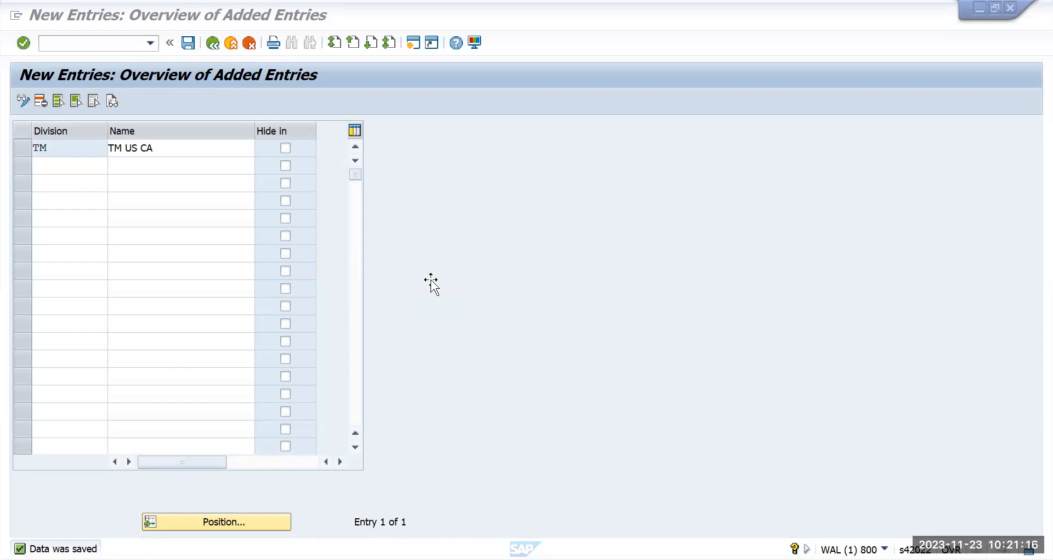
Step: Return to the implementation guide, collapse the Definition branch and expand Assignment under Enterprise Structure
{"action": "left_click", "coordinate": [213, 43]}
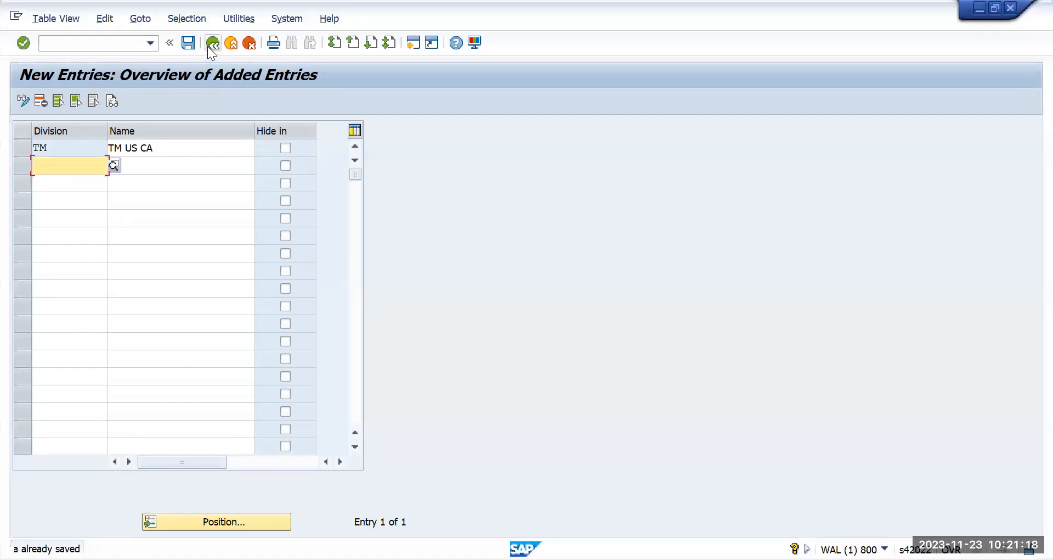
{"action": "left_click", "coordinate": [212, 46]}
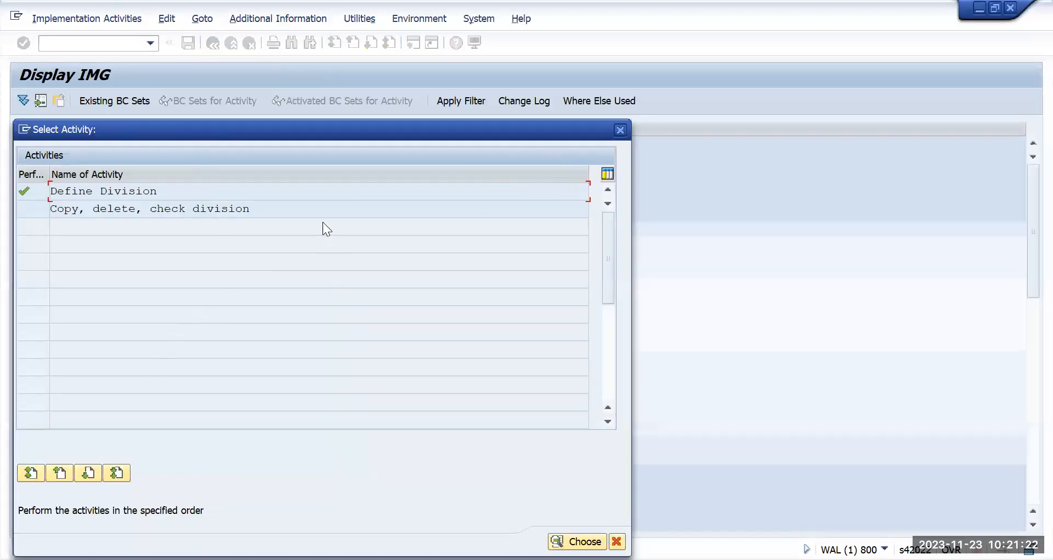
{"action": "left_click", "coordinate": [622, 131]}
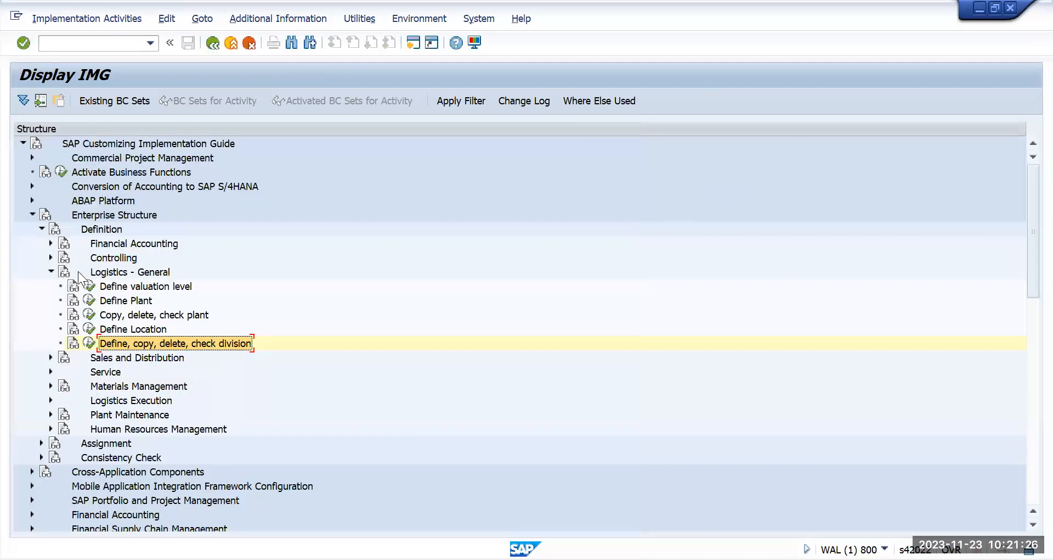
{"action": "left_click", "coordinate": [51, 271]}
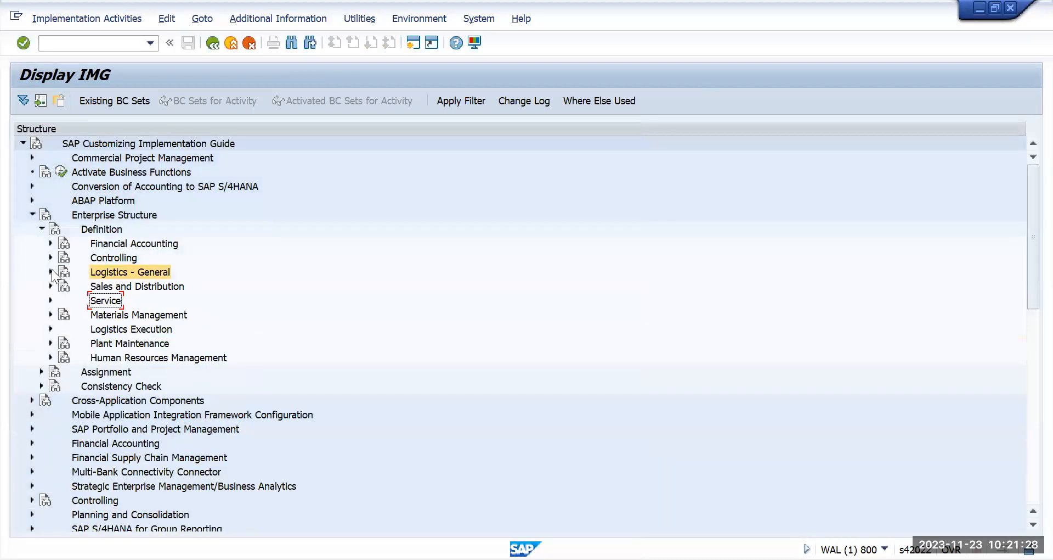
{"action": "left_click", "coordinate": [42, 228]}
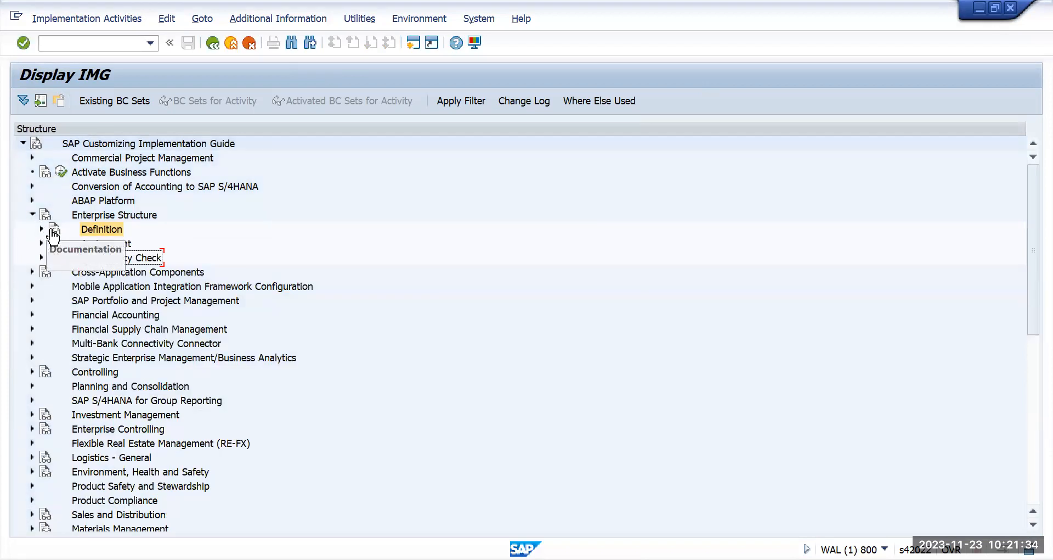
{"action": "left_click", "coordinate": [39, 243]}
{"action": "left_click", "coordinate": [118, 244]}
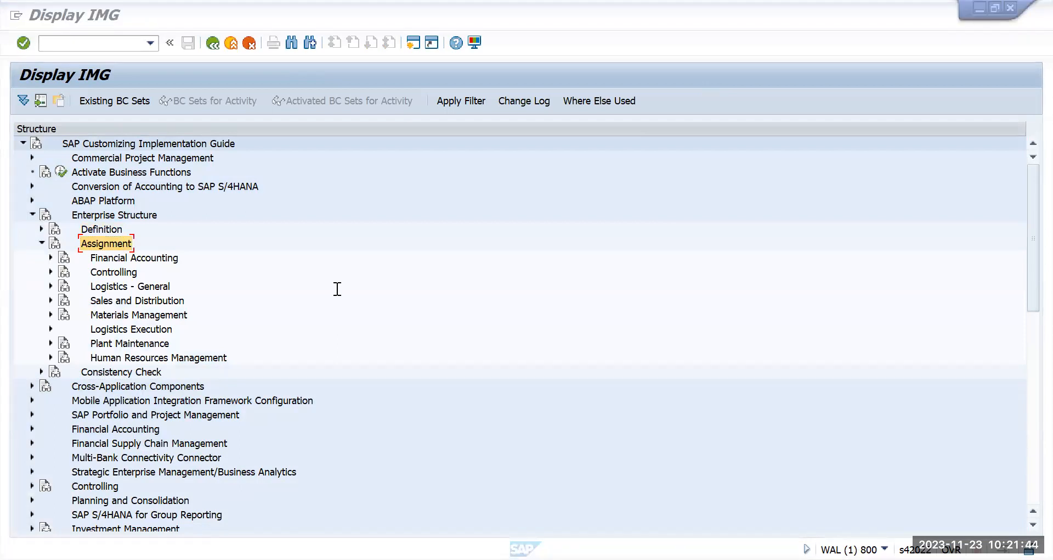
Step: Expand Sales and Distribution under Assignment and open the activity Assign sales organization to company code
{"action": "left_click", "coordinate": [139, 300]}
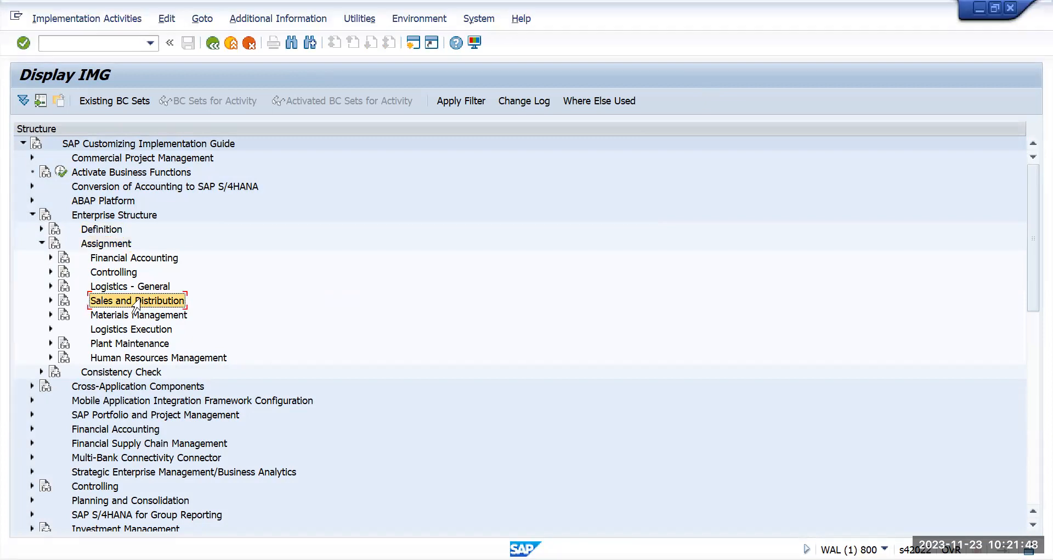
{"action": "left_click", "coordinate": [50, 300]}
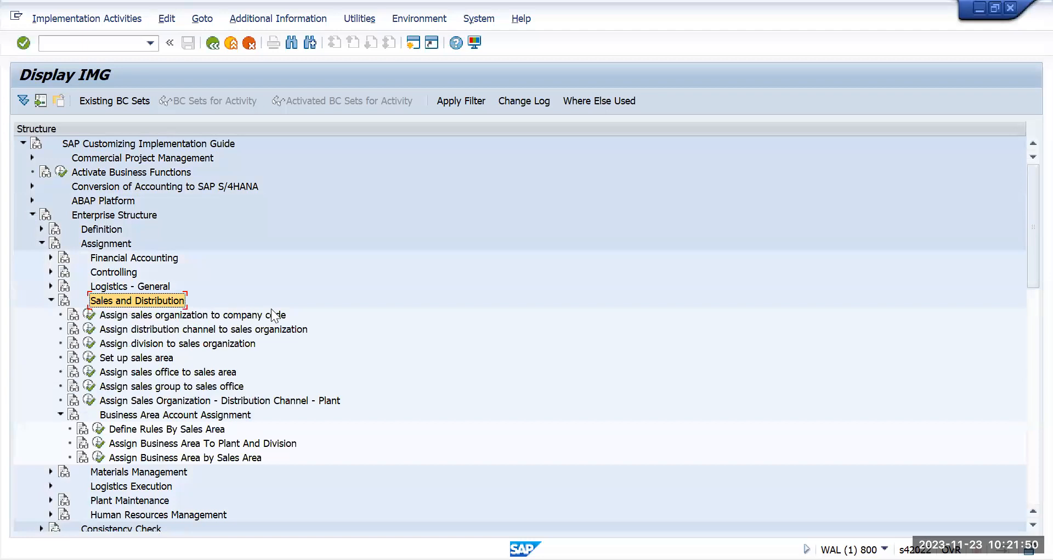
{"action": "left_click", "coordinate": [60, 414]}
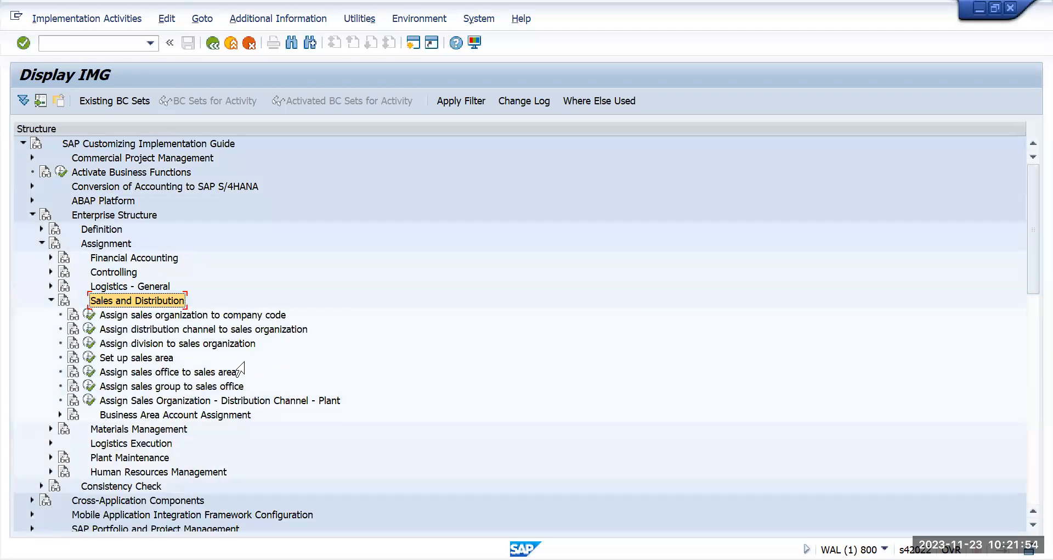
{"action": "left_click", "coordinate": [138, 317]}
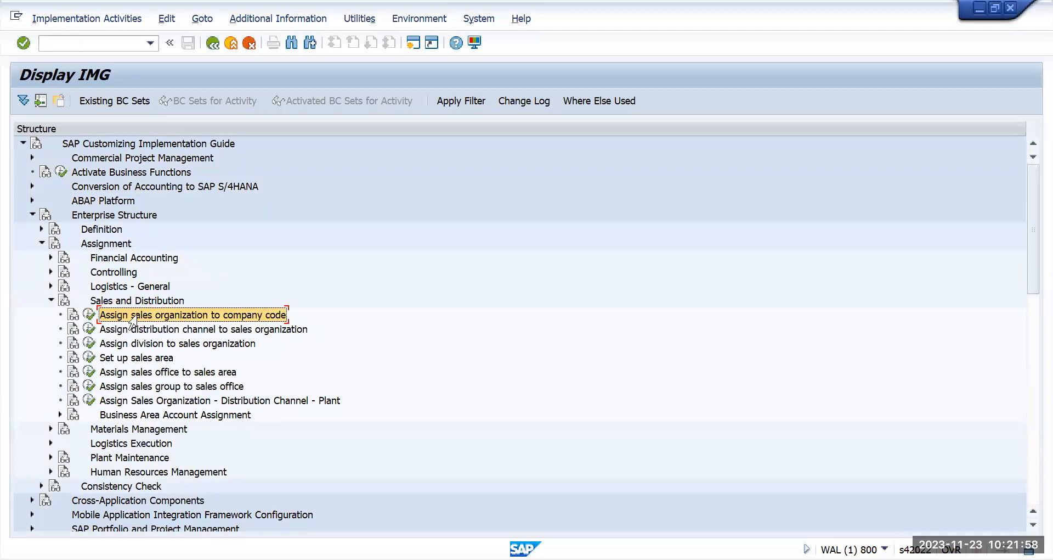
{"action": "left_click", "coordinate": [89, 314]}
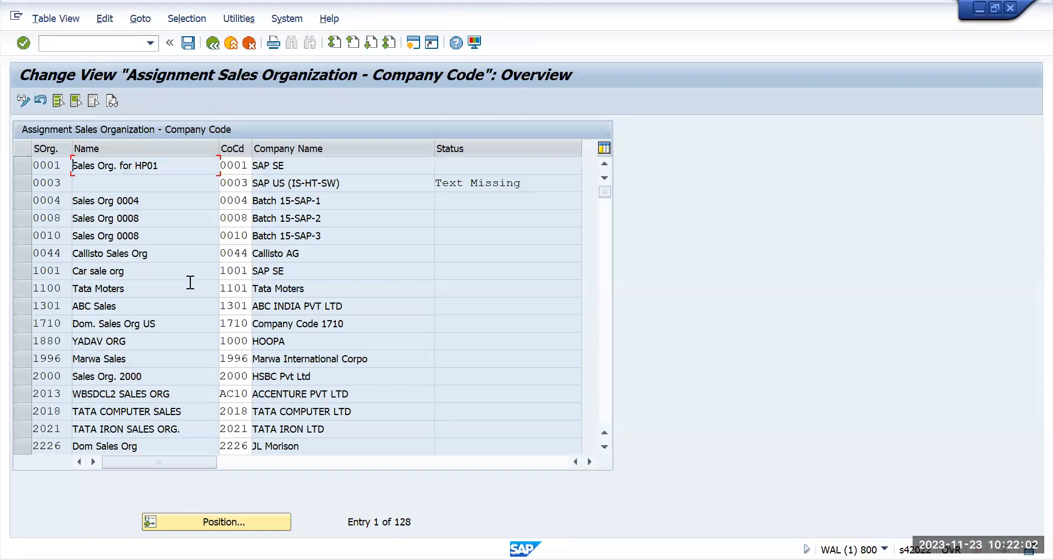
Step: Position the sales organization to company code list at sales organization TMUS
{"action": "left_click", "coordinate": [219, 521]}
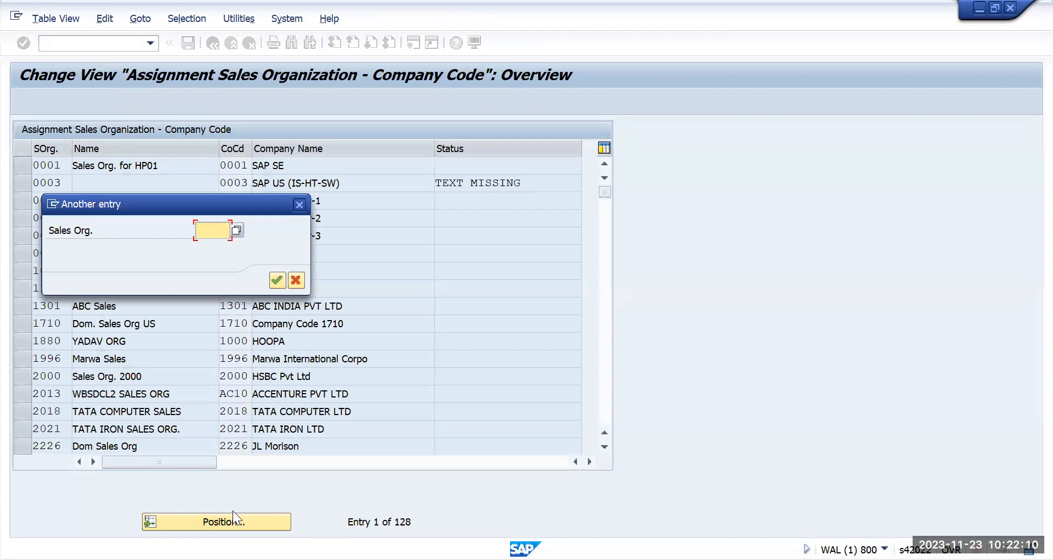
{"action": "type", "text": "tm"}
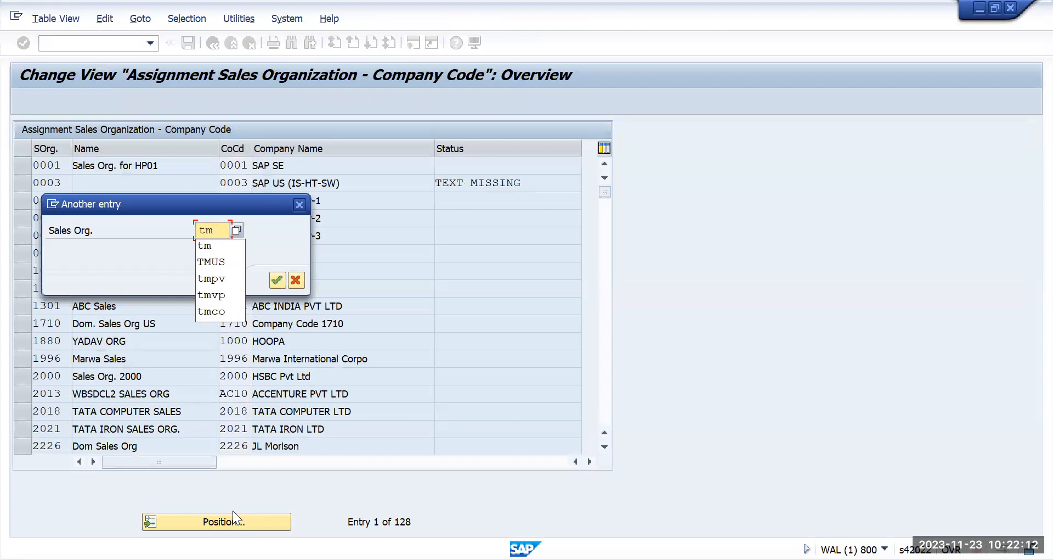
{"action": "type", "text": "us"}
{"action": "key", "text": "Return"}
{"action": "key", "text": "Return"}
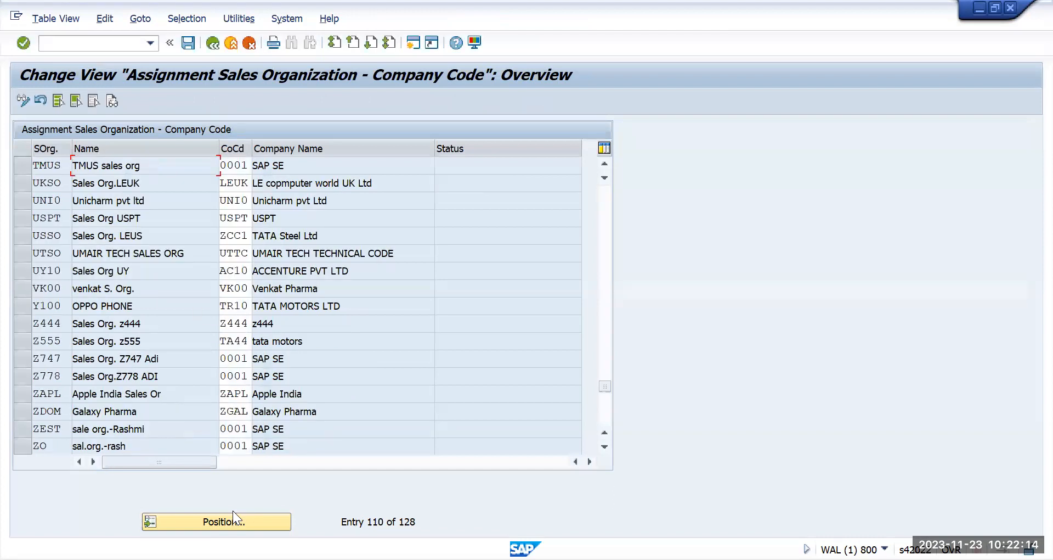
Step: Assign company code TMUS to sales organization TMUS and save the assignment
{"action": "double_click", "coordinate": [245, 163]}
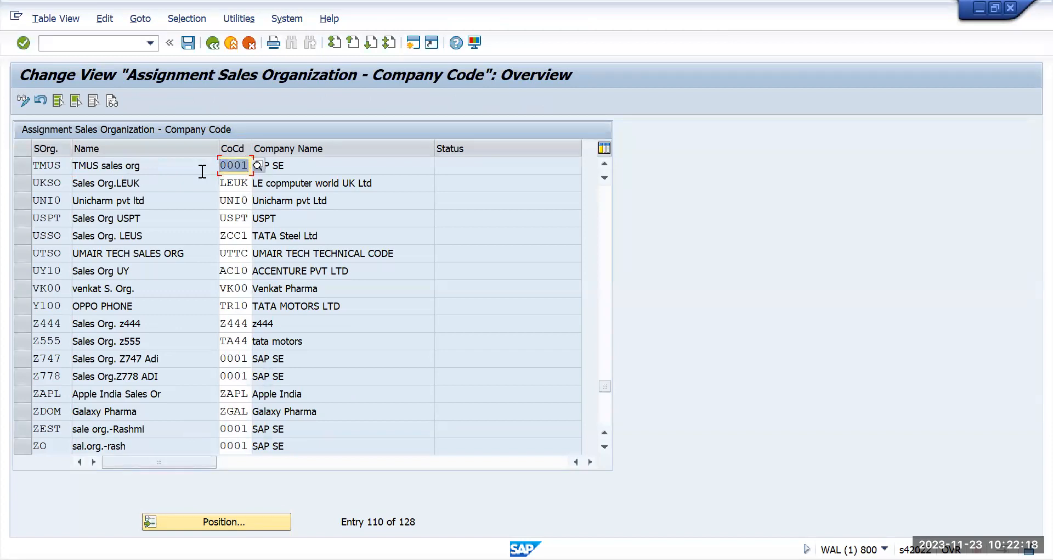
{"action": "key", "text": "Delete"}
{"action": "type", "text": "TMU"}
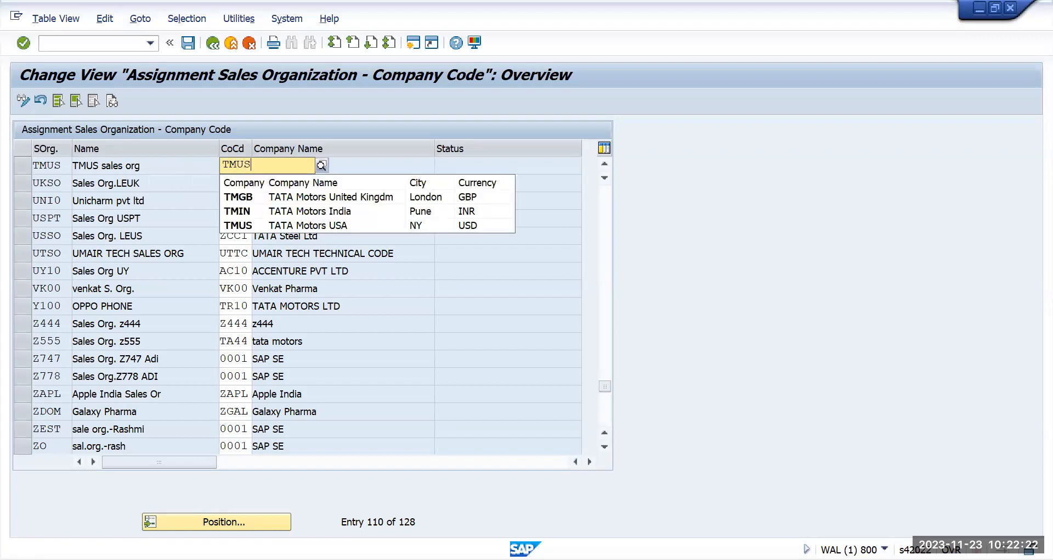
{"action": "type", "text": "S"}
{"action": "key", "text": "Return"}
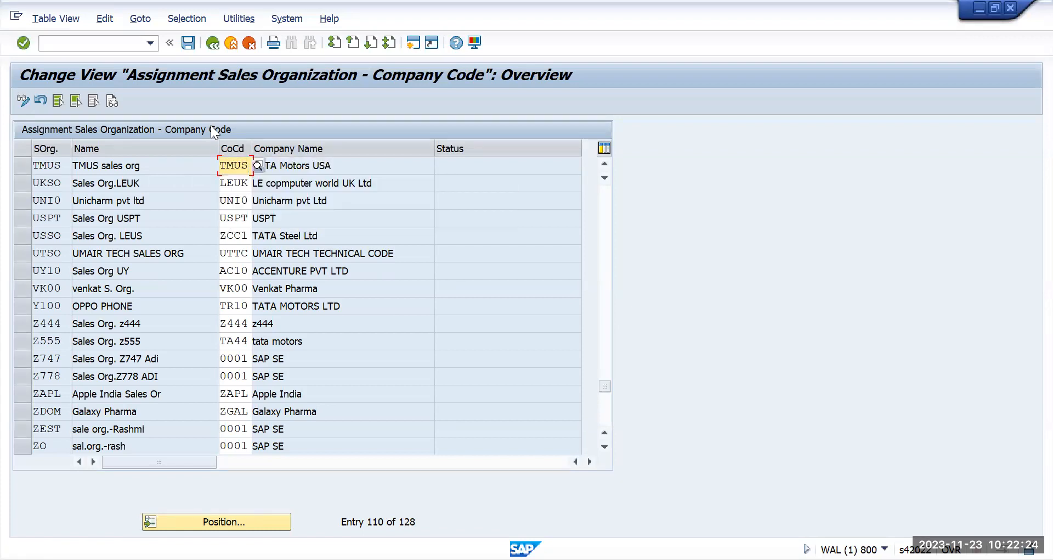
{"action": "left_click", "coordinate": [190, 44]}
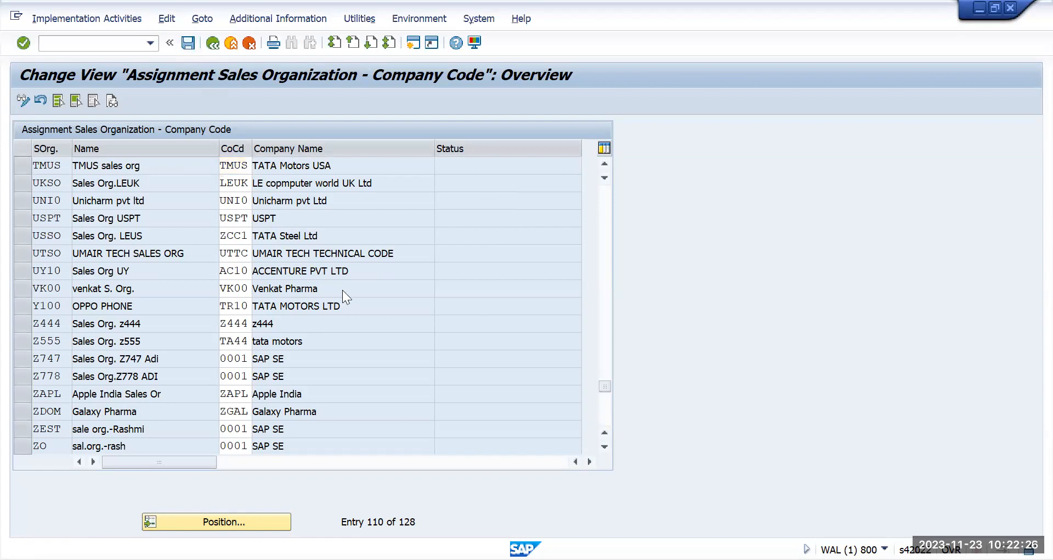
{"action": "key", "text": "Return"}
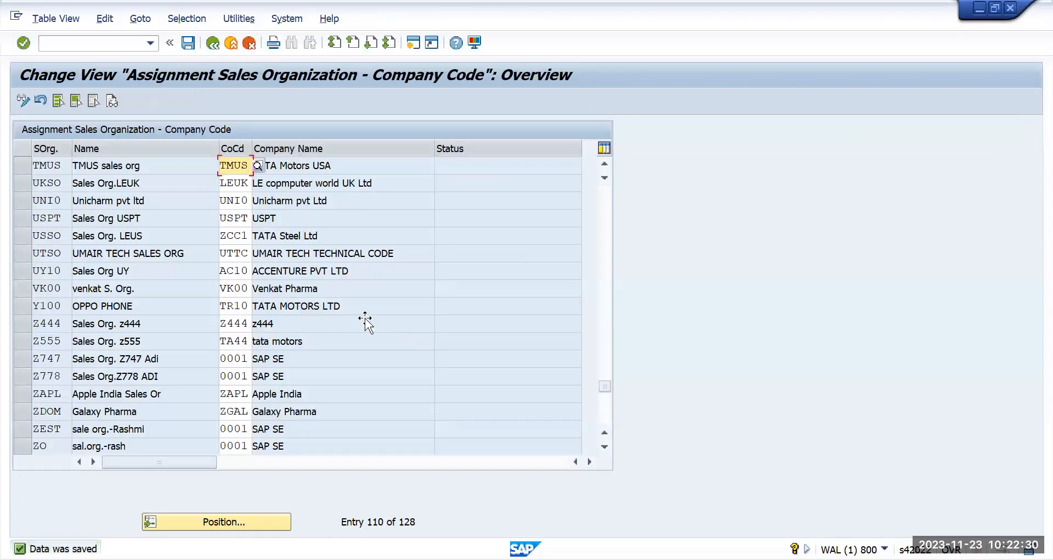
Step: Examine the pairing of sales organization and company code in the TMUS row
{"action": "key", "text": "alt+Tab"}
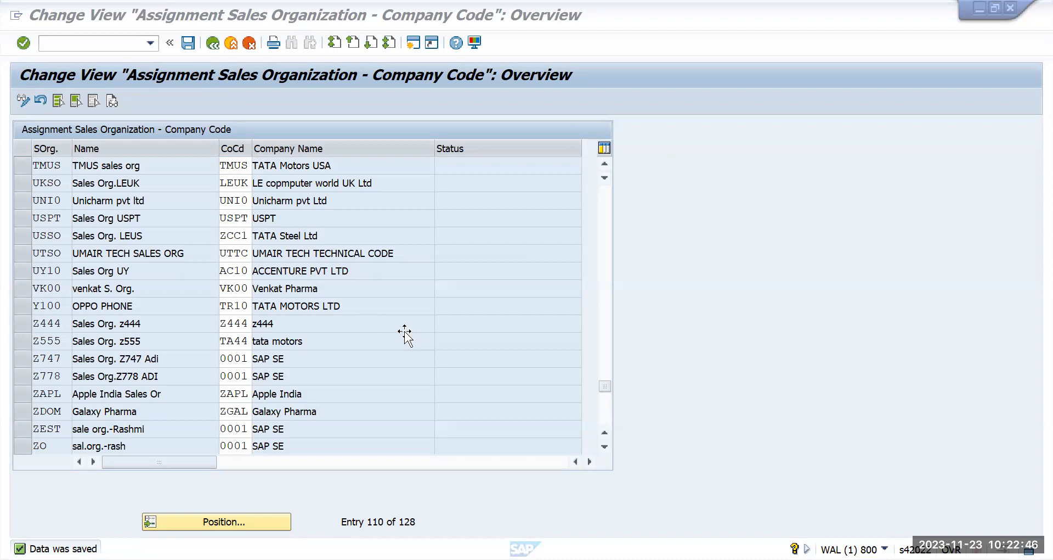
{"action": "left_click", "coordinate": [230, 165]}
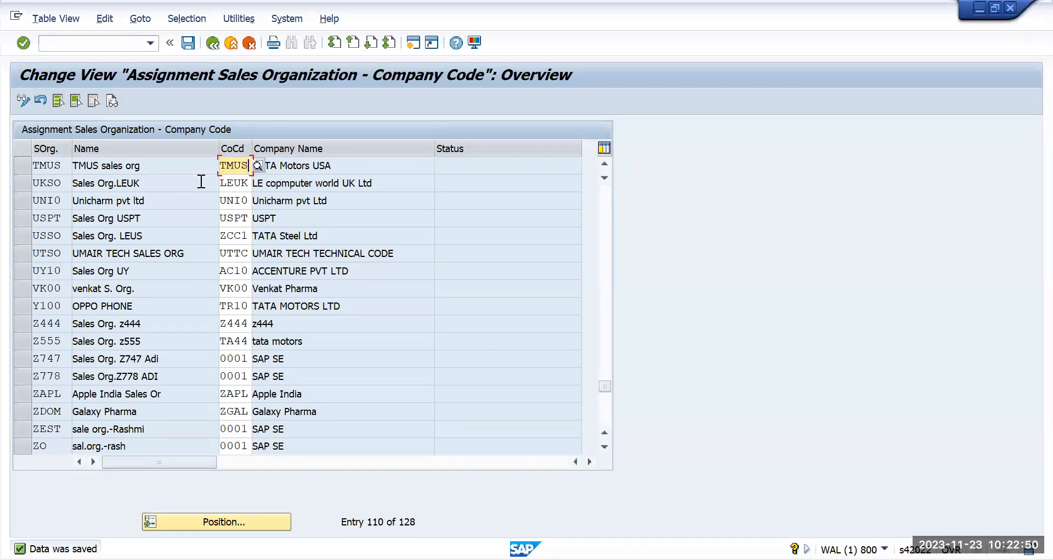
{"action": "left_click_drag", "start_coordinate": [64, 167], "coordinate": [6, 169]}
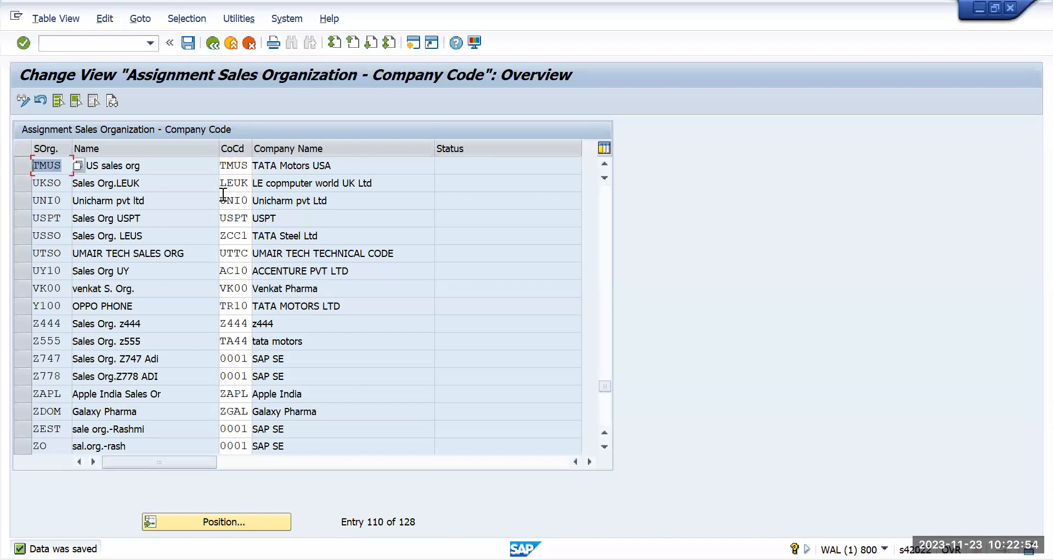
{"action": "left_click_drag", "start_coordinate": [222, 166], "coordinate": [250, 166]}
{"action": "left_click_drag", "start_coordinate": [64, 168], "coordinate": [22, 166]}
{"action": "left_click_drag", "start_coordinate": [250, 165], "coordinate": [198, 168]}
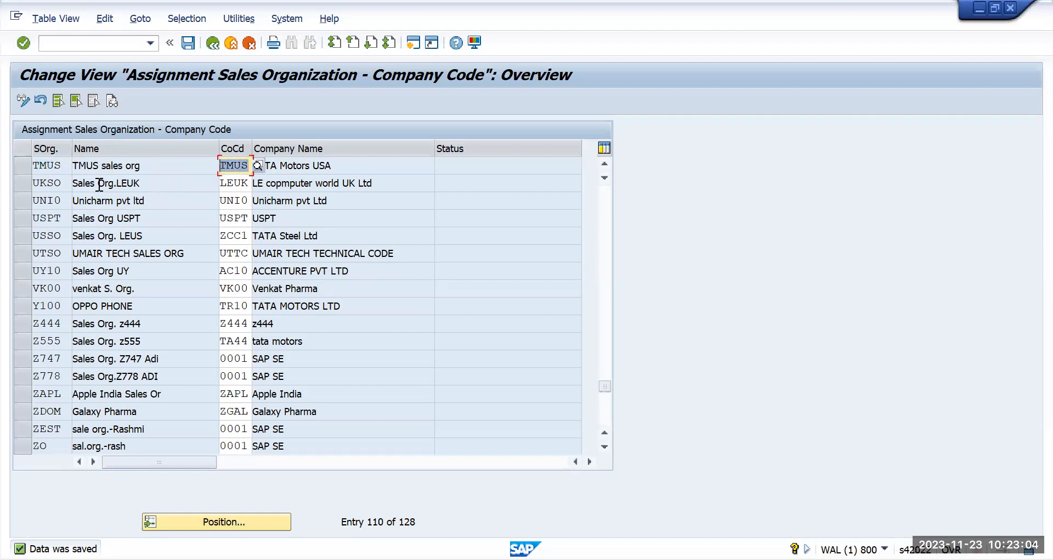
{"action": "left_click_drag", "start_coordinate": [70, 167], "coordinate": [11, 169]}
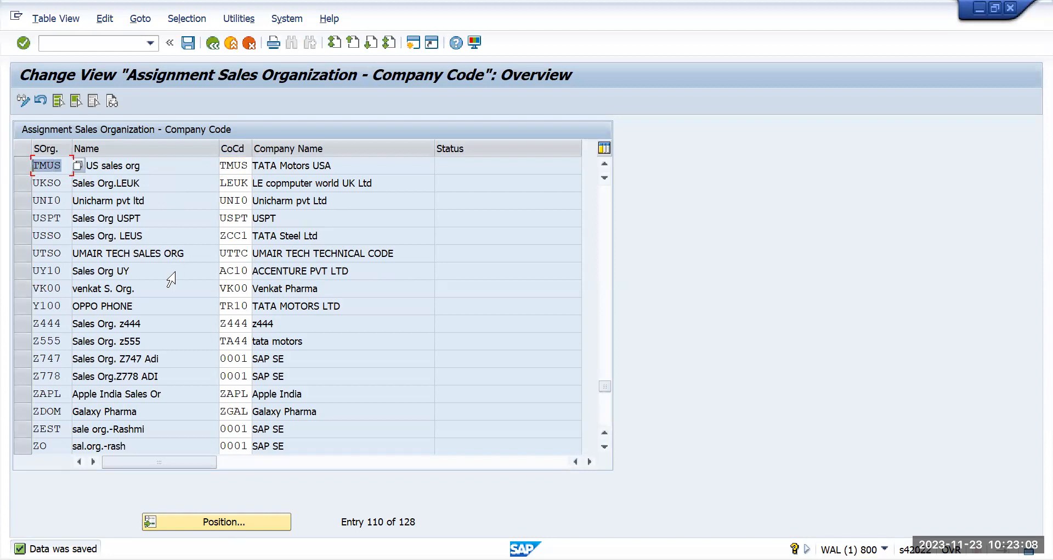
{"action": "key", "text": "alt+Tab"}
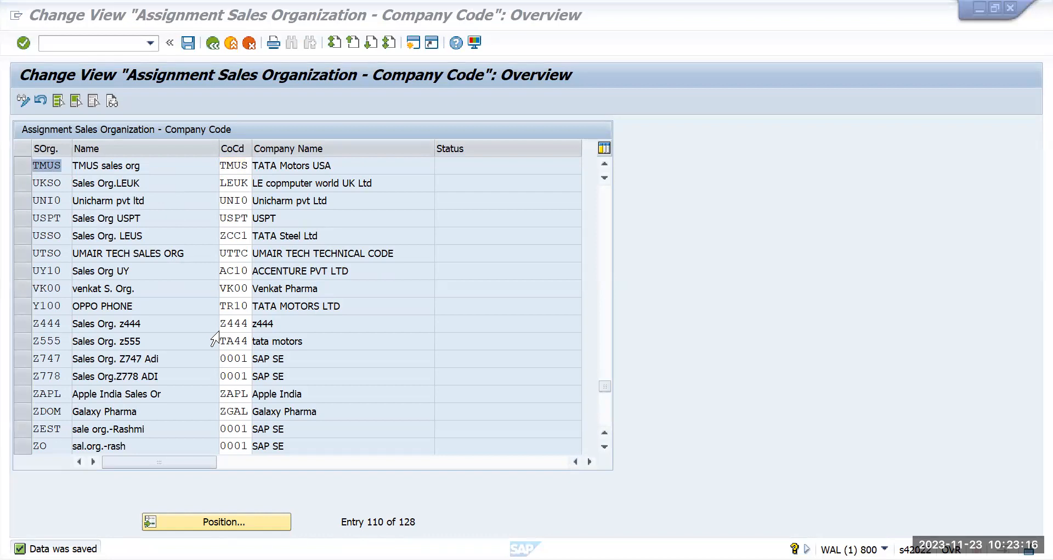
Step: Open the activity Assign distribution channel to sales organization and position the list at sales organization TMUS
{"action": "left_click", "coordinate": [208, 43]}
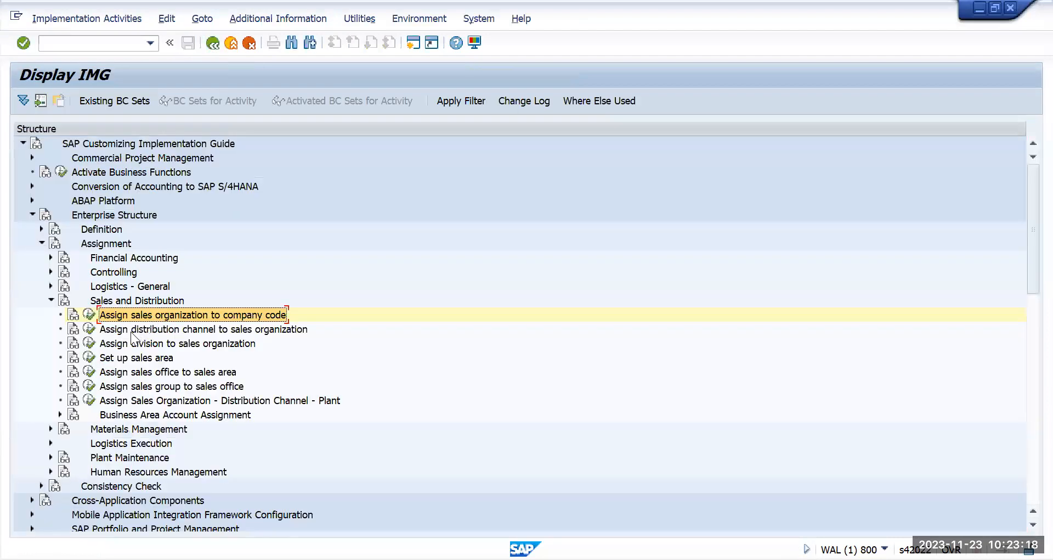
{"action": "left_click", "coordinate": [131, 329]}
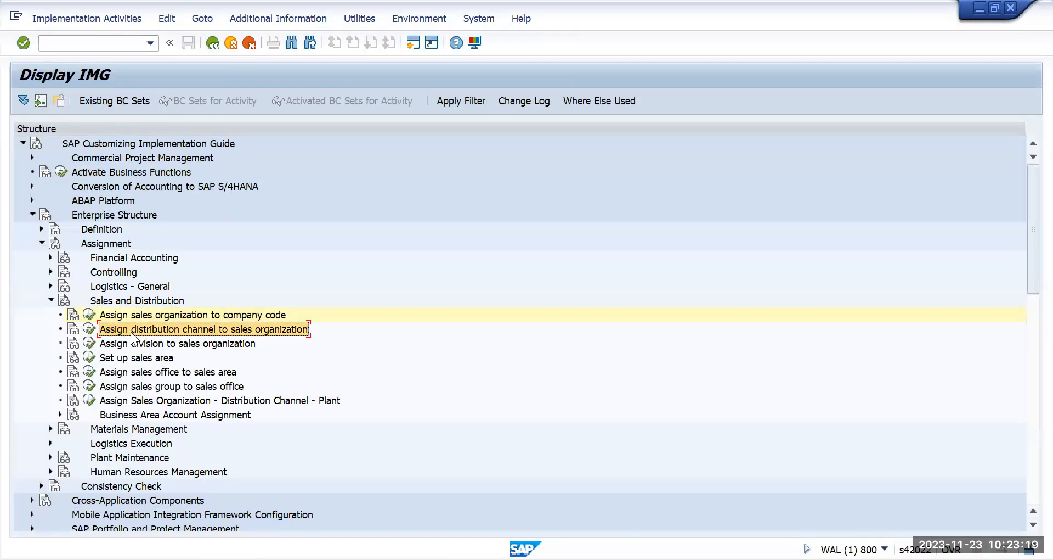
{"action": "left_click", "coordinate": [89, 329]}
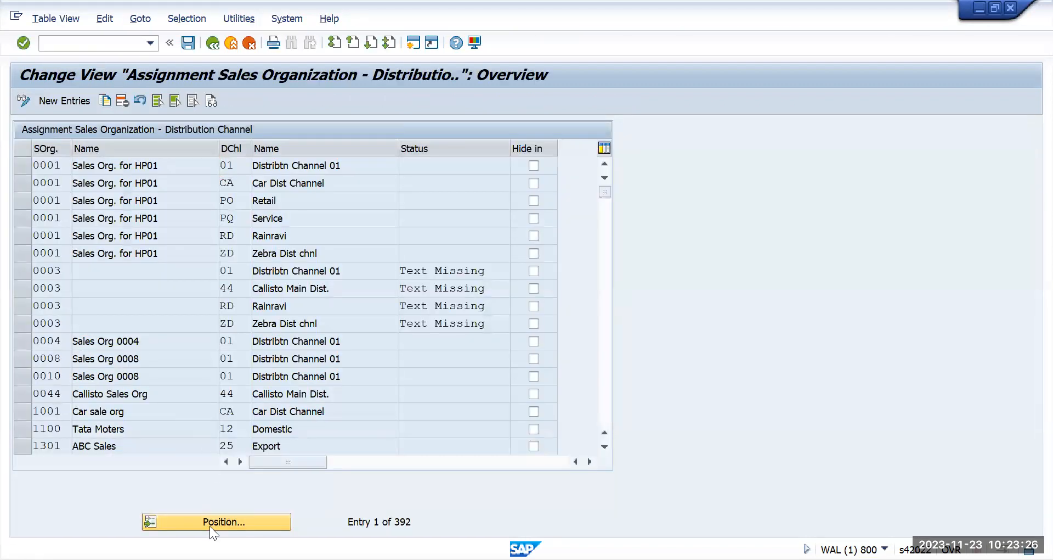
{"action": "left_click", "coordinate": [209, 525]}
{"action": "type", "text": "tmus"}
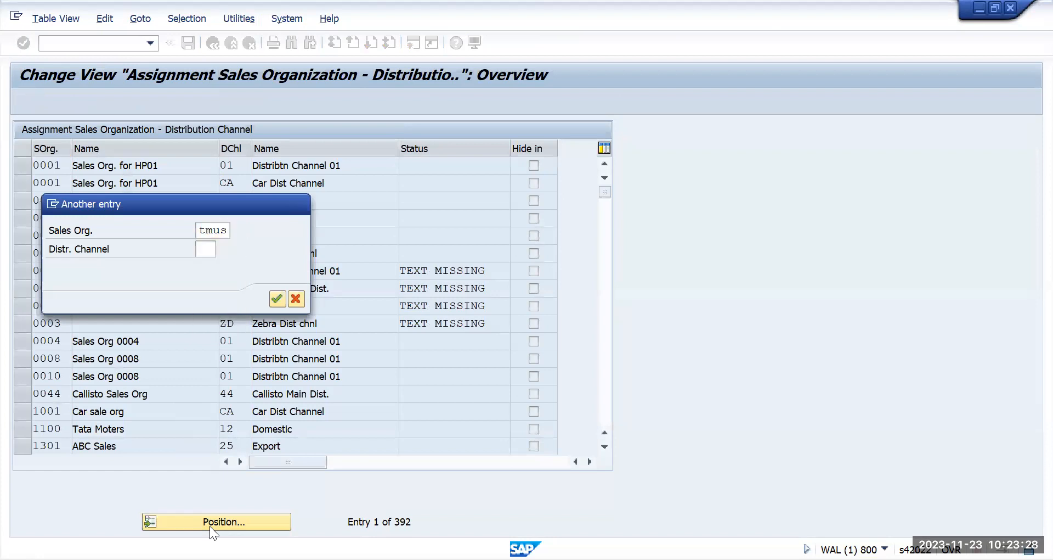
{"action": "key", "text": "Return"}
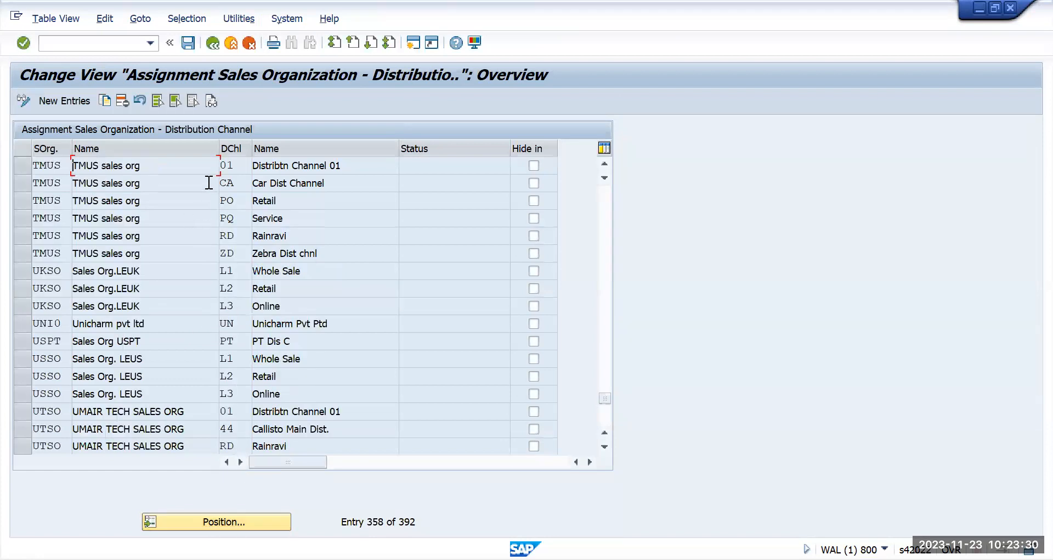
Step: Examine the distribution channels currently assigned to sales organization TMUS
{"action": "left_click", "coordinate": [237, 251]}
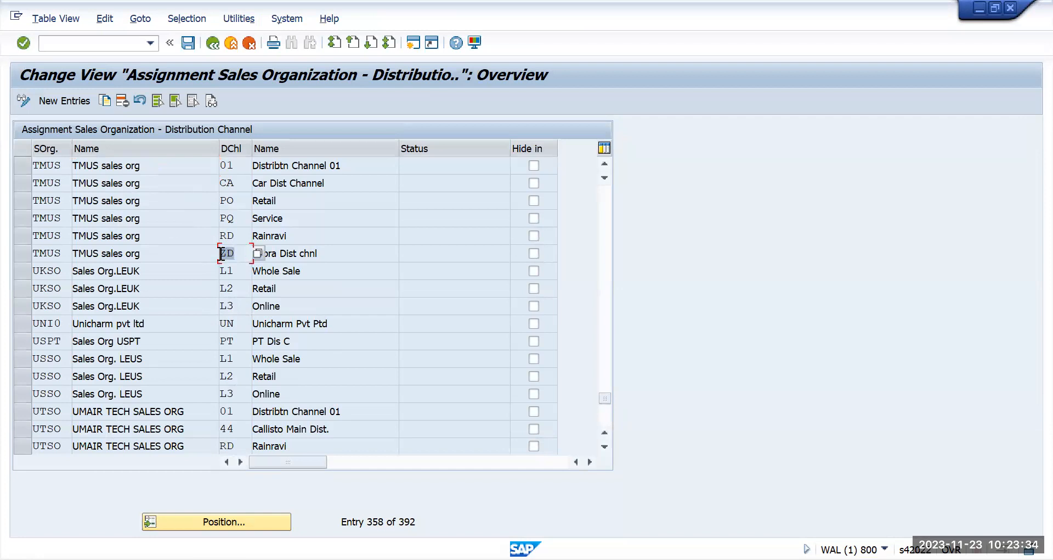
{"action": "left_click", "coordinate": [237, 237]}
{"action": "double_click", "coordinate": [236, 218]}
{"action": "double_click", "coordinate": [235, 199]}
{"action": "double_click", "coordinate": [237, 165]}
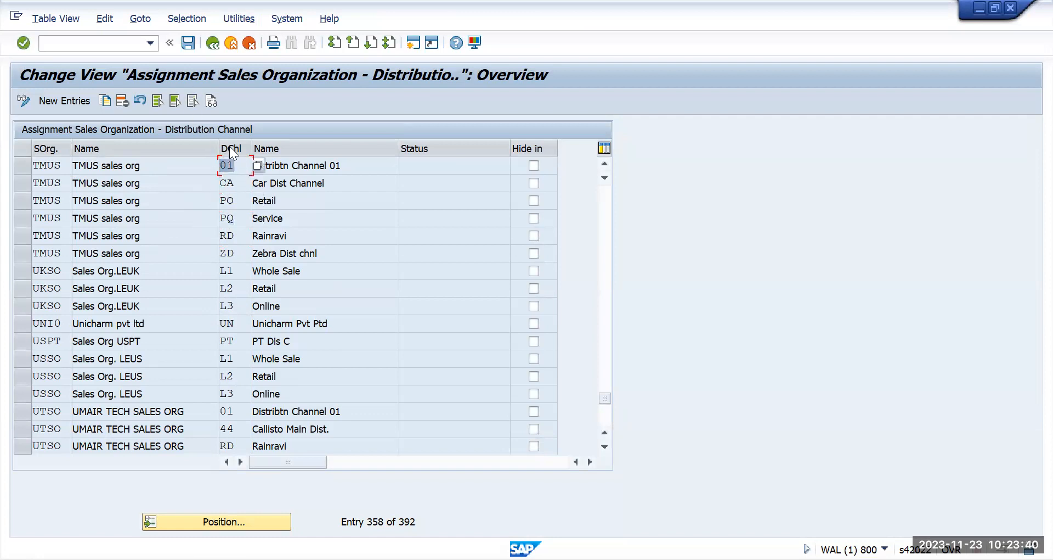
Step: Look up distribution channel TM (TM US CL) in the list of possible distribution channels and close the list without choosing an entry
{"action": "left_click", "coordinate": [258, 164]}
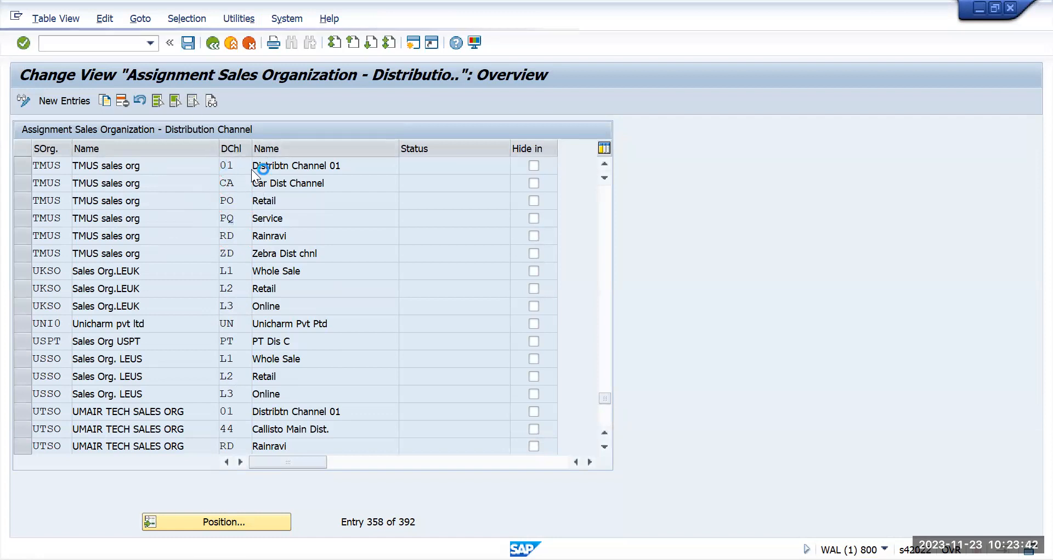
{"action": "scroll", "coordinate": [175, 274], "scroll_direction": "down", "scroll_amount": 5}
{"action": "scroll", "coordinate": [173, 272], "scroll_direction": "down", "scroll_amount": 20}
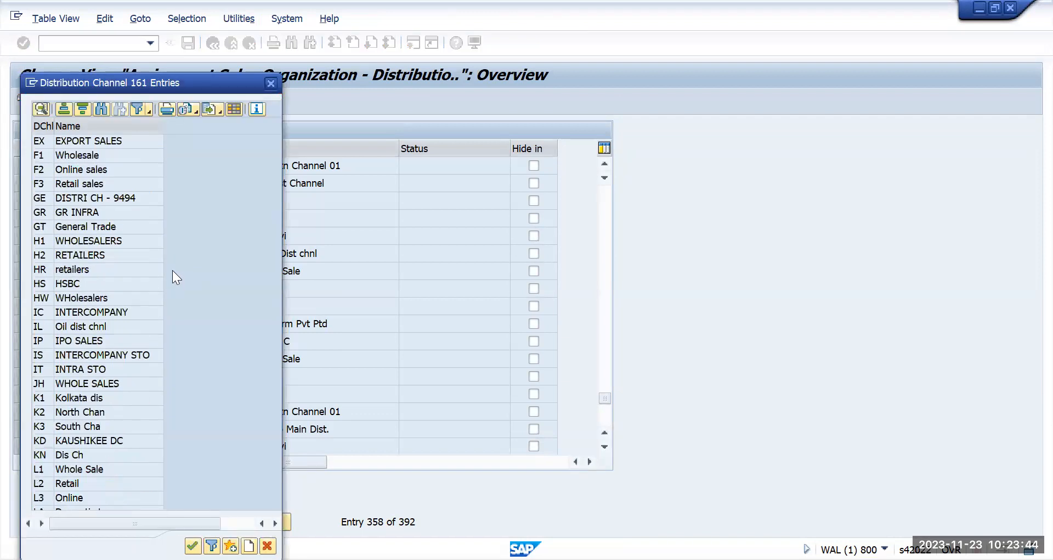
{"action": "scroll", "coordinate": [172, 270], "scroll_direction": "down", "scroll_amount": 1}
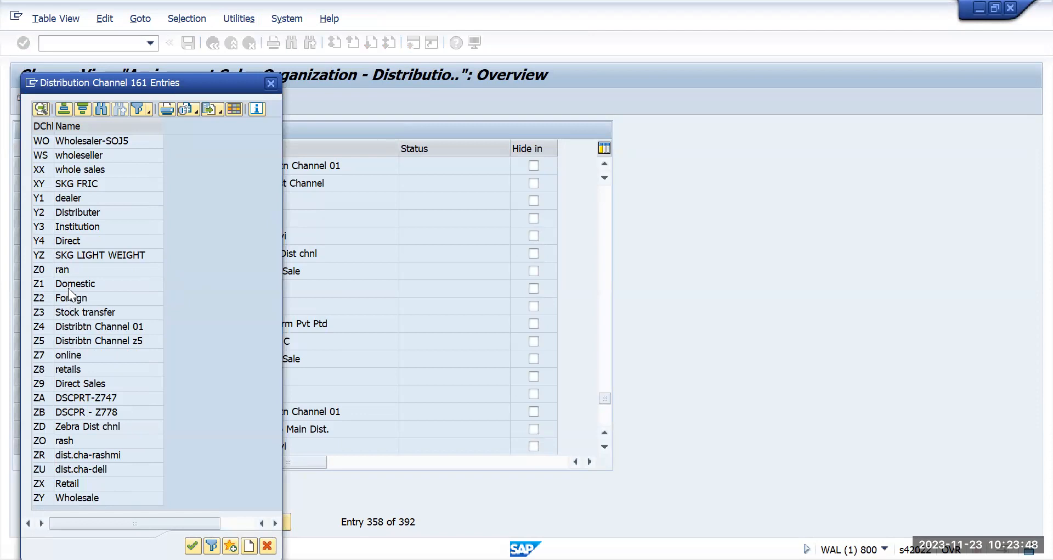
{"action": "scroll", "coordinate": [68, 287], "scroll_direction": "up", "scroll_amount": 3}
{"action": "left_click", "coordinate": [75, 184]}
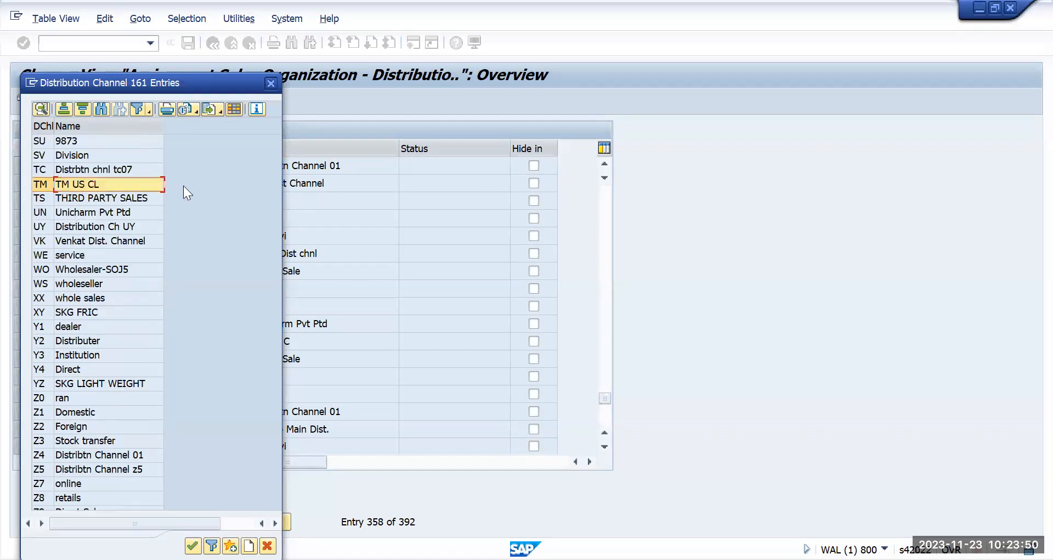
{"action": "left_click", "coordinate": [270, 84]}
Step: Delete the TMUS assignments to distribution channels 01, CA, PO, PQ, RD and ZD, and save the deletion to the proposed customizing request
{"action": "left_click_drag", "start_coordinate": [22, 163], "coordinate": [20, 247]}
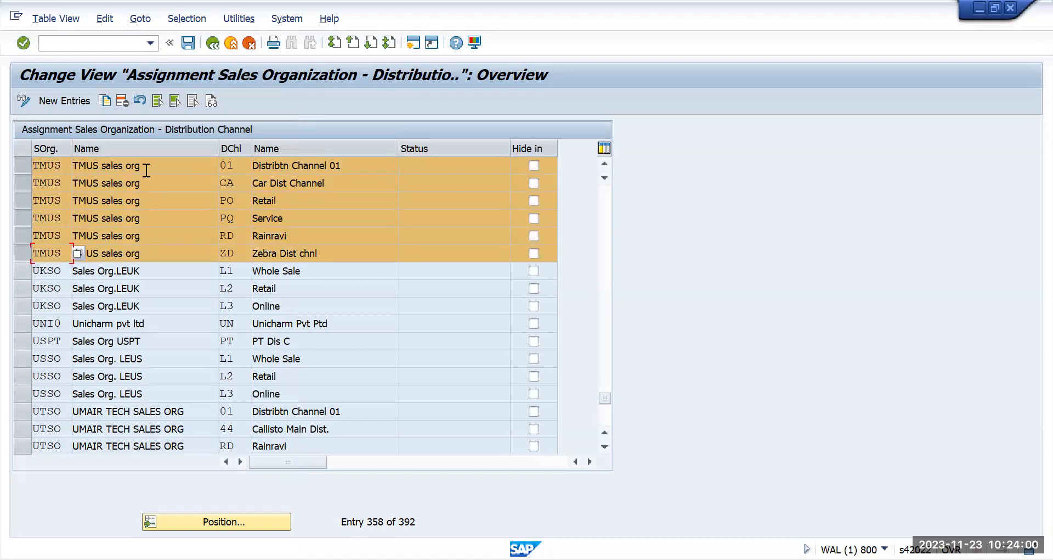
{"action": "scroll", "coordinate": [146, 170], "scroll_direction": "up", "scroll_amount": 1}
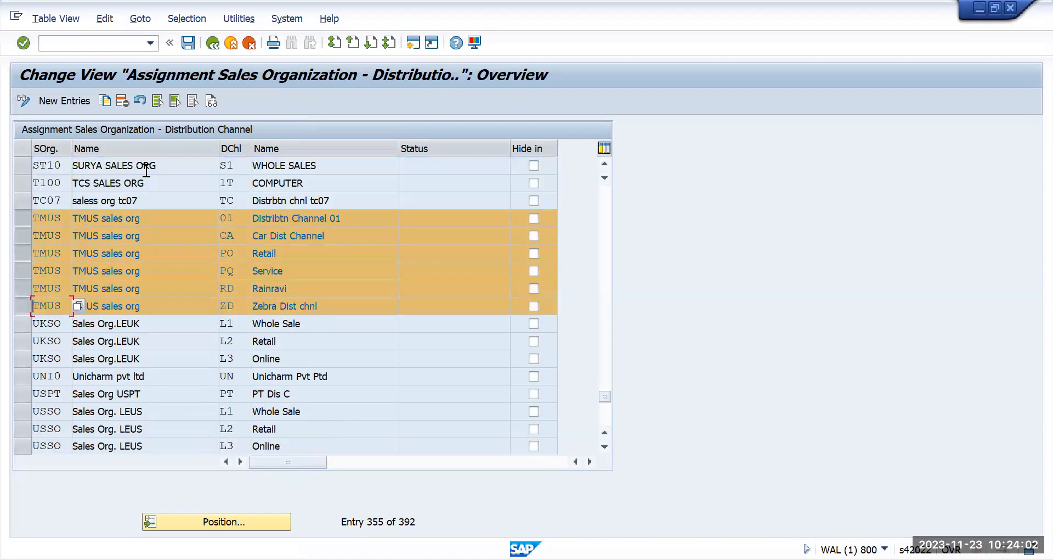
{"action": "left_click", "coordinate": [122, 101]}
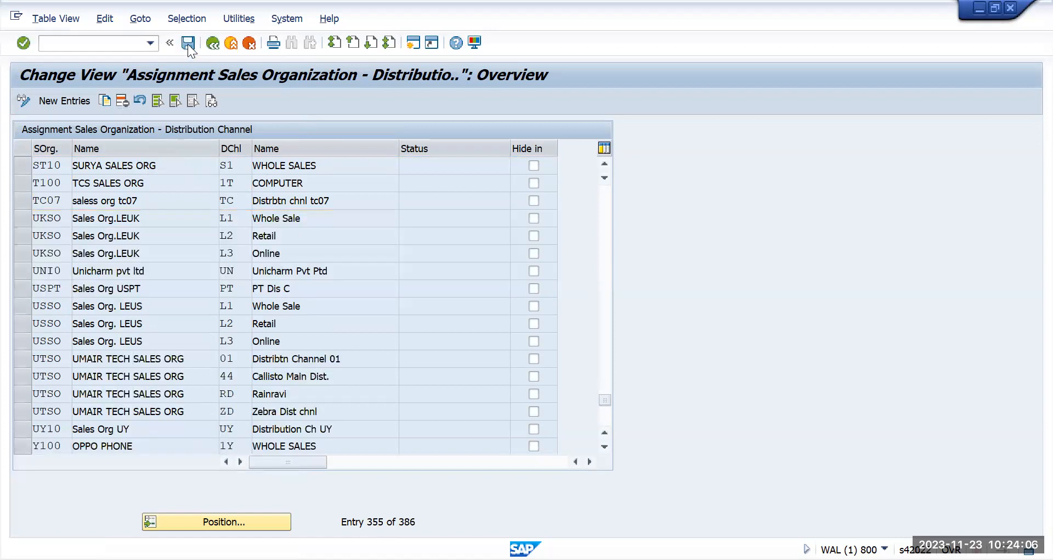
{"action": "left_click", "coordinate": [188, 44]}
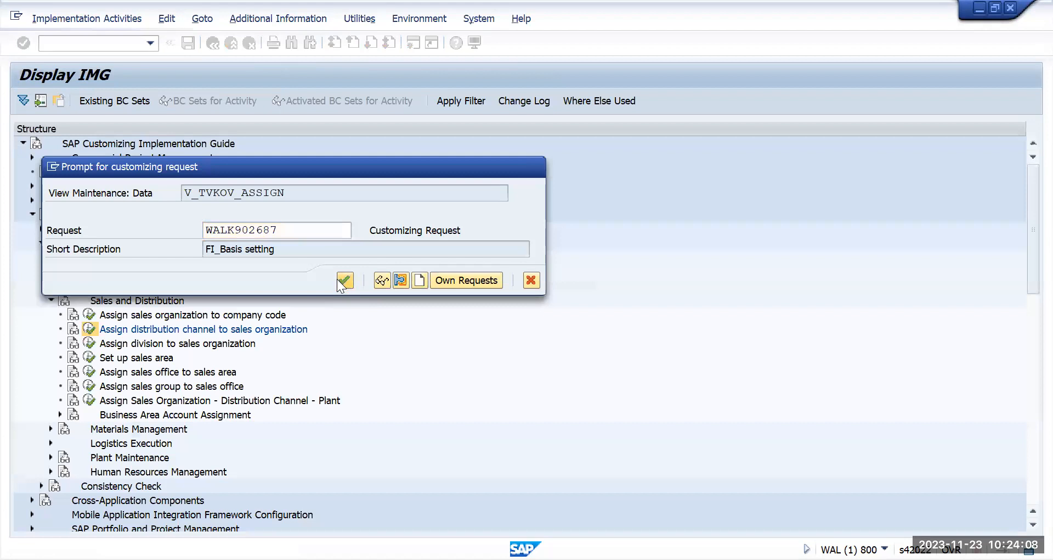
{"action": "key", "text": "Return"}
Step: Assign distribution channel TM to sales organization TMUS in a new entry, save it and return to the assignment overview
{"action": "left_click", "coordinate": [74, 102]}
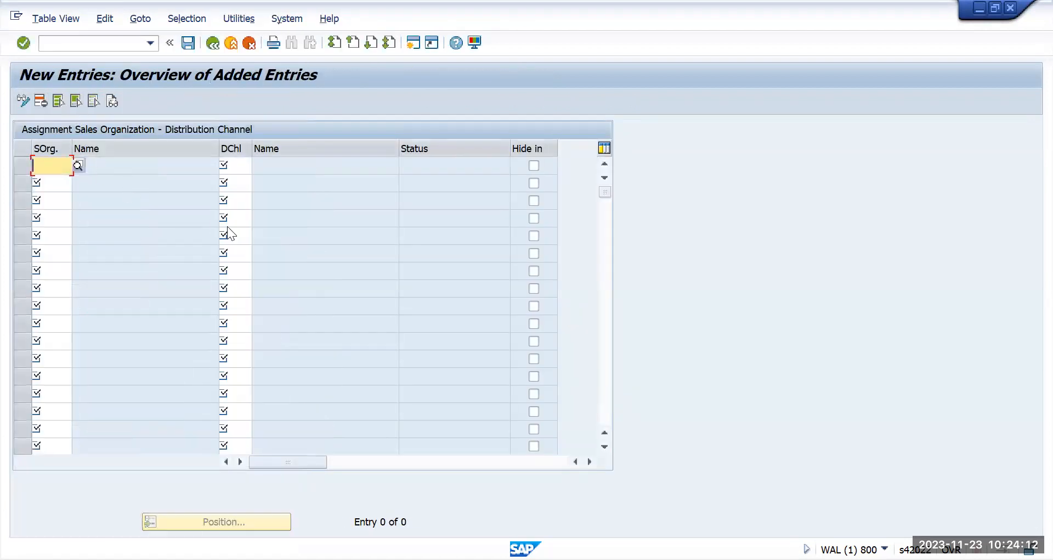
{"action": "type", "text": "tmus"}
{"action": "key", "text": "Tab"}
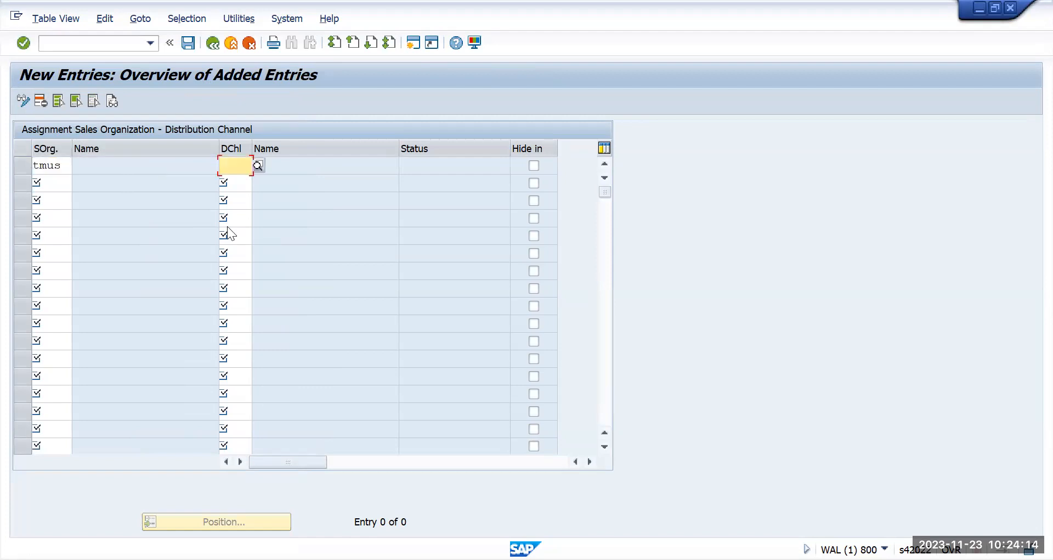
{"action": "type", "text": "tm"}
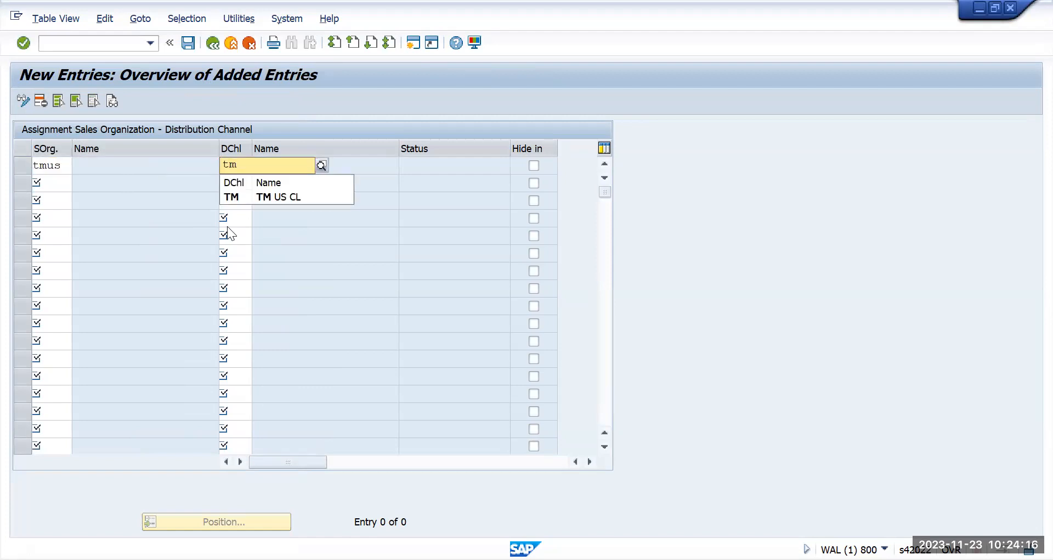
{"action": "left_click", "coordinate": [266, 196]}
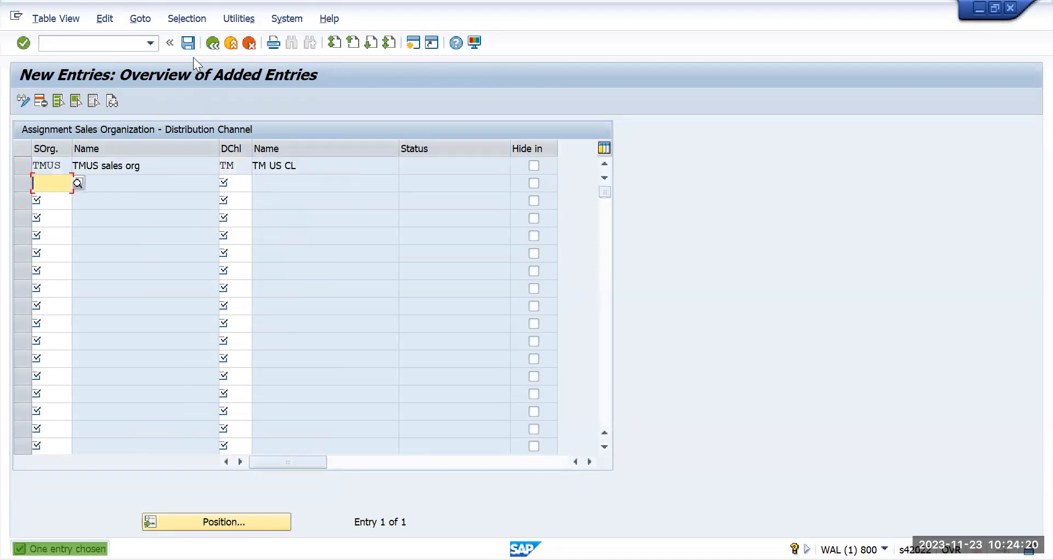
{"action": "left_click", "coordinate": [188, 42]}
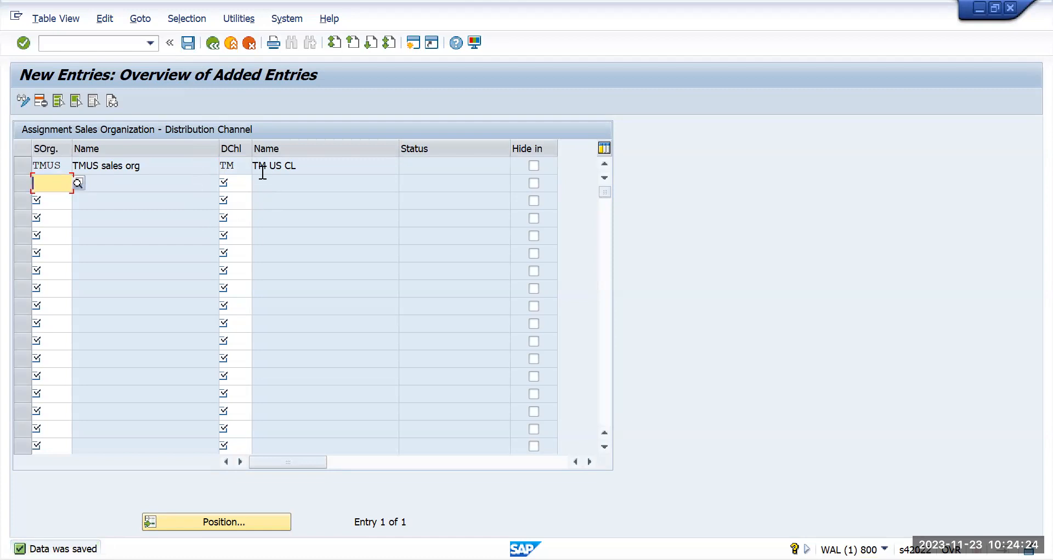
{"action": "left_click_drag", "start_coordinate": [247, 167], "coordinate": [204, 167]}
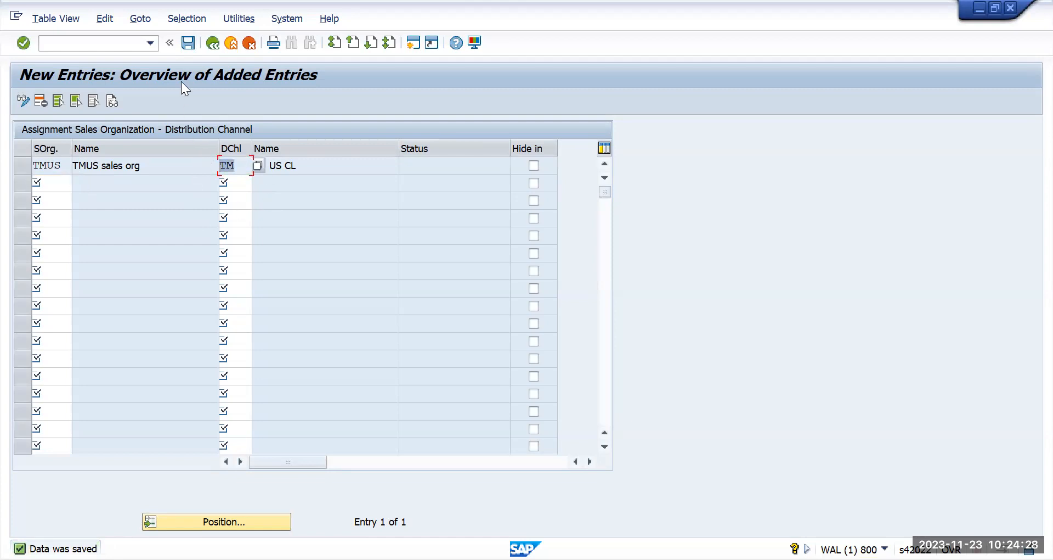
{"action": "left_click", "coordinate": [187, 42]}
{"action": "left_click", "coordinate": [211, 43]}
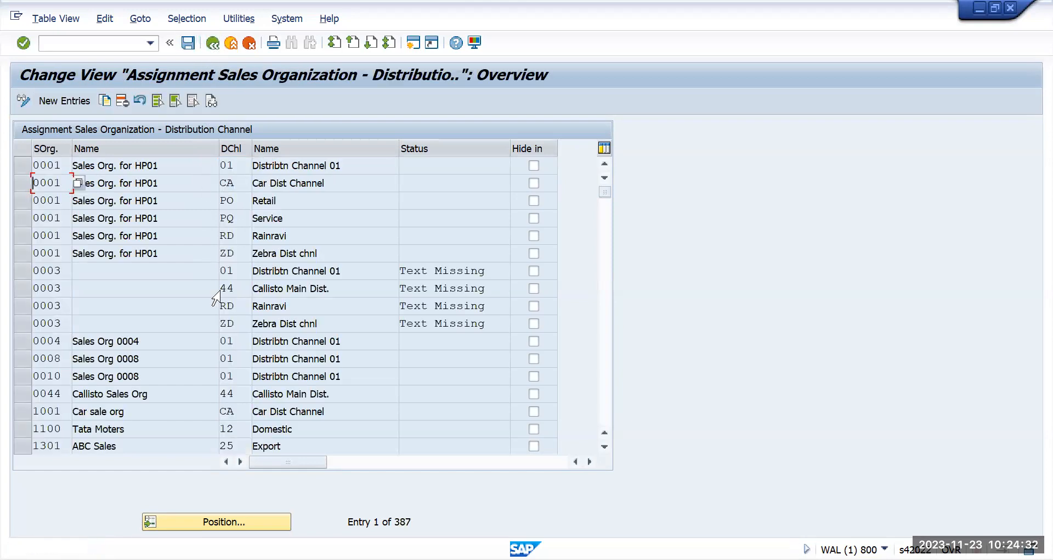
{"action": "key", "text": "alt+Tab"}
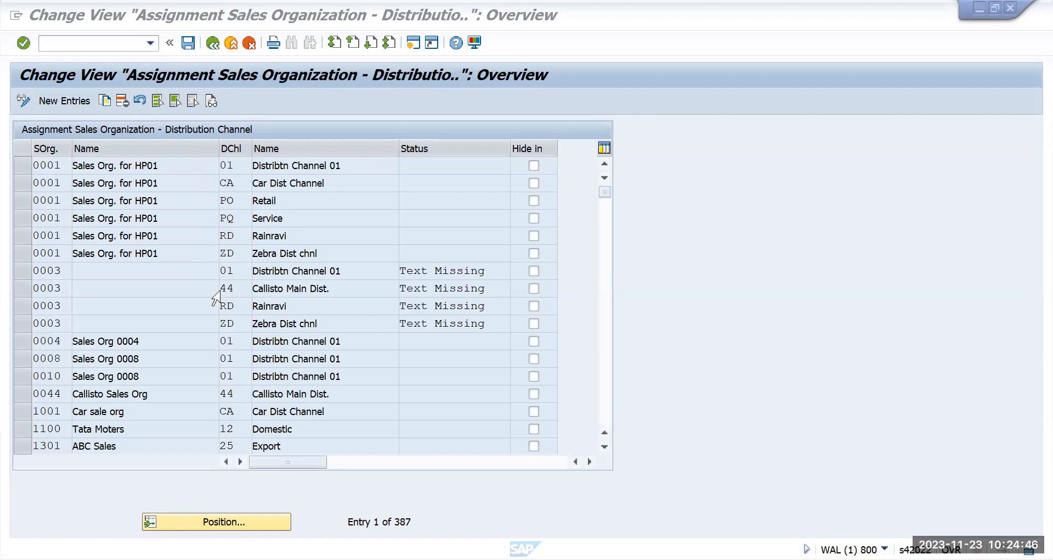
Step: Save the distribution channel assignments and open the "Assign division to sales organization" activity under Sales and Distribution assignment
{"action": "left_click", "coordinate": [188, 43]}
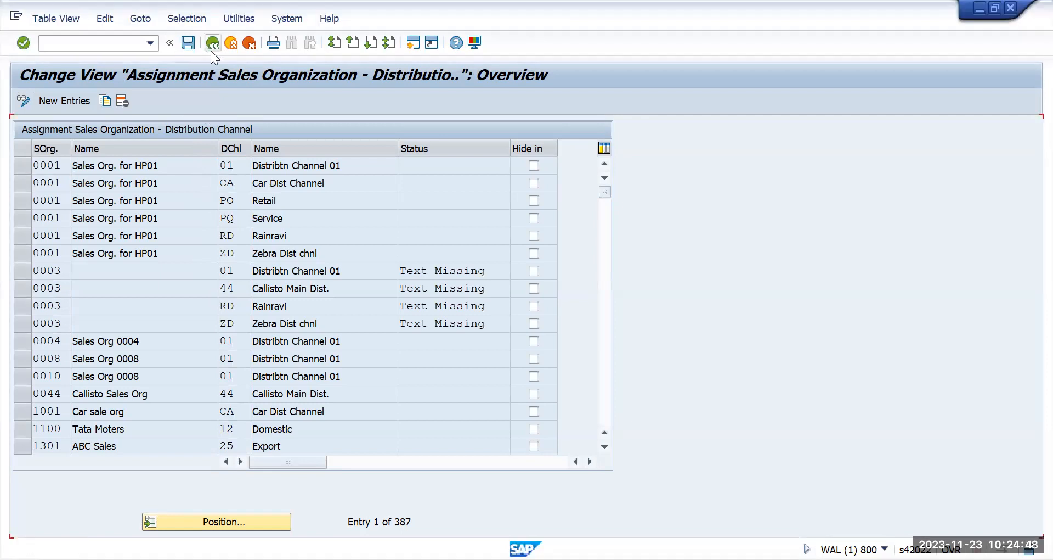
{"action": "left_click", "coordinate": [213, 43]}
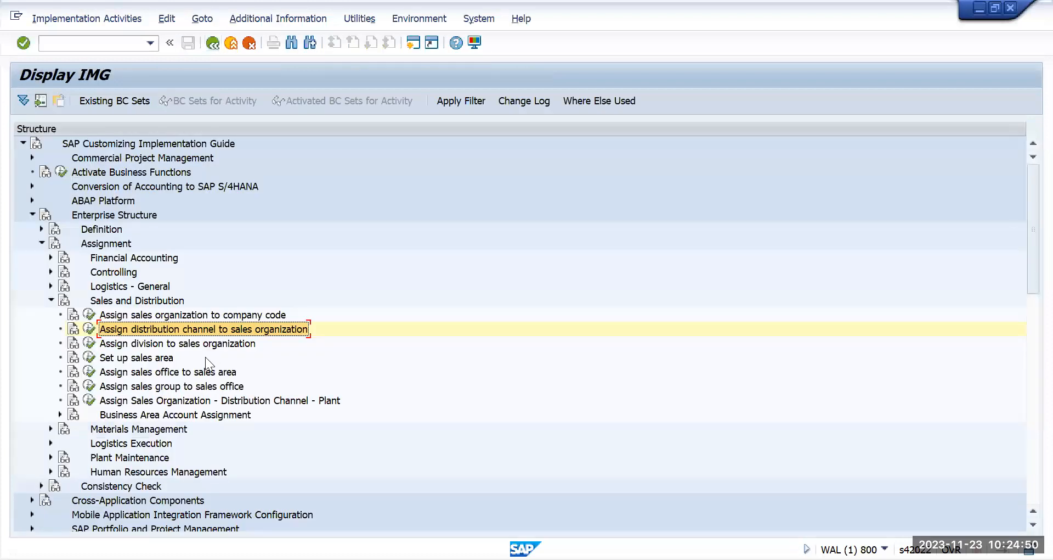
{"action": "left_click", "coordinate": [194, 345]}
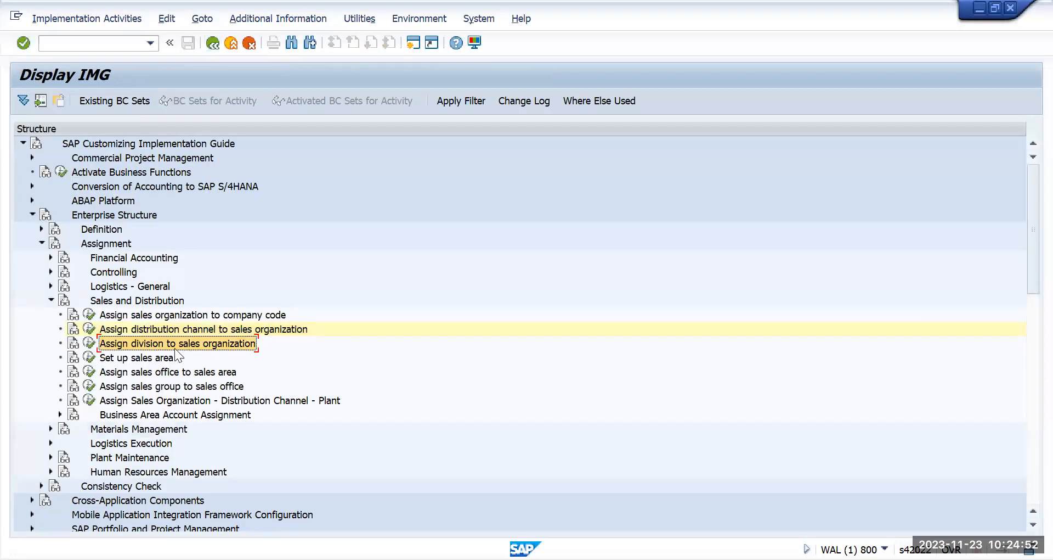
{"action": "left_click", "coordinate": [90, 340]}
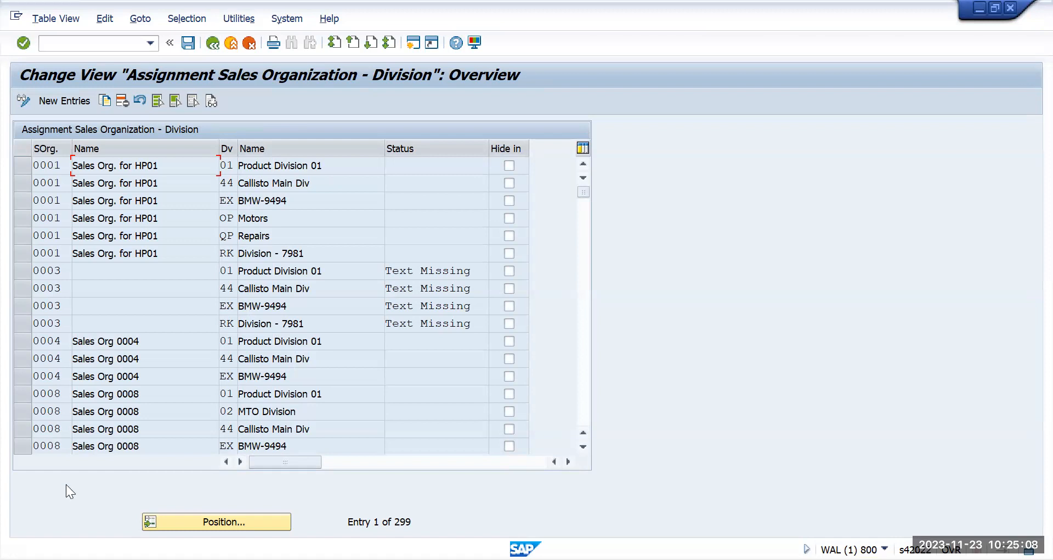
Step: Position the sales organization–division assignment list at sales organization TMUS
{"action": "left_click", "coordinate": [225, 522]}
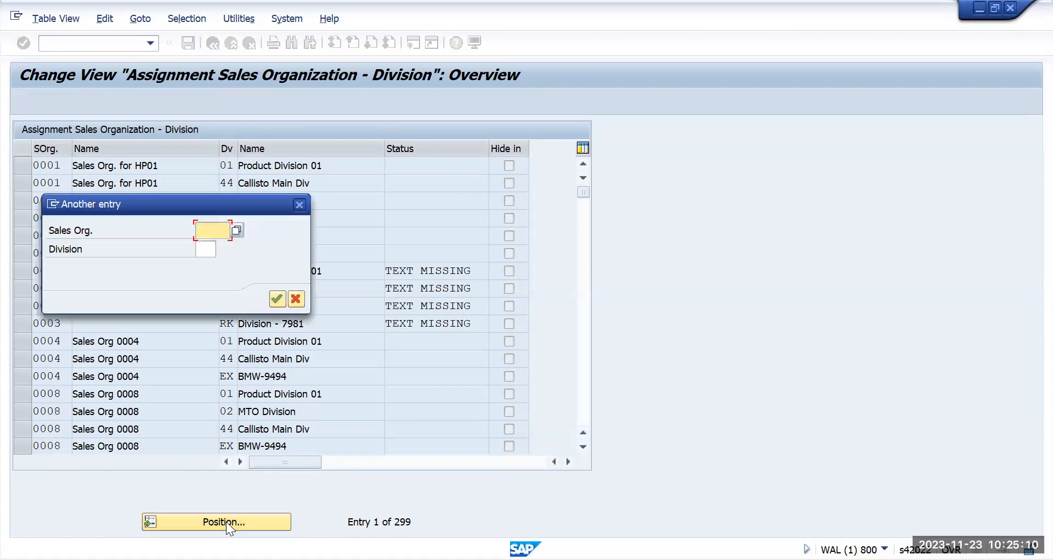
{"action": "type", "text": "tm"}
{"action": "type", "text": "us"}
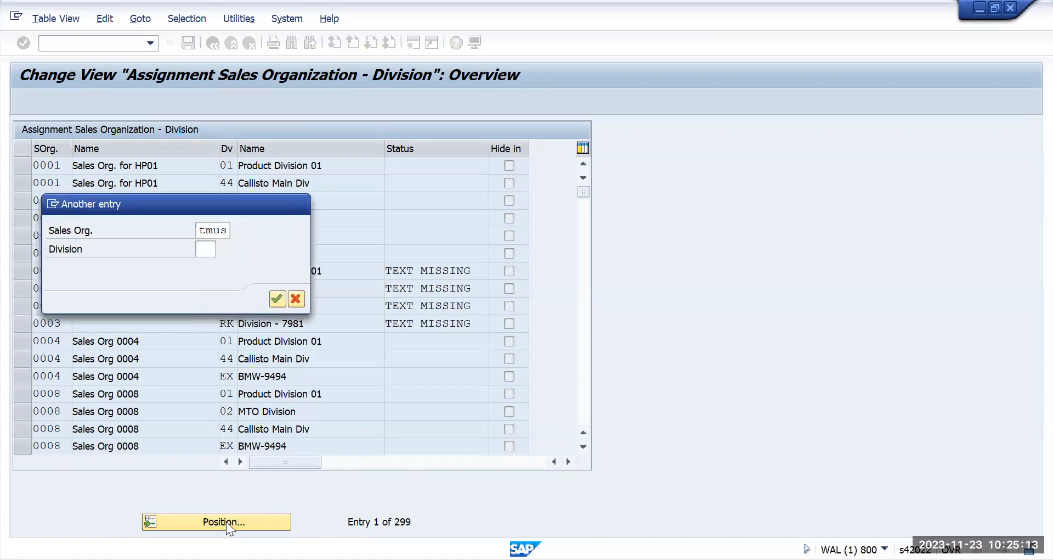
{"action": "key", "text": "Return"}
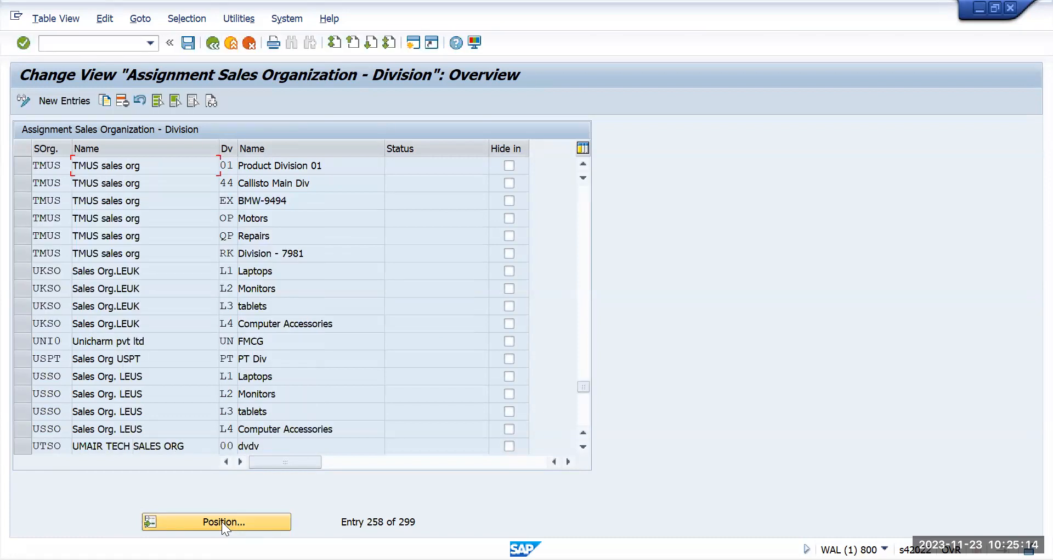
Step: Delete the TMUS division assignments 01, 44, EX, OP, QP and RK, and save the change
{"action": "left_click", "coordinate": [20, 170]}
{"action": "left_click", "coordinate": [20, 182]}
{"action": "left_click", "coordinate": [21, 202]}
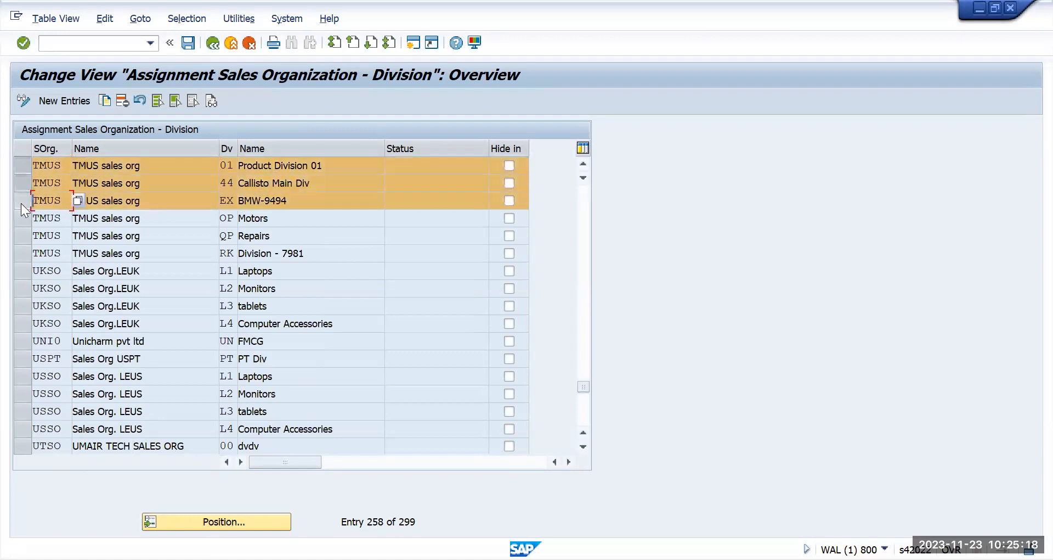
{"action": "left_click", "coordinate": [24, 218]}
{"action": "left_click", "coordinate": [26, 234]}
{"action": "left_click", "coordinate": [26, 253]}
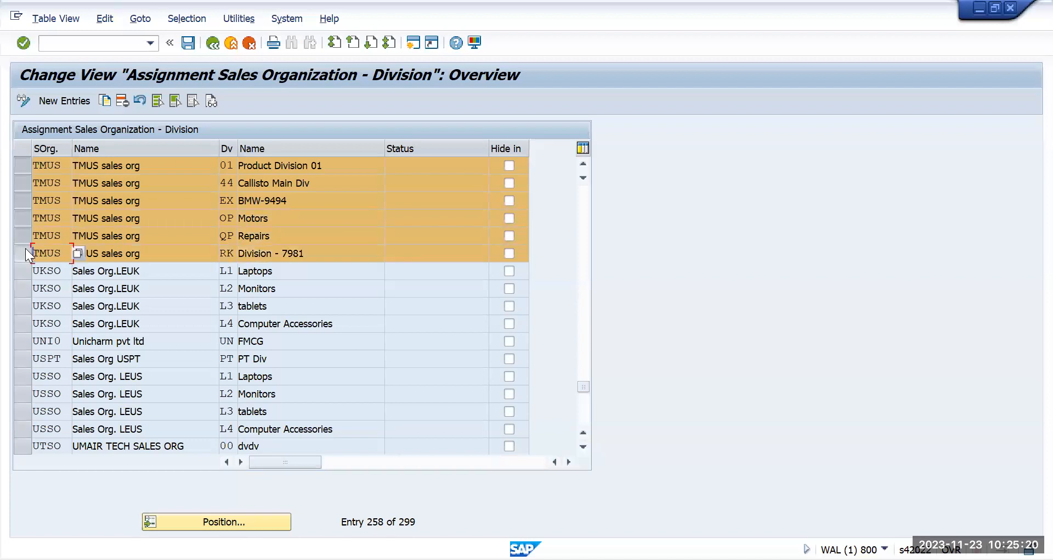
{"action": "left_click", "coordinate": [121, 100]}
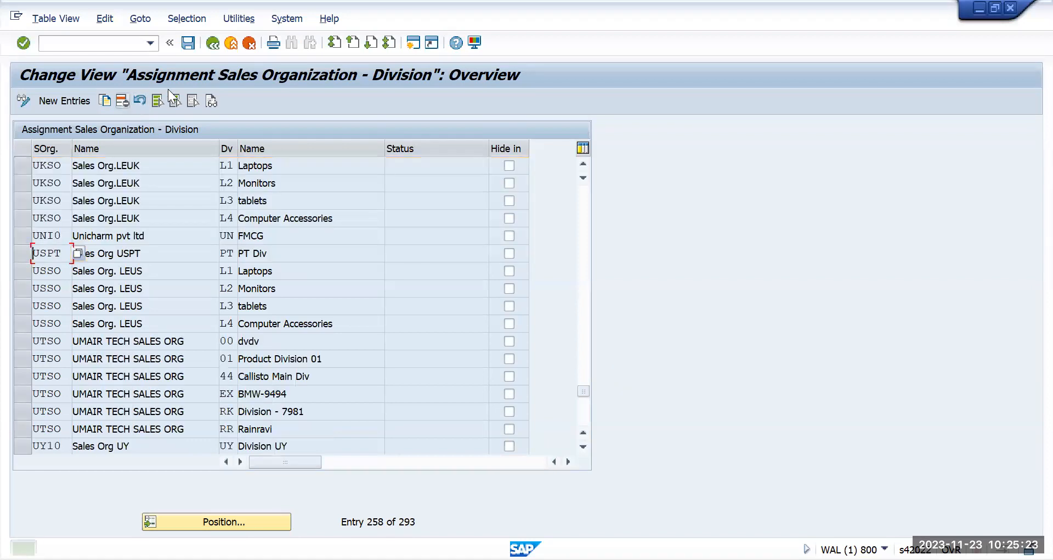
{"action": "left_click", "coordinate": [187, 43]}
{"action": "left_click", "coordinate": [344, 280]}
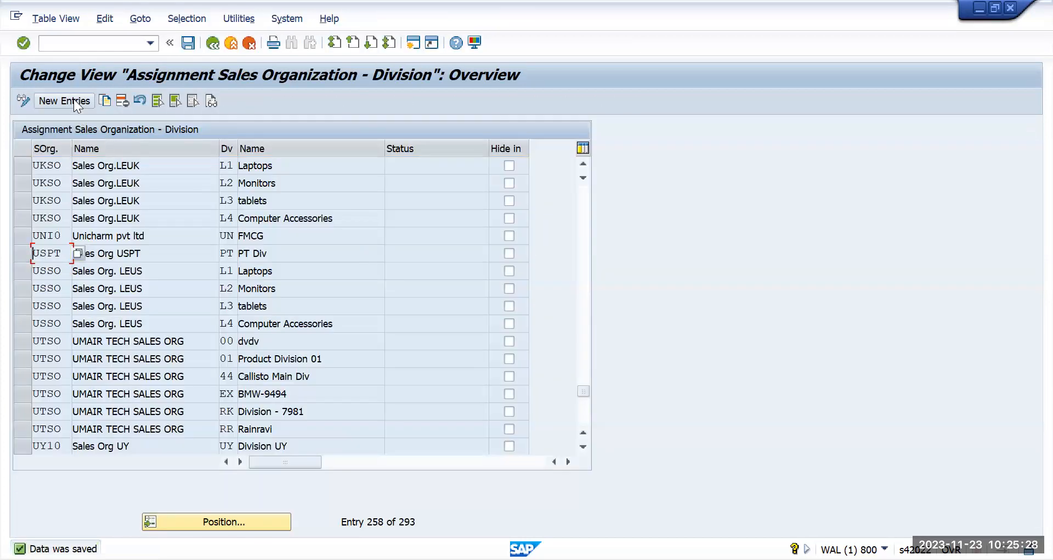
Step: Add a new entry assigning division TM (TM US CA) to sales organization TMUS and save it
{"action": "left_click", "coordinate": [74, 101]}
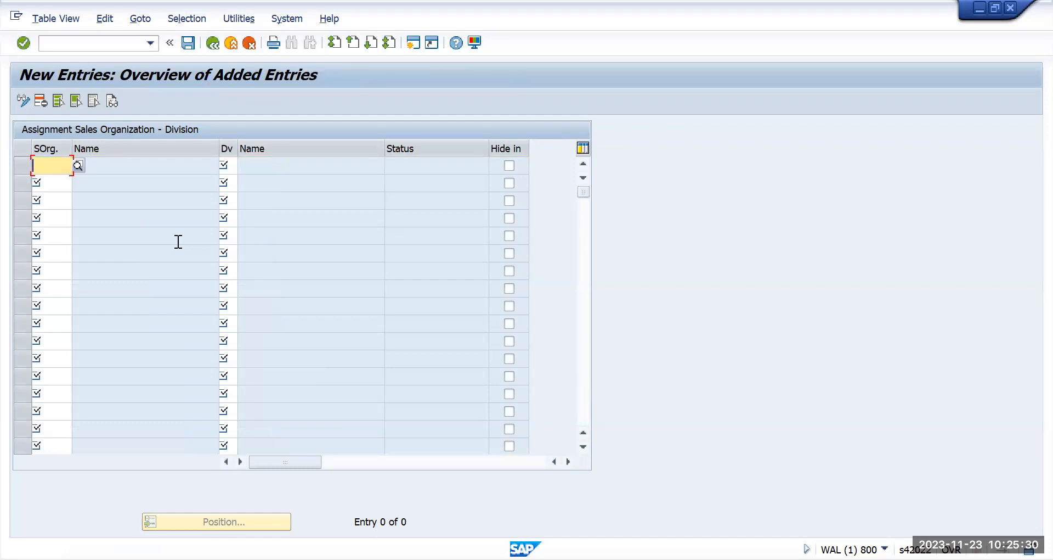
{"action": "type", "text": "tmus"}
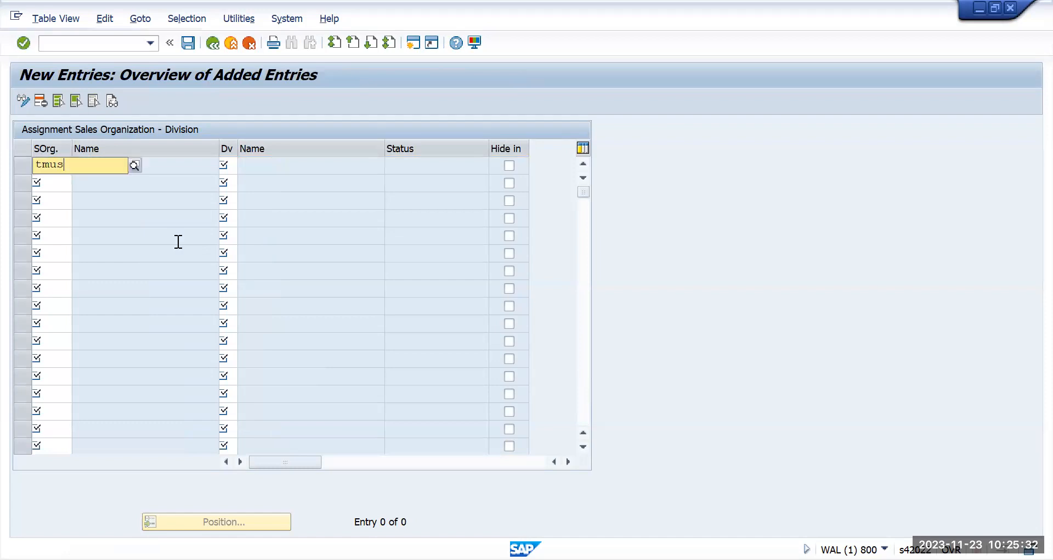
{"action": "key", "text": "Tab"}
{"action": "left_click", "coordinate": [245, 165]}
{"action": "scroll", "coordinate": [160, 270], "scroll_direction": "down", "scroll_amount": 15}
{"action": "scroll", "coordinate": [160, 270], "scroll_direction": "down", "scroll_amount": 20}
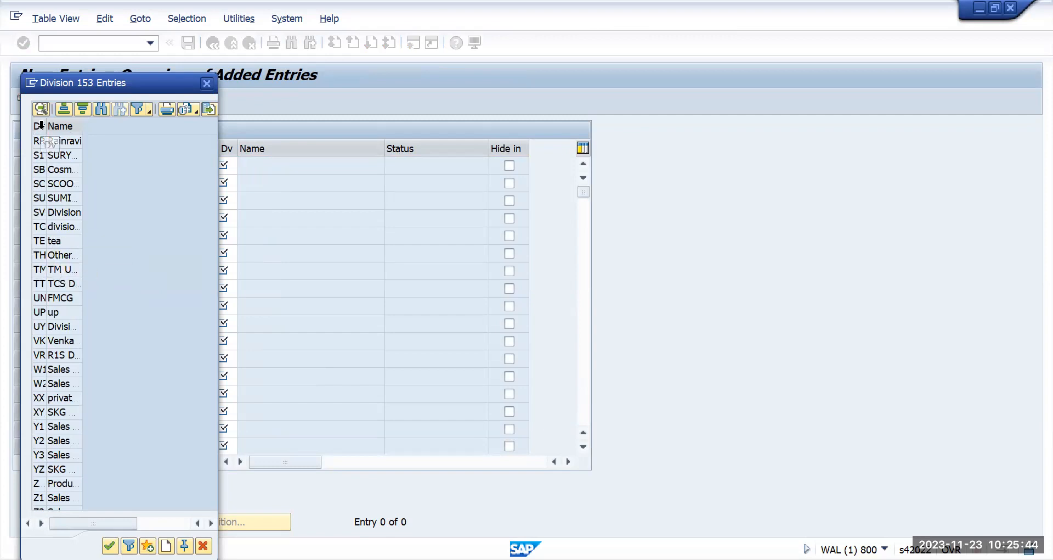
{"action": "left_click_drag", "start_coordinate": [46, 129], "coordinate": [72, 130]}
{"action": "left_click", "coordinate": [67, 269]}
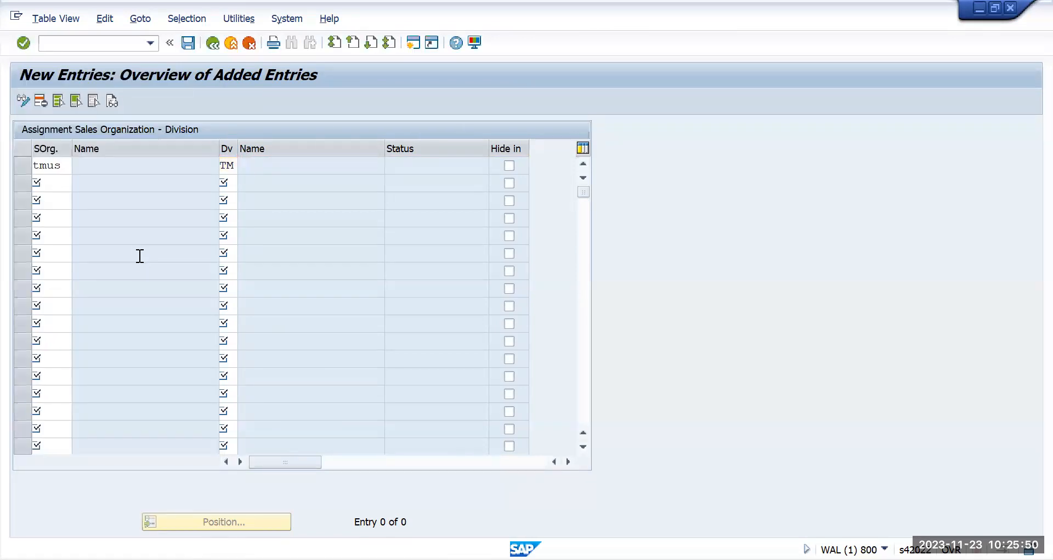
{"action": "key", "text": "Return"}
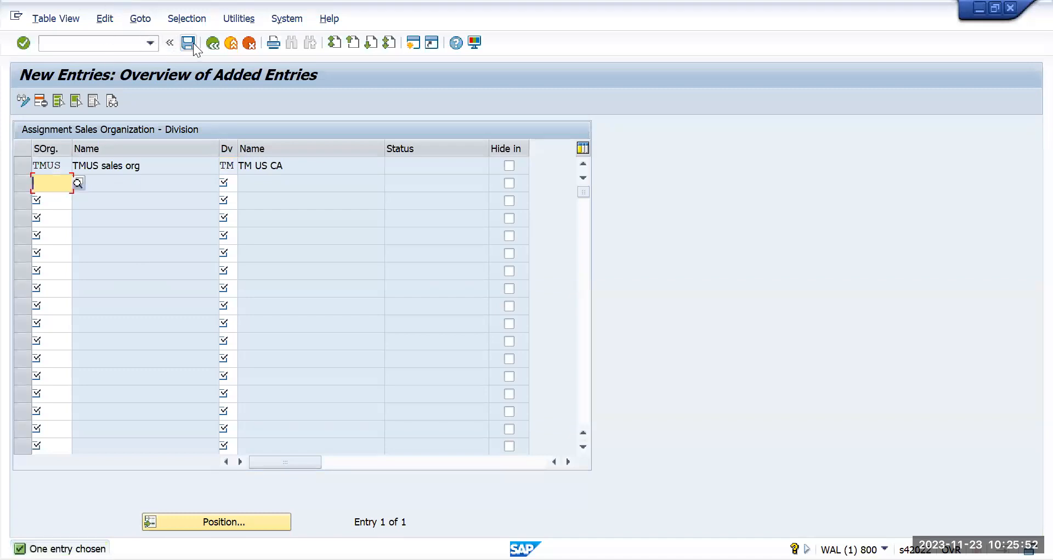
{"action": "left_click", "coordinate": [191, 44]}
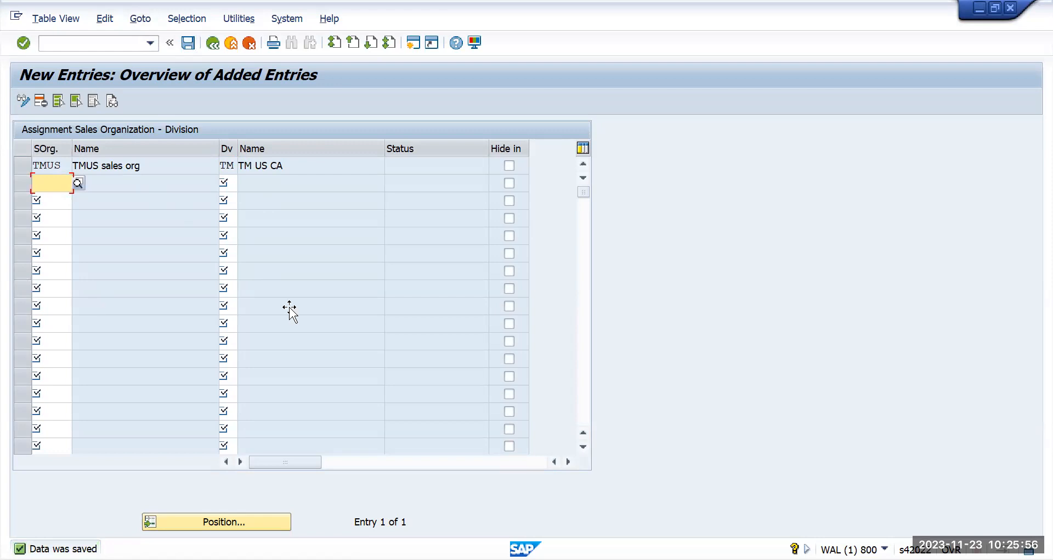
{"action": "key", "text": "alt+Tab"}
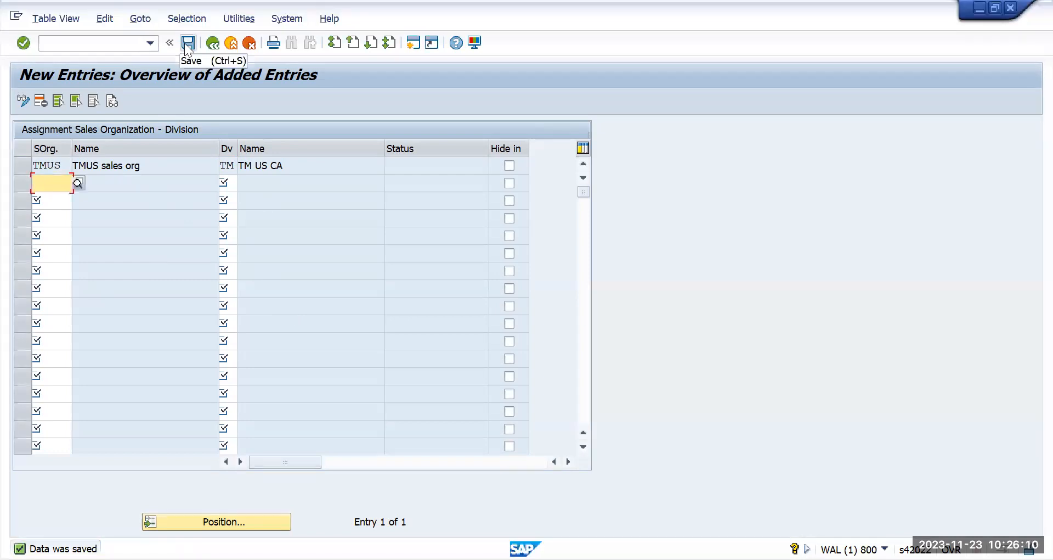
Step: Return to the implementation guide and open the "Set up sales area" activity under Sales and Distribution assignment
{"action": "left_click", "coordinate": [212, 45]}
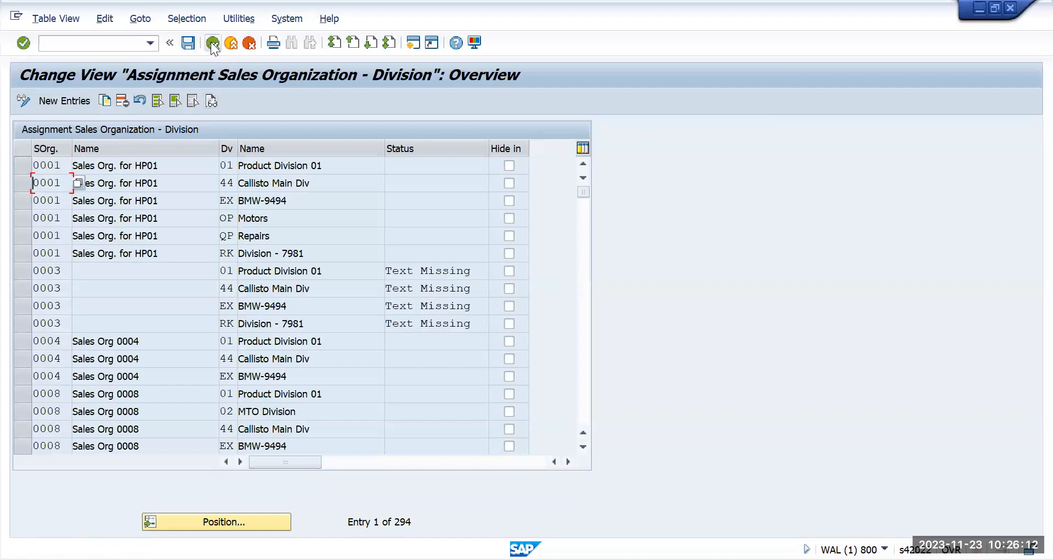
{"action": "left_click", "coordinate": [212, 44]}
{"action": "left_click", "coordinate": [152, 359]}
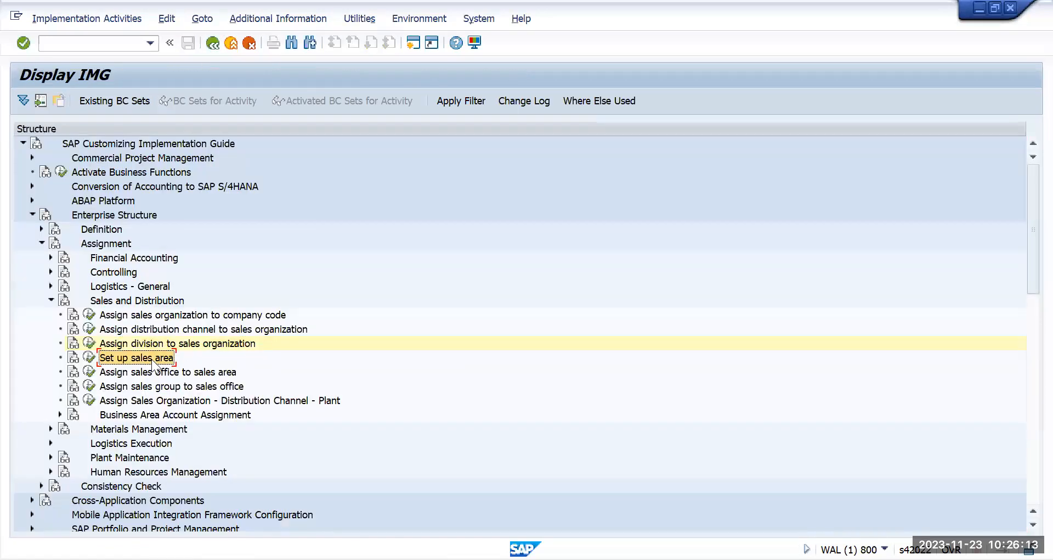
{"action": "left_click", "coordinate": [90, 357]}
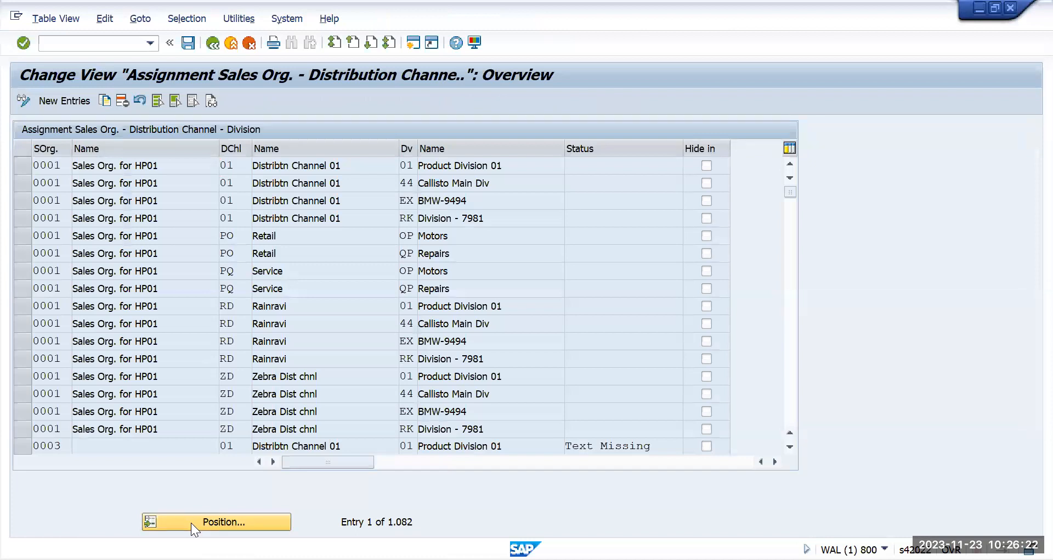
Step: Position the sales area list at the entries of sales organization TMUS
{"action": "left_click", "coordinate": [193, 524]}
{"action": "type", "text": "tmus"}
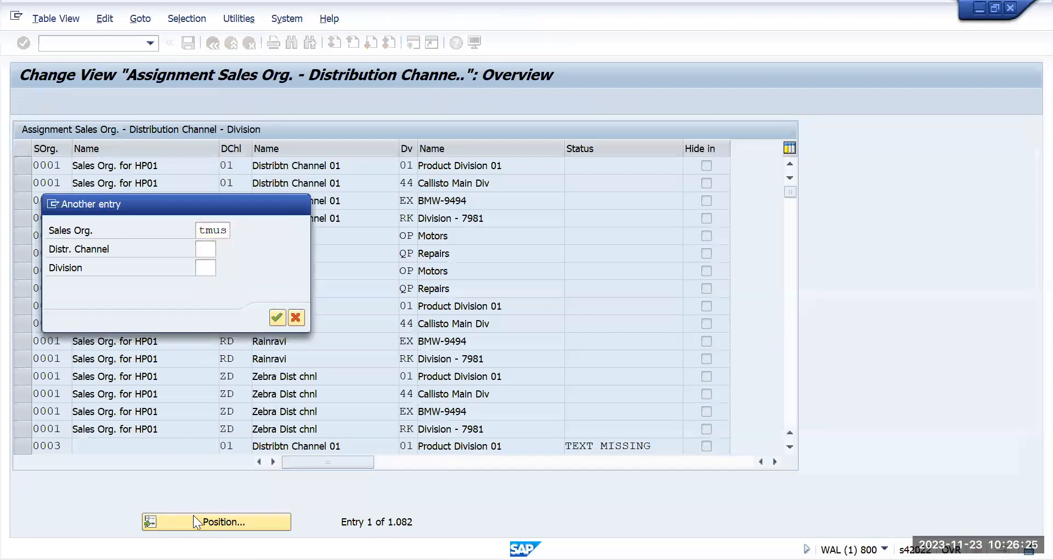
{"action": "key", "text": "Return"}
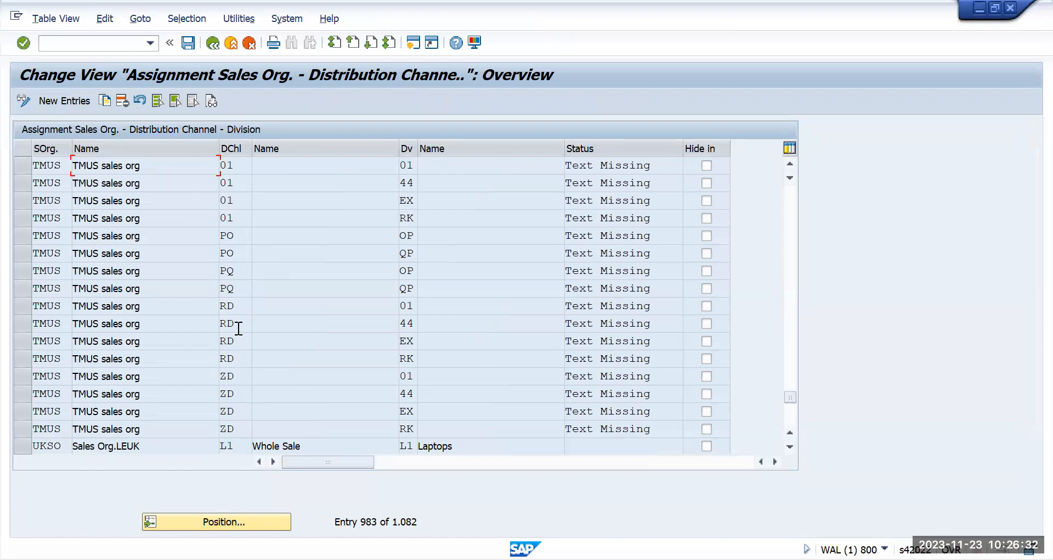
Step: Examine the TMUS sales areas of distribution channel RD with divisions 01, 44 and EX, widening the division column
{"action": "left_click", "coordinate": [19, 294]}
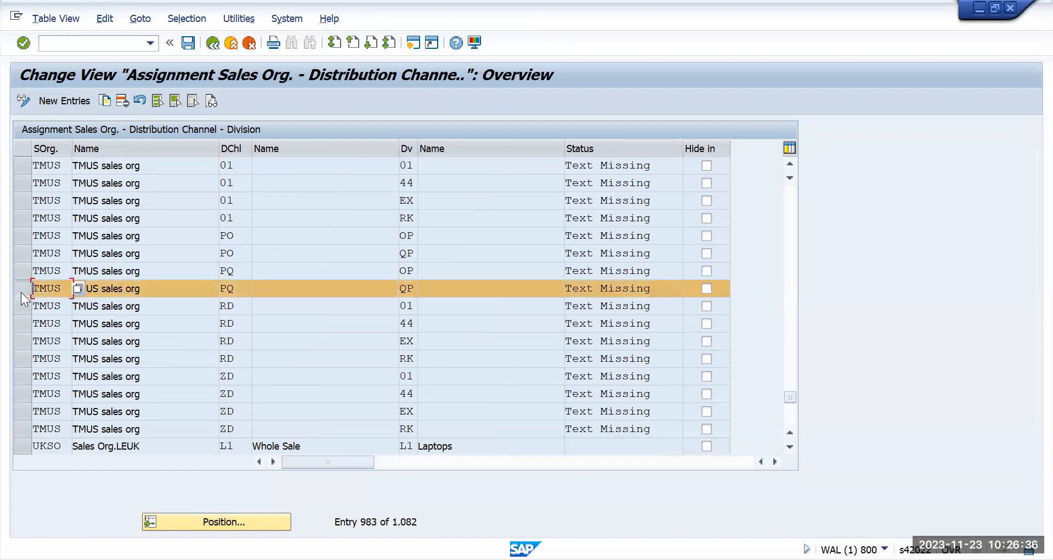
{"action": "left_click", "coordinate": [17, 305]}
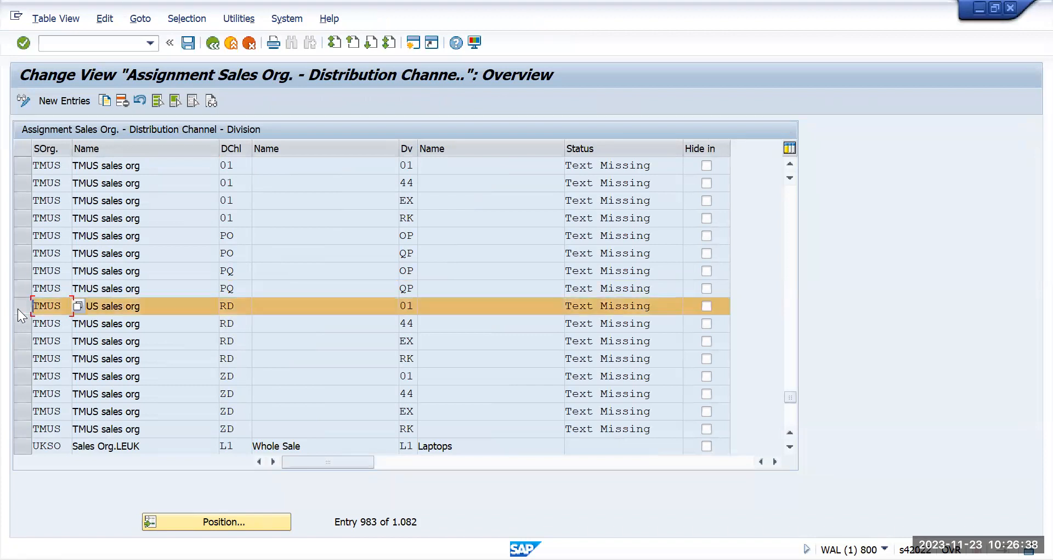
{"action": "left_click", "coordinate": [18, 323], "text": "ctrl"}
{"action": "left_click", "coordinate": [19, 339], "text": "ctrl"}
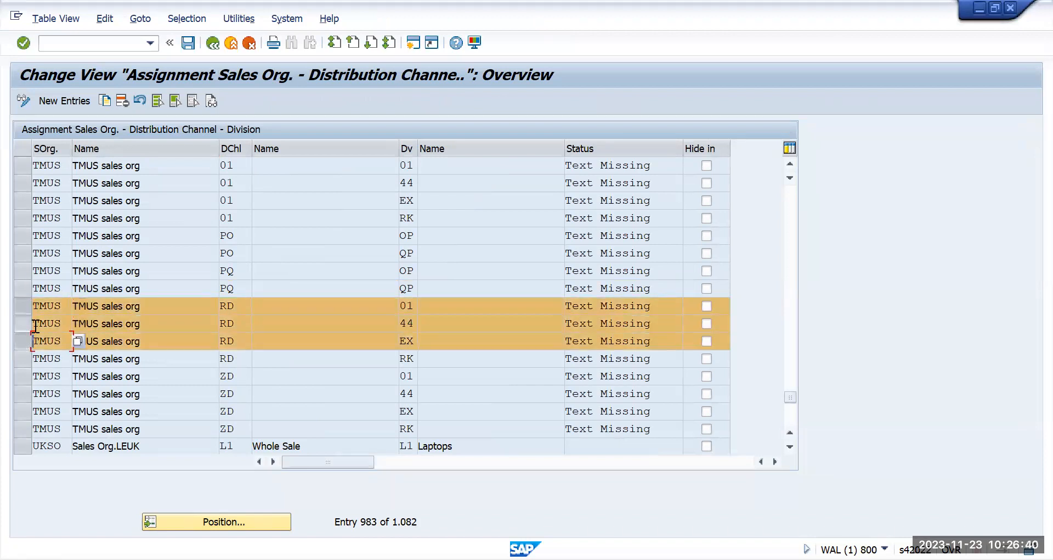
{"action": "left_click", "coordinate": [241, 305]}
{"action": "left_click_drag", "start_coordinate": [240, 305], "coordinate": [218, 305]}
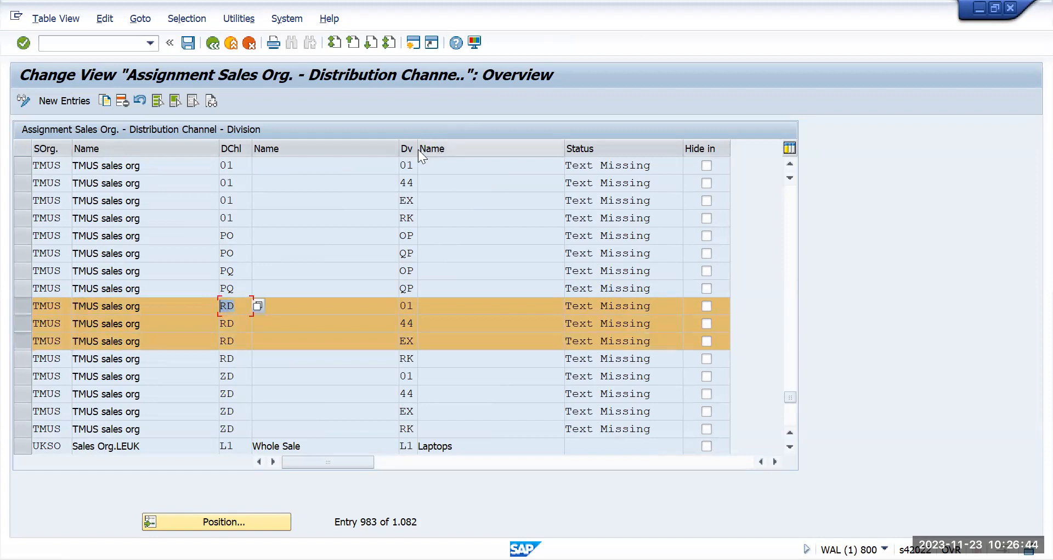
{"action": "left_click_drag", "start_coordinate": [420, 144], "coordinate": [447, 144]}
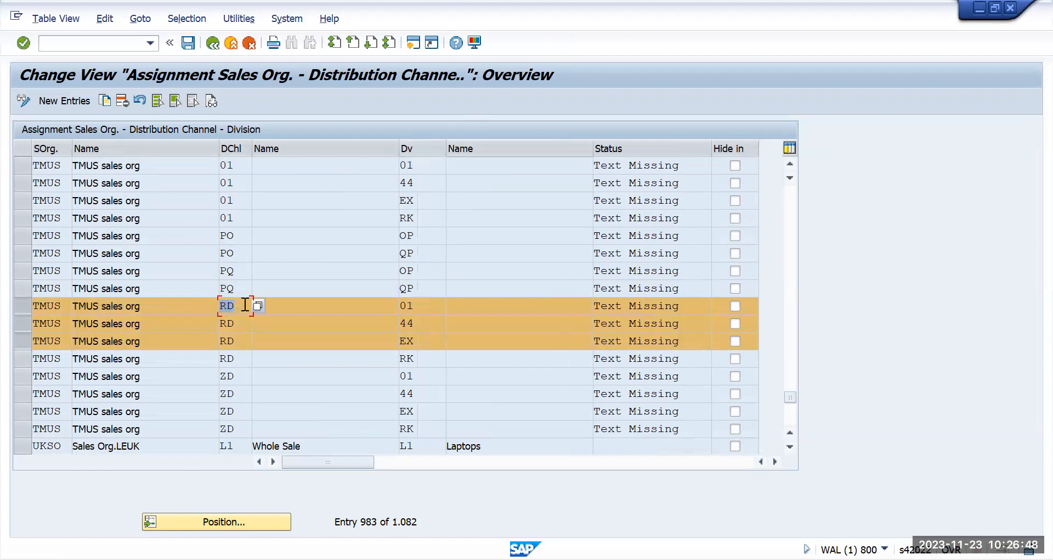
{"action": "left_click_drag", "start_coordinate": [426, 303], "coordinate": [372, 305]}
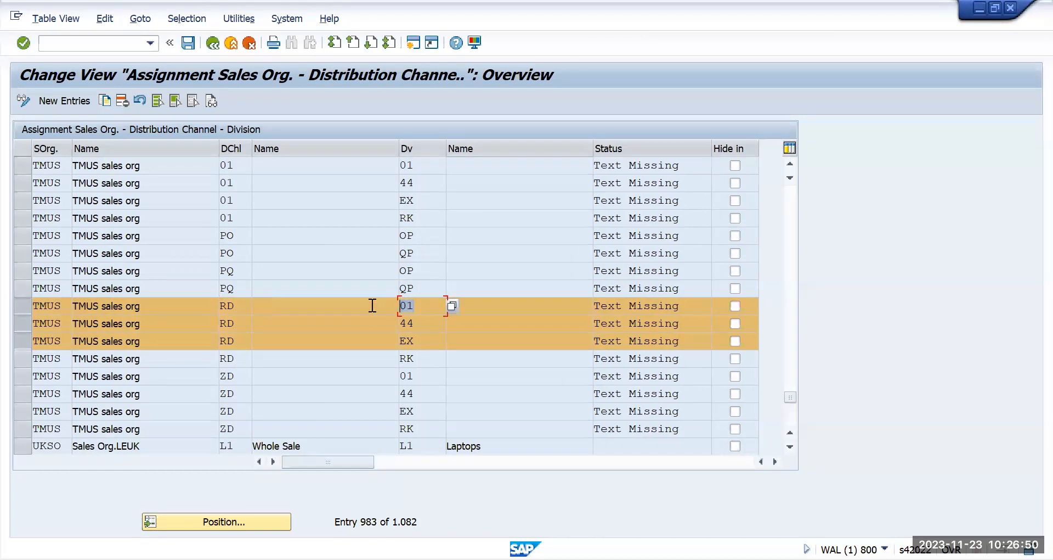
{"action": "left_click_drag", "start_coordinate": [436, 320], "coordinate": [402, 350]}
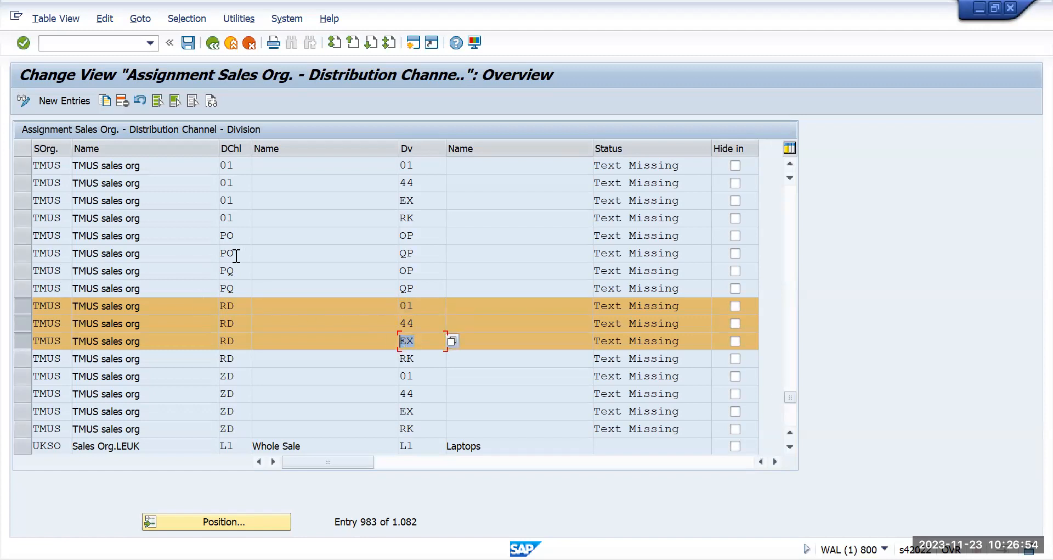
Step: Compare the TMUS sales area PQ with division QP against the sales area RD with division 01
{"action": "left_click_drag", "start_coordinate": [63, 288], "coordinate": [11, 289]}
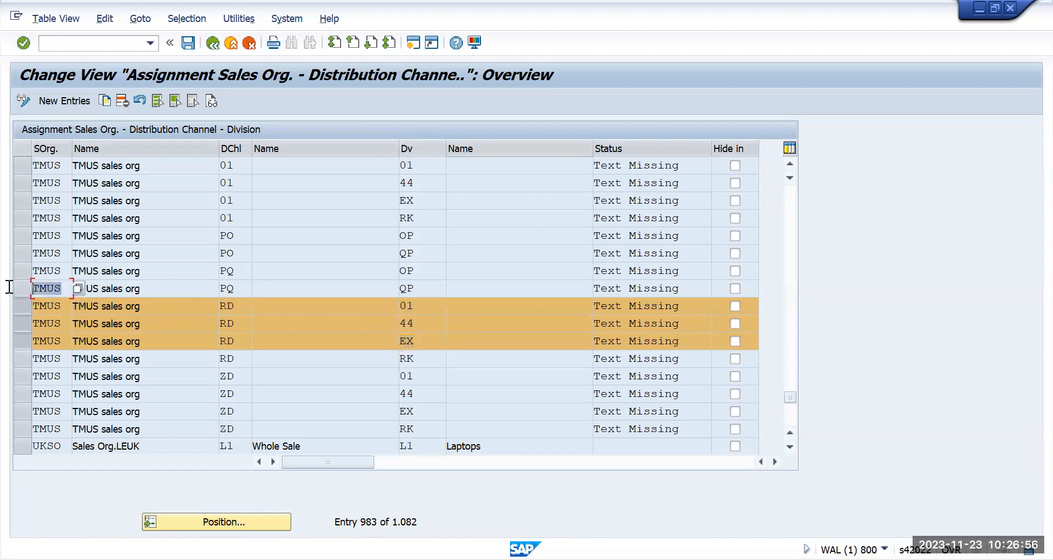
{"action": "key", "text": "Down"}
{"action": "key", "text": "Down"}
{"action": "key", "text": "Down"}
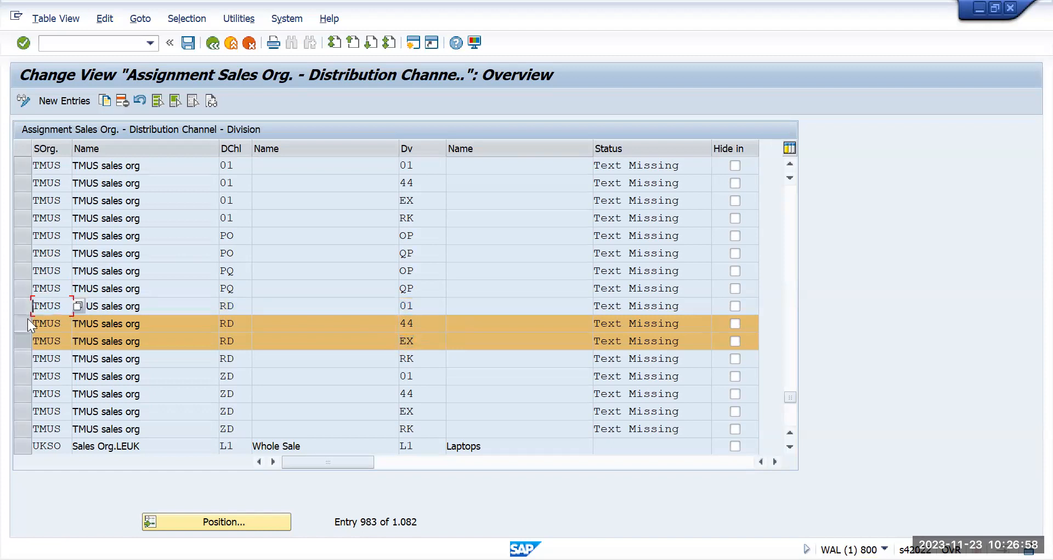
{"action": "left_click", "coordinate": [22, 288]}
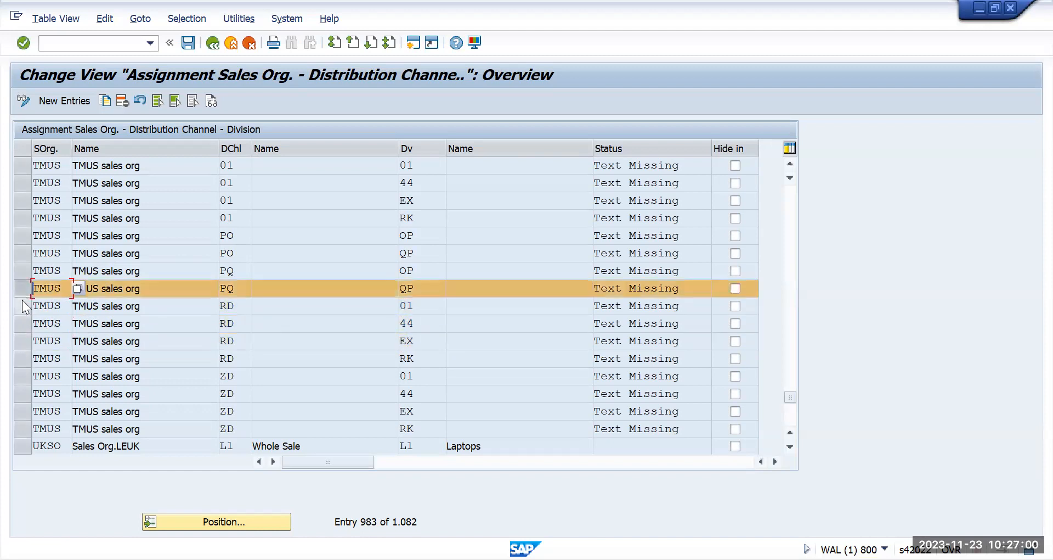
{"action": "left_click", "coordinate": [22, 306], "text": "shift"}
{"action": "left_click", "coordinate": [223, 288]}
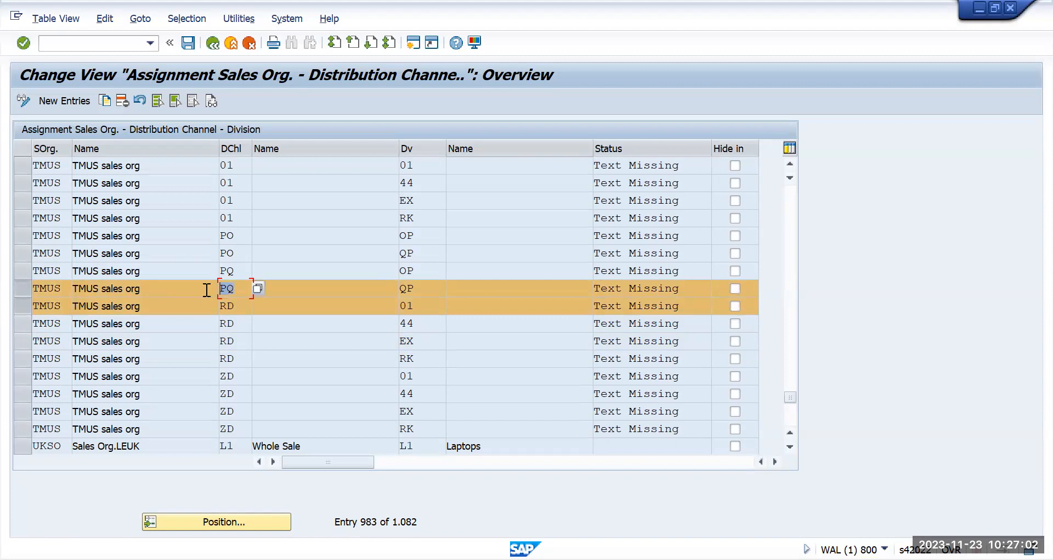
{"action": "left_click_drag", "start_coordinate": [64, 289], "coordinate": [21, 290]}
{"action": "left_click_drag", "start_coordinate": [242, 288], "coordinate": [227, 306]}
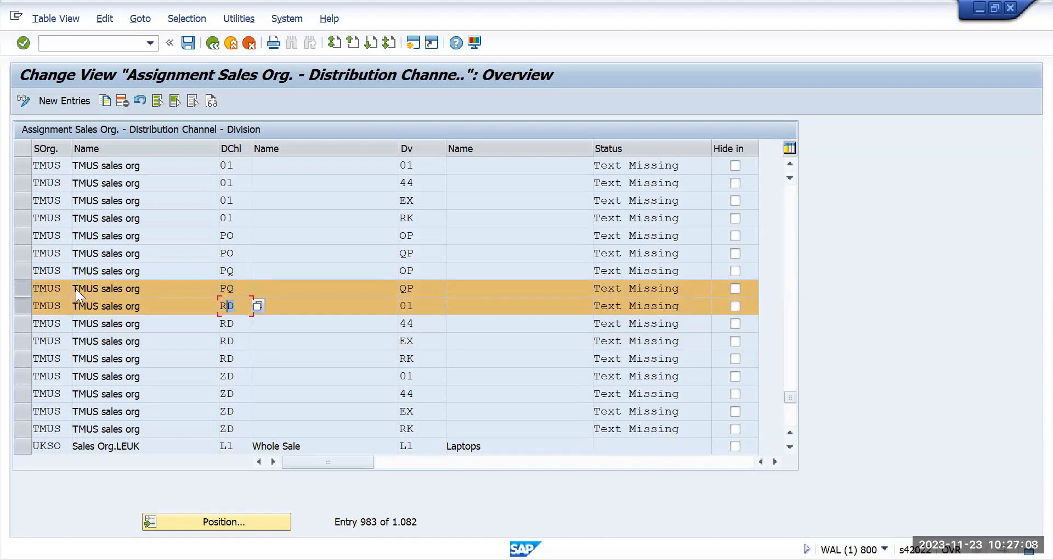
Step: Check the sales organization, distribution channel and division codes of the TMUS sales area PQ with division QP
{"action": "left_click_drag", "start_coordinate": [65, 289], "coordinate": [6, 291]}
{"action": "left_click_drag", "start_coordinate": [245, 289], "coordinate": [198, 291]}
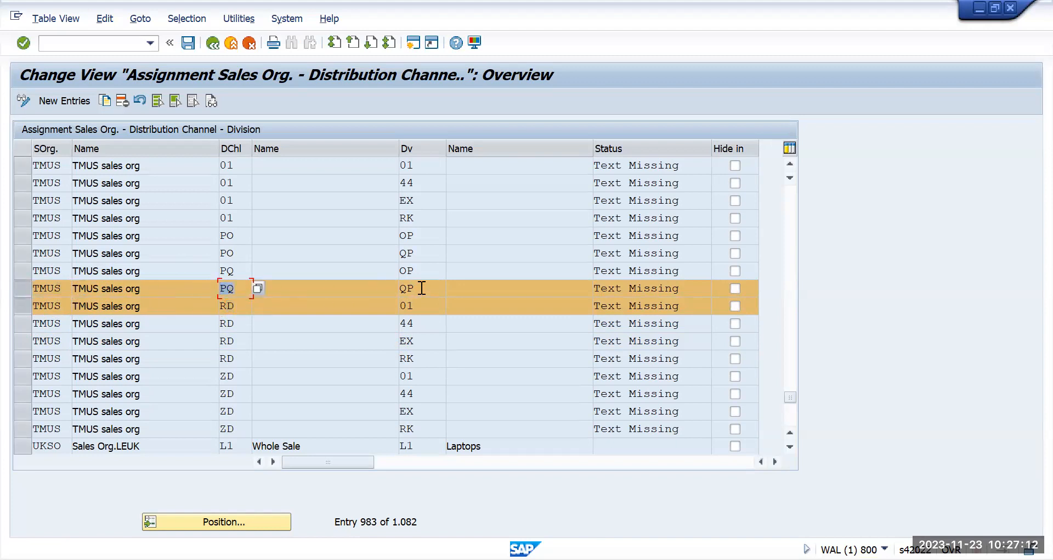
{"action": "key", "text": "Tab"}
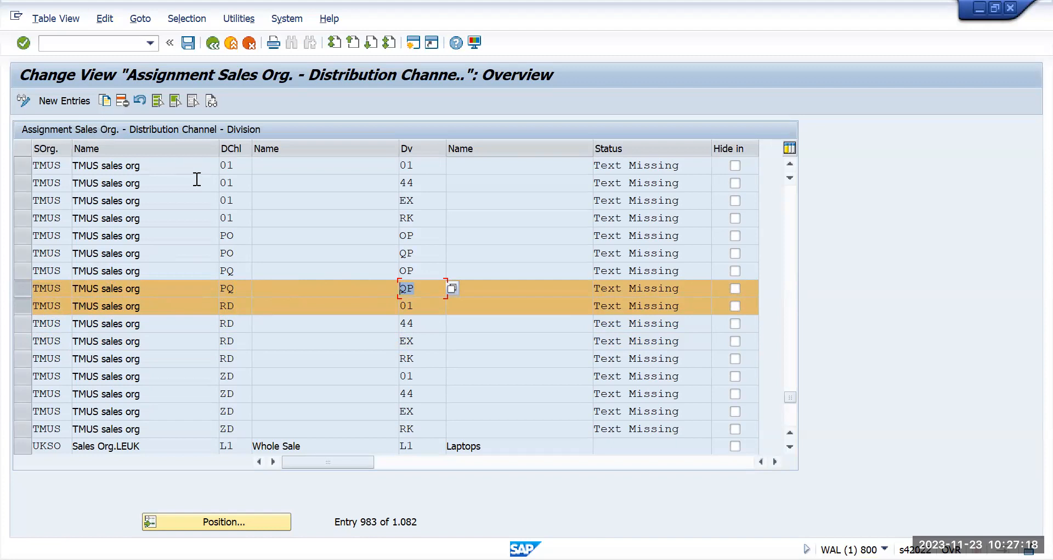
Step: Delete all TMUS sales areas of distribution channels 01, PO, PQ, RD and ZD, and save under the proposed customizing request
{"action": "left_click_drag", "start_coordinate": [19, 165], "coordinate": [22, 279]}
{"action": "left_click_drag", "start_coordinate": [26, 313], "coordinate": [21, 429]}
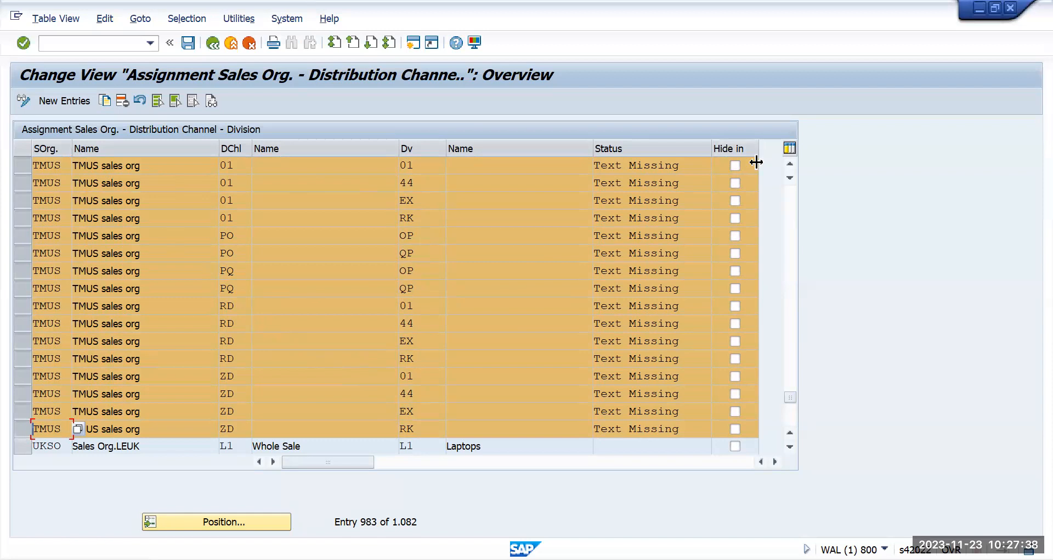
{"action": "left_click", "coordinate": [789, 163]}
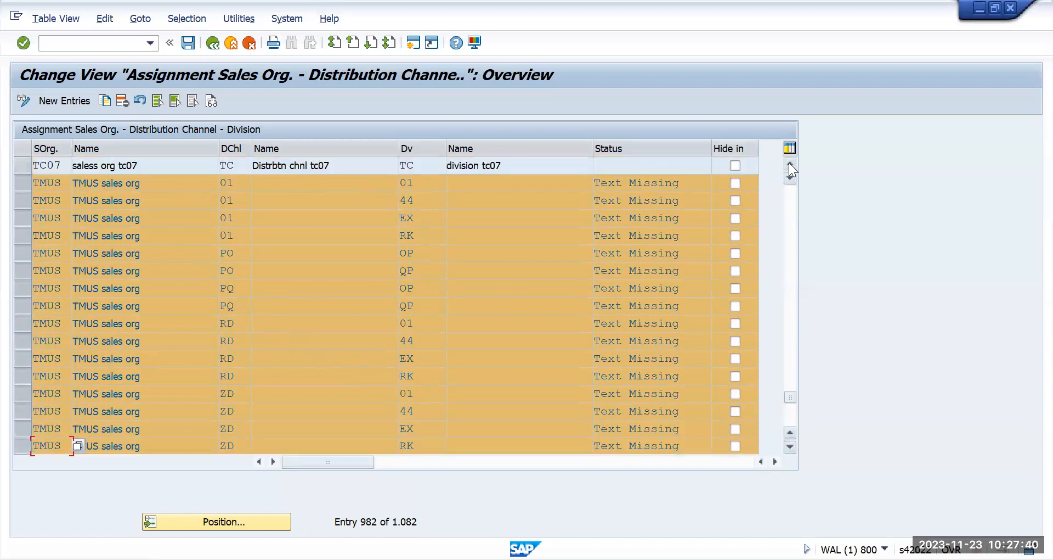
{"action": "left_click", "coordinate": [790, 447]}
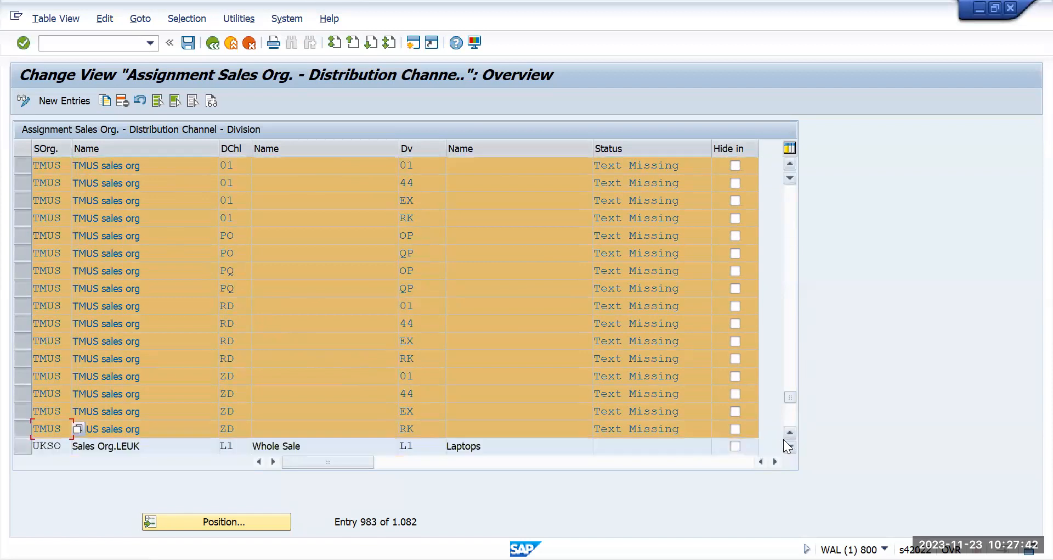
{"action": "left_click", "coordinate": [123, 102]}
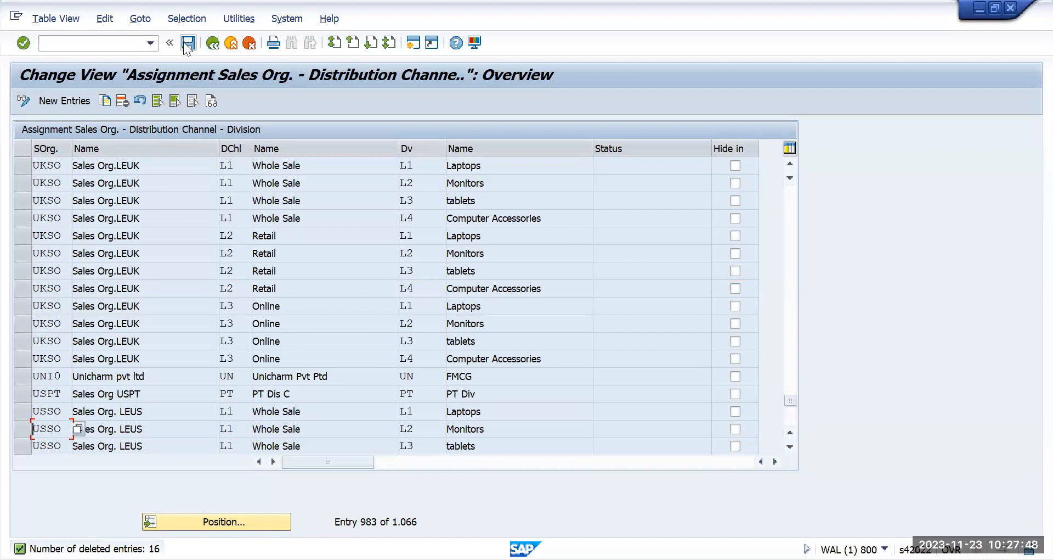
{"action": "left_click", "coordinate": [344, 280]}
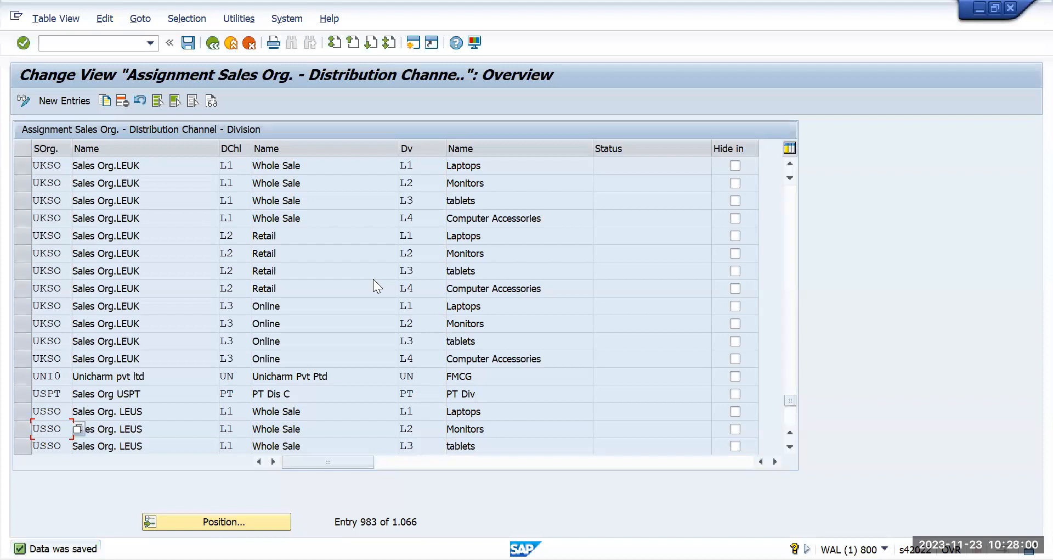
{"action": "left_click", "coordinate": [187, 43]}
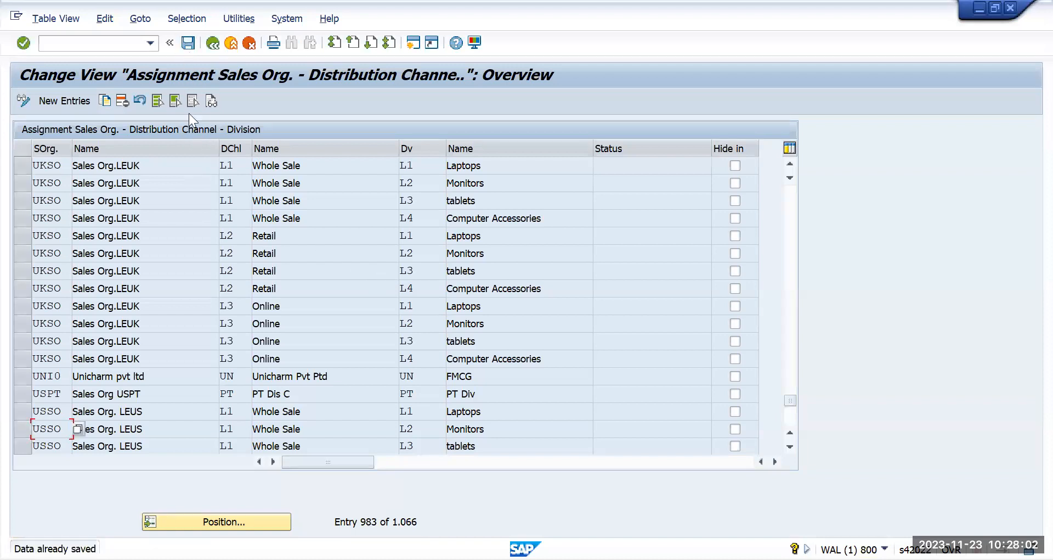
Step: Create a new sales area from sales organization TMUS, distribution channel TM and division TM, and save it
{"action": "left_click", "coordinate": [70, 100]}
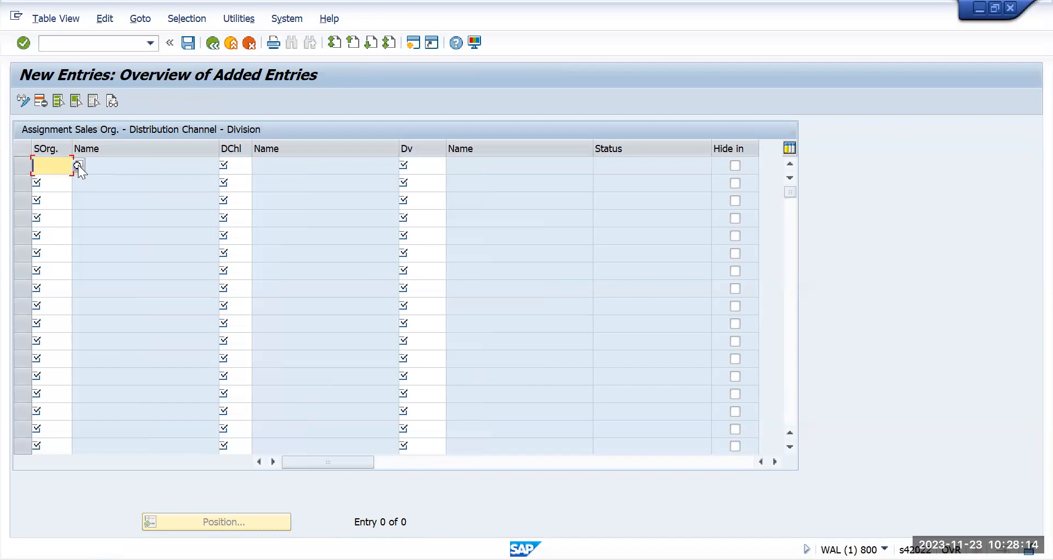
{"action": "type", "text": "tmus"}
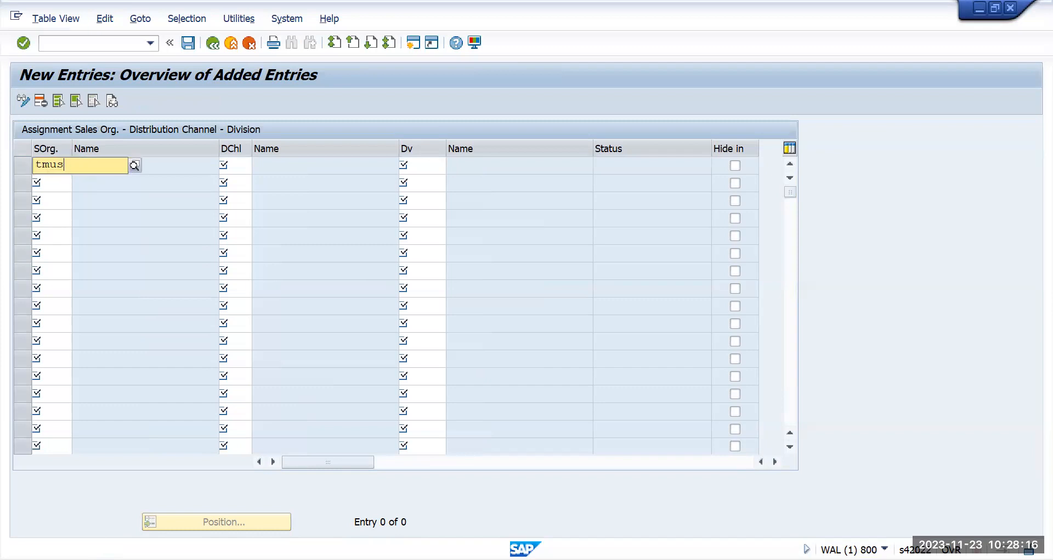
{"action": "key", "text": "Tab"}
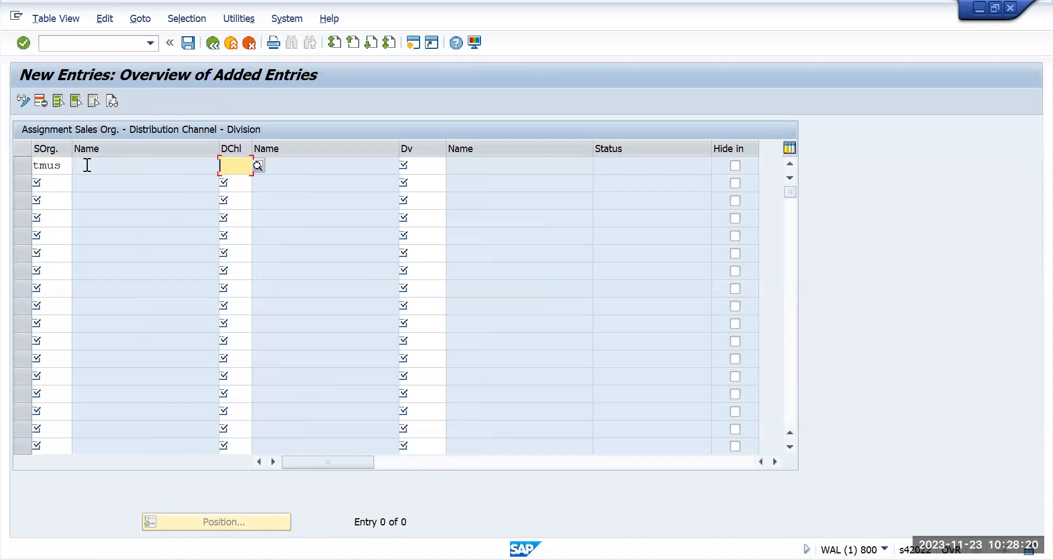
{"action": "type", "text": "tm"}
{"action": "key", "text": "Tab"}
{"action": "type", "text": "tm"}
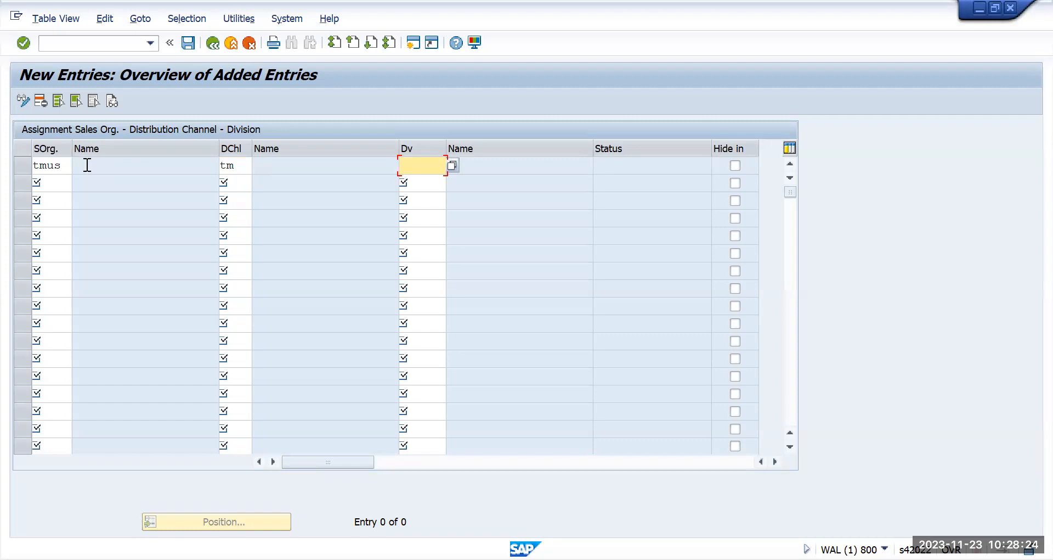
{"action": "left_click", "coordinate": [452, 166]}
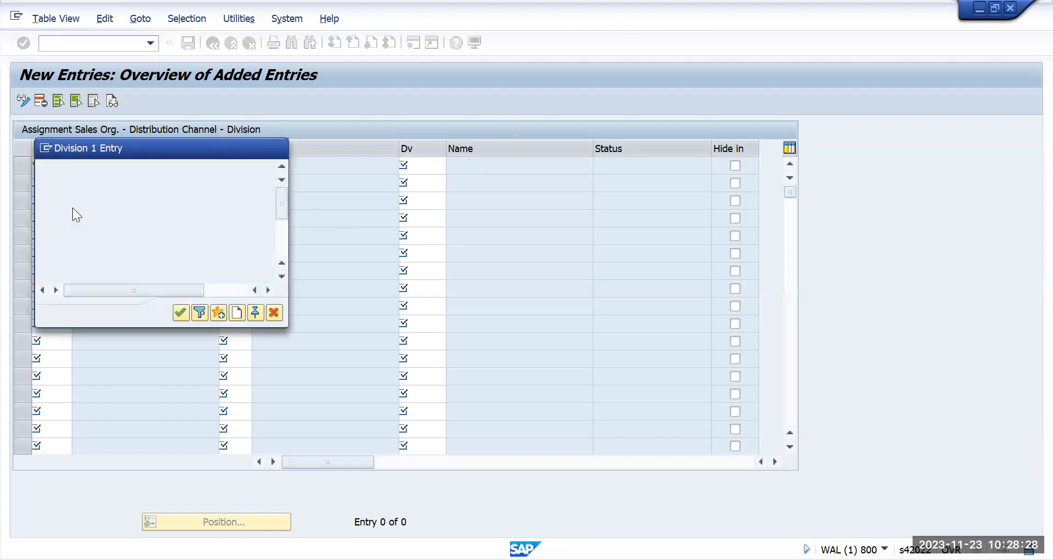
{"action": "key", "text": "Return"}
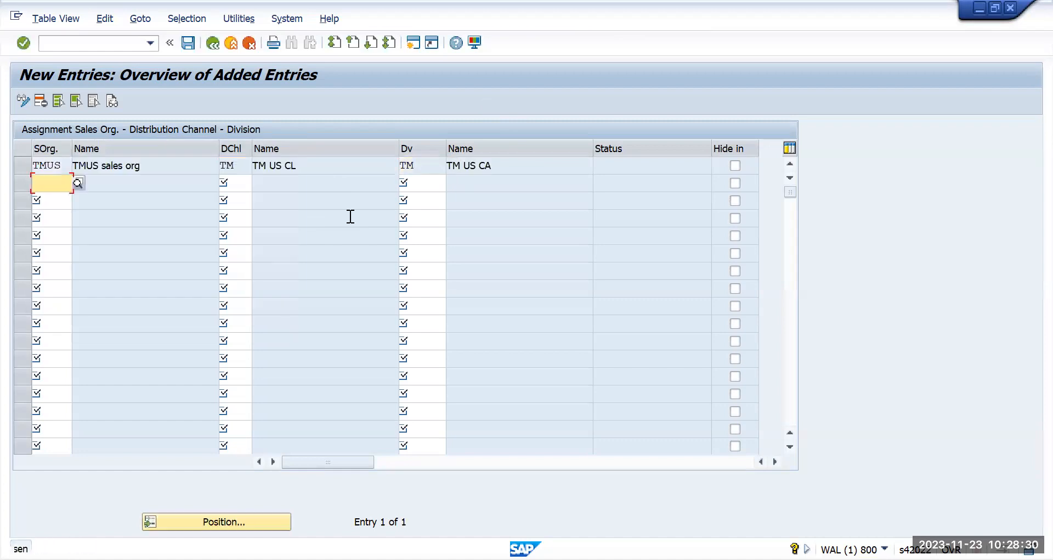
{"action": "left_click", "coordinate": [188, 43]}
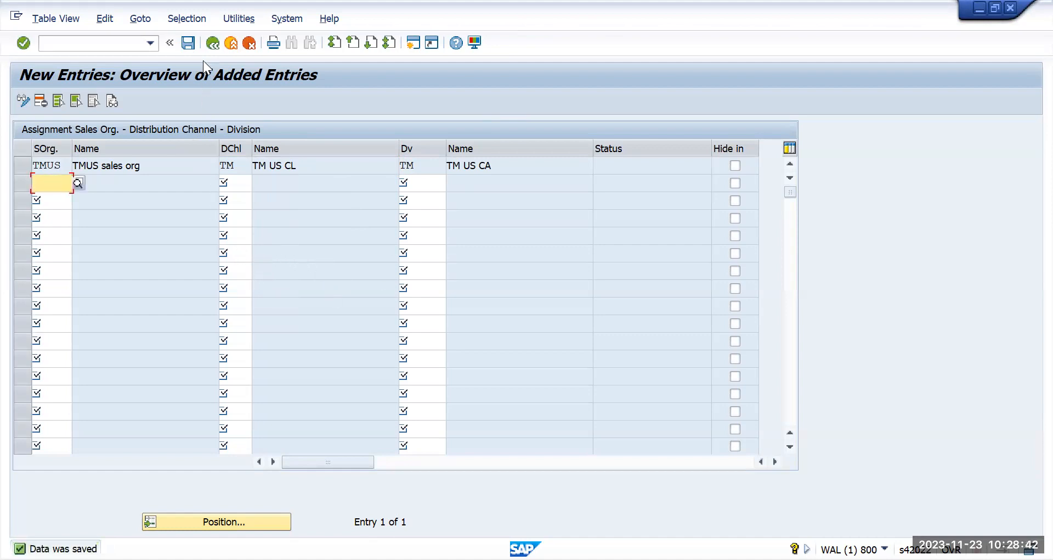
Step: Return to the implementation guide and open the "Assign sales office to sales area" activity
{"action": "left_click", "coordinate": [212, 44]}
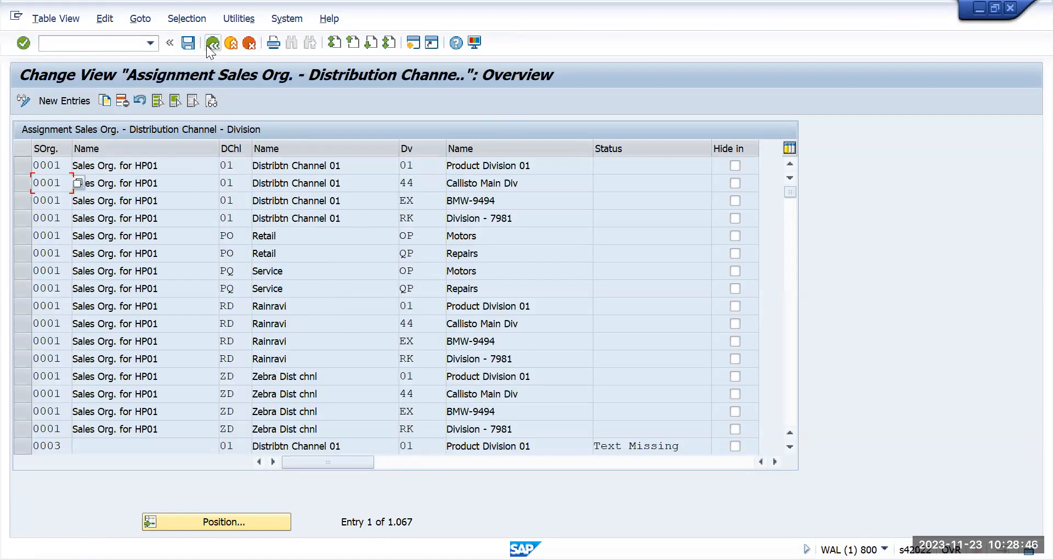
{"action": "left_click", "coordinate": [207, 44]}
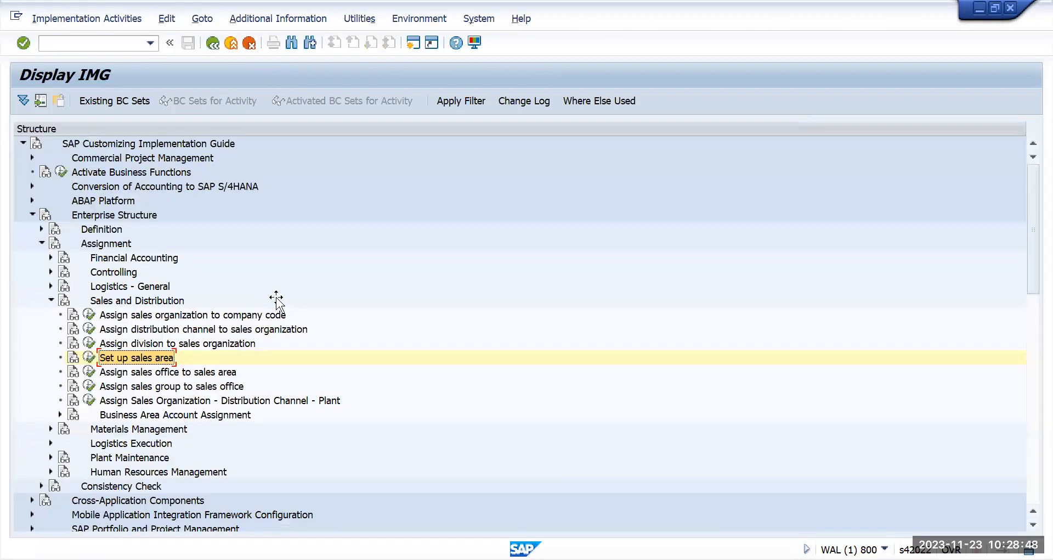
{"action": "key", "text": "alt+Tab"}
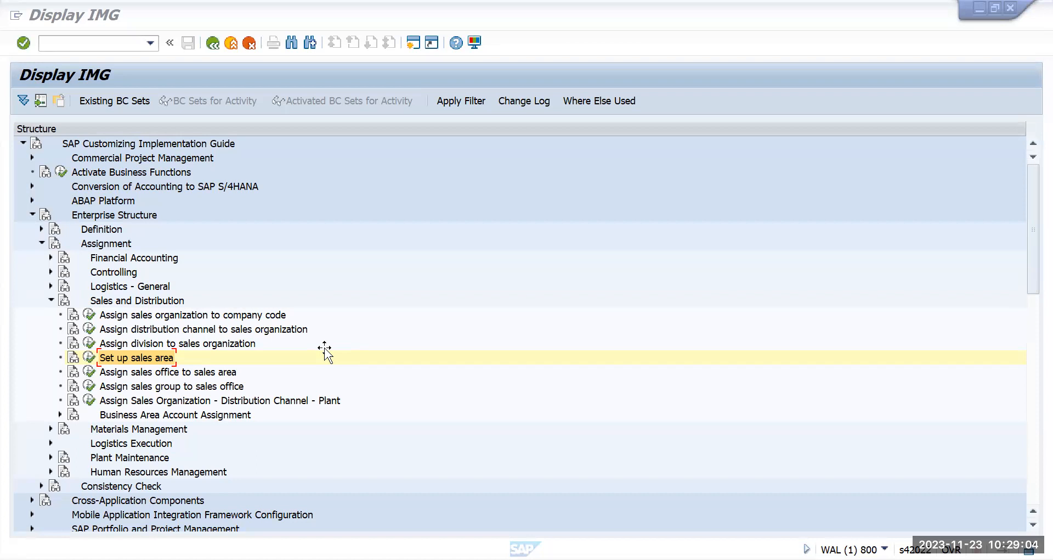
{"action": "left_click", "coordinate": [169, 368]}
{"action": "left_click", "coordinate": [211, 372]}
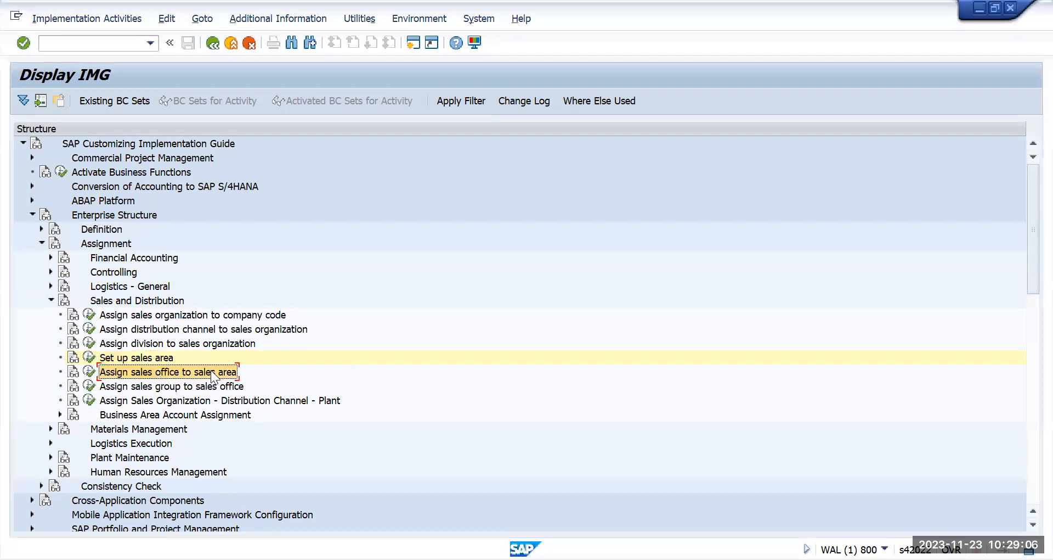
{"action": "left_click", "coordinate": [90, 372]}
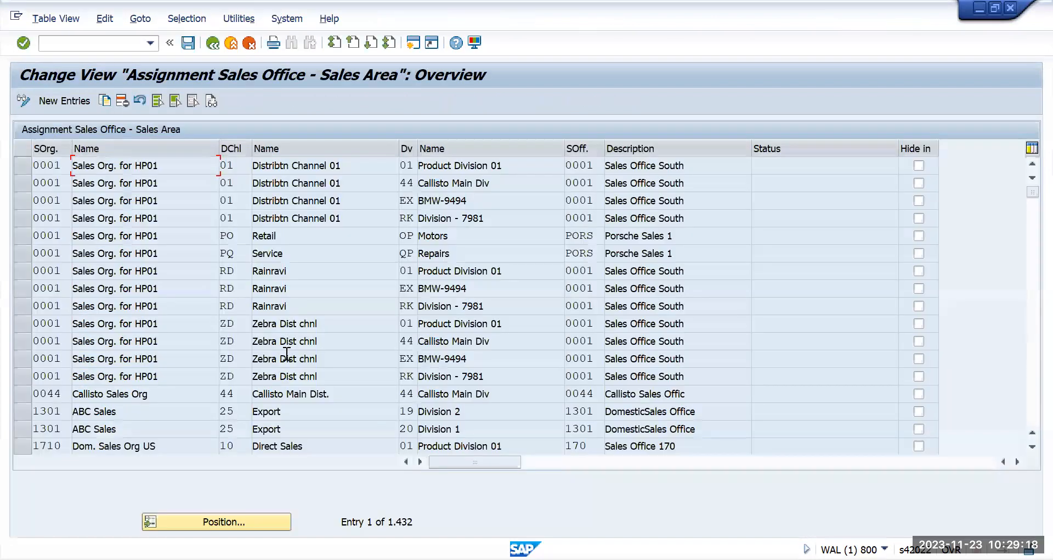
Step: Position the sales office assignment list at the entries of sales organization TMUS
{"action": "left_click", "coordinate": [224, 519]}
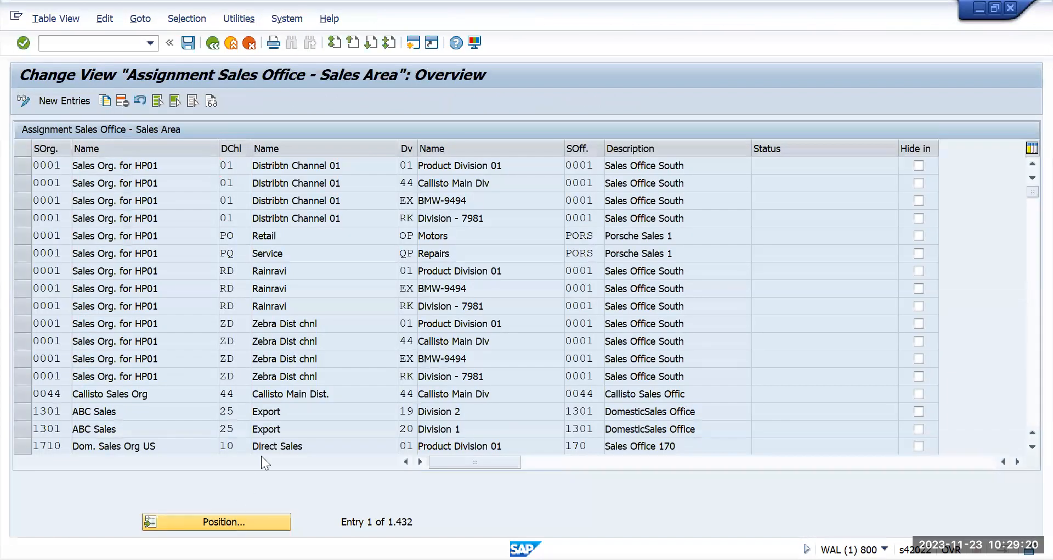
{"action": "type", "text": "tmus"}
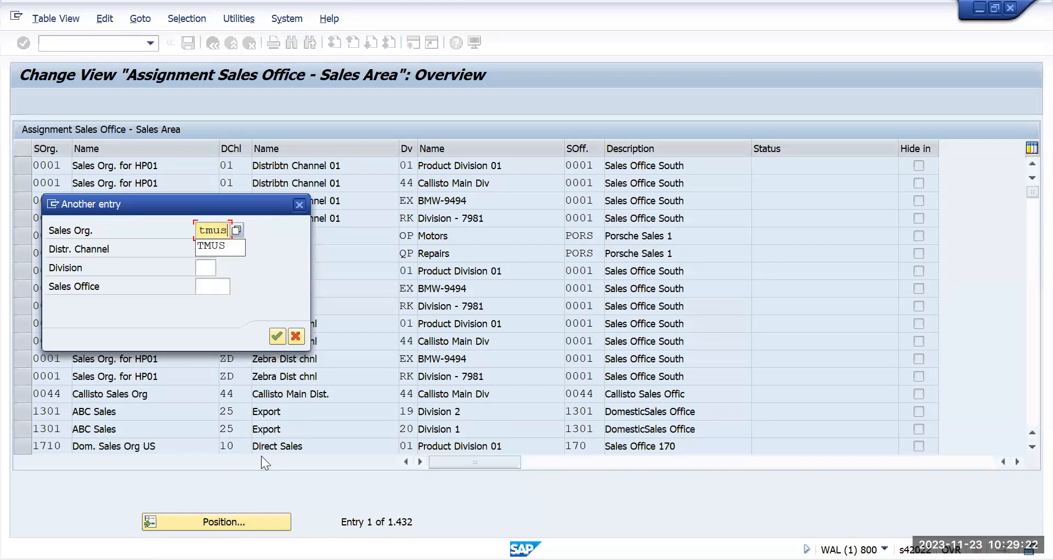
{"action": "key", "text": "Return"}
{"action": "key", "text": "Return"}
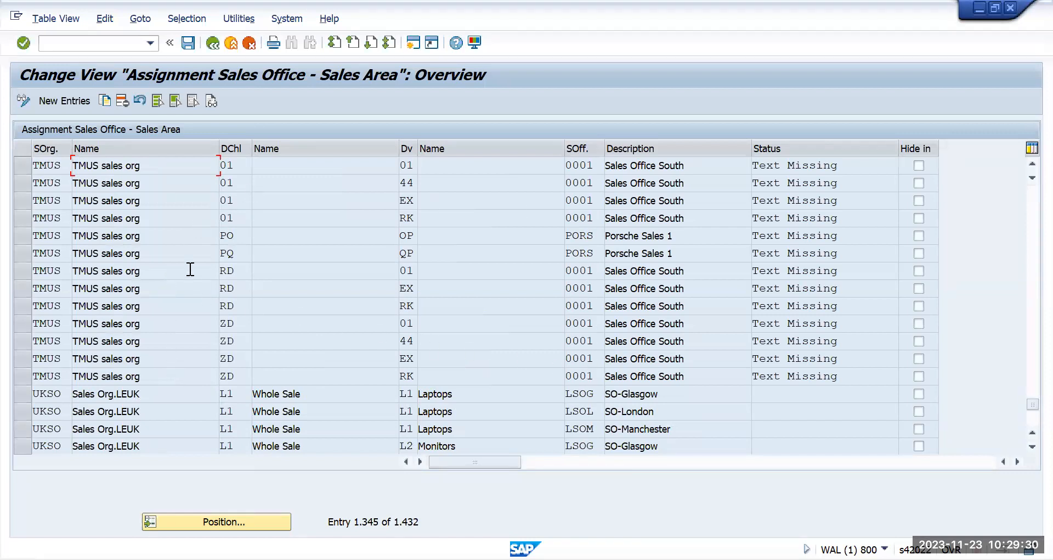
Step: Delete all TMUS sales office assignments with offices 0001 and PORS, and save under customizing request WALK902687
{"action": "left_click", "coordinate": [20, 166]}
{"action": "left_click", "coordinate": [22, 182]}
{"action": "left_click", "coordinate": [23, 199]}
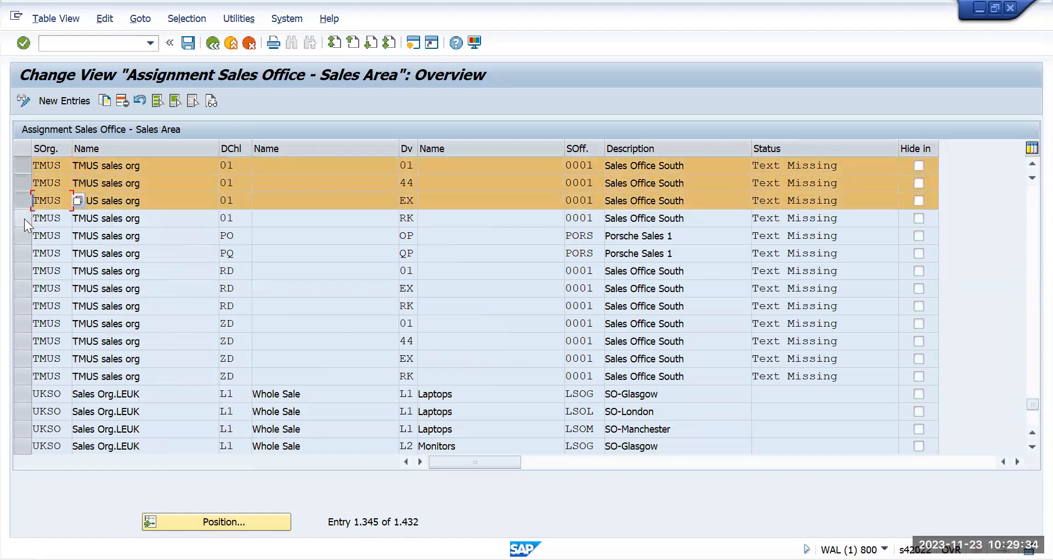
{"action": "left_click", "coordinate": [24, 218]}
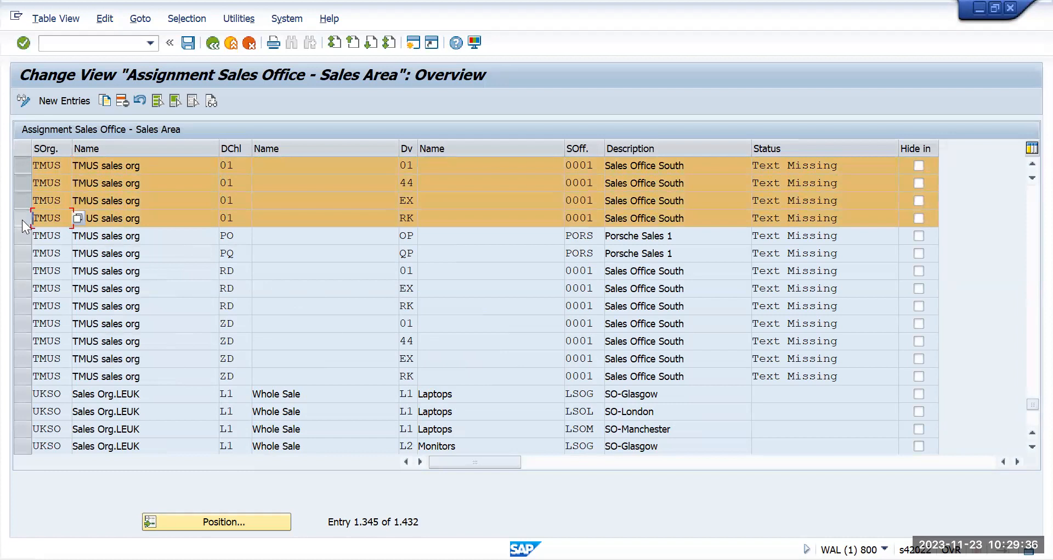
{"action": "key", "text": "alt+Tab"}
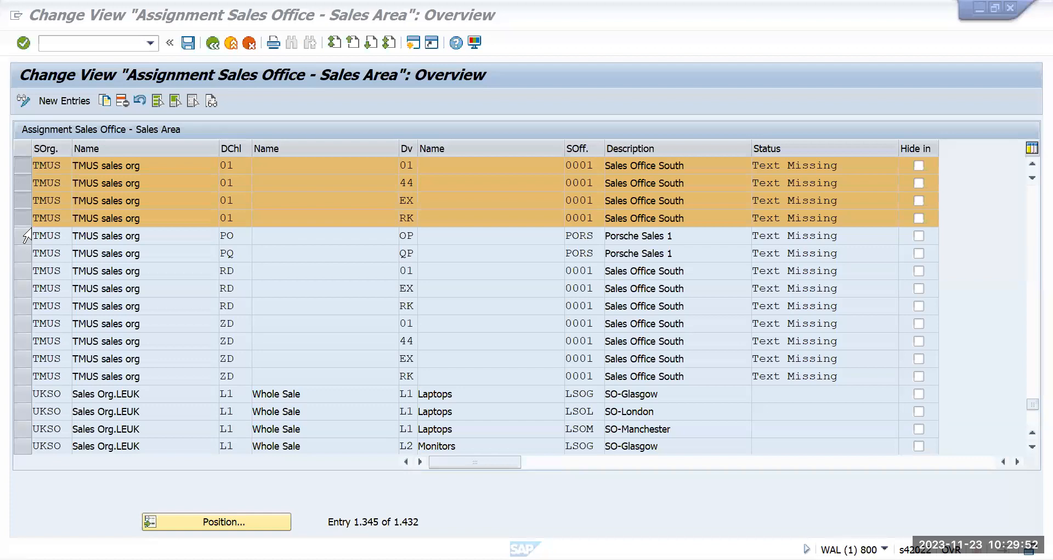
{"action": "left_click", "coordinate": [21, 242]}
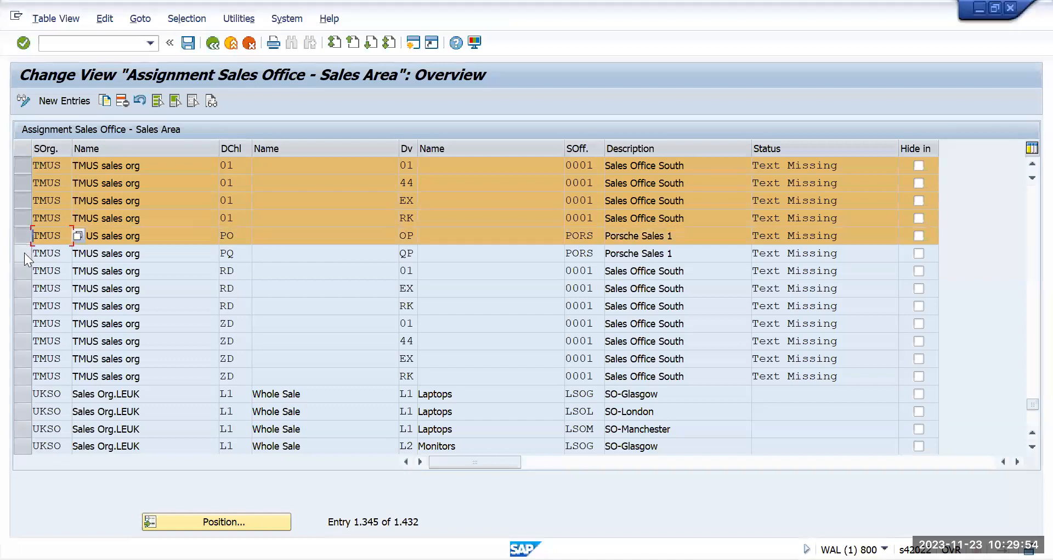
{"action": "left_click", "coordinate": [24, 252]}
{"action": "left_click", "coordinate": [23, 271]}
{"action": "left_click", "coordinate": [24, 287]}
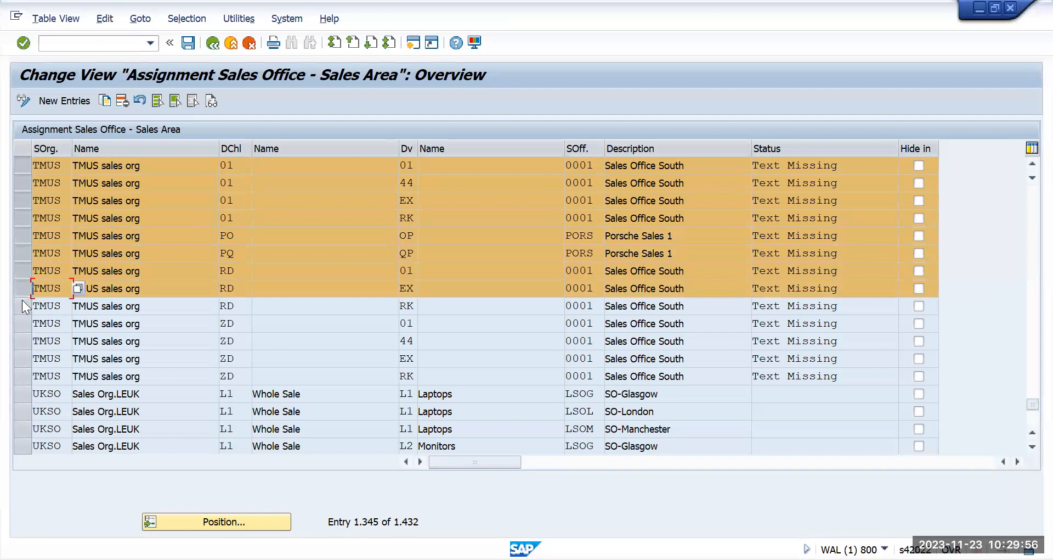
{"action": "left_click", "coordinate": [21, 305]}
{"action": "left_click", "coordinate": [19, 323]}
{"action": "left_click", "coordinate": [20, 340]}
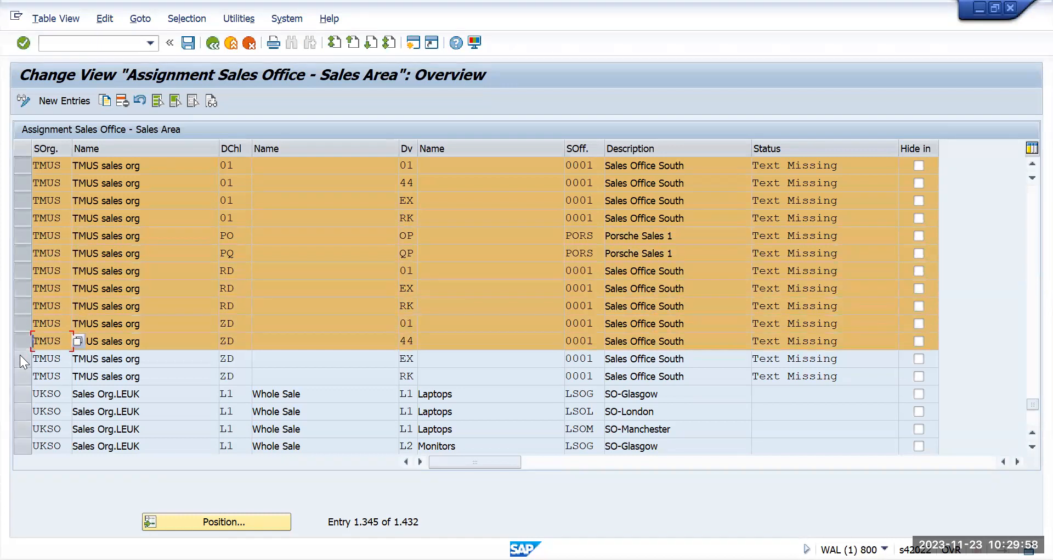
{"action": "left_click", "coordinate": [18, 357]}
{"action": "left_click", "coordinate": [18, 376]}
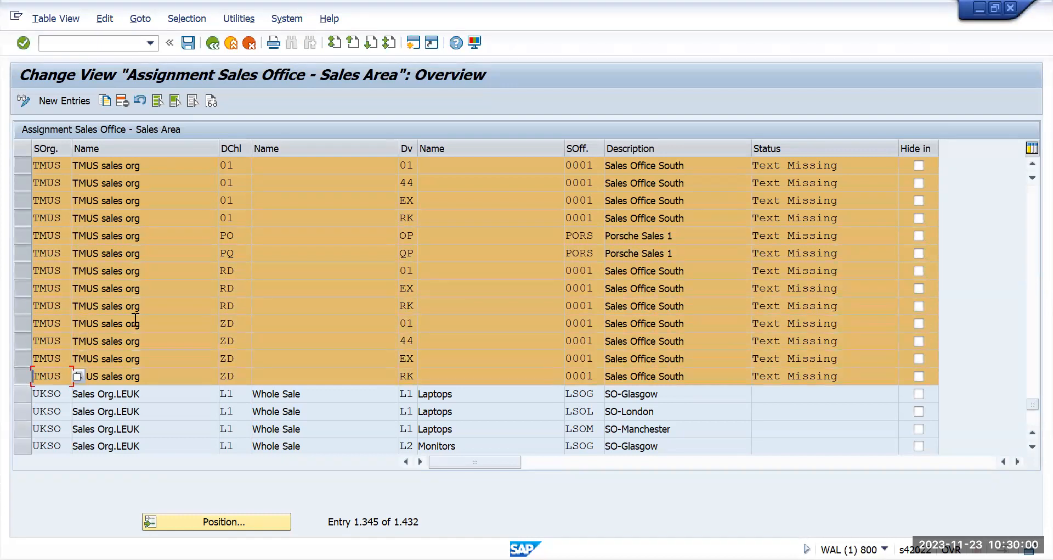
{"action": "left_click", "coordinate": [122, 101]}
{"action": "left_click", "coordinate": [187, 44]}
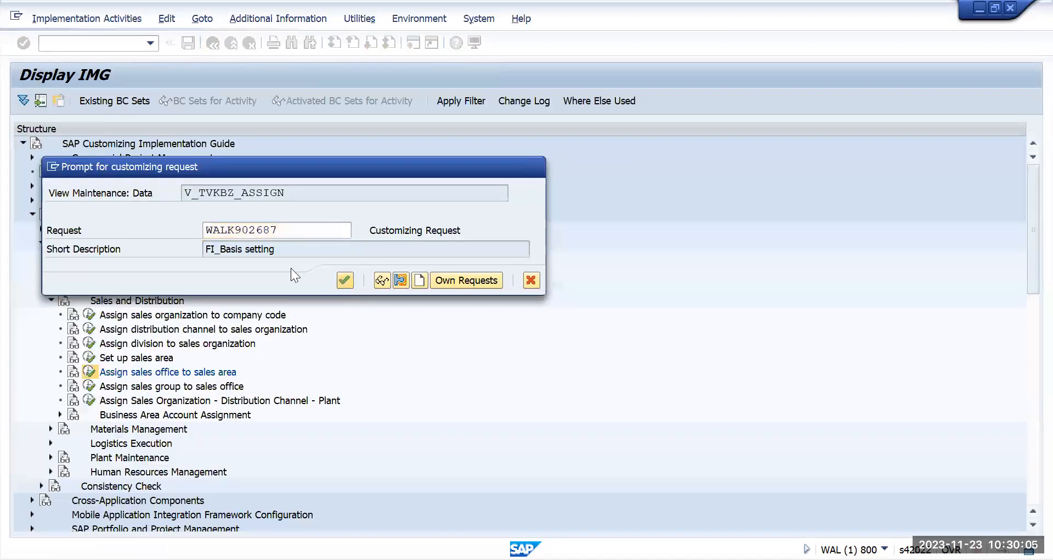
{"action": "left_click", "coordinate": [343, 281]}
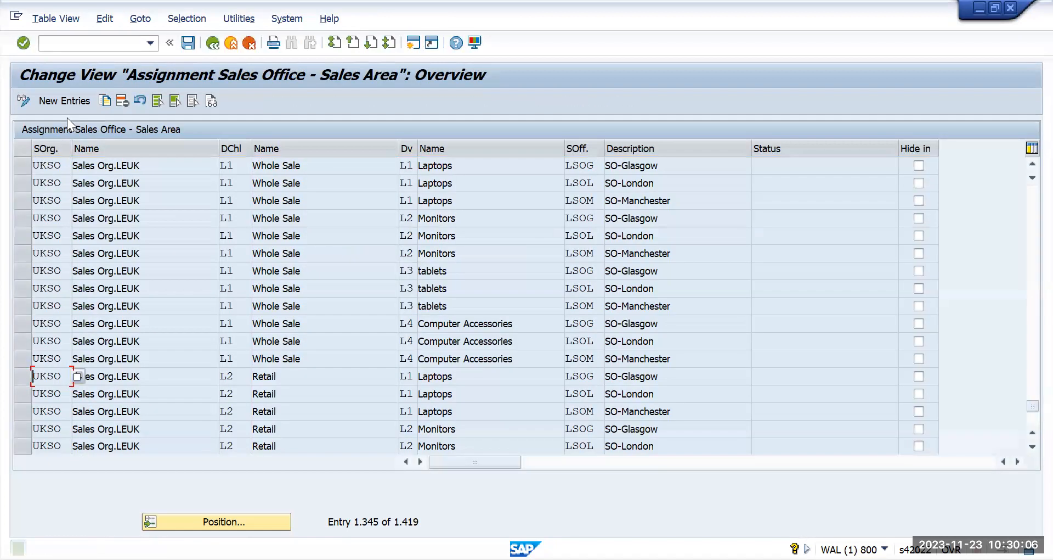
Step: Start a new sales office assignment for sales organization TMUS, distribution channel TM and division TM
{"action": "left_click", "coordinate": [68, 101]}
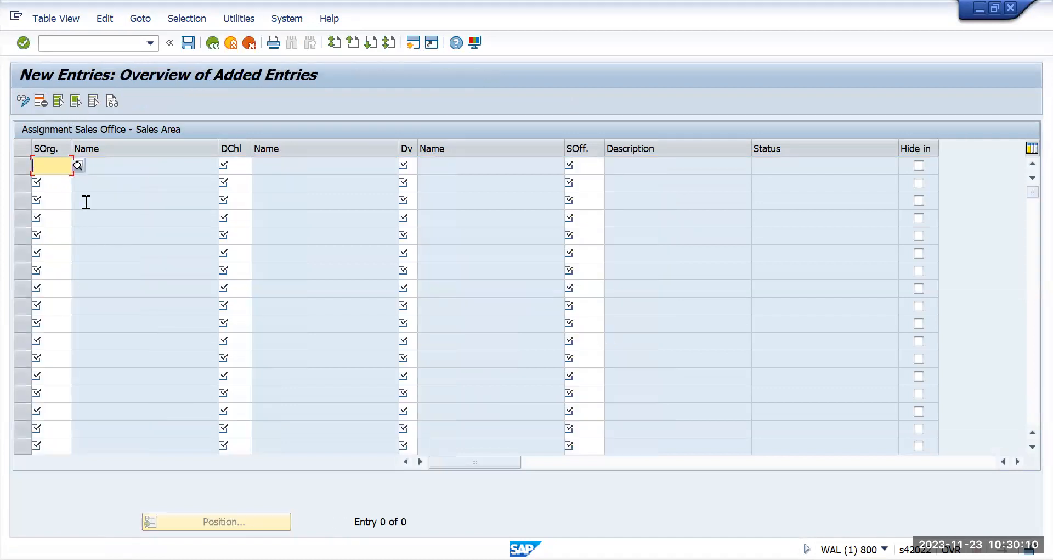
{"action": "type", "text": "tmus"}
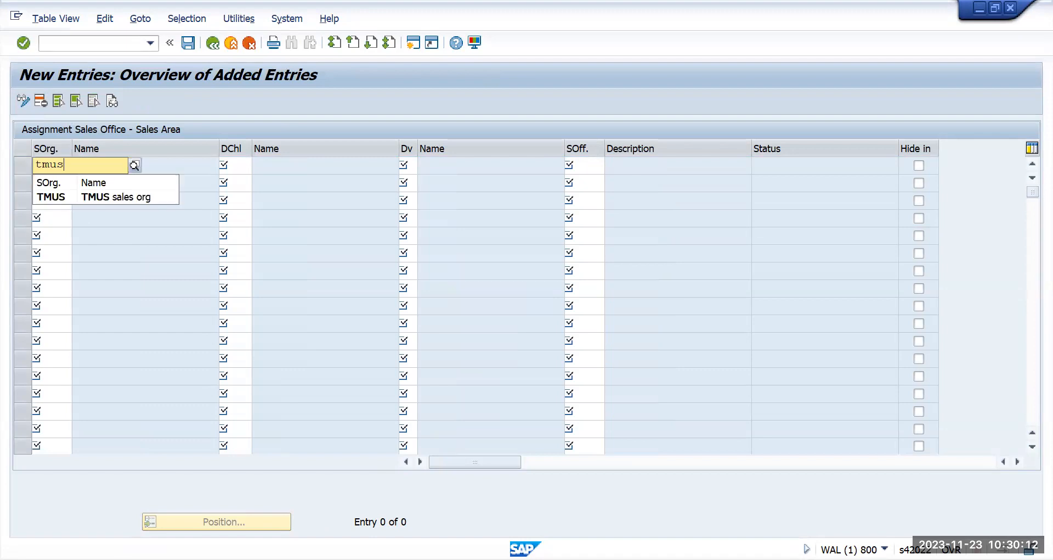
{"action": "key", "text": "Tab"}
{"action": "type", "text": "tm"}
{"action": "key", "text": "Tab"}
{"action": "type", "text": "tm"}
{"action": "key", "text": "Tab"}
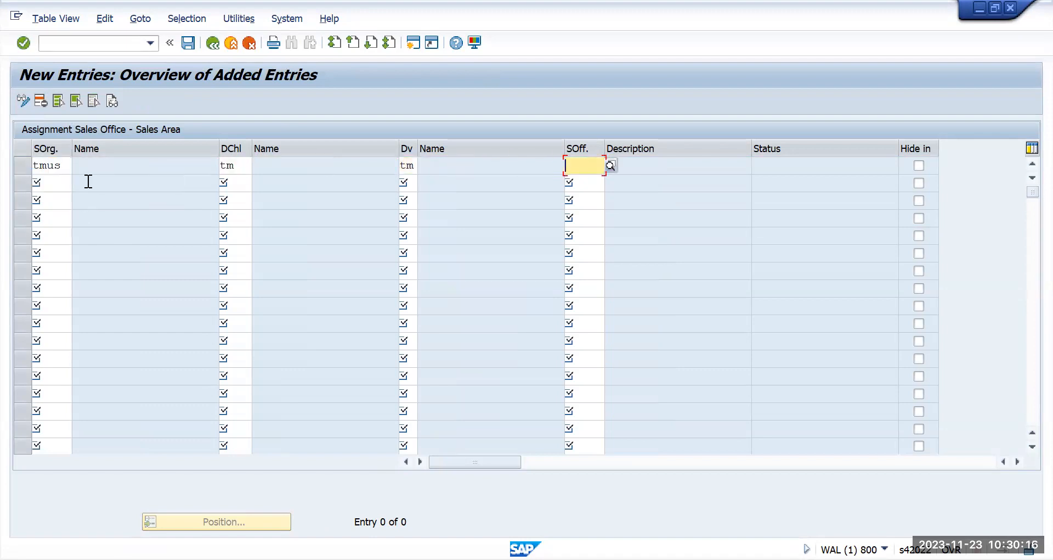
Step: Choose sales office TMUS (TM US CA) for the new sales area assignment and save it
{"action": "left_click", "coordinate": [611, 166]}
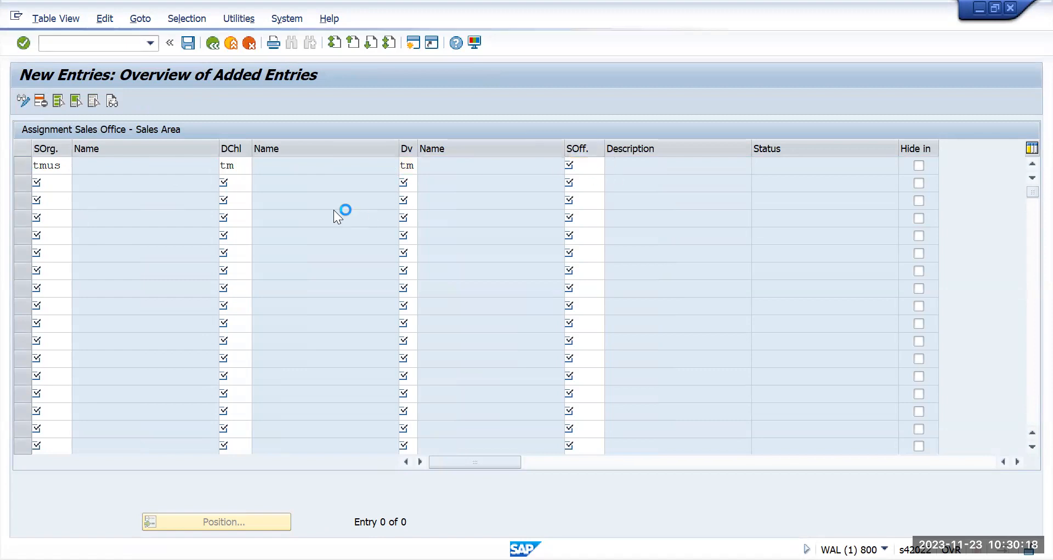
{"action": "scroll", "coordinate": [166, 323], "scroll_direction": "down", "scroll_amount": 20}
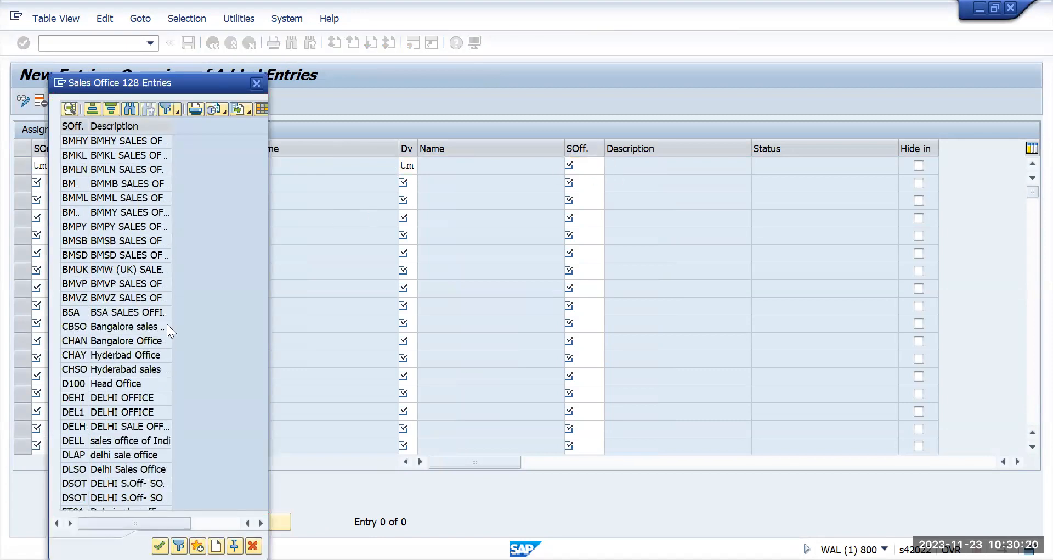
{"action": "scroll", "coordinate": [167, 324], "scroll_direction": "down", "scroll_amount": 1}
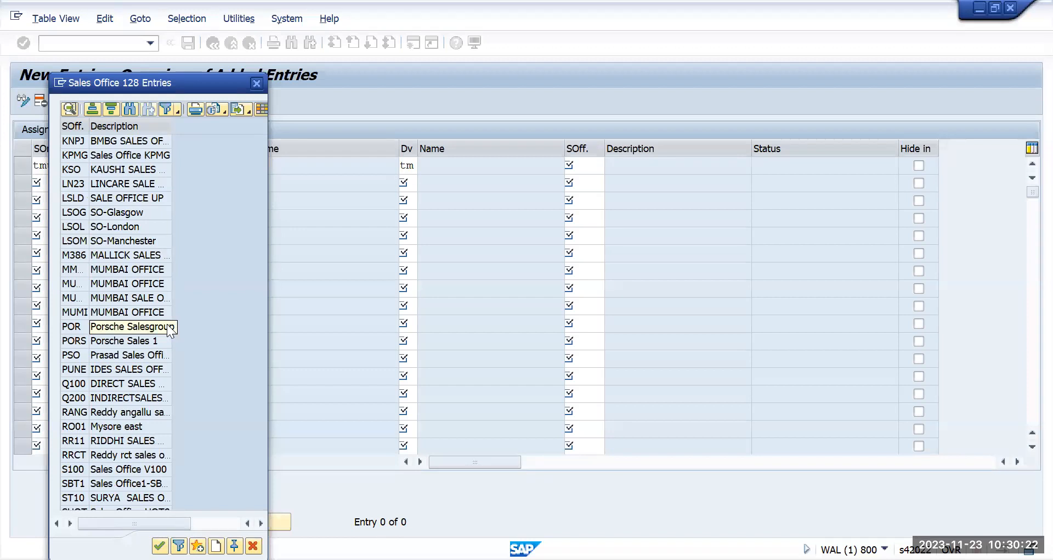
{"action": "scroll", "coordinate": [125, 375], "scroll_direction": "down", "scroll_amount": 4}
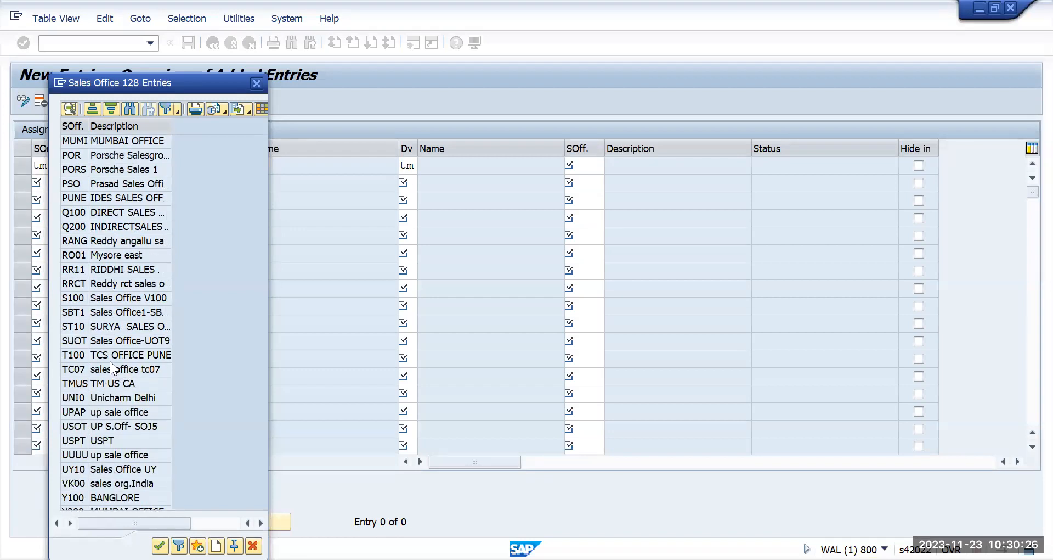
{"action": "left_click", "coordinate": [153, 383]}
{"action": "double_click", "coordinate": [86, 382]}
{"action": "key", "text": "Return"}
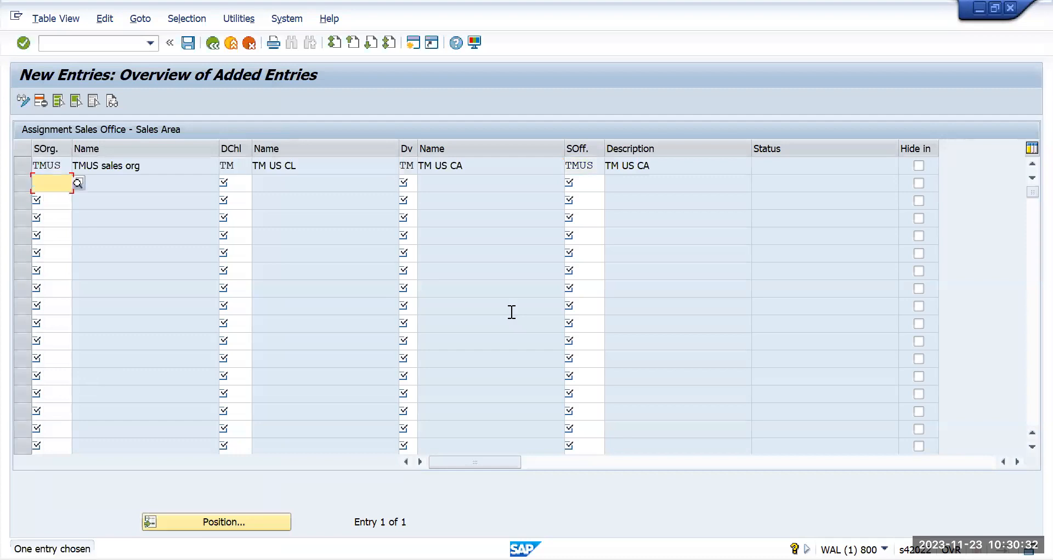
{"action": "left_click", "coordinate": [188, 43]}
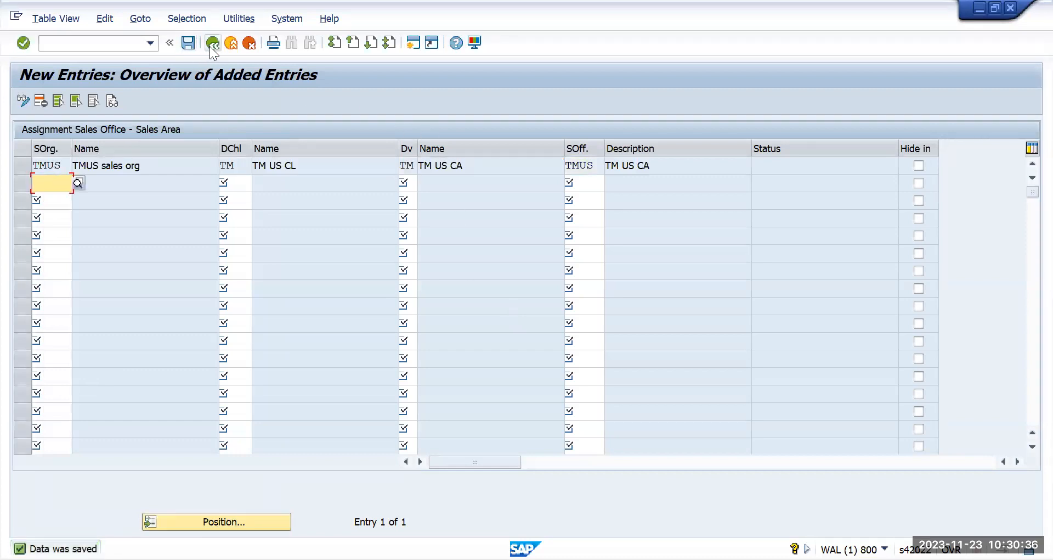
Step: Return to the implementation guide and open the "Assign sales group to sales office" activity
{"action": "key", "text": "F3"}
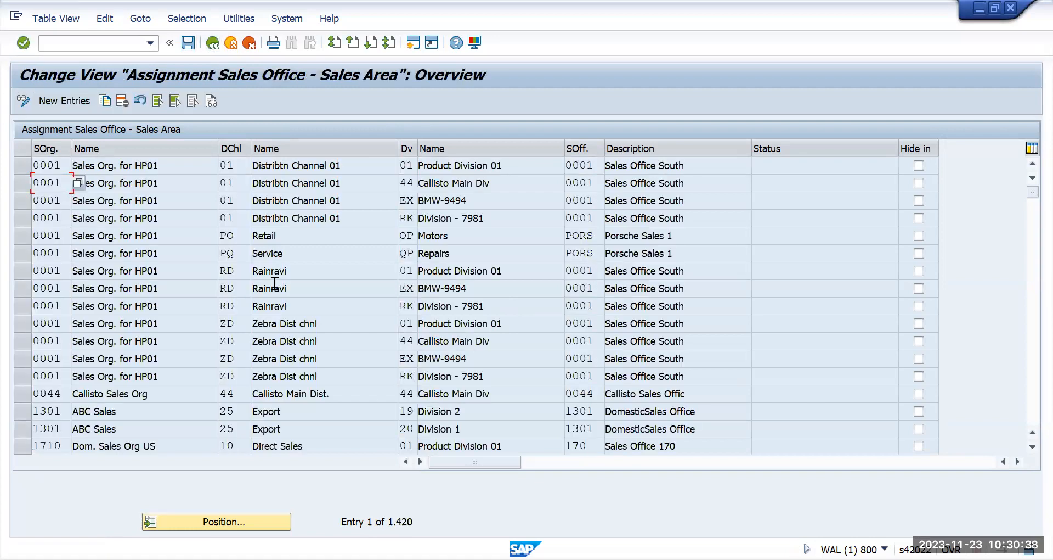
{"action": "key", "text": "alt+Tab"}
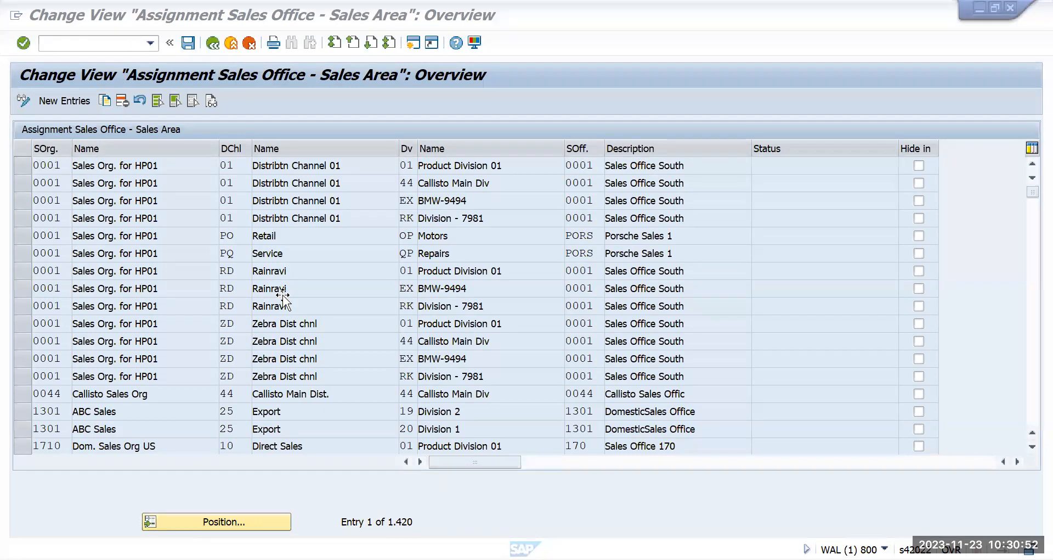
{"action": "left_click", "coordinate": [187, 44]}
{"action": "left_click", "coordinate": [208, 43]}
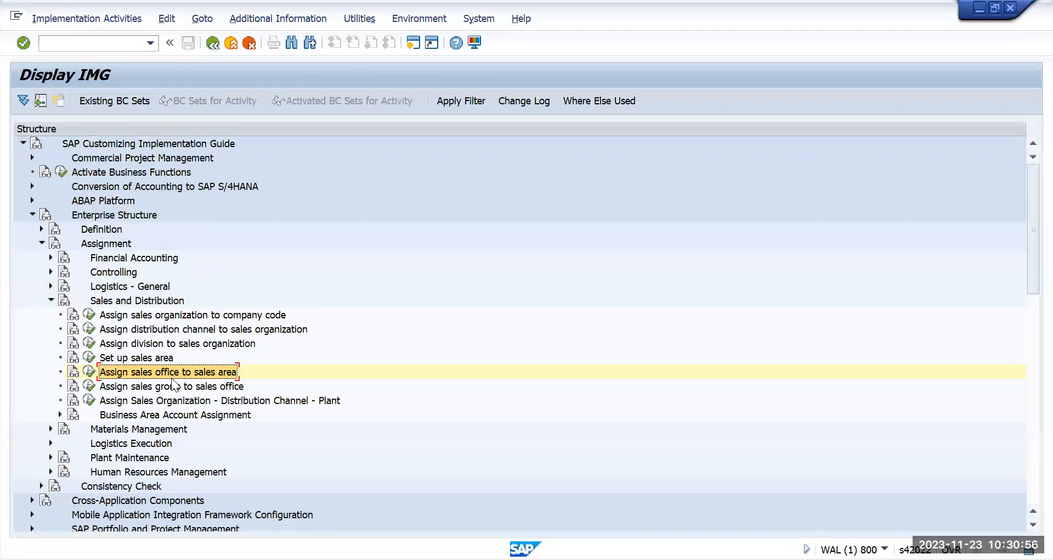
{"action": "left_click", "coordinate": [166, 386]}
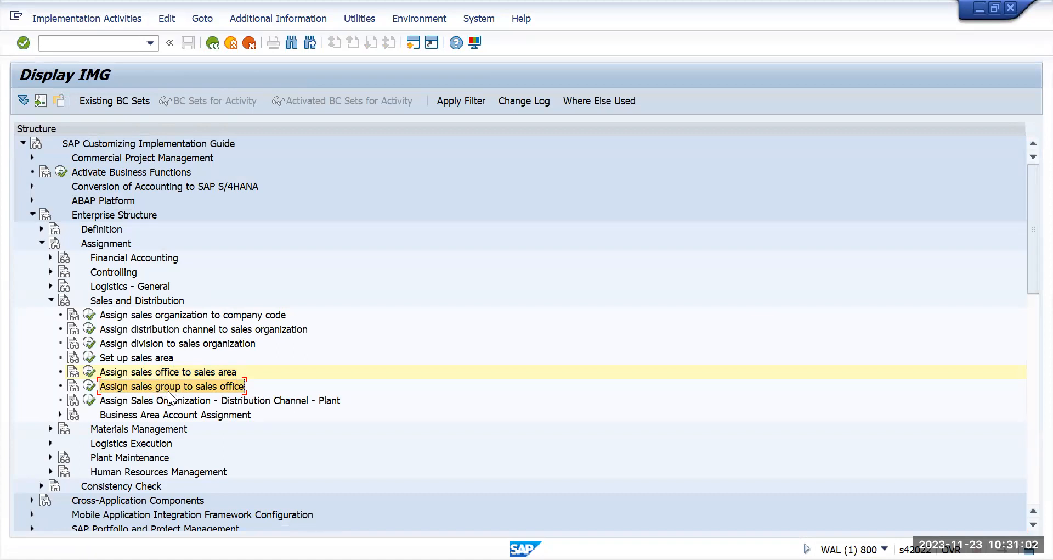
{"action": "key", "text": "alt+Tab"}
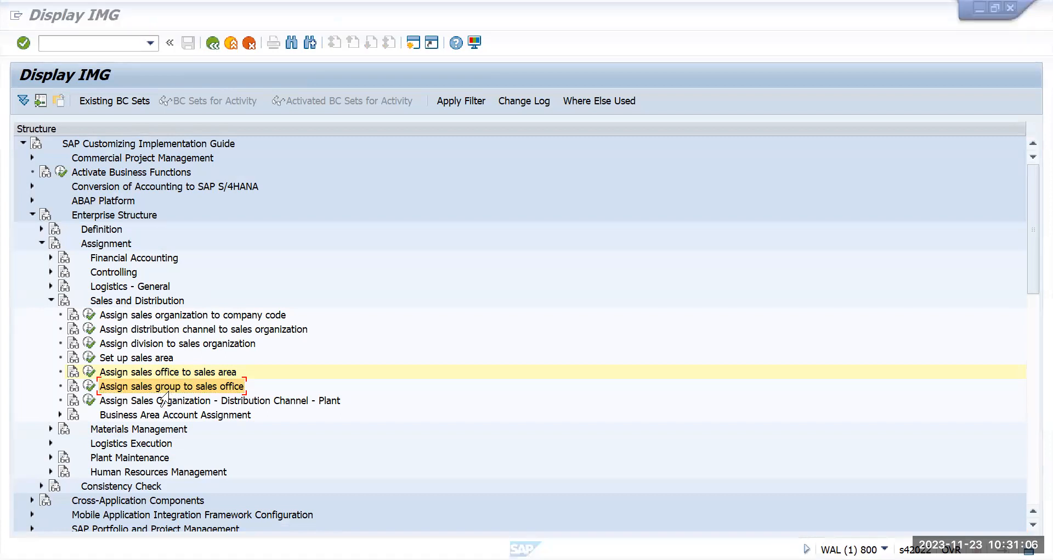
{"action": "key", "text": "alt+Tab"}
{"action": "left_click", "coordinate": [89, 385]}
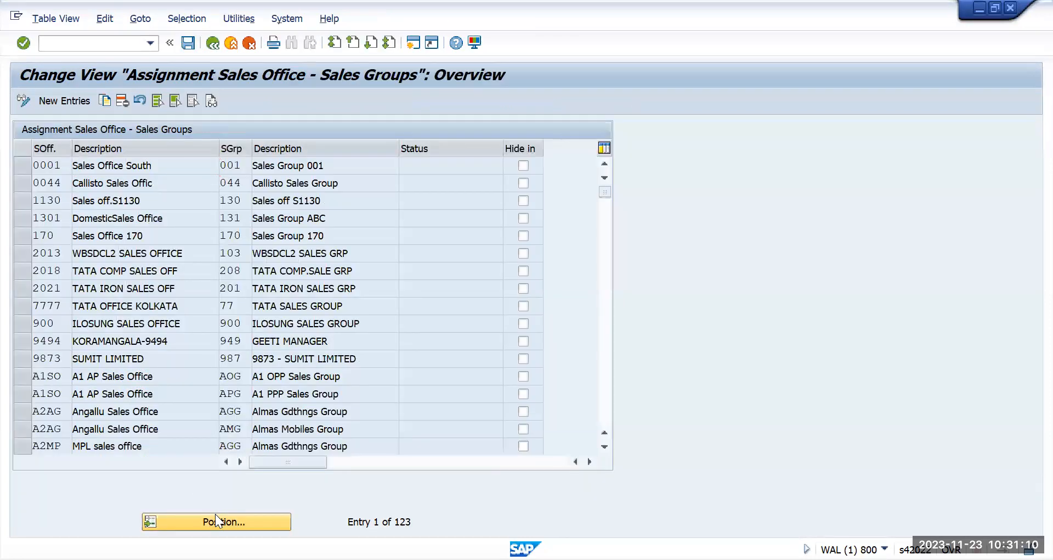
Step: Position the sales group assignment list at sales office TM and check the neighbouring entries
{"action": "left_click", "coordinate": [216, 516]}
{"action": "type", "text": "tm"}
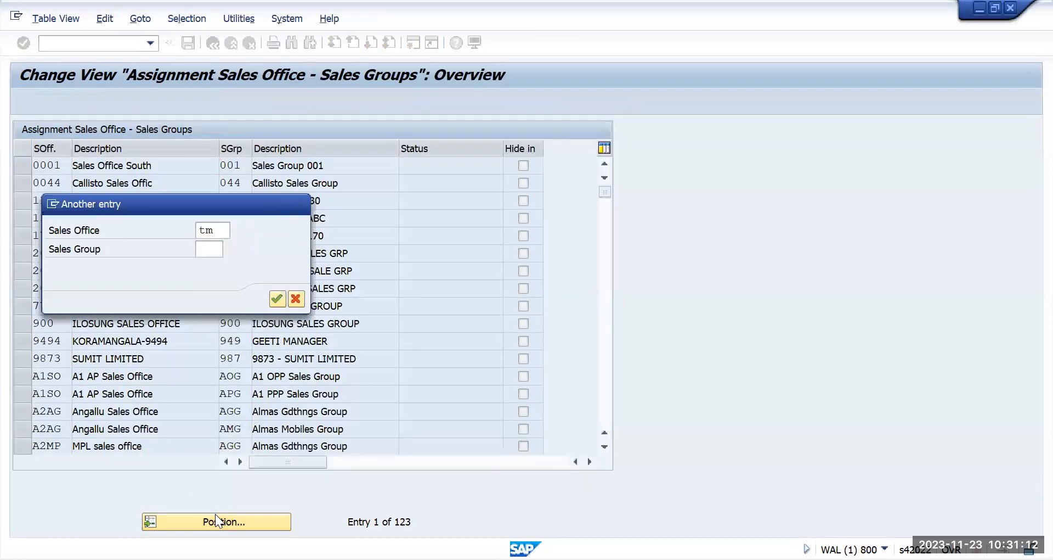
{"action": "key", "text": "Return"}
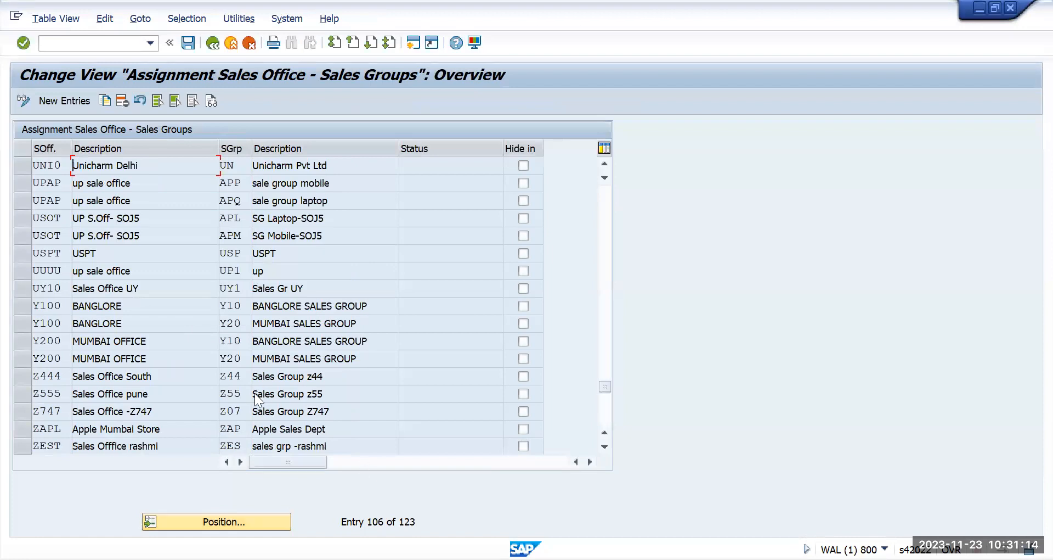
{"action": "scroll", "coordinate": [254, 393], "scroll_direction": "up", "scroll_amount": 2}
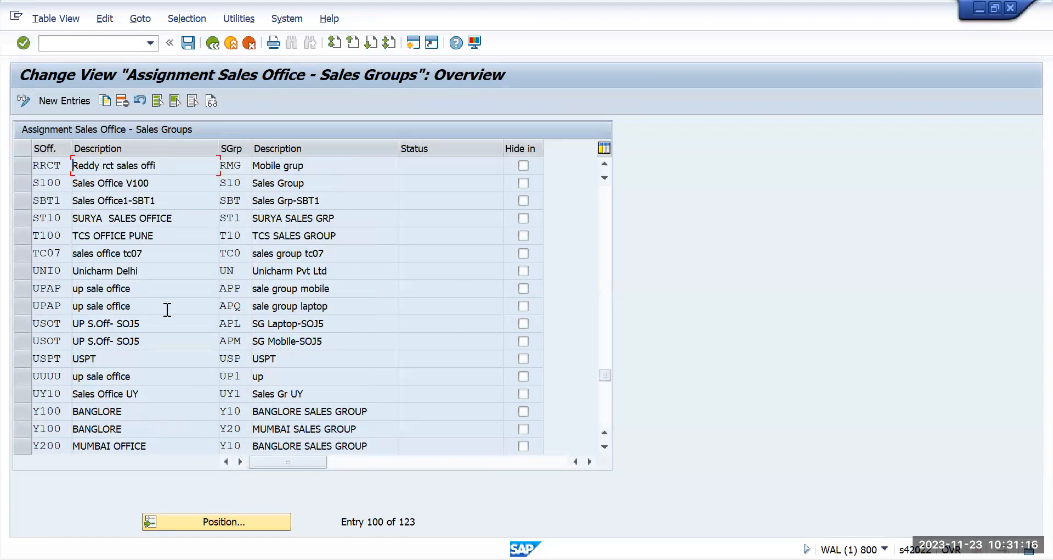
Step: Create a new entry assigning sales group TMC (TM US Cars) to sales office TMUS, and save it
{"action": "left_click", "coordinate": [62, 100]}
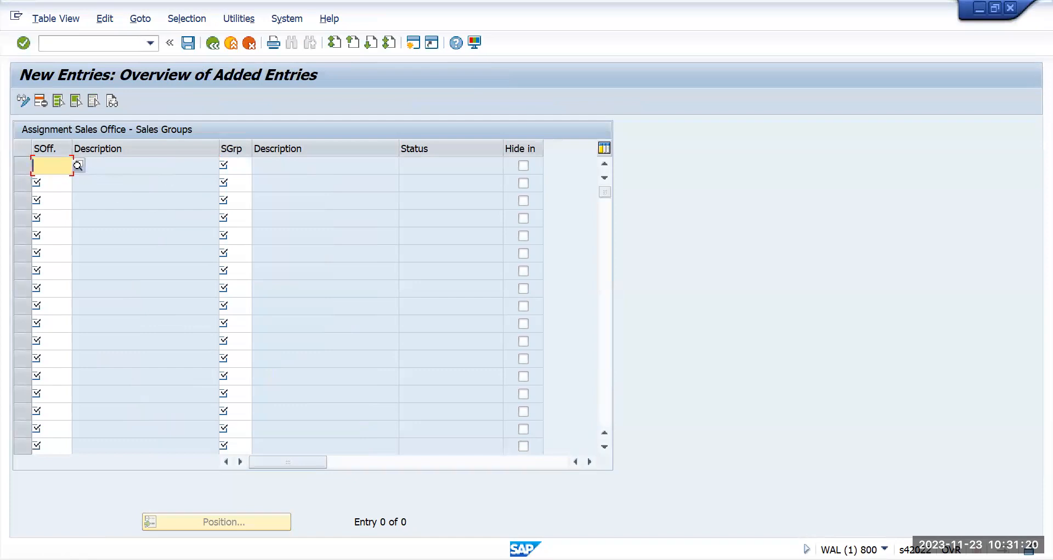
{"action": "type", "text": "tm"}
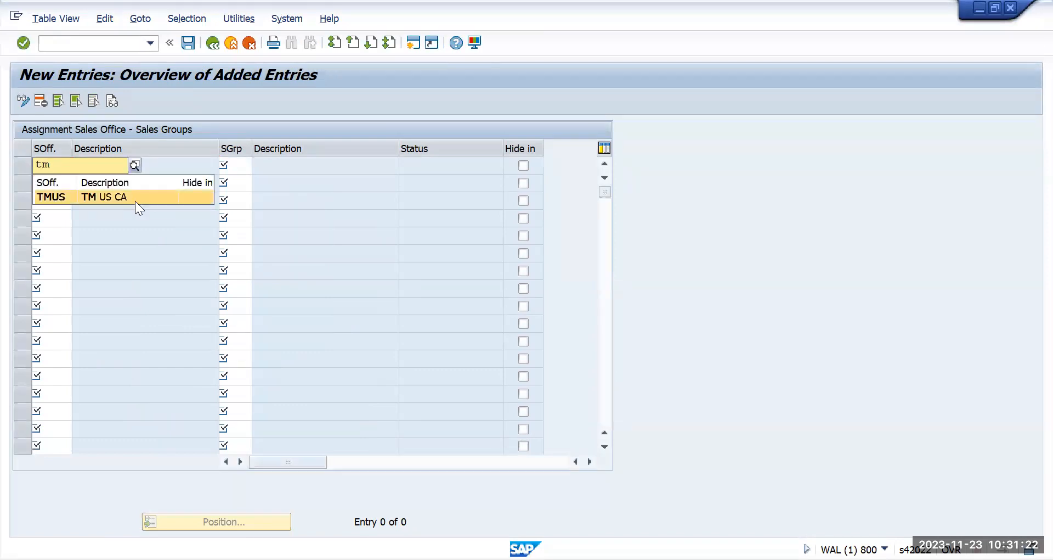
{"action": "left_click", "coordinate": [136, 201]}
{"action": "type", "text": "tm"}
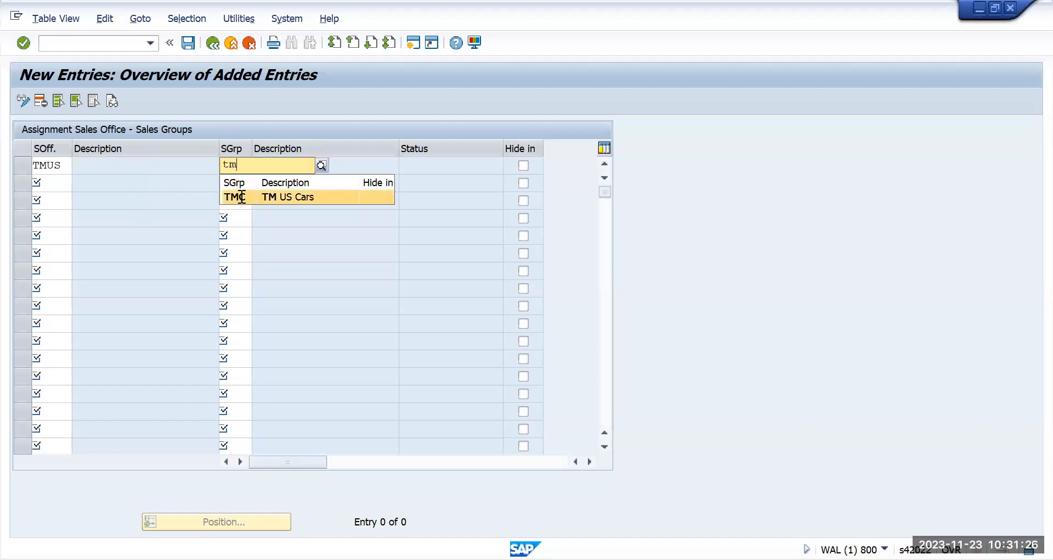
{"action": "left_click", "coordinate": [239, 196]}
{"action": "key", "text": "Return"}
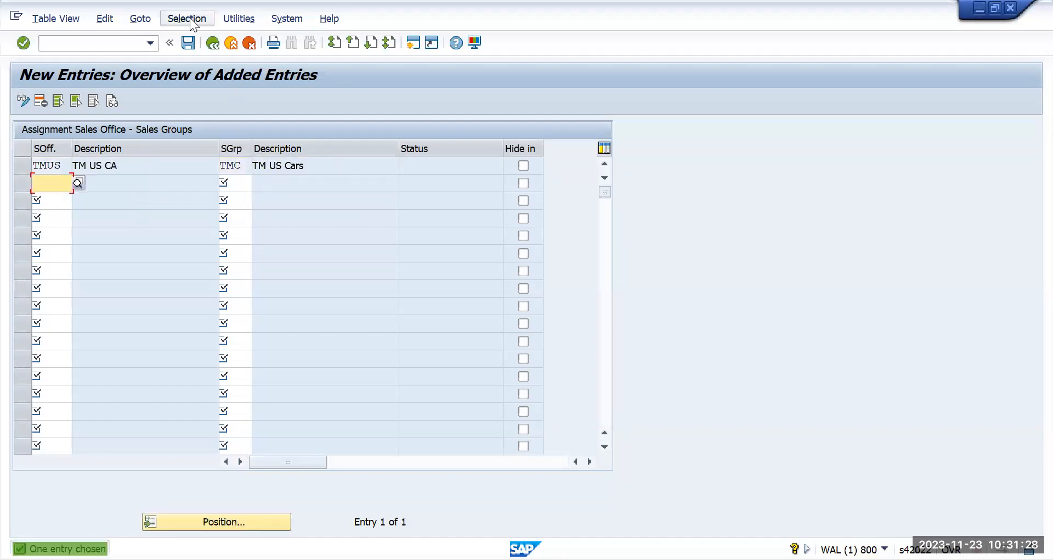
{"action": "left_click", "coordinate": [186, 42]}
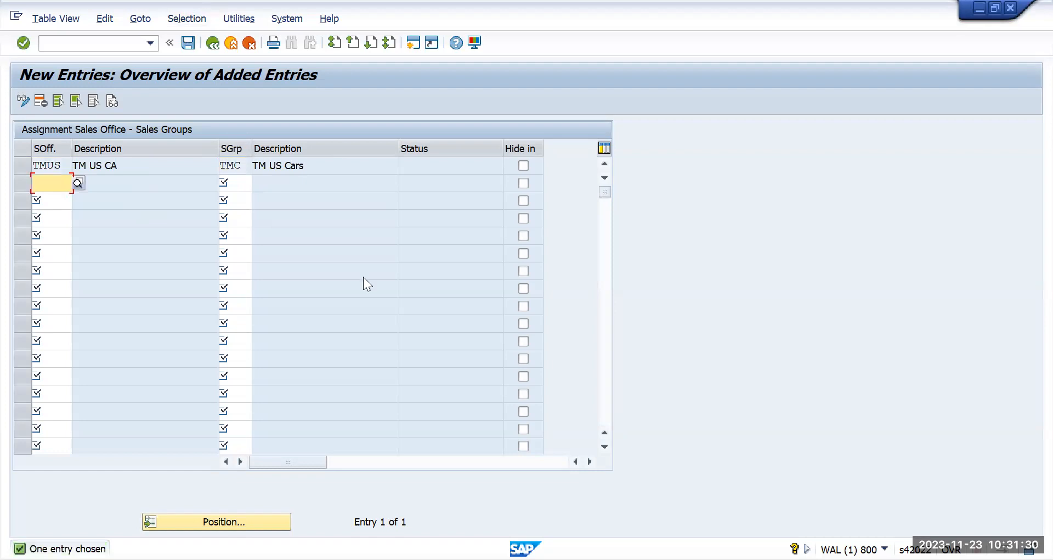
{"action": "left_click", "coordinate": [349, 279]}
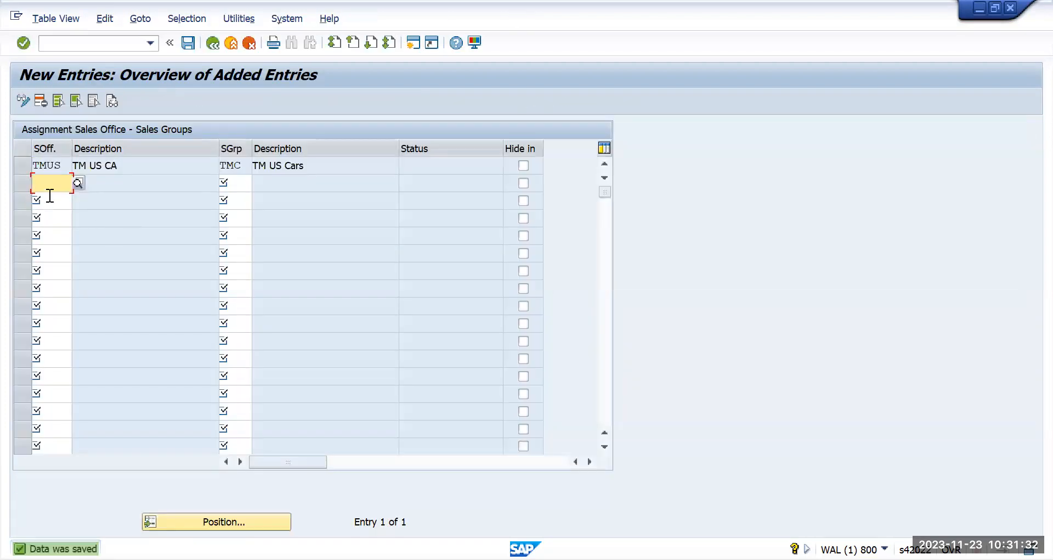
{"action": "left_click", "coordinate": [233, 184]}
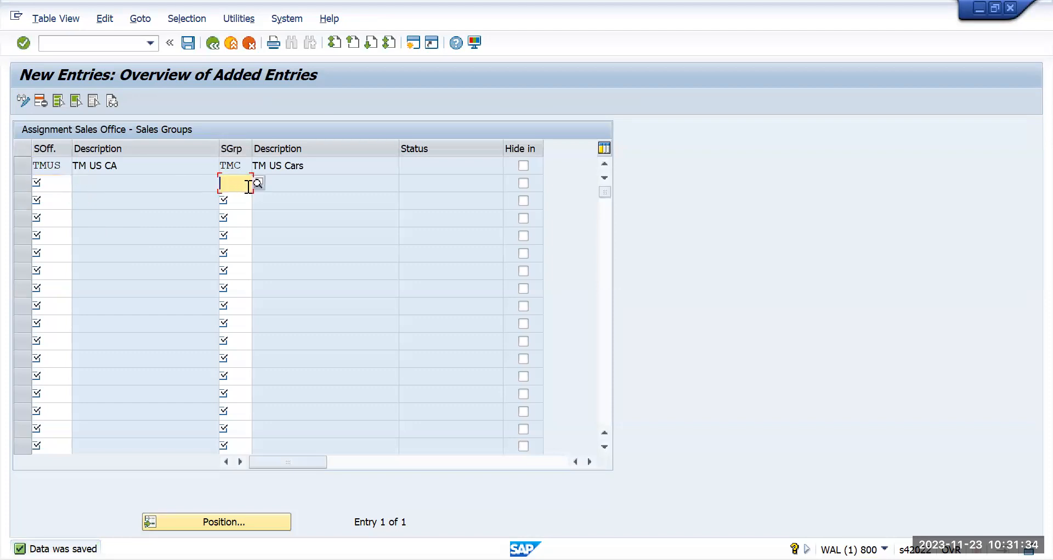
{"action": "left_click", "coordinate": [189, 48]}
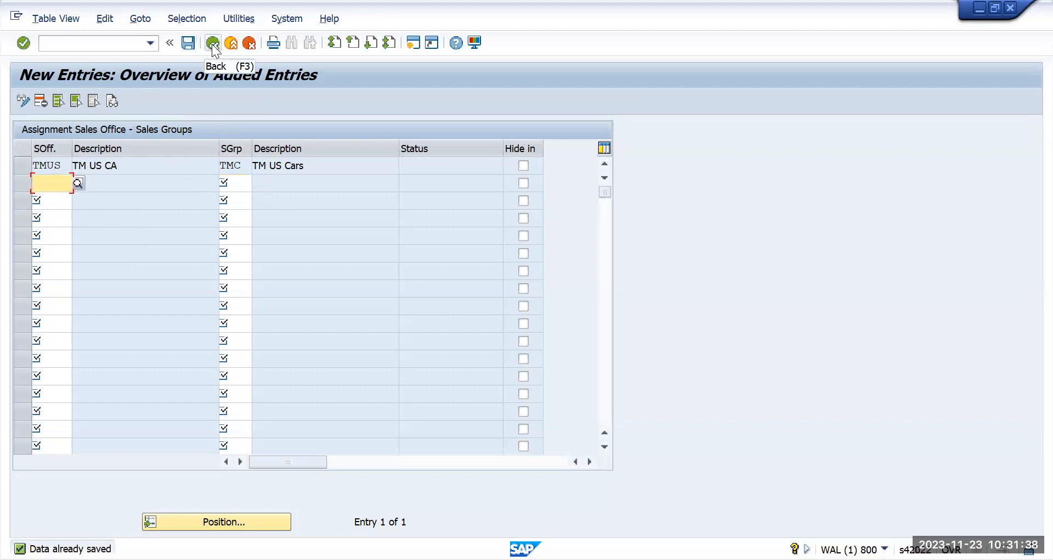
Step: Leave the sales group assignments and return to the implementation guide
{"action": "left_click", "coordinate": [213, 44]}
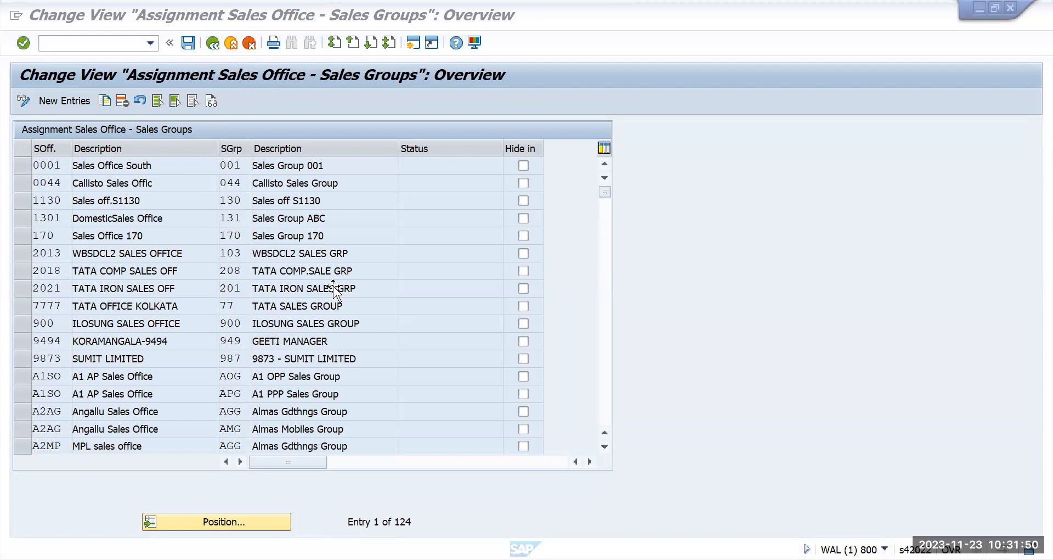
{"action": "left_click", "coordinate": [187, 43]}
{"action": "left_click", "coordinate": [211, 43]}
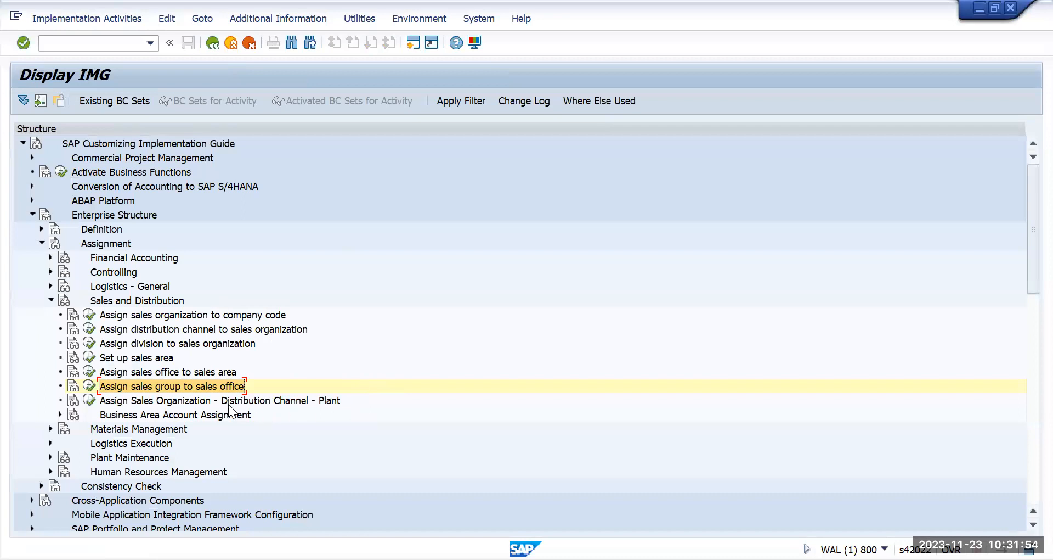
{"action": "left_click", "coordinate": [200, 370]}
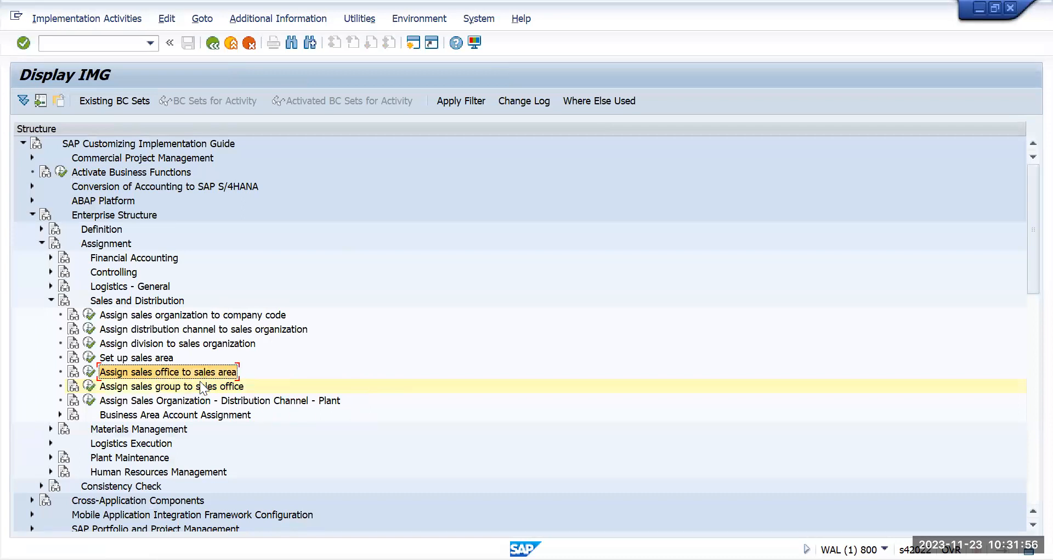
{"action": "left_click", "coordinate": [198, 385]}
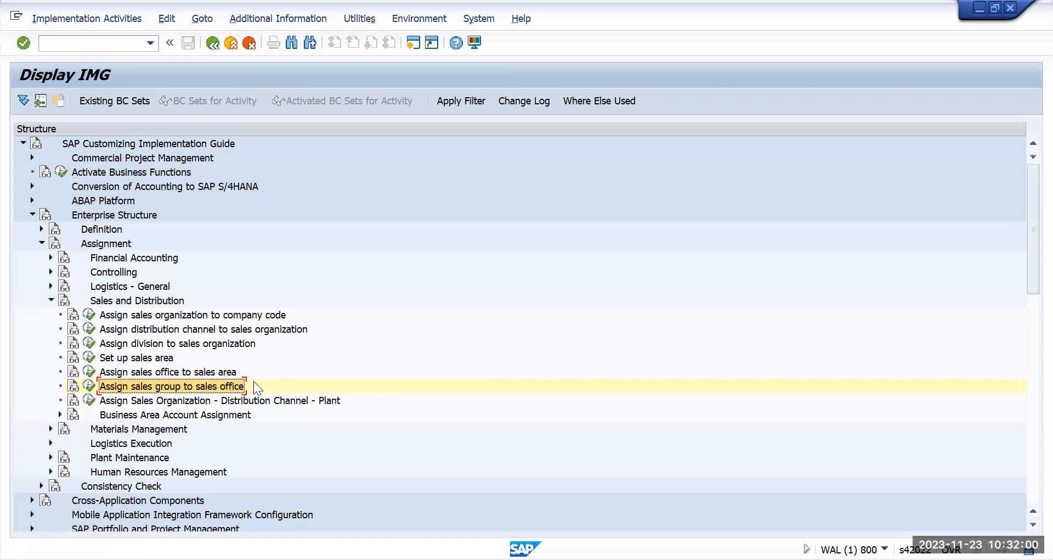
{"action": "left_click", "coordinate": [168, 371]}
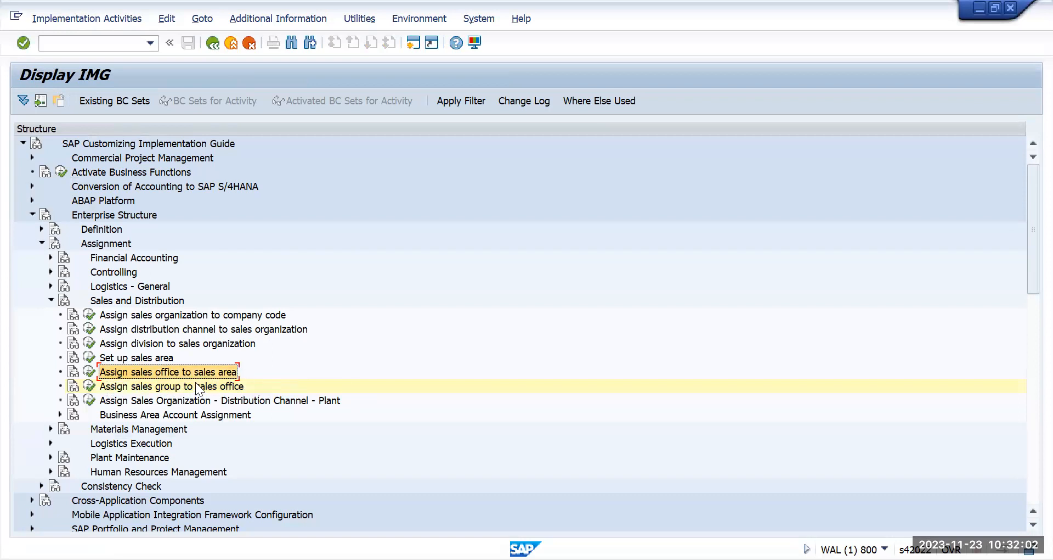
{"action": "left_click", "coordinate": [344, 360]}
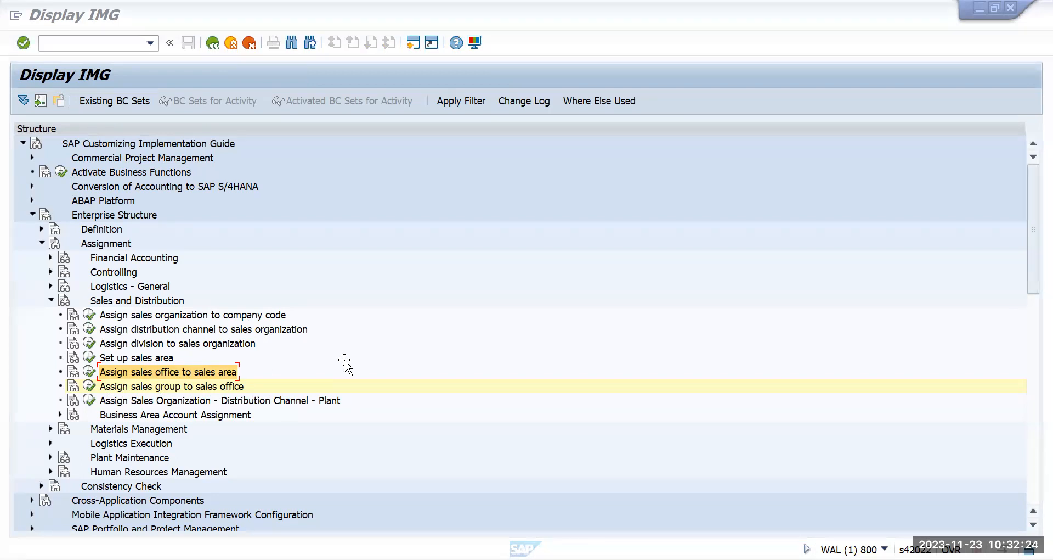
Step: Open the "Assign Sales Organization - Distribution Channel - Plant" activity under the Sales and Distribution assignments
{"action": "left_click", "coordinate": [155, 403]}
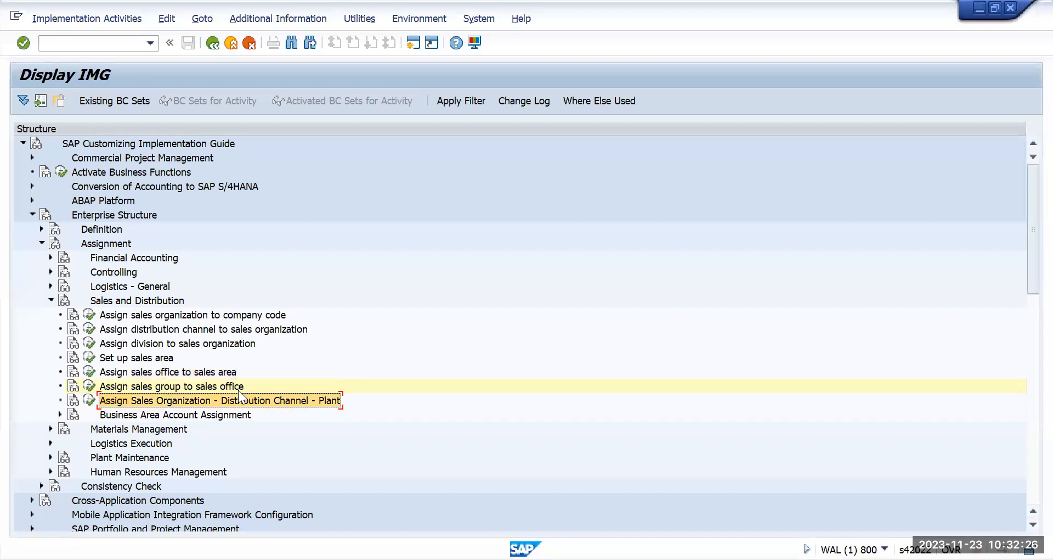
{"action": "scroll", "coordinate": [297, 349], "scroll_direction": "down", "scroll_amount": 2}
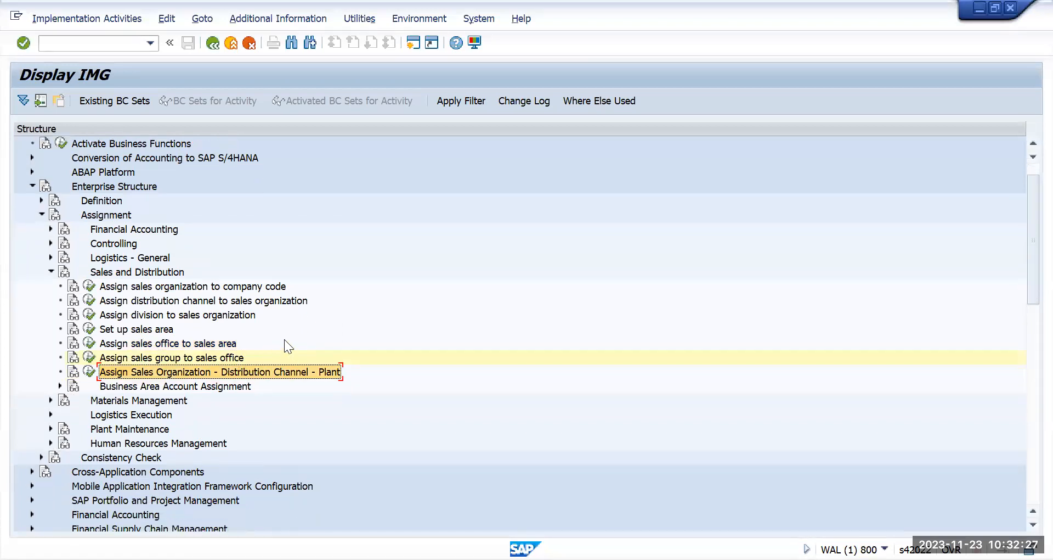
{"action": "left_click", "coordinate": [89, 372]}
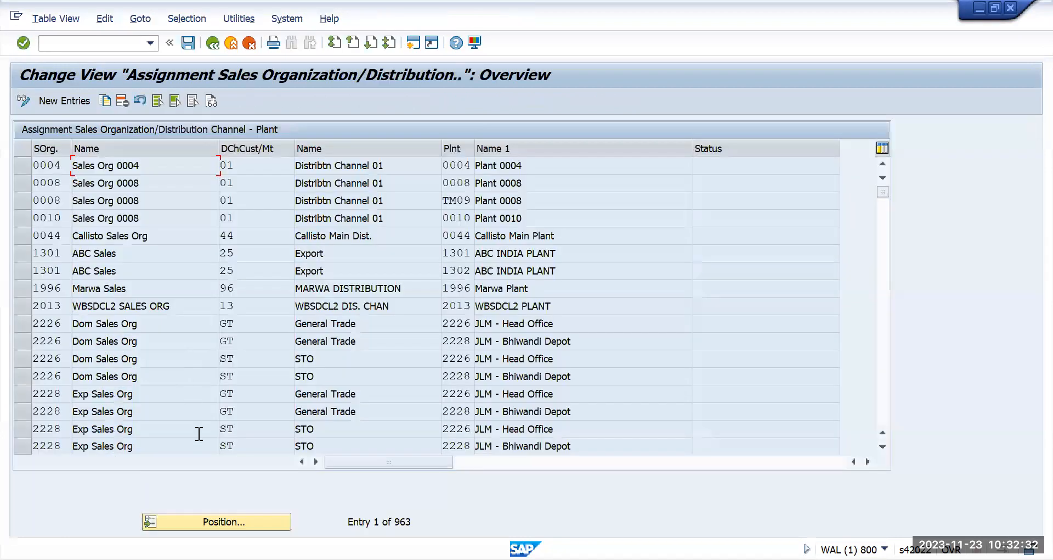
Step: Position the plant assignment list at sales organization TMUS and check the neighbouring entries
{"action": "left_click", "coordinate": [219, 522]}
{"action": "type", "text": "tmu"}
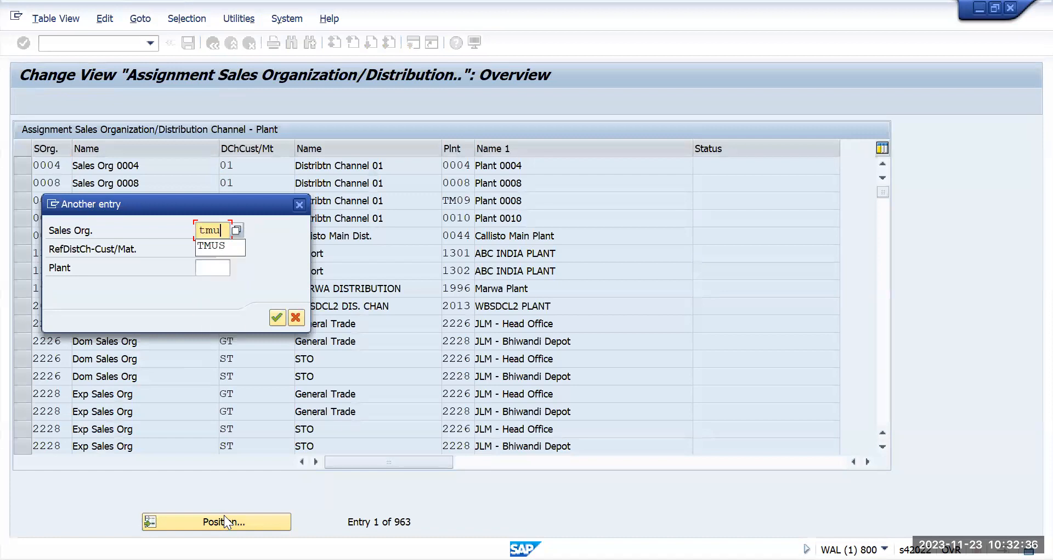
{"action": "type", "text": "s"}
{"action": "key", "text": "Tab"}
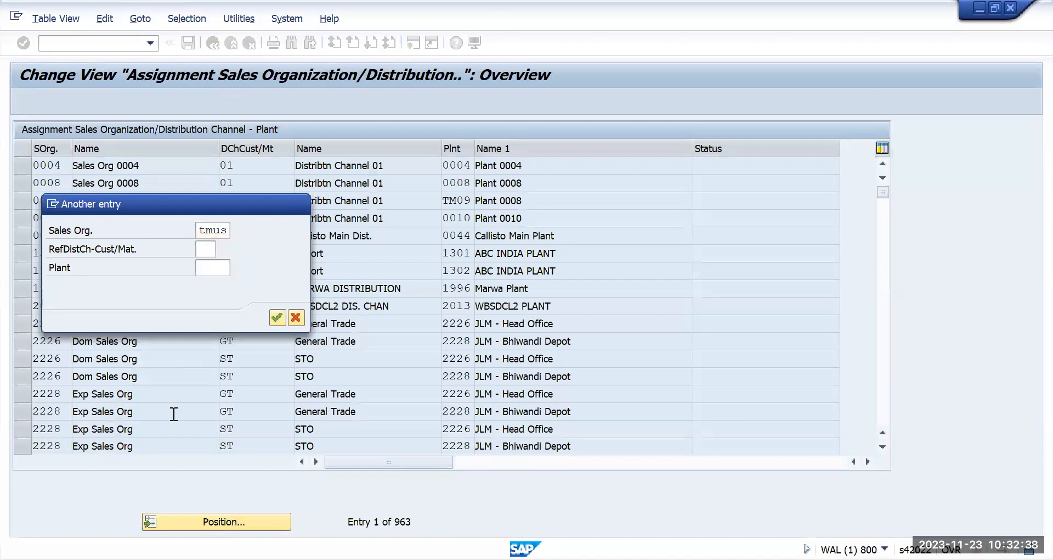
{"action": "key", "text": "Return"}
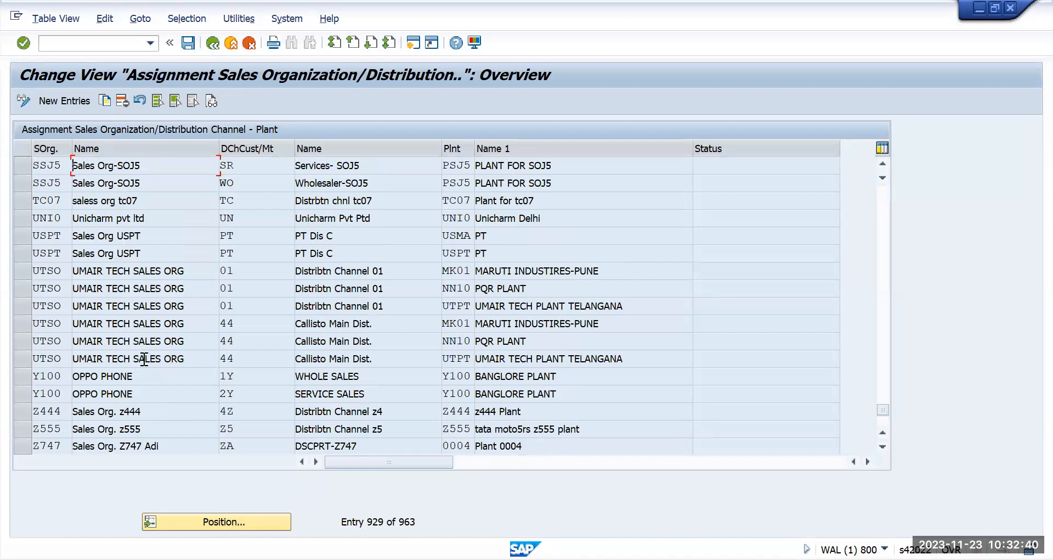
{"action": "scroll", "coordinate": [144, 359], "scroll_direction": "up", "scroll_amount": 3}
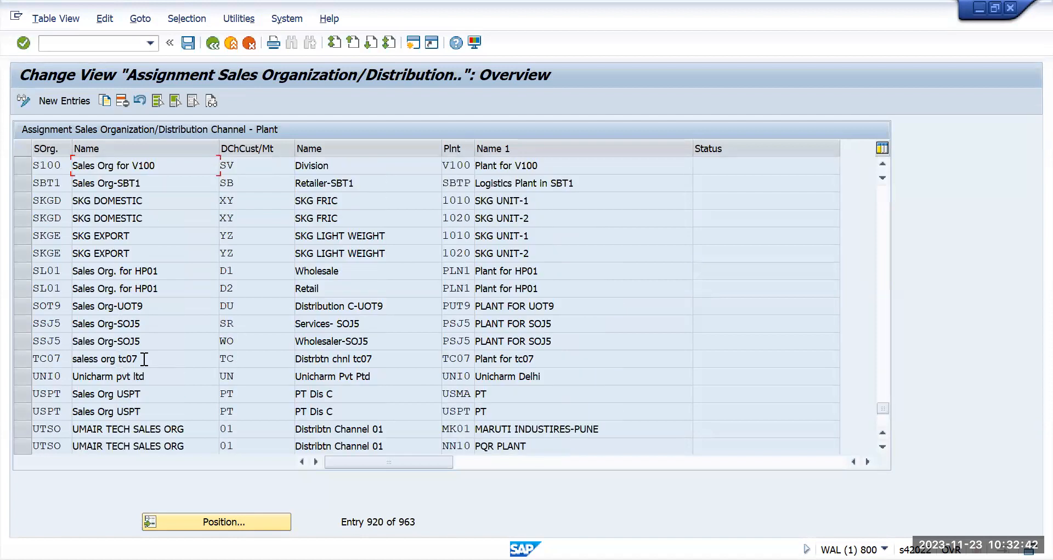
{"action": "scroll", "coordinate": [106, 349], "scroll_direction": "up", "scroll_amount": 1}
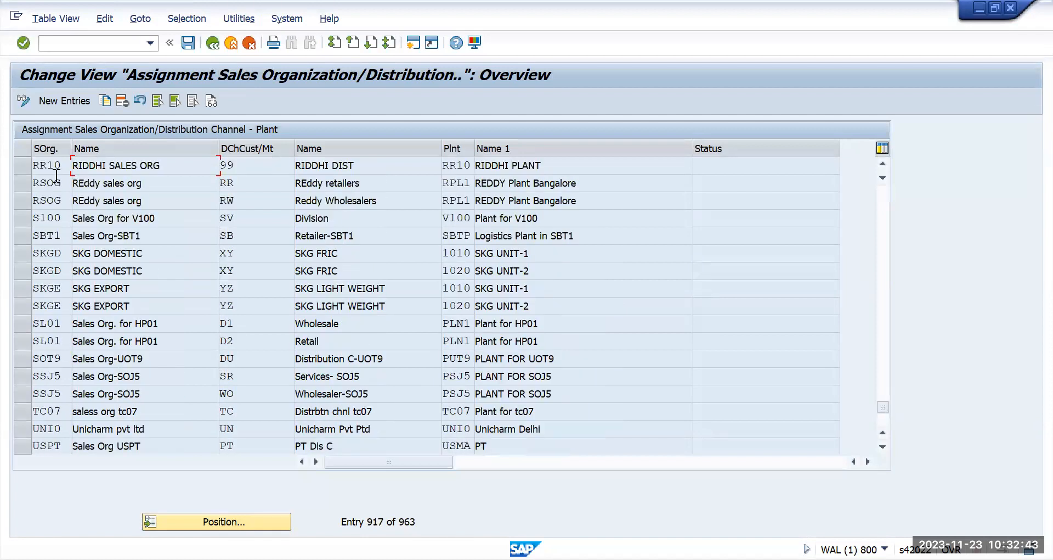
Step: Start a new plant assignment entry with sales organization TMUS and distribution channel TM
{"action": "left_click", "coordinate": [67, 100]}
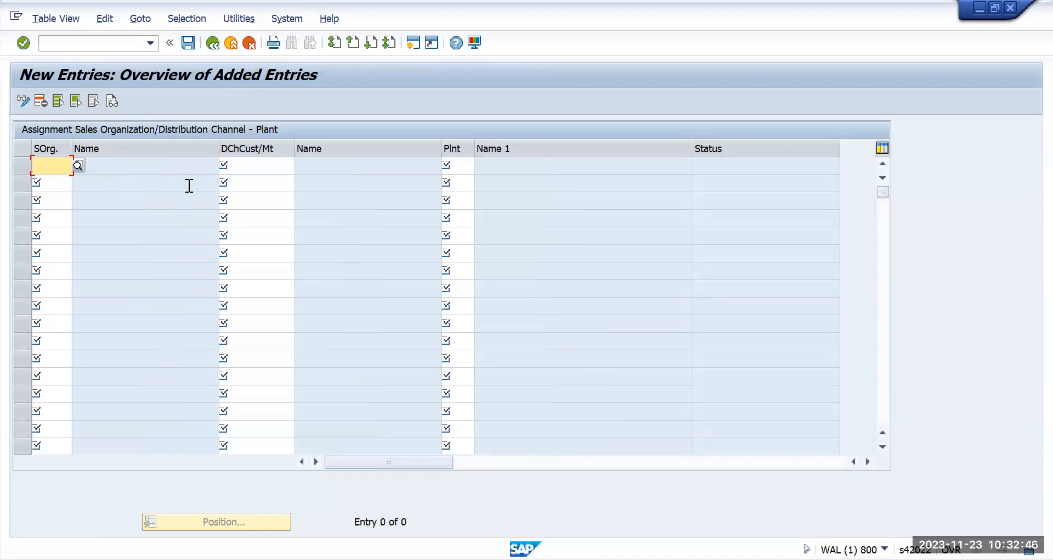
{"action": "type", "text": "tmus"}
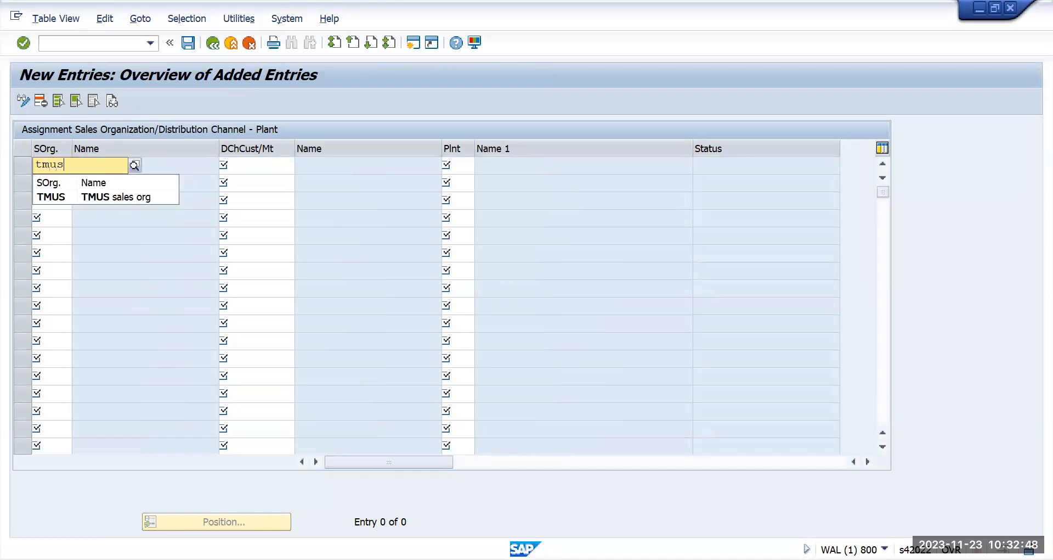
{"action": "key", "text": "Tab"}
{"action": "type", "text": "tm"}
{"action": "key", "text": "Tab"}
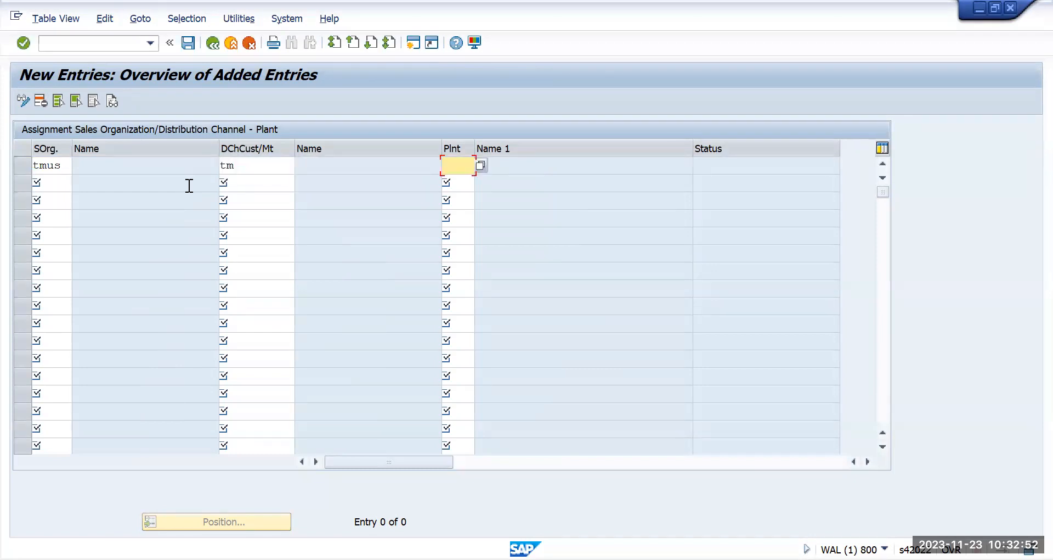
{"action": "type", "text": "tmun"}
{"action": "key", "text": "BackSpace"}
{"action": "key", "text": "BackSpace"}
{"action": "key", "text": "BackSpace"}
{"action": "key", "text": "BackSpace"}
Step: Look up the available plants, widening the list's columns for readability, and choose plant TMUN for the new entry
{"action": "left_click", "coordinate": [481, 165]}
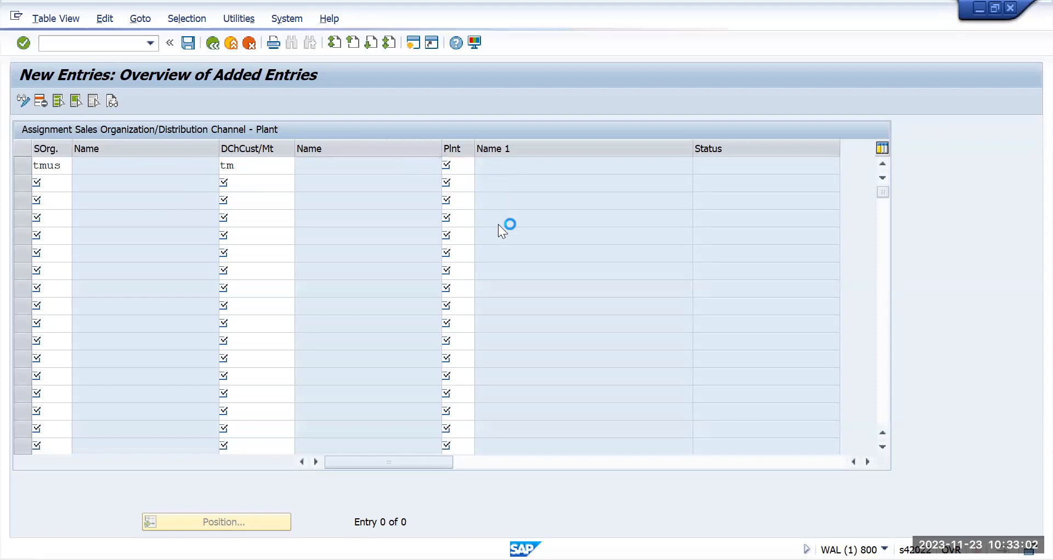
{"action": "scroll", "coordinate": [181, 313], "scroll_direction": "down", "scroll_amount": 19}
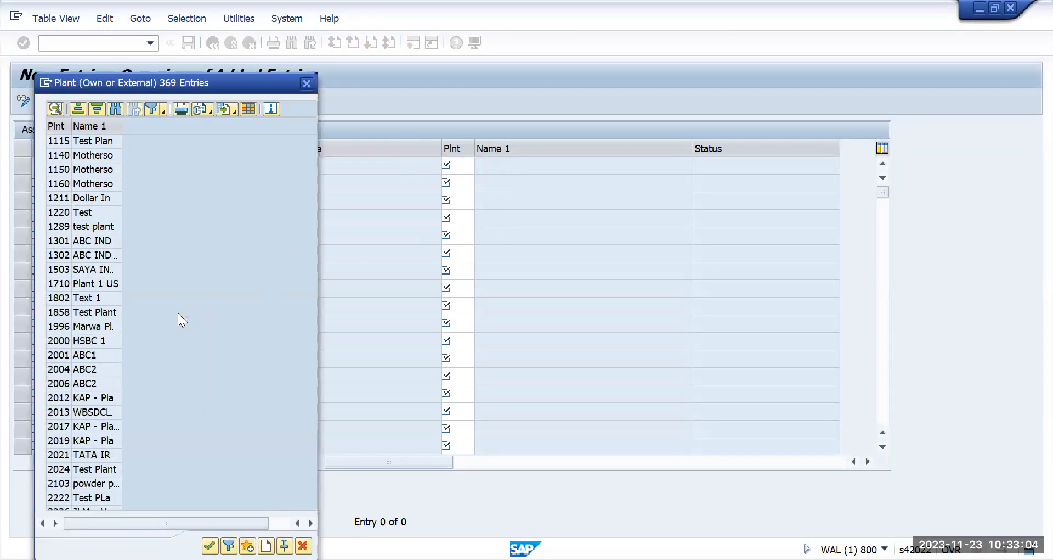
{"action": "scroll", "coordinate": [177, 311], "scroll_direction": "down", "scroll_amount": 16}
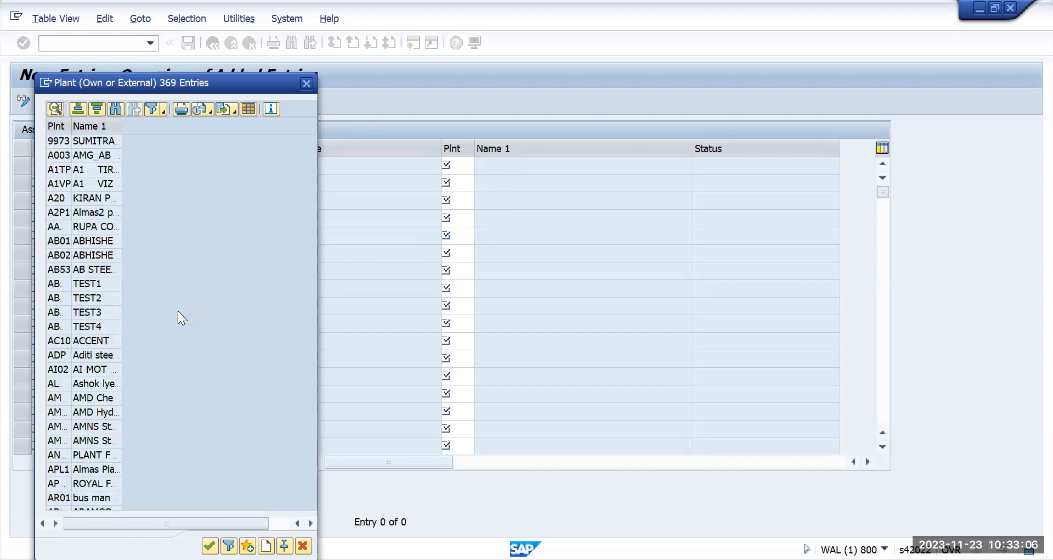
{"action": "scroll", "coordinate": [178, 310], "scroll_direction": "down", "scroll_amount": 12}
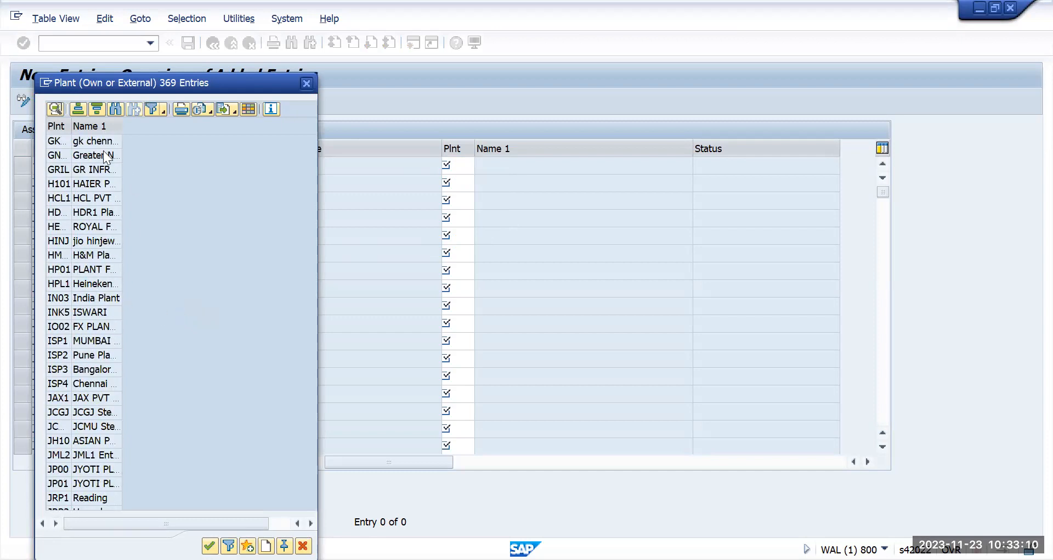
{"action": "left_click_drag", "start_coordinate": [71, 130], "coordinate": [116, 132]}
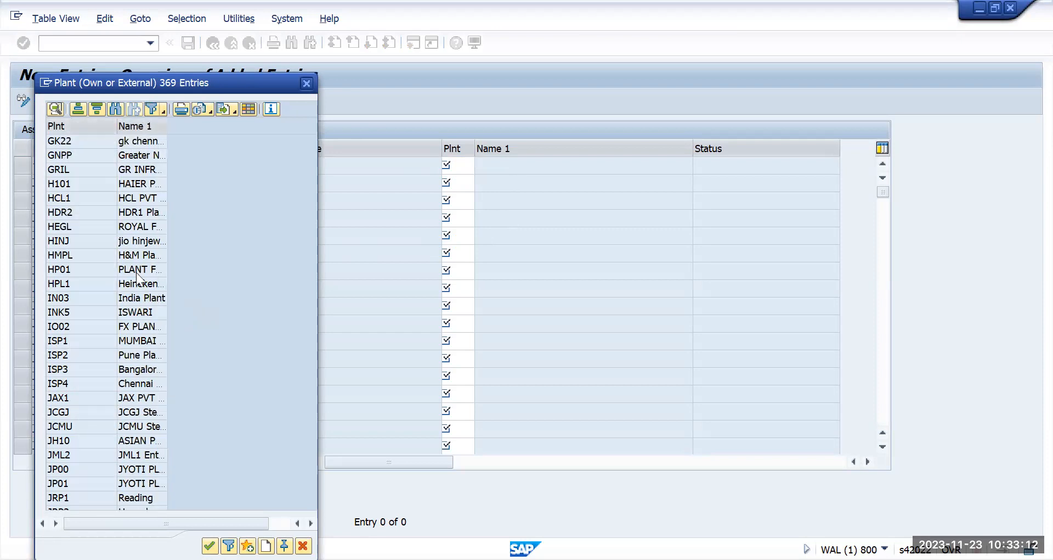
{"action": "left_click_drag", "start_coordinate": [168, 124], "coordinate": [212, 135]}
{"action": "scroll", "coordinate": [103, 324], "scroll_direction": "down", "scroll_amount": 20}
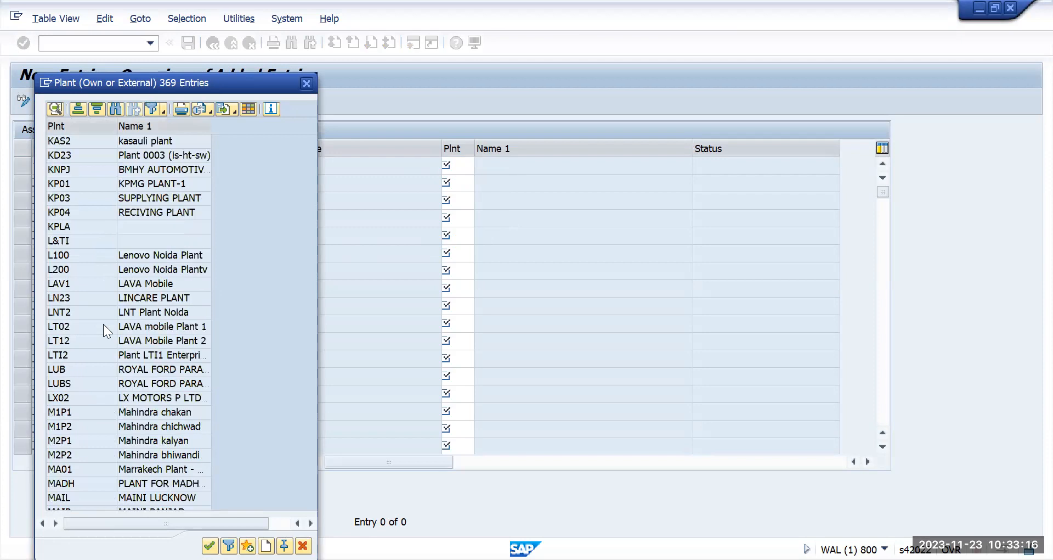
{"action": "scroll", "coordinate": [104, 325], "scroll_direction": "down", "scroll_amount": 20}
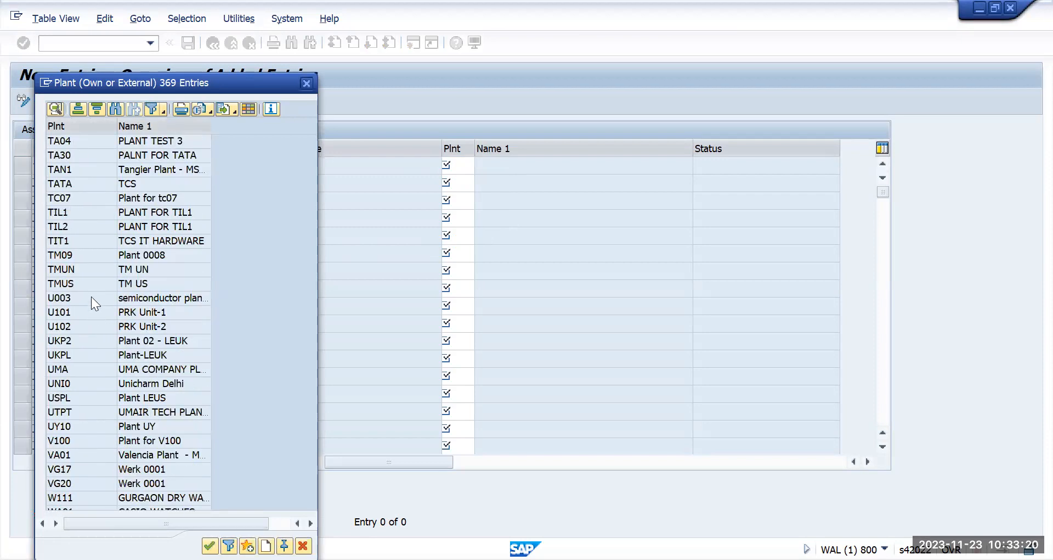
{"action": "left_click", "coordinate": [85, 282]}
{"action": "left_click", "coordinate": [89, 270]}
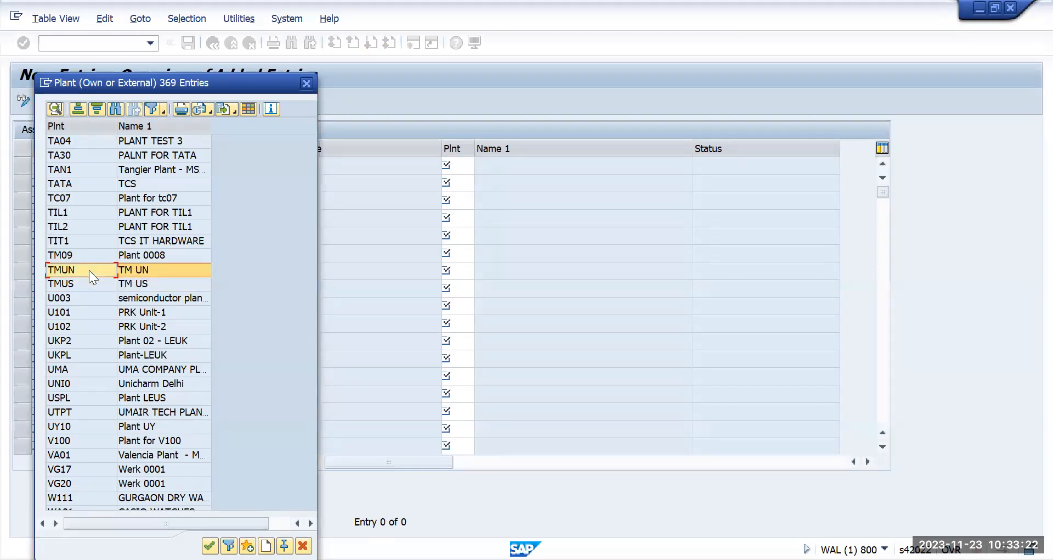
{"action": "double_click", "coordinate": [89, 270]}
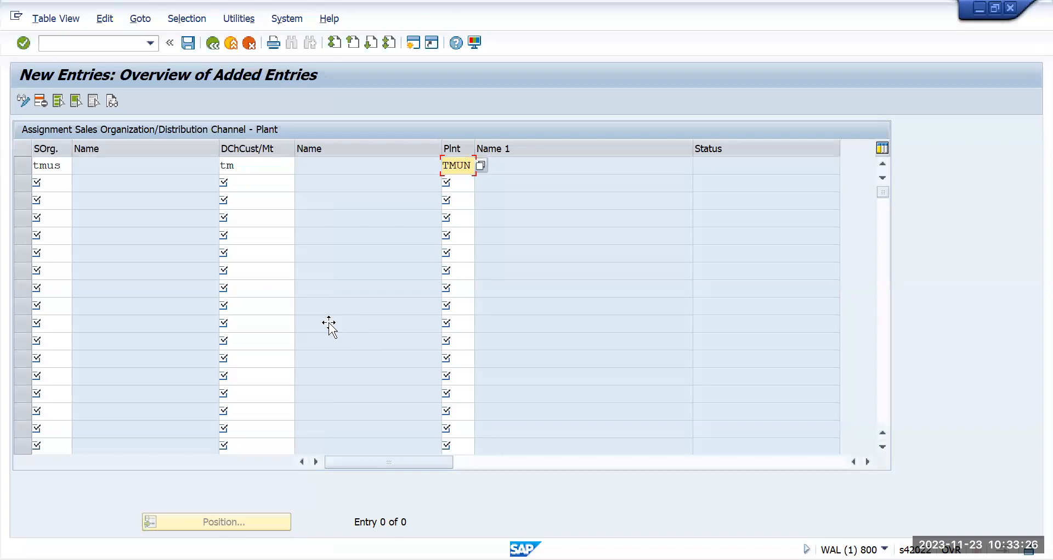
Step: Save the new plant assignment under customizing request WALK902687
{"action": "key", "text": "Return"}
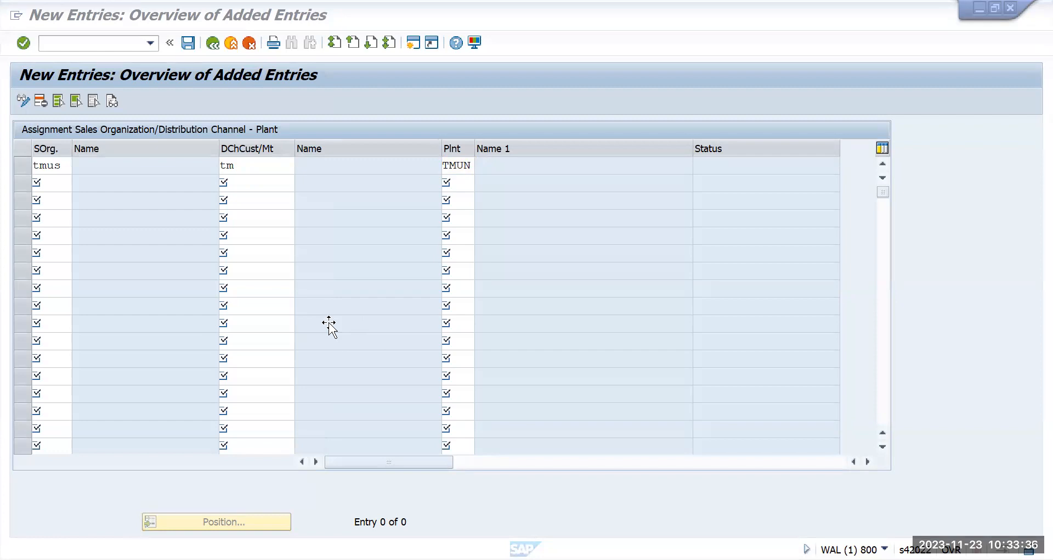
{"action": "key", "text": "Return"}
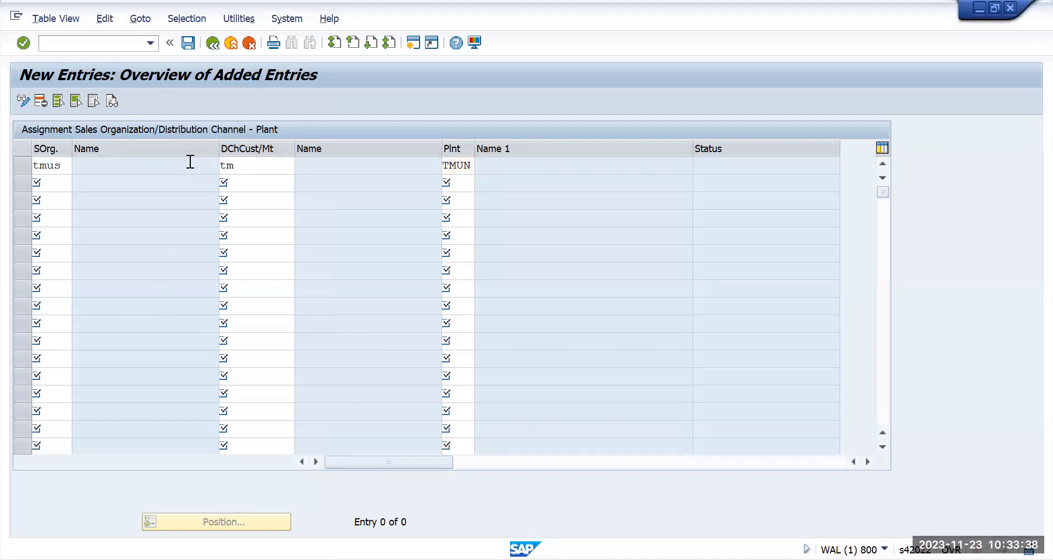
{"action": "left_click", "coordinate": [187, 46]}
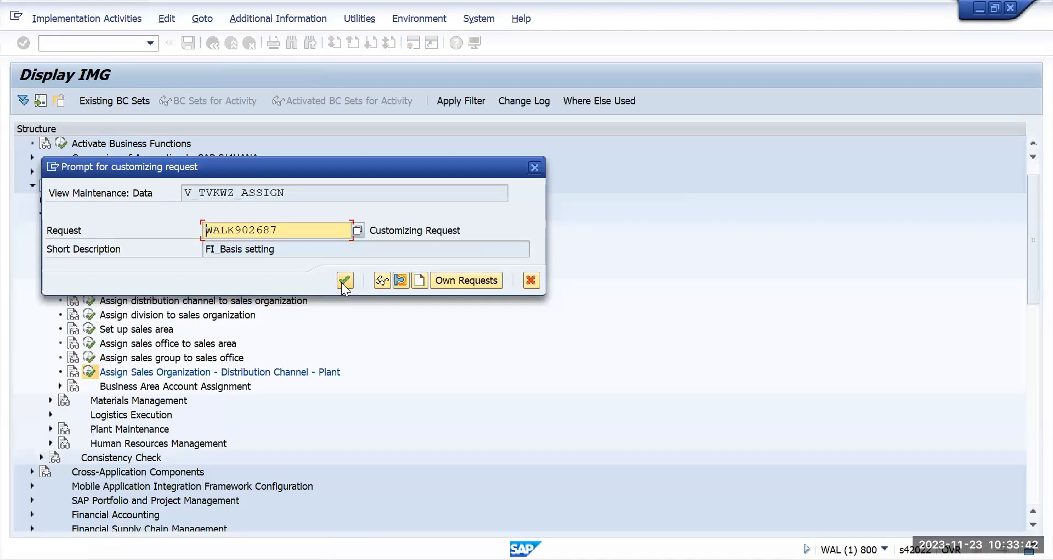
{"action": "left_click", "coordinate": [344, 281]}
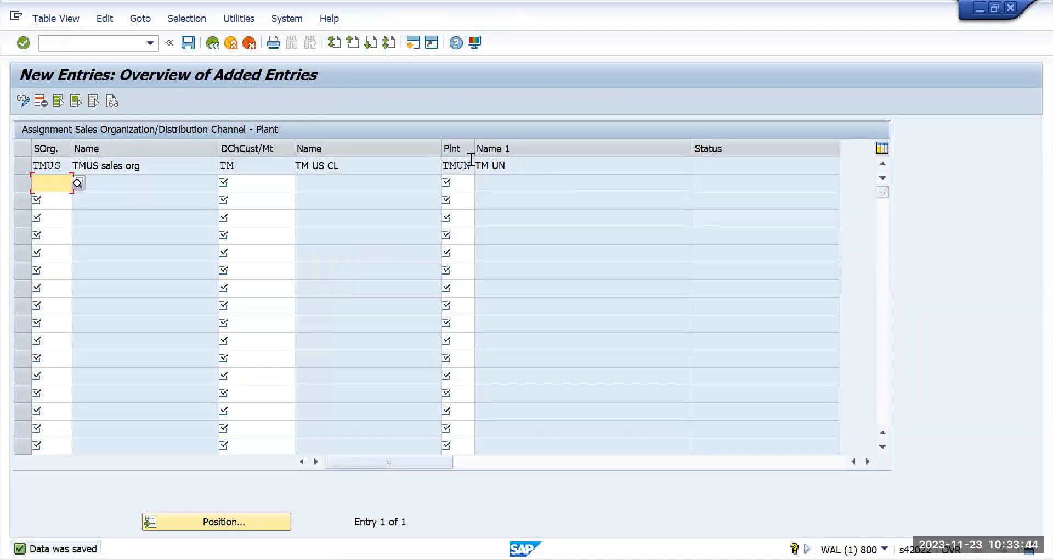
Step: Widen the plant column to check the saved plant code, and return to the implementation guide
{"action": "left_click_drag", "start_coordinate": [472, 148], "coordinate": [418, 164]}
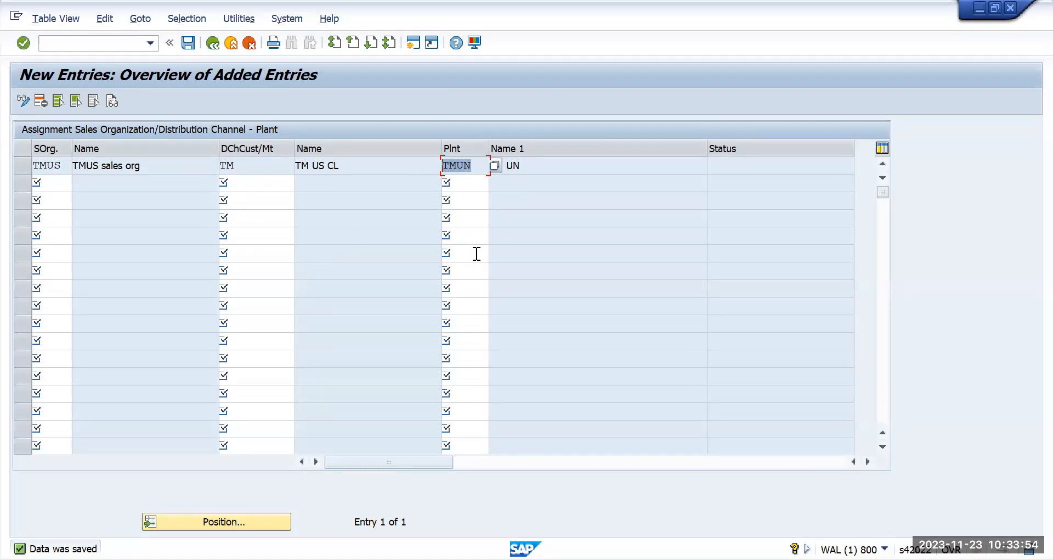
{"action": "key", "text": "alt+Tab"}
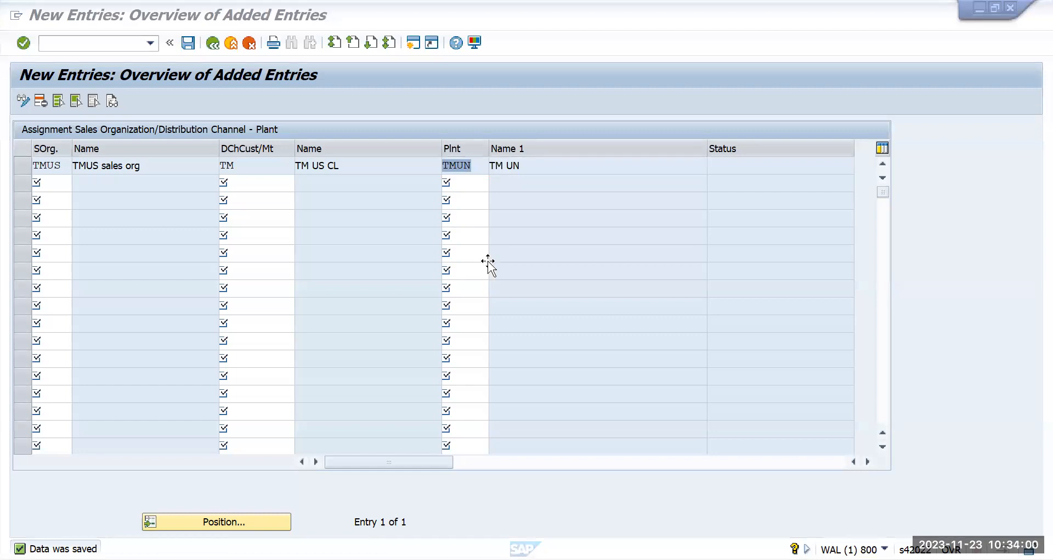
{"action": "left_click", "coordinate": [202, 50]}
{"action": "left_click", "coordinate": [213, 43]}
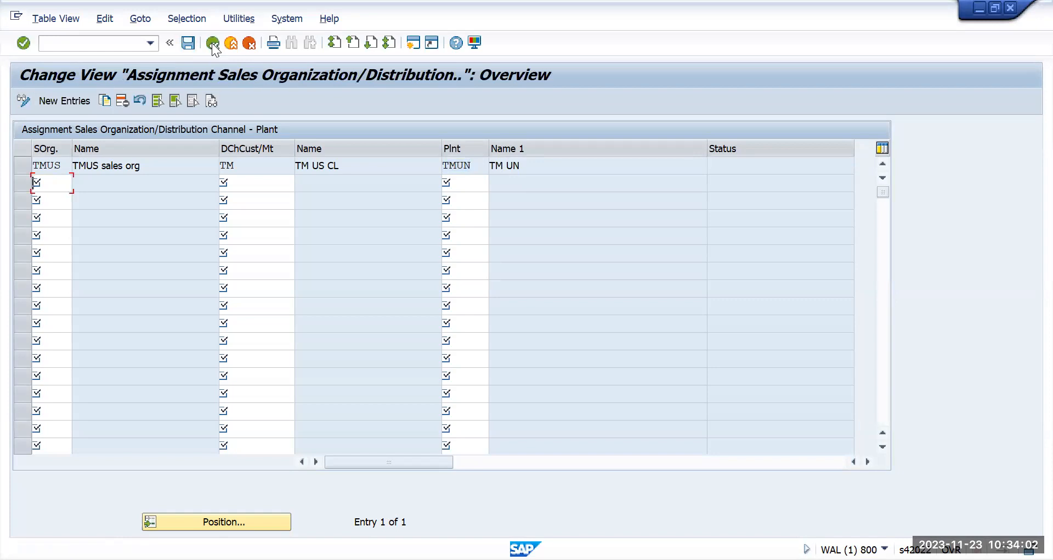
{"action": "left_click", "coordinate": [212, 43]}
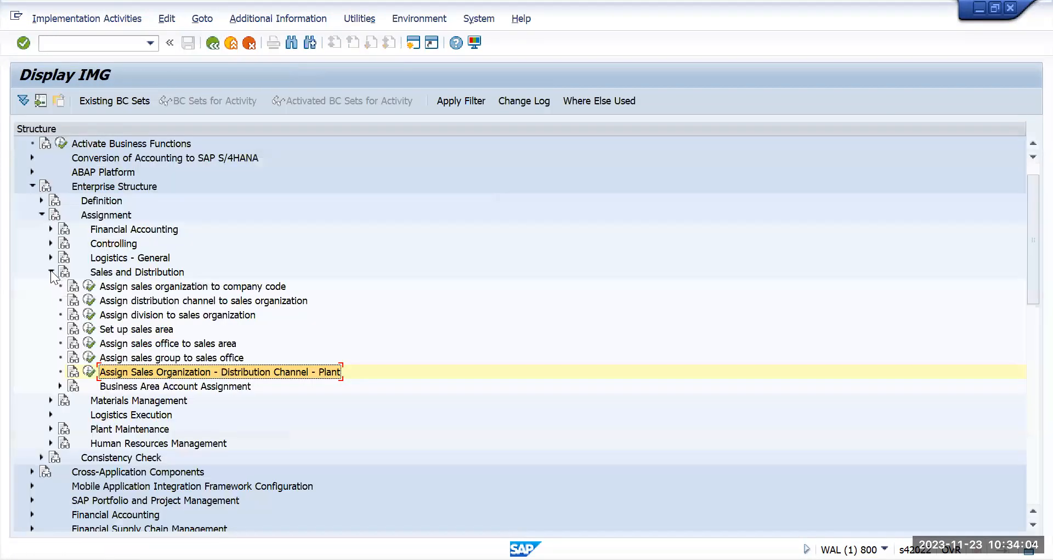
Step: Open the Plant - division allocation of the "Assign Business Area to Plant/Valuation Area and Division" activity under the Logistics - General assignments
{"action": "left_click", "coordinate": [50, 271]}
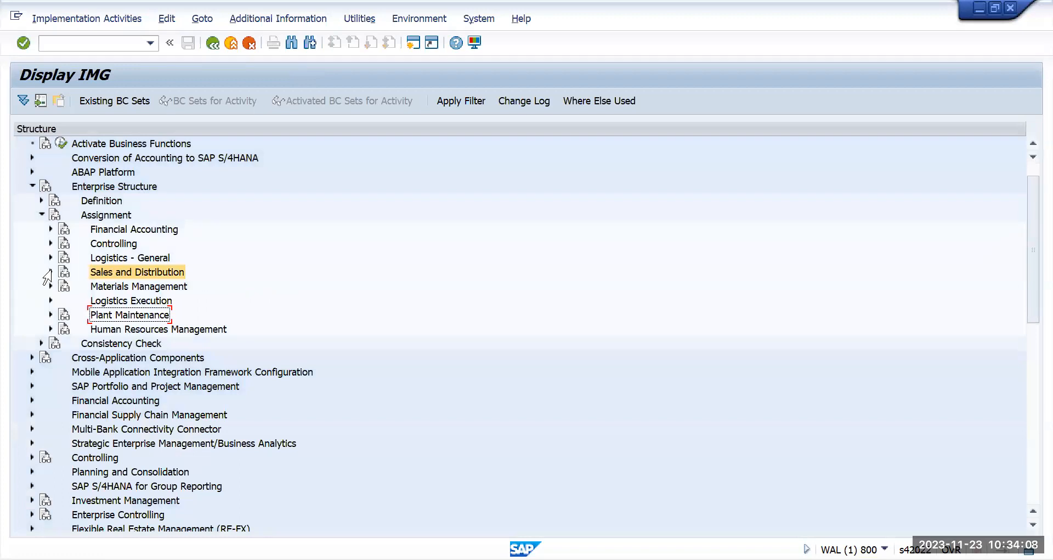
{"action": "left_click", "coordinate": [47, 256]}
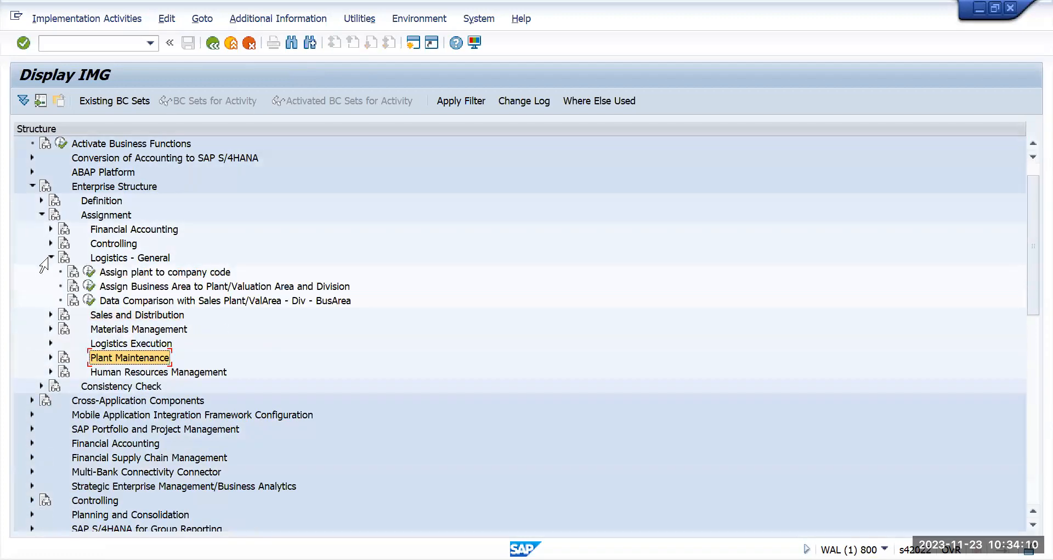
{"action": "key", "text": "alt+Tab"}
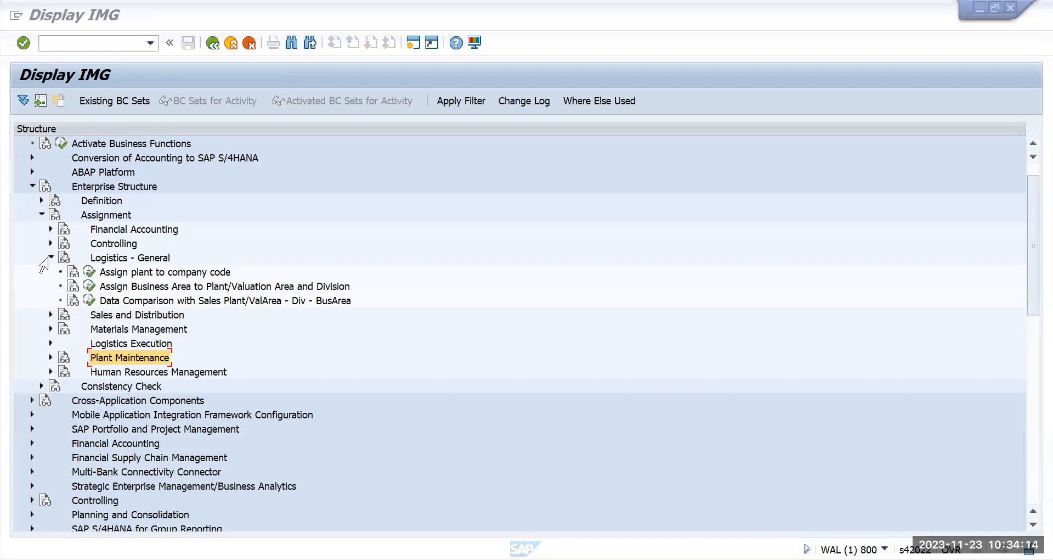
{"action": "left_click", "coordinate": [184, 285]}
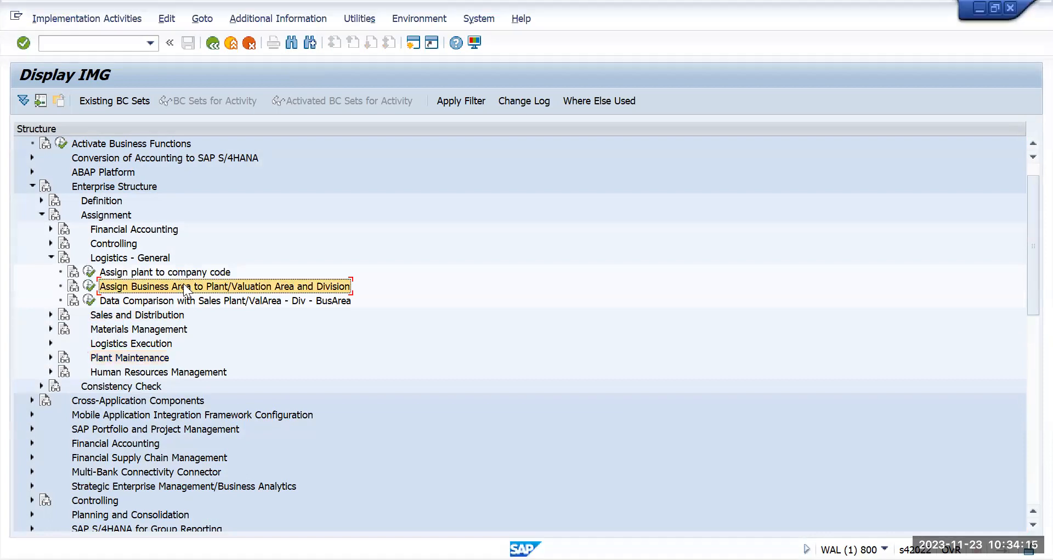
{"action": "left_click", "coordinate": [89, 286]}
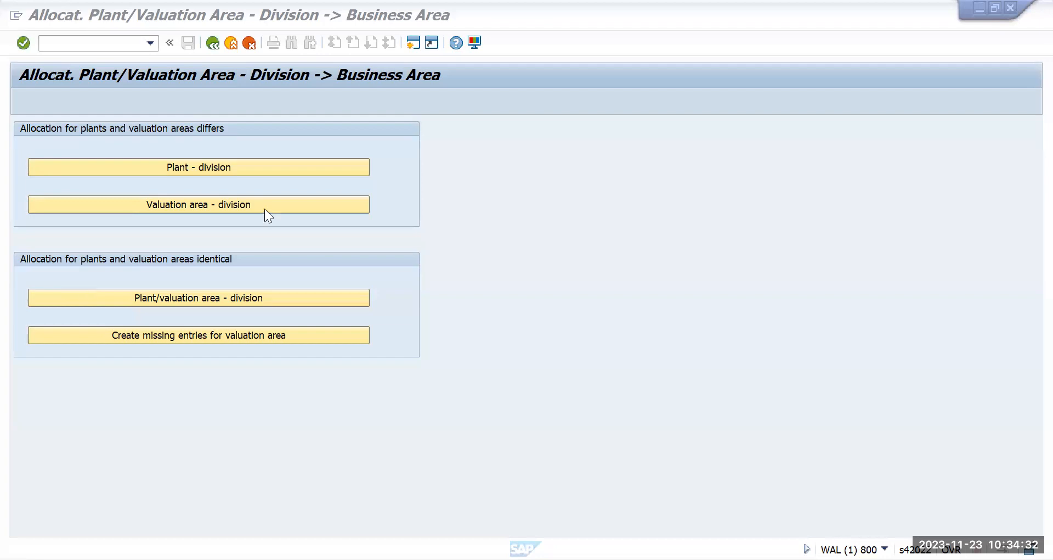
{"action": "left_click", "coordinate": [249, 184]}
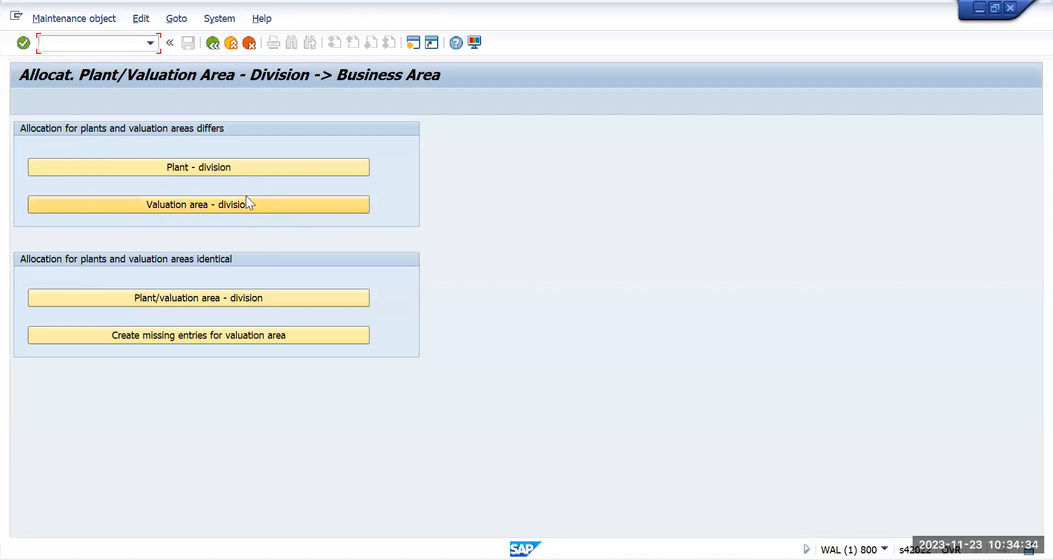
{"action": "left_click", "coordinate": [208, 168]}
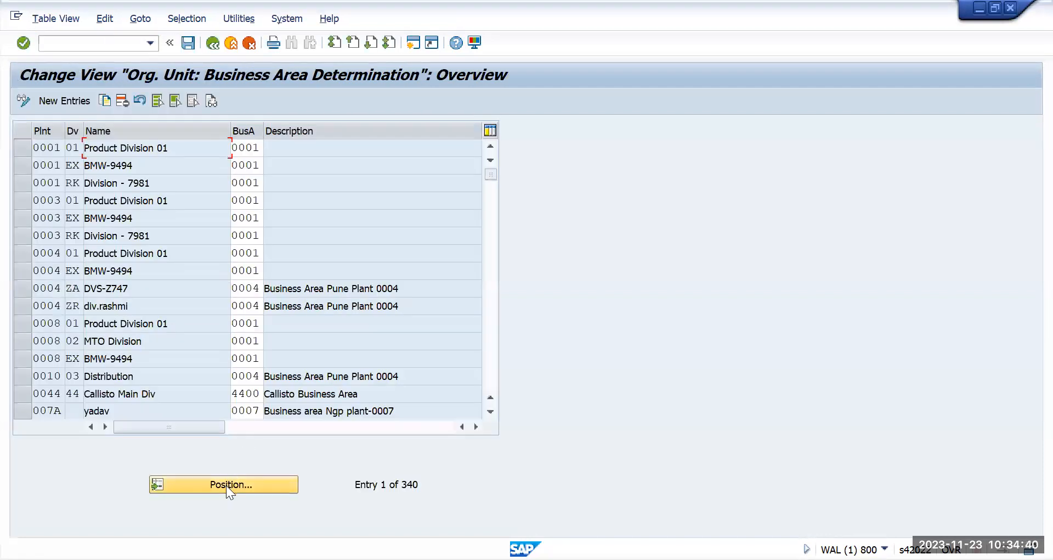
Step: Position the business area determination list at plant TMUS and check the neighbouring entries
{"action": "left_click", "coordinate": [226, 486]}
{"action": "type", "text": "tm"}
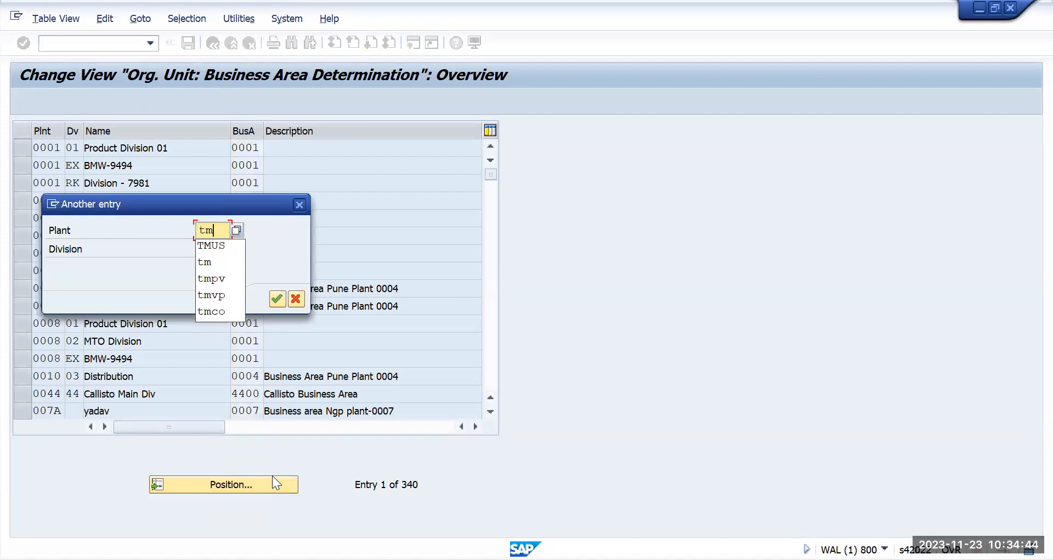
{"action": "type", "text": "us"}
{"action": "key", "text": "Return"}
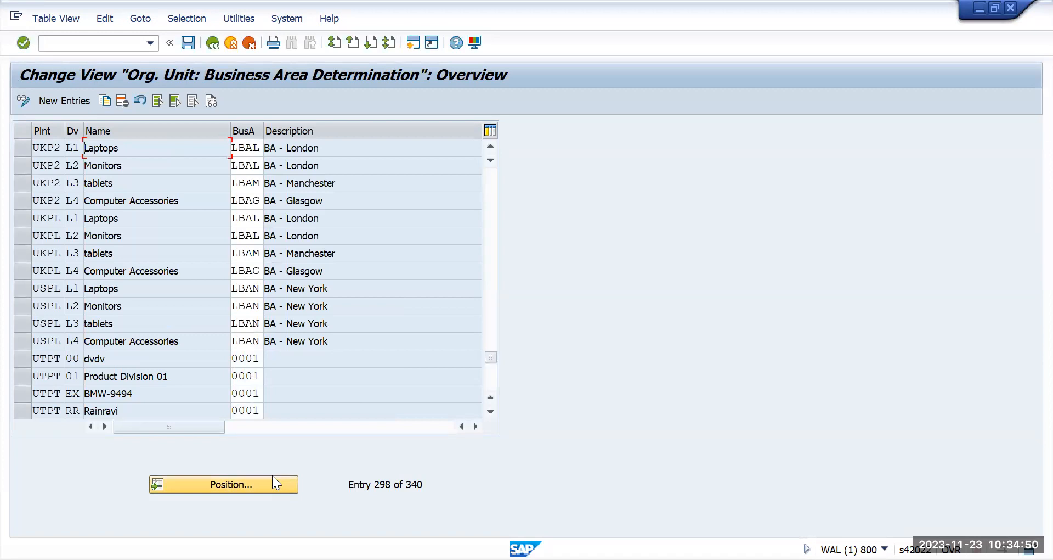
{"action": "scroll", "coordinate": [297, 293], "scroll_direction": "down", "scroll_amount": 11}
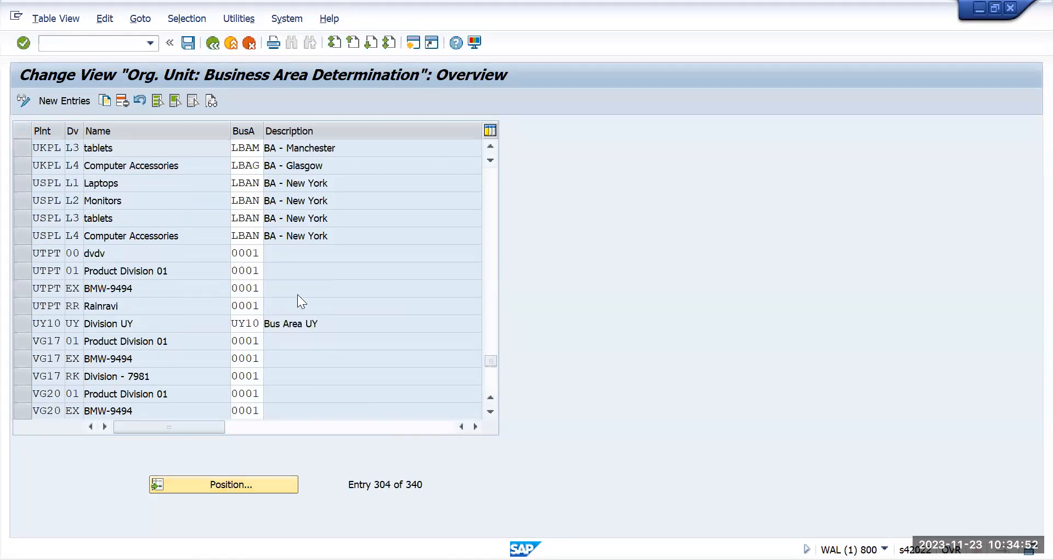
Step: Browse the plant business area entries back to the first one, and view the business areas selectable for plant 0003, division RK
{"action": "scroll", "coordinate": [301, 291], "scroll_direction": "down", "scroll_amount": 2}
{"action": "scroll", "coordinate": [302, 290], "scroll_direction": "up", "scroll_amount": 6}
{"action": "scroll", "coordinate": [304, 289], "scroll_direction": "up", "scroll_amount": 11}
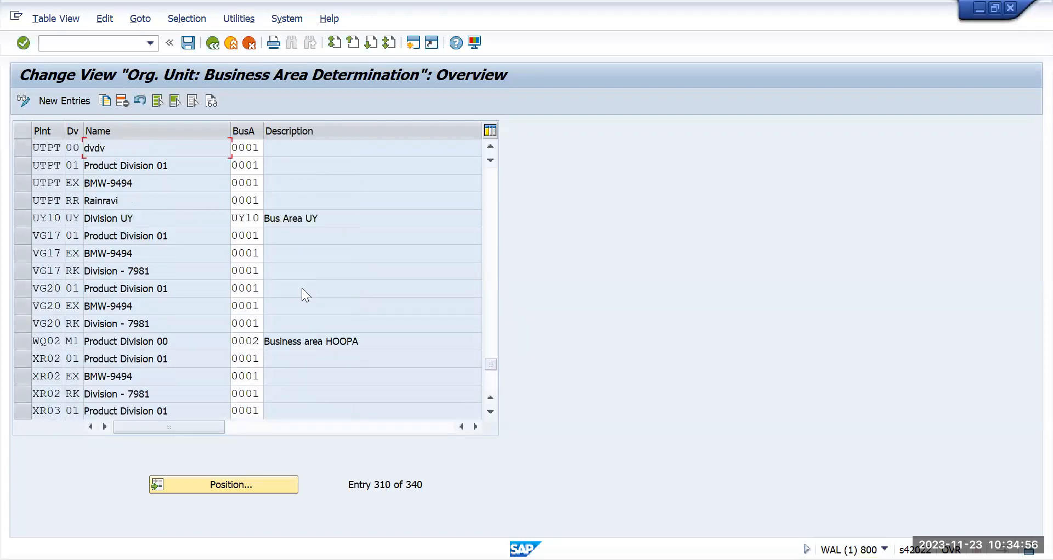
{"action": "scroll", "coordinate": [303, 286], "scroll_direction": "up", "scroll_amount": 7}
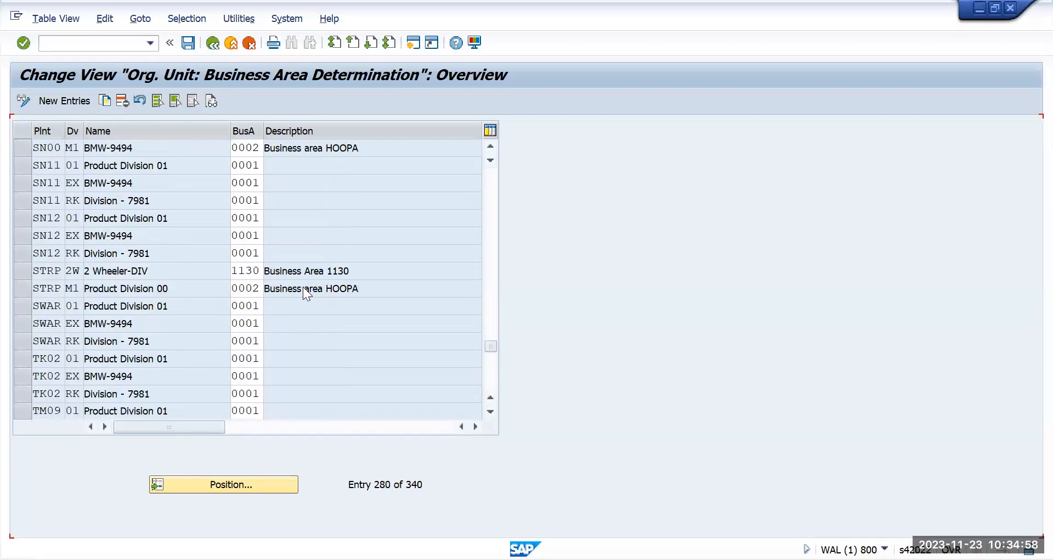
{"action": "left_click_drag", "start_coordinate": [491, 338], "coordinate": [492, 166]}
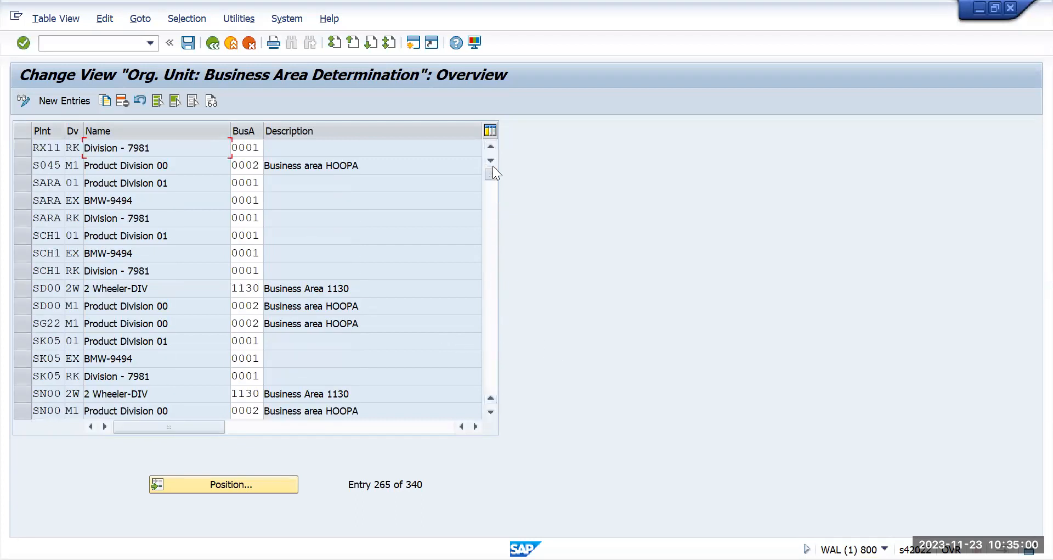
{"action": "left_click", "coordinate": [469, 238]}
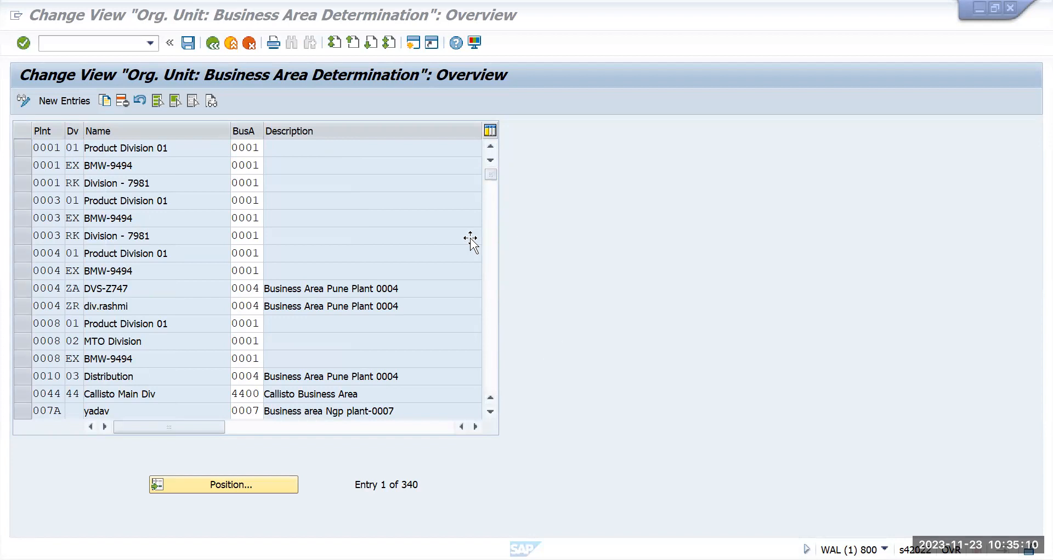
{"action": "left_click", "coordinate": [256, 236]}
{"action": "left_click", "coordinate": [270, 235]}
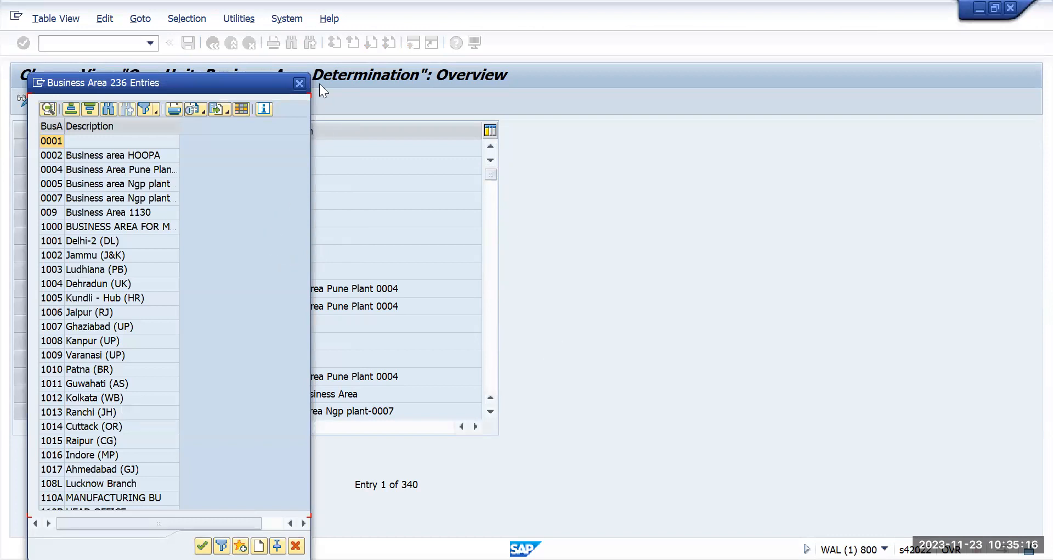
{"action": "left_click", "coordinate": [300, 83]}
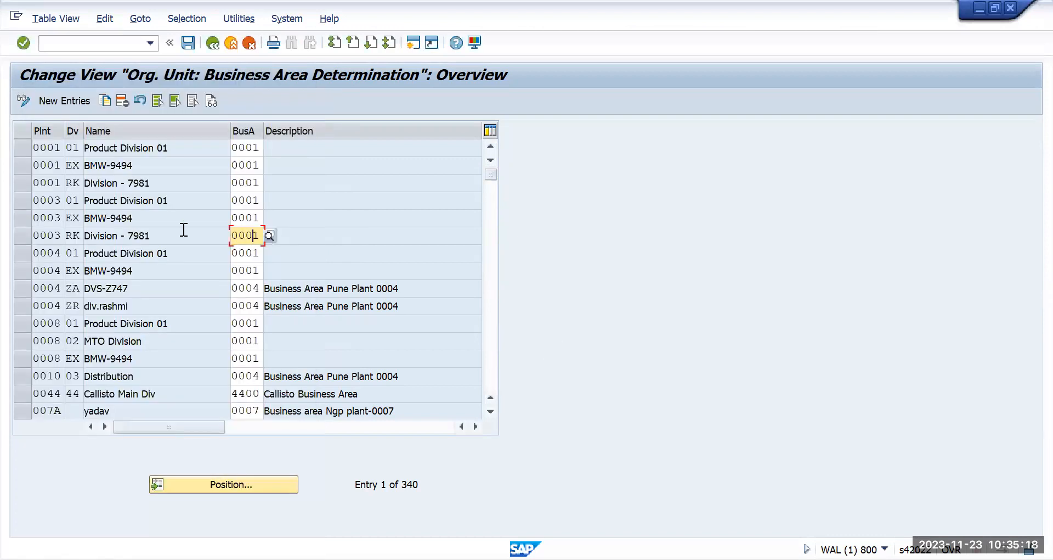
Step: Create a new business area determination entry for plant TMUN, division TM, with business area 0001
{"action": "left_click", "coordinate": [63, 101]}
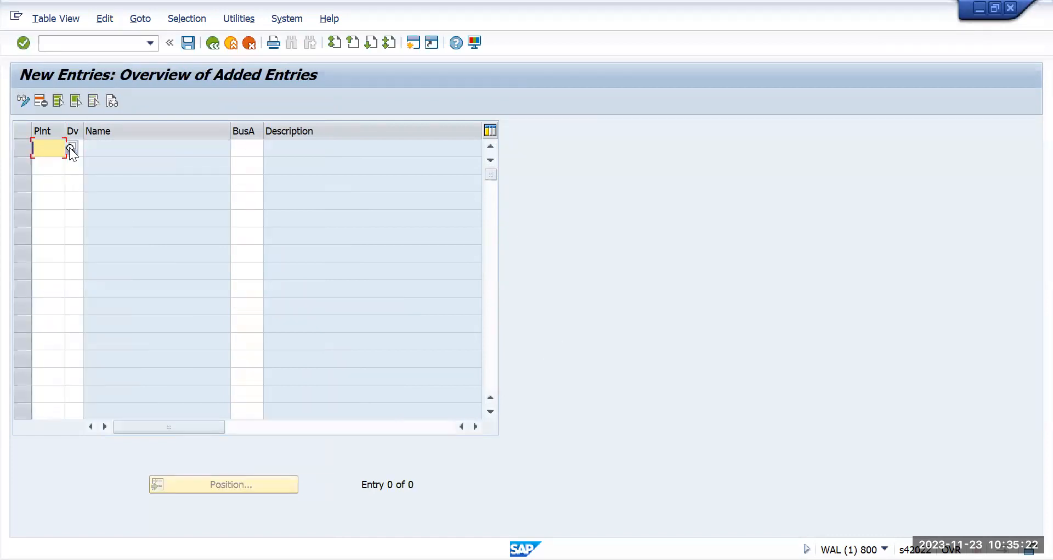
{"action": "key", "text": "F4"}
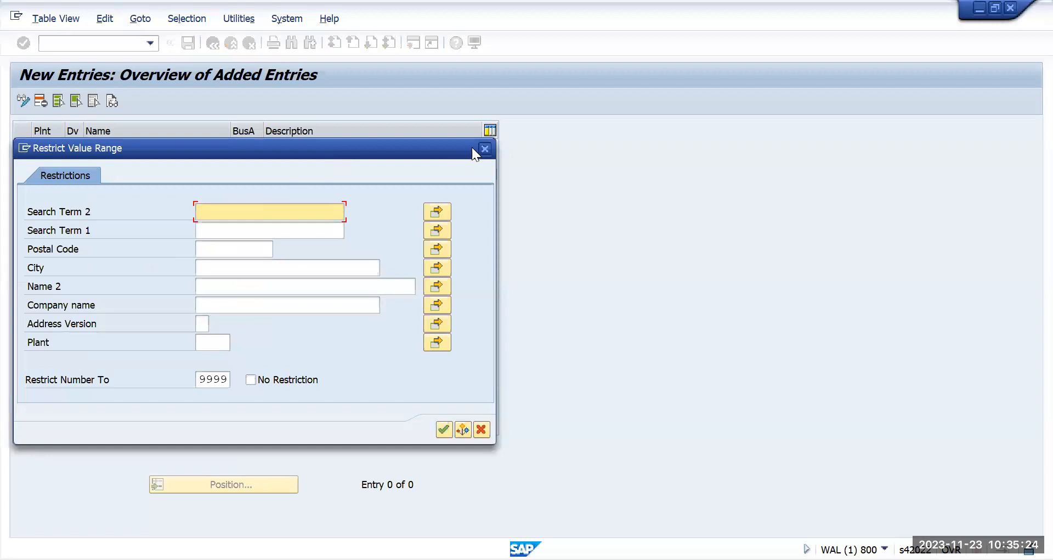
{"action": "left_click", "coordinate": [489, 147]}
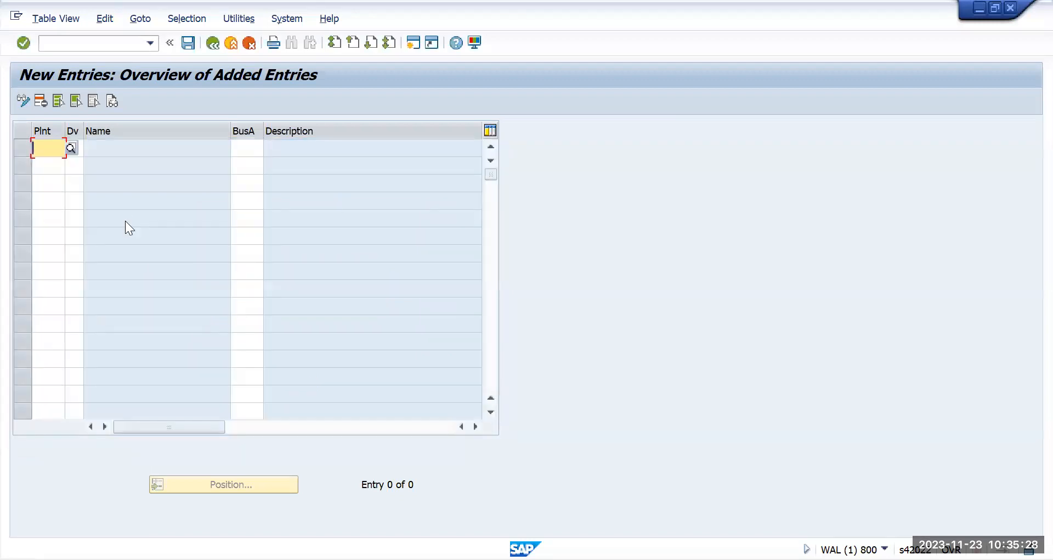
{"action": "type", "text": "tmun"}
{"action": "key", "text": "Tab"}
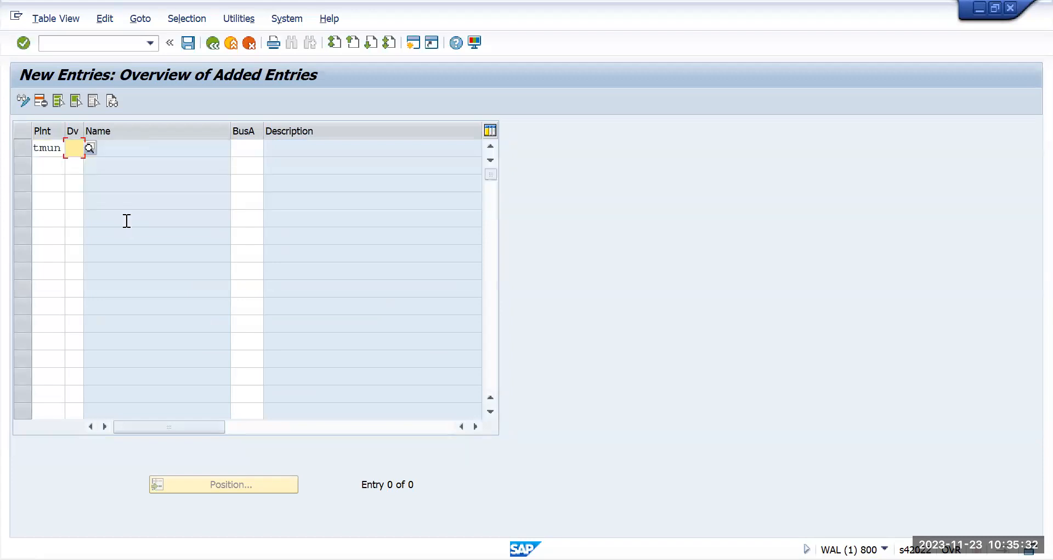
{"action": "type", "text": "t"}
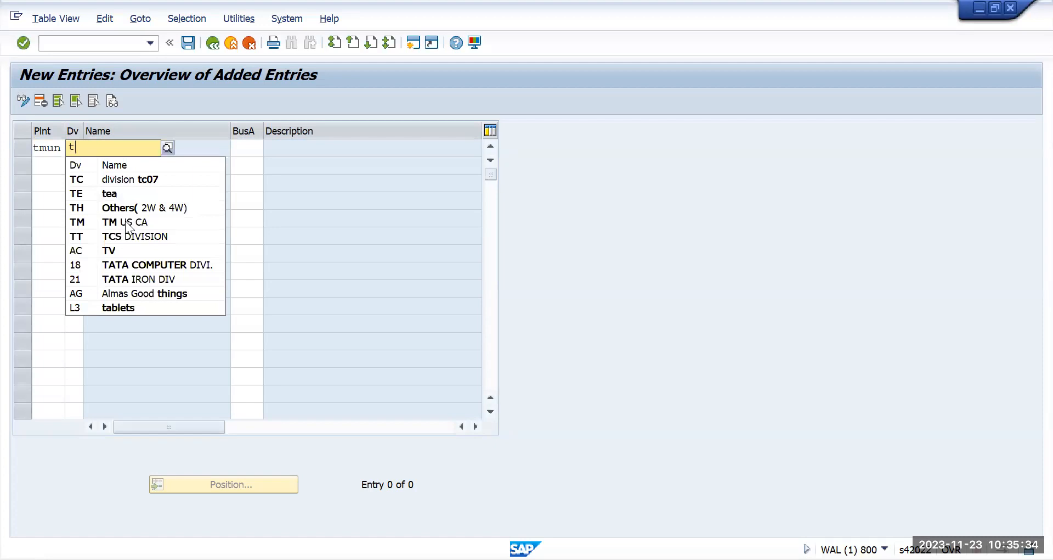
{"action": "left_click", "coordinate": [151, 223]}
{"action": "left_click", "coordinate": [250, 151]}
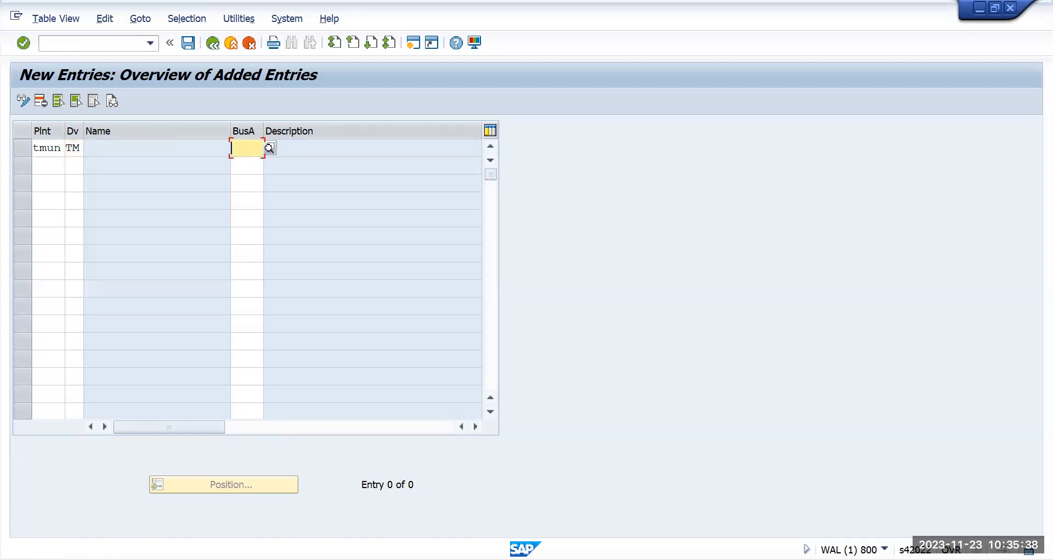
{"action": "type", "text": "0001"}
{"action": "key", "text": "Return"}
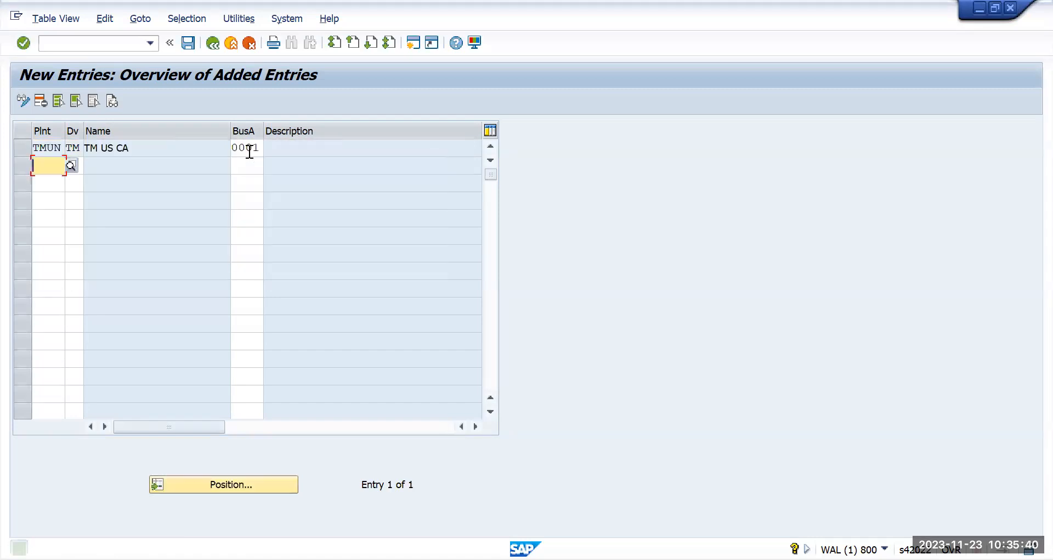
Step: Save the new plant TMUN entry under customizing request WALK902687 and return to the allocation selection screen
{"action": "left_click", "coordinate": [186, 42]}
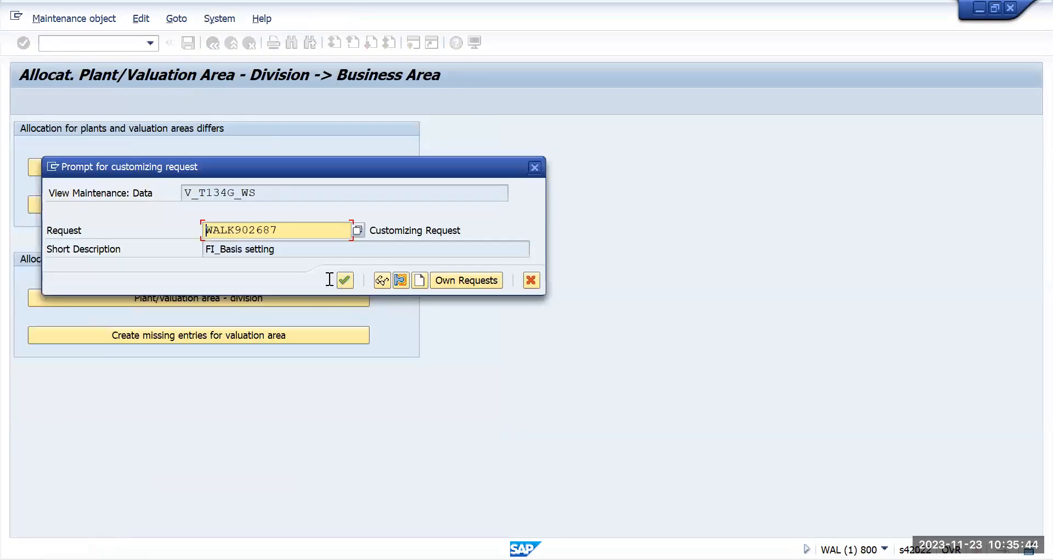
{"action": "left_click", "coordinate": [212, 44]}
{"action": "left_click", "coordinate": [188, 43]}
{"action": "left_click", "coordinate": [212, 44]}
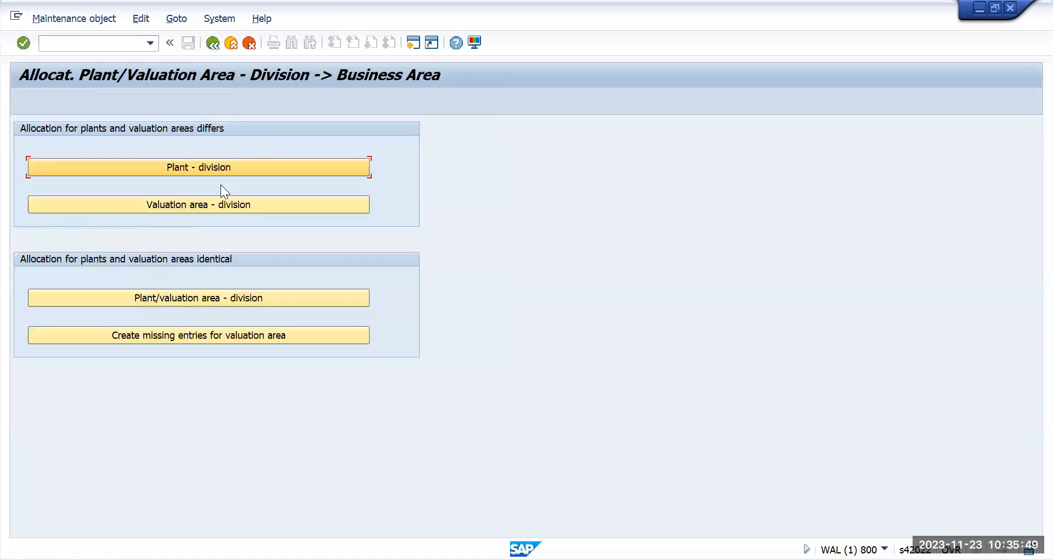
Step: View the business area entries of the Valuation area - division allocation, and return to the allocation selection screen
{"action": "left_click", "coordinate": [218, 213]}
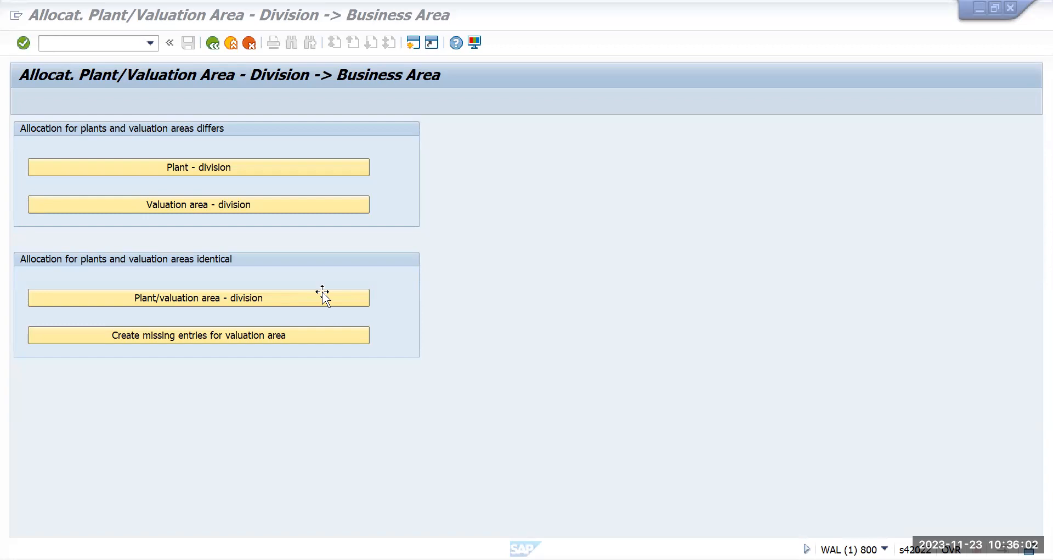
{"action": "left_click", "coordinate": [200, 205]}
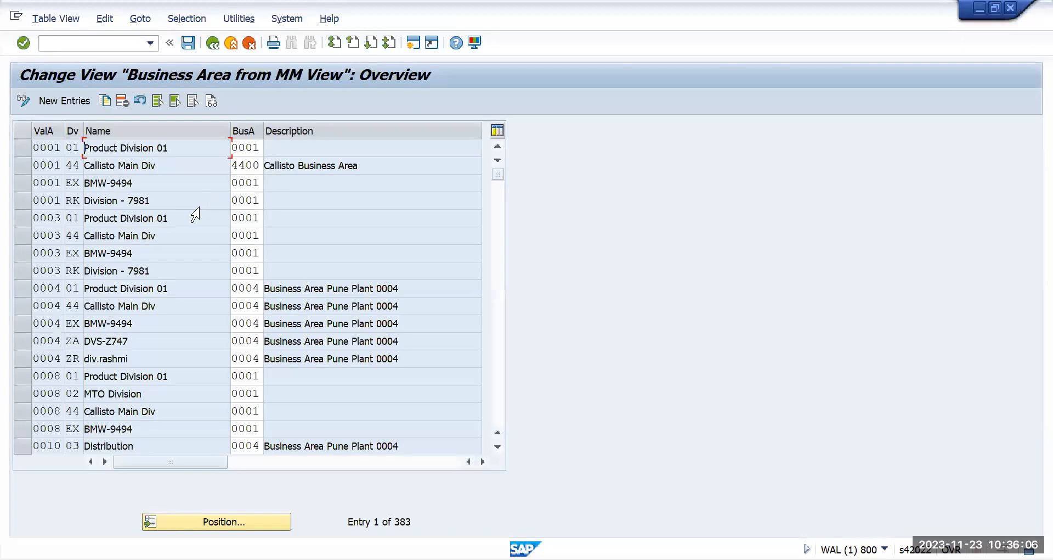
{"action": "key", "text": "alt+Tab"}
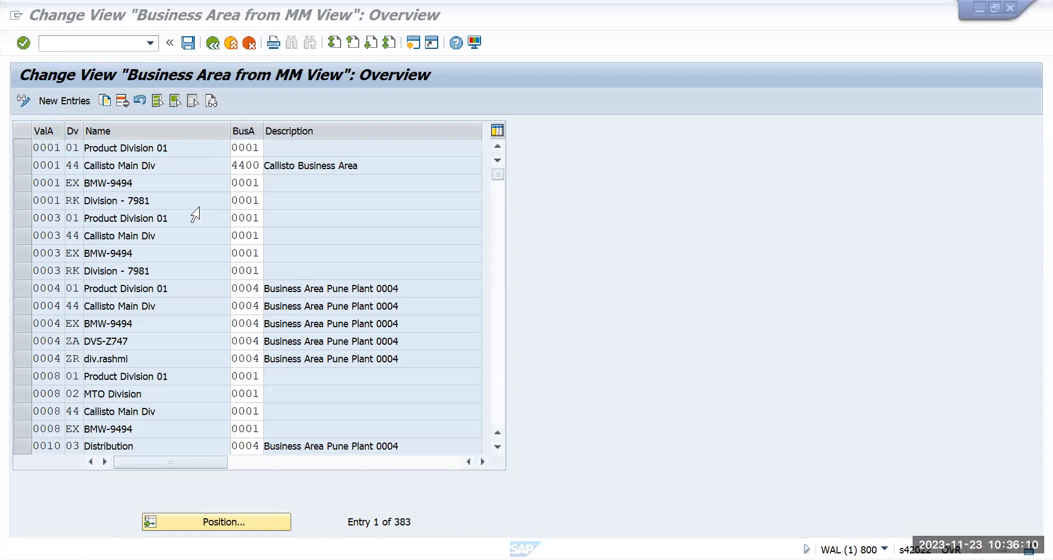
{"action": "left_click", "coordinate": [211, 48]}
{"action": "left_click", "coordinate": [212, 48]}
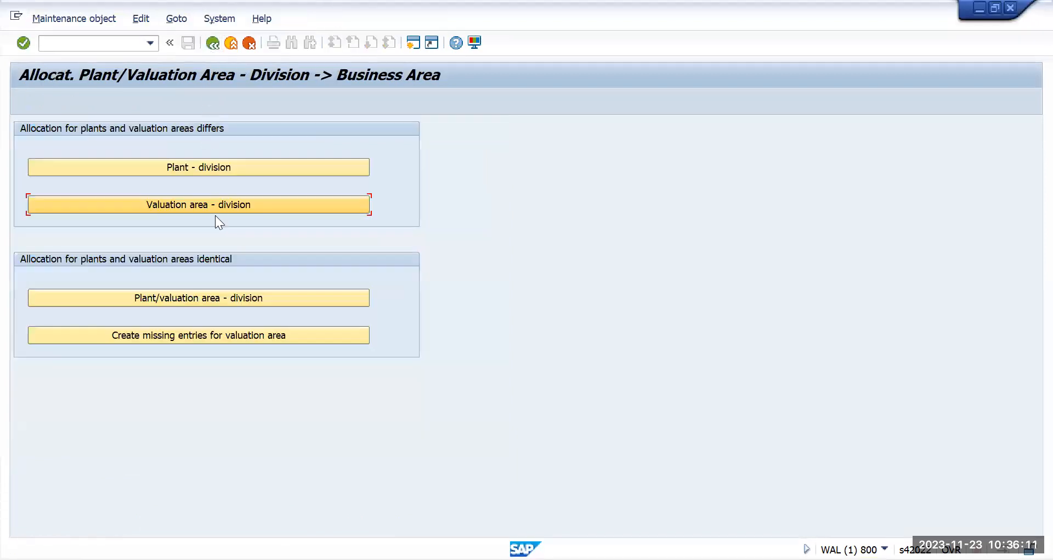
Step: Reopen the Plant - division allocation and position the list at plant TMUS, then at plant TMUN
{"action": "left_click", "coordinate": [218, 167]}
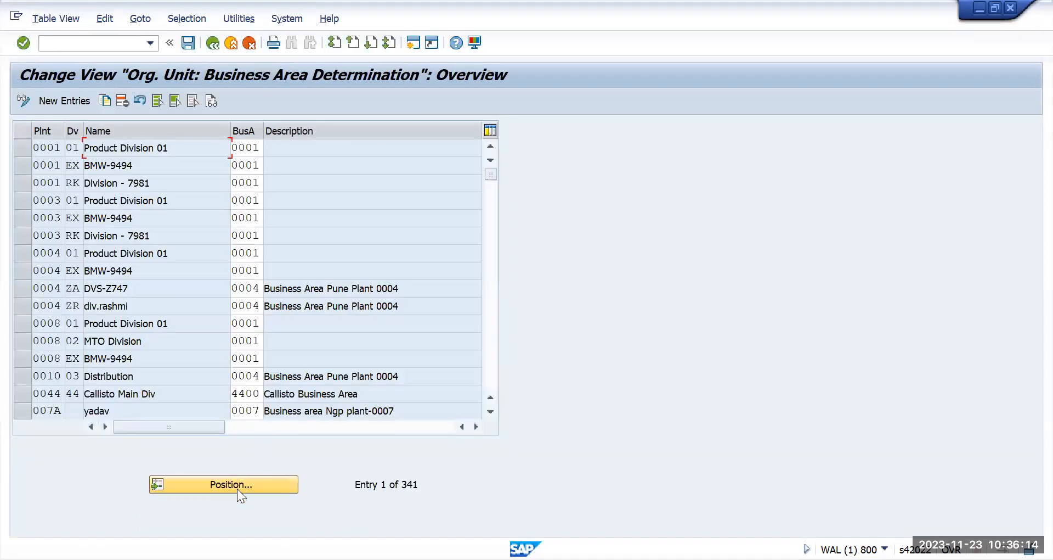
{"action": "left_click", "coordinate": [237, 489]}
{"action": "type", "text": "tmus"}
{"action": "key", "text": "Return"}
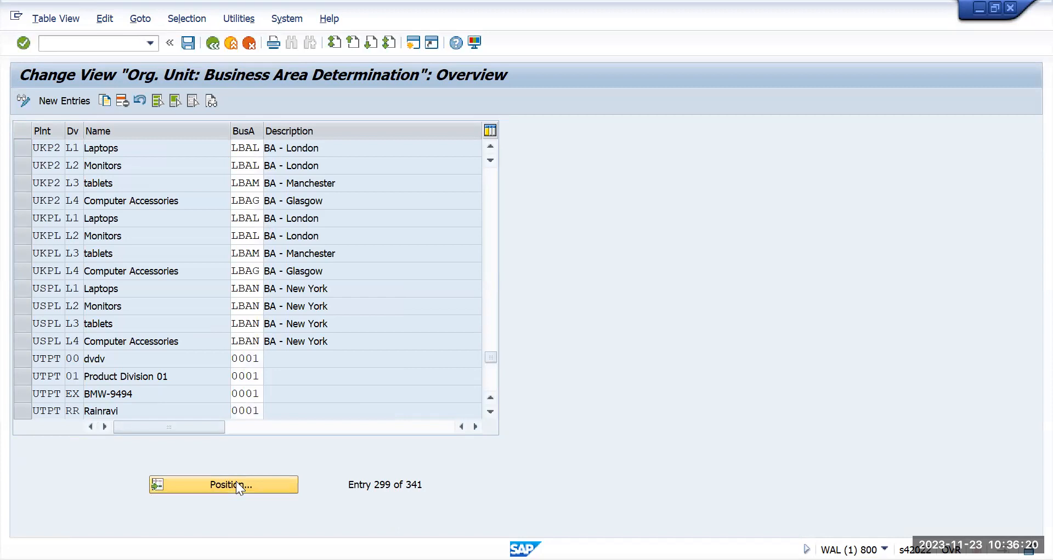
{"action": "left_click", "coordinate": [236, 481]}
{"action": "type", "text": "tm"}
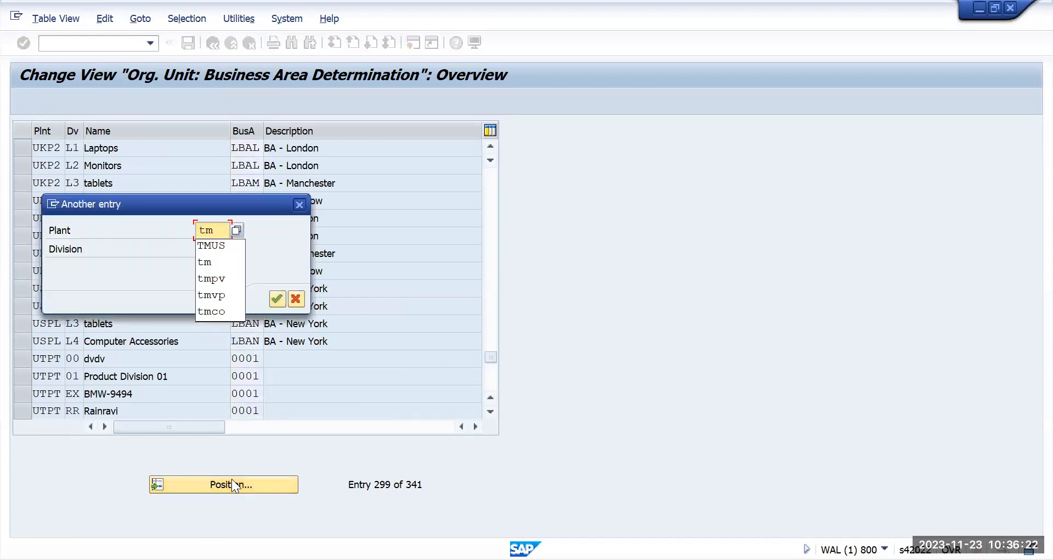
{"action": "type", "text": "un"}
{"action": "key", "text": "Return"}
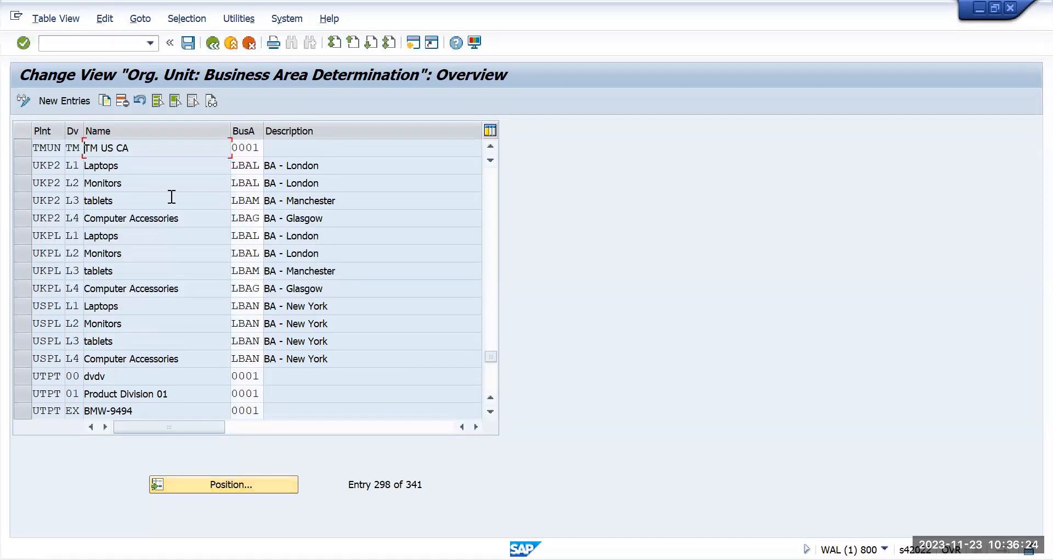
Step: Clear the business area of plant TMUN, division TM, save under the proposed customizing request WALK902687, and leave the list
{"action": "double_click", "coordinate": [248, 147]}
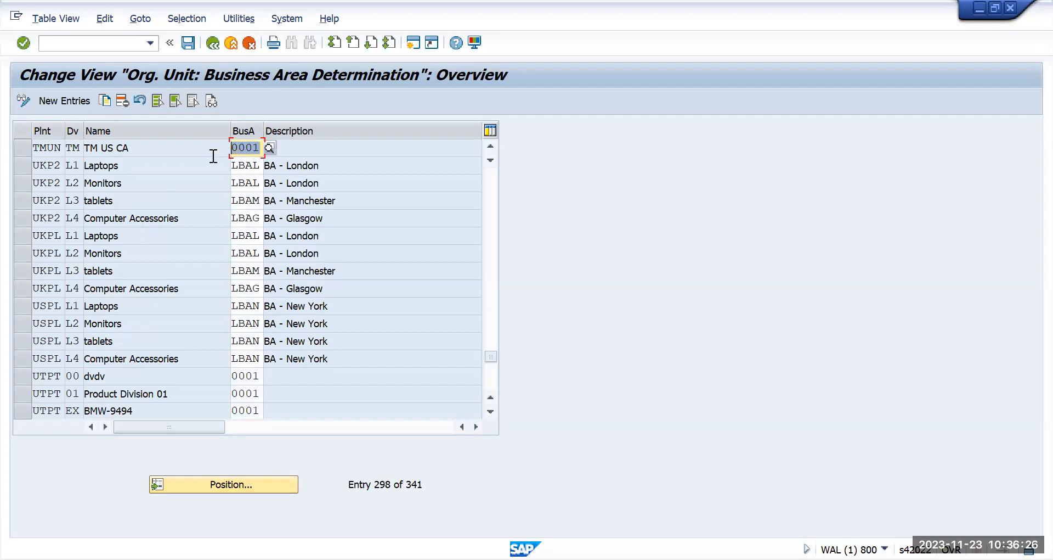
{"action": "key", "text": "Delete"}
{"action": "left_click", "coordinate": [188, 44]}
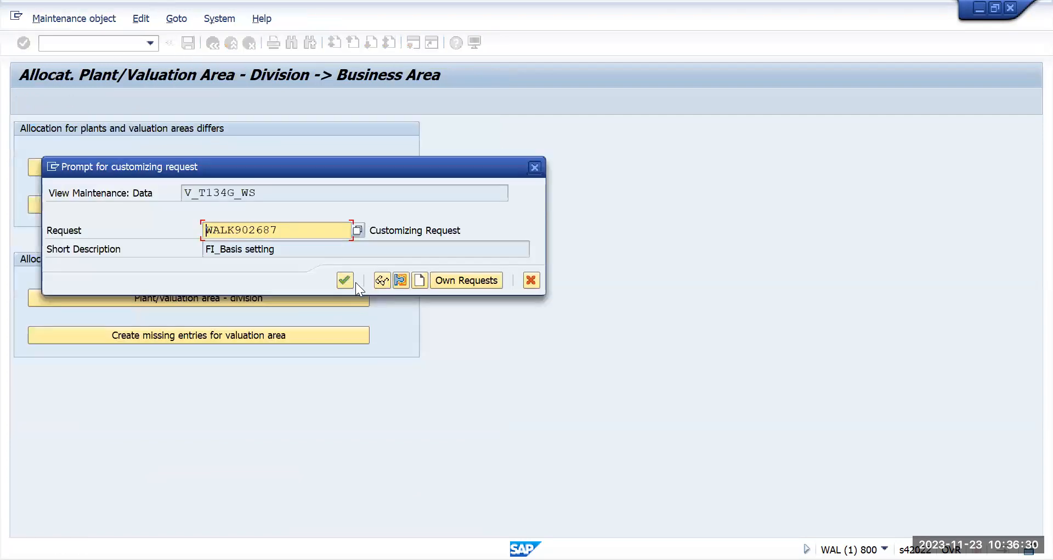
{"action": "left_click", "coordinate": [345, 281]}
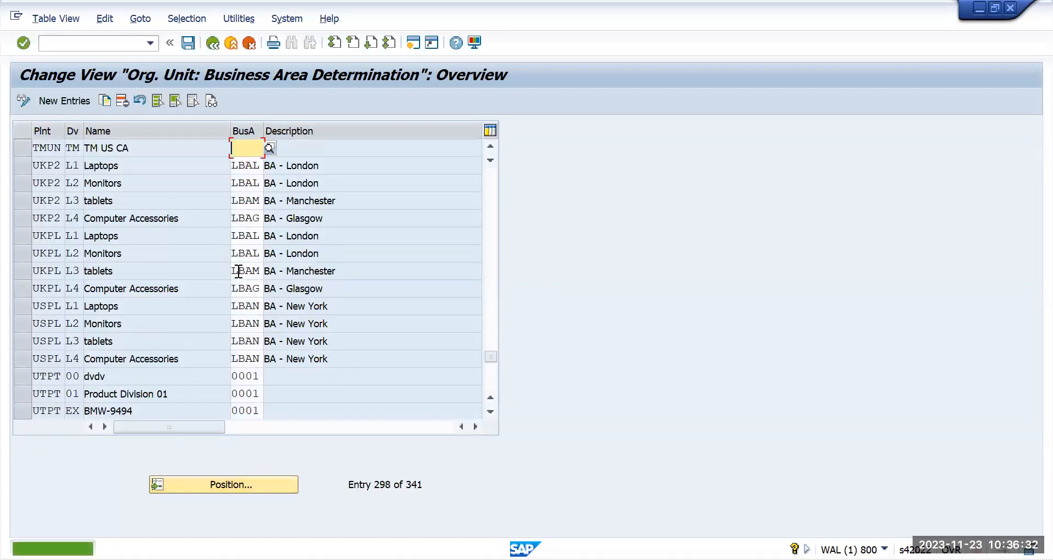
{"action": "key", "text": "alt+Tab"}
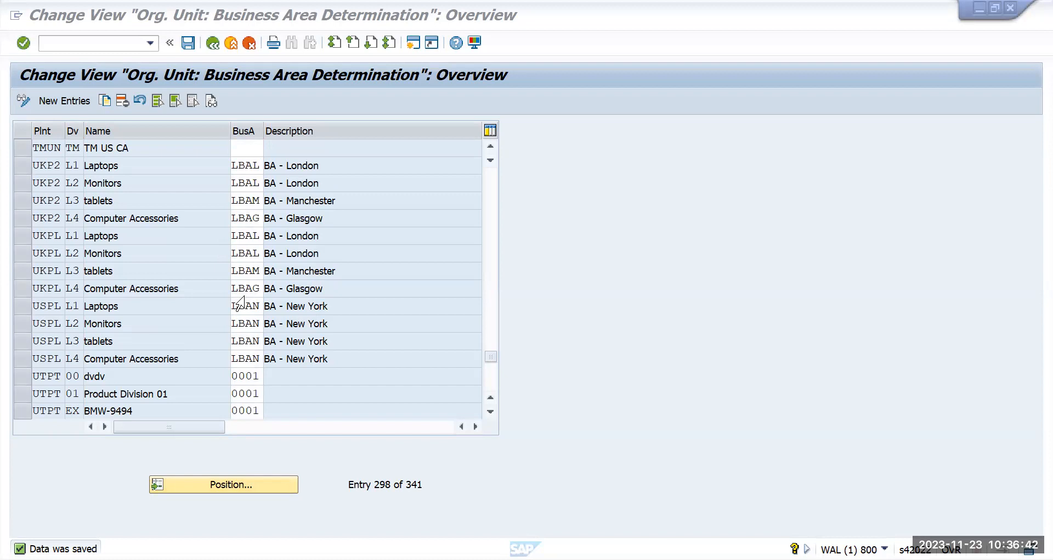
{"action": "left_click", "coordinate": [188, 43]}
{"action": "left_click", "coordinate": [213, 43]}
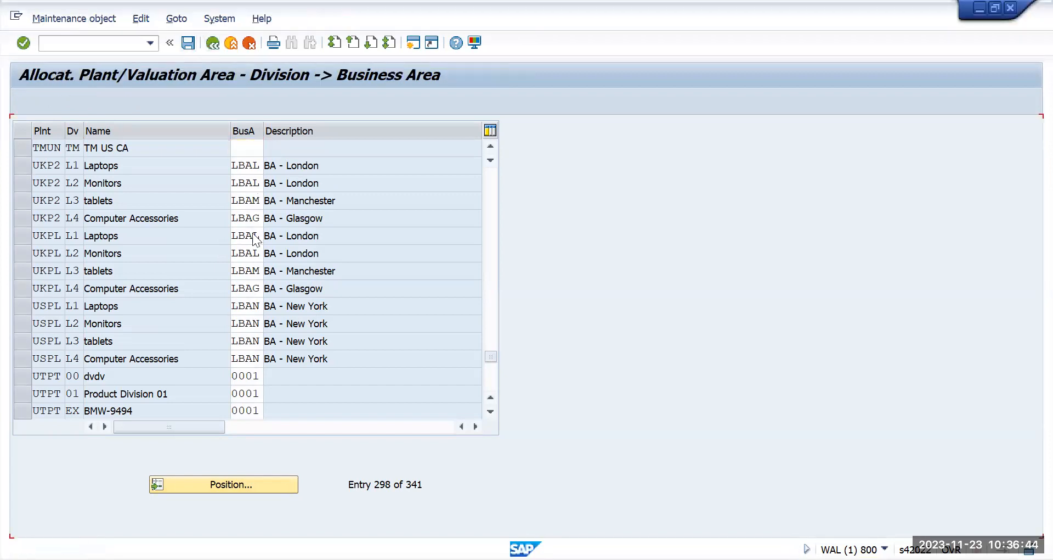
Step: Open the Valuation area - division allocation and position the list at valuation area "tm"
{"action": "left_click", "coordinate": [203, 211]}
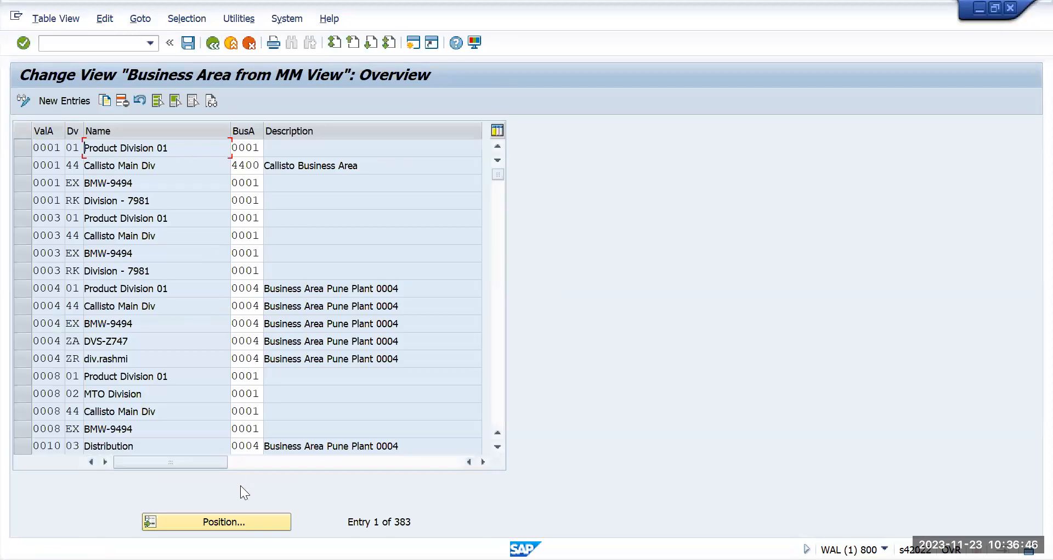
{"action": "left_click", "coordinate": [217, 521]}
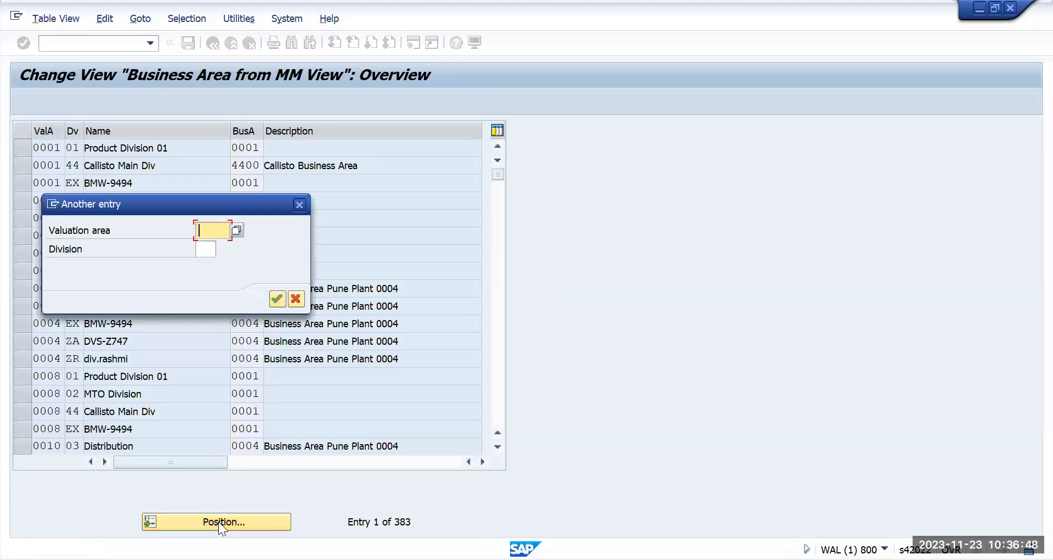
{"action": "type", "text": "tm"}
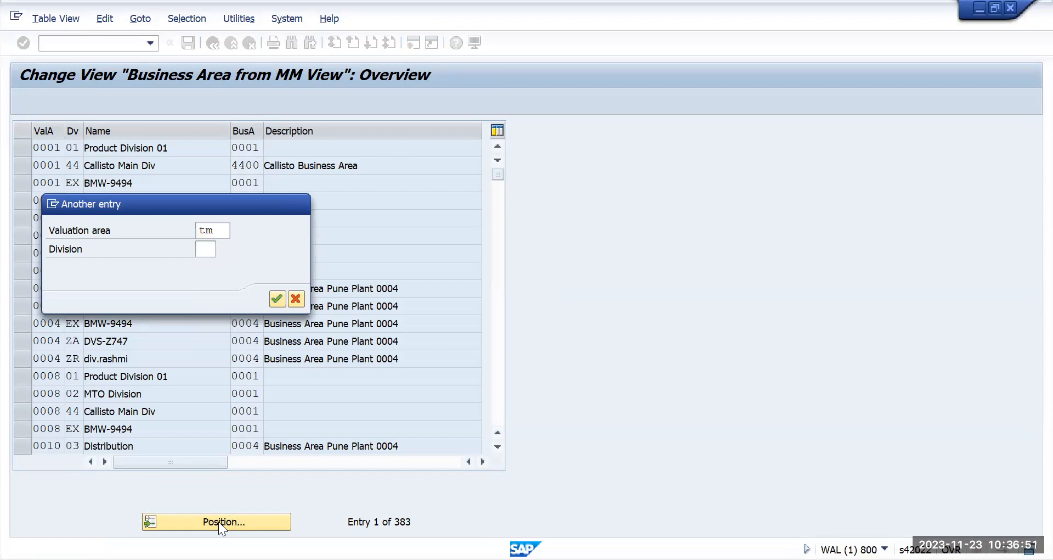
{"action": "key", "text": "Return"}
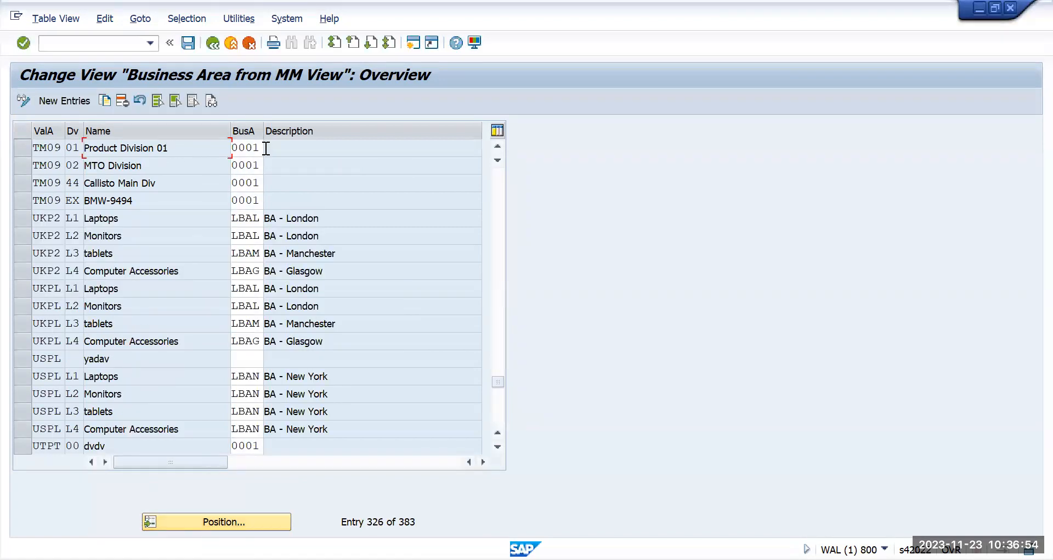
Step: Clear the business area of valuation area TM09 for divisions 01 and 02
{"action": "left_click_drag", "start_coordinate": [261, 148], "coordinate": [233, 148]}
{"action": "key", "text": "Delete"}
{"action": "key", "text": "Down"}
{"action": "key", "text": "Delete"}
{"action": "key", "text": "Delete"}
{"action": "key", "text": "Delete"}
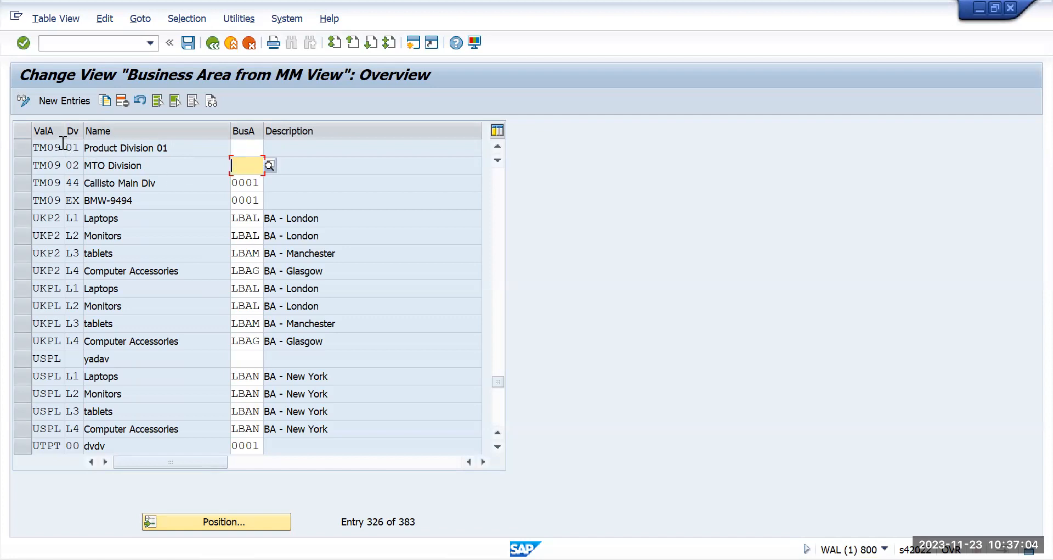
Step: Widen the division column, delete the valuation area TM09 entries for divisions 01 and 02, and save under customizing request WALK902687
{"action": "left_click_drag", "start_coordinate": [83, 136], "coordinate": [62, 165]}
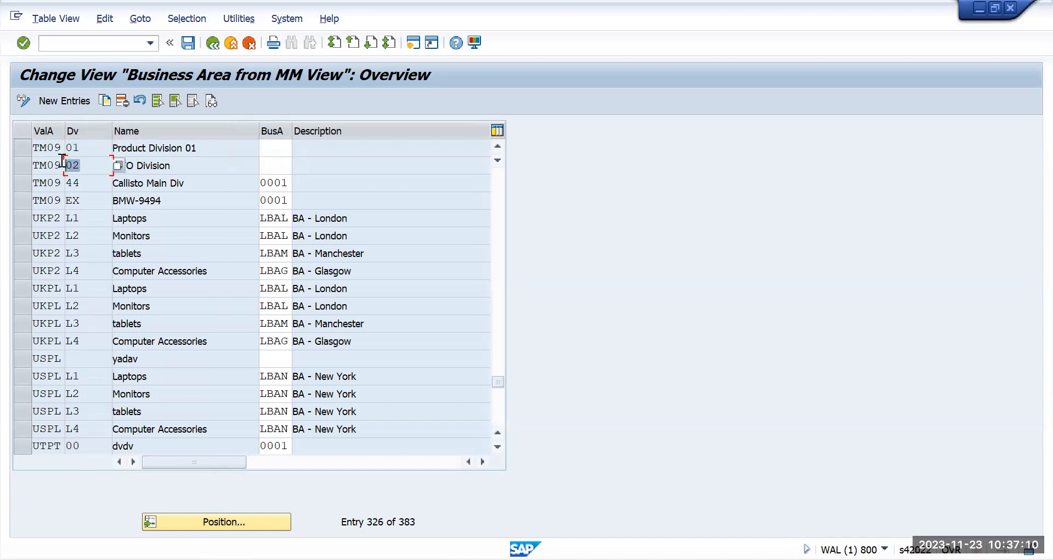
{"action": "left_click", "coordinate": [24, 149]}
{"action": "left_click", "coordinate": [23, 167]}
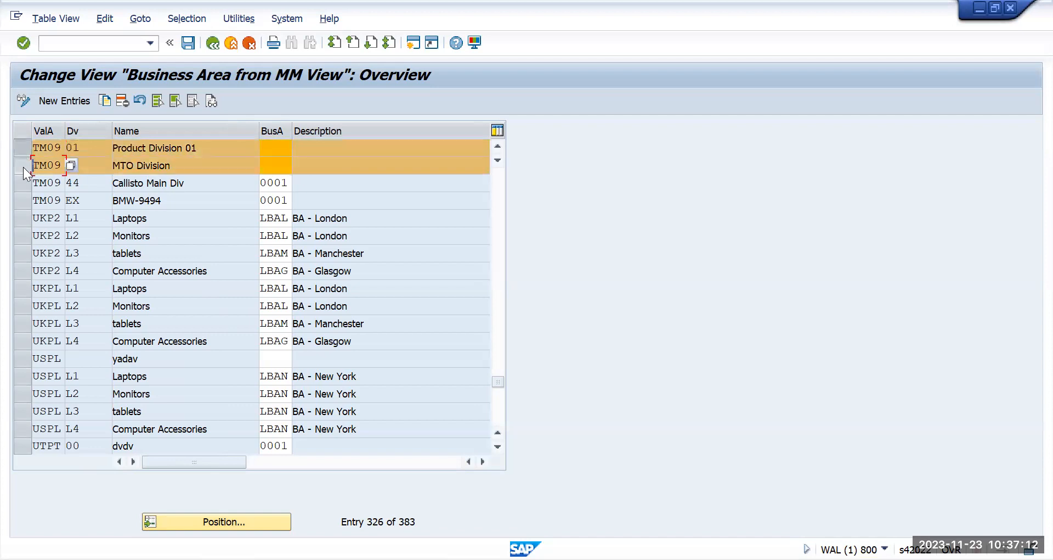
{"action": "left_click", "coordinate": [121, 101]}
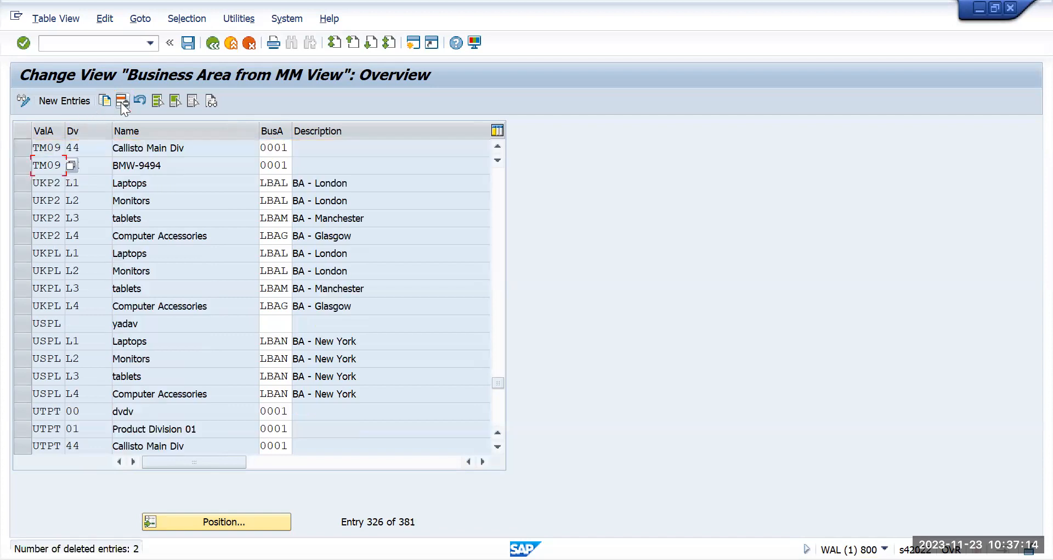
{"action": "left_click", "coordinate": [189, 43]}
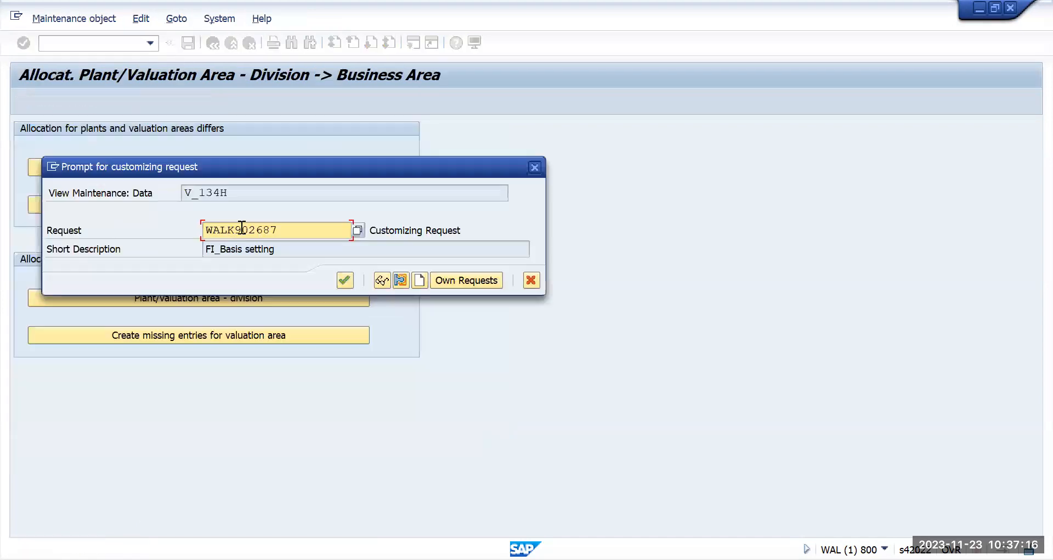
{"action": "left_click", "coordinate": [345, 281]}
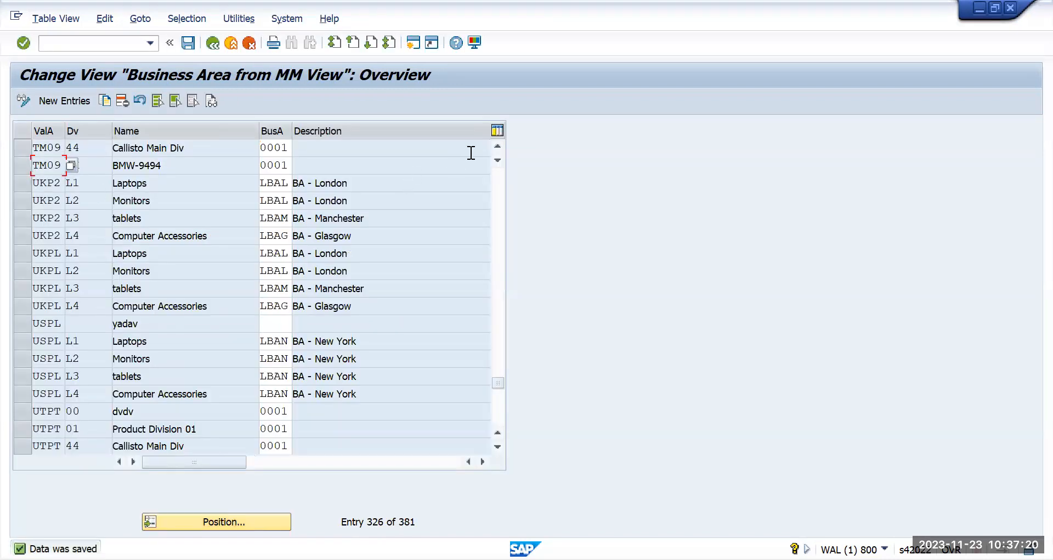
Step: Delete the remaining valuation area TM09 entries for divisions 44 and EX, and save the allocation list
{"action": "left_click", "coordinate": [492, 145]}
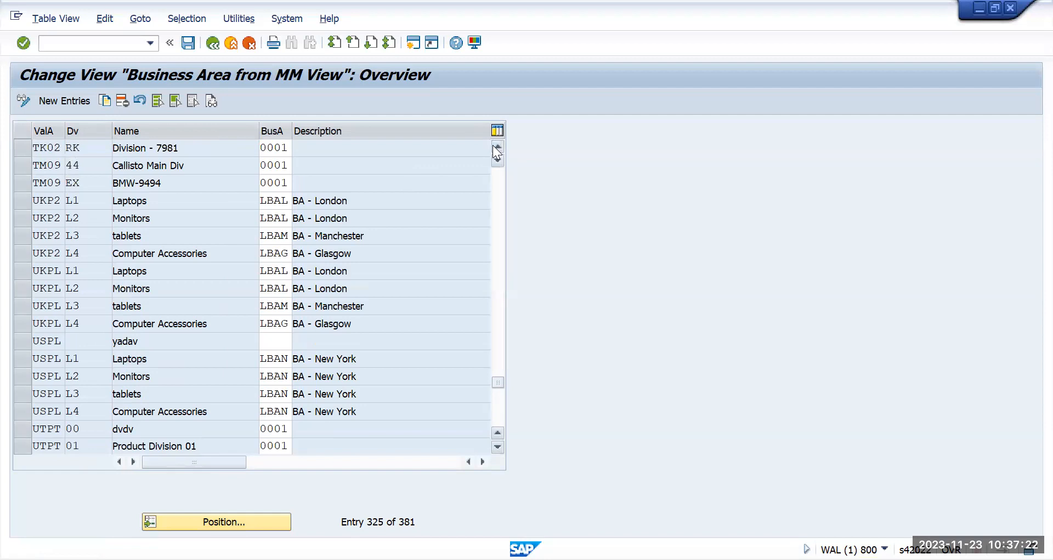
{"action": "left_click", "coordinate": [493, 145]}
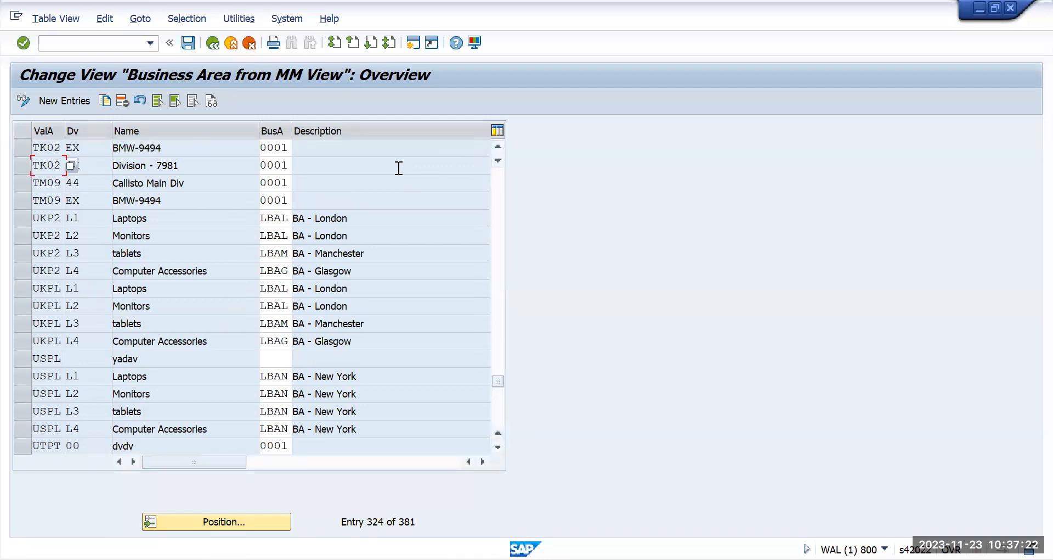
{"action": "left_click", "coordinate": [26, 165]}
{"action": "left_click", "coordinate": [22, 182]}
{"action": "left_click", "coordinate": [20, 195]}
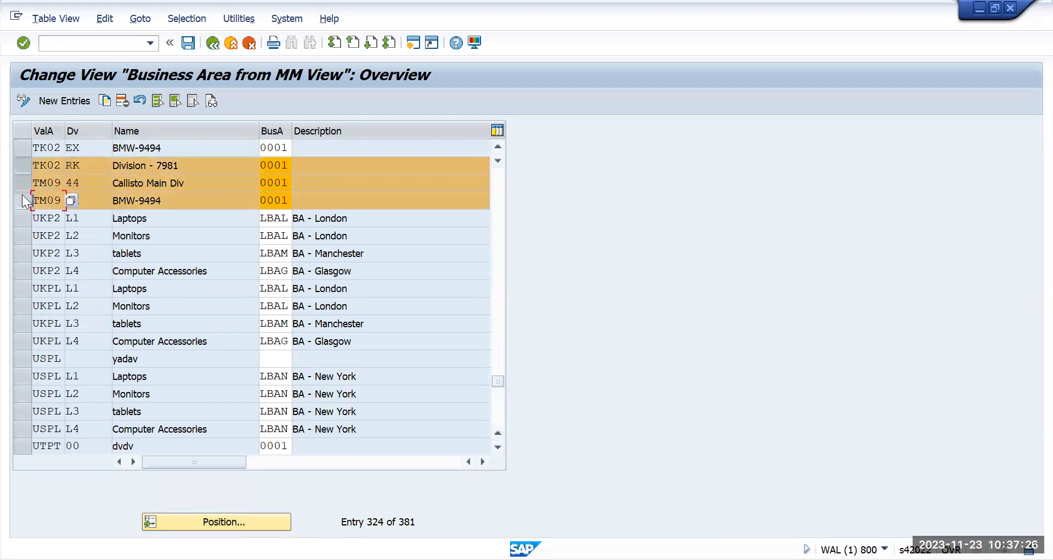
{"action": "left_click", "coordinate": [26, 166]}
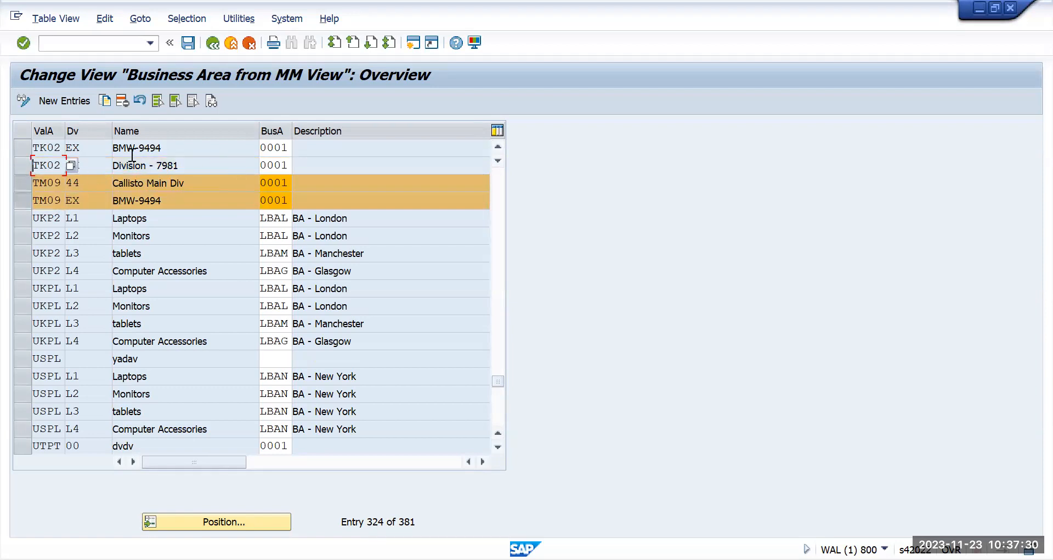
{"action": "left_click", "coordinate": [126, 105]}
{"action": "left_click", "coordinate": [190, 46]}
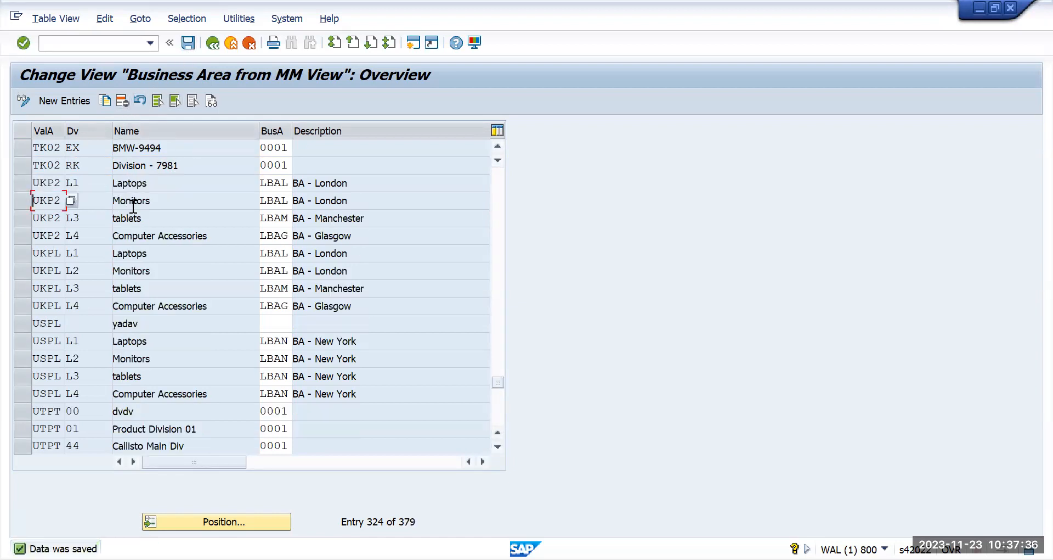
{"action": "left_click", "coordinate": [187, 44]}
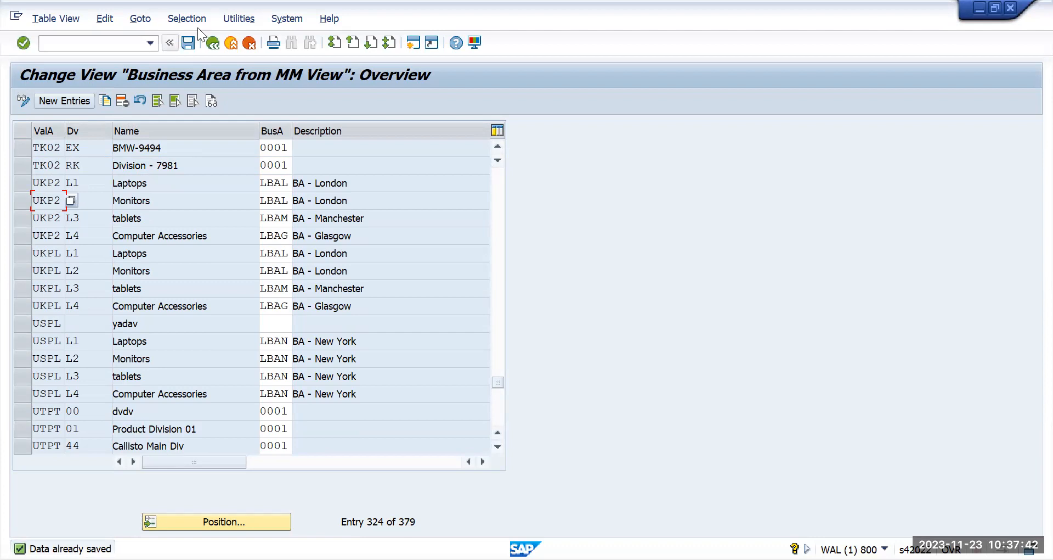
Step: Start new entries in the allocation list and try valuation area tm09, emptying the field again
{"action": "left_click", "coordinate": [73, 101]}
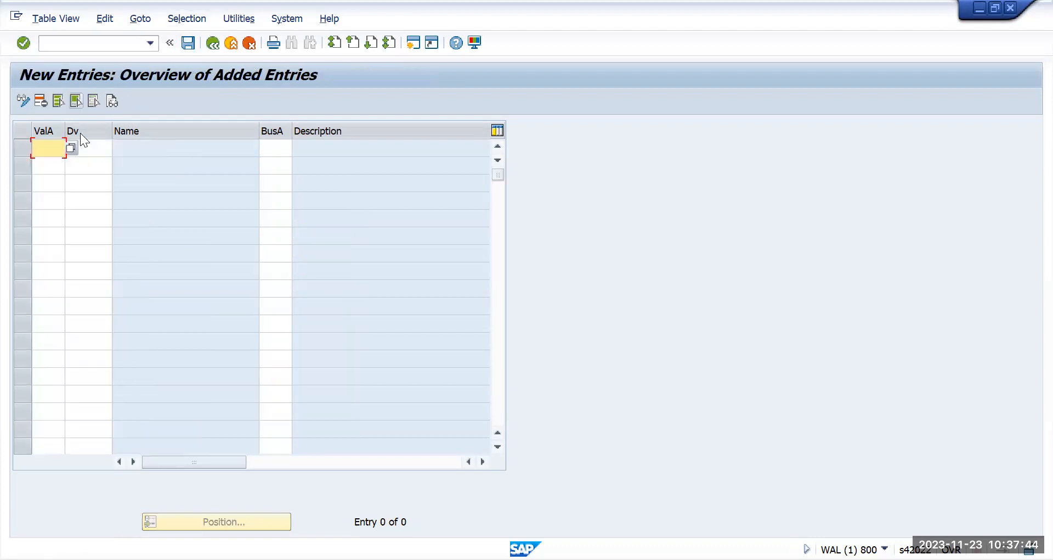
{"action": "type", "text": "tm09"}
{"action": "key", "text": "BackSpace"}
{"action": "key", "text": "BackSpace"}
{"action": "key", "text": "BackSpace"}
{"action": "key", "text": "BackSpace"}
Step: Look up the available valuation areas and choose TMUN for the first new entry
{"action": "left_click", "coordinate": [72, 148]}
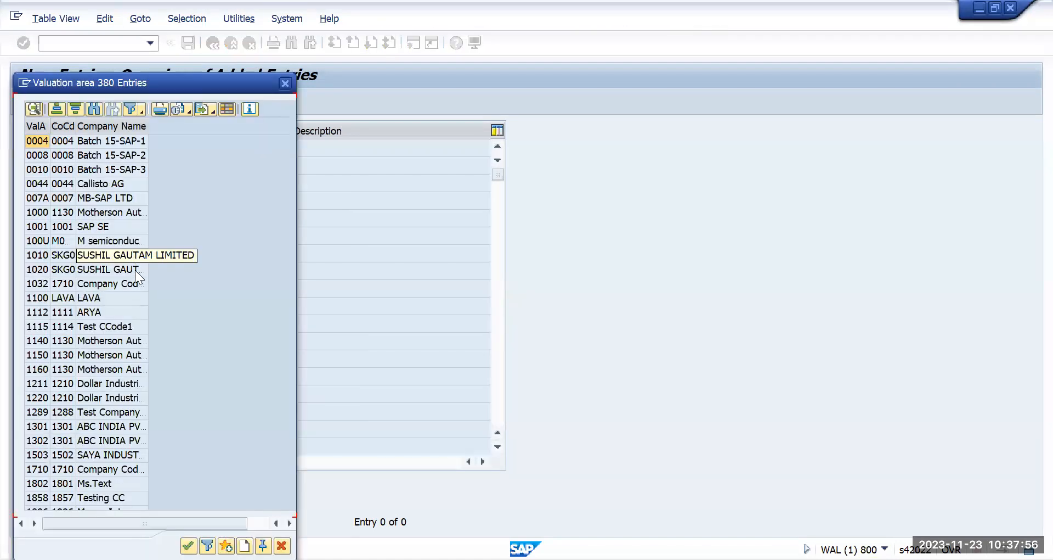
{"action": "scroll", "coordinate": [85, 360], "scroll_direction": "down", "scroll_amount": 20}
{"action": "scroll", "coordinate": [85, 360], "scroll_direction": "down", "scroll_amount": 15}
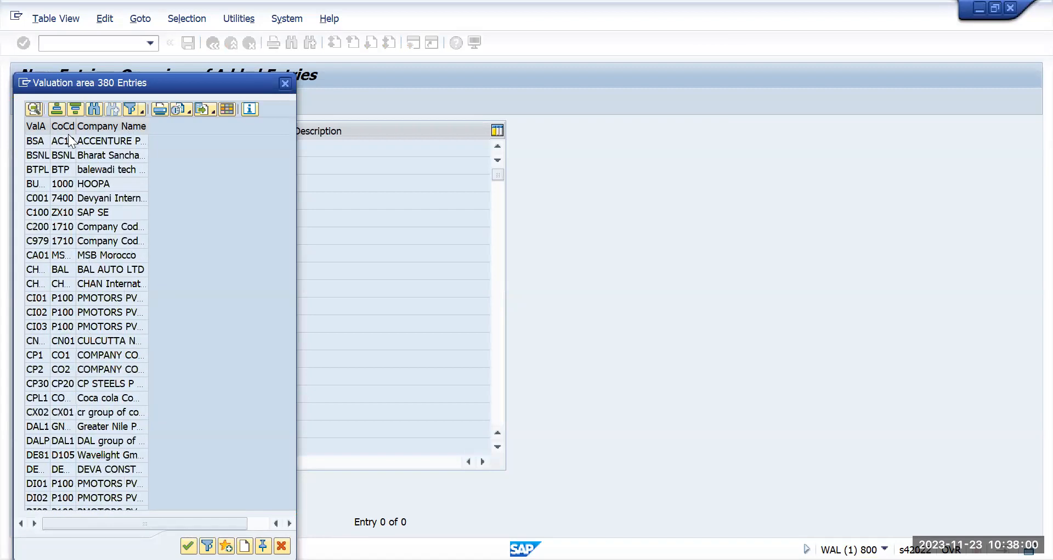
{"action": "left_click_drag", "start_coordinate": [35, 125], "coordinate": [90, 127]}
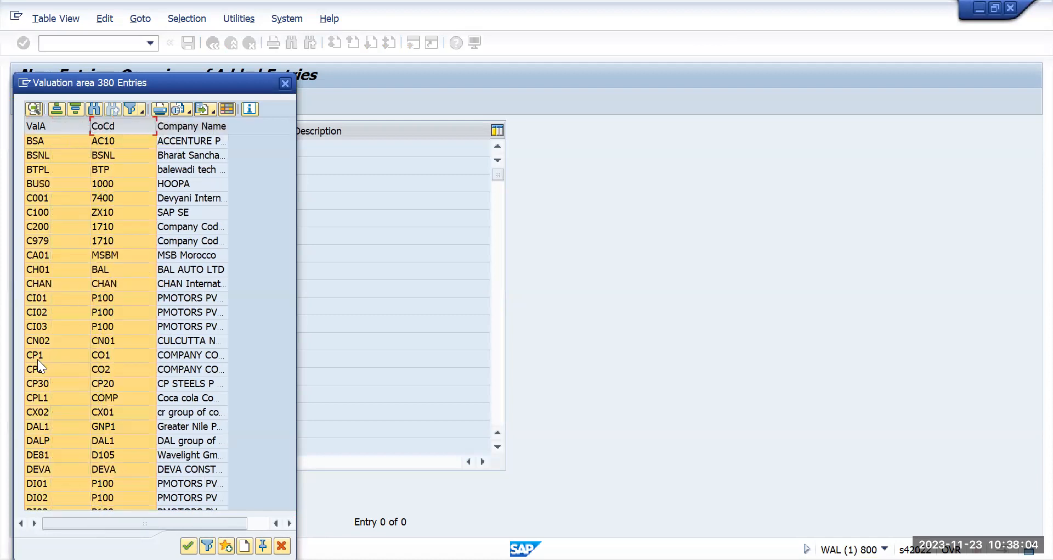
{"action": "scroll", "coordinate": [37, 367], "scroll_direction": "down", "scroll_amount": 20}
{"action": "scroll", "coordinate": [37, 367], "scroll_direction": "down", "scroll_amount": 20}
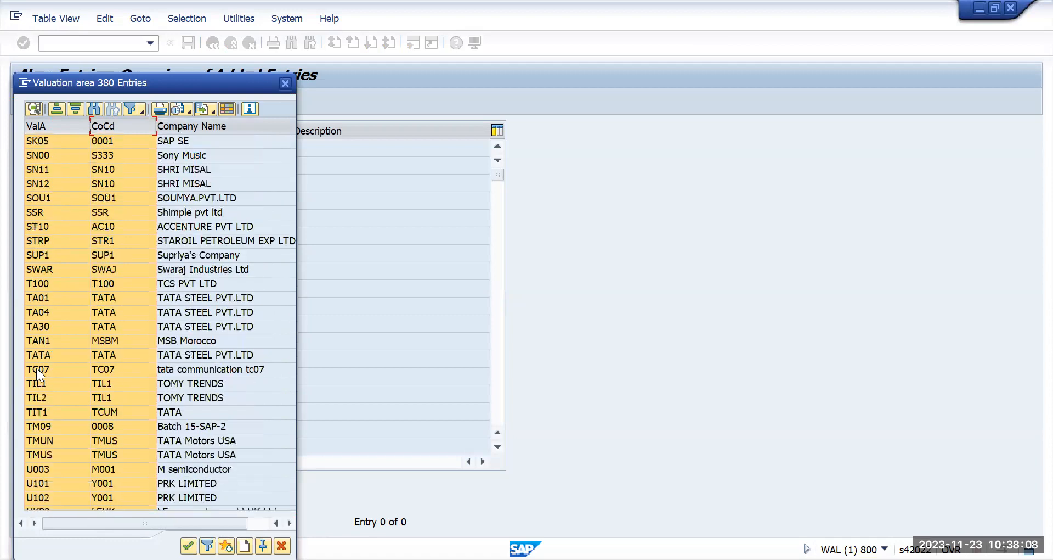
{"action": "scroll", "coordinate": [36, 367], "scroll_direction": "down", "scroll_amount": 3}
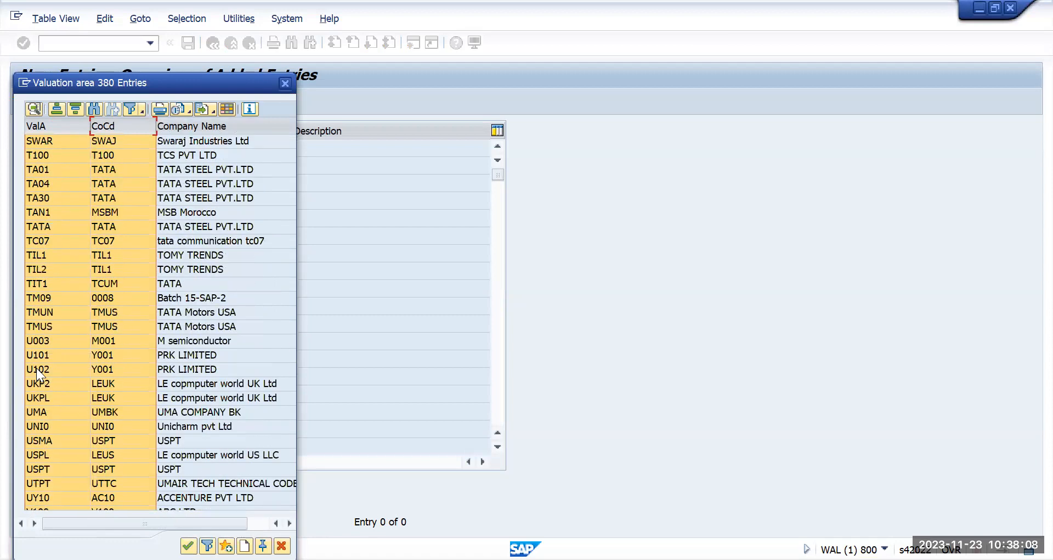
{"action": "left_click", "coordinate": [53, 296]}
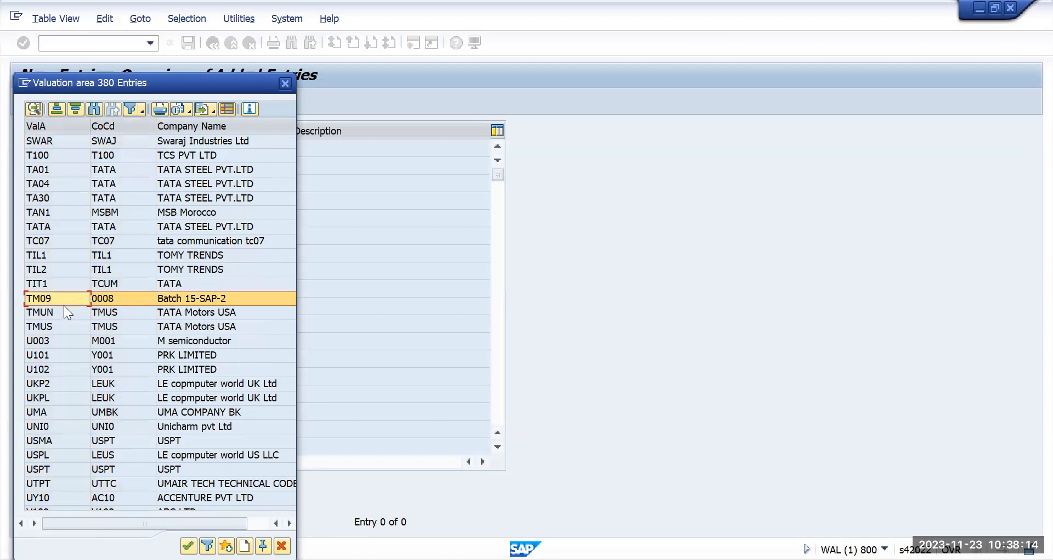
{"action": "left_click", "coordinate": [61, 310]}
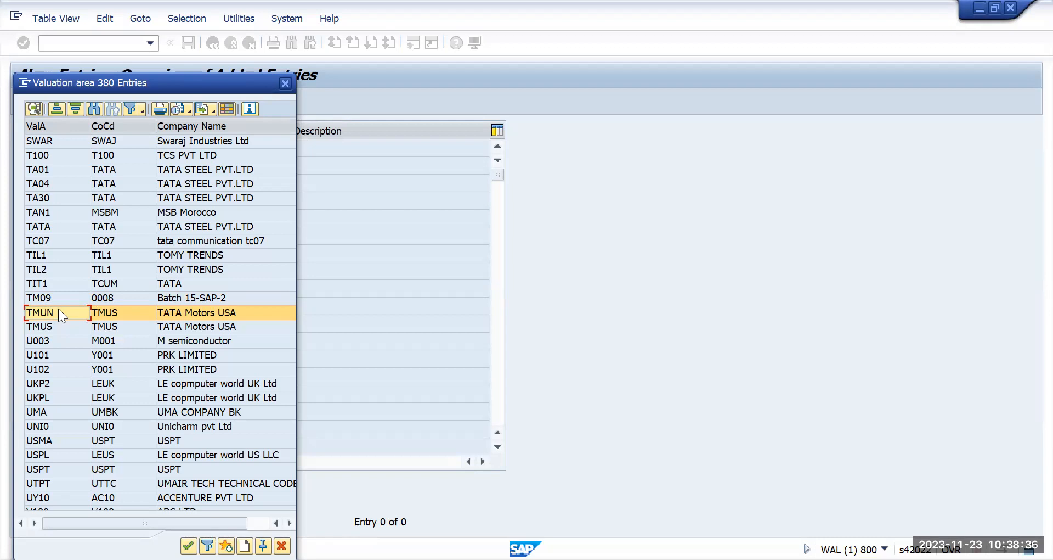
{"action": "left_click", "coordinate": [59, 324]}
{"action": "double_click", "coordinate": [56, 311]}
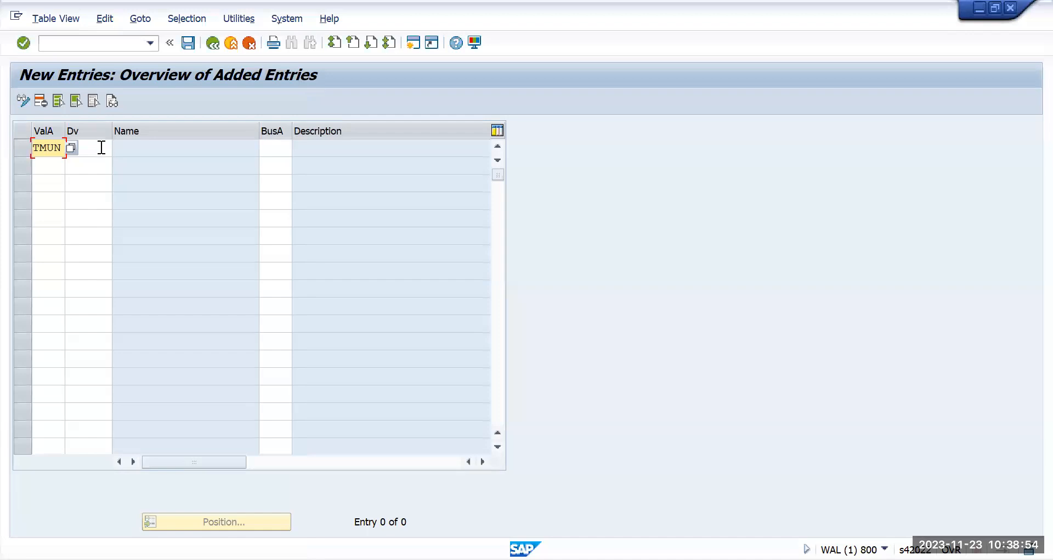
Step: Choose division TM for the new TMUN entry, save it without a business area, and return to the allocation overview
{"action": "left_click", "coordinate": [101, 147]}
{"action": "key", "text": "shift+Tab"}
{"action": "left_click", "coordinate": [92, 145]}
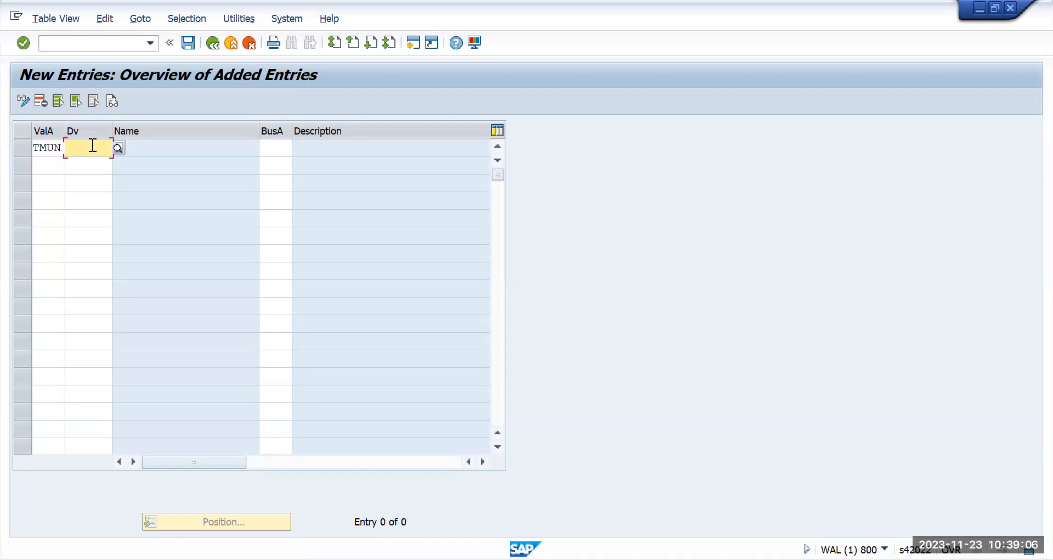
{"action": "left_click", "coordinate": [117, 147]}
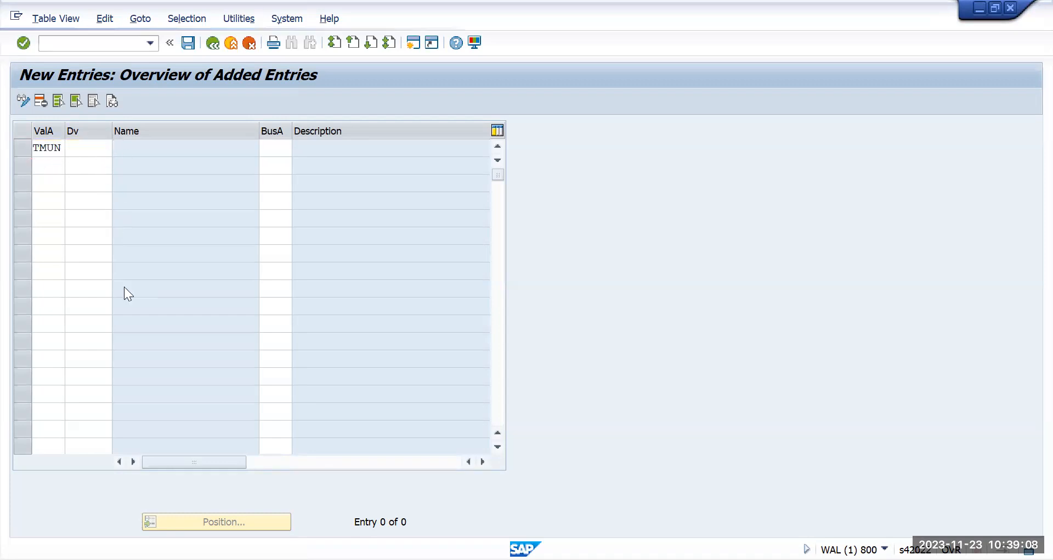
{"action": "scroll", "coordinate": [117, 296], "scroll_direction": "down", "scroll_amount": 15}
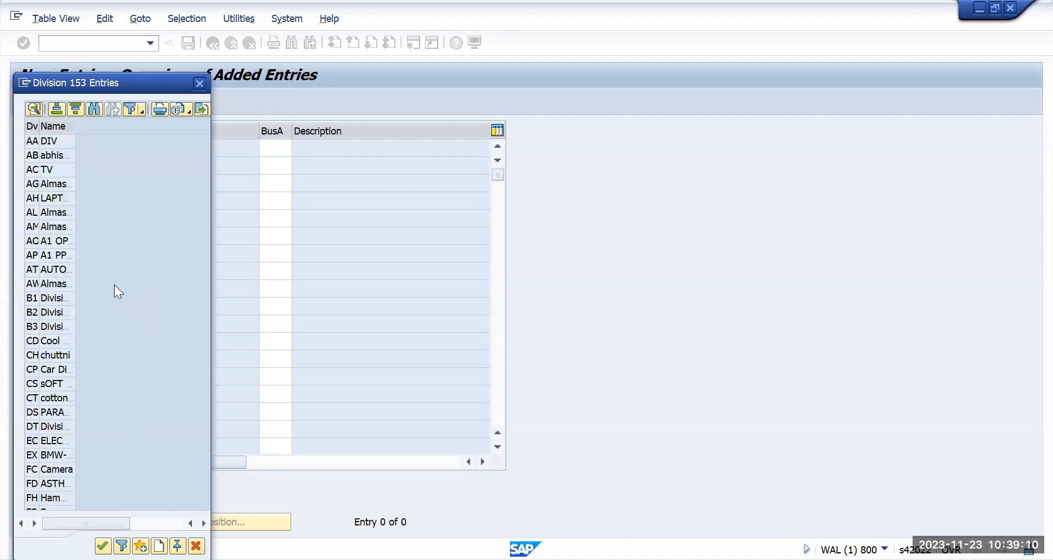
{"action": "left_click_drag", "start_coordinate": [39, 126], "coordinate": [72, 126]}
{"action": "scroll", "coordinate": [98, 267], "scroll_direction": "down", "scroll_amount": 20}
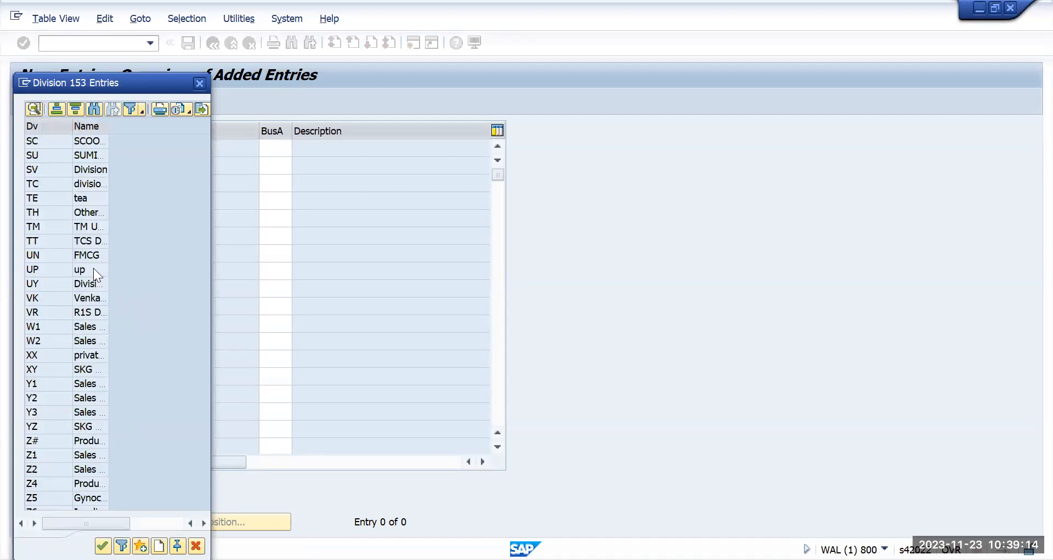
{"action": "double_click", "coordinate": [59, 225]}
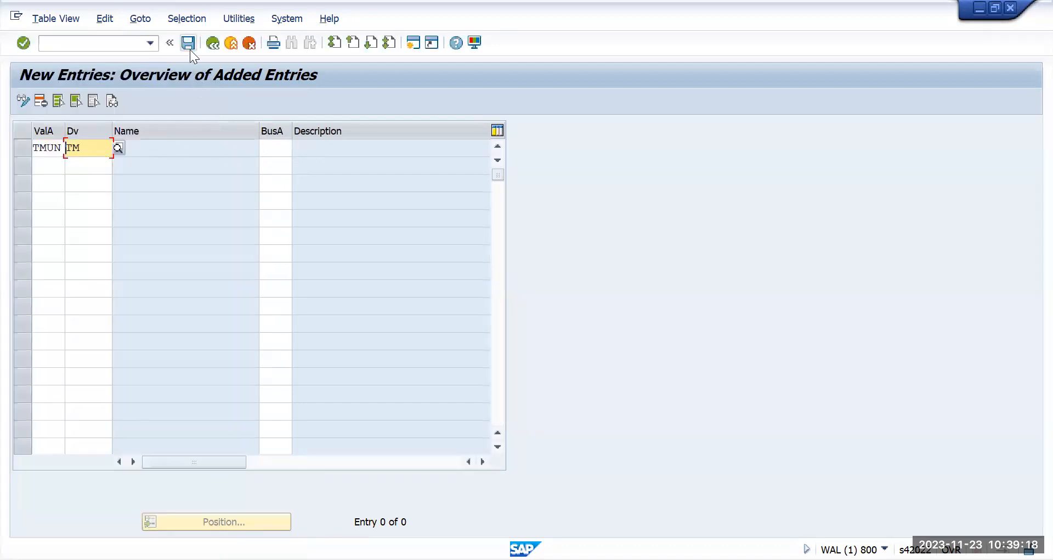
{"action": "left_click", "coordinate": [189, 42]}
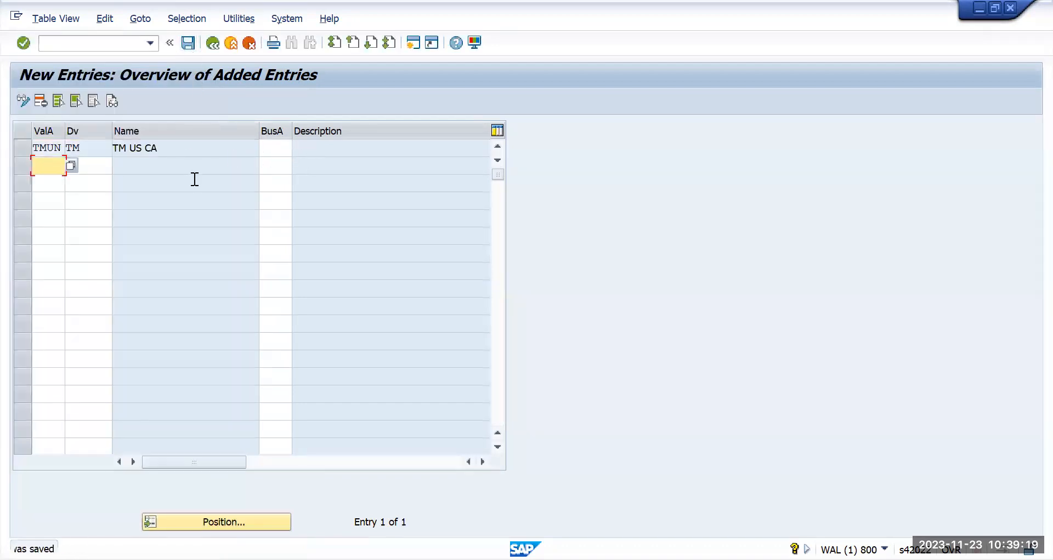
{"action": "left_click", "coordinate": [213, 44]}
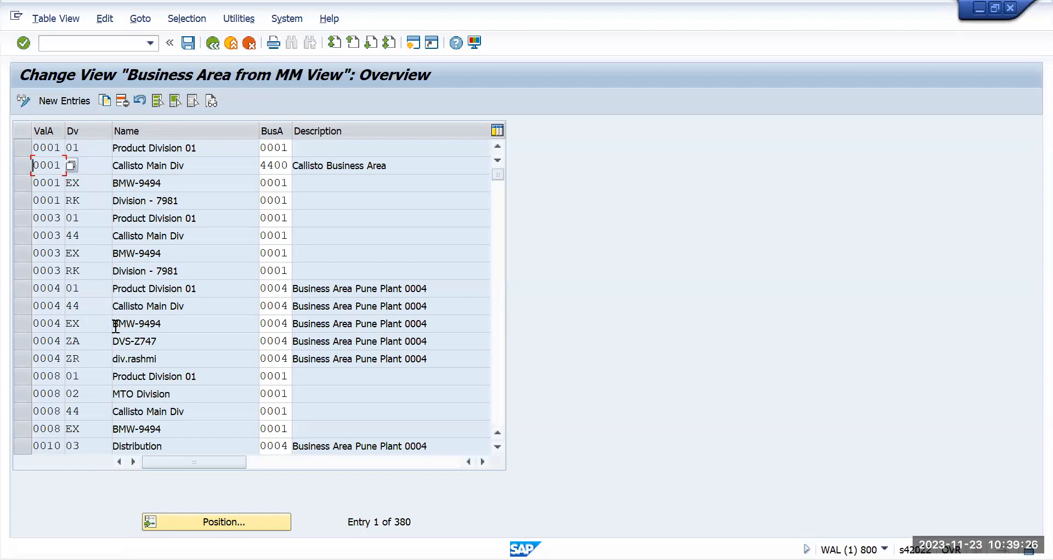
Step: Position the valuation area - division allocation list at valuation area tm09
{"action": "scroll", "coordinate": [116, 328], "scroll_direction": "down", "scroll_amount": 2}
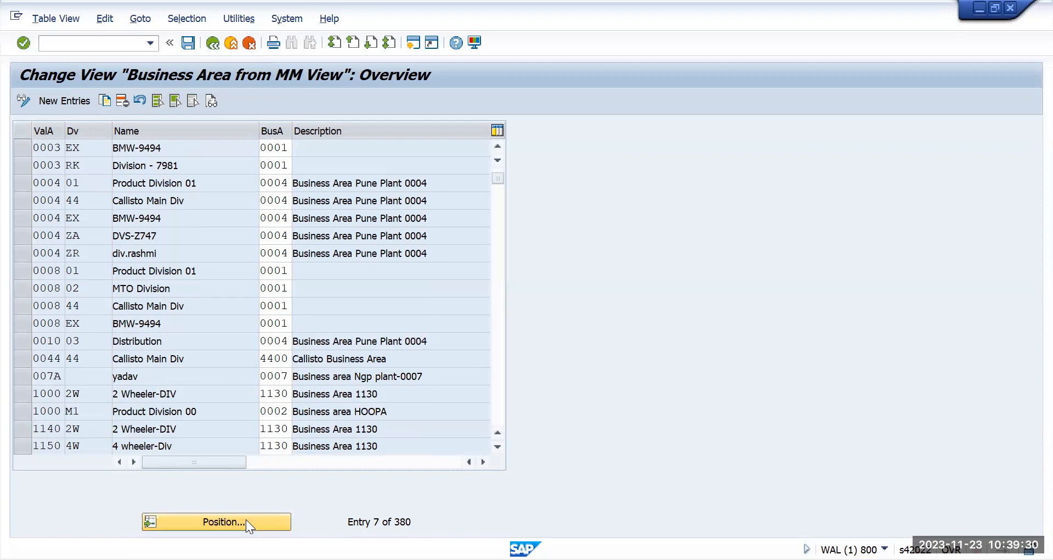
{"action": "left_click", "coordinate": [280, 516]}
{"action": "type", "text": "tm"}
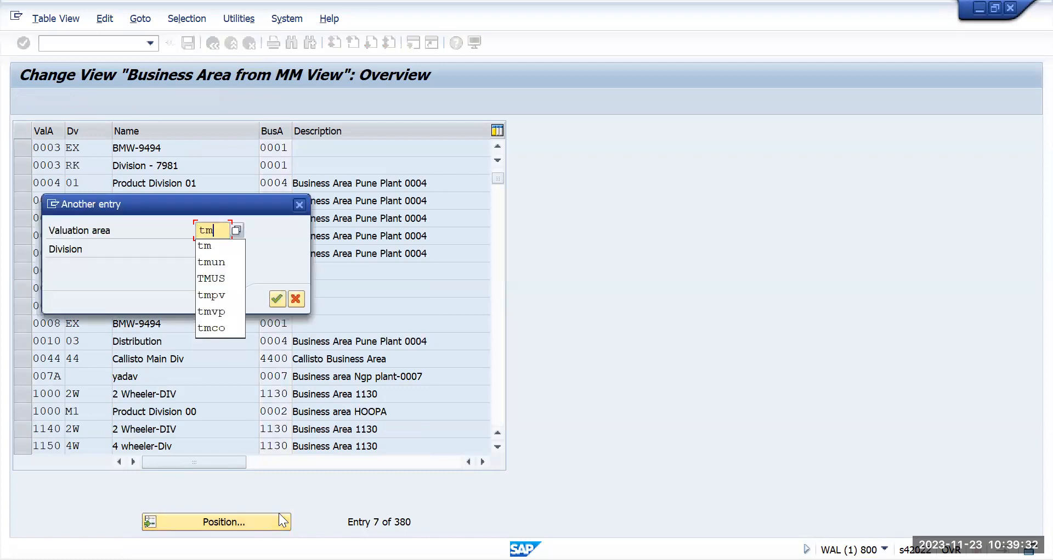
{"action": "type", "text": "09"}
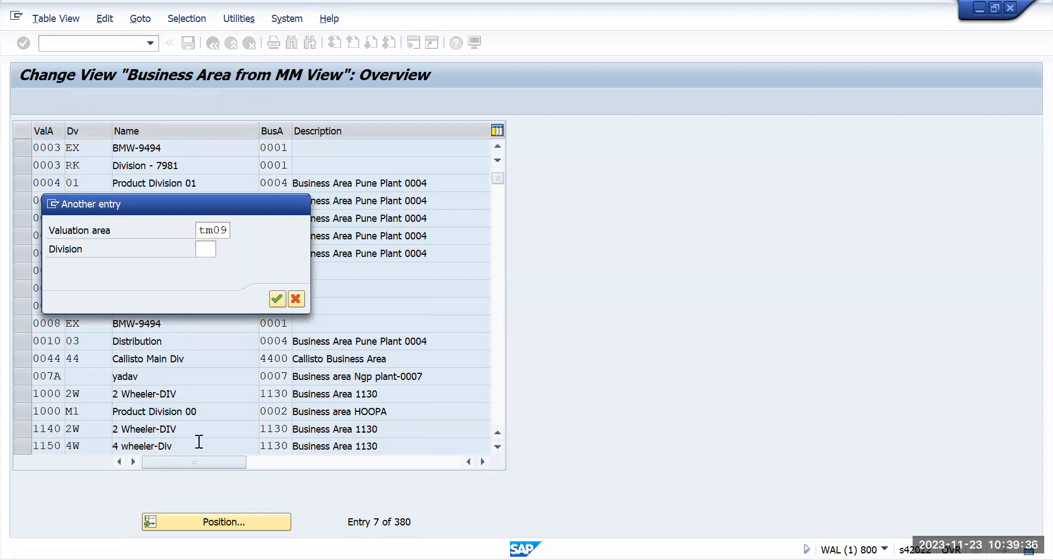
{"action": "key", "text": "Return"}
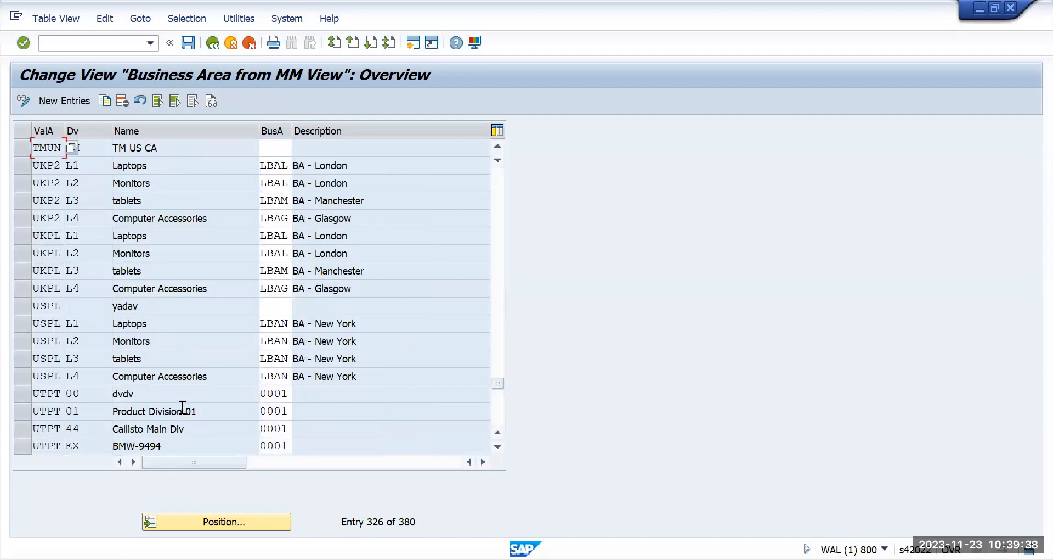
Step: Select the four TK02 entries for divisions 01, 44, EX and RK and start copying them
{"action": "scroll", "coordinate": [184, 408], "scroll_direction": "up", "scroll_amount": 2}
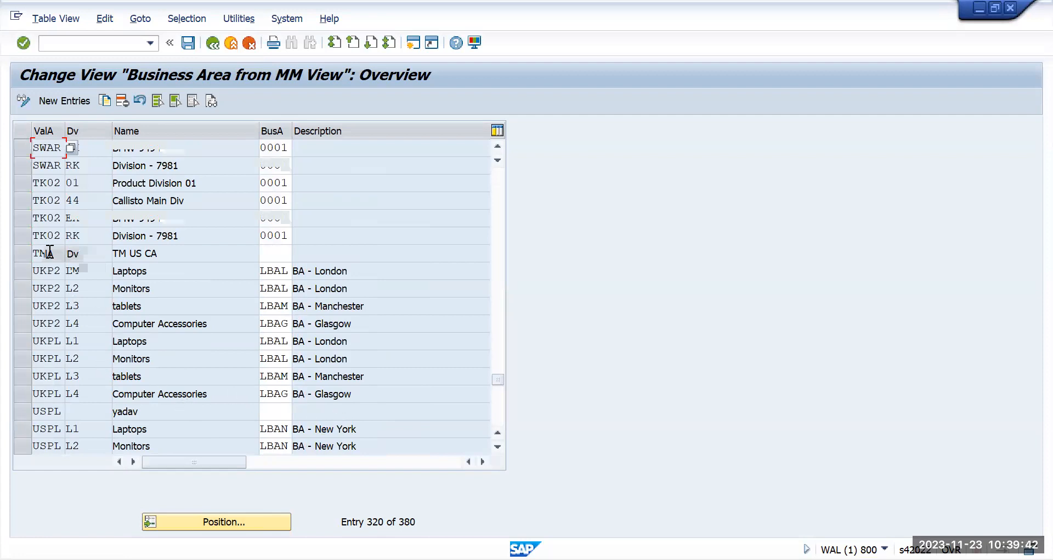
{"action": "left_click", "coordinate": [19, 203]}
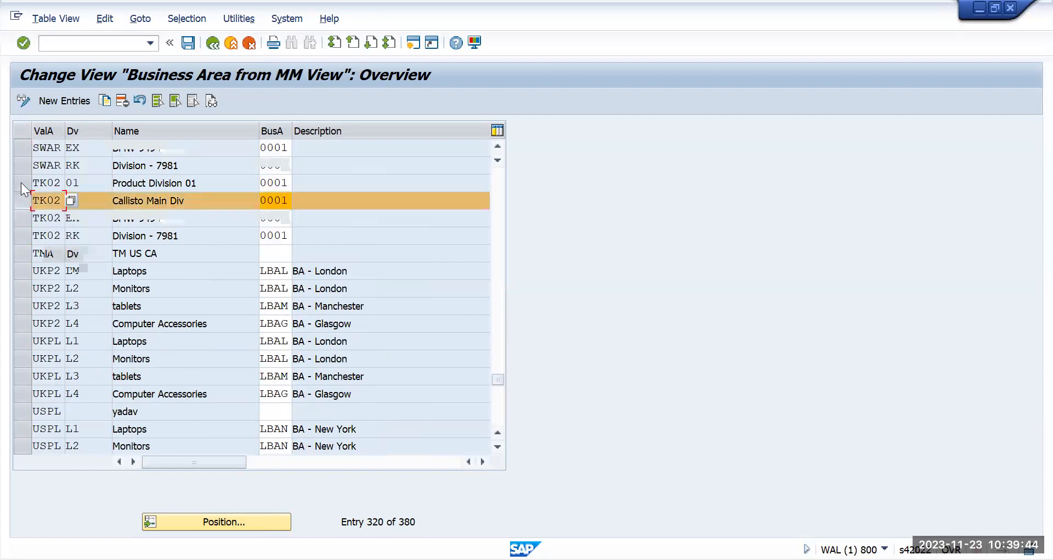
{"action": "left_click", "coordinate": [20, 182]}
{"action": "left_click", "coordinate": [23, 217]}
{"action": "left_click", "coordinate": [23, 235]}
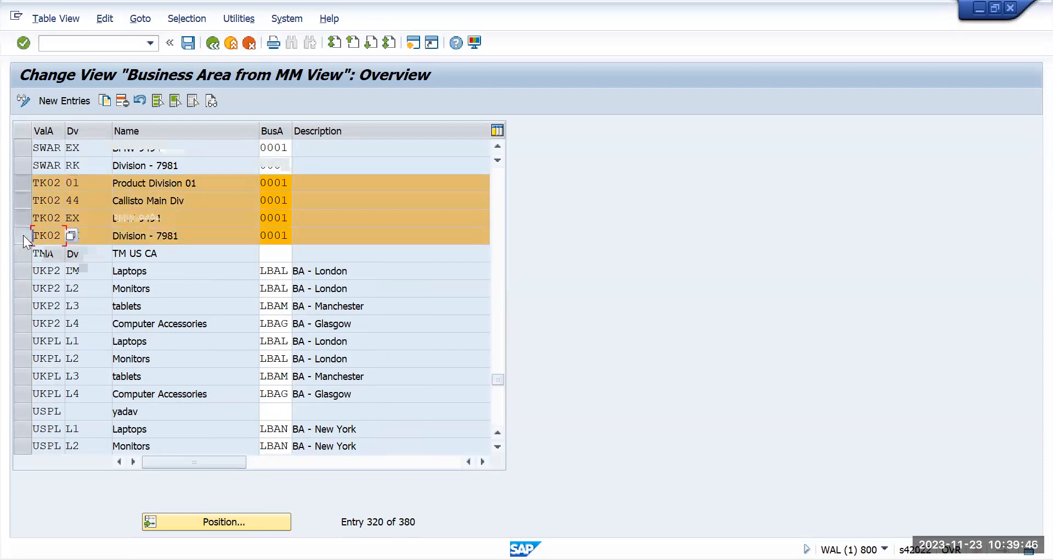
{"action": "left_click", "coordinate": [106, 101]}
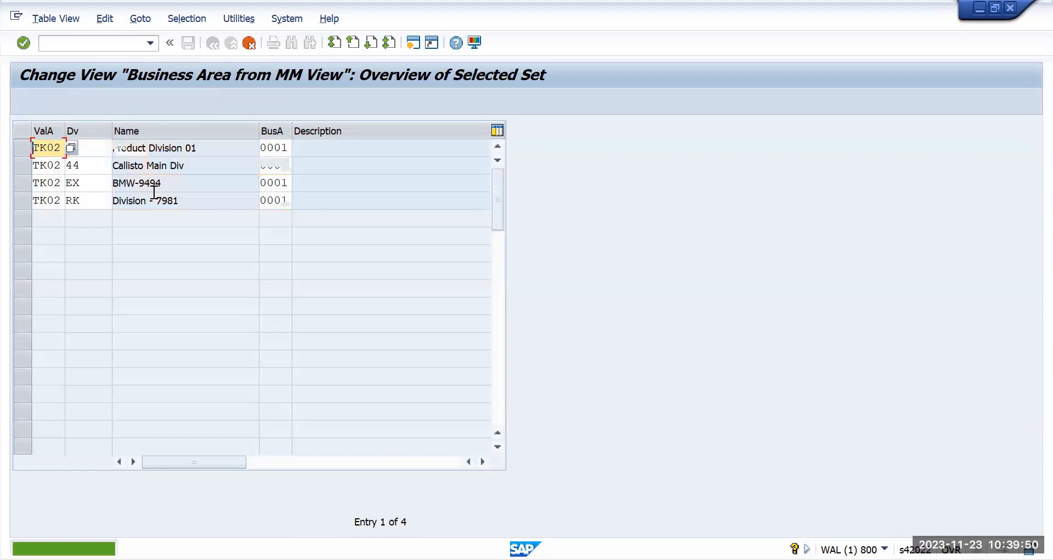
Step: Set the valuation area of all four copied entries to tm09, save them and return to the full allocation overview
{"action": "type", "text": "tm"}
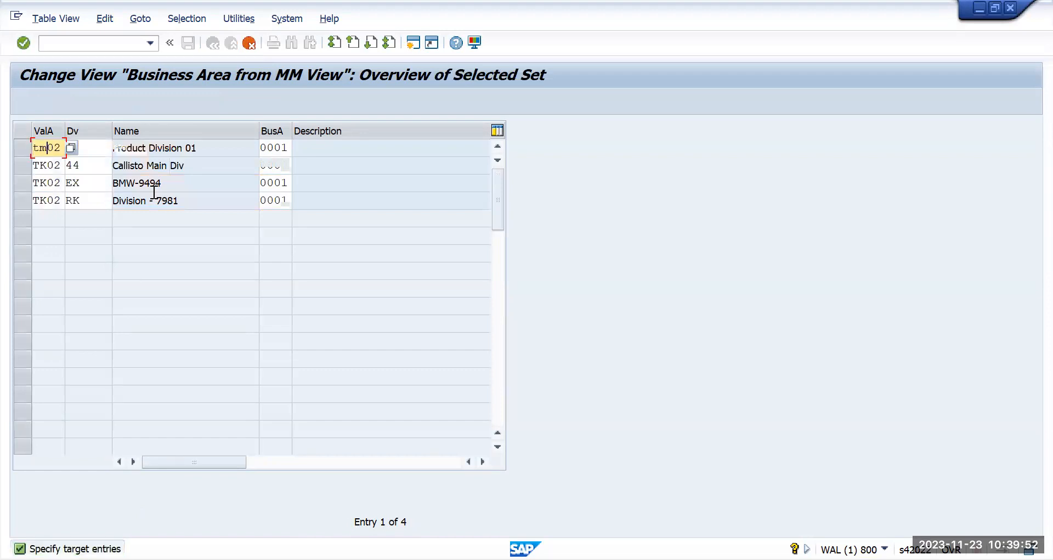
{"action": "type", "text": "09"}
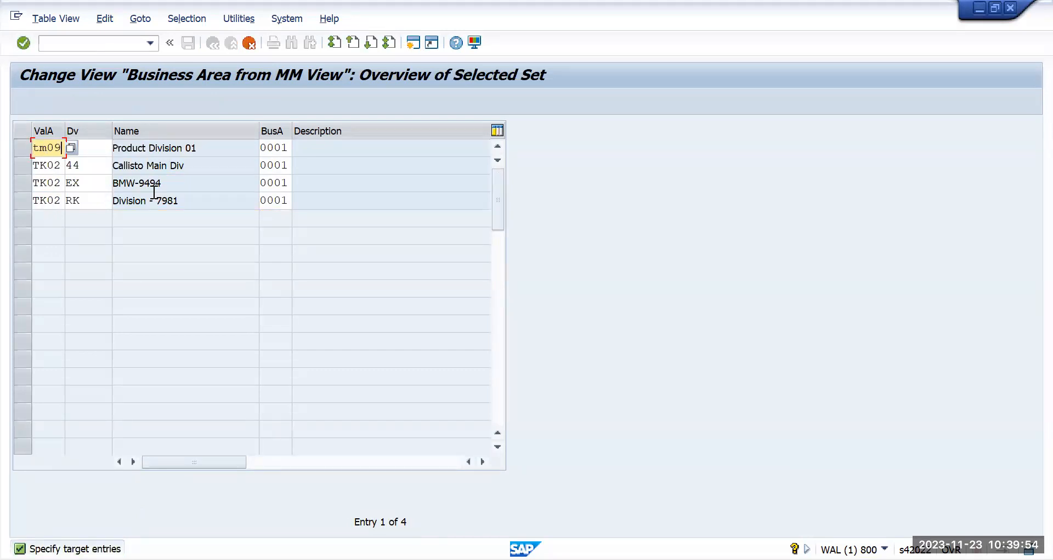
{"action": "key", "text": "shift+Home"}
{"action": "key", "text": "ctrl+c"}
{"action": "key", "text": "Down"}
{"action": "key", "text": "ctrl+v"}
{"action": "key", "text": "Down"}
{"action": "key", "text": "Left"}
{"action": "key", "text": "Left"}
{"action": "key", "text": "Left"}
{"action": "key", "text": "Left"}
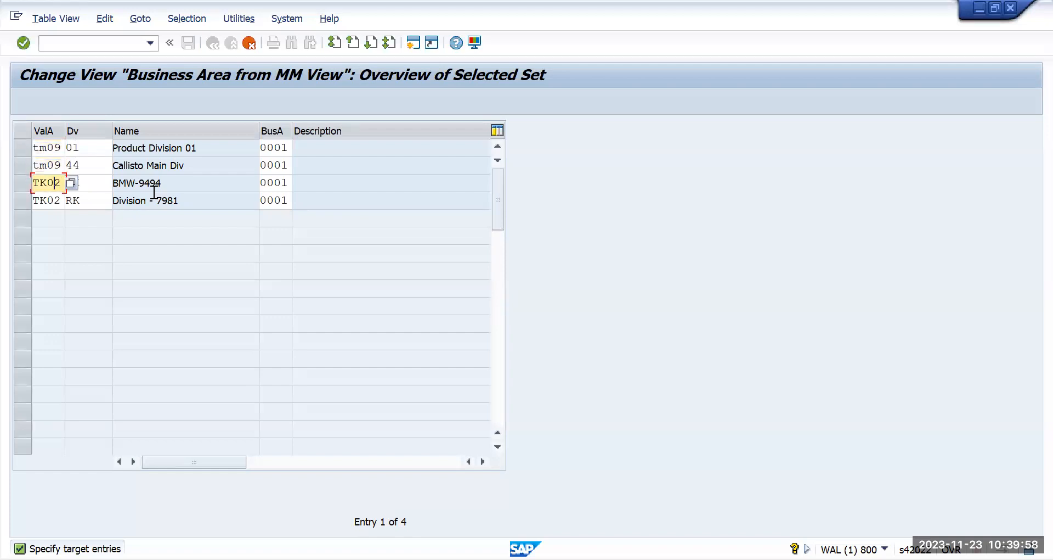
{"action": "key", "text": "ctrl+v"}
{"action": "key", "text": "Down"}
{"action": "key", "text": "Left"}
{"action": "key", "text": "Left"}
{"action": "key", "text": "Left"}
{"action": "key", "text": "Left"}
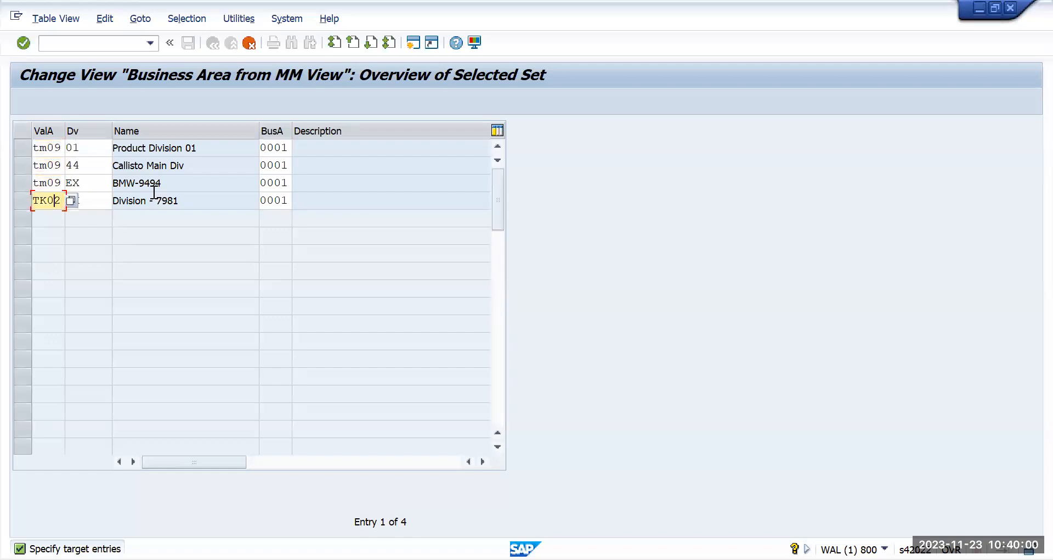
{"action": "key", "text": "ctrl+v"}
{"action": "key", "text": "Return"}
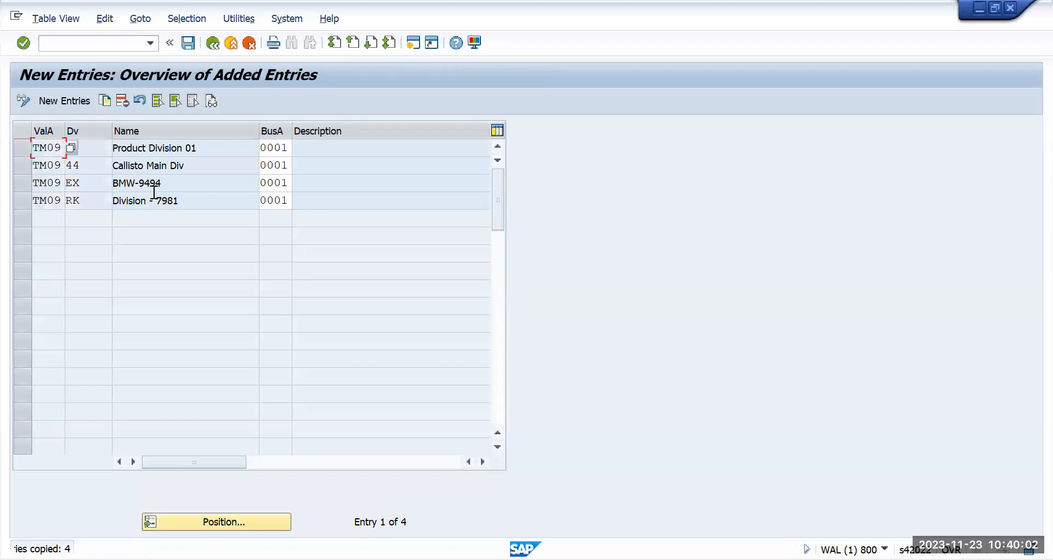
{"action": "left_click", "coordinate": [188, 43]}
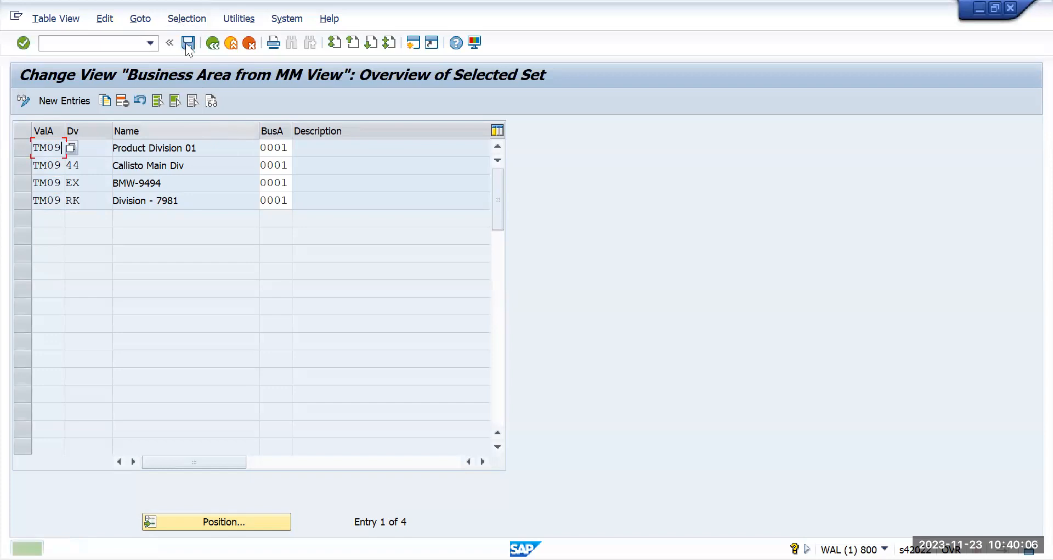
{"action": "left_click", "coordinate": [213, 43]}
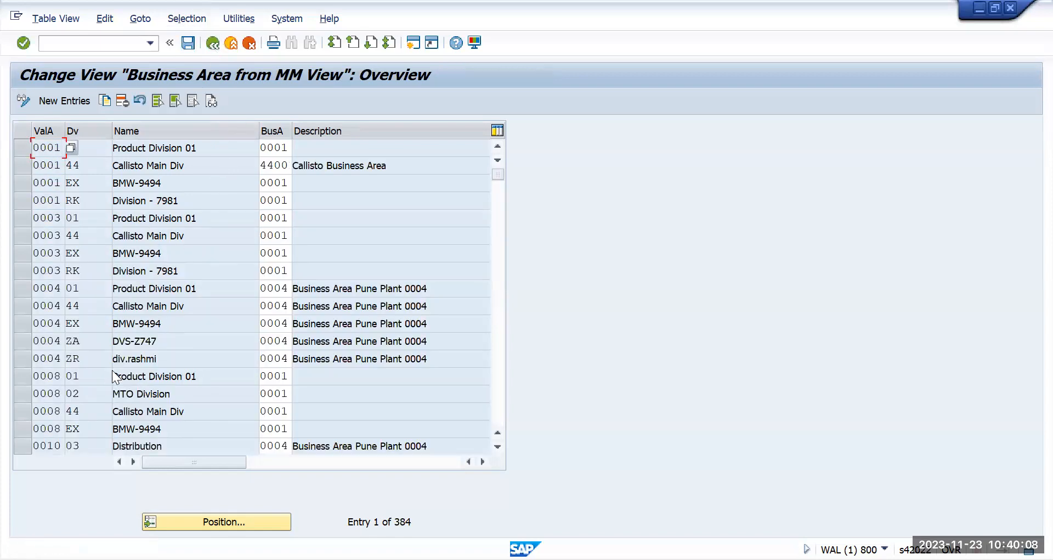
Step: Position the valuation area - division allocation list at valuation area tmun
{"action": "left_click", "coordinate": [219, 517]}
{"action": "type", "text": "t"}
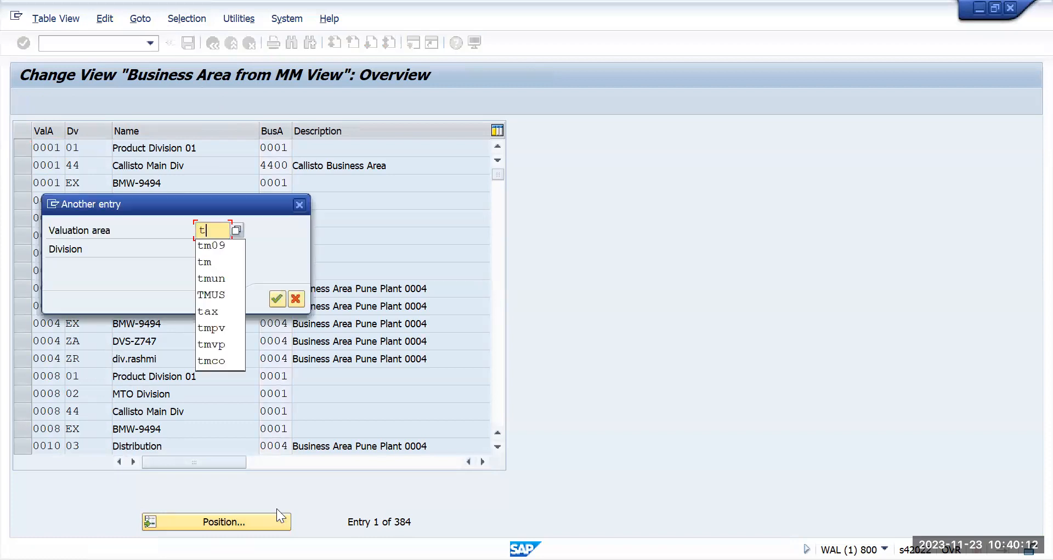
{"action": "type", "text": "mun"}
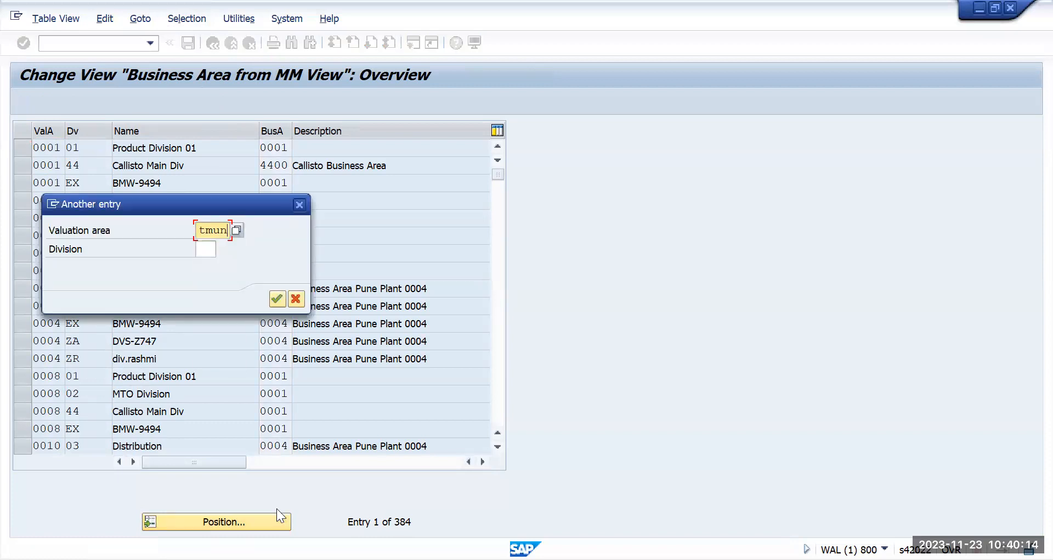
{"action": "key", "text": "Tab"}
{"action": "key", "text": "Return"}
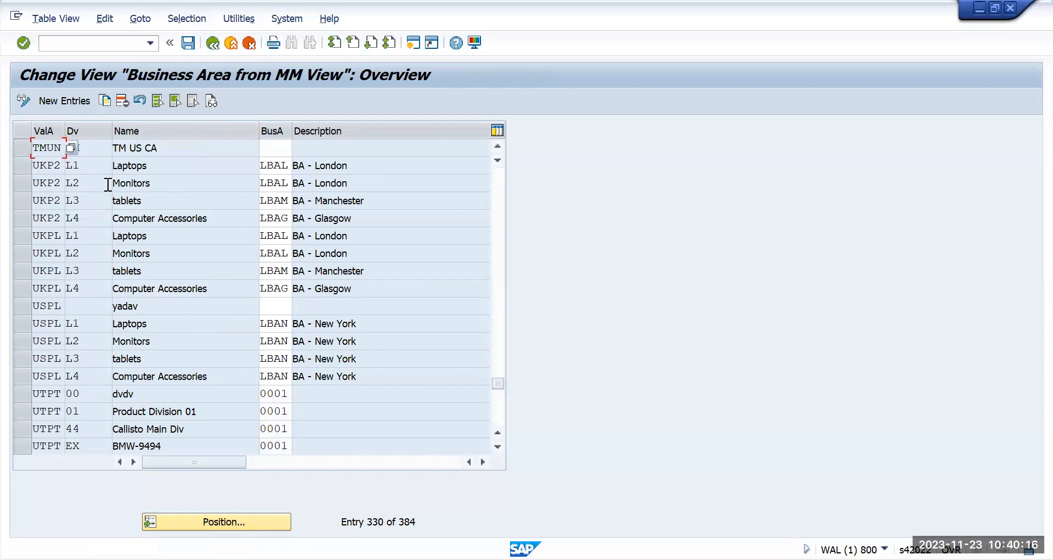
Step: Look up the possible valuation areas for the TMUN entry and examine the company codes of TMUN and TMUS
{"action": "left_click", "coordinate": [96, 143]}
{"action": "left_click", "coordinate": [57, 149]}
{"action": "left_click", "coordinate": [71, 148]}
{"action": "scroll", "coordinate": [98, 417], "scroll_direction": "down", "scroll_amount": 10}
{"action": "scroll", "coordinate": [98, 417], "scroll_direction": "down", "scroll_amount": 20}
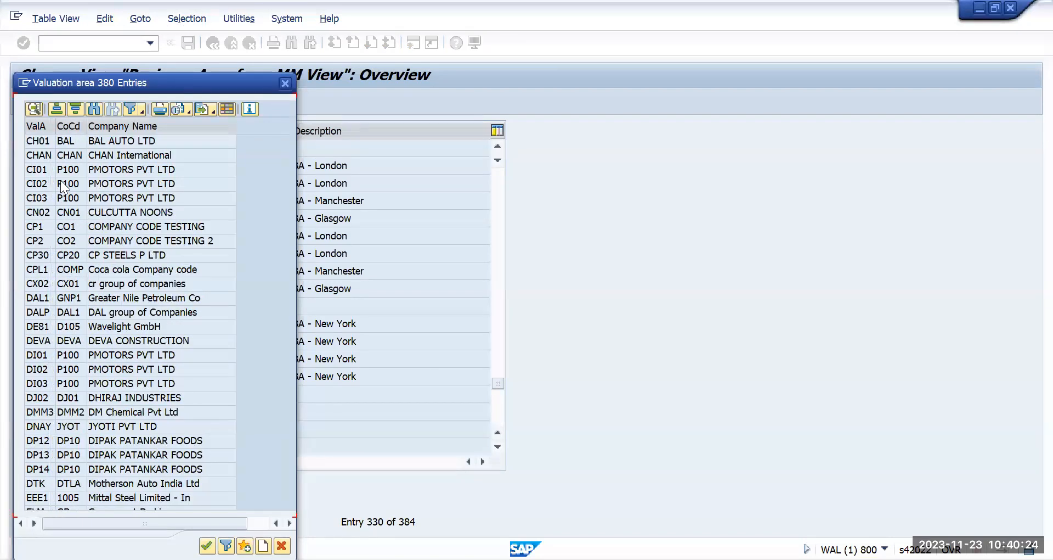
{"action": "left_click_drag", "start_coordinate": [54, 129], "coordinate": [59, 129]}
{"action": "scroll", "coordinate": [120, 317], "scroll_direction": "down", "scroll_amount": 20}
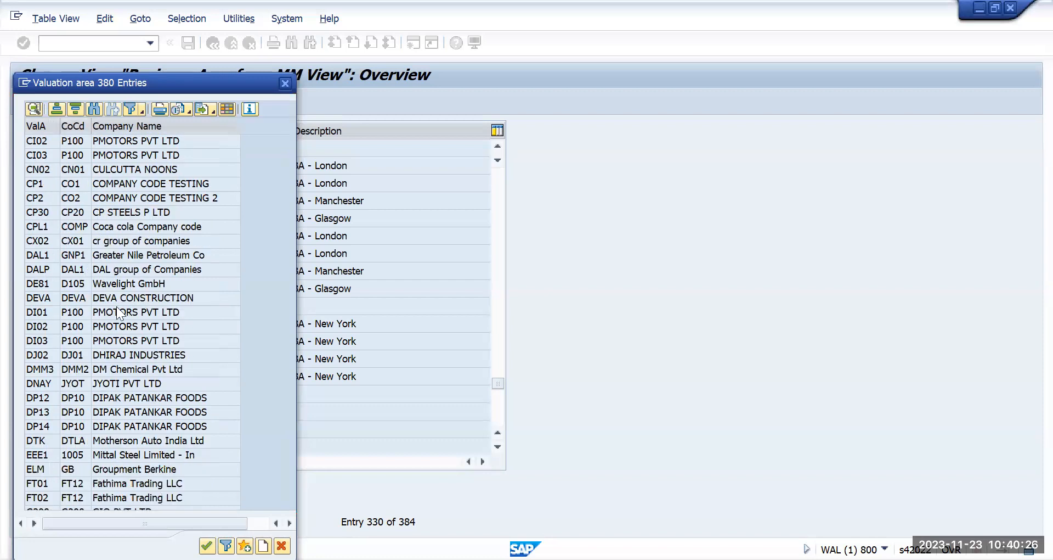
{"action": "scroll", "coordinate": [119, 313], "scroll_direction": "down", "scroll_amount": 20}
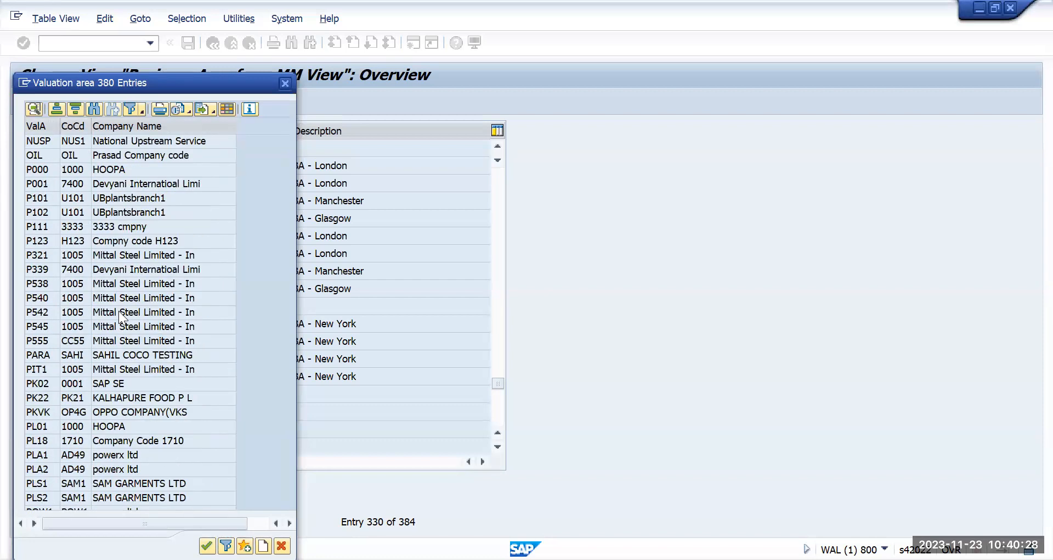
{"action": "scroll", "coordinate": [118, 312], "scroll_direction": "down", "scroll_amount": 2}
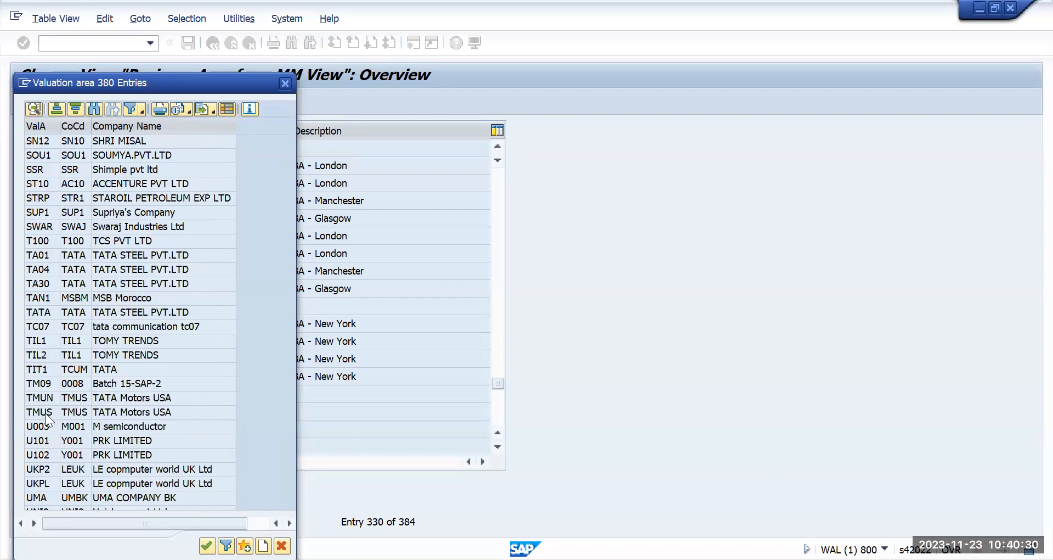
{"action": "left_click", "coordinate": [46, 399]}
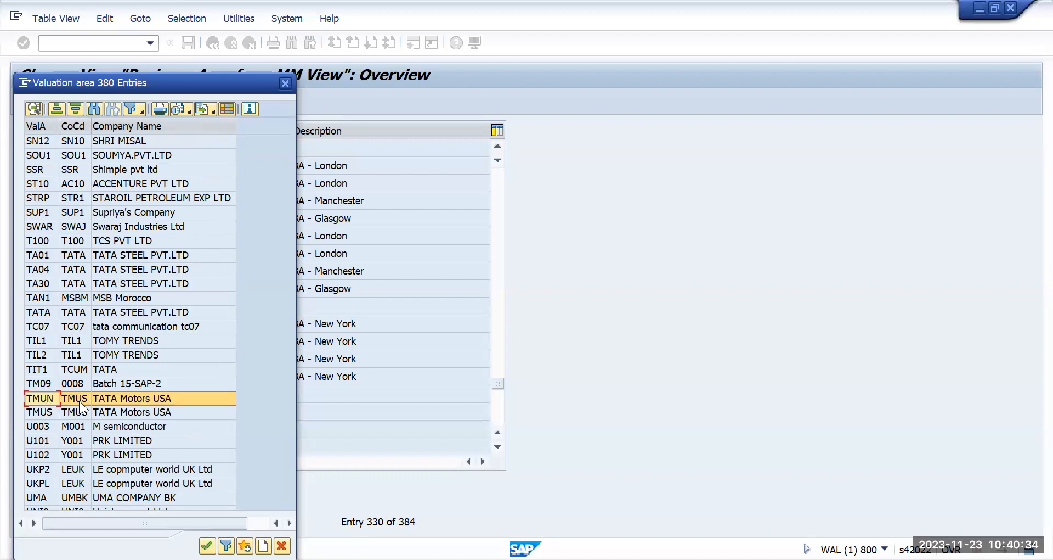
{"action": "left_click", "coordinate": [40, 414]}
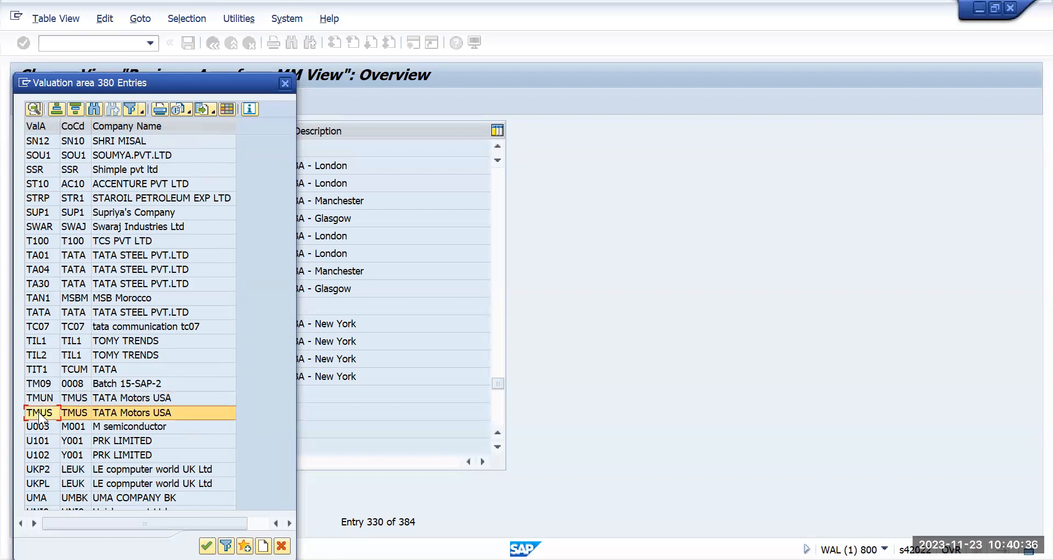
{"action": "left_click", "coordinate": [77, 397]}
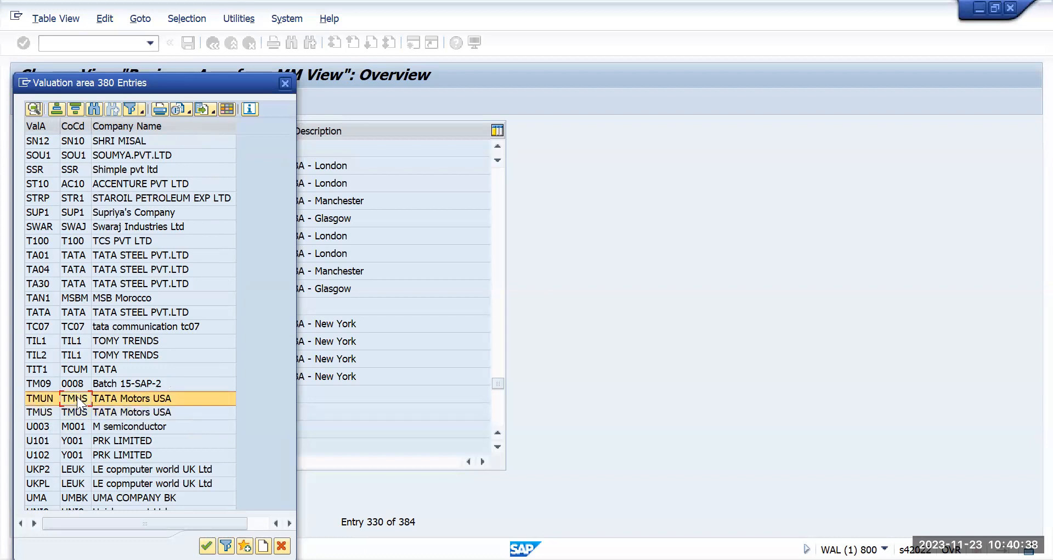
{"action": "left_click", "coordinate": [77, 406]}
{"action": "left_click", "coordinate": [79, 397]}
{"action": "left_click", "coordinate": [285, 82]}
Step: Save the valuation area allocations, leave the list and open the plant/valuation area - division allocation
{"action": "left_click", "coordinate": [188, 46]}
{"action": "left_click", "coordinate": [215, 44]}
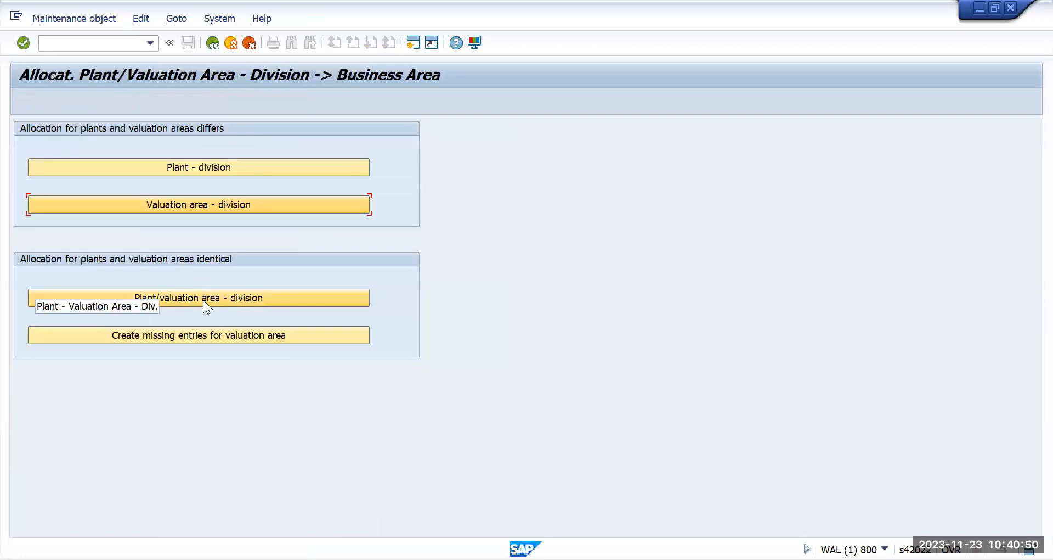
{"action": "left_click", "coordinate": [247, 299]}
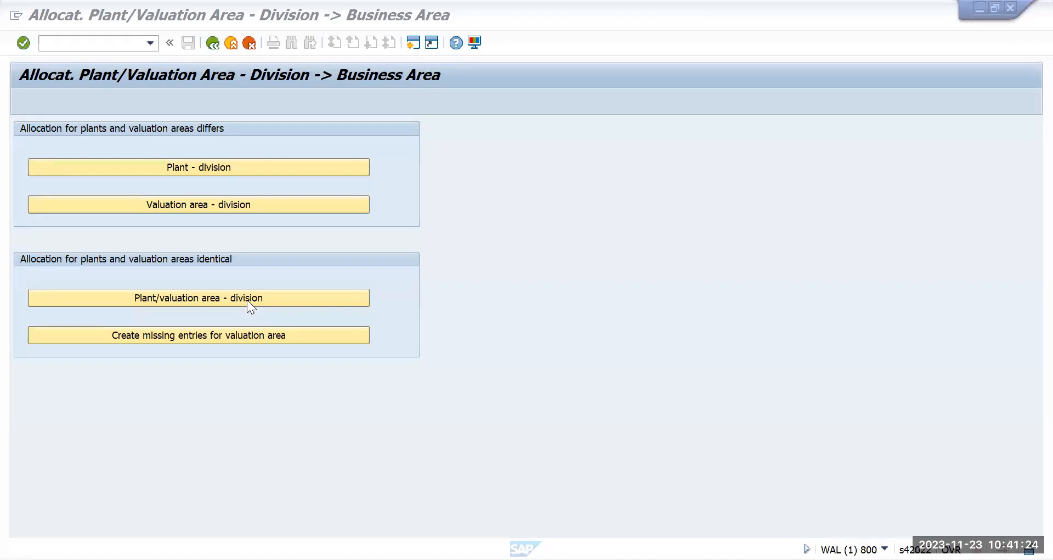
{"action": "key", "text": "alt"}
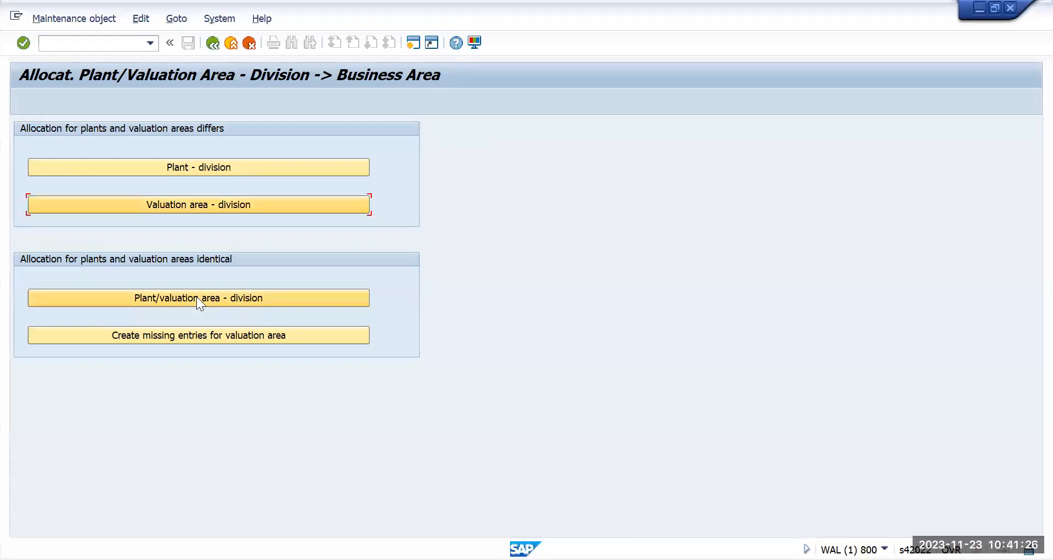
{"action": "left_click", "coordinate": [197, 298]}
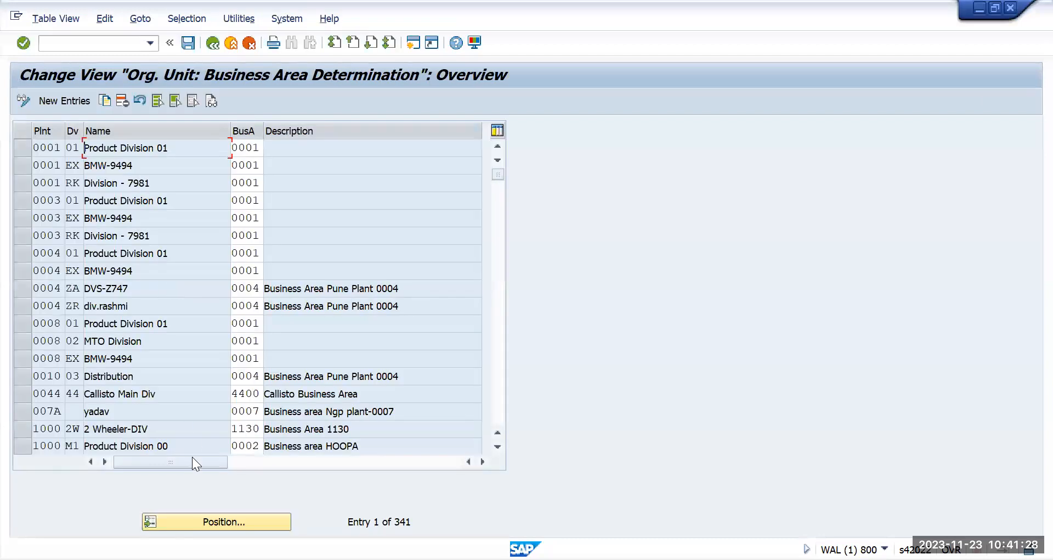
Step: Position the business area determination list at plant tmun
{"action": "left_click", "coordinate": [214, 520]}
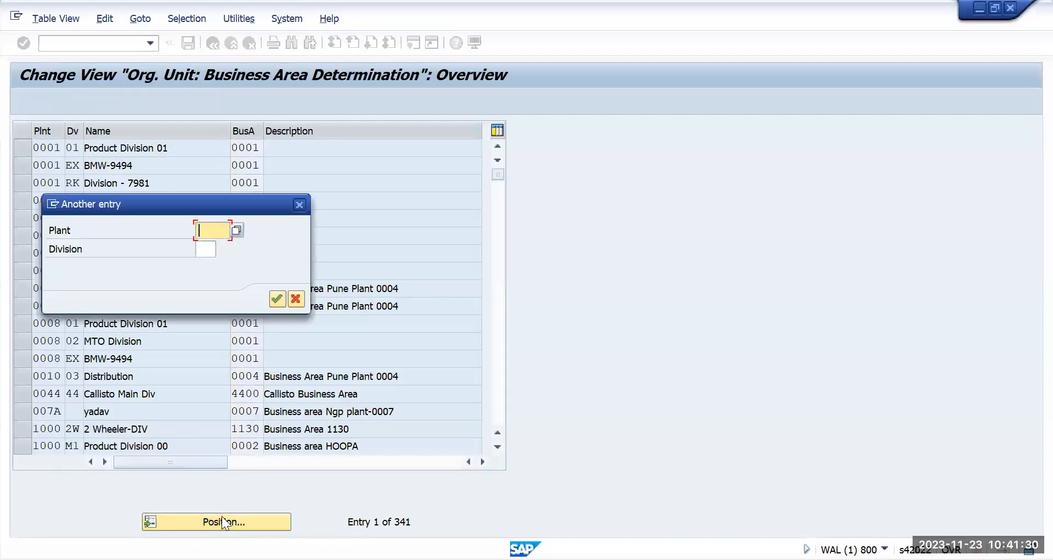
{"action": "type", "text": "tmun"}
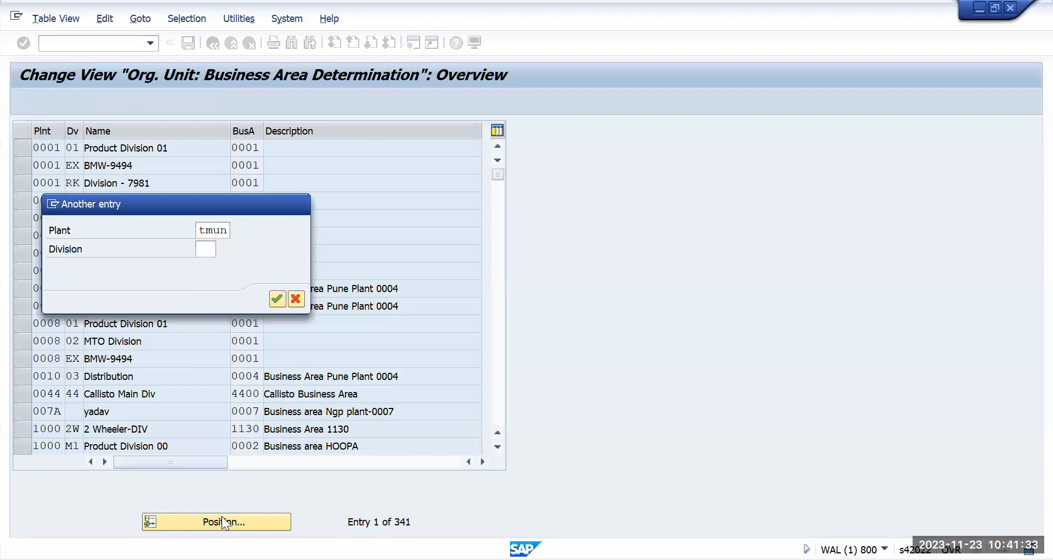
{"action": "key", "text": "Return"}
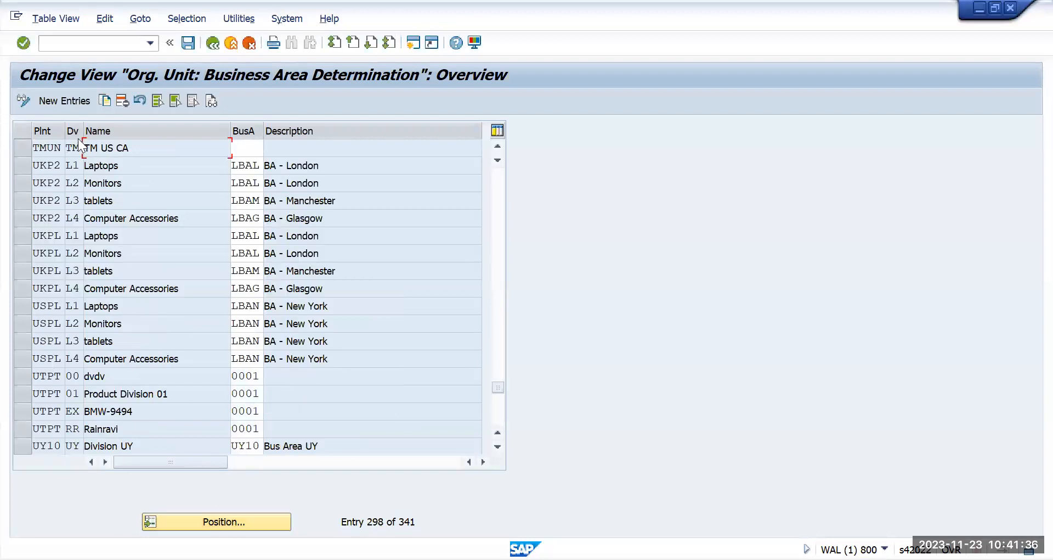
Step: Save the plant TMUN, division TM allocation with its business area left empty
{"action": "left_click", "coordinate": [248, 149]}
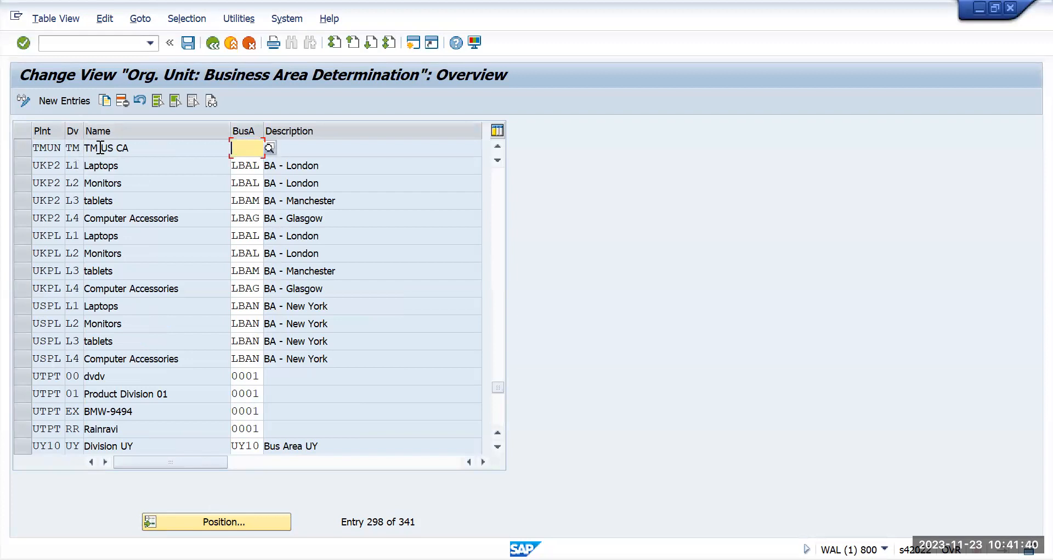
{"action": "left_click", "coordinate": [188, 42]}
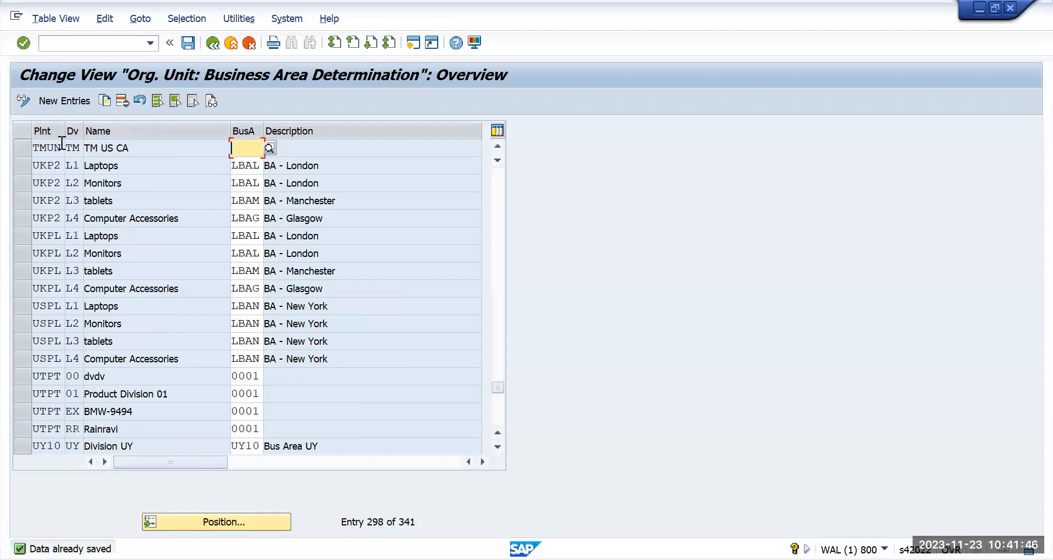
{"action": "left_click_drag", "start_coordinate": [62, 144], "coordinate": [37, 147]}
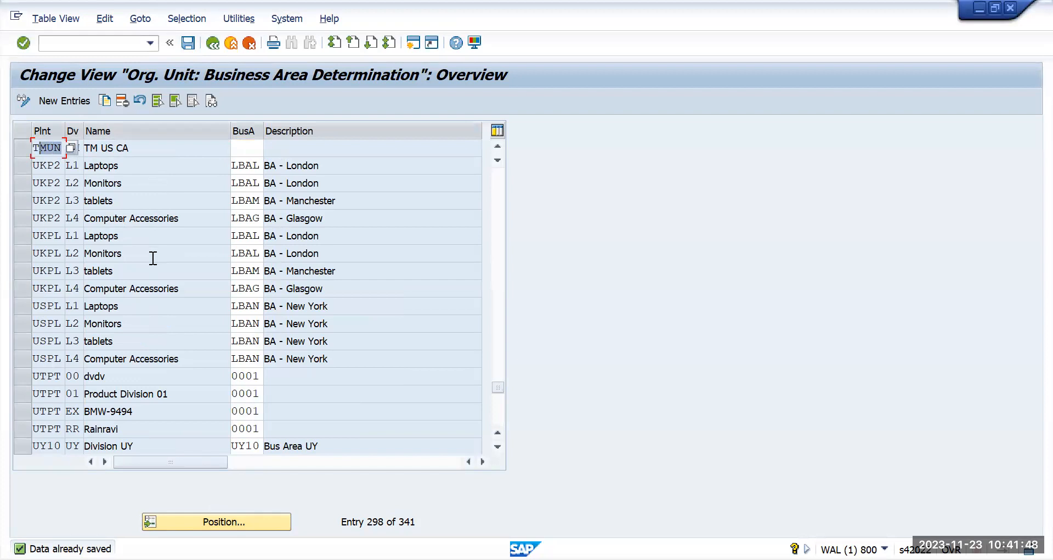
{"action": "key", "text": "alt+Tab"}
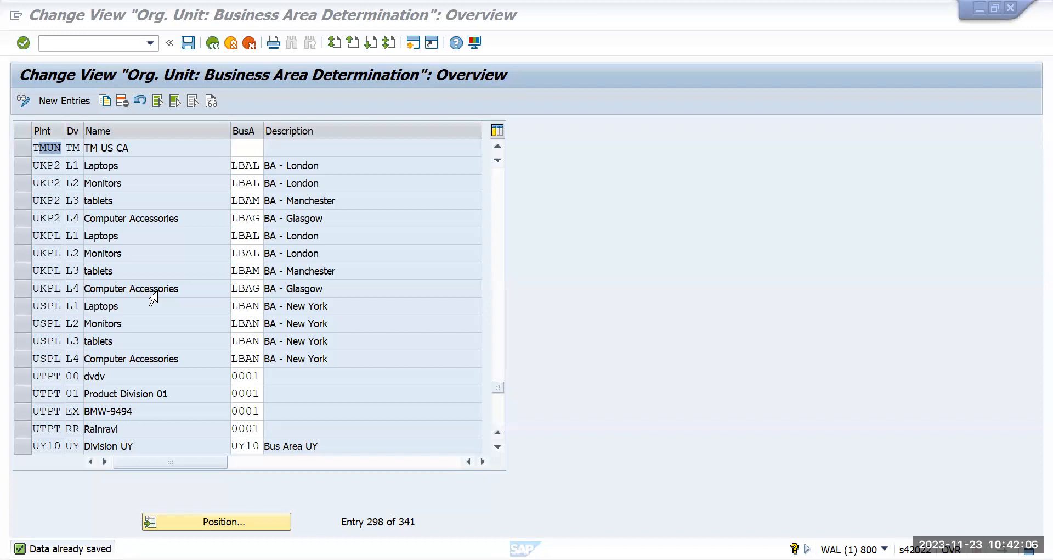
Step: Return to the IMG structure and collapse the Logistics - General assignments
{"action": "left_click", "coordinate": [211, 44]}
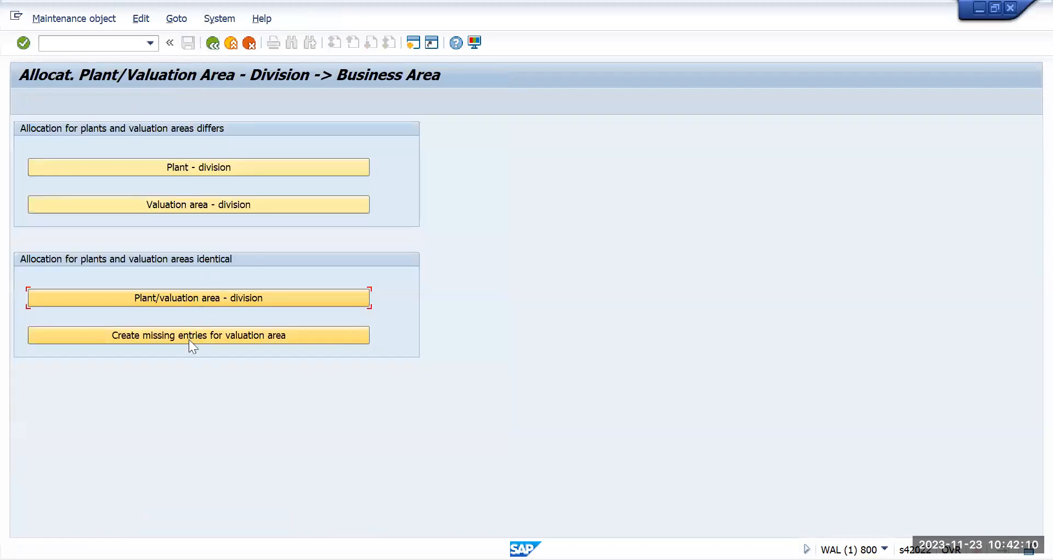
{"action": "left_click", "coordinate": [211, 46]}
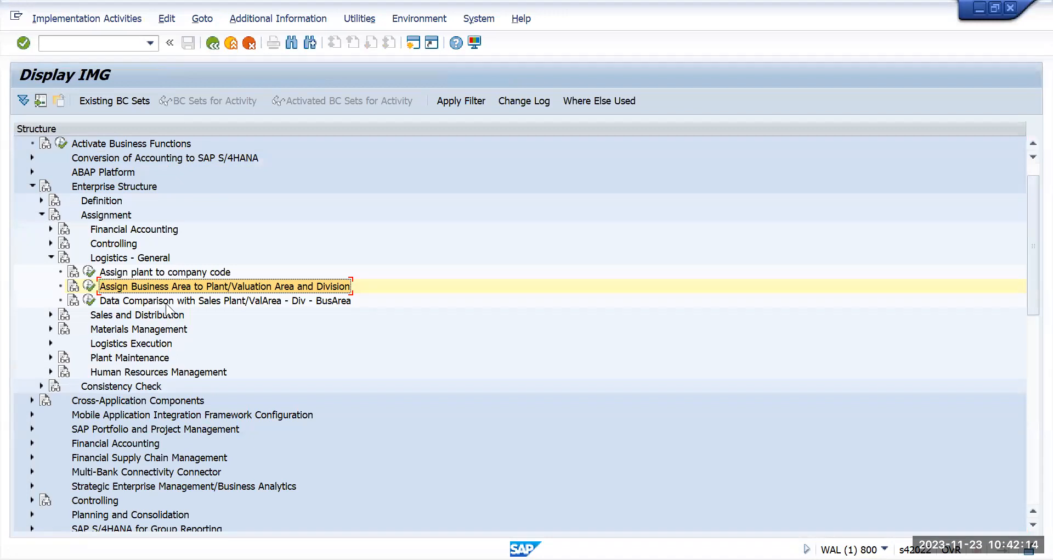
{"action": "left_click", "coordinate": [51, 257]}
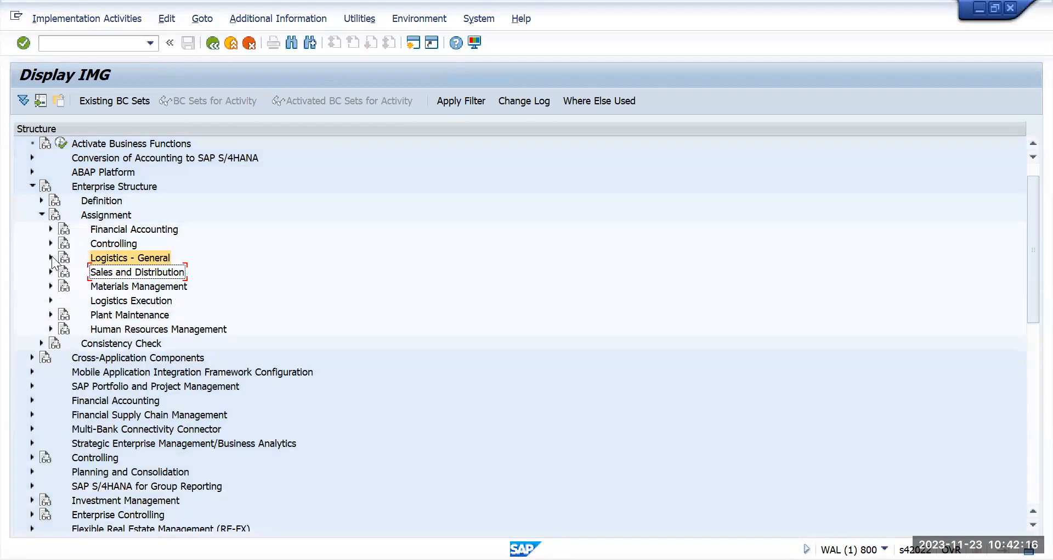
Step: Expand the Logistics Execution assignments and open the assignment of shipping points to plants
{"action": "key", "text": "alt+Tab"}
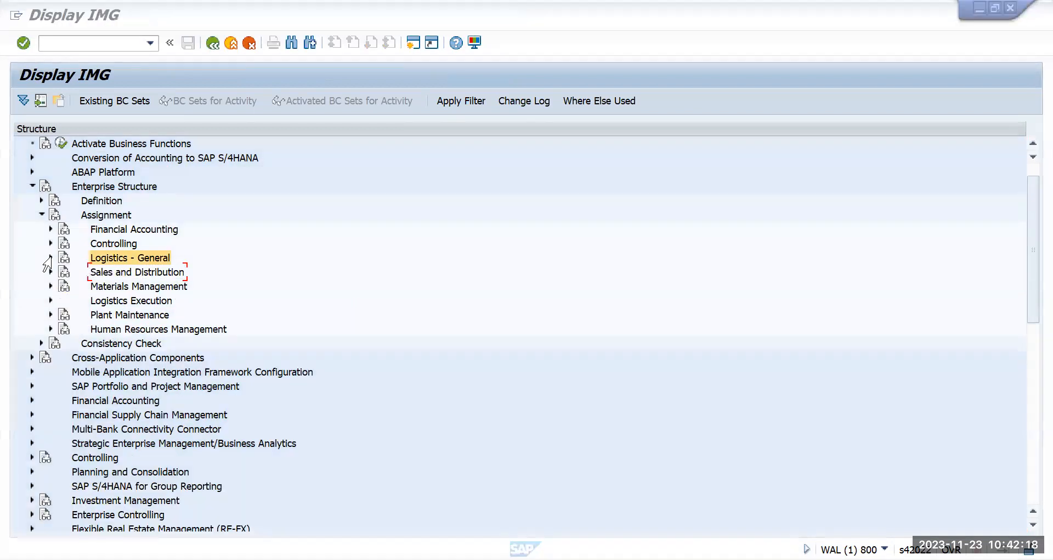
{"action": "key", "text": "alt+Tab"}
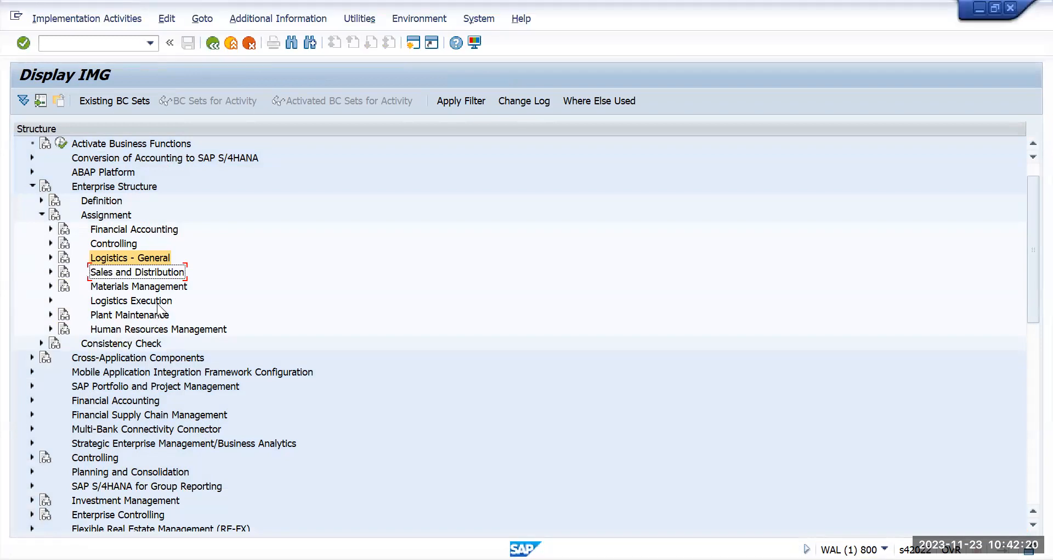
{"action": "left_click", "coordinate": [111, 303]}
{"action": "left_click", "coordinate": [51, 300]}
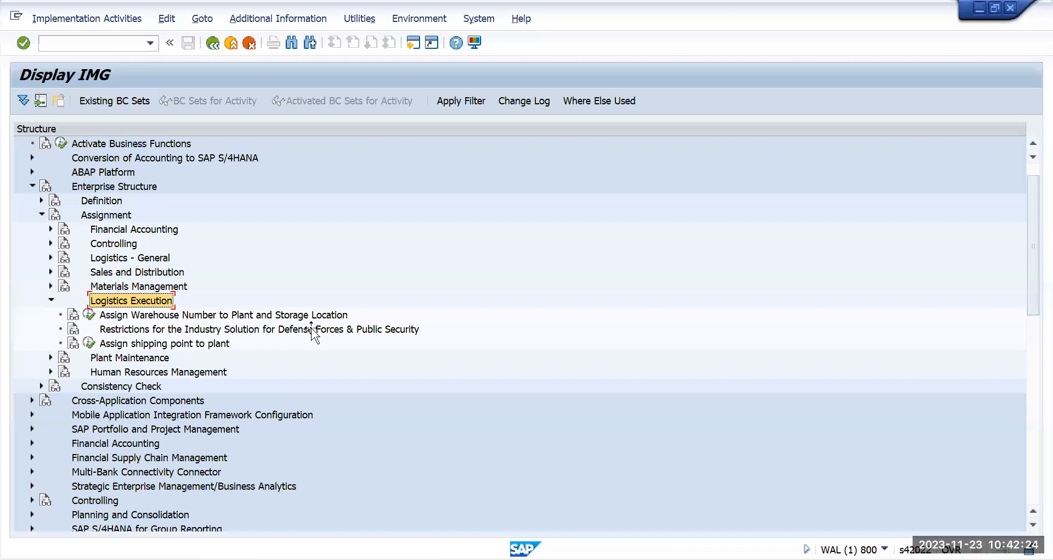
{"action": "key", "text": "alt+Tab"}
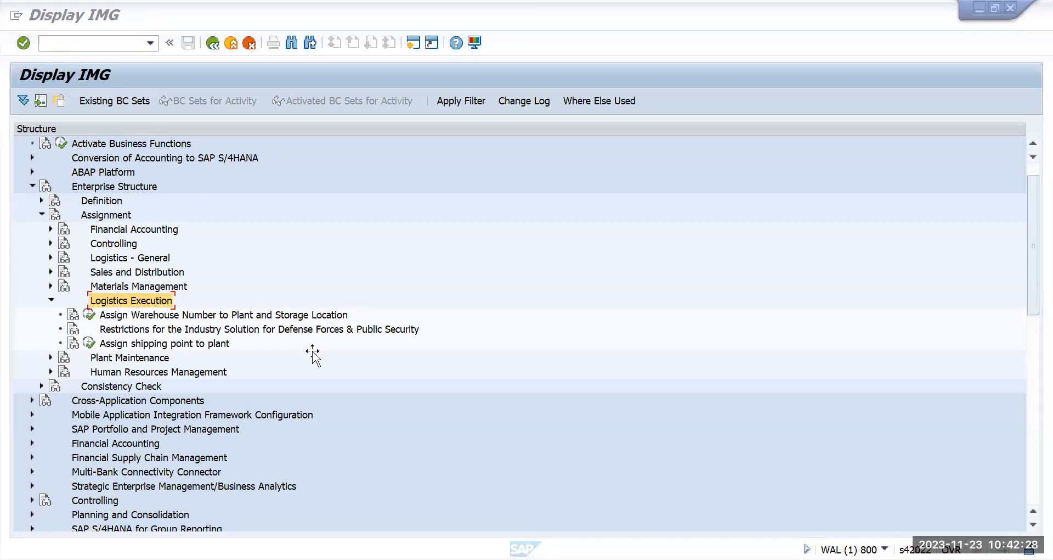
{"action": "left_click", "coordinate": [222, 343]}
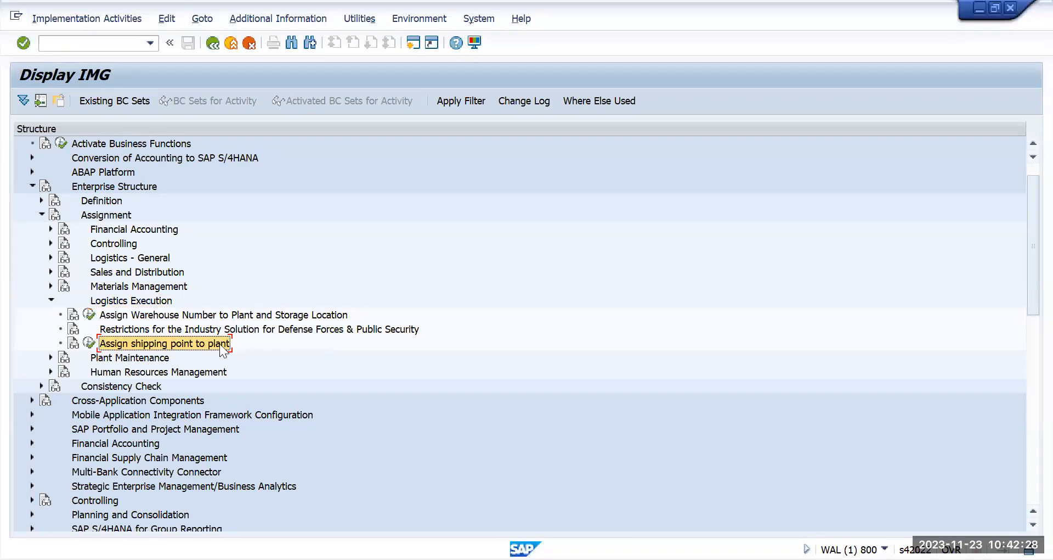
{"action": "left_click", "coordinate": [89, 345]}
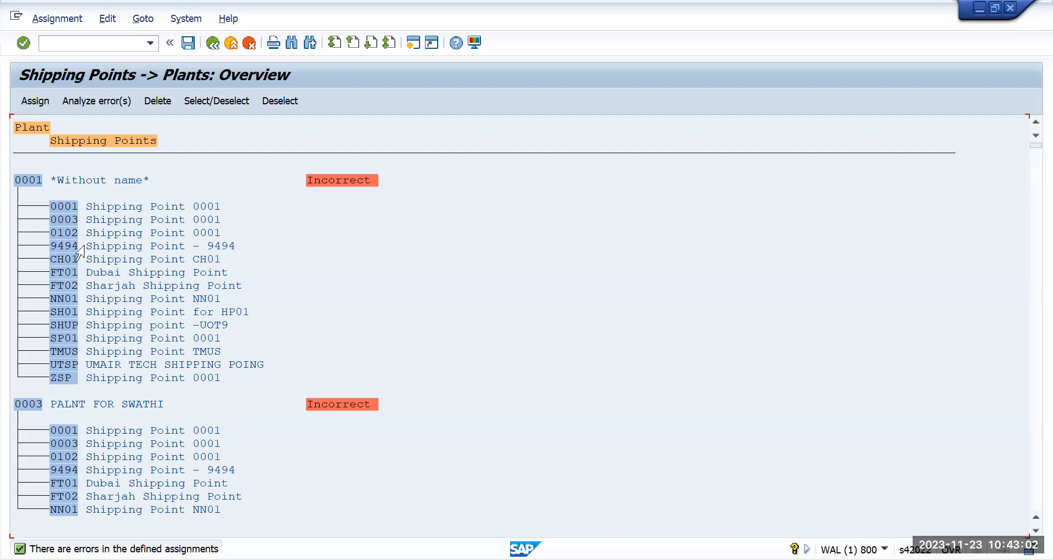
Step: Find plant TMUN in the shipping points and plants overview by searching for tmun
{"action": "key", "text": "alt+Tab"}
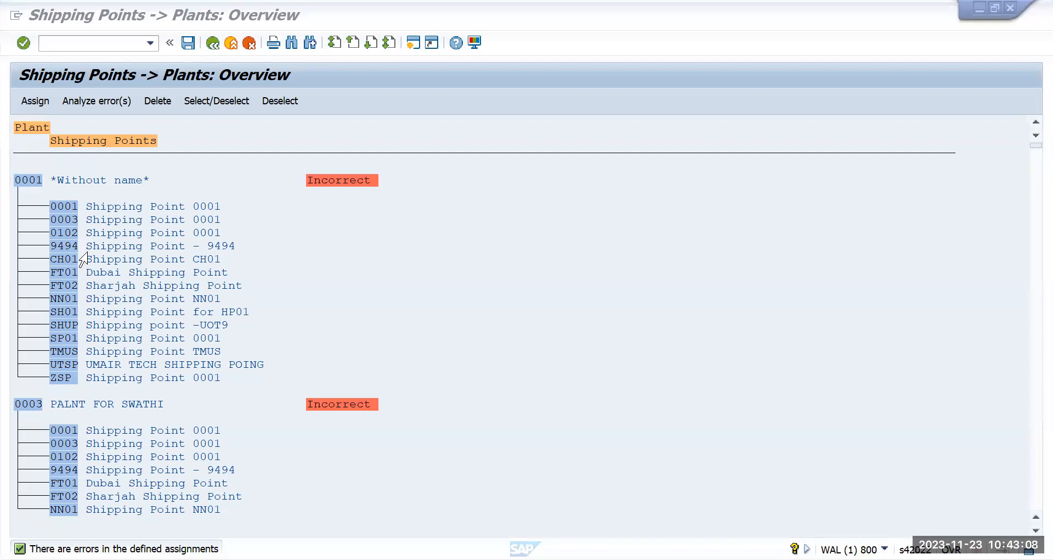
{"action": "key", "text": "alt+Tab"}
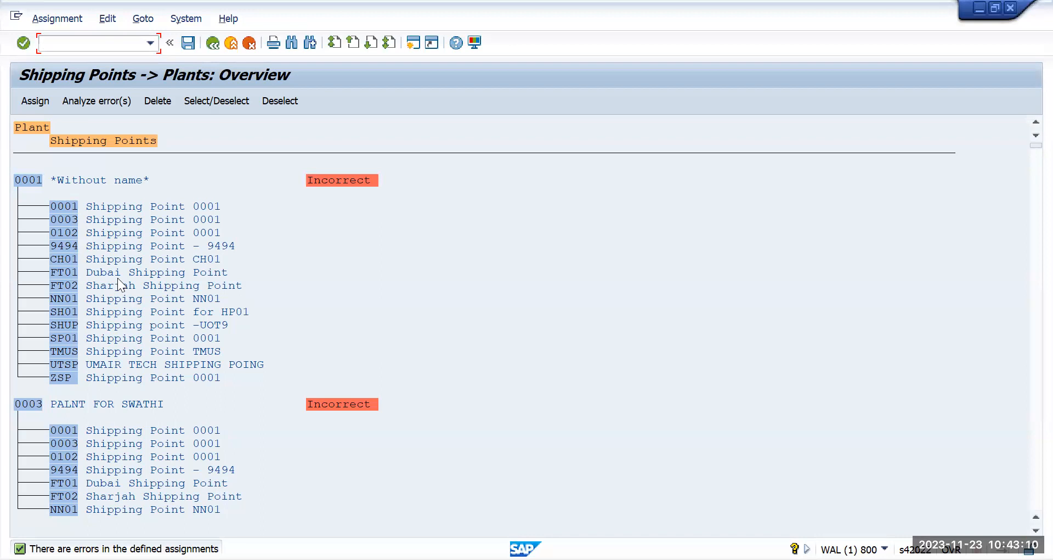
{"action": "scroll", "coordinate": [117, 283], "scroll_direction": "down", "scroll_amount": 1}
{"action": "scroll", "coordinate": [118, 282], "scroll_direction": "up", "scroll_amount": 1}
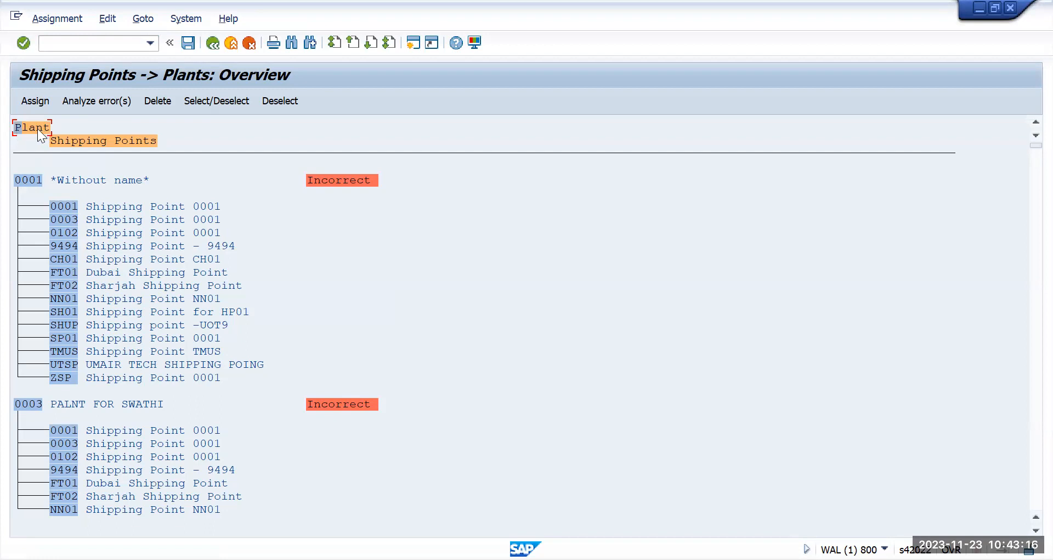
{"action": "left_click", "coordinate": [26, 175]}
{"action": "left_click", "coordinate": [68, 206]}
{"action": "left_click", "coordinate": [61, 258]}
{"action": "key", "text": "ctrl+f"}
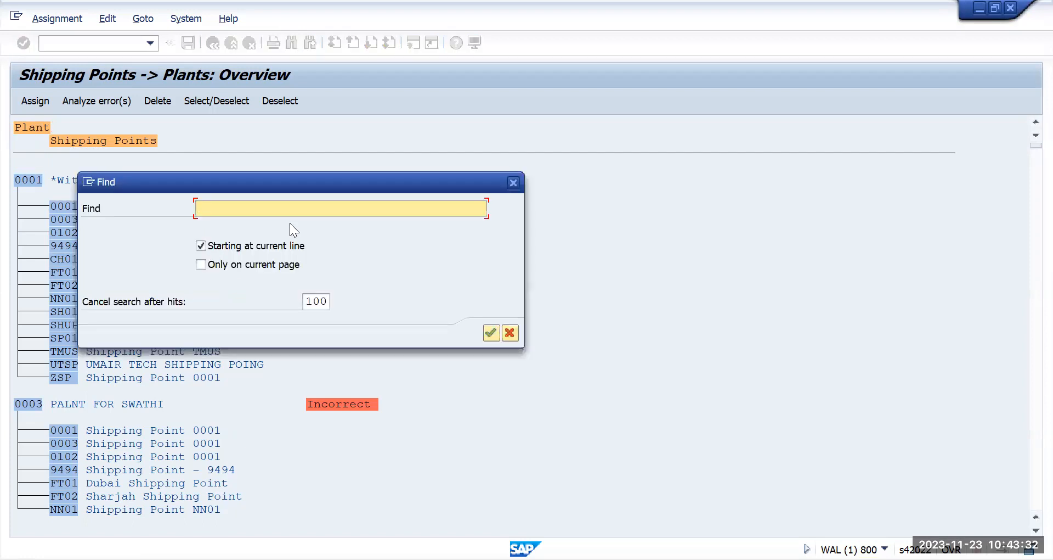
{"action": "type", "text": "tmun"}
{"action": "key", "text": "Return"}
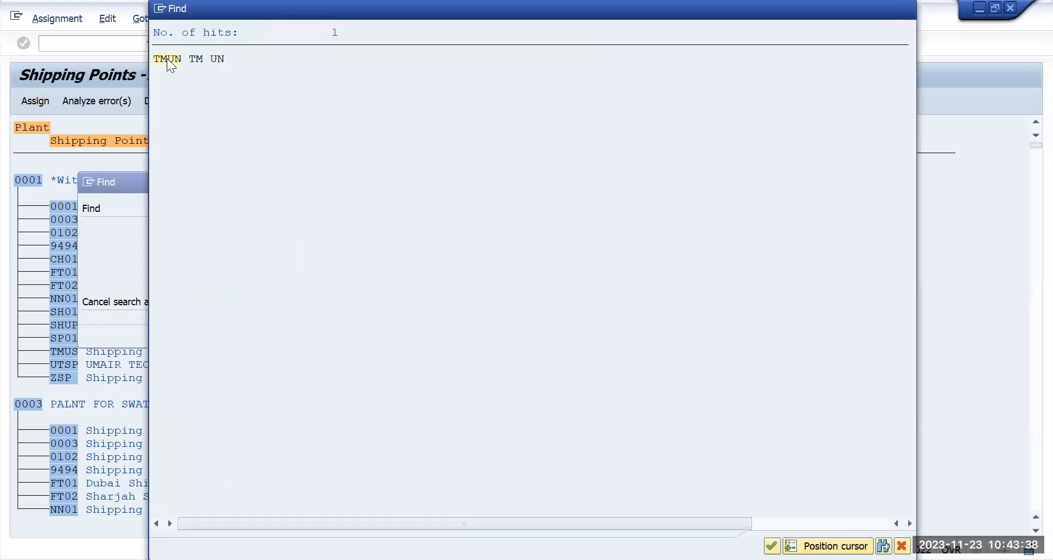
{"action": "left_click", "coordinate": [166, 58]}
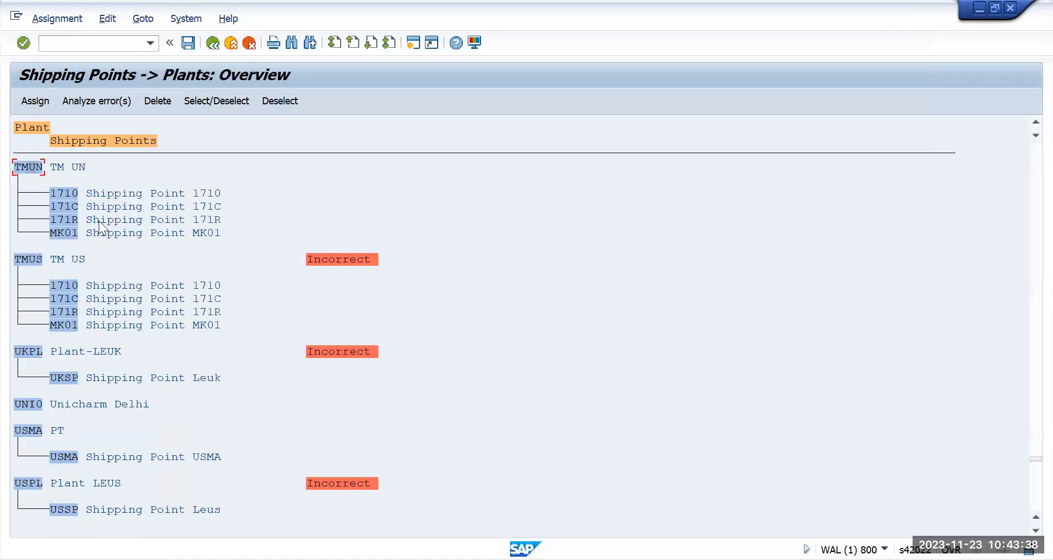
Step: Open the shipping point selection for plant TMUN and search it for tmun
{"action": "left_click", "coordinate": [66, 193]}
{"action": "left_click", "coordinate": [32, 103]}
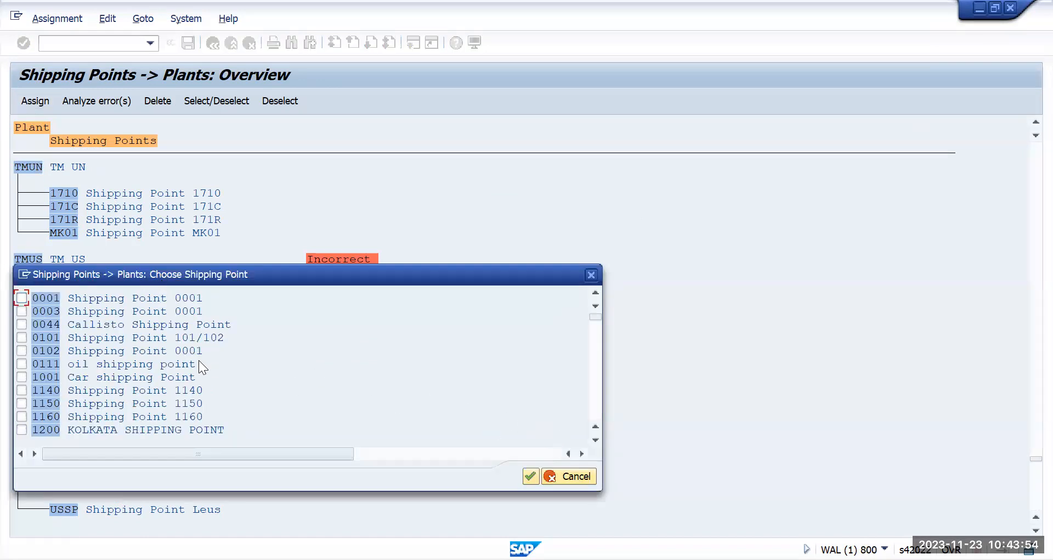
{"action": "scroll", "coordinate": [112, 391], "scroll_direction": "down", "scroll_amount": 1}
{"action": "scroll", "coordinate": [111, 390], "scroll_direction": "down", "scroll_amount": 5}
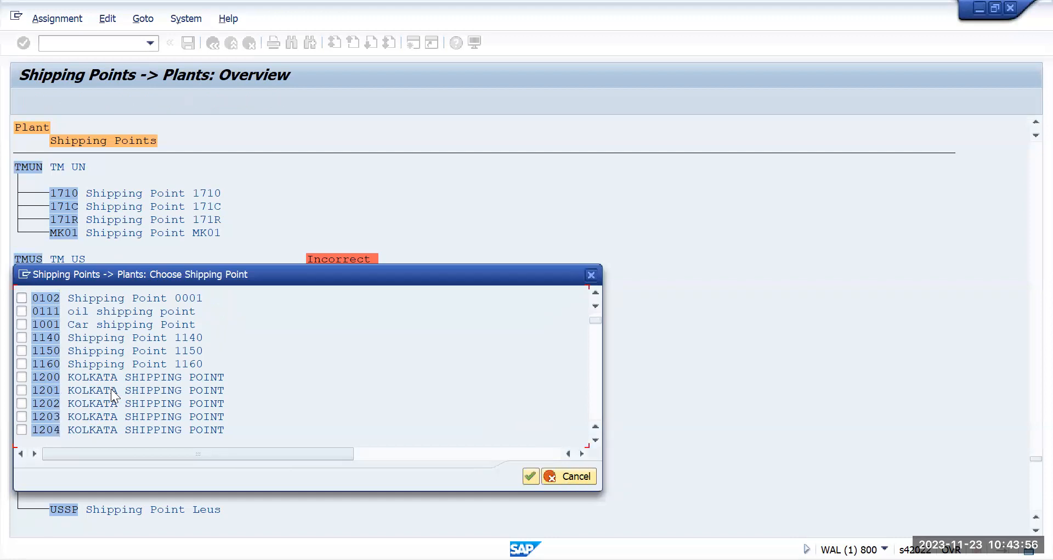
{"action": "scroll", "coordinate": [111, 389], "scroll_direction": "down", "scroll_amount": 4}
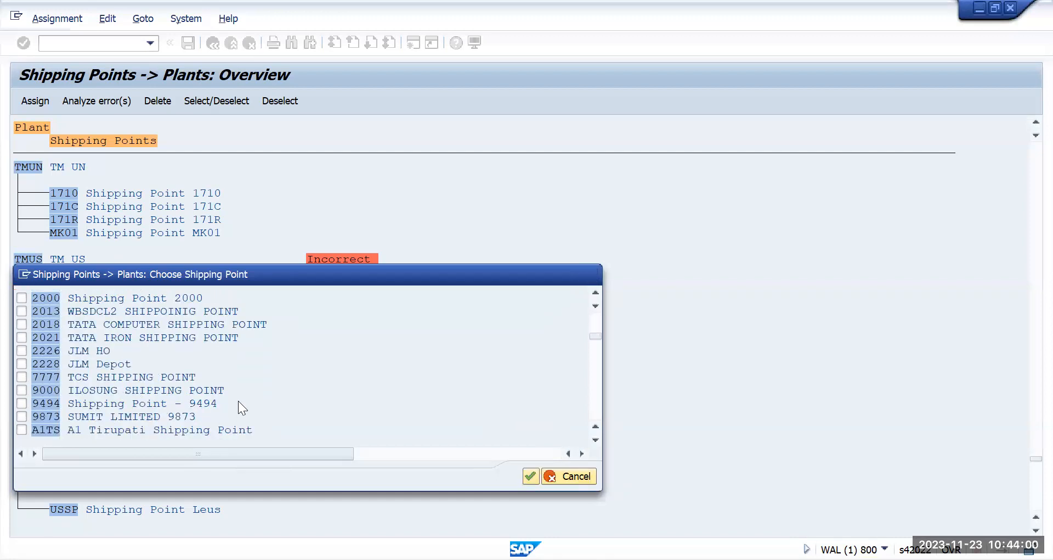
{"action": "key", "text": "ctrl+f"}
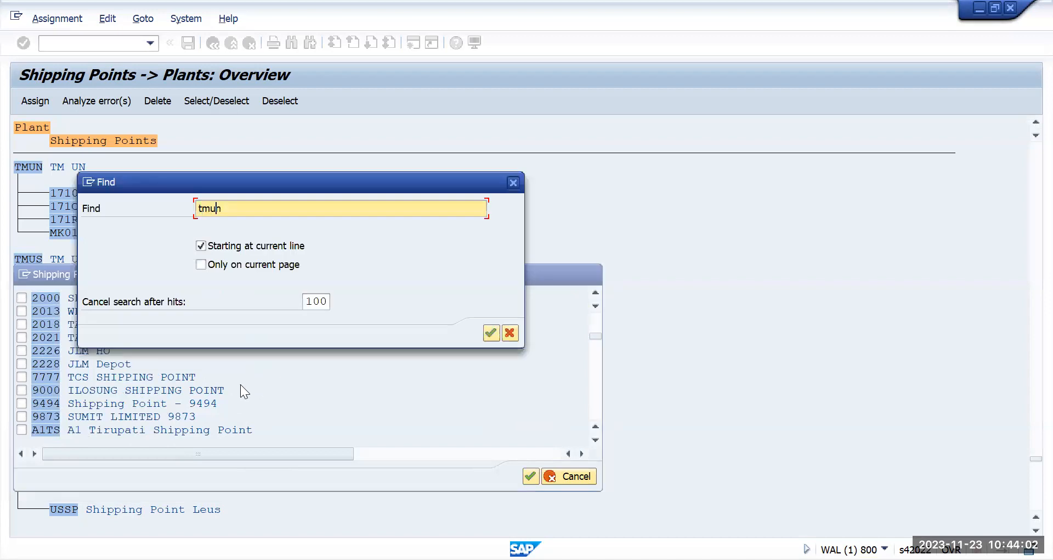
{"action": "key", "text": "Return"}
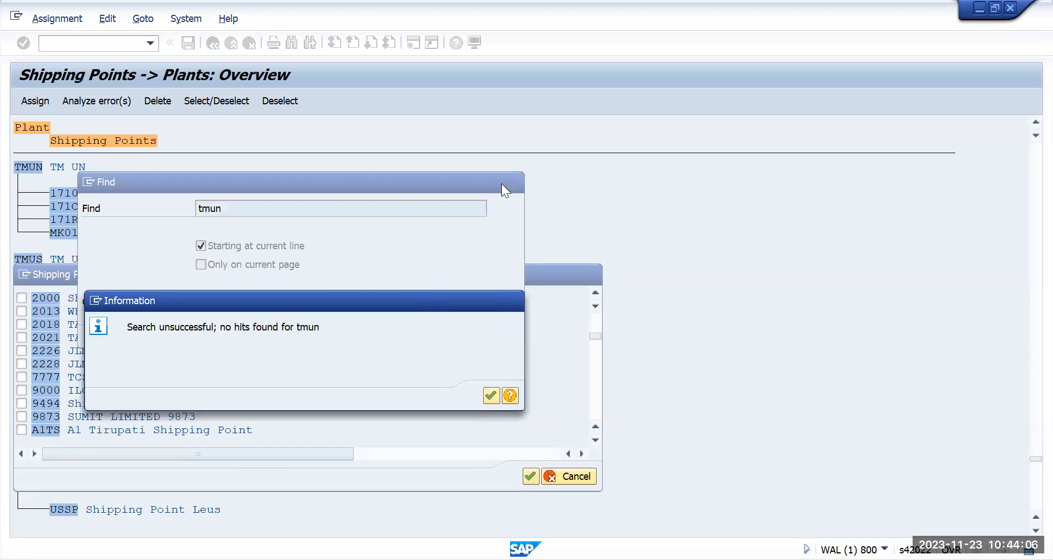
{"action": "key", "text": "Return"}
{"action": "key", "text": "Escape"}
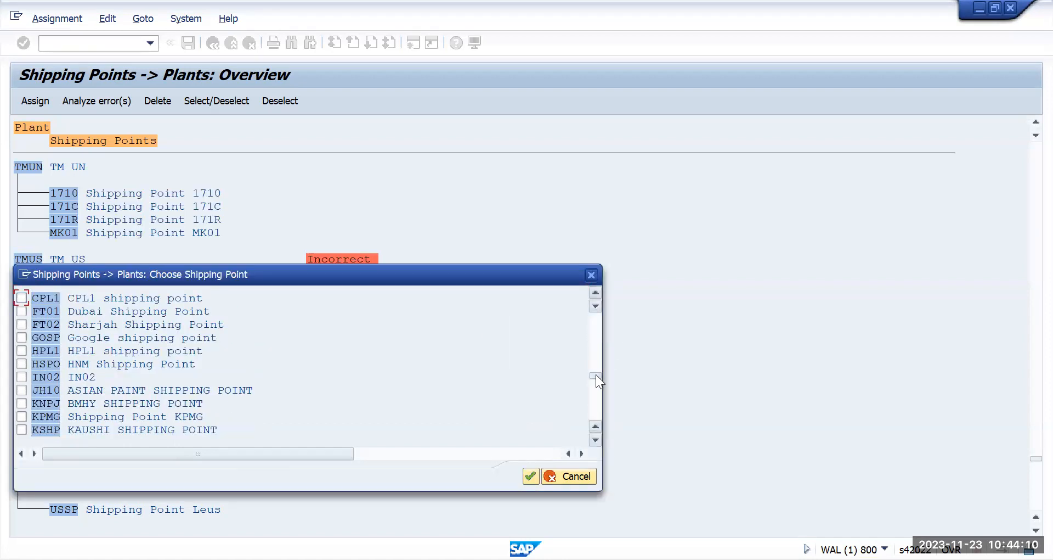
Step: Assign shipping point TMUS to plant TMUN
{"action": "left_click_drag", "start_coordinate": [596, 375], "coordinate": [596, 400]}
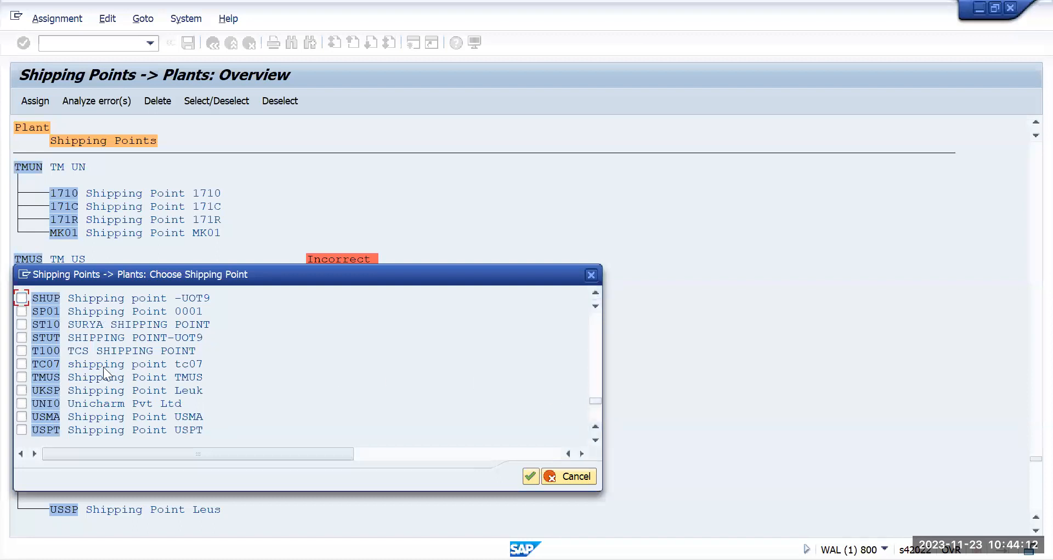
{"action": "left_click", "coordinate": [22, 378]}
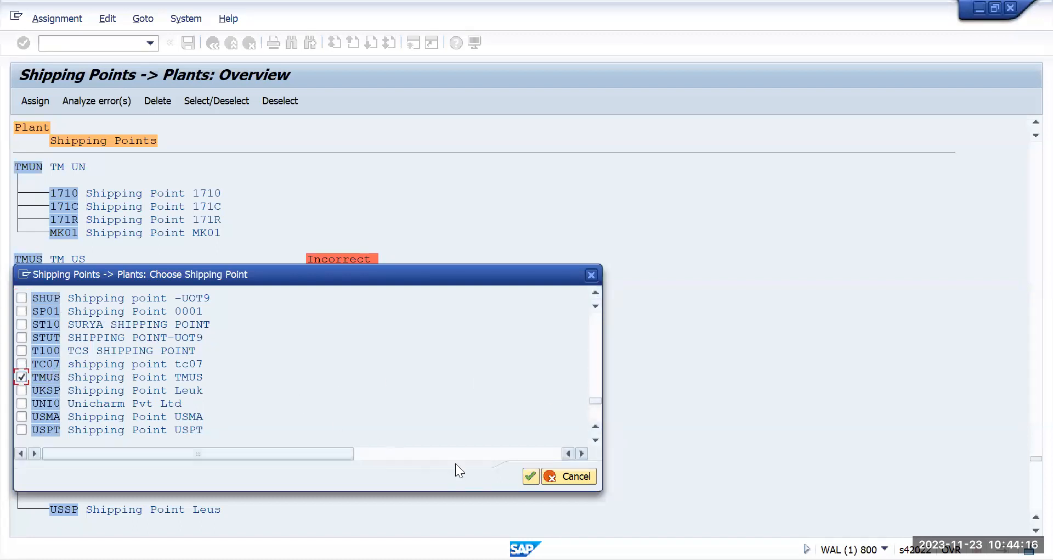
{"action": "left_click", "coordinate": [530, 474]}
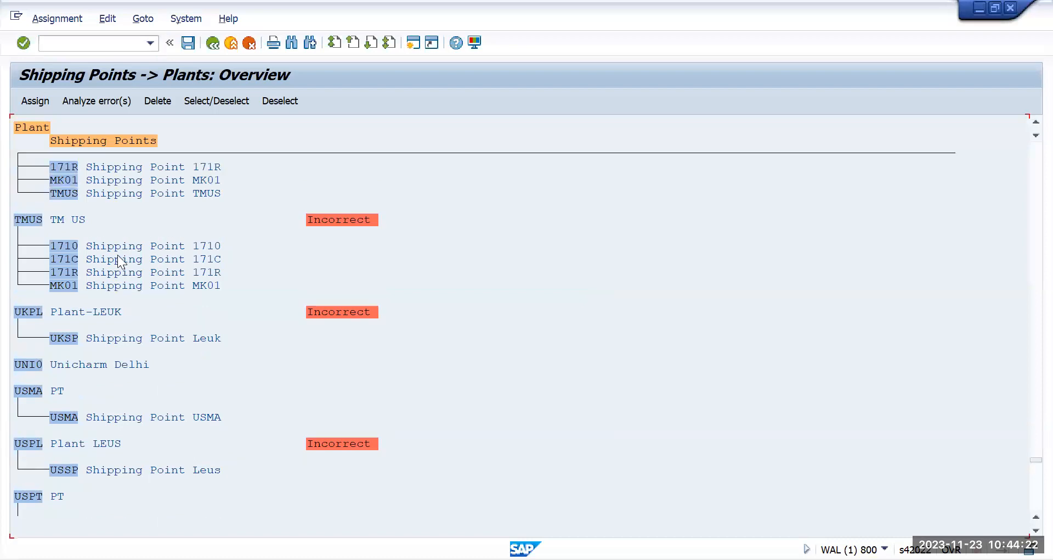
Step: Save the new shipping point assignment of plant TMUN in customizing request WALK902687
{"action": "scroll", "coordinate": [117, 252], "scroll_direction": "up", "scroll_amount": 2}
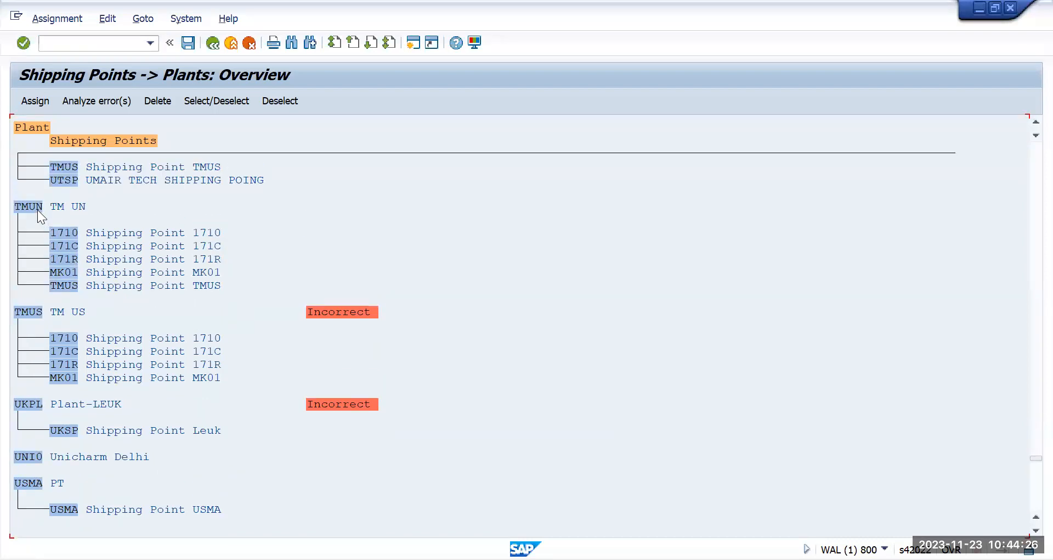
{"action": "left_click", "coordinate": [62, 286]}
{"action": "left_click", "coordinate": [187, 44]}
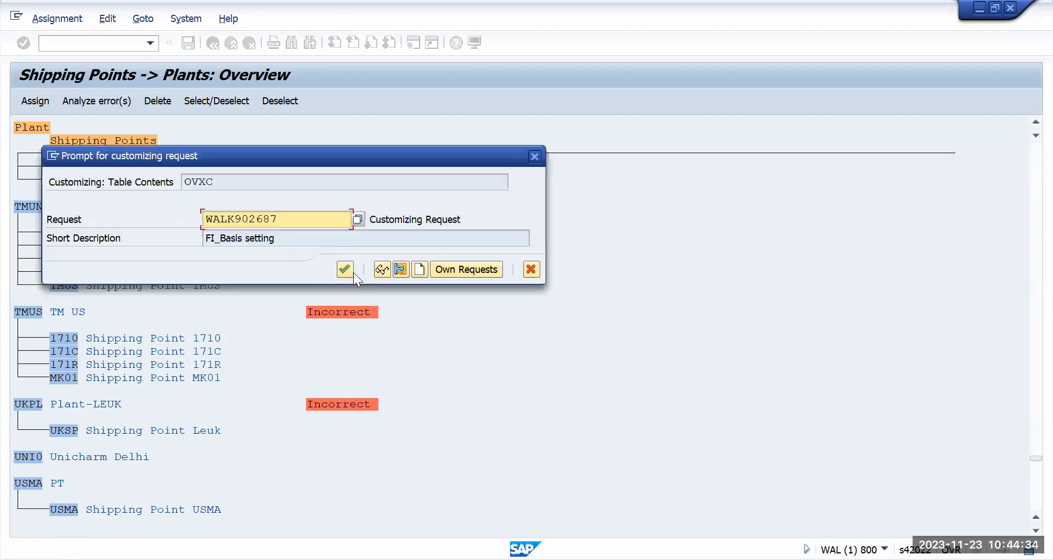
{"action": "left_click", "coordinate": [347, 269]}
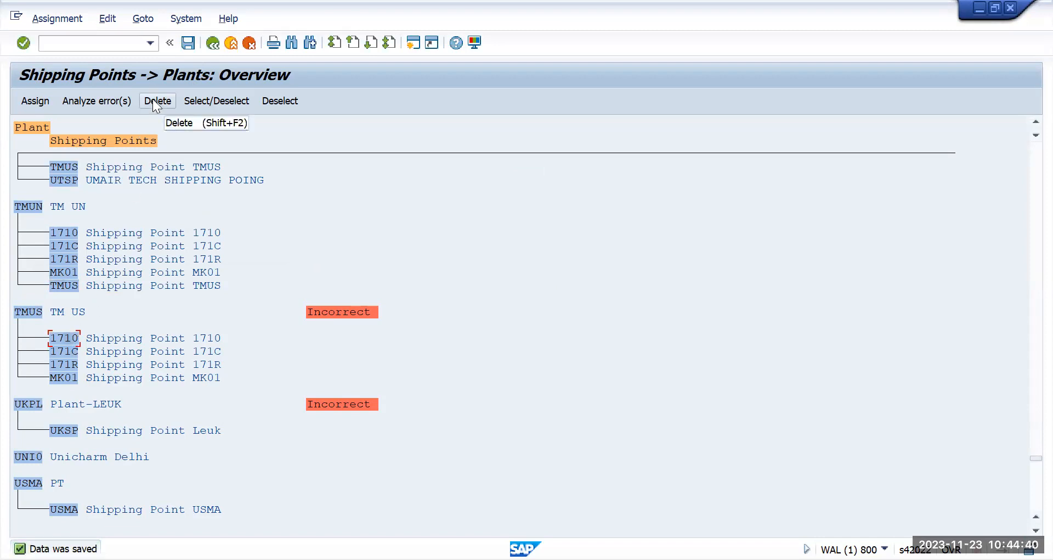
Step: Try to delete the assignments of shipping points 1710 and 171C from plant TMUN
{"action": "left_click", "coordinate": [65, 233]}
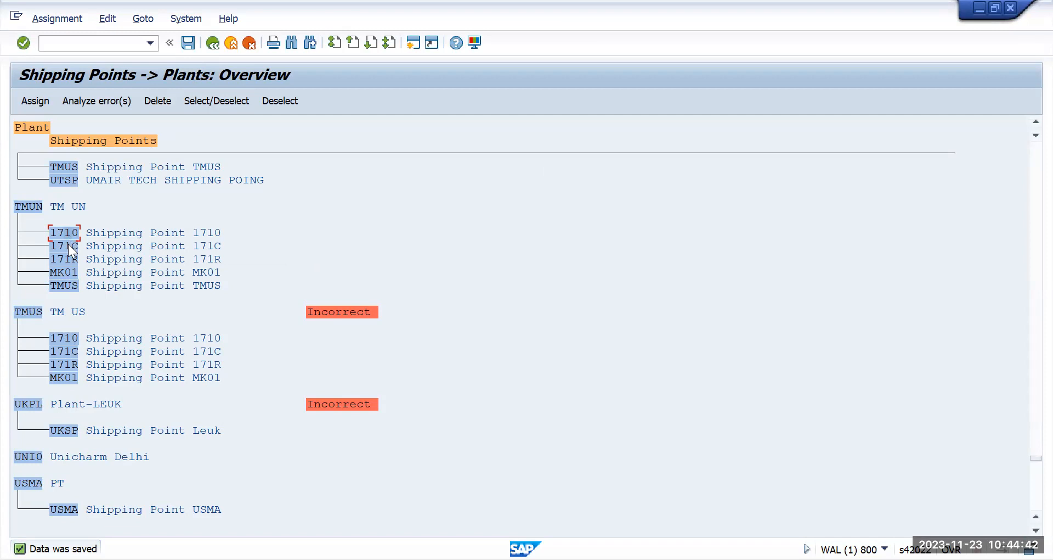
{"action": "left_click", "coordinate": [68, 232]}
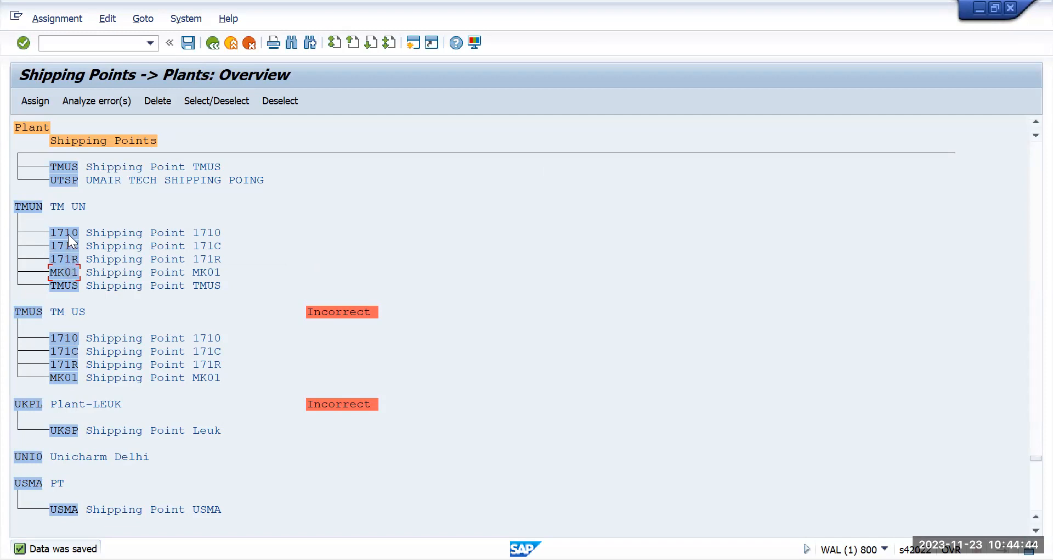
{"action": "left_click", "coordinate": [156, 100]}
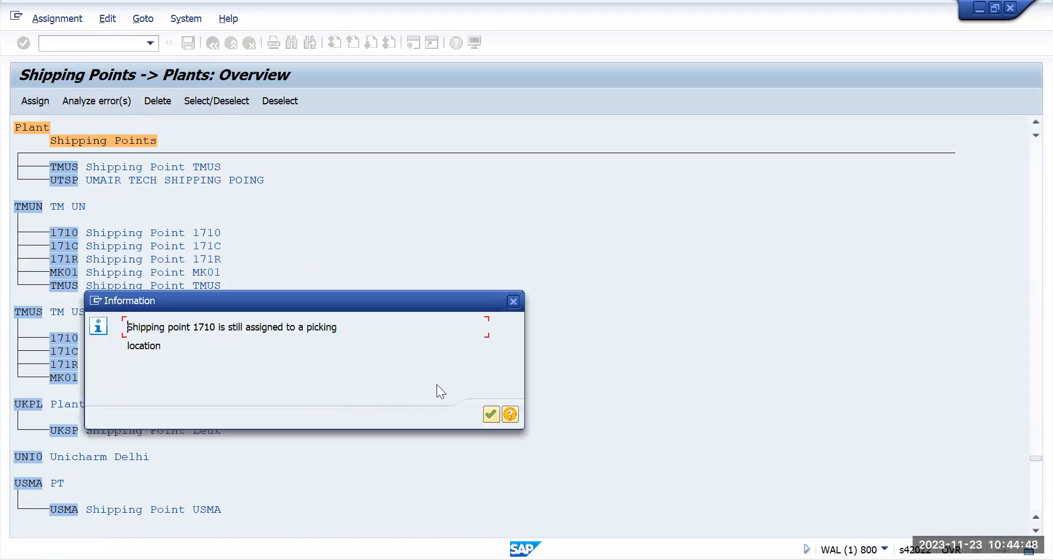
{"action": "left_click", "coordinate": [491, 412]}
{"action": "left_click", "coordinate": [62, 244]}
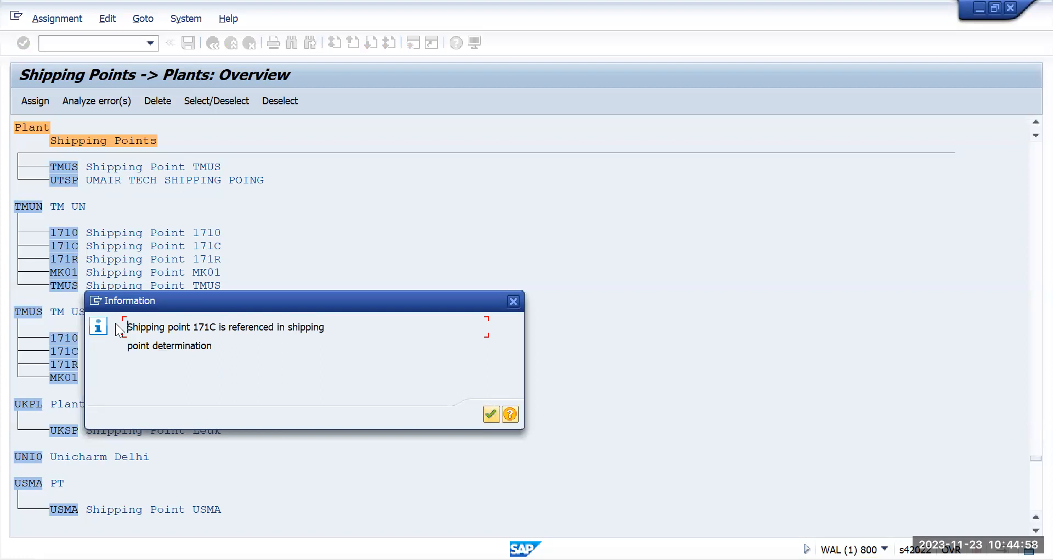
{"action": "key", "text": "Return"}
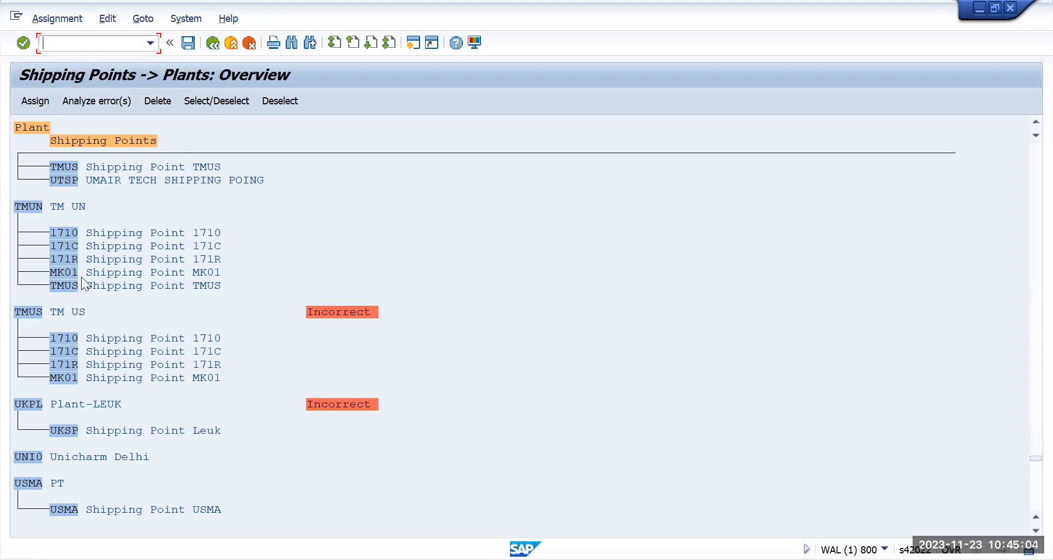
Step: Examine the shipping points assigned to plant TMUN
{"action": "left_click", "coordinate": [69, 284]}
{"action": "left_click", "coordinate": [20, 205]}
{"action": "left_click", "coordinate": [76, 285]}
{"action": "left_click", "coordinate": [75, 232]}
{"action": "left_click", "coordinate": [73, 250]}
{"action": "left_click", "coordinate": [71, 272]}
{"action": "left_click", "coordinate": [66, 234]}
{"action": "left_click", "coordinate": [29, 208]}
Step: Save the shipping point assignments and expand Logistics Execution in the SAP Customizing Implementation Guide
{"action": "left_click", "coordinate": [188, 44]}
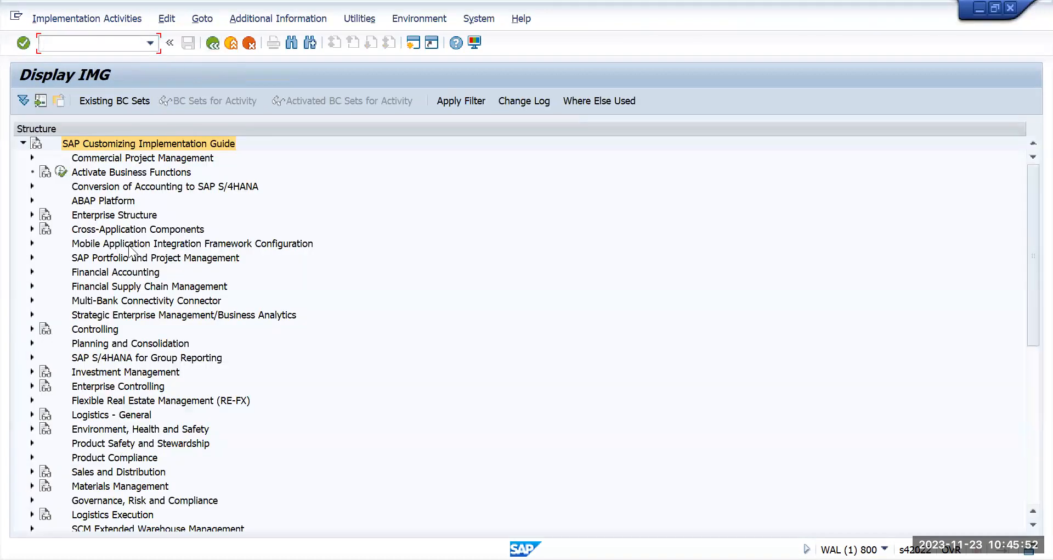
{"action": "left_click", "coordinate": [119, 215]}
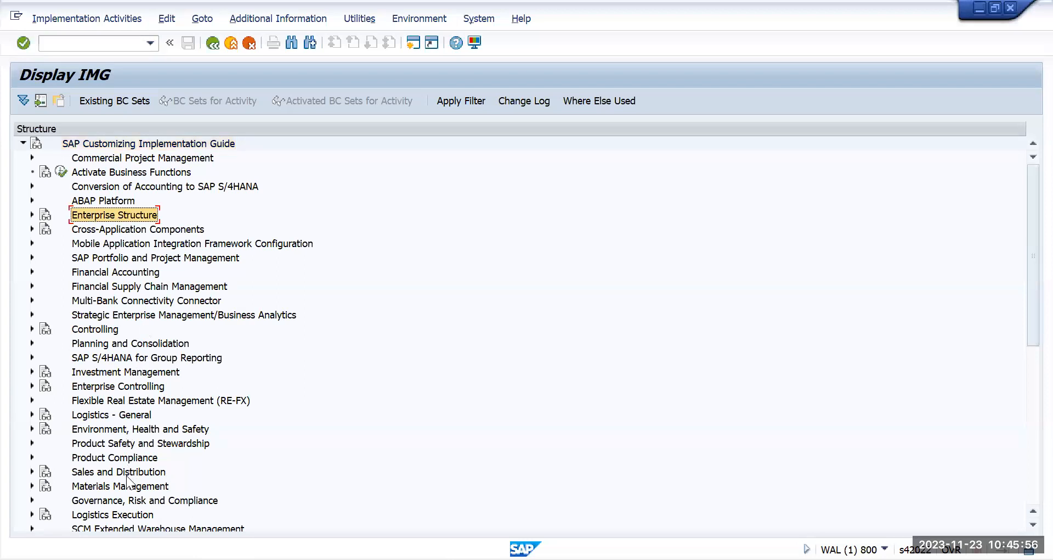
{"action": "left_click", "coordinate": [123, 514]}
{"action": "scroll", "coordinate": [252, 426], "scroll_direction": "down", "scroll_amount": 3}
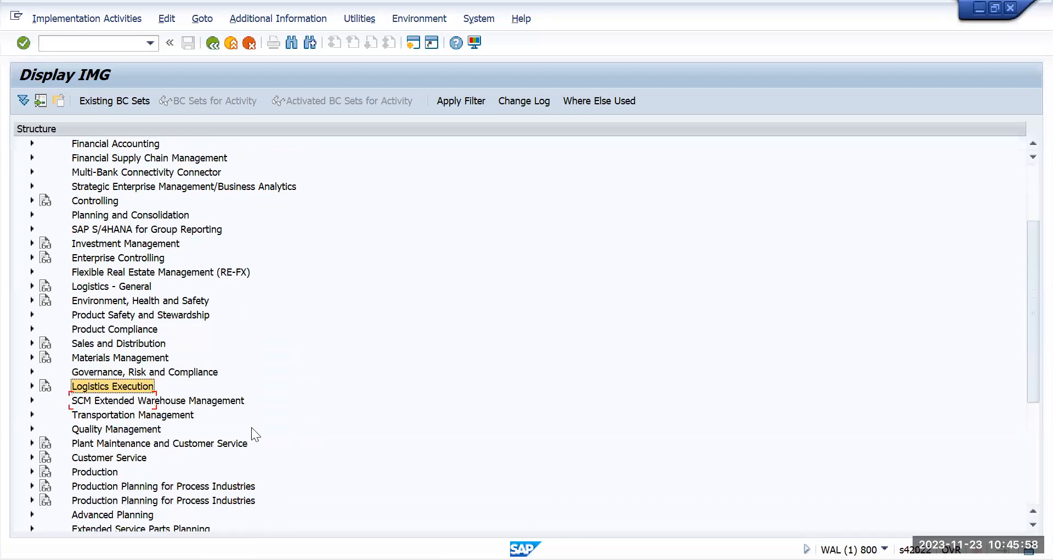
{"action": "left_click", "coordinate": [31, 387]}
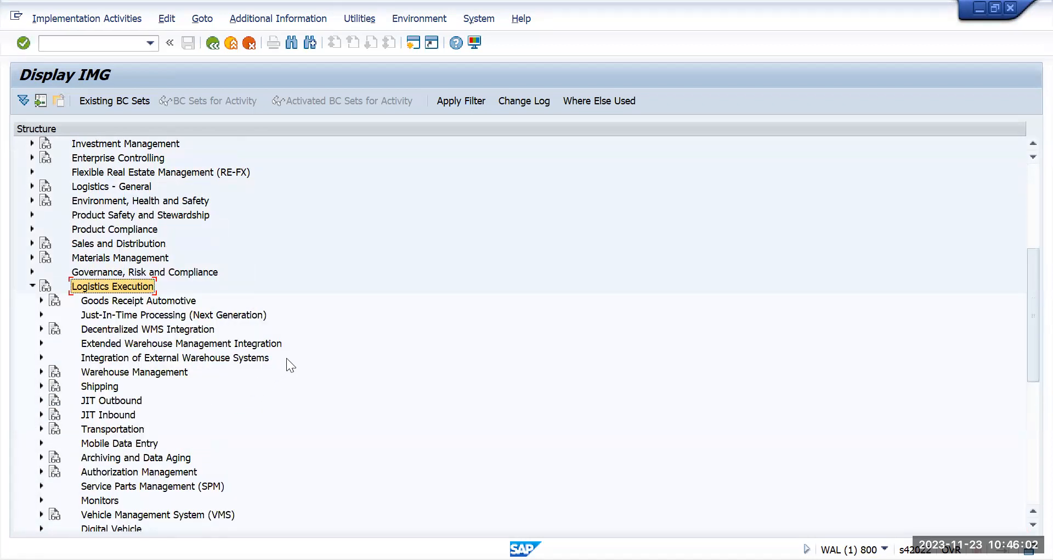
Step: Expand the Shipping node under Logistics Execution and its Picking subnode
{"action": "key", "text": "alt+Tab"}
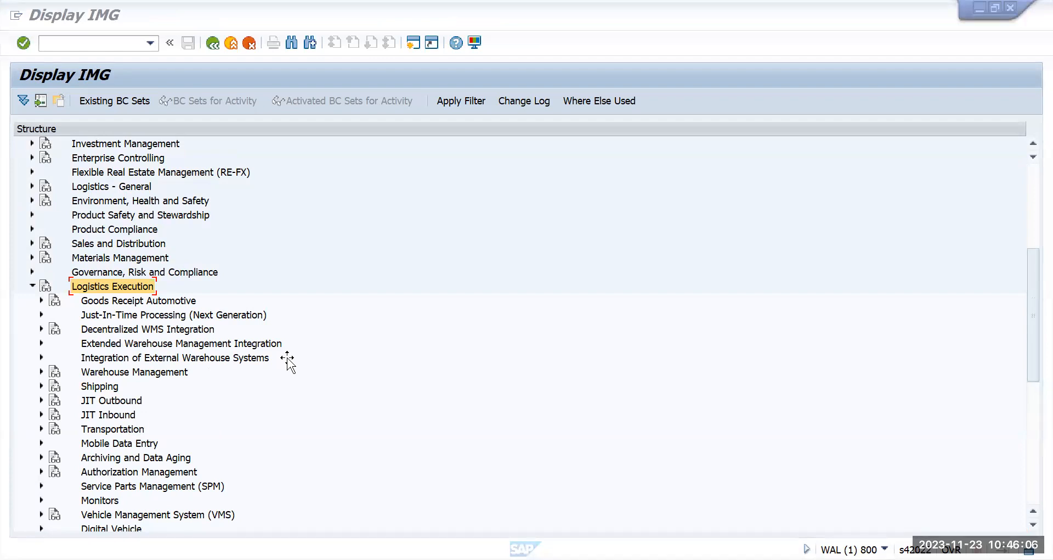
{"action": "left_click", "coordinate": [96, 386]}
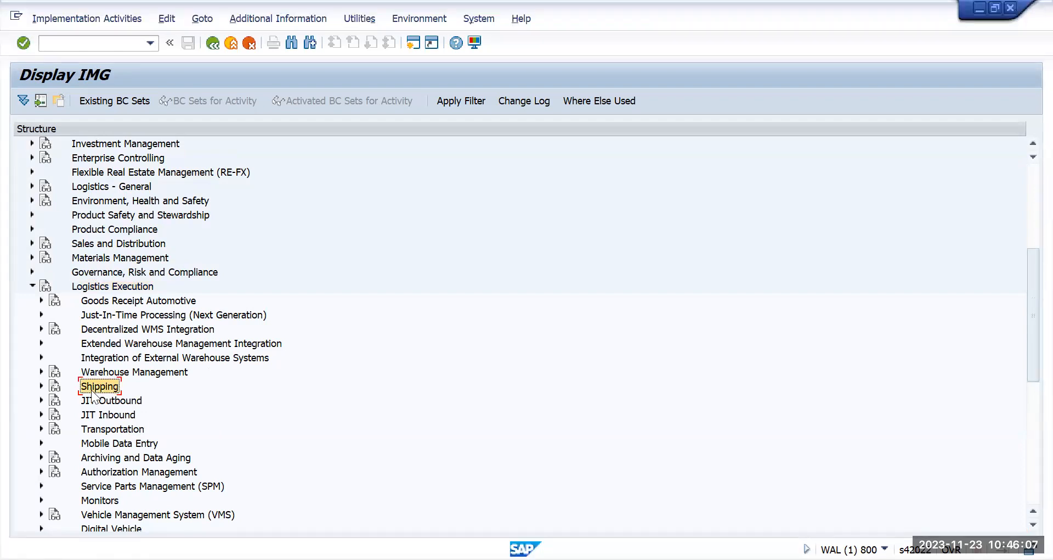
{"action": "left_click", "coordinate": [42, 386]}
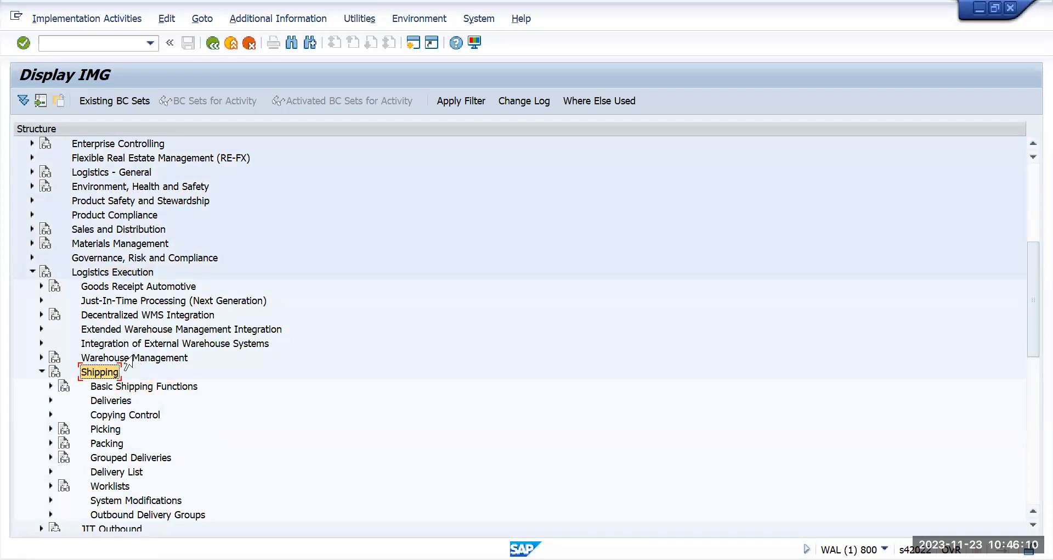
{"action": "scroll", "coordinate": [129, 362], "scroll_direction": "down", "scroll_amount": 1}
{"action": "left_click", "coordinate": [105, 400]}
{"action": "left_click", "coordinate": [50, 400]}
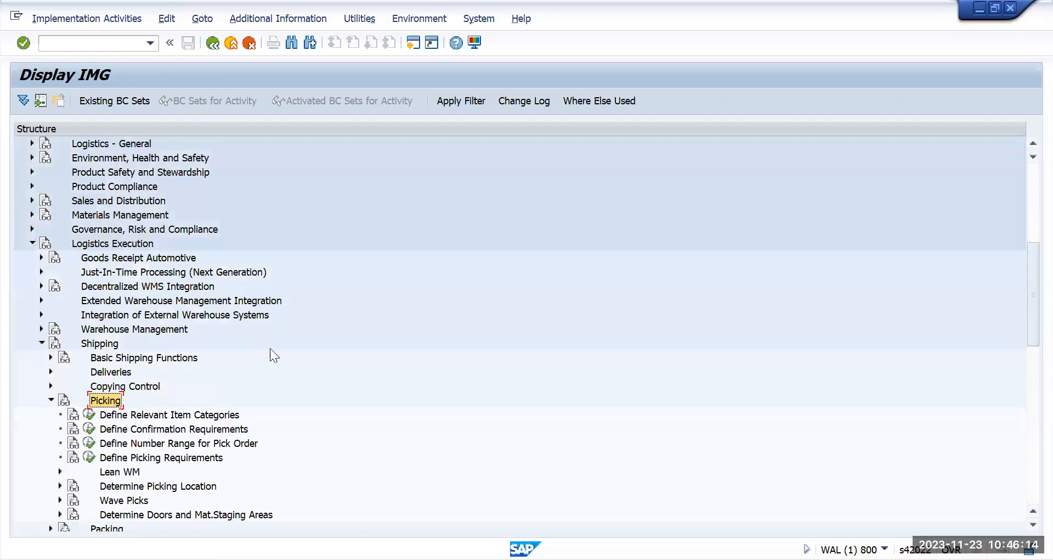
Step: Expand Determine Picking Location within the Picking activities
{"action": "left_click", "coordinate": [281, 345]}
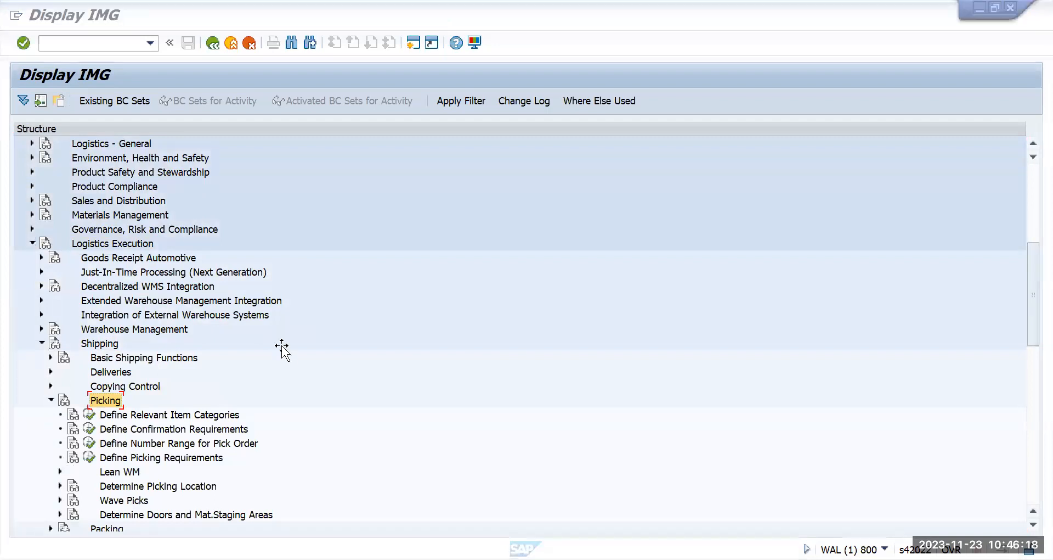
{"action": "scroll", "coordinate": [281, 345], "scroll_direction": "down", "scroll_amount": 1}
{"action": "left_click", "coordinate": [191, 401]}
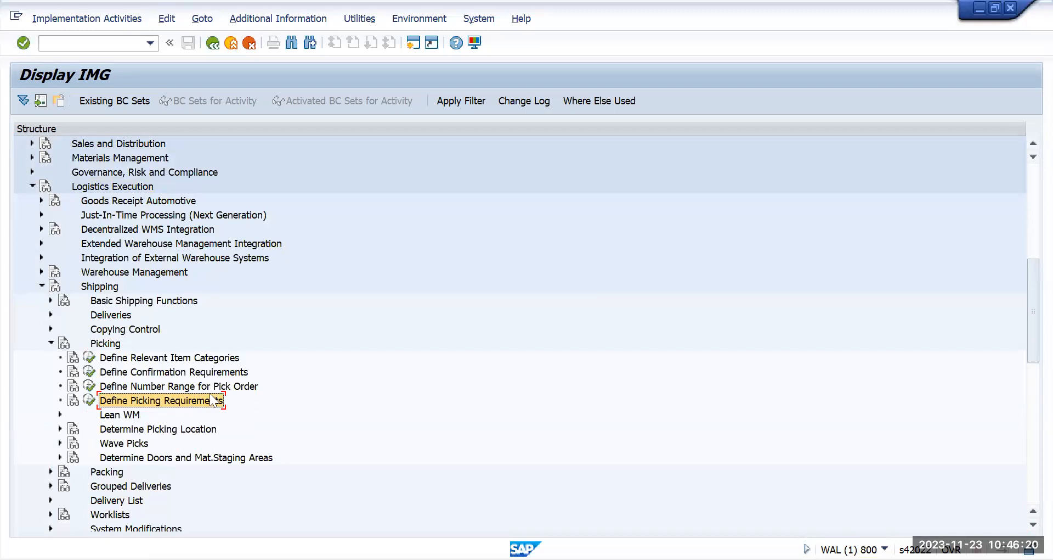
{"action": "scroll", "coordinate": [257, 381], "scroll_direction": "down", "scroll_amount": 1}
{"action": "left_click", "coordinate": [153, 400]}
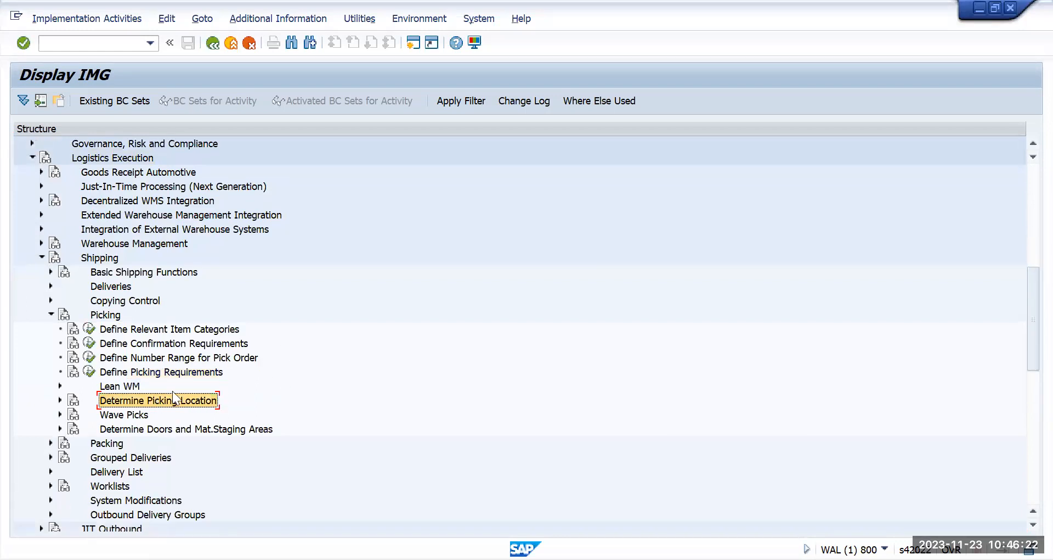
{"action": "scroll", "coordinate": [390, 348], "scroll_direction": "down", "scroll_amount": 1}
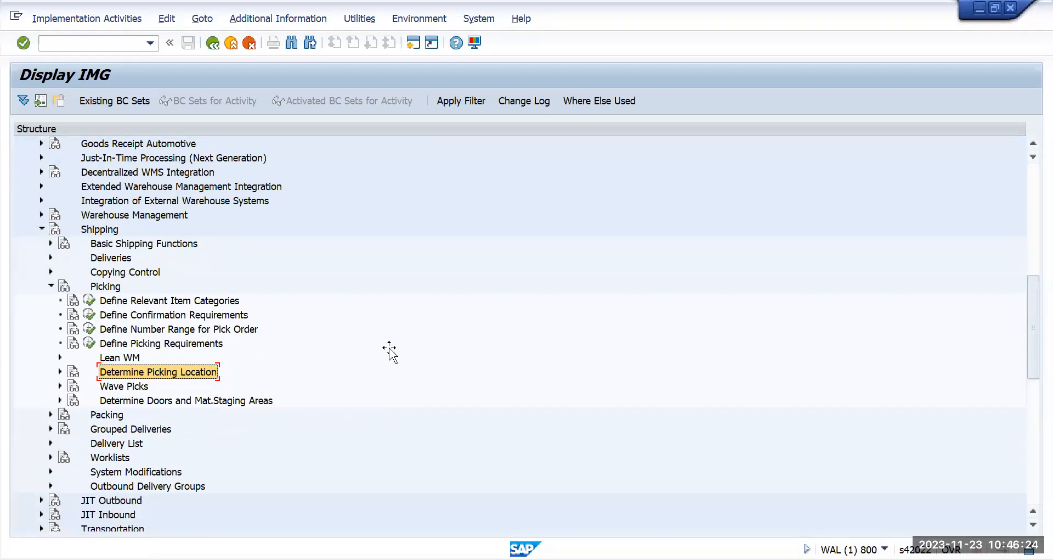
{"action": "key", "text": "alt+Tab"}
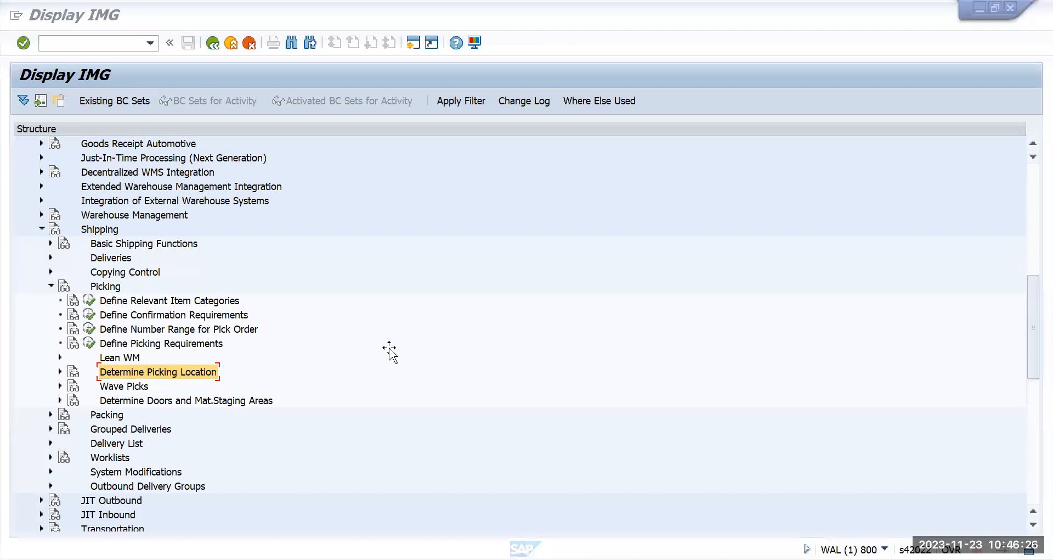
{"action": "left_click", "coordinate": [63, 373]}
{"action": "left_click", "coordinate": [60, 371]}
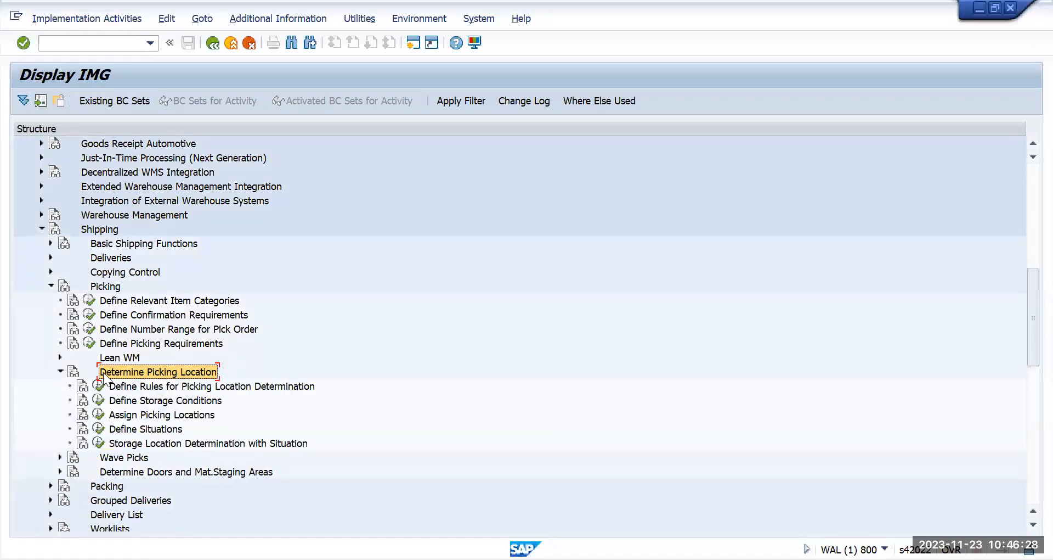
Step: Open the Assign Picking Locations activity under Determine Picking Location
{"action": "scroll", "coordinate": [431, 370], "scroll_direction": "down", "scroll_amount": 2}
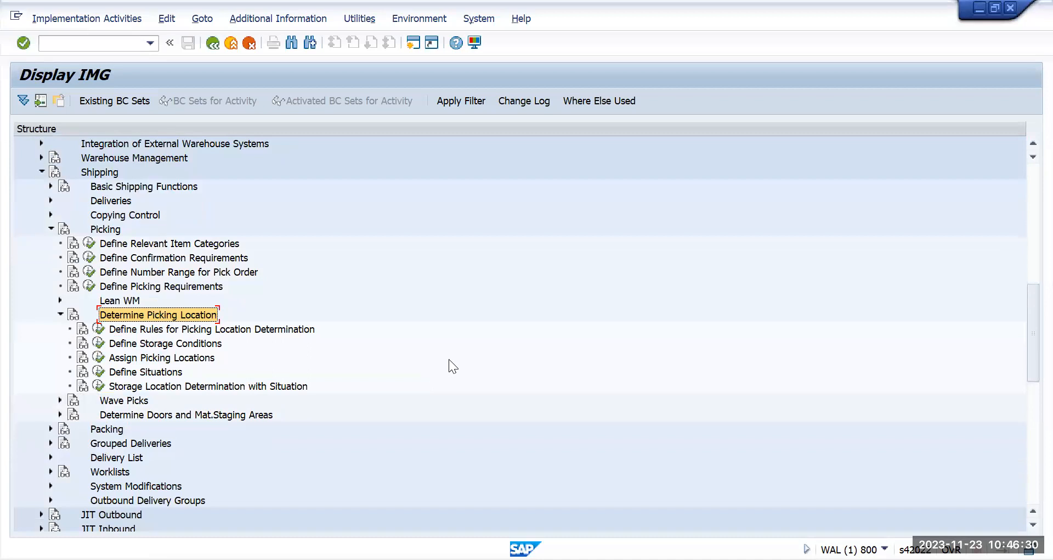
{"action": "key", "text": "alt+Tab"}
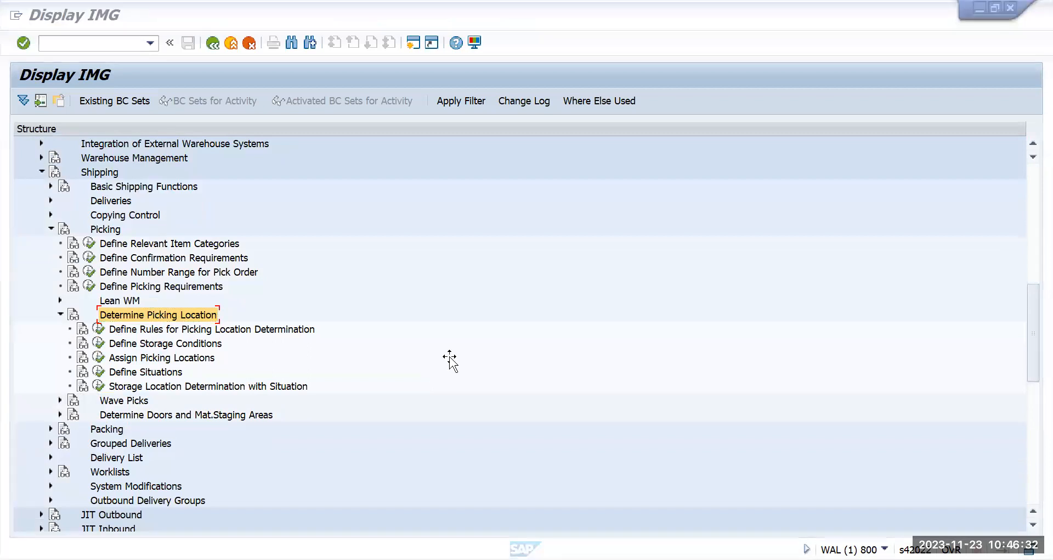
{"action": "key", "text": "alt+Tab"}
{"action": "left_click", "coordinate": [133, 357]}
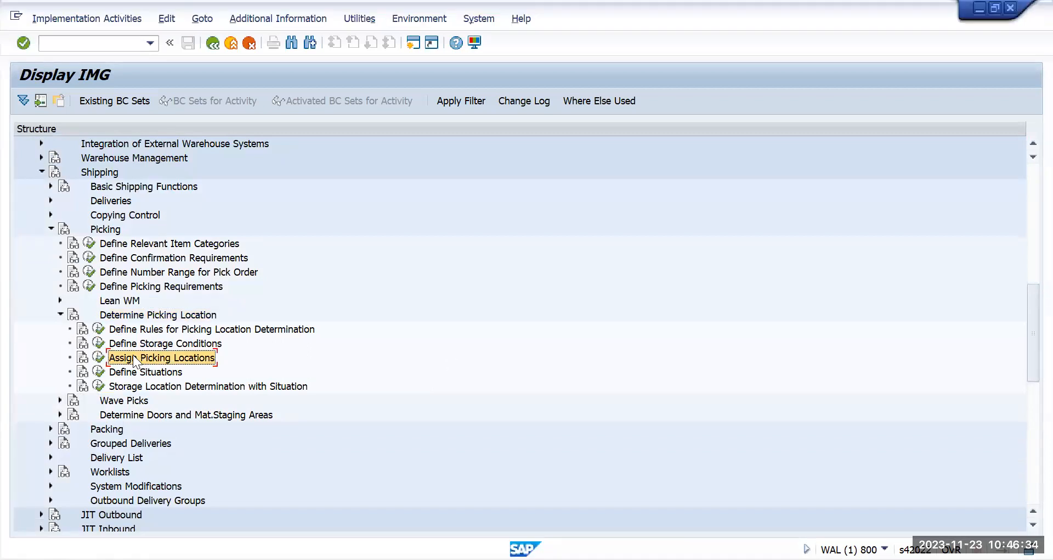
{"action": "left_click", "coordinate": [100, 358]}
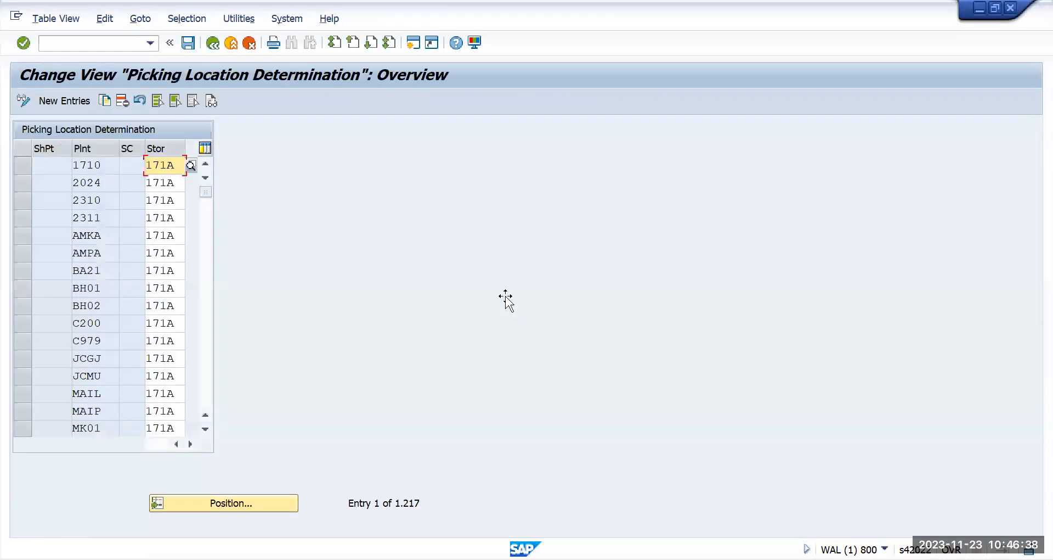
Step: Look up the picking location determination entries by shipping point, entering a code that starts with tmu
{"action": "key", "text": "alt+Tab"}
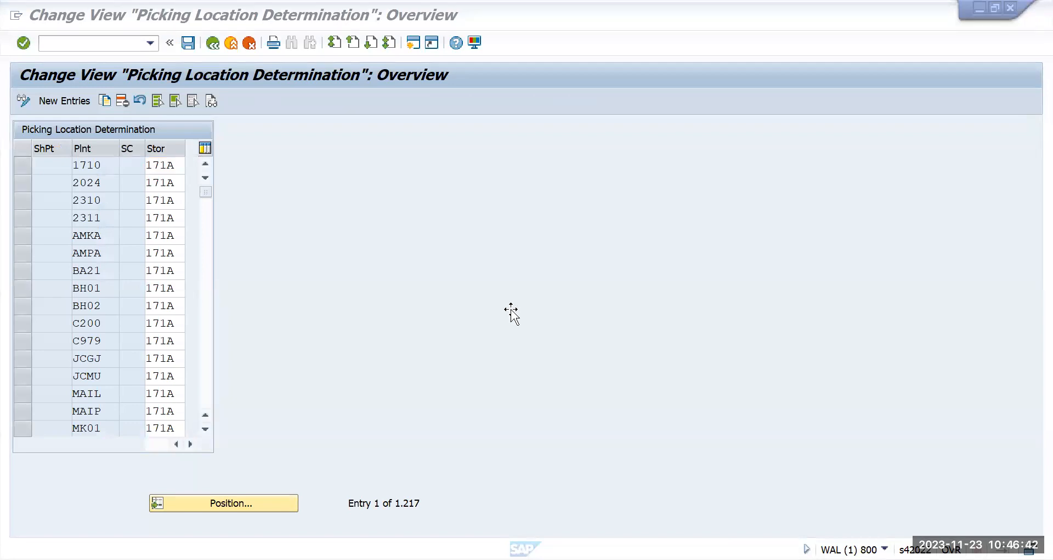
{"action": "left_click", "coordinate": [255, 497]}
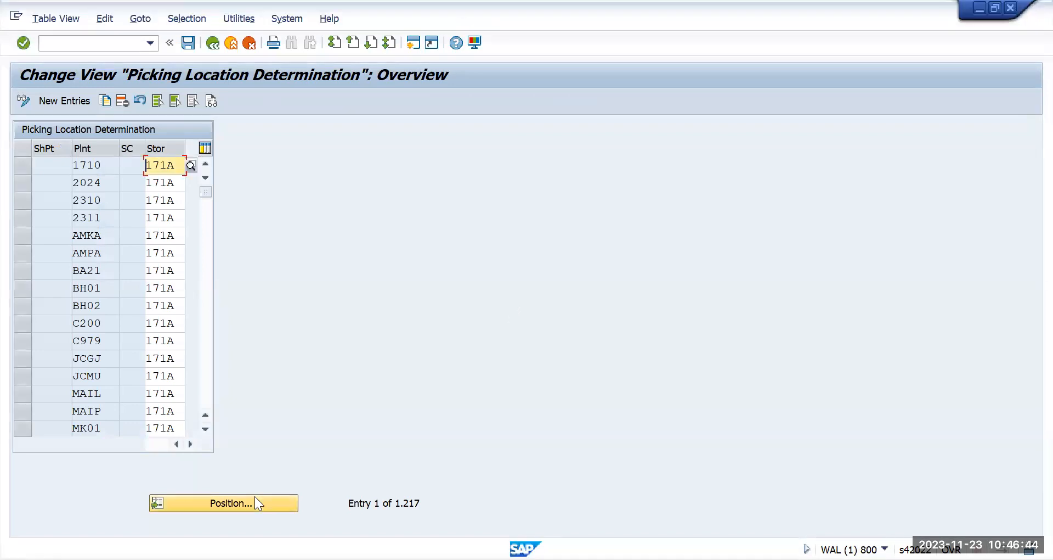
{"action": "left_click", "coordinate": [255, 498]}
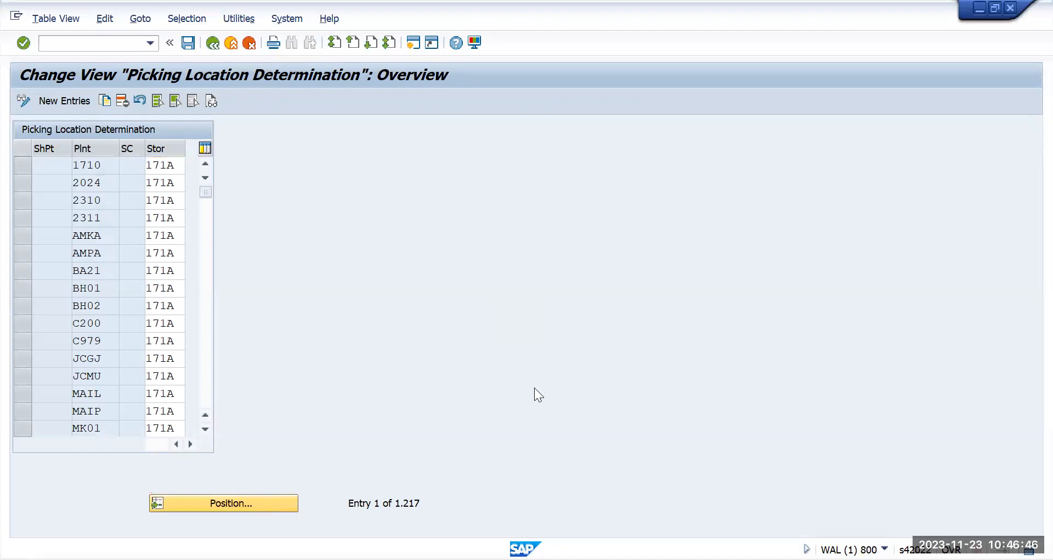
{"action": "type", "text": "tmu"}
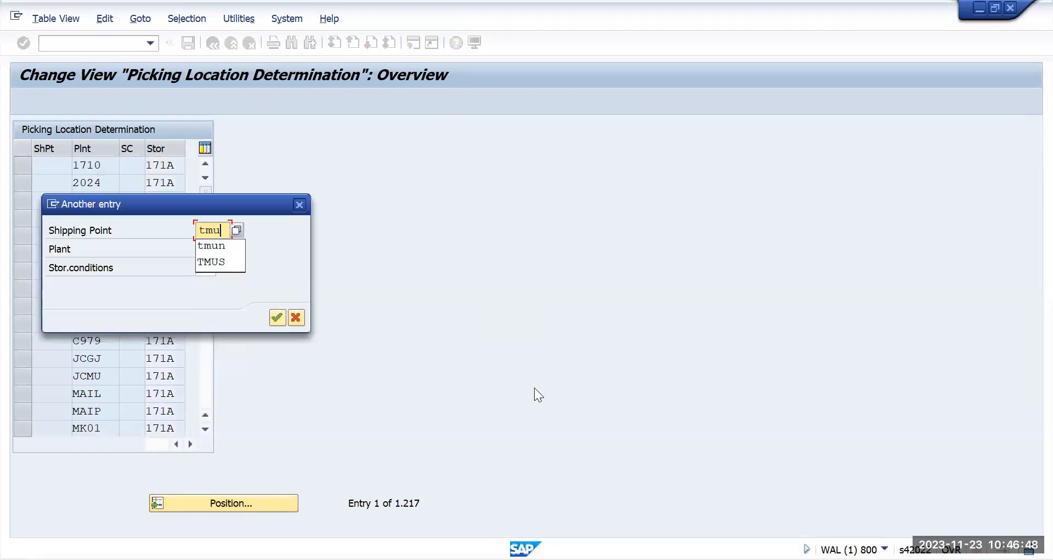
Step: Jump to the entries for shipping point TMUS and examine which plants and storage conditions they cover
{"action": "key", "text": "Return"}
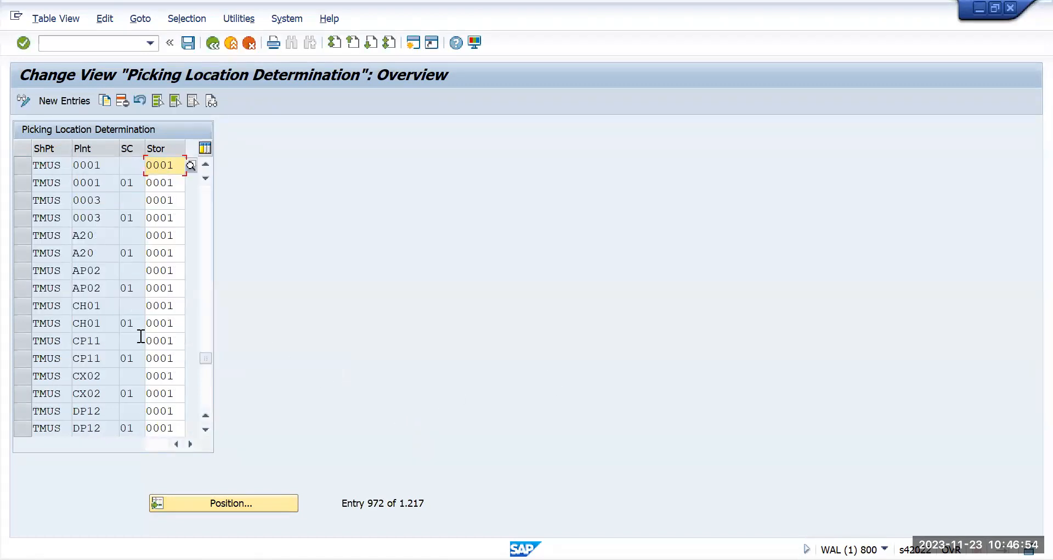
{"action": "scroll", "coordinate": [141, 336], "scroll_direction": "down", "scroll_amount": 4}
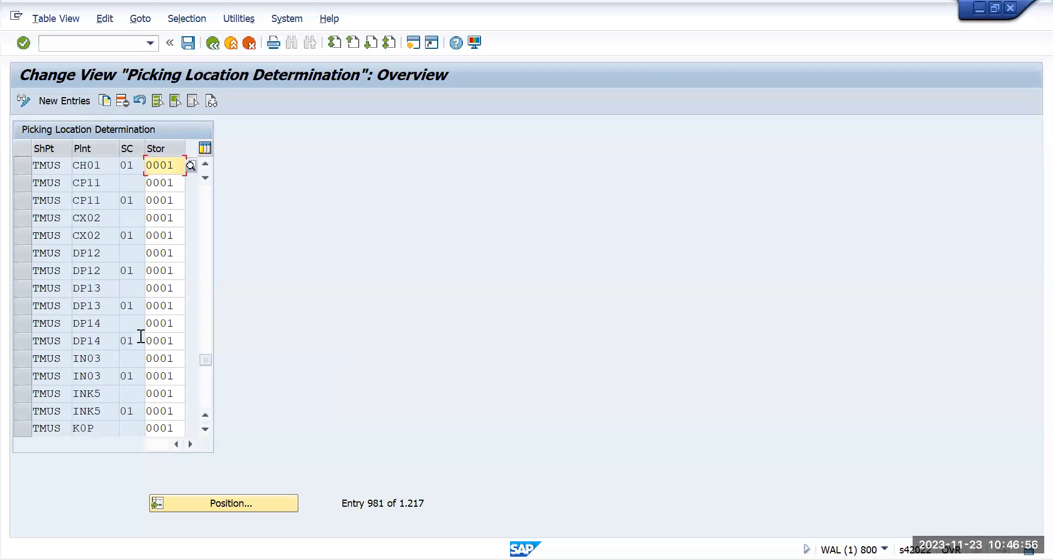
{"action": "scroll", "coordinate": [141, 336], "scroll_direction": "down", "scroll_amount": 7}
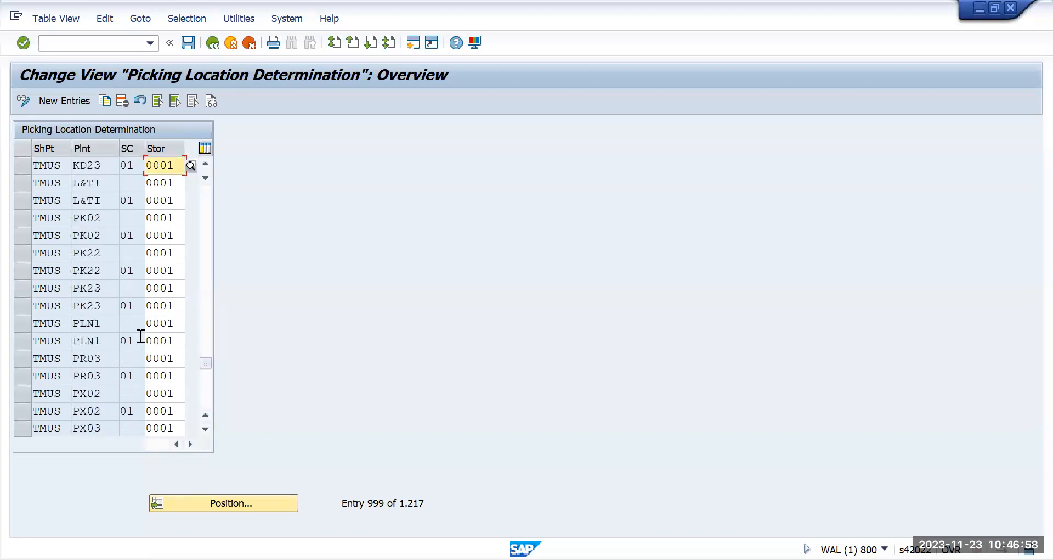
{"action": "scroll", "coordinate": [141, 342], "scroll_direction": "down", "scroll_amount": 6}
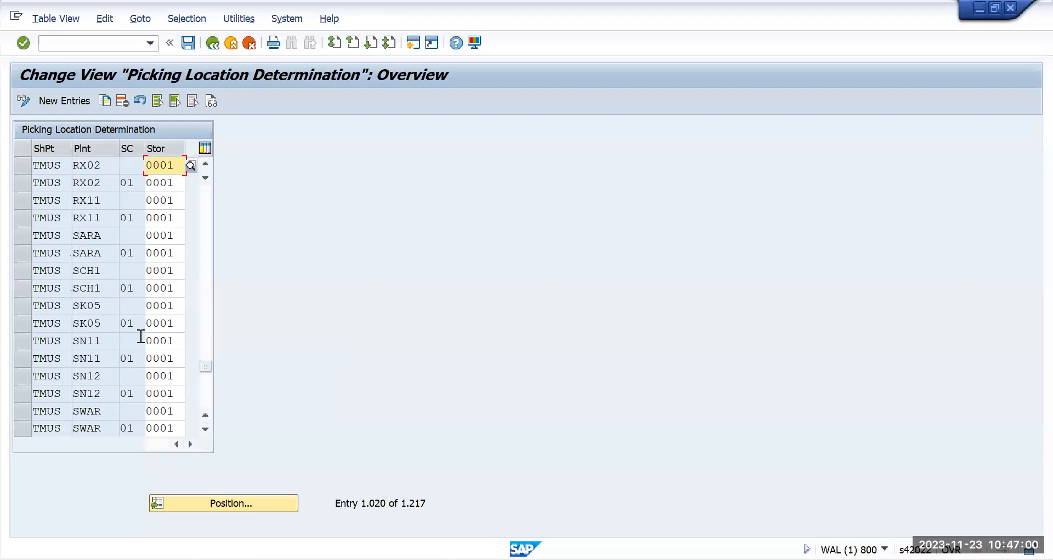
{"action": "scroll", "coordinate": [140, 339], "scroll_direction": "down", "scroll_amount": 7}
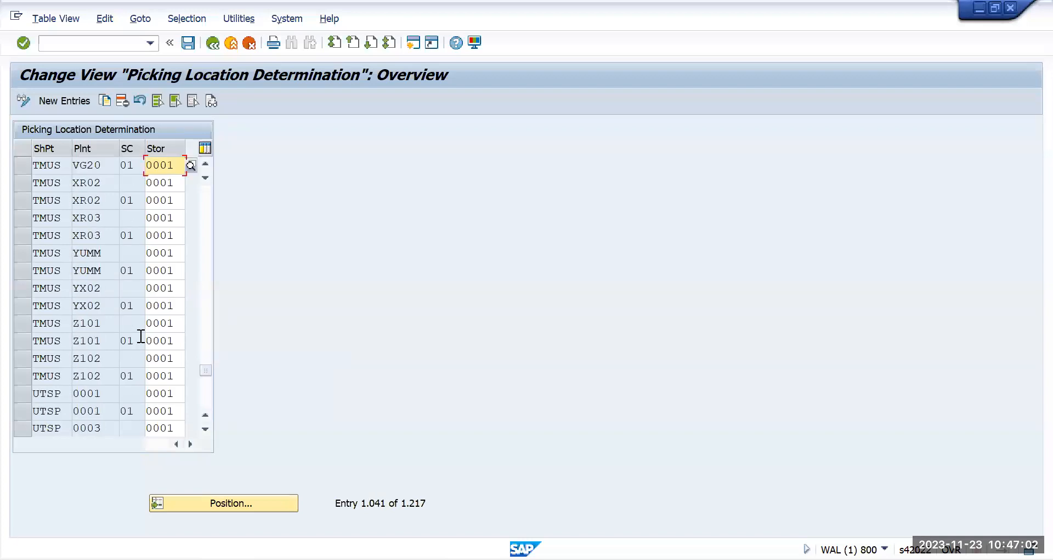
{"action": "scroll", "coordinate": [141, 336], "scroll_direction": "up", "scroll_amount": 4}
{"action": "scroll", "coordinate": [140, 336], "scroll_direction": "up", "scroll_amount": 2}
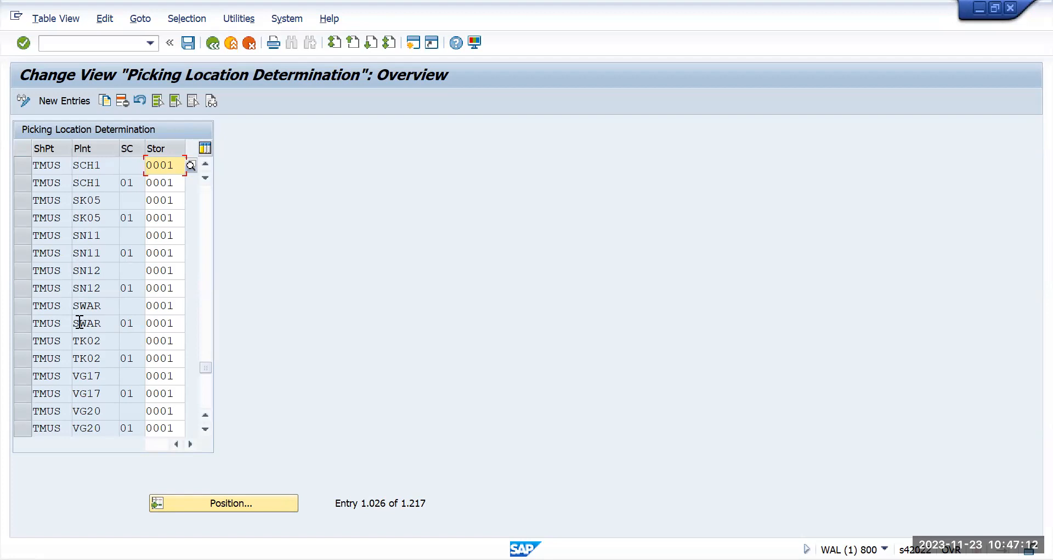
{"action": "scroll", "coordinate": [103, 212], "scroll_direction": "up", "scroll_amount": 2}
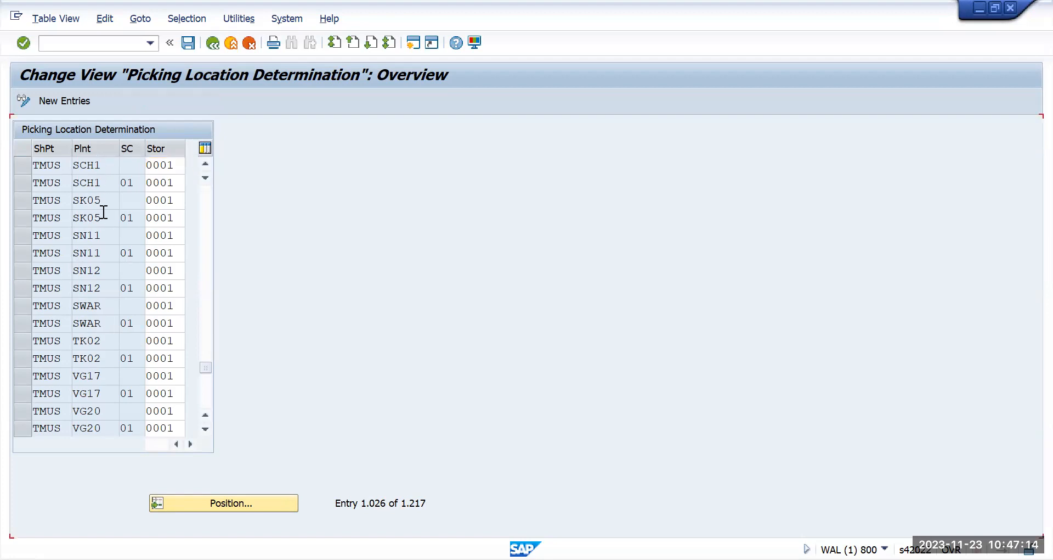
{"action": "scroll", "coordinate": [98, 211], "scroll_direction": "up", "scroll_amount": 3}
{"action": "scroll", "coordinate": [96, 210], "scroll_direction": "up", "scroll_amount": 4}
{"action": "scroll", "coordinate": [96, 210], "scroll_direction": "up", "scroll_amount": 2}
{"action": "scroll", "coordinate": [79, 186], "scroll_direction": "up", "scroll_amount": 2}
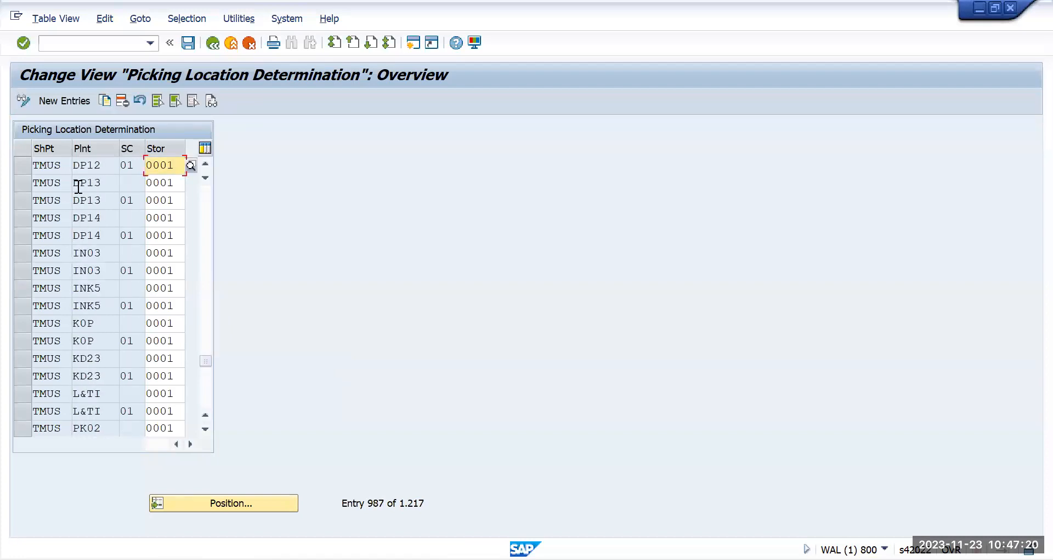
{"action": "scroll", "coordinate": [79, 186], "scroll_direction": "up", "scroll_amount": 1}
{"action": "scroll", "coordinate": [102, 201], "scroll_direction": "down", "scroll_amount": 2}
{"action": "scroll", "coordinate": [104, 202], "scroll_direction": "down", "scroll_amount": 2}
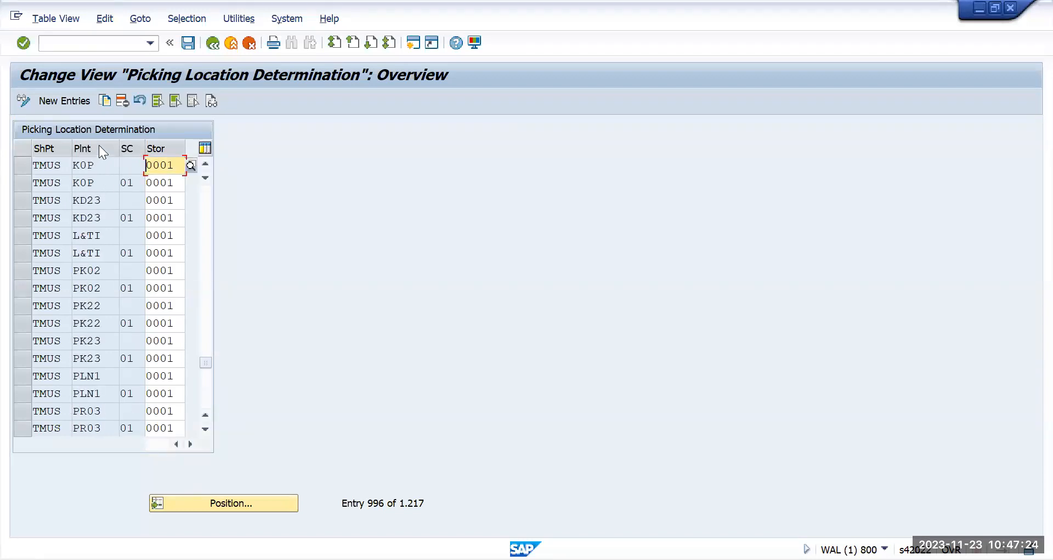
{"action": "scroll", "coordinate": [88, 262], "scroll_direction": "down", "scroll_amount": 3}
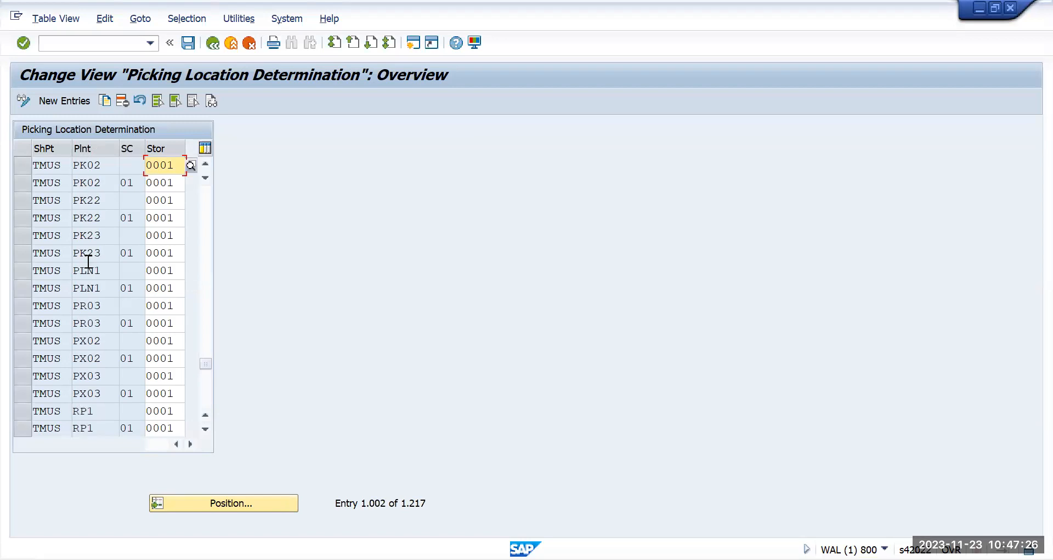
{"action": "scroll", "coordinate": [88, 261], "scroll_direction": "down", "scroll_amount": 2}
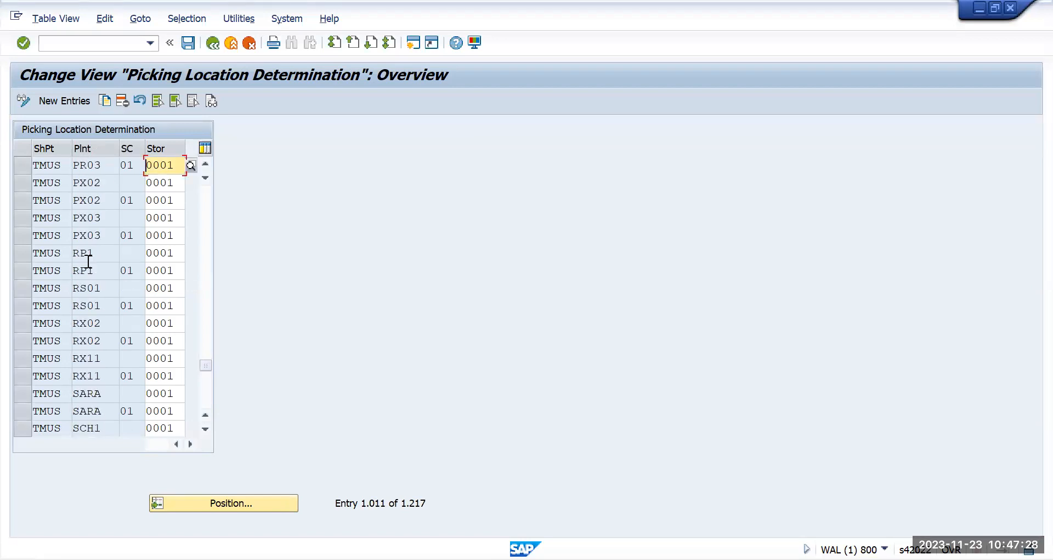
{"action": "scroll", "coordinate": [88, 262], "scroll_direction": "down", "scroll_amount": 4}
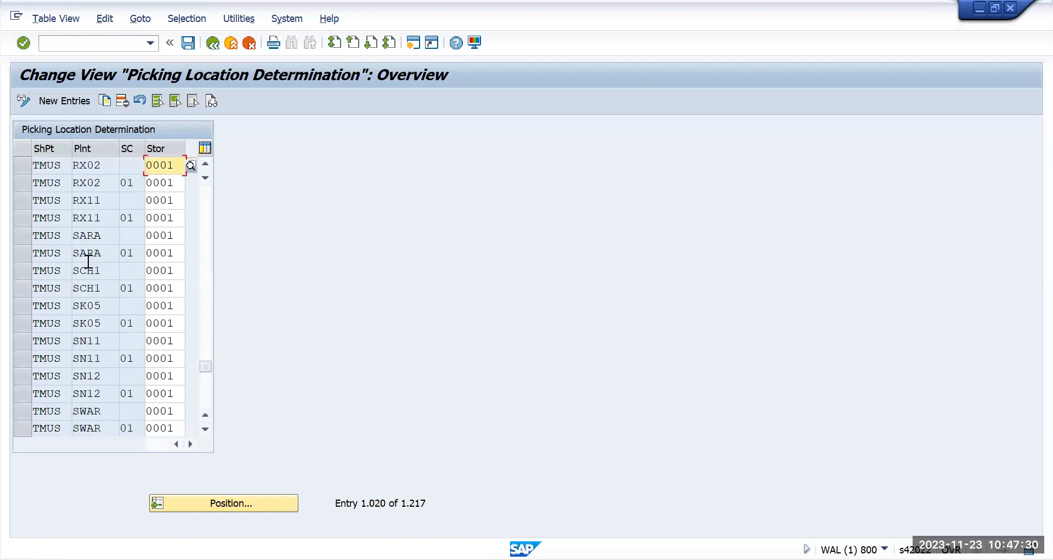
{"action": "scroll", "coordinate": [88, 262], "scroll_direction": "down", "scroll_amount": 1}
{"action": "left_click_drag", "start_coordinate": [101, 341], "coordinate": [70, 363]}
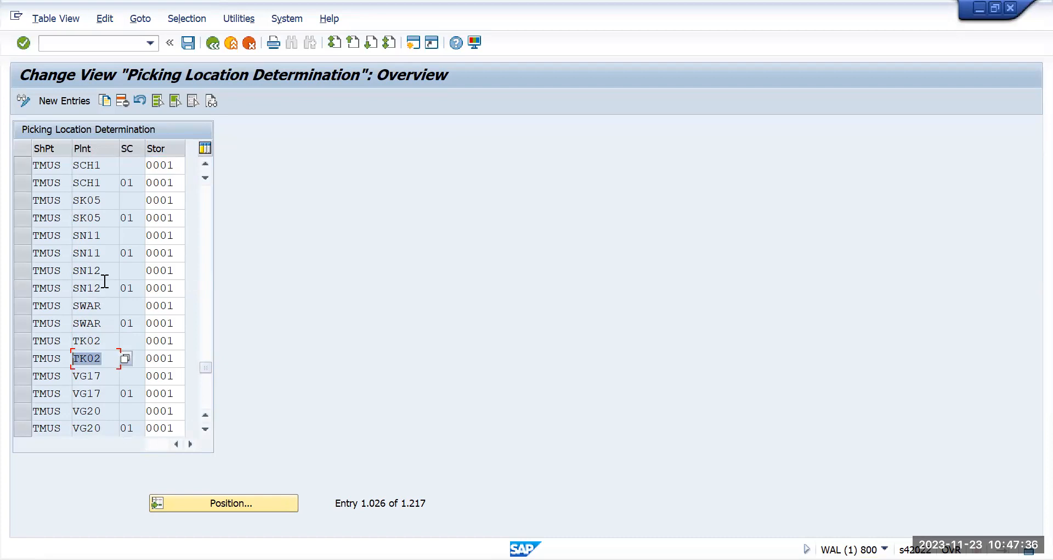
Step: Delete all shipping point TMUS entries from plant PX02 through Z102 and save the table
{"action": "scroll", "coordinate": [111, 402], "scroll_direction": "down", "scroll_amount": 1}
{"action": "scroll", "coordinate": [110, 402], "scroll_direction": "down", "scroll_amount": 4}
{"action": "scroll", "coordinate": [112, 401], "scroll_direction": "down", "scroll_amount": 2}
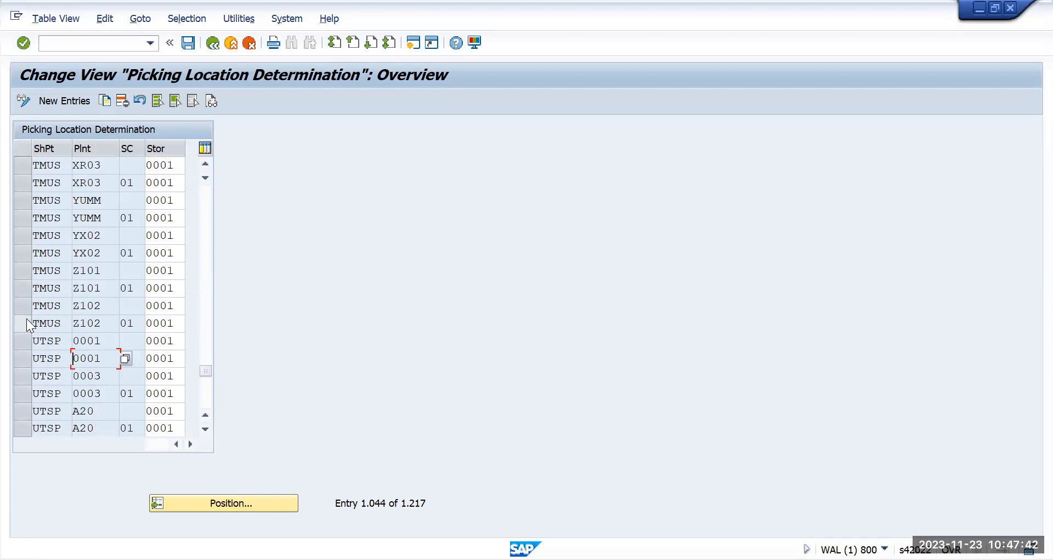
{"action": "left_click_drag", "start_coordinate": [24, 320], "coordinate": [23, 165]}
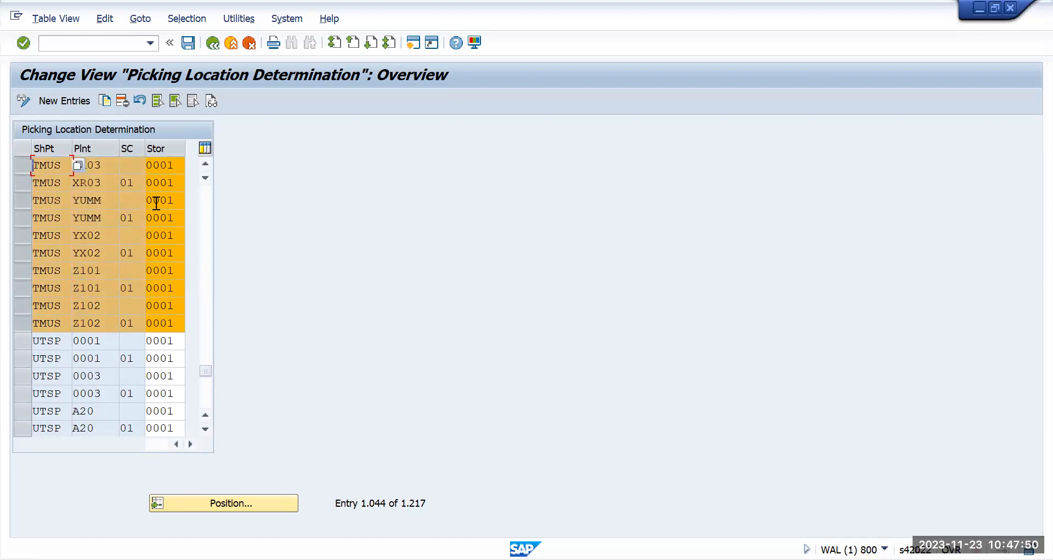
{"action": "left_click", "coordinate": [205, 206]}
{"action": "left_click_drag", "start_coordinate": [24, 428], "coordinate": [22, 164]}
{"action": "left_click", "coordinate": [209, 208]}
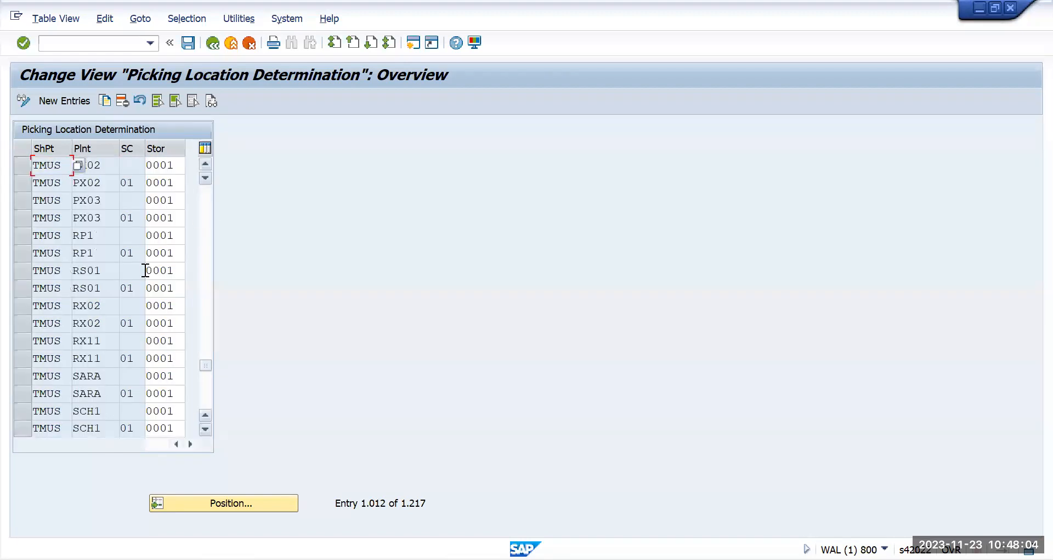
{"action": "left_click", "coordinate": [26, 429]}
{"action": "left_click_drag", "start_coordinate": [25, 429], "coordinate": [41, 158]}
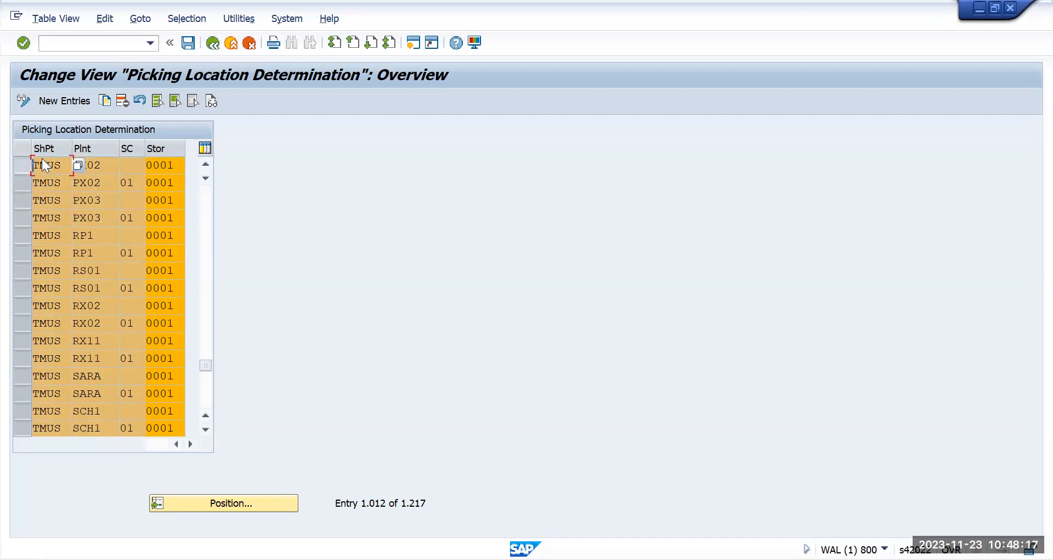
{"action": "left_click", "coordinate": [125, 100]}
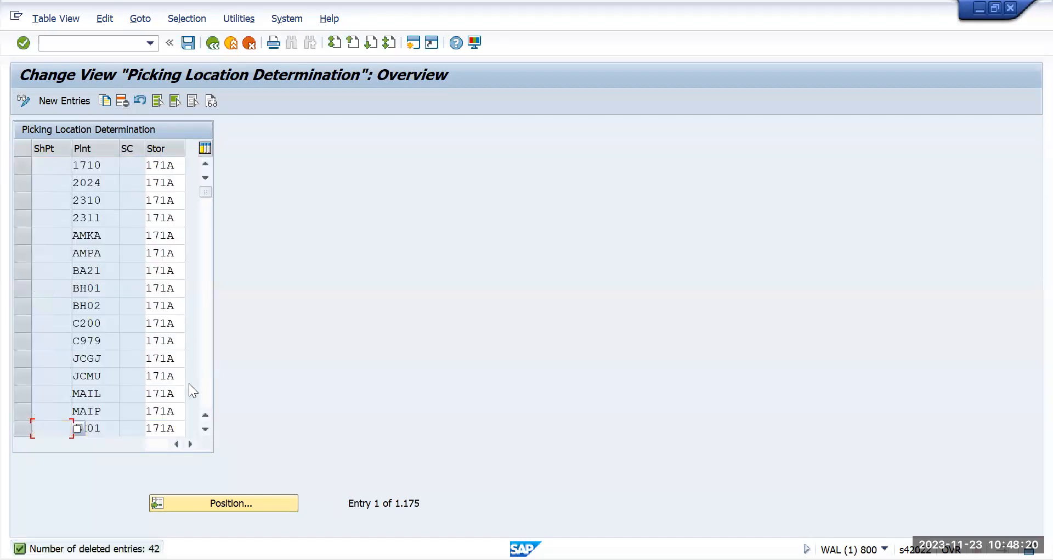
{"action": "left_click", "coordinate": [184, 43]}
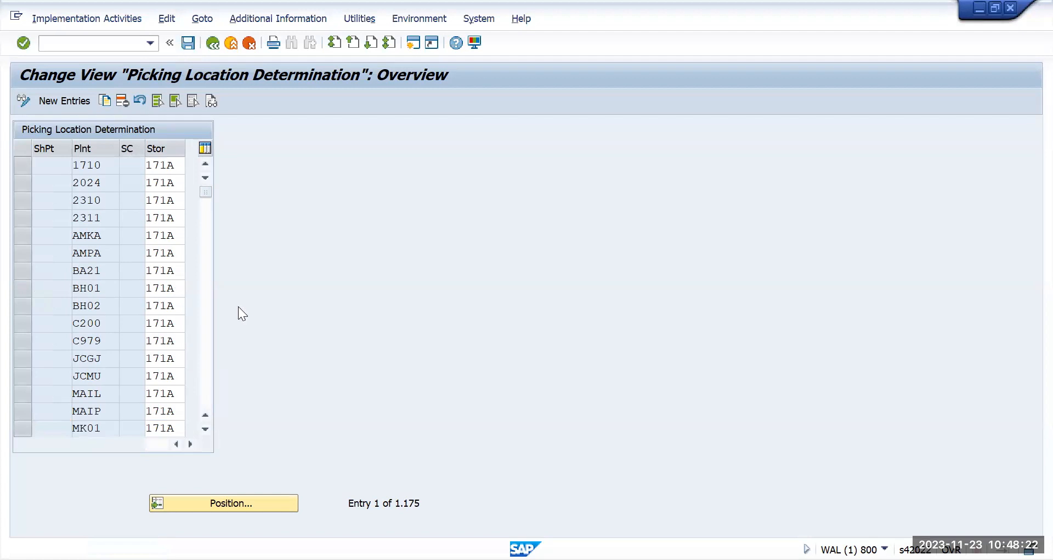
{"action": "left_click", "coordinate": [344, 280]}
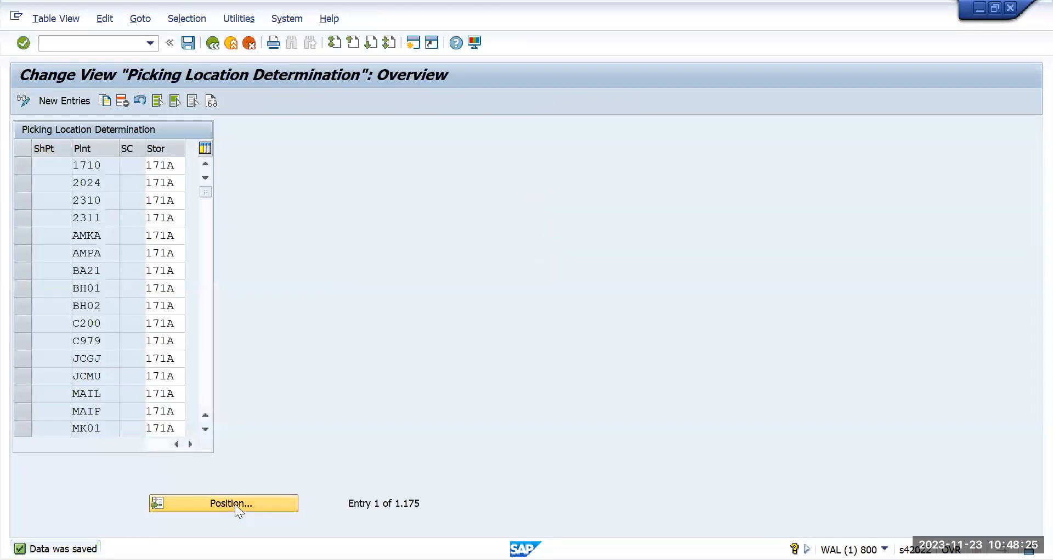
{"action": "left_click", "coordinate": [235, 503]}
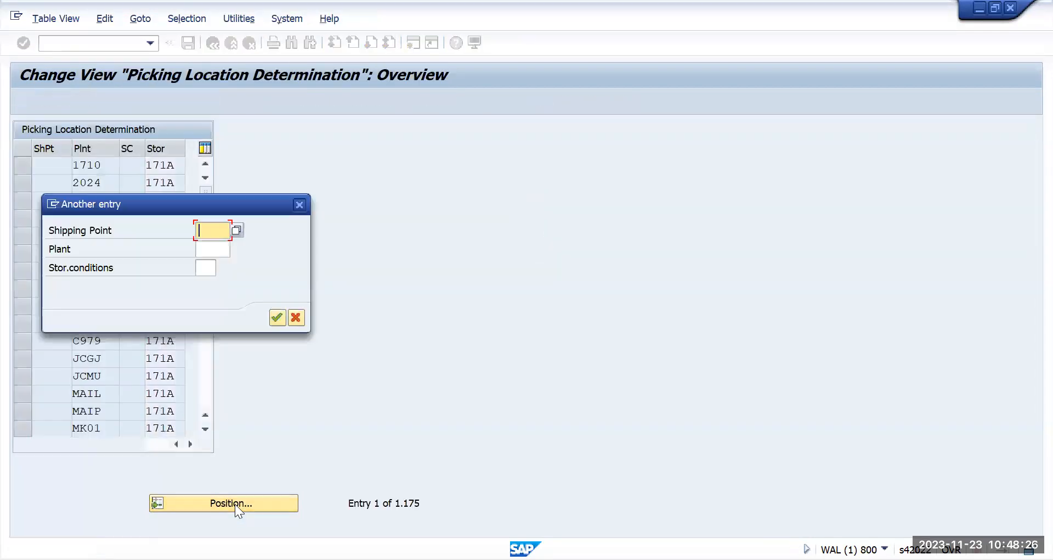
{"action": "type", "text": "tmus"}
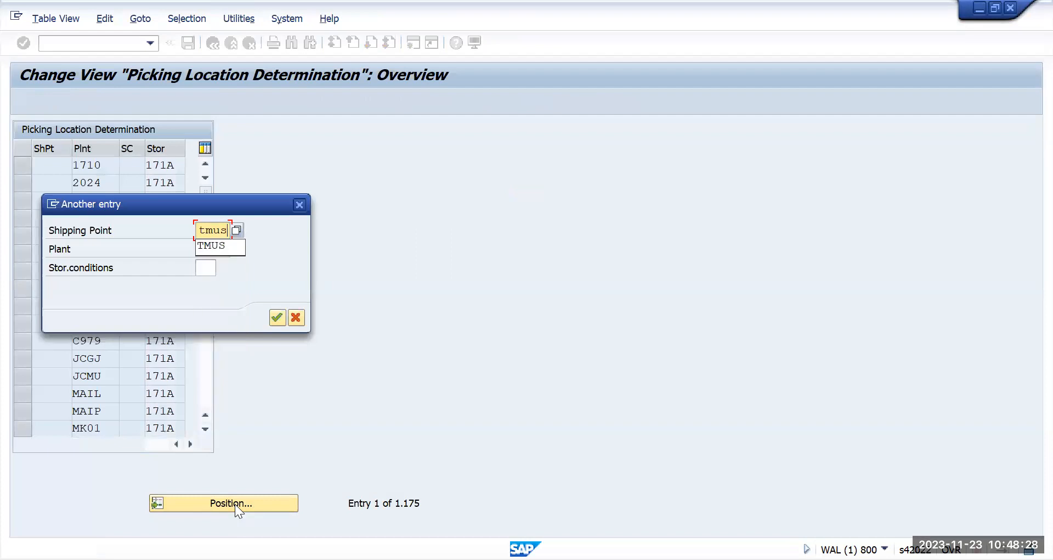
{"action": "key", "text": "Return"}
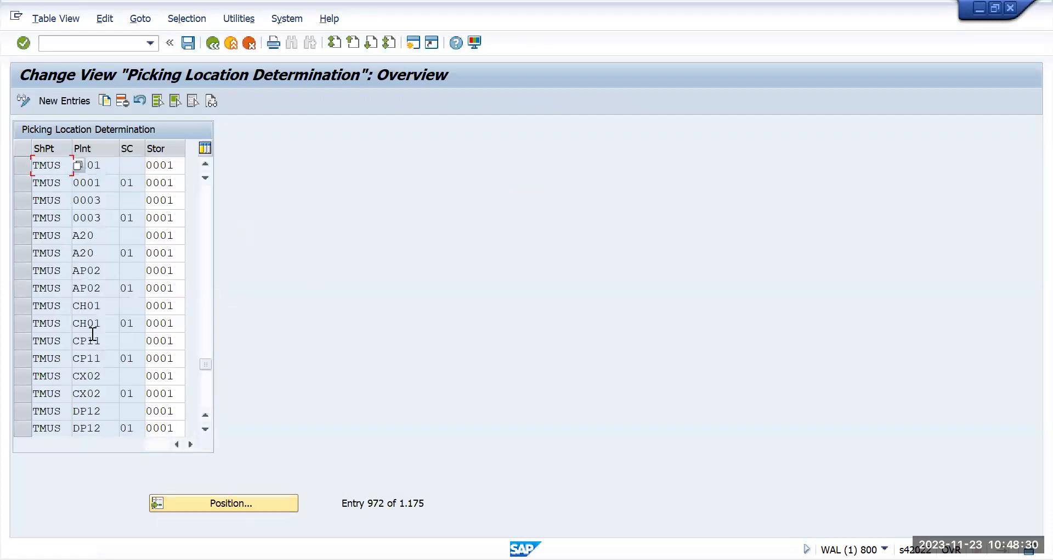
{"action": "left_click", "coordinate": [156, 101]}
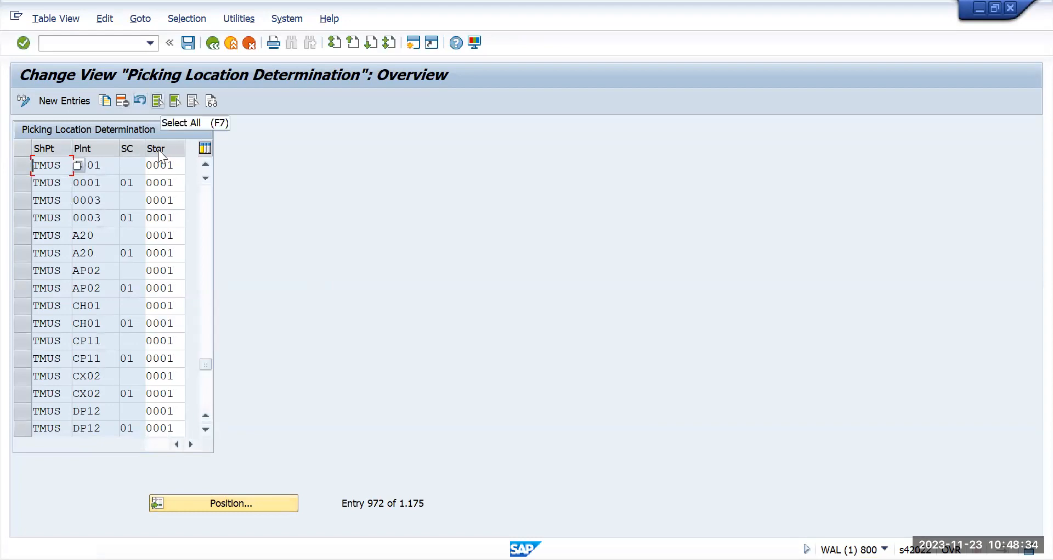
{"action": "scroll", "coordinate": [204, 208], "scroll_direction": "up", "scroll_amount": 5}
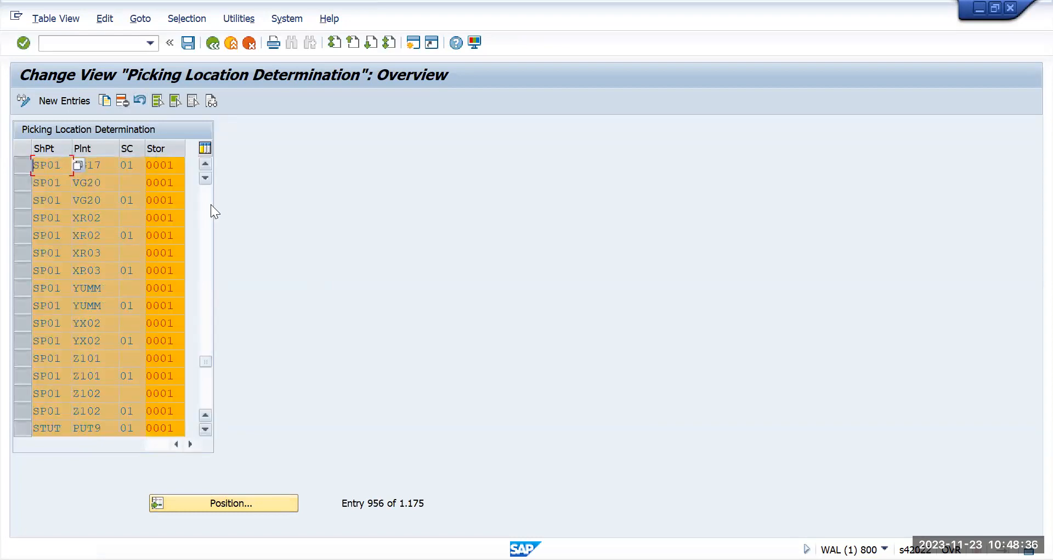
{"action": "scroll", "coordinate": [208, 203], "scroll_direction": "up", "scroll_amount": 5}
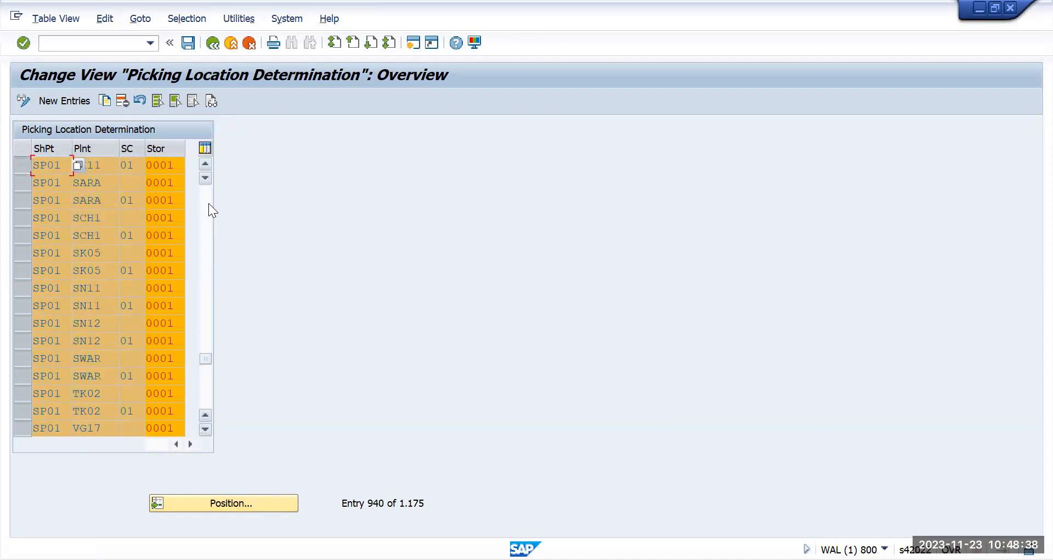
{"action": "left_click", "coordinate": [191, 101]}
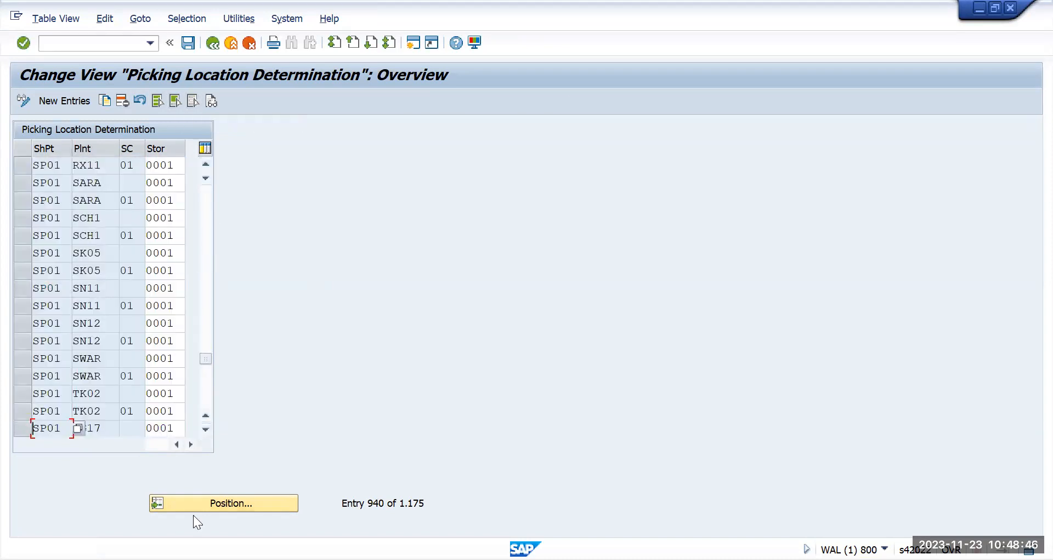
Step: Locate the entries for shipping point TMUS, delete those for plants 0001 through DP12 and save the table
{"action": "left_click", "coordinate": [208, 509]}
{"action": "type", "text": "tm"}
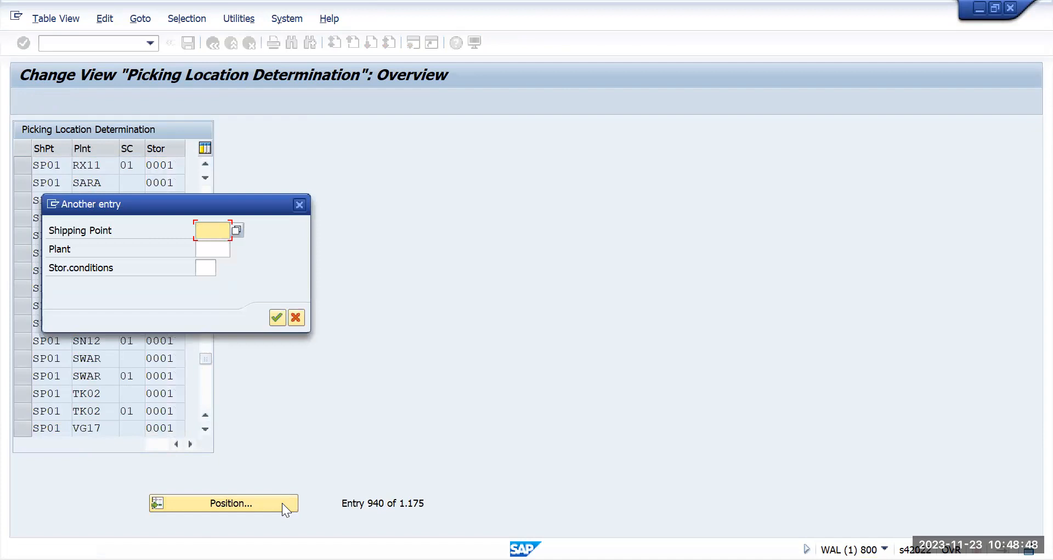
{"action": "type", "text": "us"}
{"action": "key", "text": "Return"}
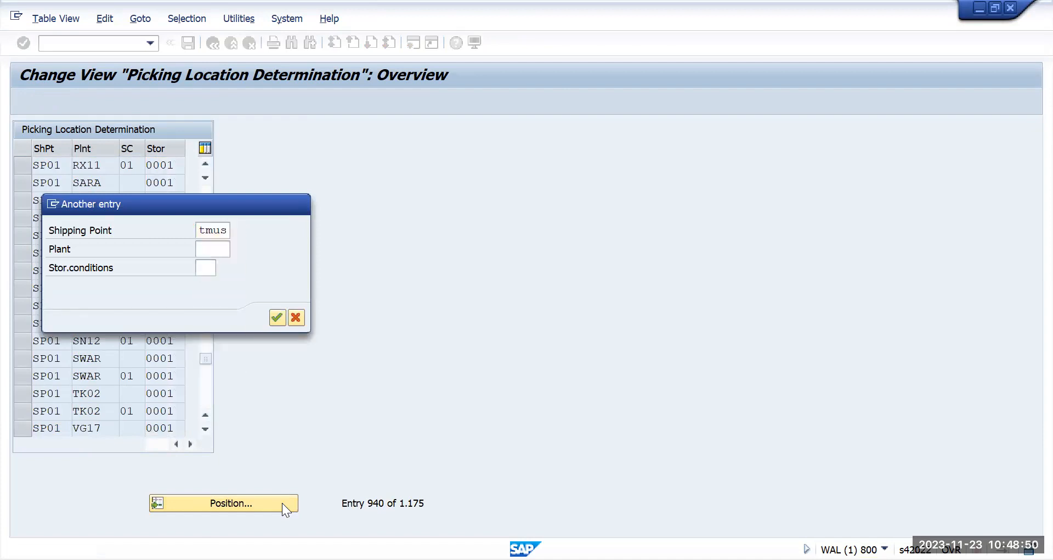
{"action": "key", "text": "Return"}
{"action": "left_click", "coordinate": [30, 166]}
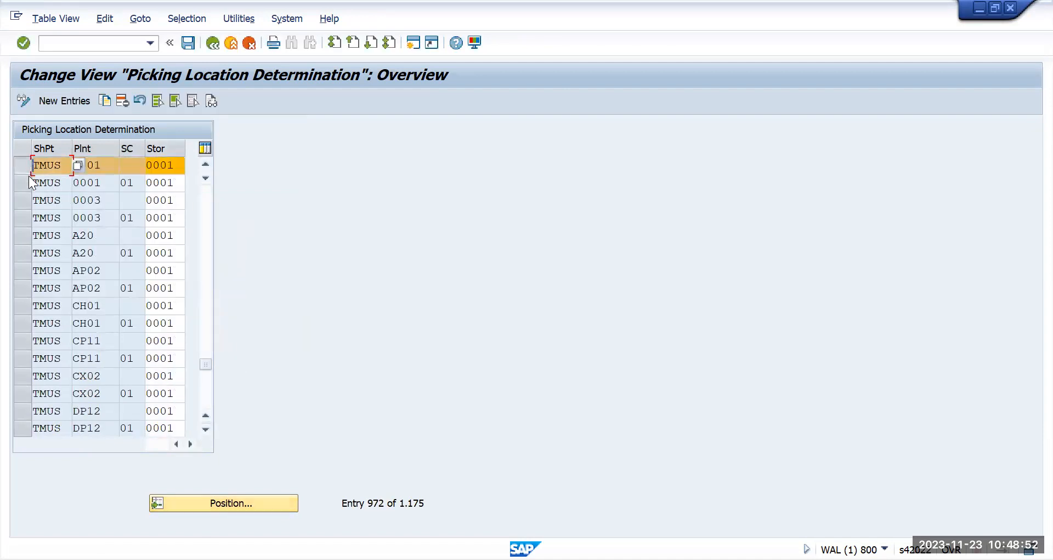
{"action": "left_click_drag", "start_coordinate": [28, 185], "coordinate": [22, 431]}
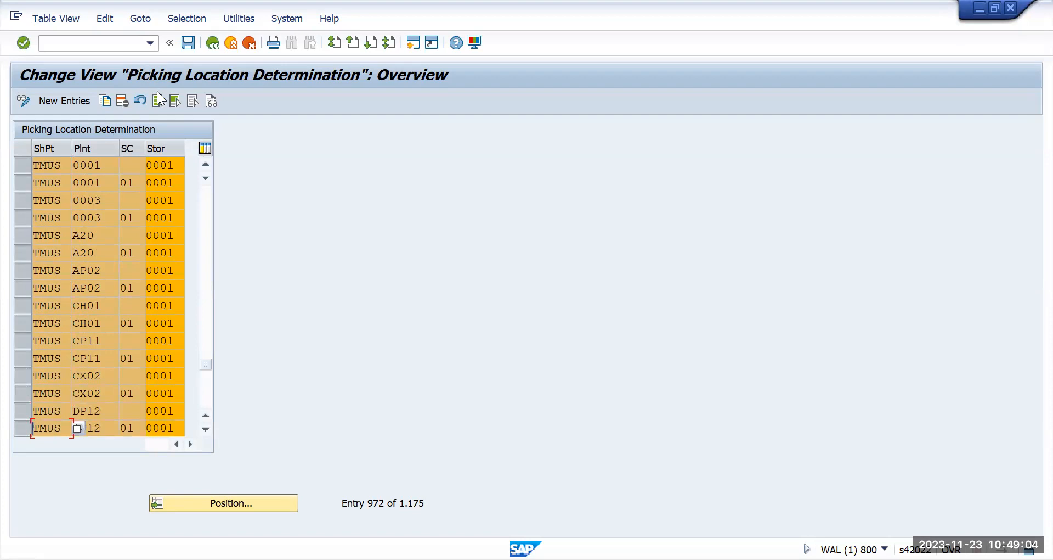
{"action": "left_click", "coordinate": [122, 100]}
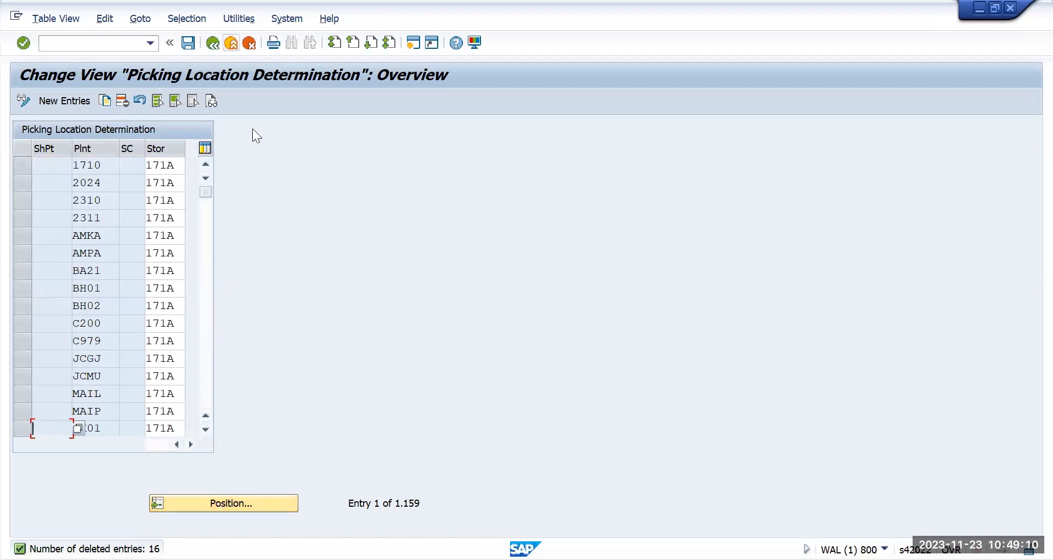
{"action": "left_click", "coordinate": [189, 43]}
Step: Position the picking location list at the remaining entries for shipping point TMUS
{"action": "left_click", "coordinate": [243, 508]}
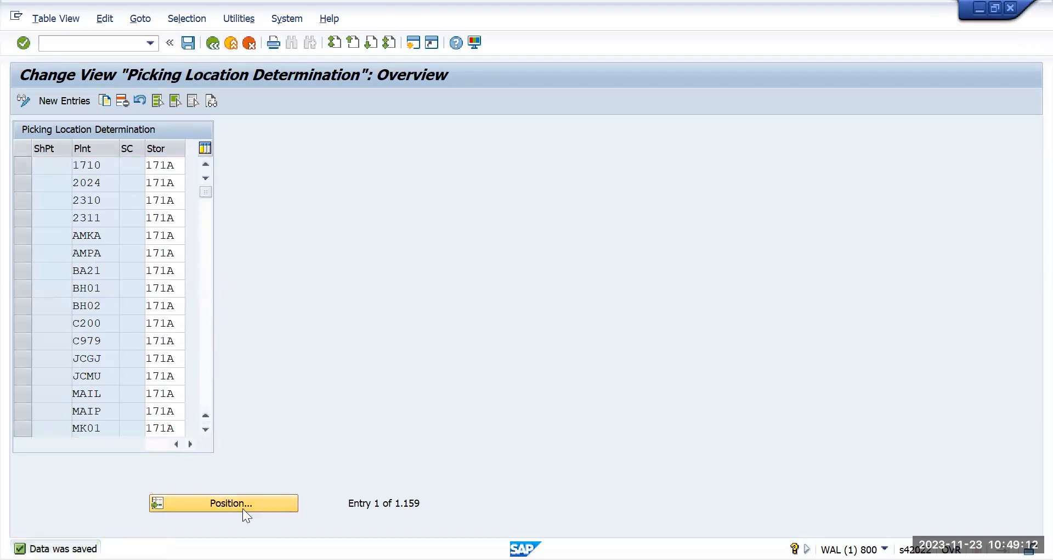
{"action": "type", "text": "TMUS"}
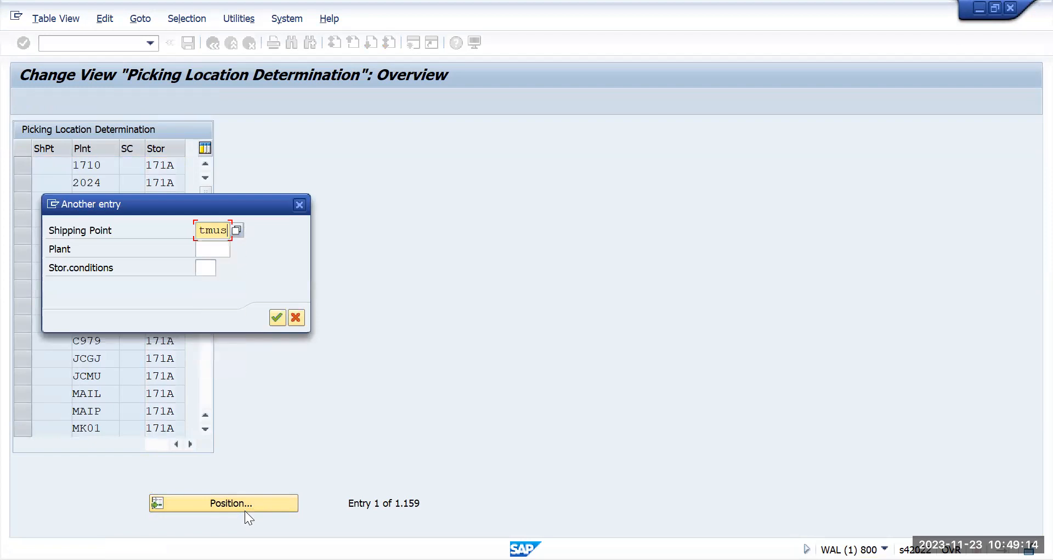
{"action": "key", "text": "Return"}
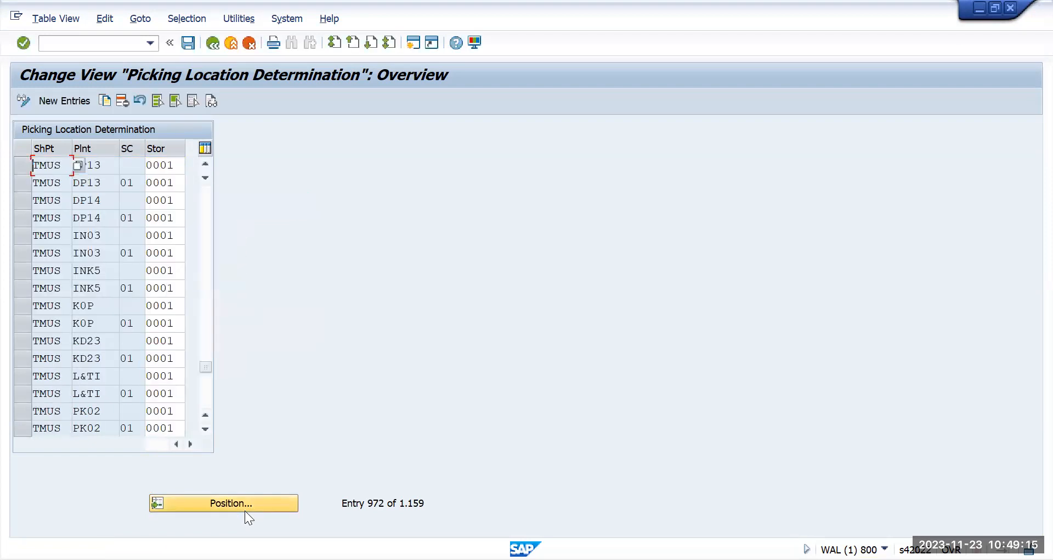
Step: Delete the remaining shipping point TMUS entries, from plant DP13 through PR03, and save the table
{"action": "left_click", "coordinate": [23, 165]}
{"action": "left_click_drag", "start_coordinate": [25, 177], "coordinate": [22, 429]}
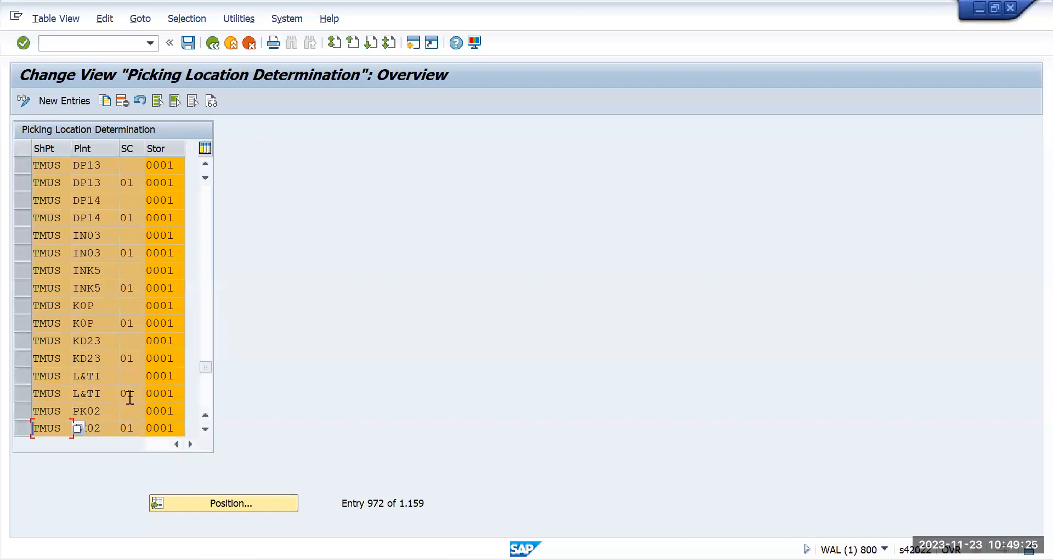
{"action": "left_click", "coordinate": [205, 396]}
{"action": "left_click_drag", "start_coordinate": [20, 163], "coordinate": [30, 276]}
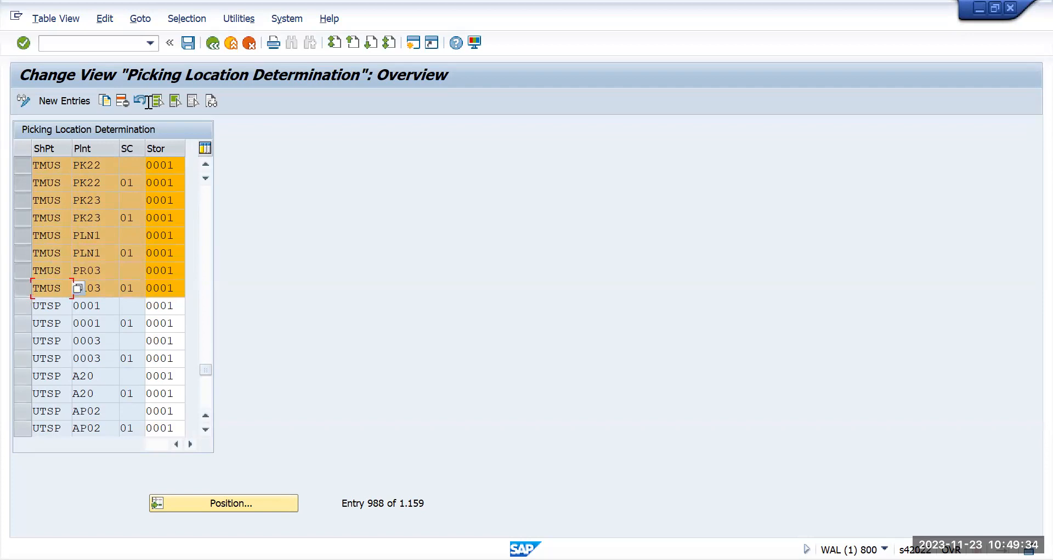
{"action": "left_click", "coordinate": [122, 101]}
{"action": "left_click", "coordinate": [188, 42]}
Step: Position the picking location list at shipping point TMUS to check for leftover entries
{"action": "left_click", "coordinate": [209, 498]}
{"action": "type", "text": "tmus"}
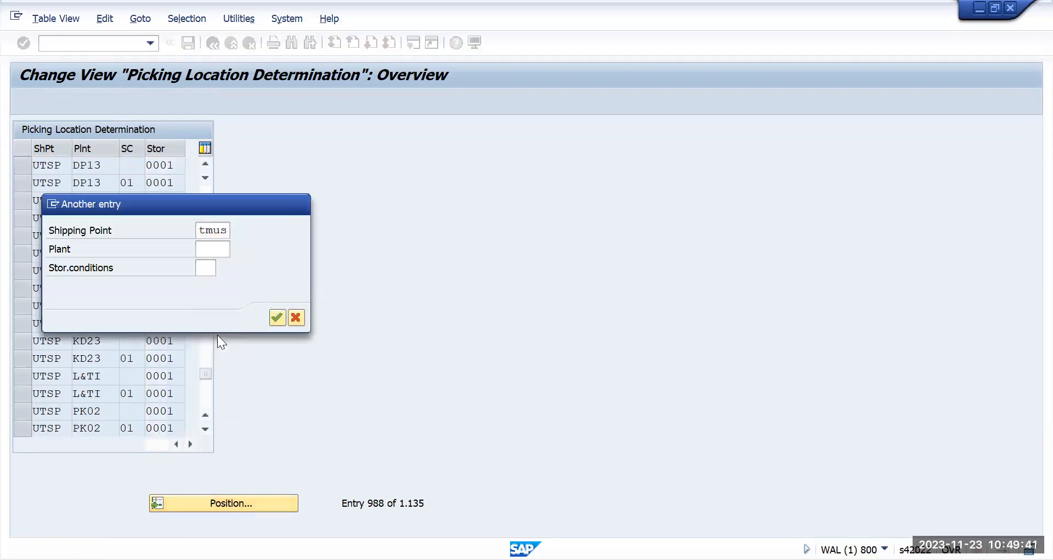
{"action": "key", "text": "Return"}
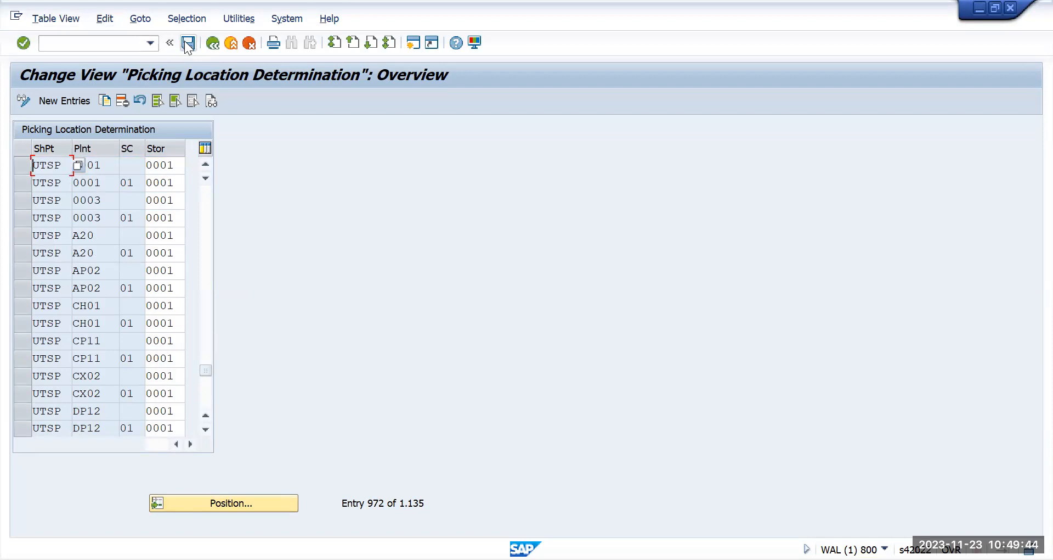
Step: Start a new picking location entry and pick plant TMUN with shipping point 1710 from the list of possible values
{"action": "left_click", "coordinate": [72, 101]}
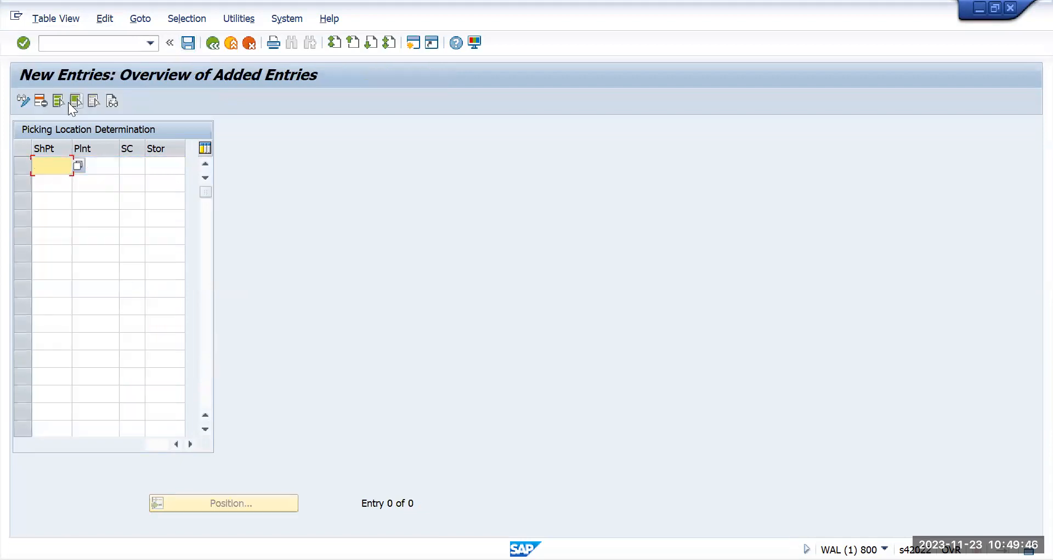
{"action": "key", "text": "F4"}
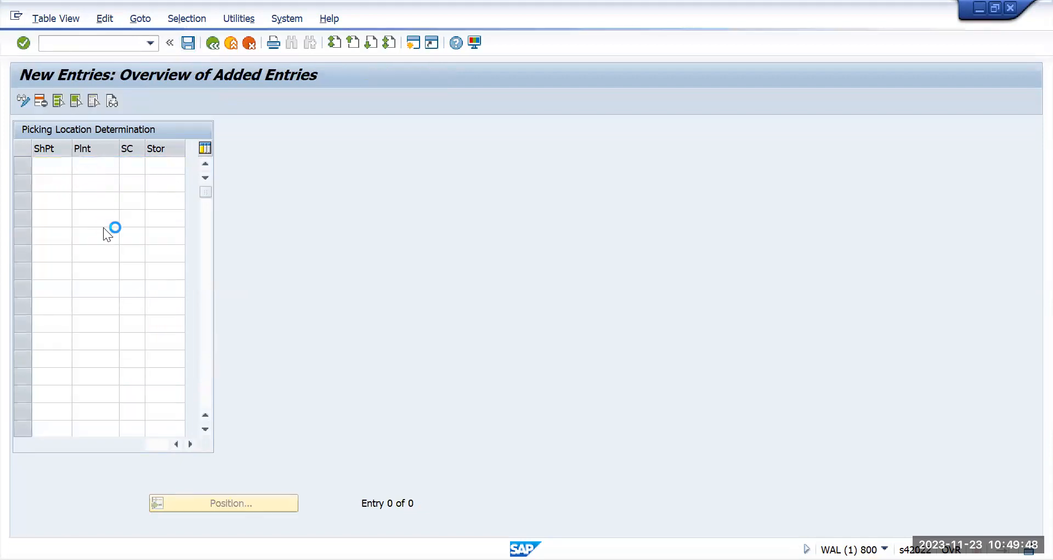
{"action": "scroll", "coordinate": [167, 338], "scroll_direction": "down", "scroll_amount": 20}
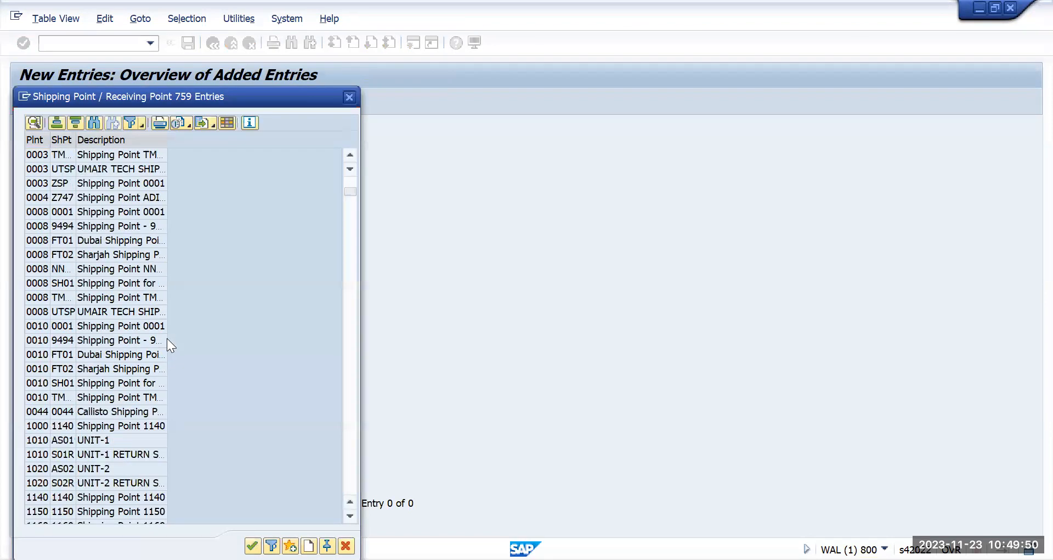
{"action": "scroll", "coordinate": [167, 333], "scroll_direction": "down", "scroll_amount": 20}
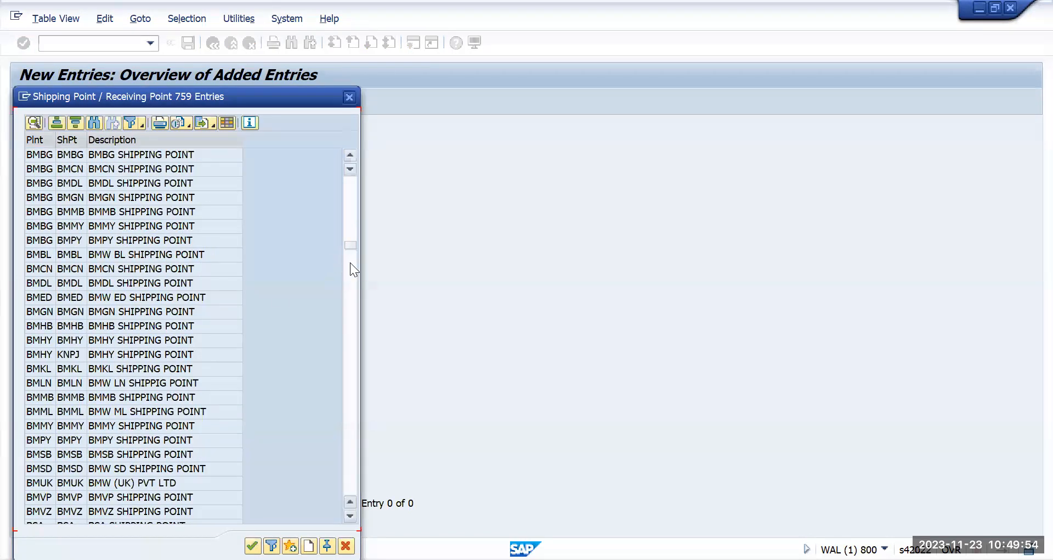
{"action": "left_click_drag", "start_coordinate": [348, 423], "coordinate": [347, 423]}
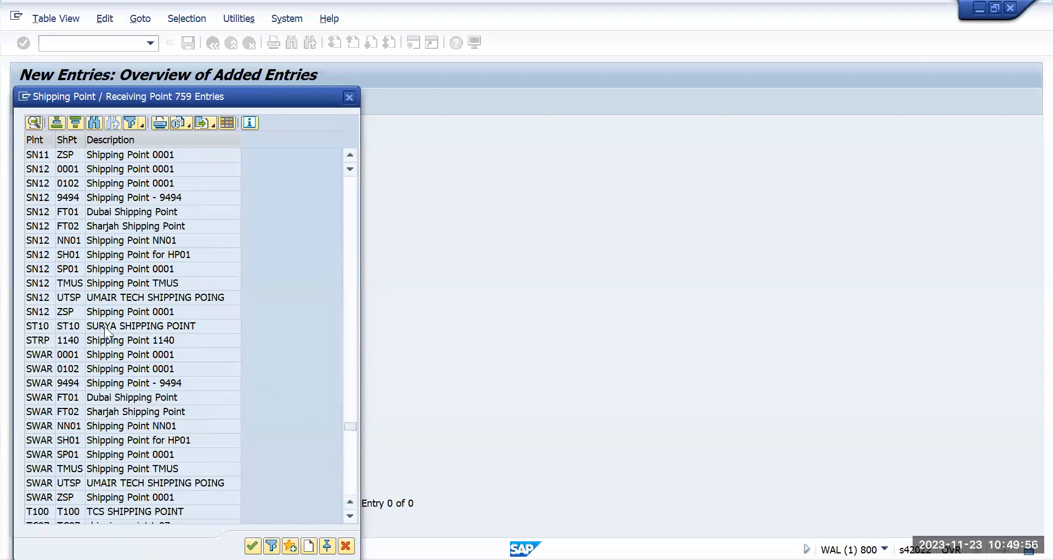
{"action": "scroll", "coordinate": [142, 367], "scroll_direction": "down", "scroll_amount": 8}
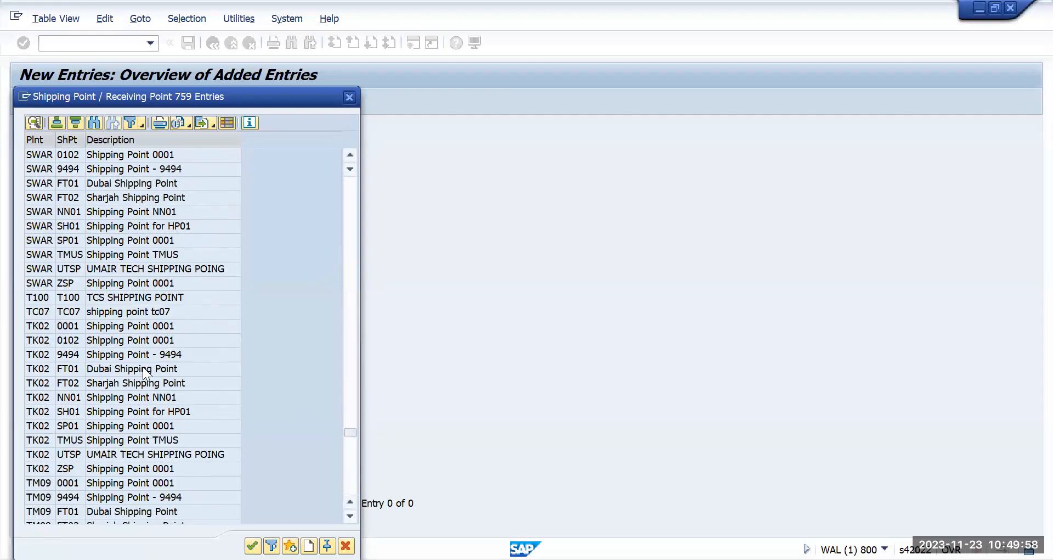
{"action": "scroll", "coordinate": [142, 366], "scroll_direction": "down", "scroll_amount": 2}
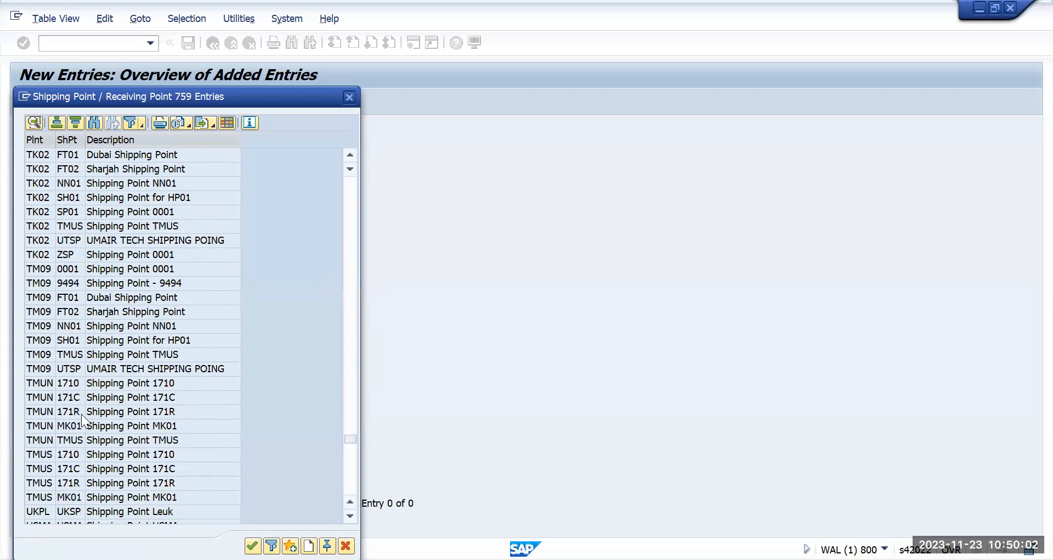
{"action": "left_click", "coordinate": [44, 385]}
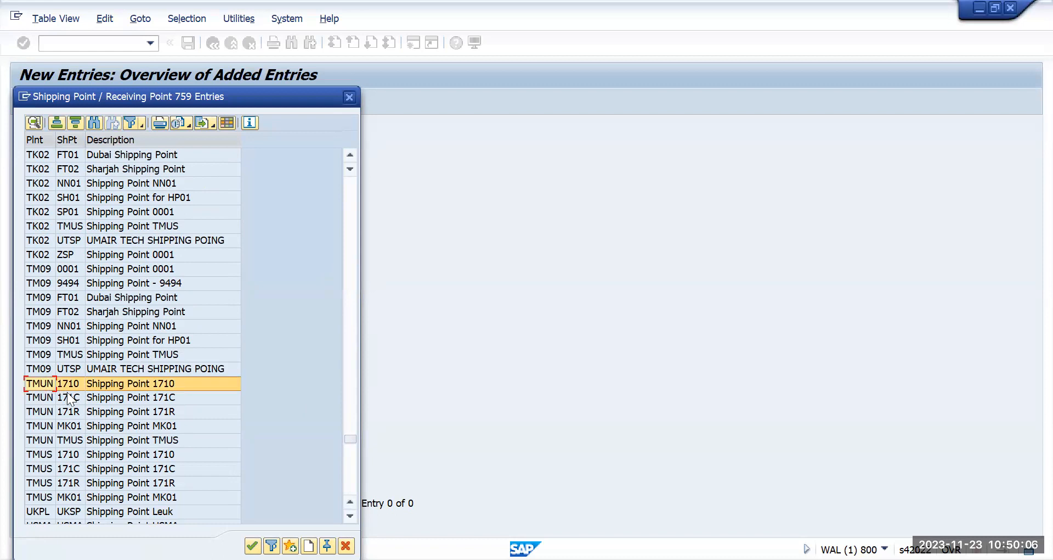
{"action": "scroll", "coordinate": [68, 393], "scroll_direction": "down", "scroll_amount": 2}
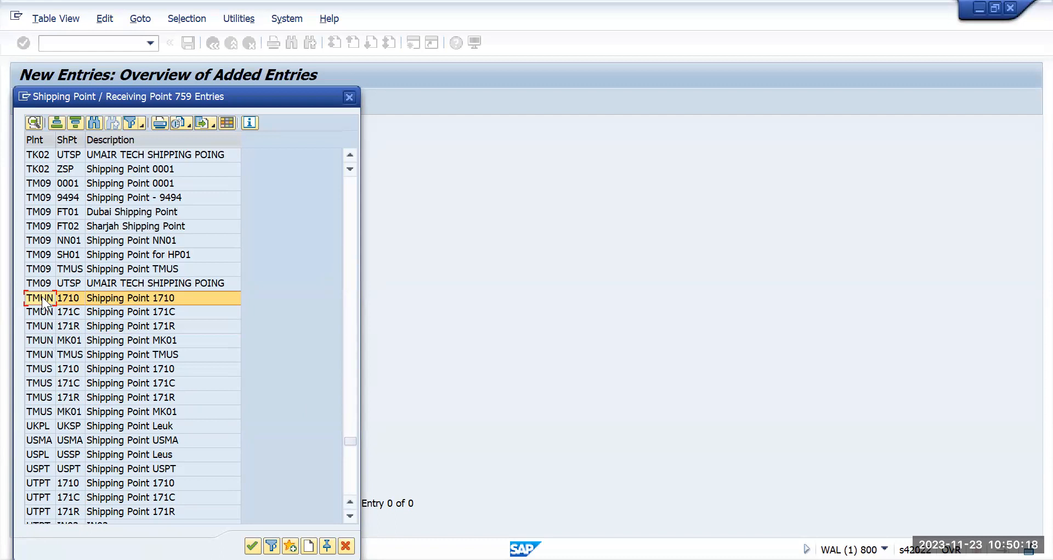
{"action": "left_click", "coordinate": [40, 369]}
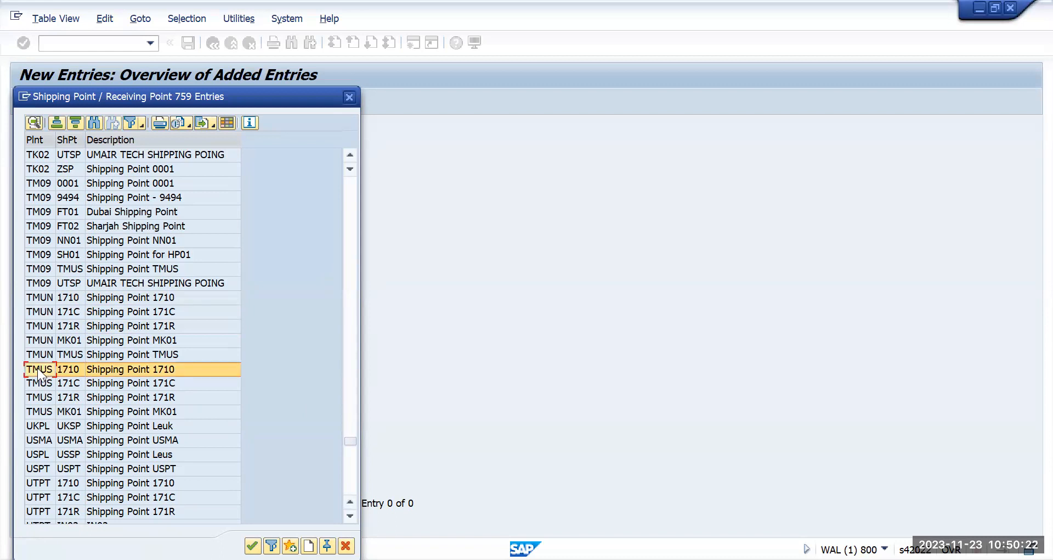
{"action": "left_click", "coordinate": [38, 312]}
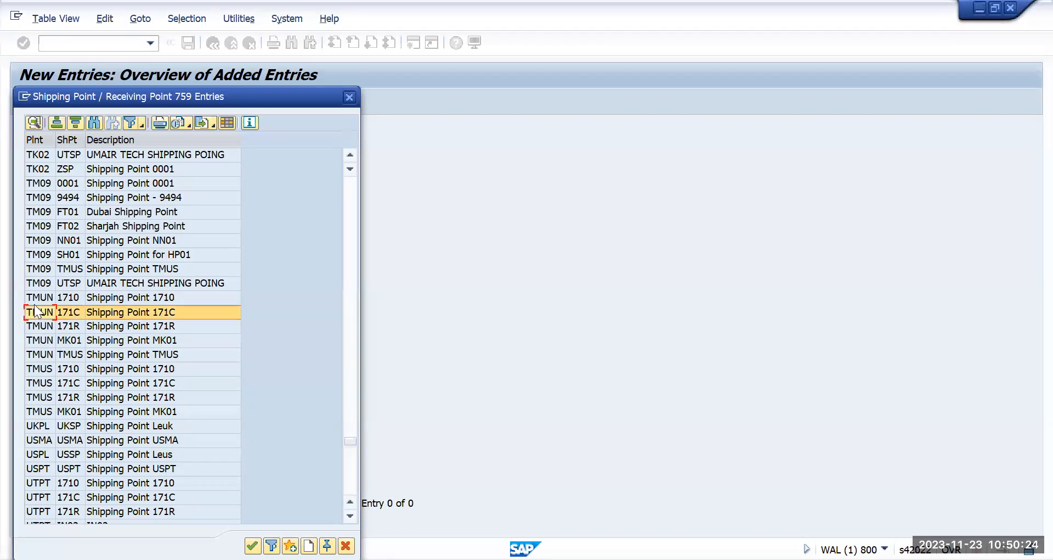
{"action": "double_click", "coordinate": [35, 297]}
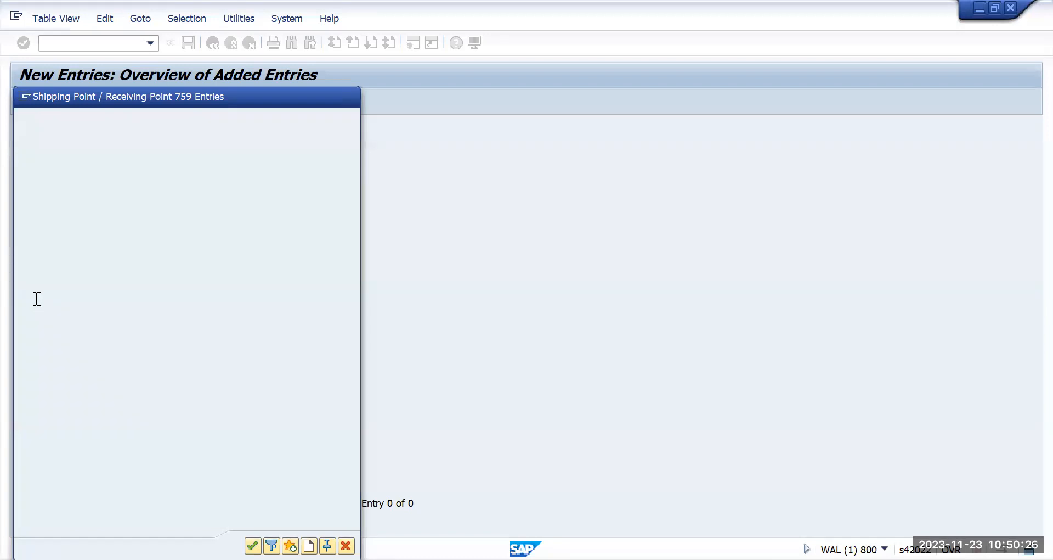
Step: Replace the new entry's shipping point with TMUS from the values offered for plant TMUN
{"action": "left_click", "coordinate": [104, 164]}
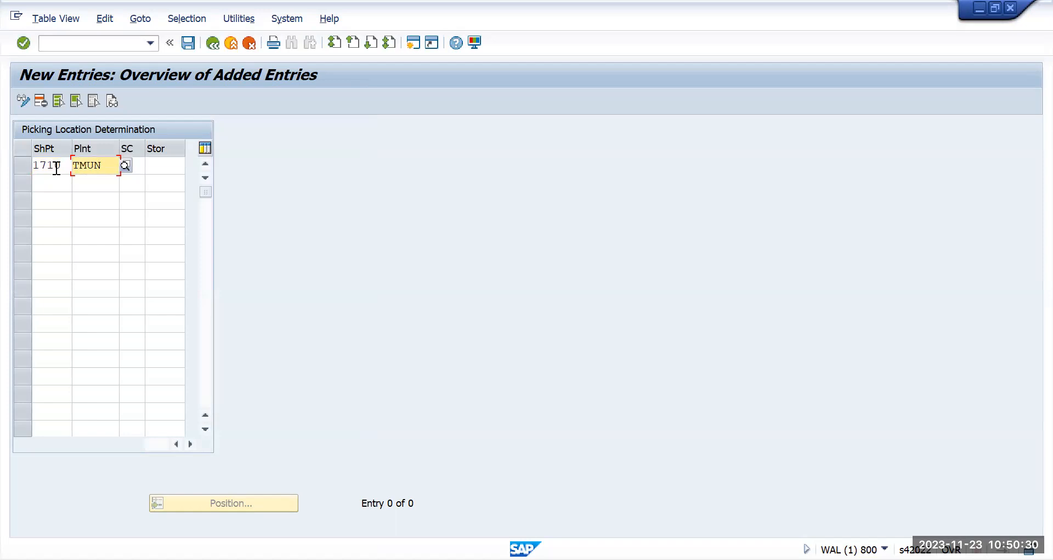
{"action": "left_click_drag", "start_coordinate": [61, 167], "coordinate": [9, 171]}
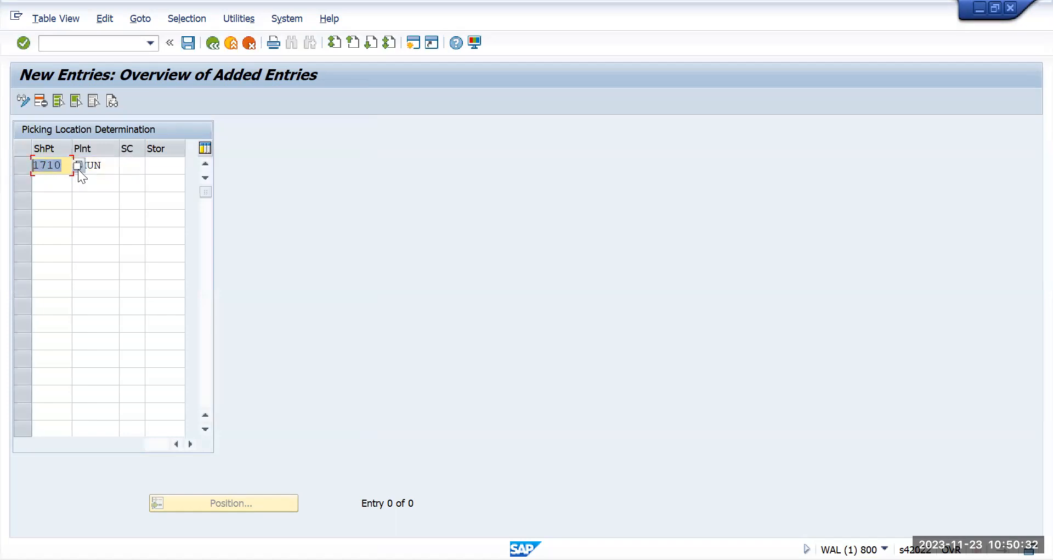
{"action": "key", "text": "Return"}
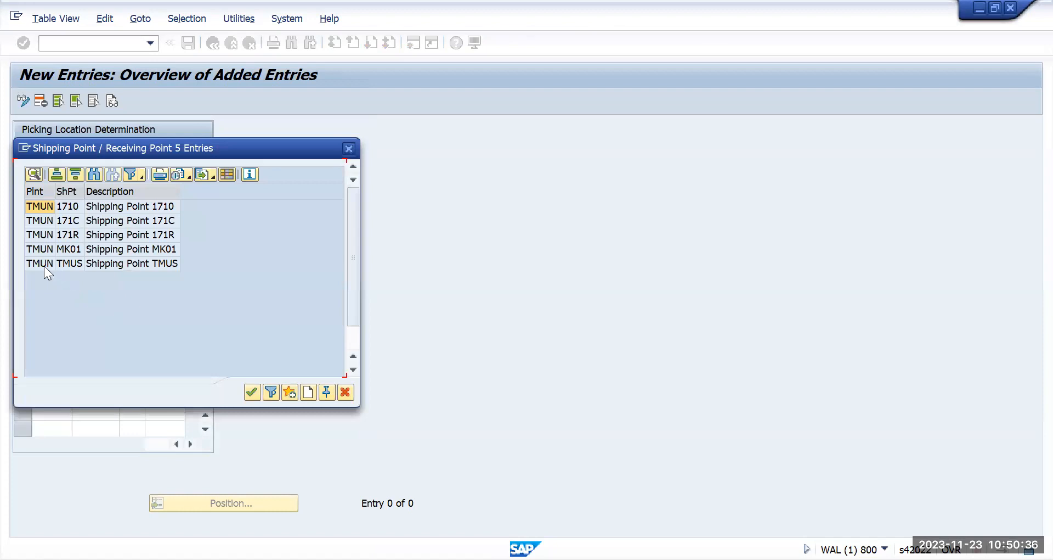
{"action": "double_click", "coordinate": [43, 265]}
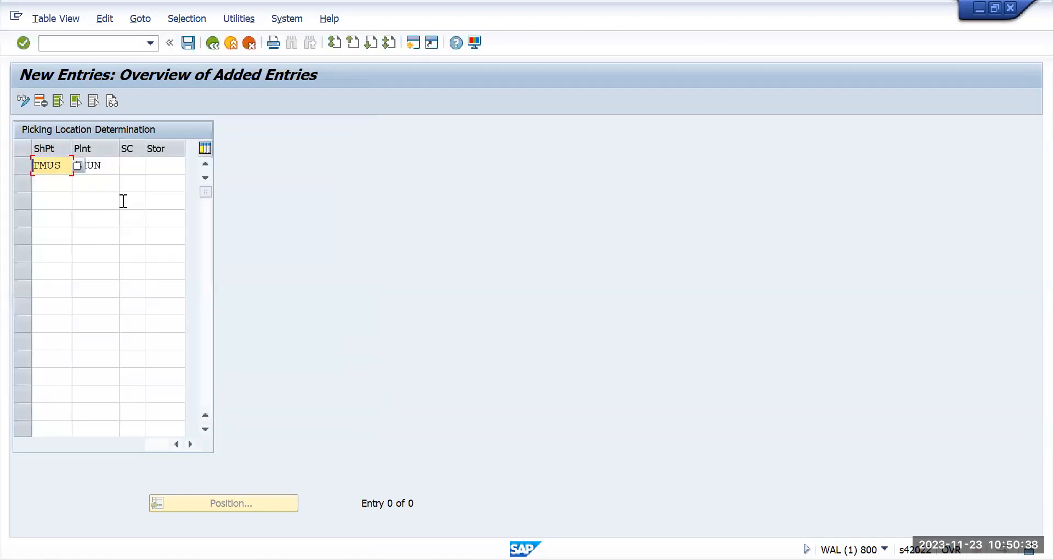
{"action": "left_click", "coordinate": [108, 165]}
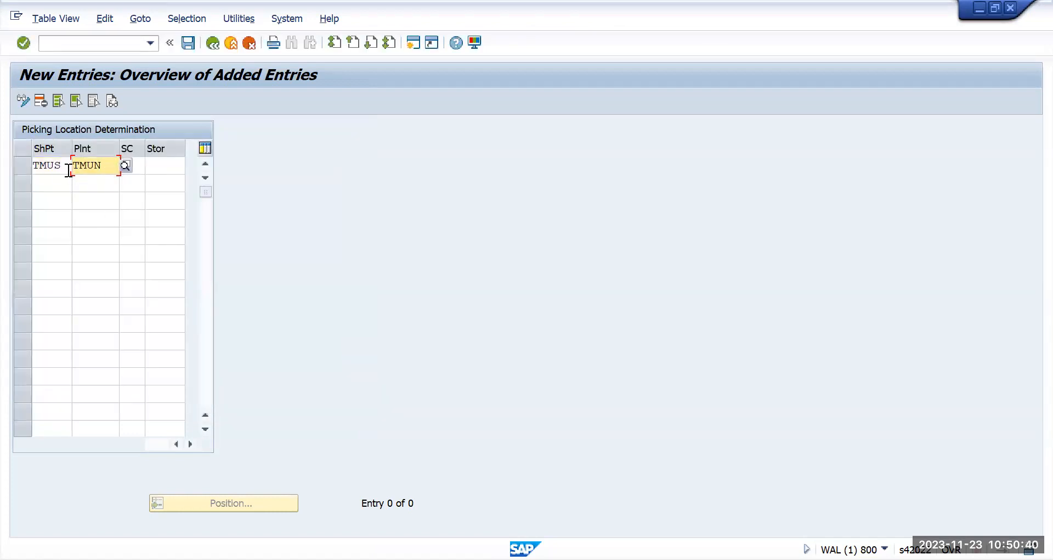
{"action": "left_click_drag", "start_coordinate": [66, 168], "coordinate": [19, 167]}
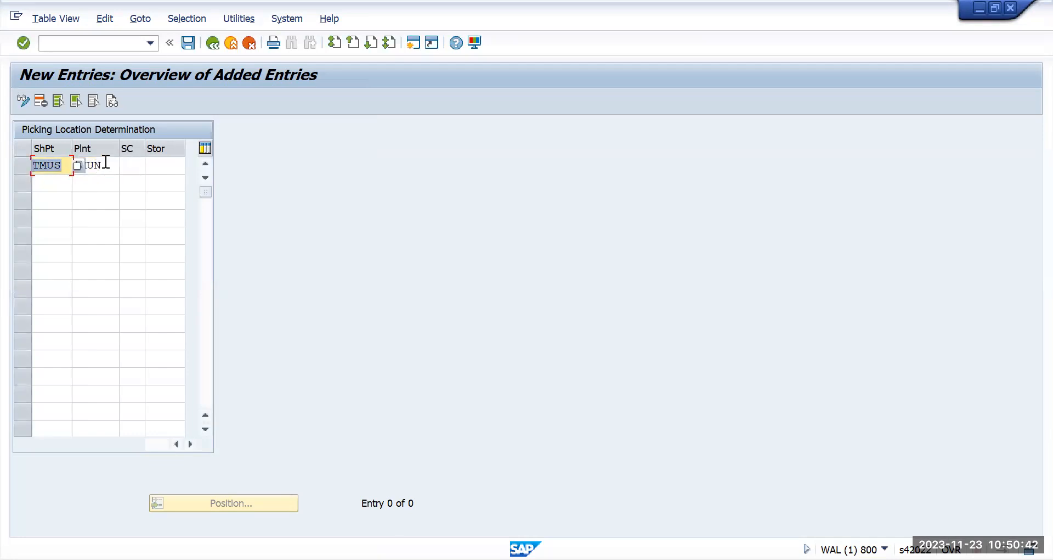
{"action": "left_click_drag", "start_coordinate": [106, 164], "coordinate": [59, 169]}
Step: Leave the storage condition blank, assign storage location TMUN to the new entry and save it
{"action": "left_click", "coordinate": [144, 167]}
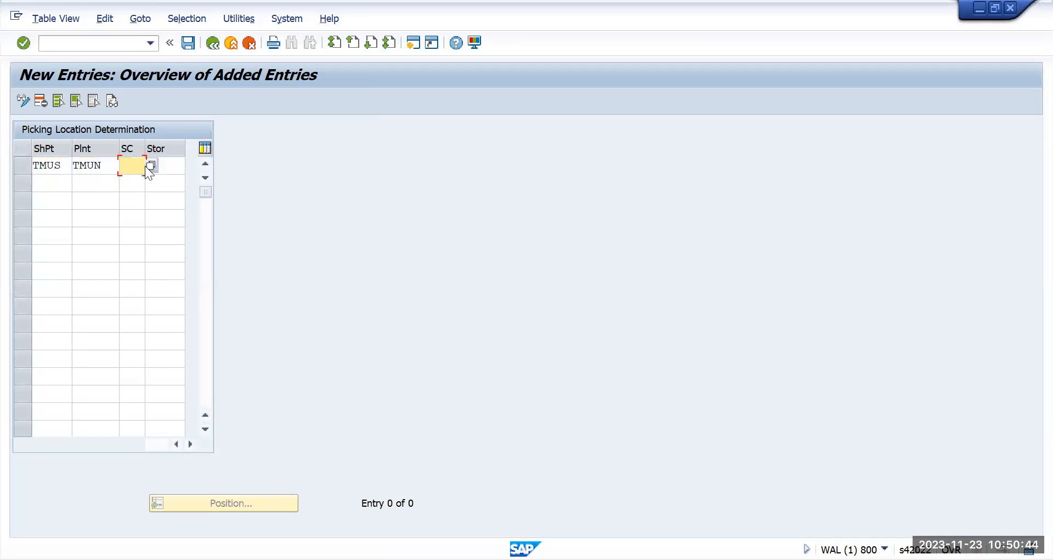
{"action": "key", "text": "F4"}
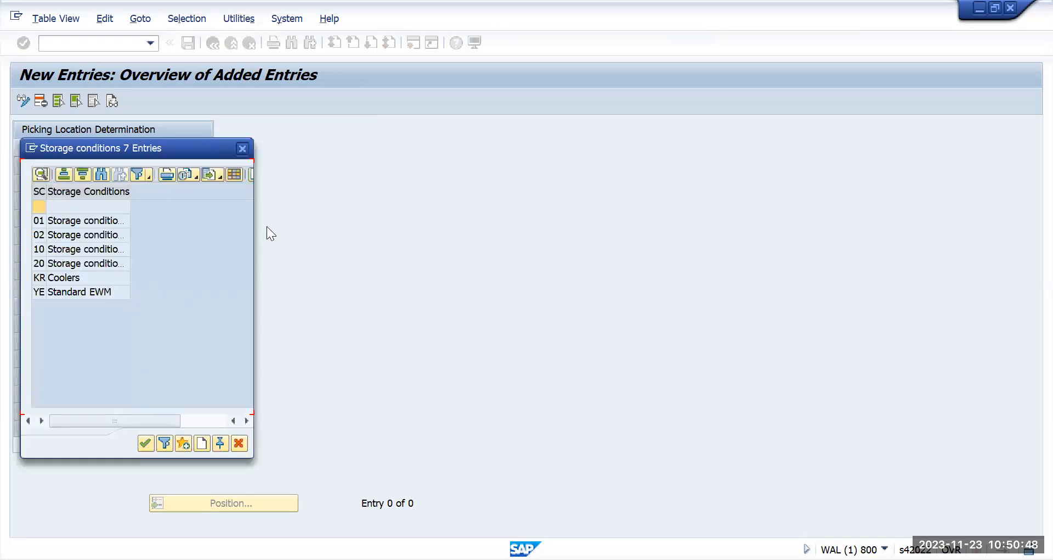
{"action": "left_click", "coordinate": [246, 145]}
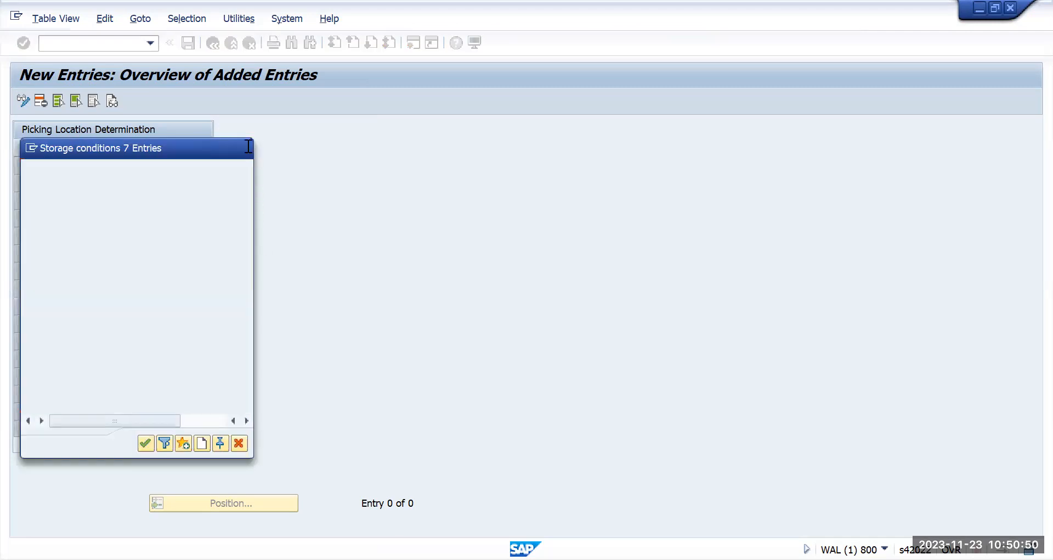
{"action": "left_click", "coordinate": [189, 165]}
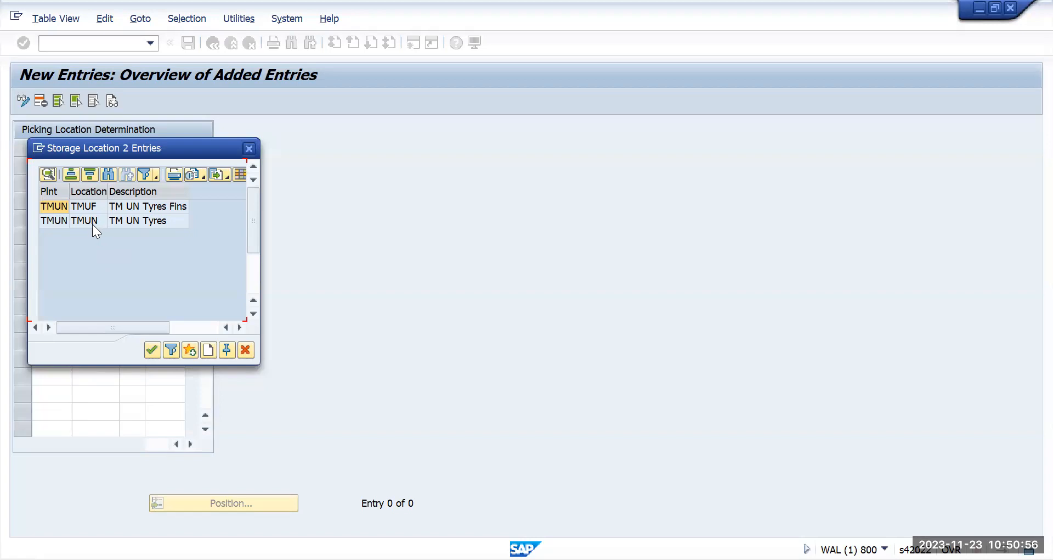
{"action": "double_click", "coordinate": [96, 221]}
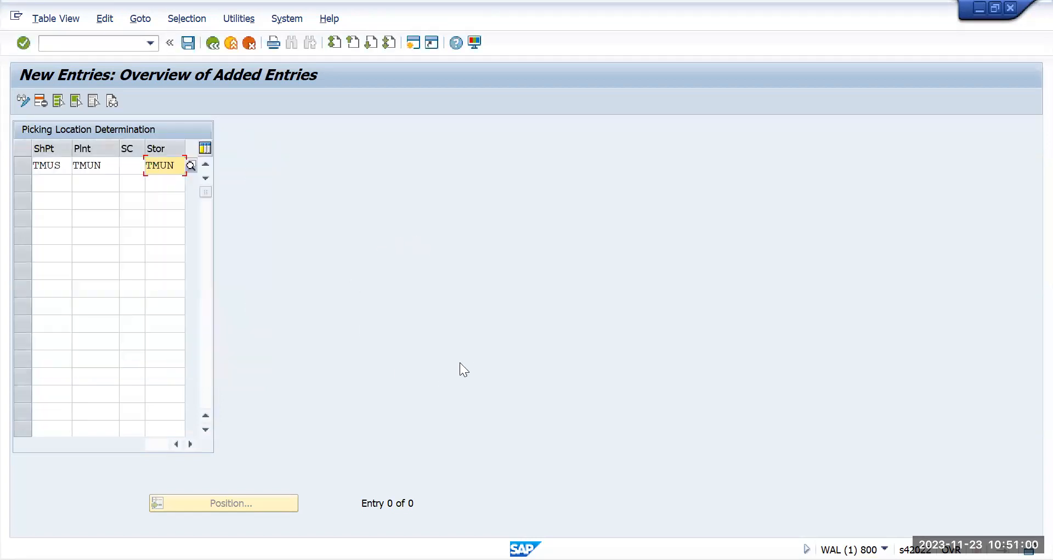
{"action": "key", "text": "alt+Tab"}
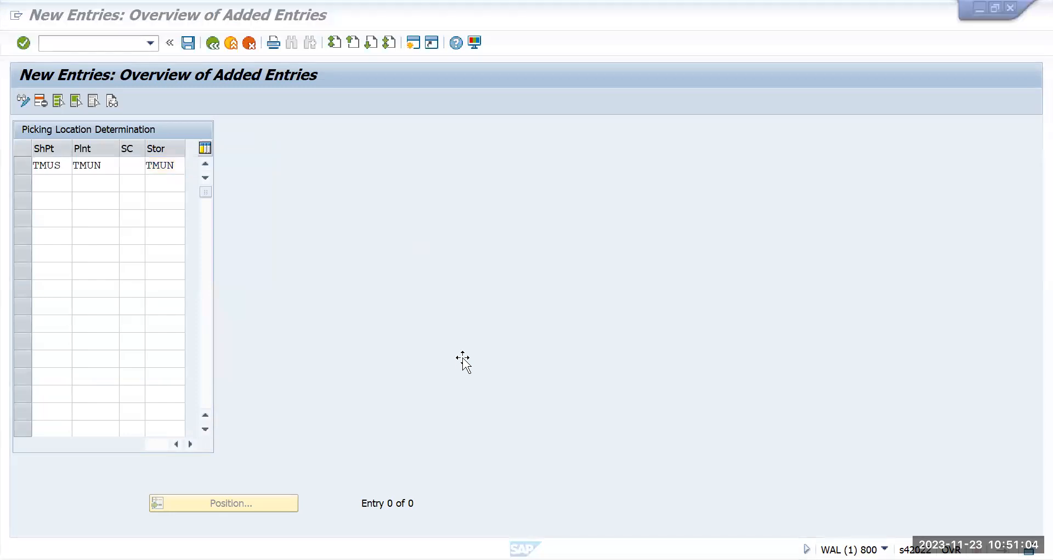
{"action": "left_click", "coordinate": [463, 357]}
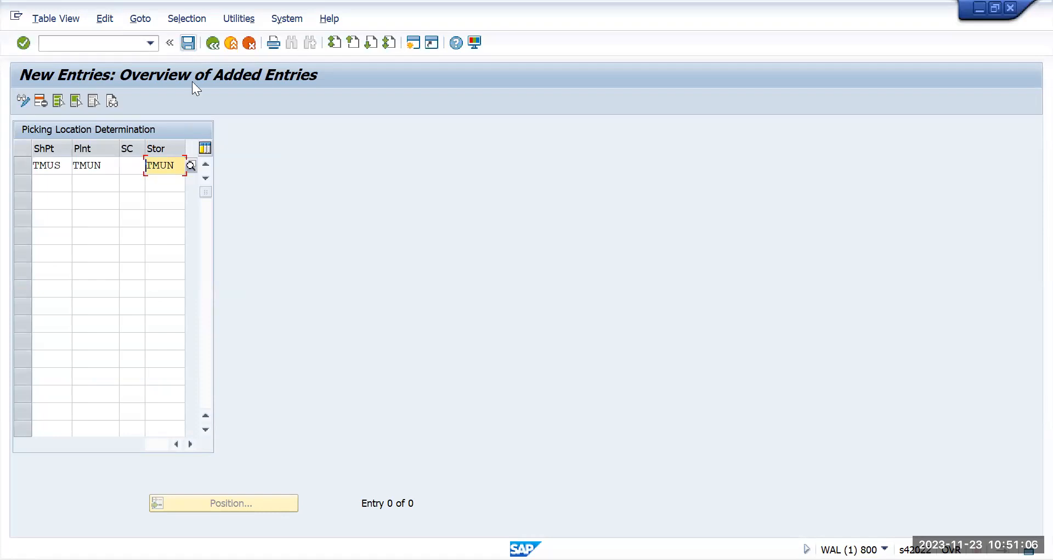
{"action": "key", "text": "ctrl+s"}
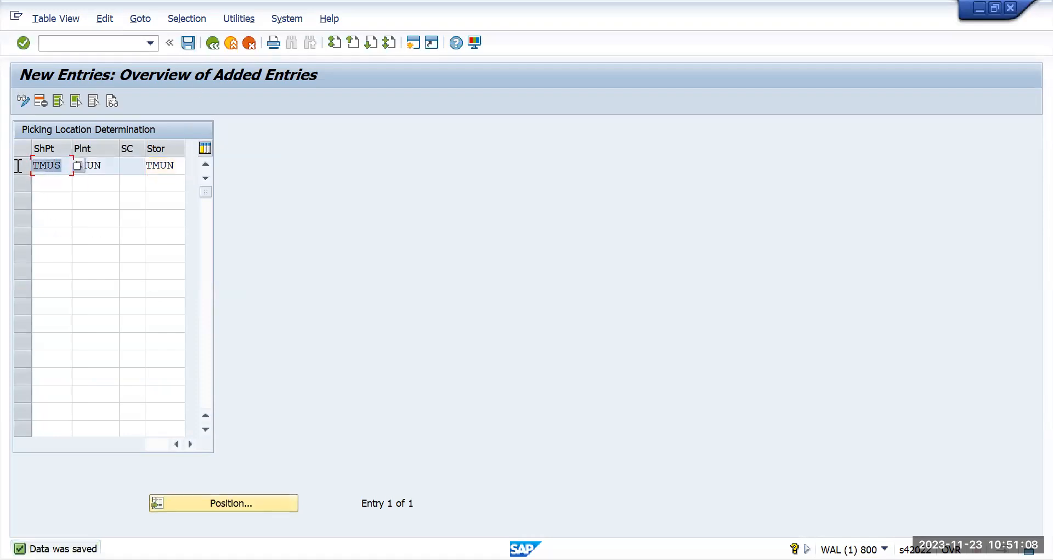
Step: Review the saved entry's plant and storage location, then leave the picking location table and return to the IMG structure
{"action": "left_click", "coordinate": [107, 166]}
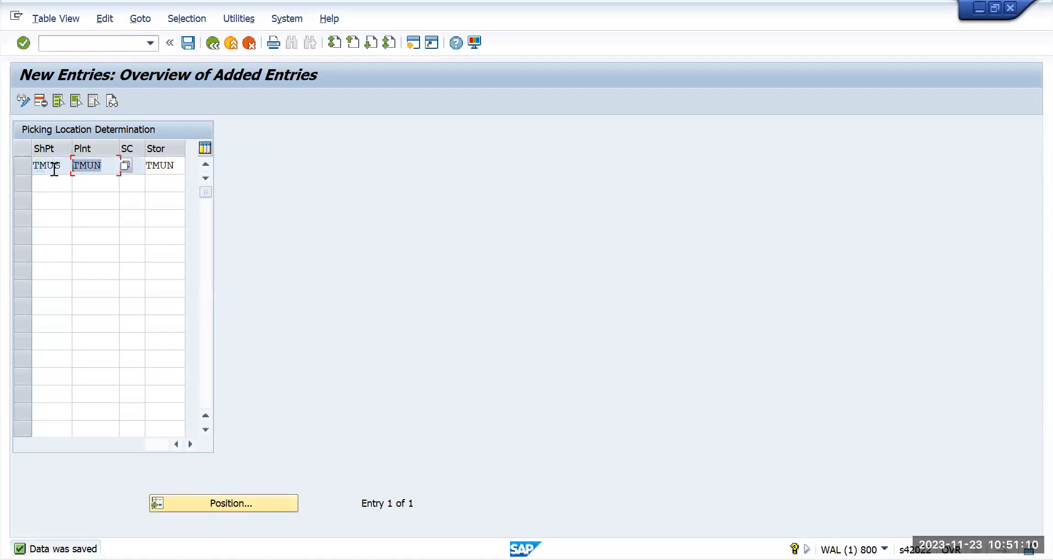
{"action": "left_click", "coordinate": [179, 166]}
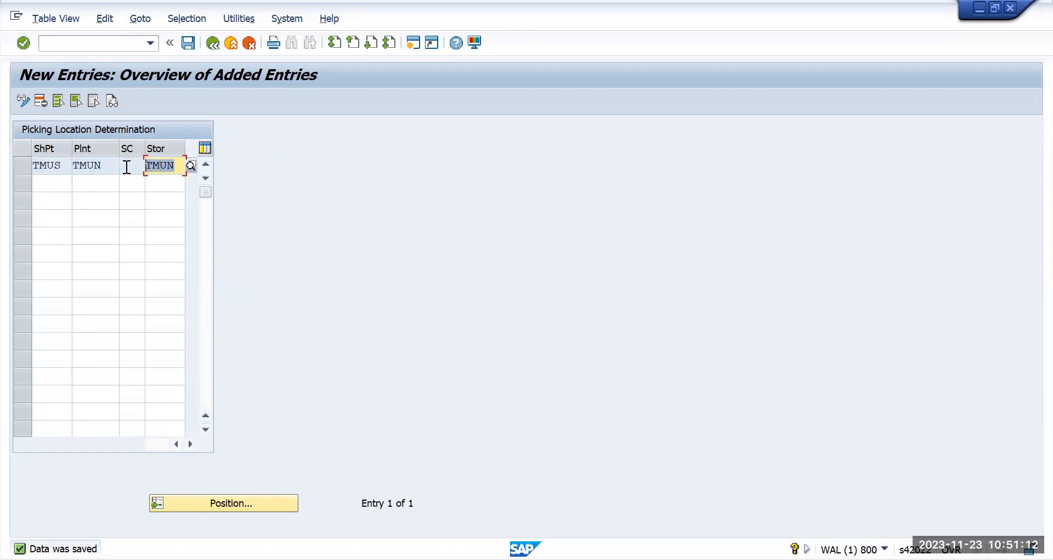
{"action": "left_click", "coordinate": [188, 42]}
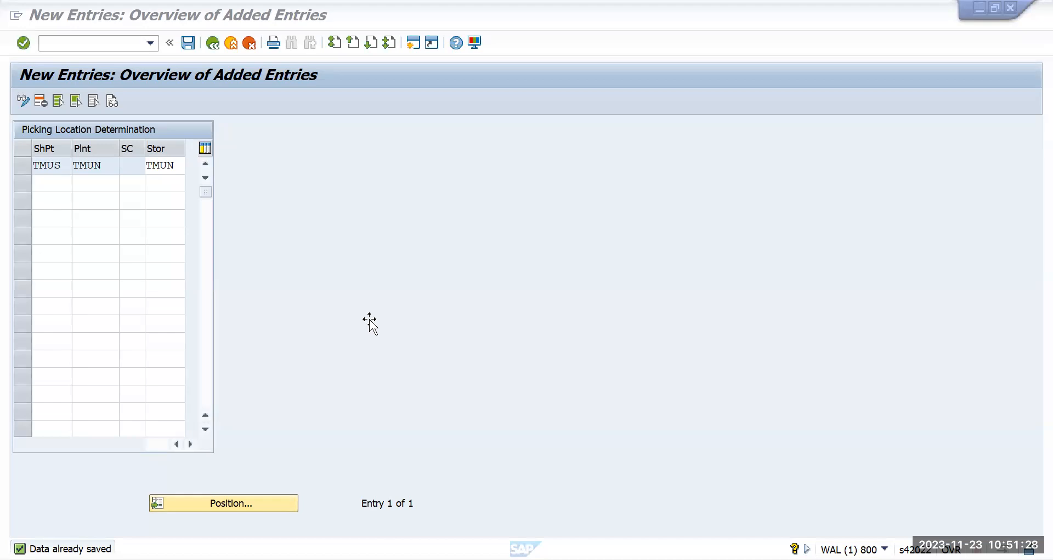
{"action": "left_click", "coordinate": [211, 44]}
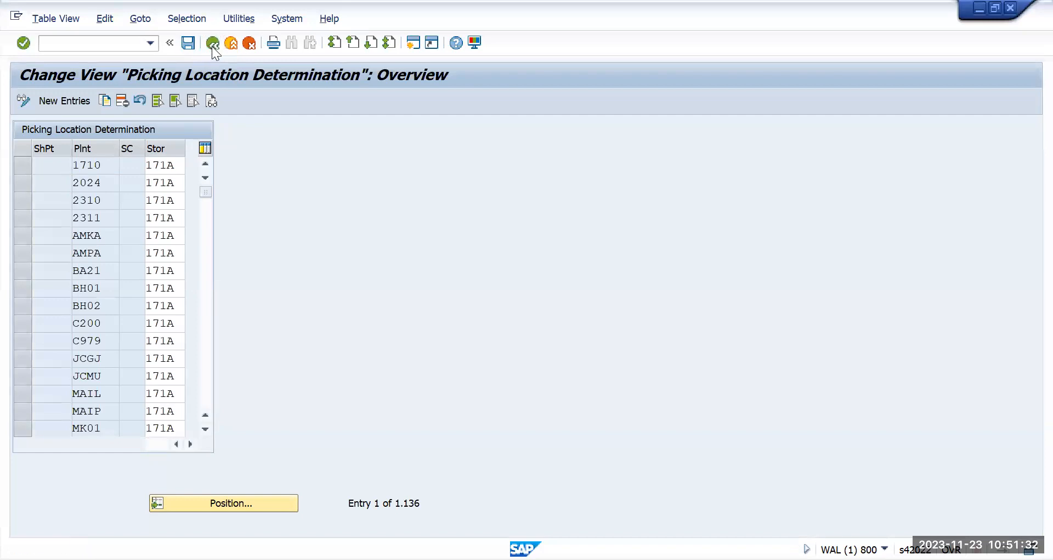
{"action": "left_click", "coordinate": [212, 45]}
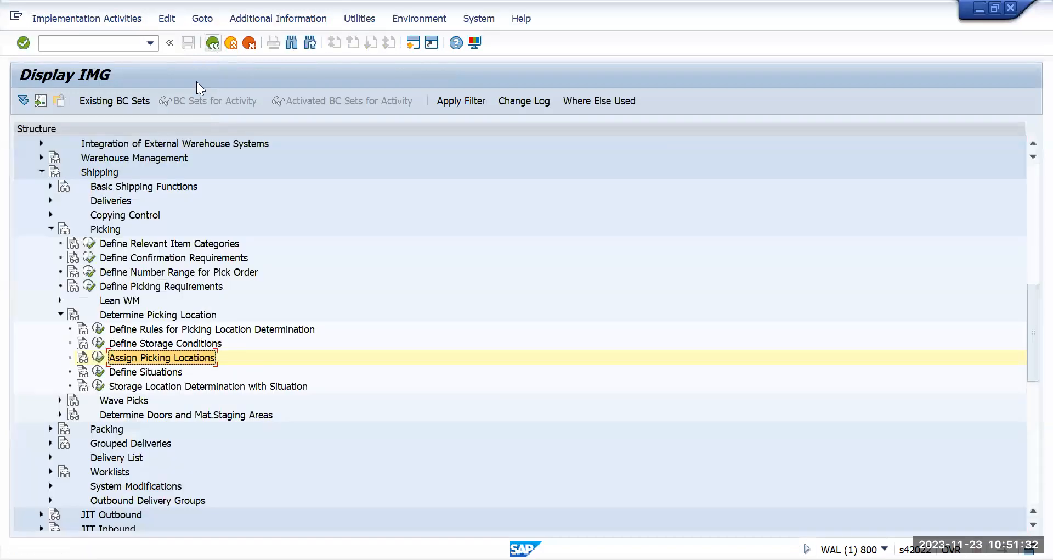
Step: Collapse the Determine Picking Location node and the Picking branch under Shipping in the IMG structure
{"action": "left_click", "coordinate": [61, 313]}
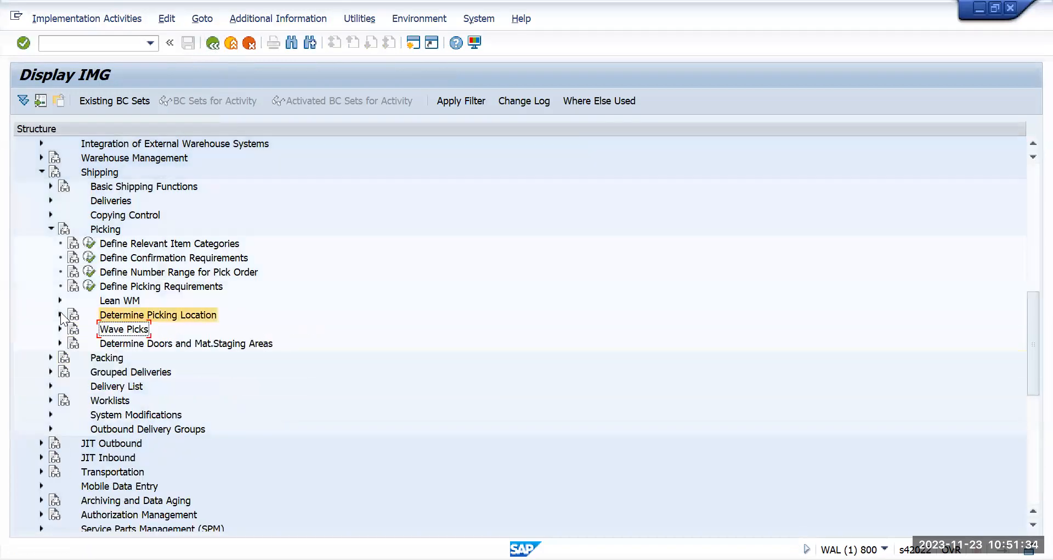
{"action": "left_click", "coordinate": [51, 229]}
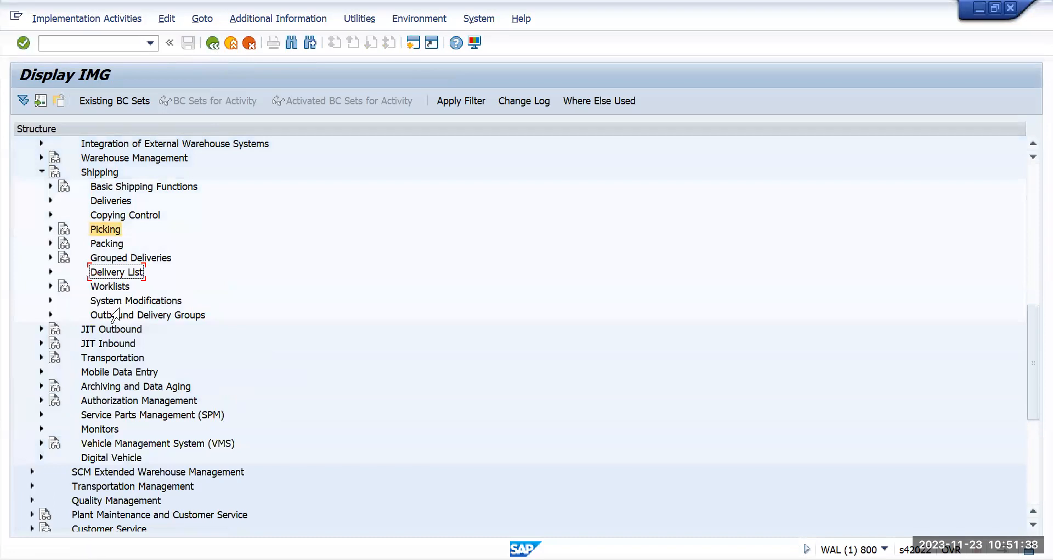
{"action": "key", "text": "alt+Tab"}
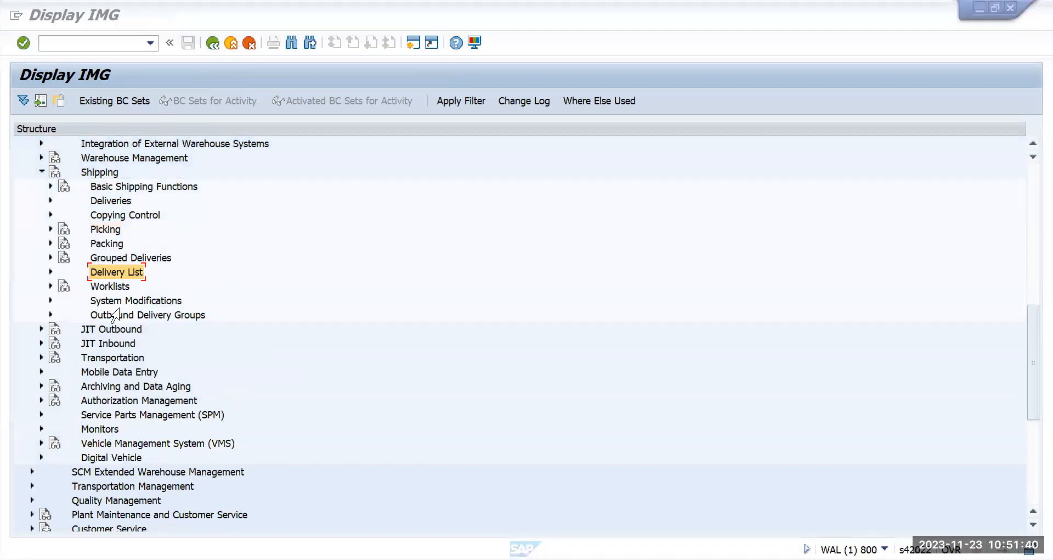
{"action": "scroll", "coordinate": [137, 314], "scroll_direction": "up", "scroll_amount": 1}
{"action": "left_click", "coordinate": [137, 315]}
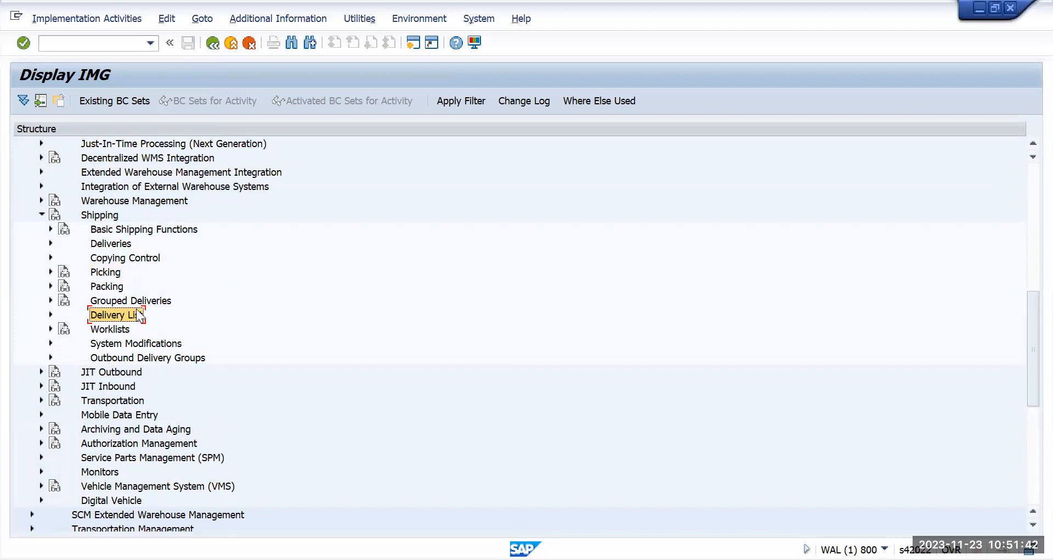
{"action": "key", "text": "alt+Tab"}
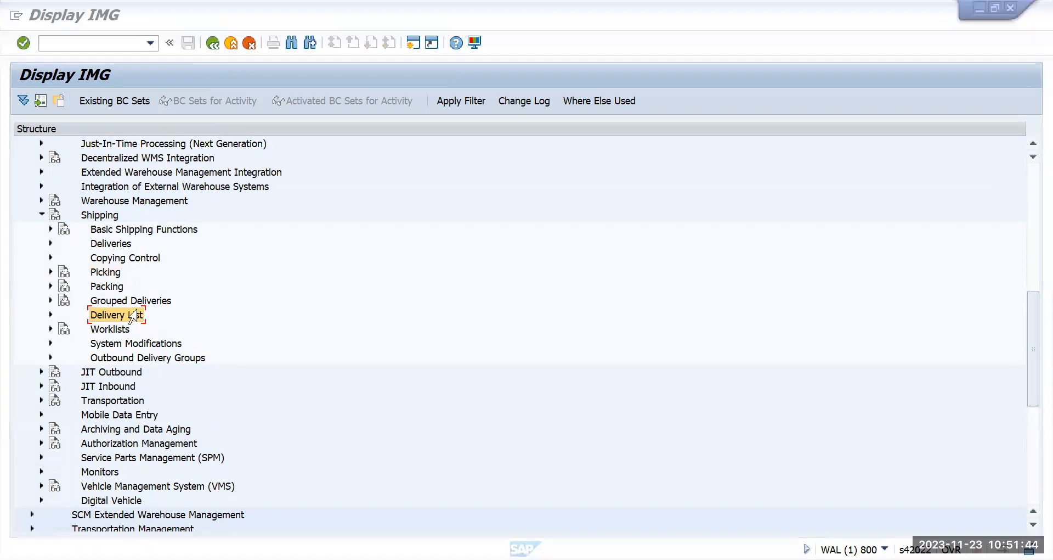
{"action": "key", "text": "alt+Tab"}
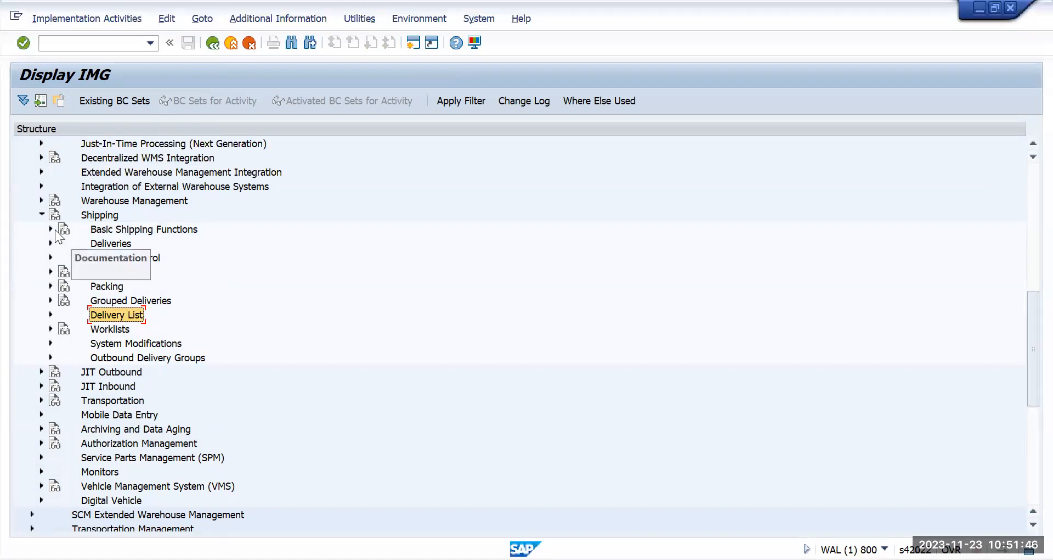
Step: Expand Basic Shipping Functions and its Shipping Point and Goods Receiving Point Determination node, and open the Assign Shipping Points activity
{"action": "left_click", "coordinate": [50, 230]}
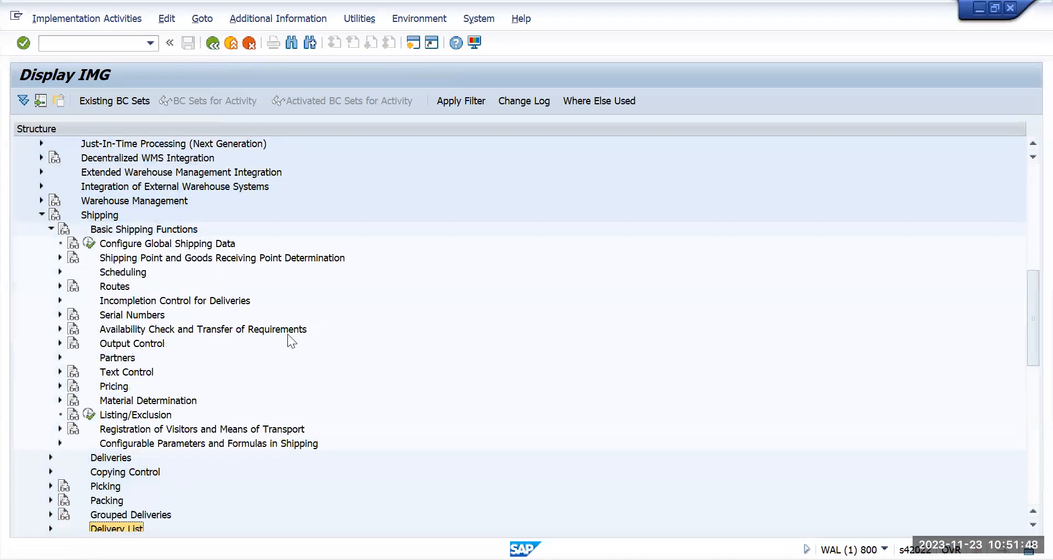
{"action": "key", "text": "alt+Tab"}
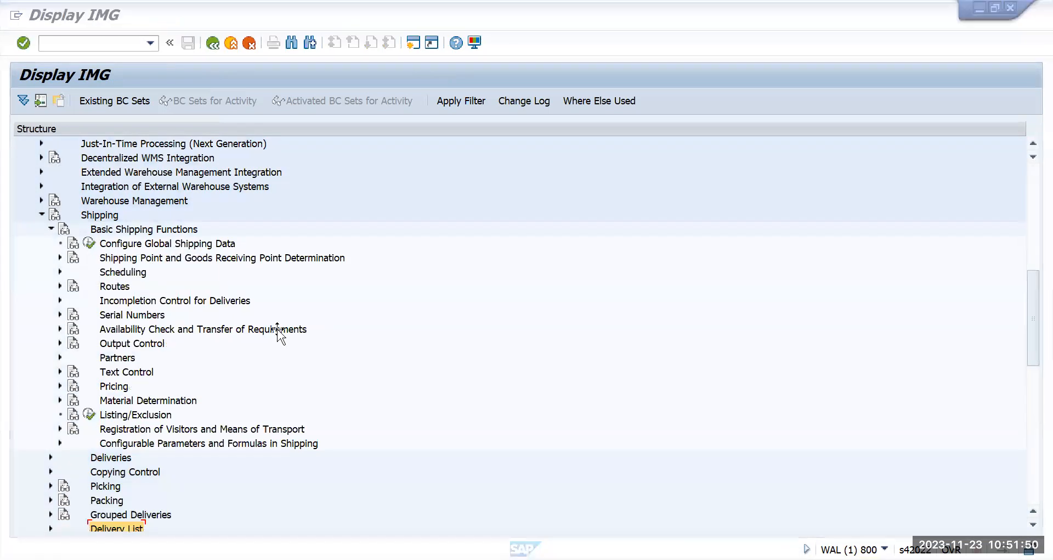
{"action": "left_click", "coordinate": [60, 258]}
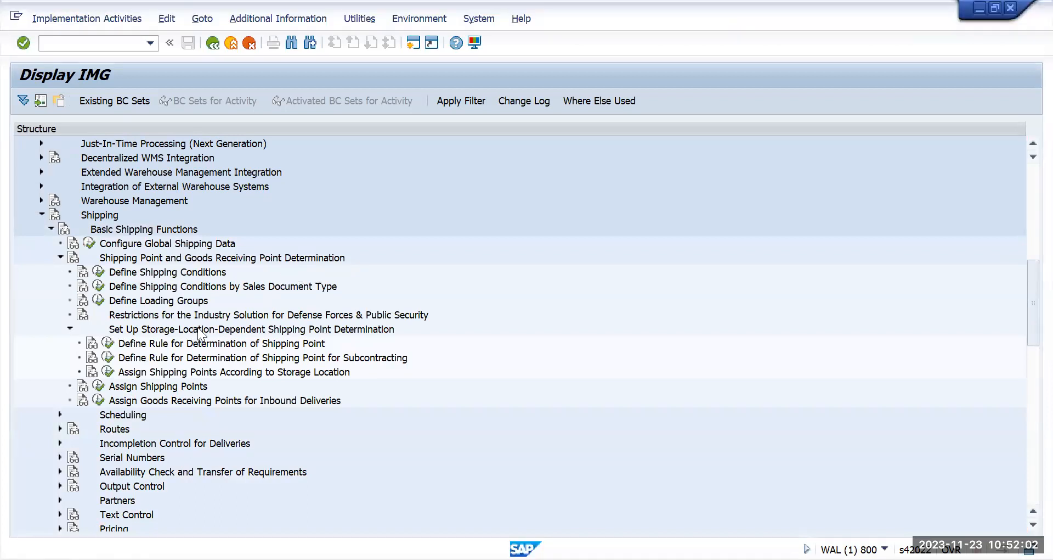
{"action": "left_click", "coordinate": [192, 391]}
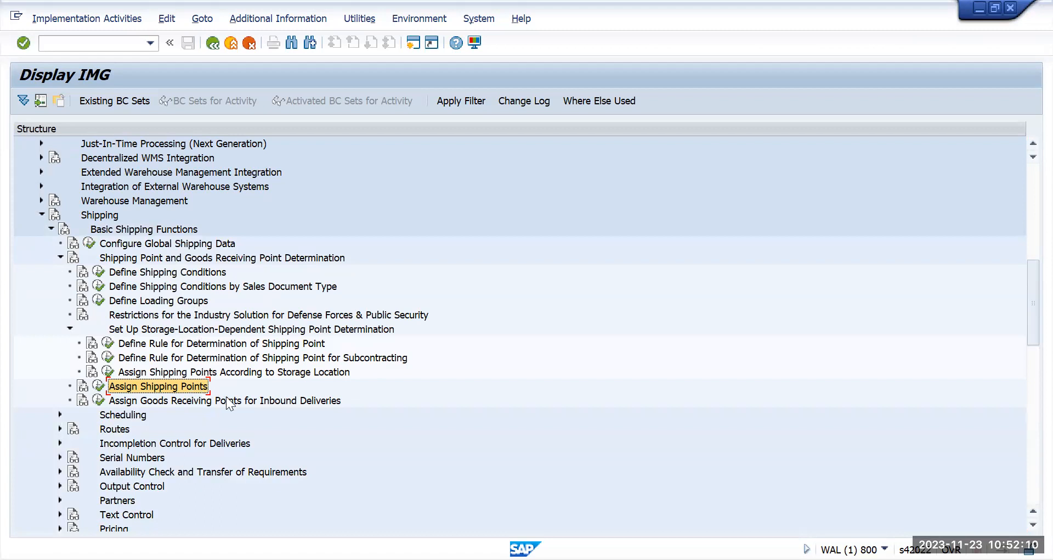
{"action": "key", "text": "alt+Tab"}
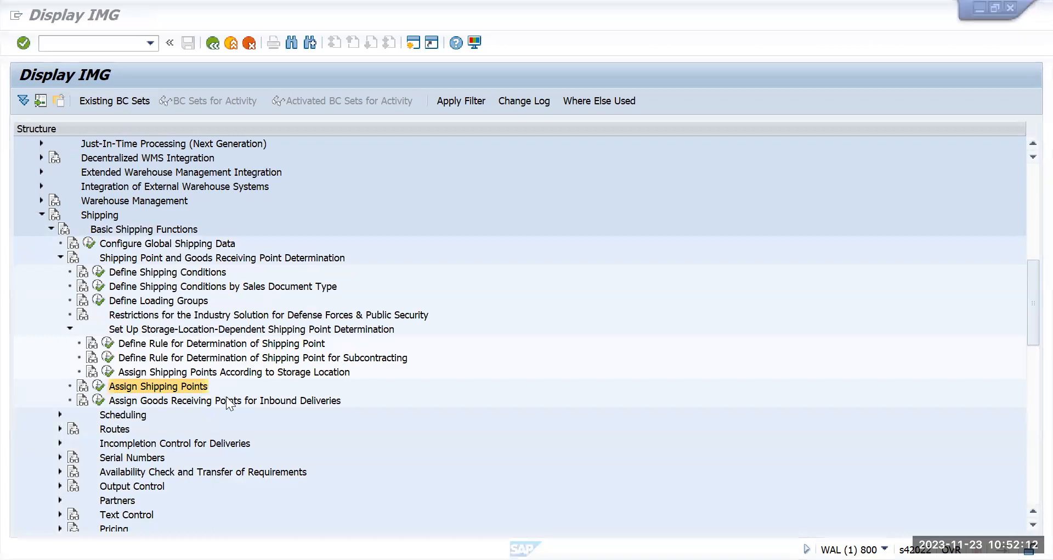
{"action": "left_click", "coordinate": [98, 385]}
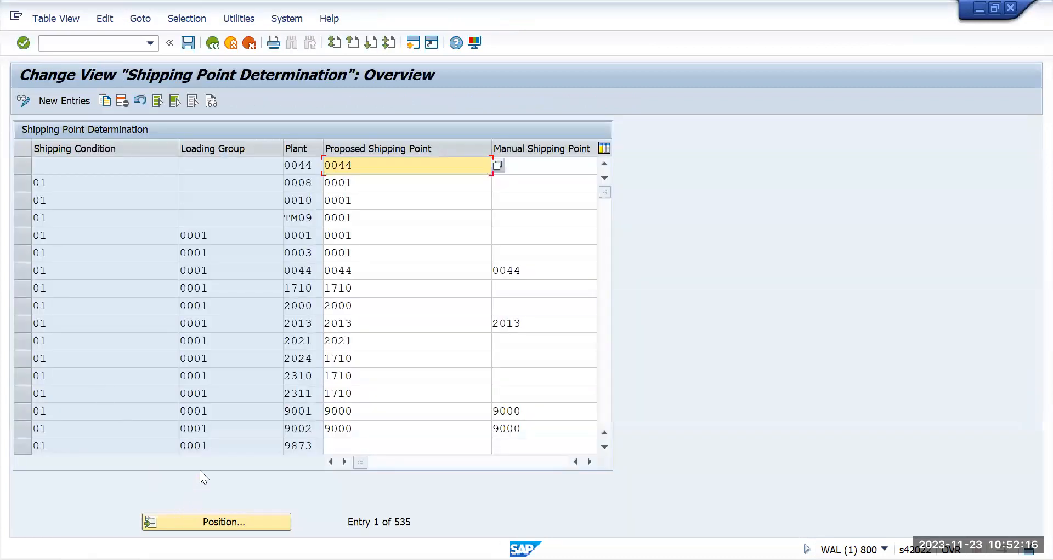
Step: Position the shipping point determination table by plant TMUN, leaving shipping condition and loading group blank
{"action": "key", "text": "alt+Tab"}
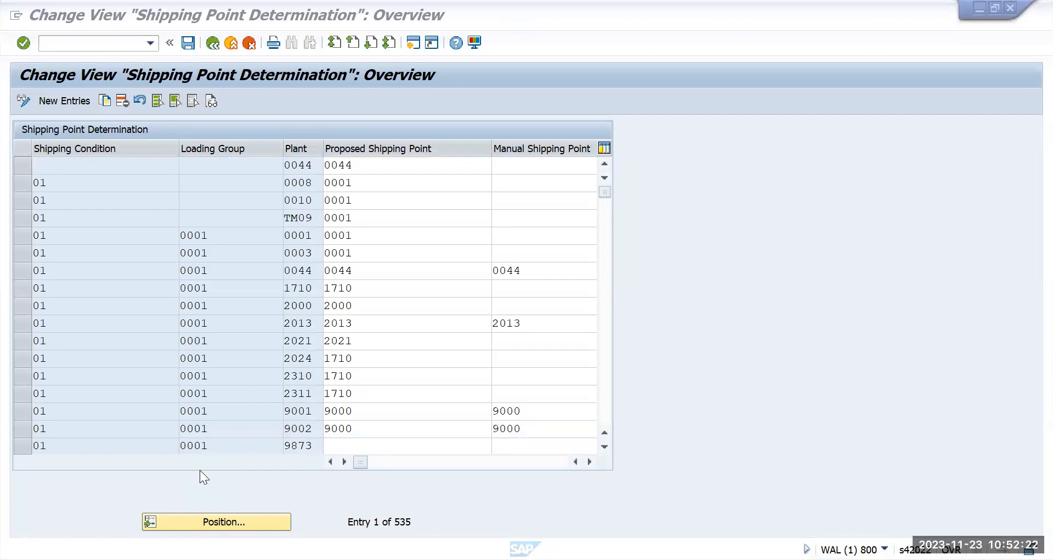
{"action": "left_click", "coordinate": [235, 522]}
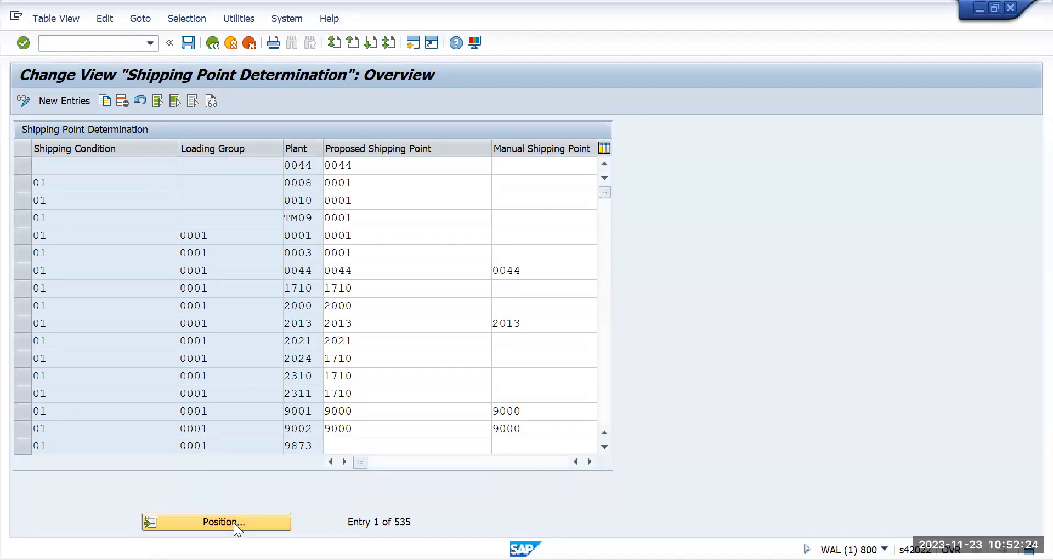
{"action": "key", "text": "Tab"}
{"action": "key", "text": "Tab"}
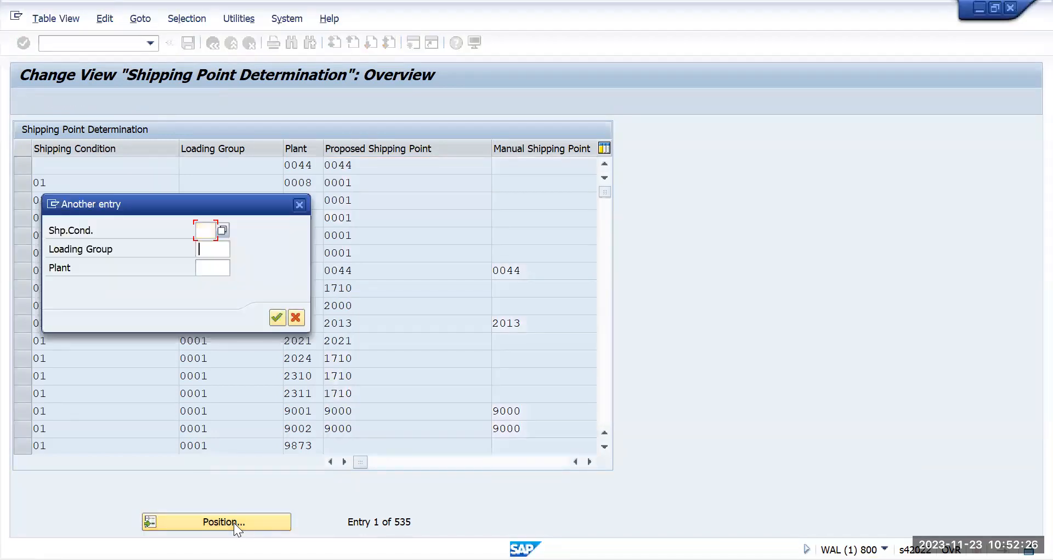
{"action": "type", "text": "tm"}
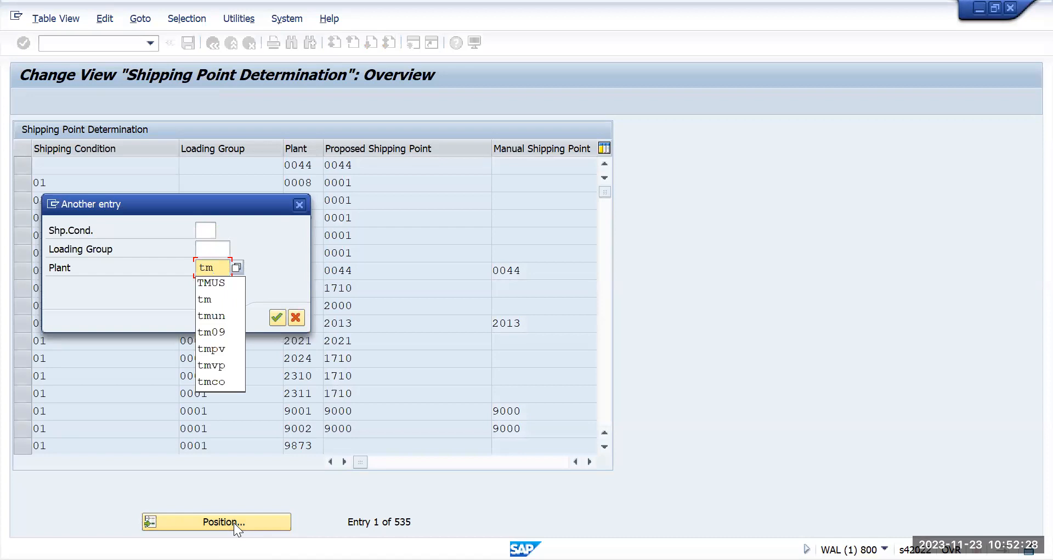
{"action": "type", "text": "09"}
{"action": "key", "text": "Return"}
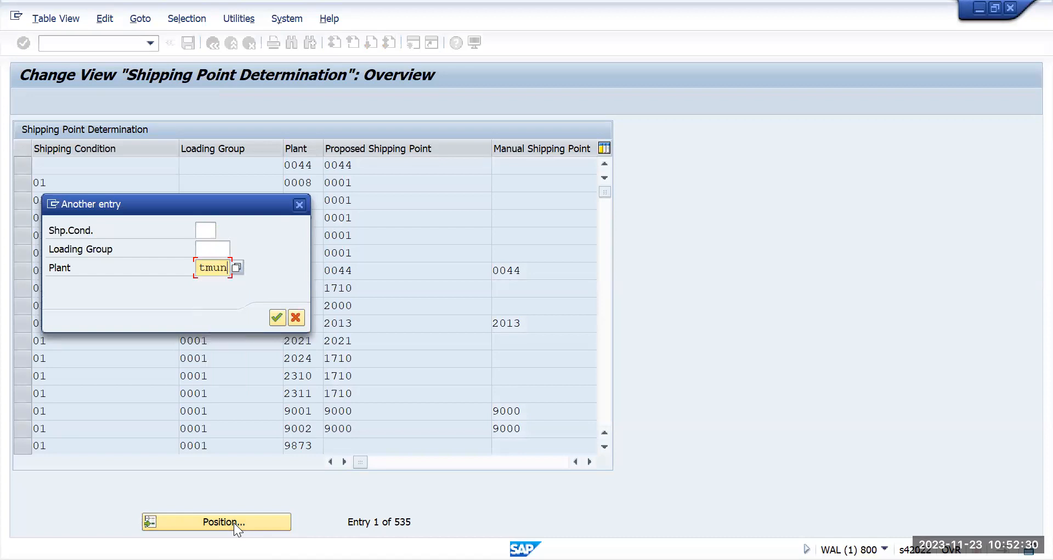
{"action": "key", "text": "Return"}
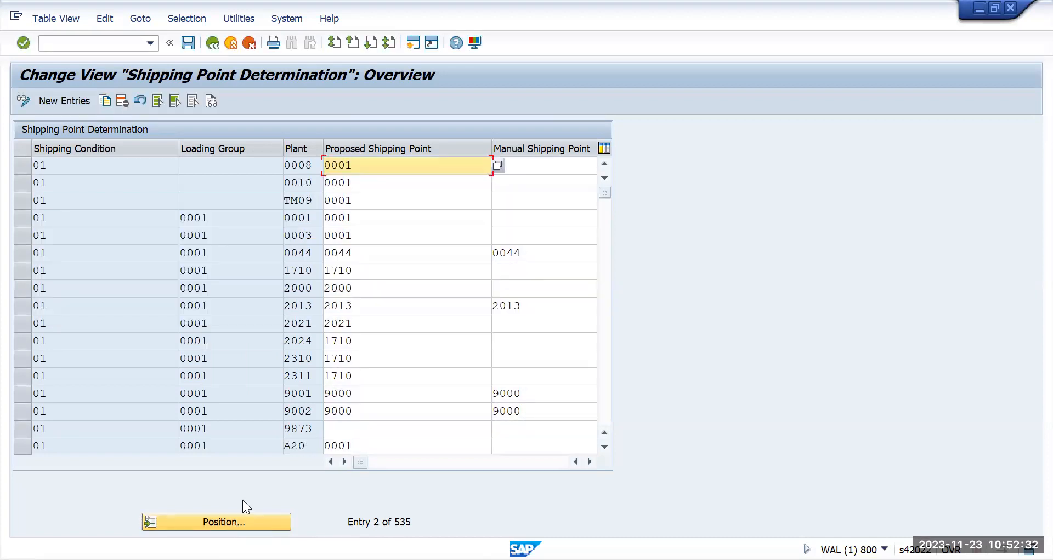
Step: Look through the entries for shipping conditions CC and RE to examine the shipping points proposed for plants TMUN and TMUS
{"action": "left_click_drag", "start_coordinate": [602, 189], "coordinate": [601, 354]}
{"action": "scroll", "coordinate": [496, 337], "scroll_direction": "down", "scroll_amount": 10}
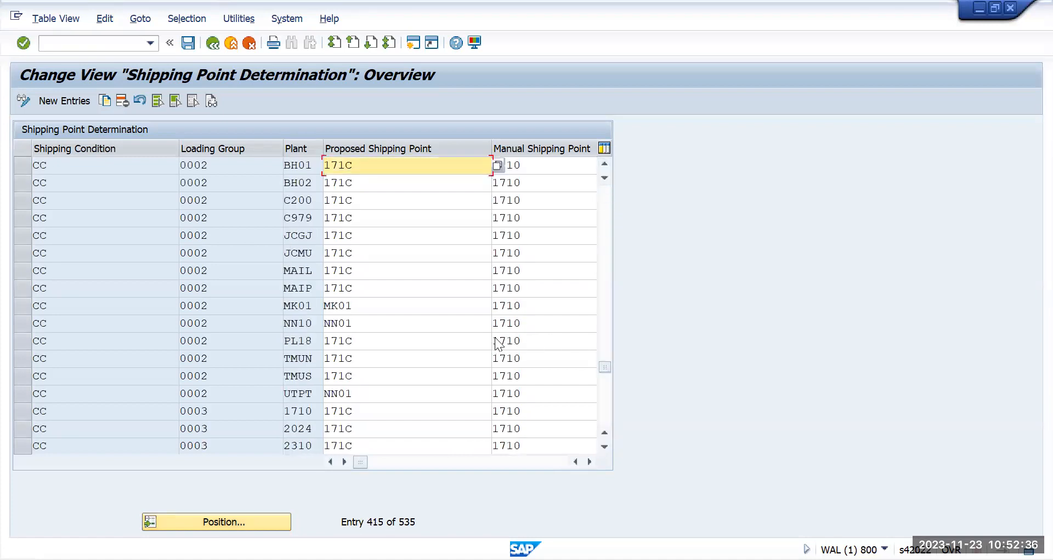
{"action": "scroll", "coordinate": [498, 335], "scroll_direction": "down", "scroll_amount": 9}
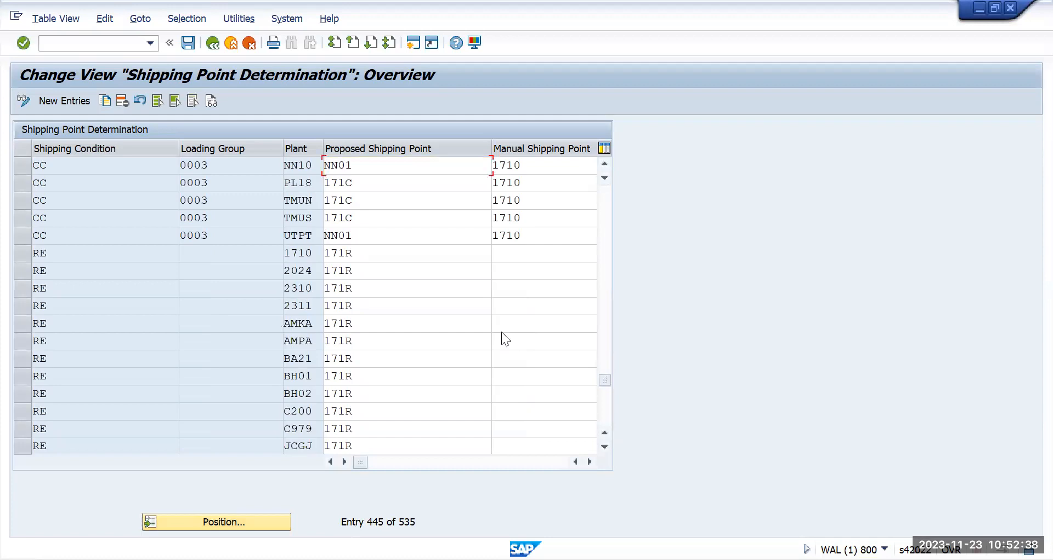
{"action": "scroll", "coordinate": [501, 332], "scroll_direction": "down", "scroll_amount": 3}
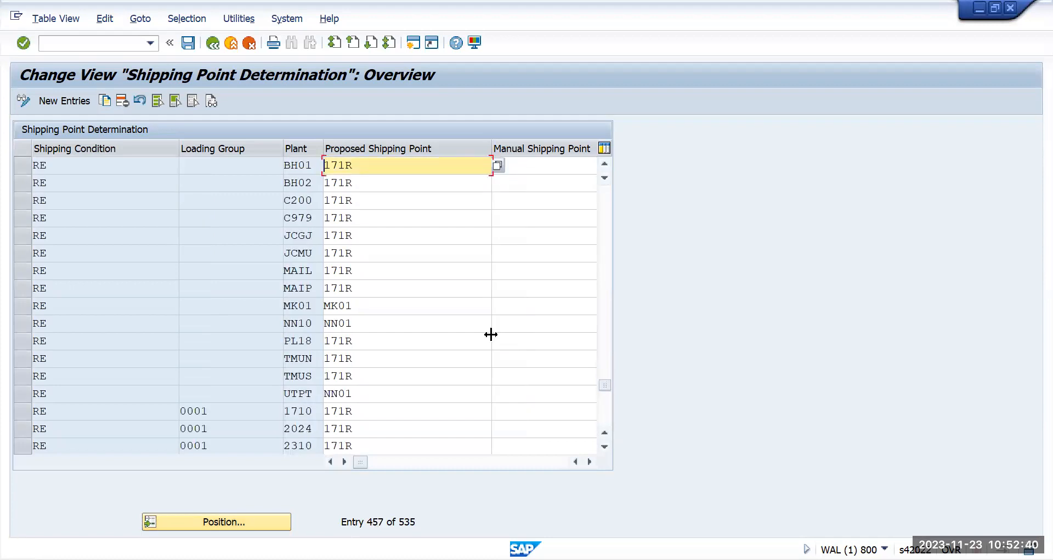
{"action": "scroll", "coordinate": [492, 335], "scroll_direction": "up", "scroll_amount": 3}
{"action": "scroll", "coordinate": [496, 340], "scroll_direction": "up", "scroll_amount": 6}
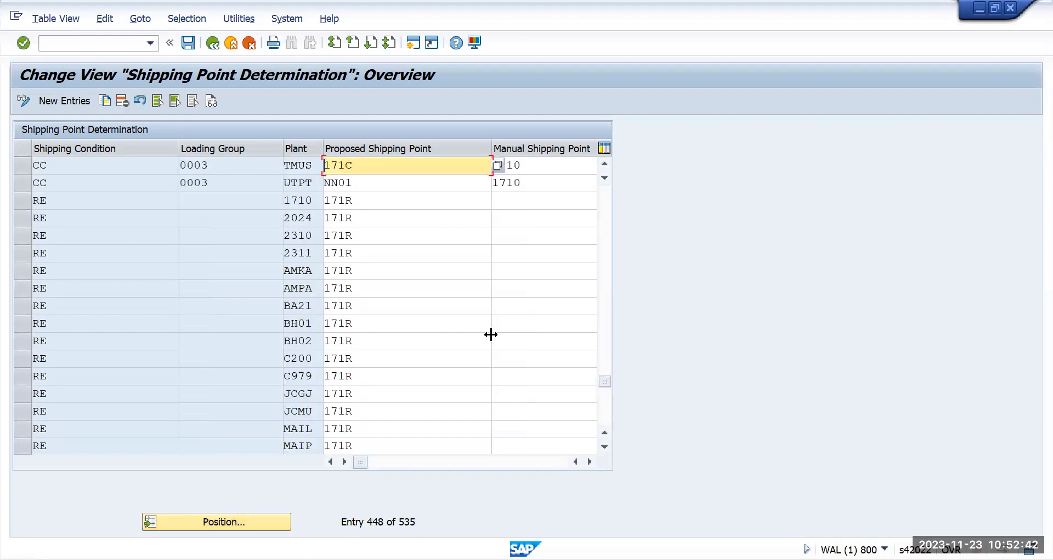
{"action": "scroll", "coordinate": [495, 340], "scroll_direction": "down", "scroll_amount": 3}
{"action": "scroll", "coordinate": [491, 336], "scroll_direction": "down", "scroll_amount": 5}
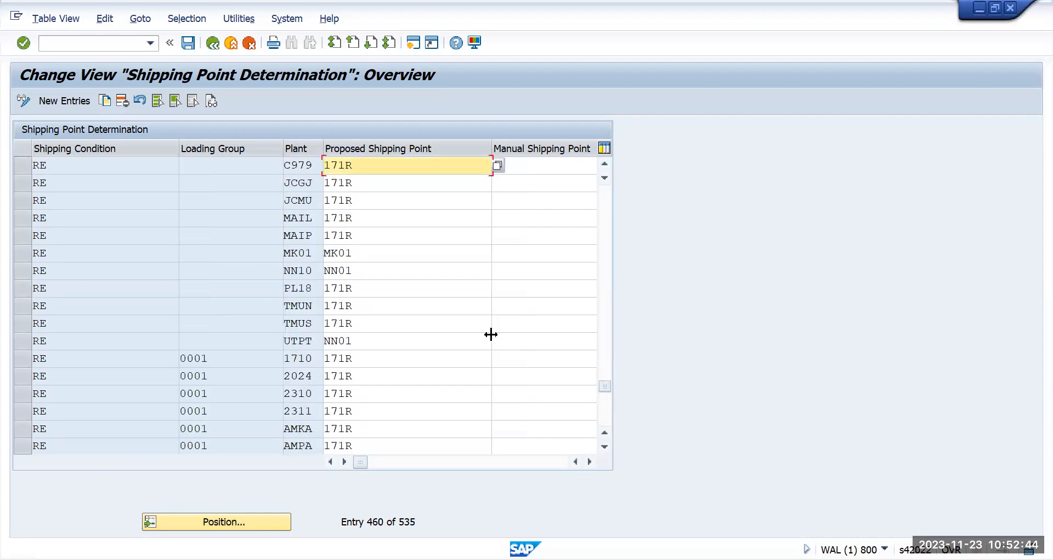
{"action": "scroll", "coordinate": [491, 334], "scroll_direction": "down", "scroll_amount": 8}
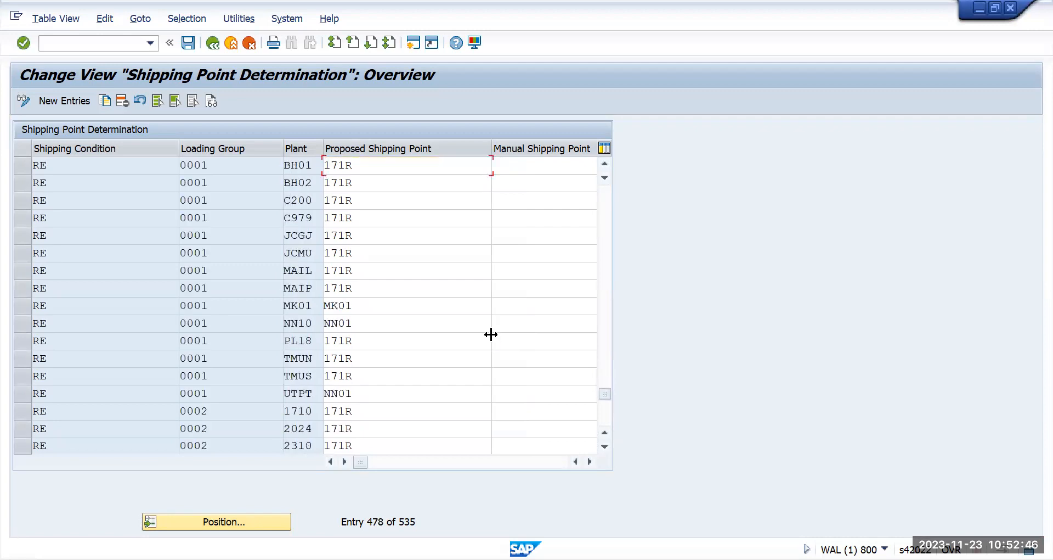
{"action": "scroll", "coordinate": [491, 335], "scroll_direction": "down", "scroll_amount": 3}
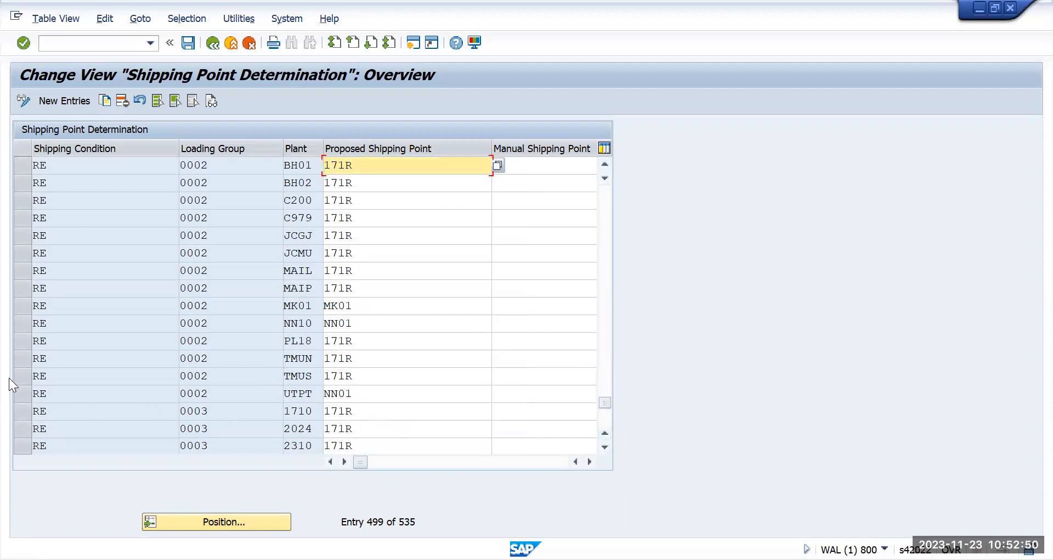
Step: Mark the RE entries with loading group 0002 for plants TMUN and TMUS, and check the same plants under loading group 0003
{"action": "left_click", "coordinate": [22, 359]}
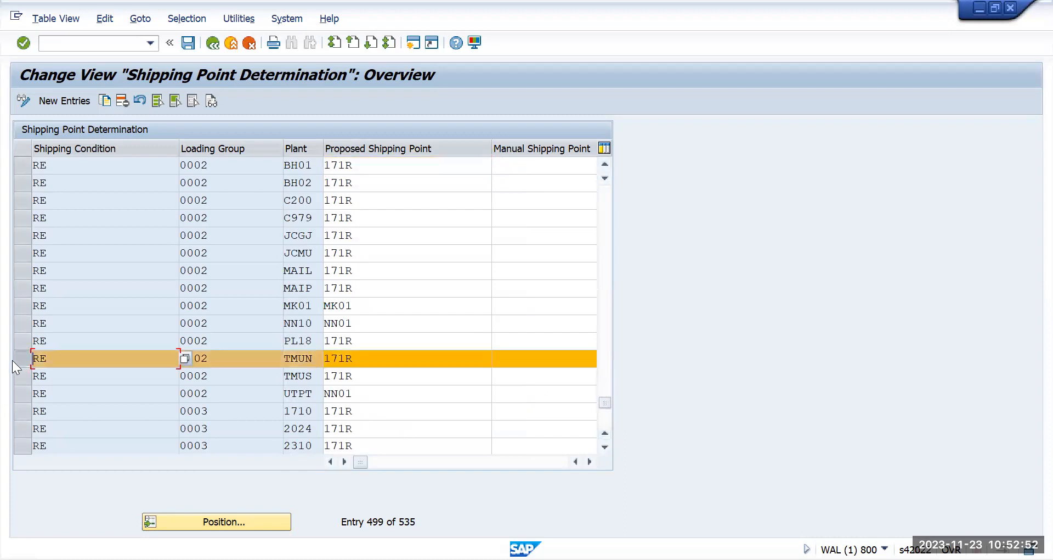
{"action": "left_click", "coordinate": [20, 377]}
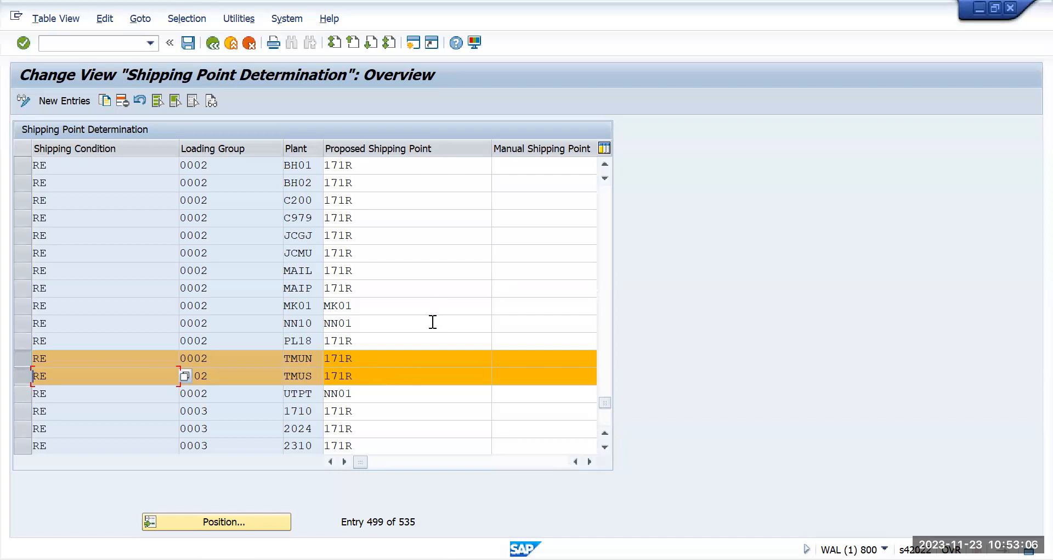
{"action": "scroll", "coordinate": [439, 347], "scroll_direction": "down", "scroll_amount": 3}
{"action": "scroll", "coordinate": [441, 345], "scroll_direction": "down", "scroll_amount": 3}
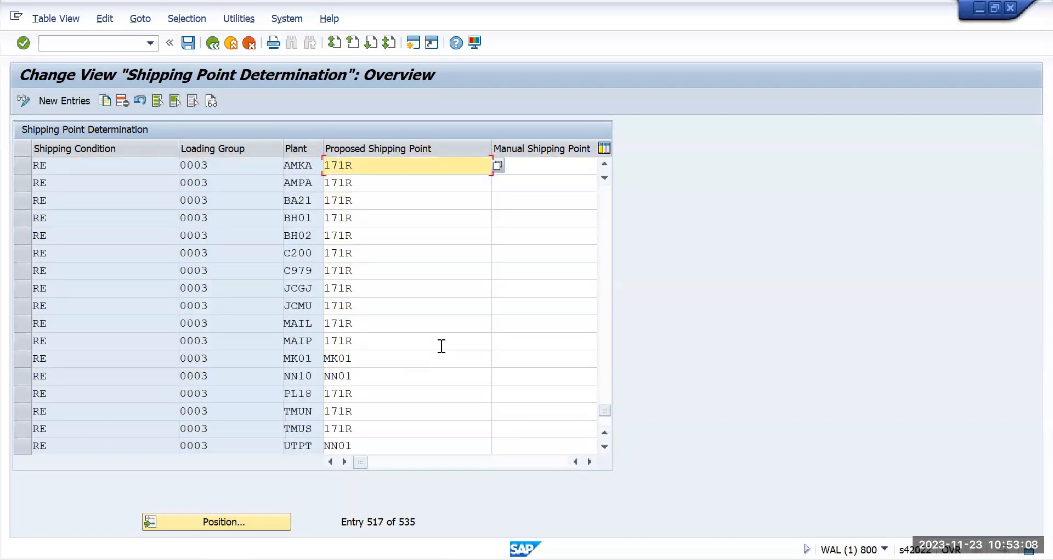
{"action": "key", "text": "alt+Tab"}
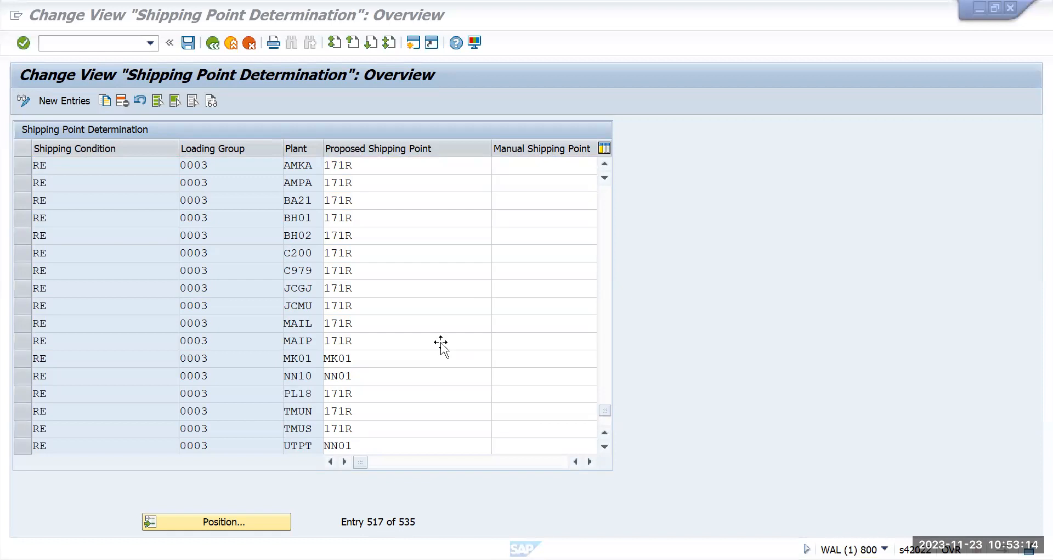
Step: Look up the meanings of the shipping condition codes in the list of possible values and close the list
{"action": "left_click", "coordinate": [175, 341]}
{"action": "left_click", "coordinate": [185, 341]}
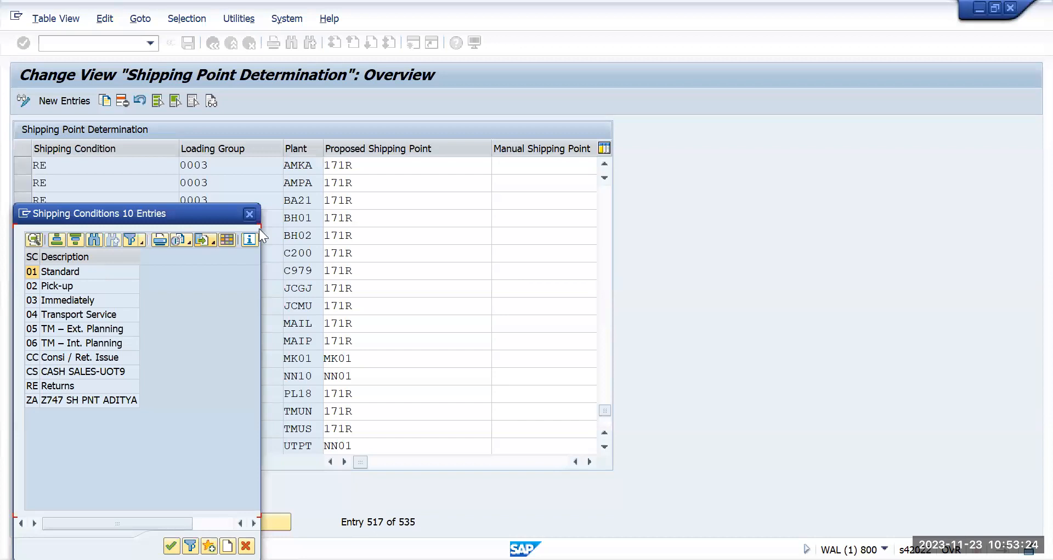
{"action": "left_click", "coordinate": [250, 214]}
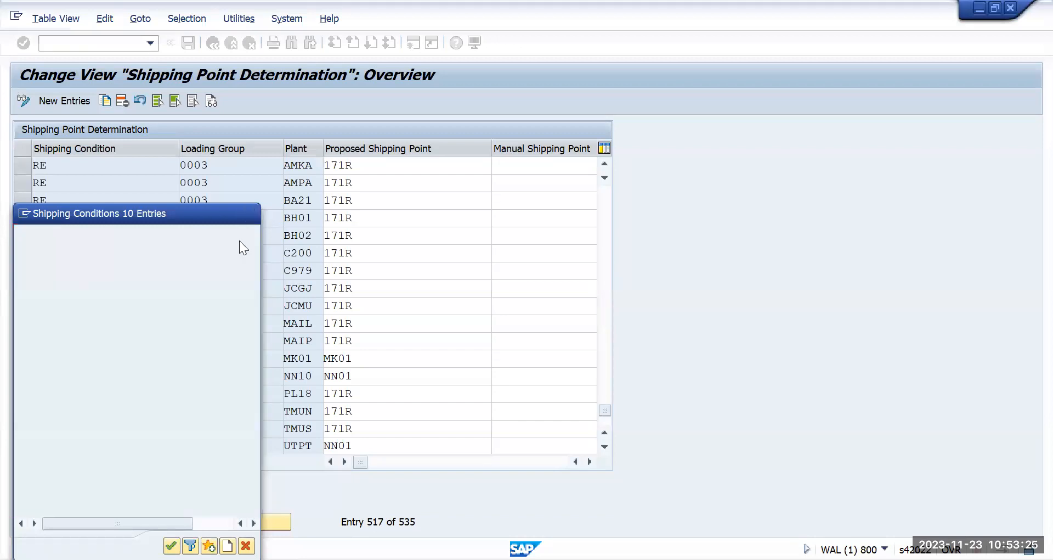
Step: Position the table at shipping condition 01 and find the loading group 0001 entries for plants TMUN and TMUS
{"action": "left_click", "coordinate": [244, 520]}
{"action": "type", "text": "01"}
{"action": "key", "text": "Return"}
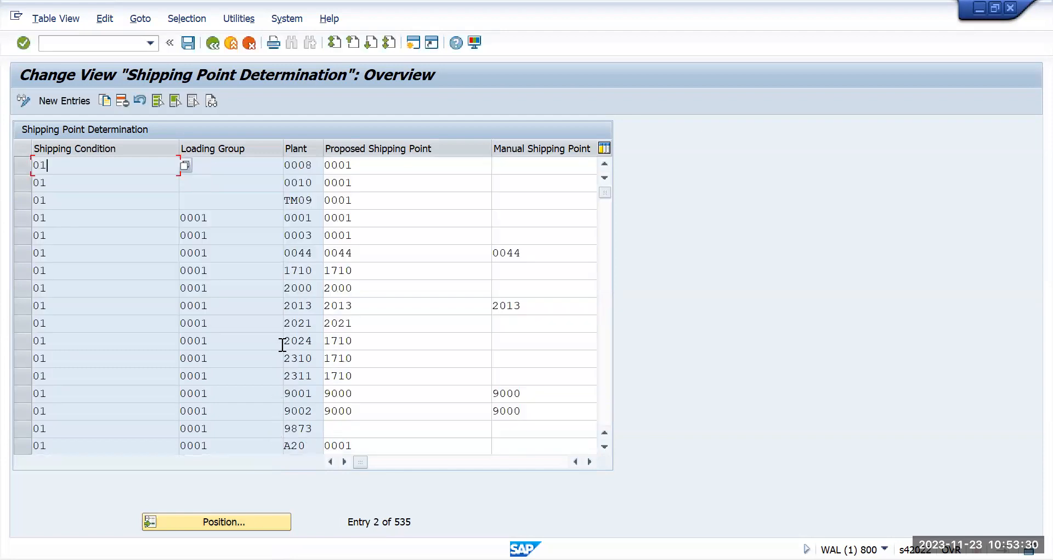
{"action": "scroll", "coordinate": [291, 324], "scroll_direction": "down", "scroll_amount": 2}
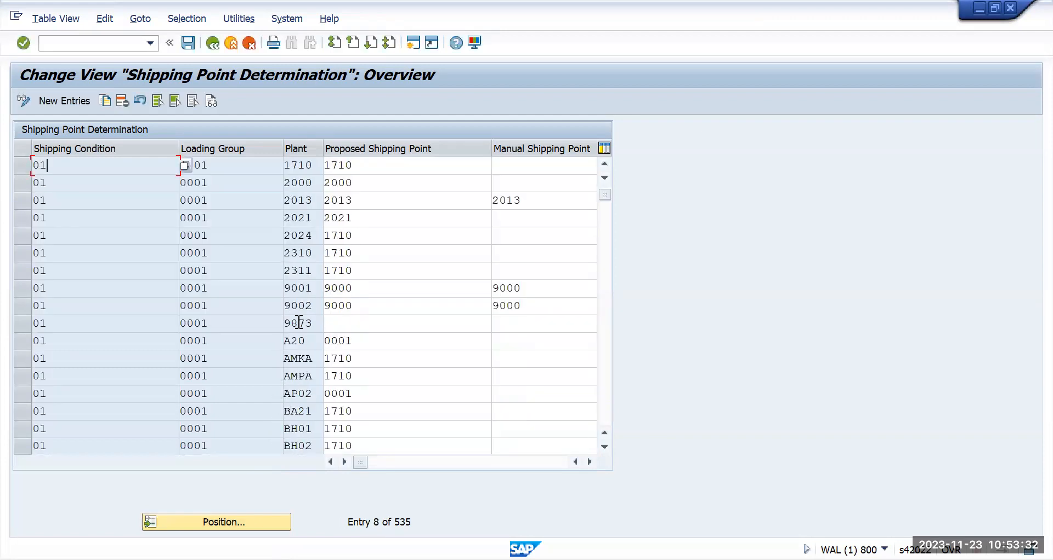
{"action": "scroll", "coordinate": [299, 323], "scroll_direction": "down", "scroll_amount": 5}
{"action": "scroll", "coordinate": [299, 324], "scroll_direction": "down", "scroll_amount": 6}
{"action": "scroll", "coordinate": [299, 324], "scroll_direction": "down", "scroll_amount": 6}
{"action": "scroll", "coordinate": [298, 324], "scroll_direction": "down", "scroll_amount": 6}
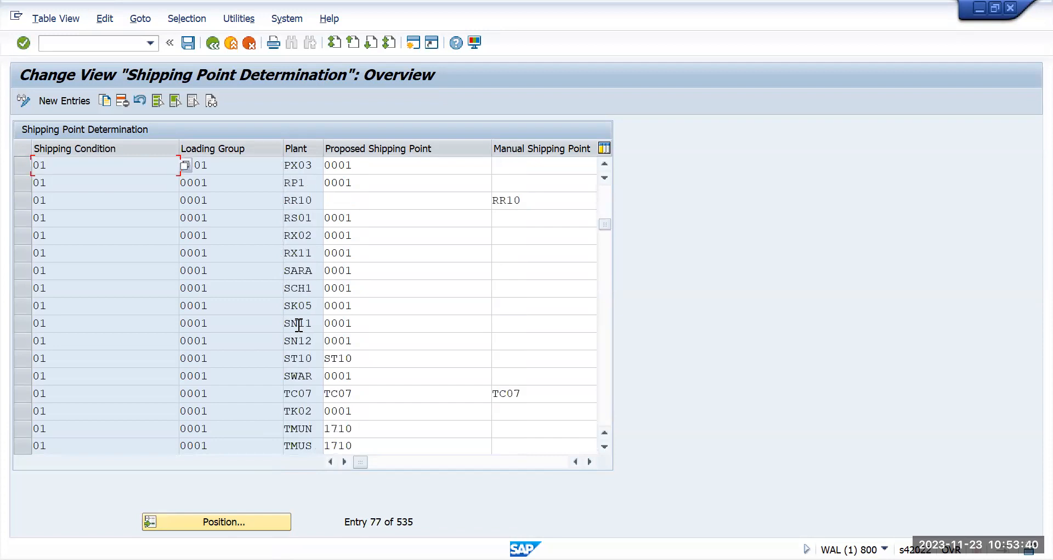
{"action": "scroll", "coordinate": [315, 362], "scroll_direction": "down", "scroll_amount": 1}
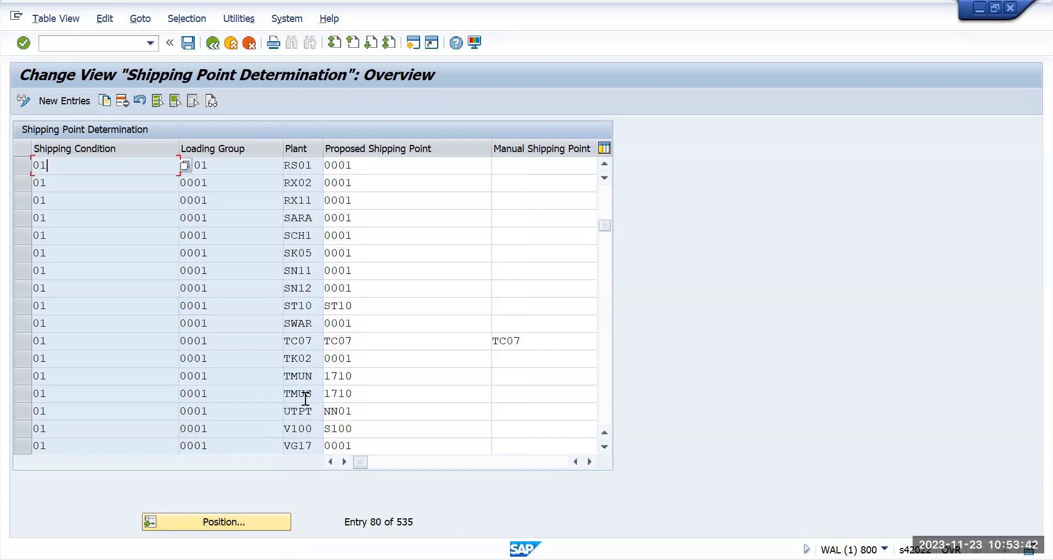
Step: Mark the shipping condition 01, loading group 0001 entries for plants TMUN and TMUS
{"action": "left_click", "coordinate": [28, 377]}
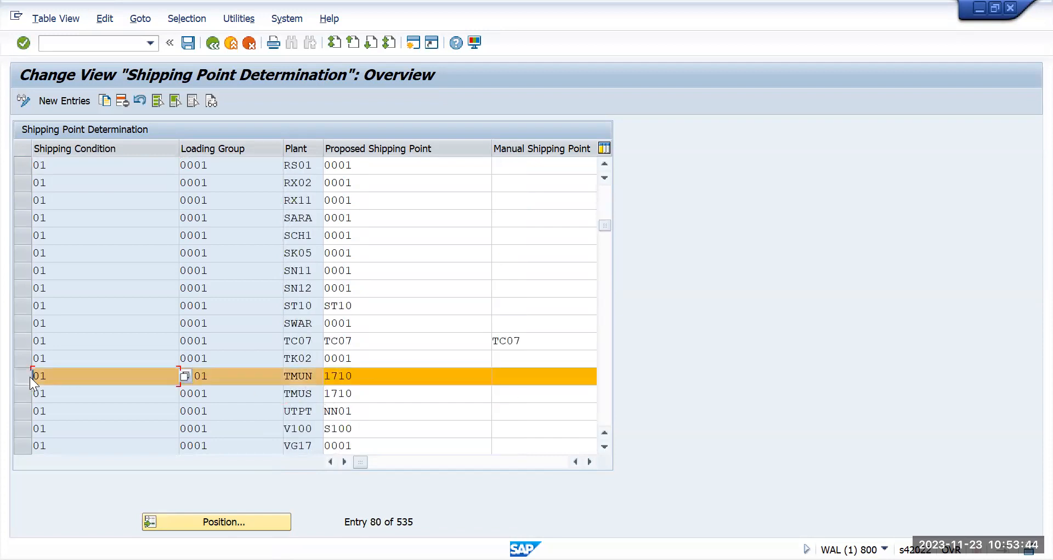
{"action": "left_click", "coordinate": [28, 393]}
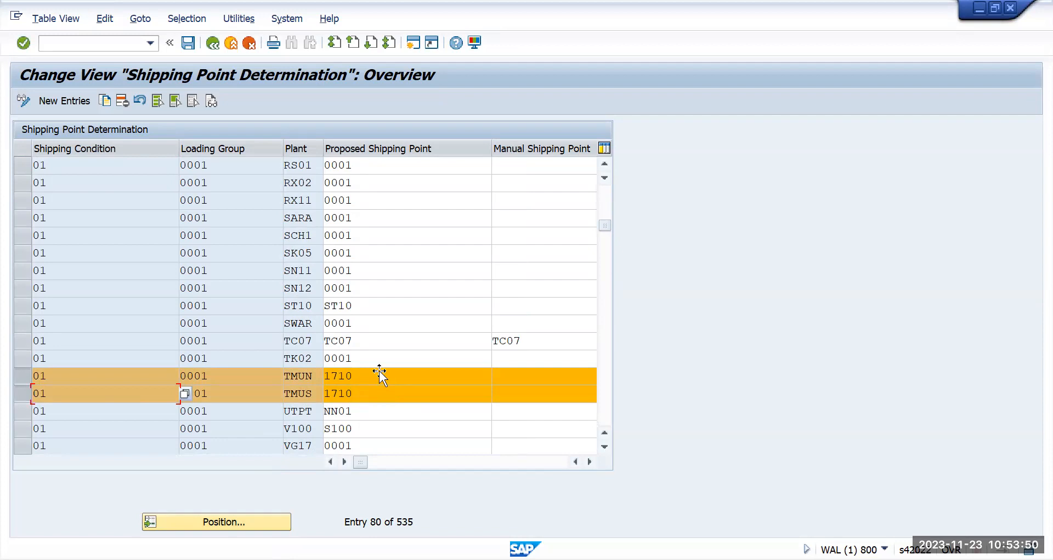
{"action": "key", "text": "alt+Tab"}
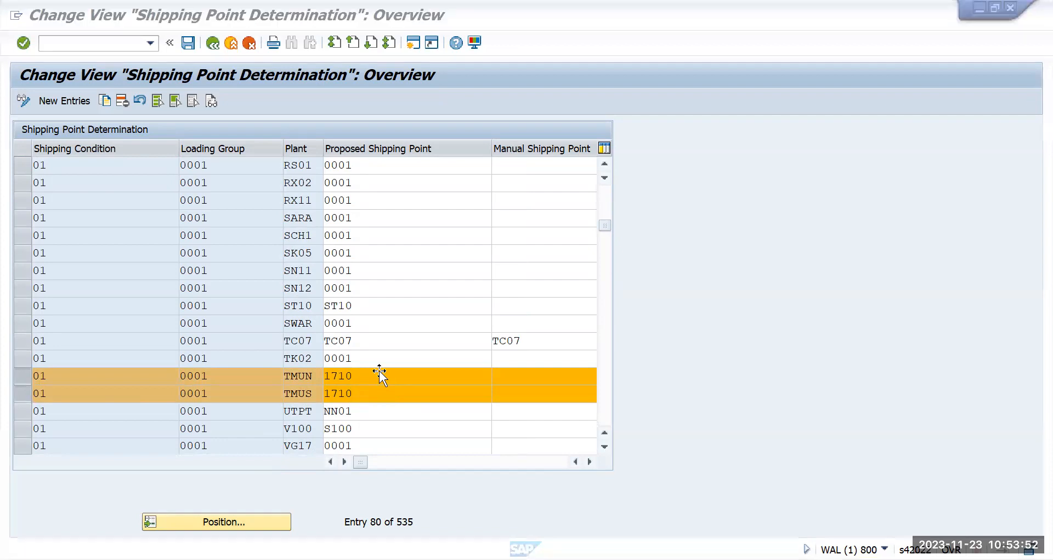
{"action": "key", "text": "alt+Tab"}
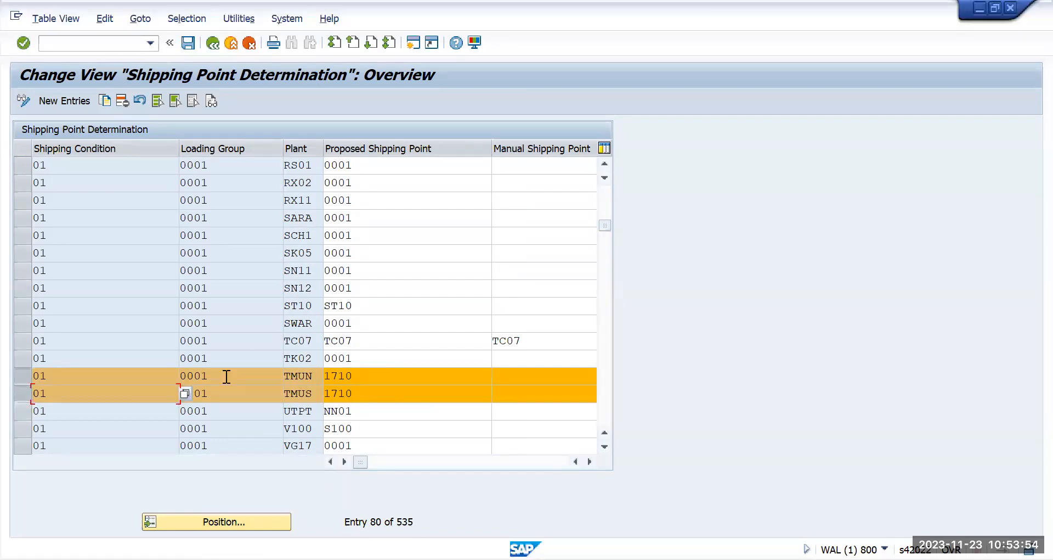
{"action": "key", "text": "alt+Tab"}
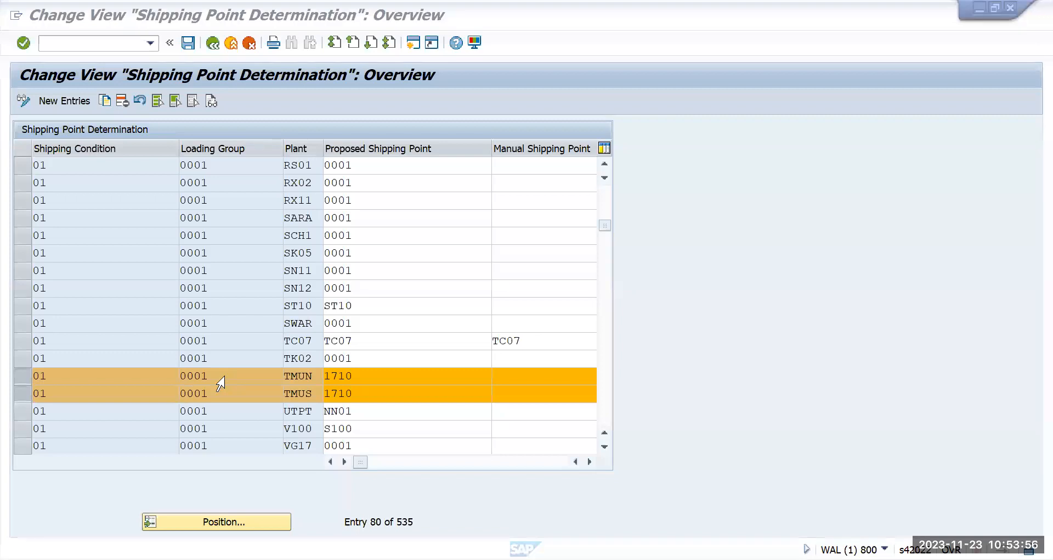
{"action": "key", "text": "alt+Tab"}
Step: Look up the meanings of the loading group and shipping condition codes in their lists of possible values, closing each list
{"action": "left_click", "coordinate": [215, 373]}
{"action": "left_click", "coordinate": [286, 375]}
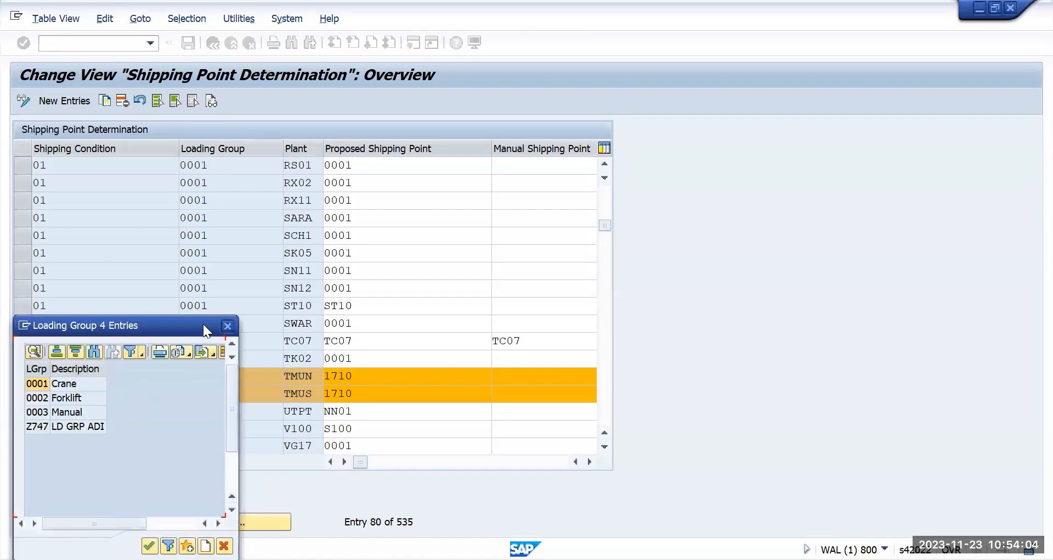
{"action": "left_click_drag", "start_coordinate": [222, 328], "coordinate": [359, 276]}
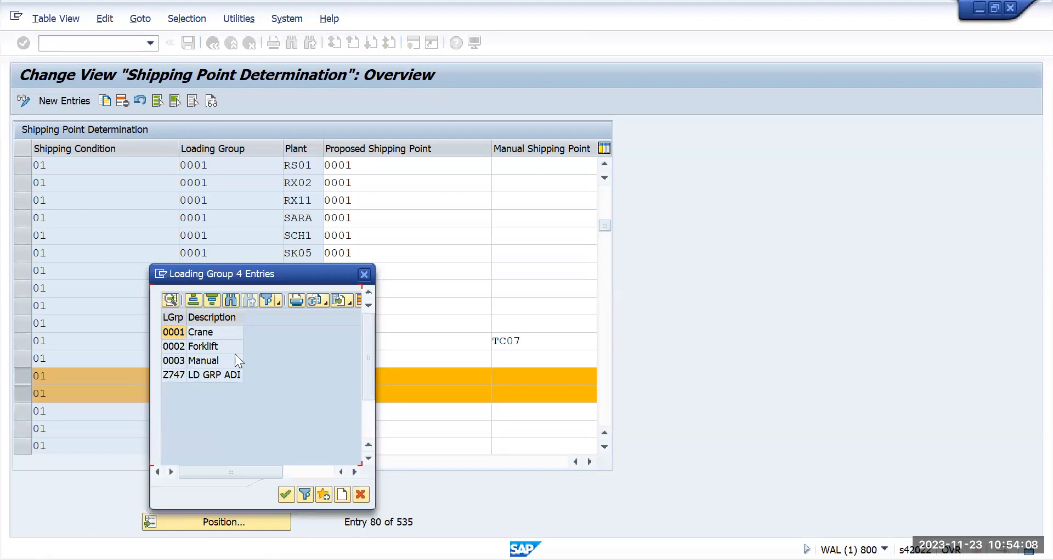
{"action": "left_click", "coordinate": [219, 332]}
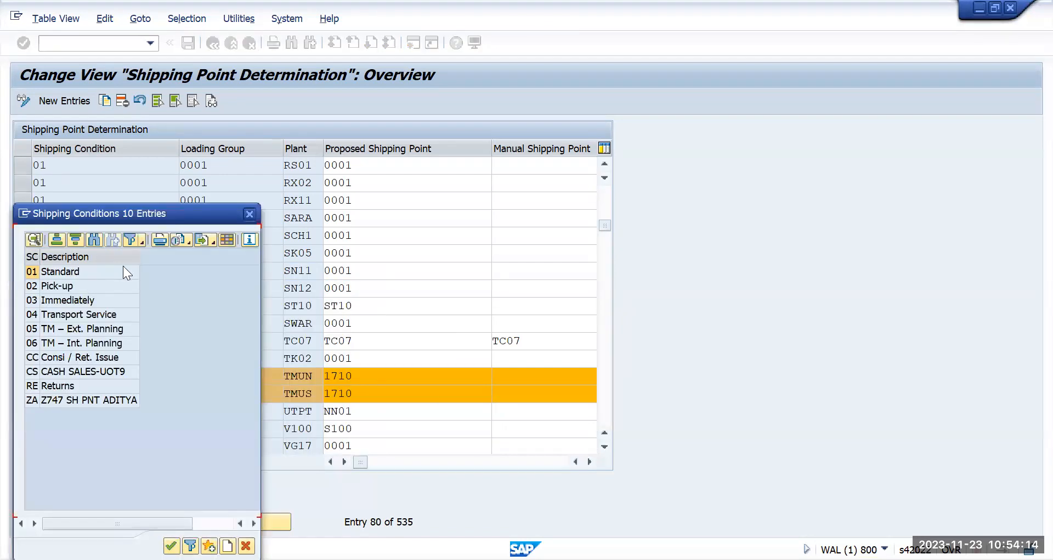
{"action": "left_click", "coordinate": [245, 214]}
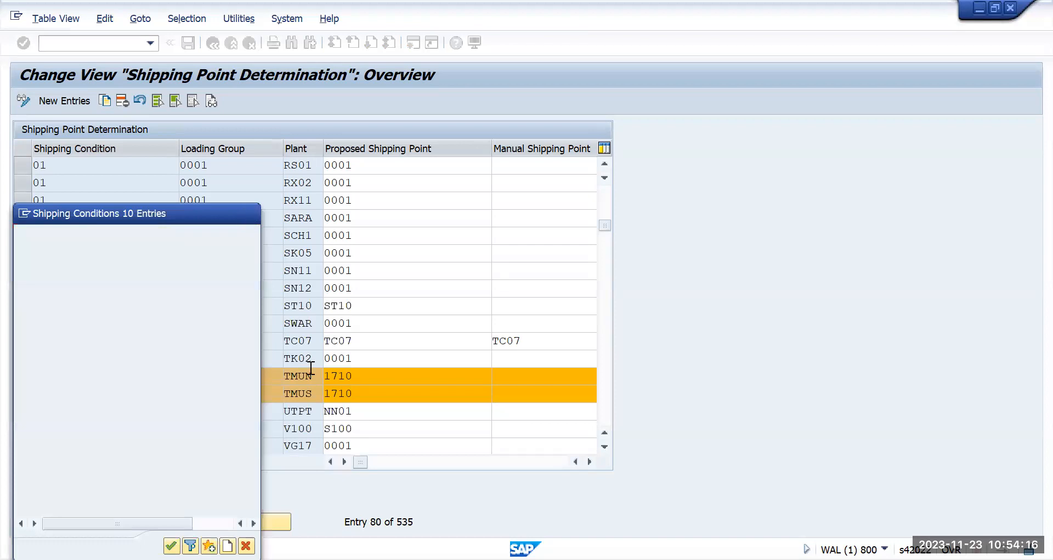
Step: Set the proposed shipping point of the marked plant TMUN entry to TMUS, chosen from the possible values
{"action": "left_click", "coordinate": [363, 387]}
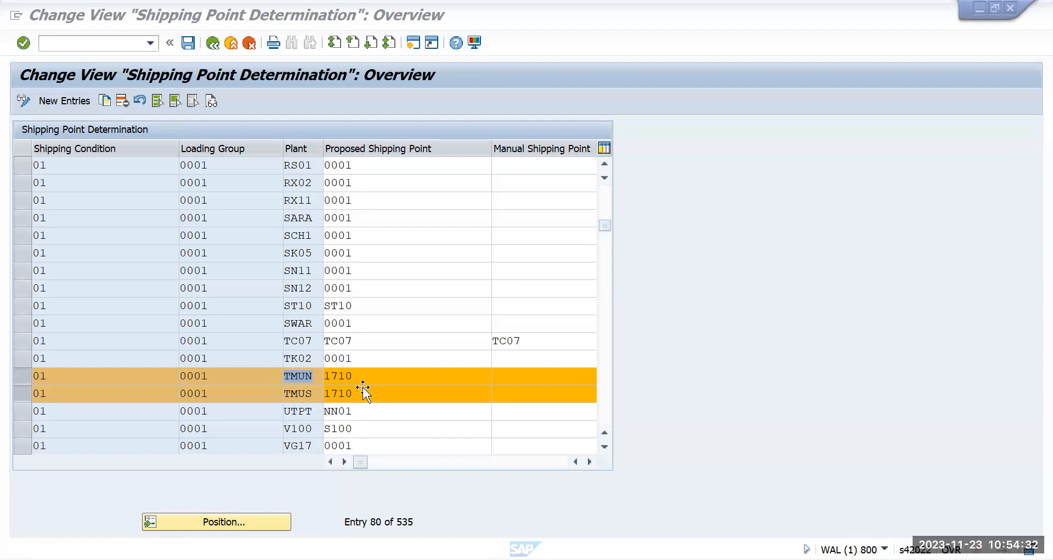
{"action": "left_click", "coordinate": [360, 380]}
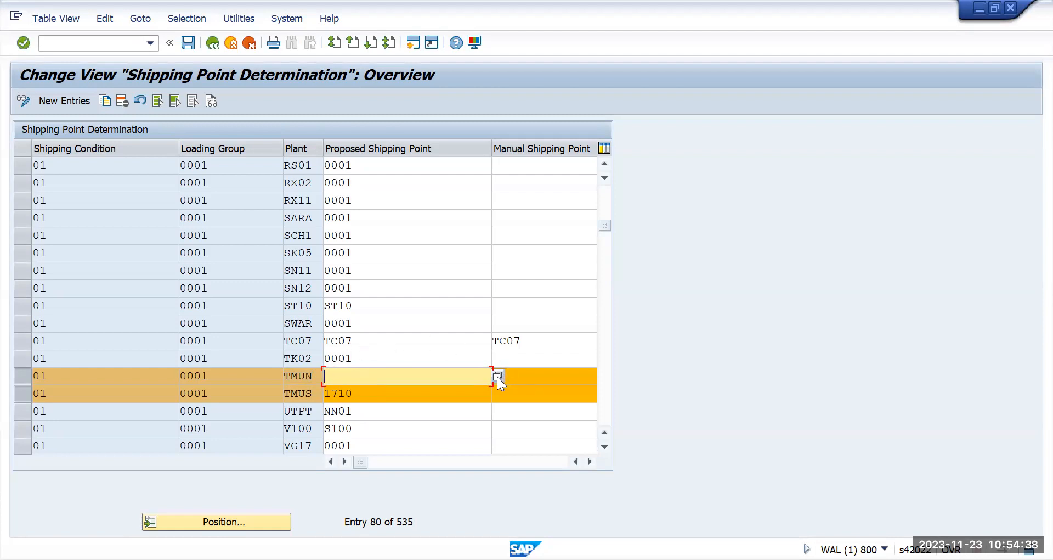
{"action": "key", "text": "Return"}
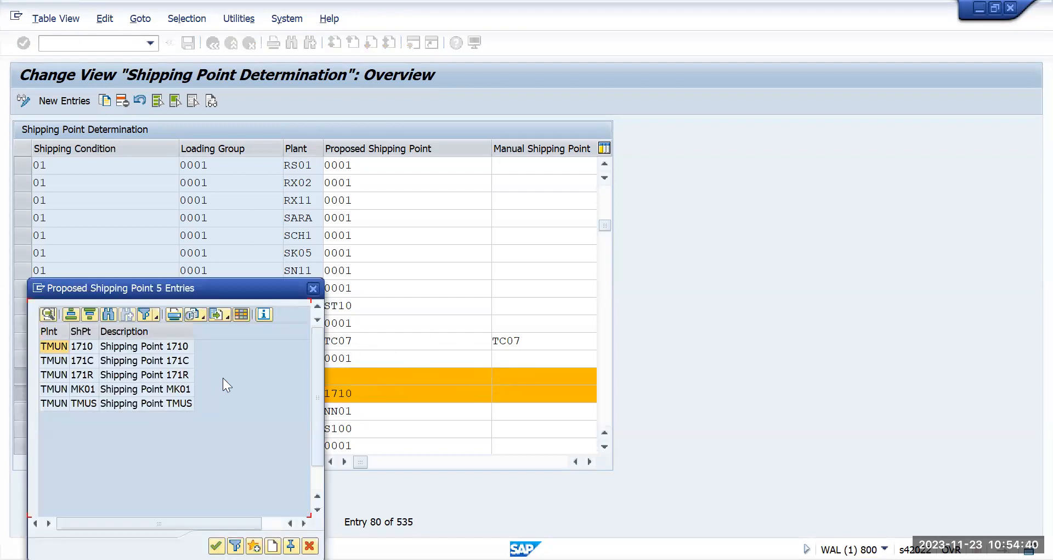
{"action": "left_click", "coordinate": [99, 402]}
{"action": "left_click", "coordinate": [99, 403]}
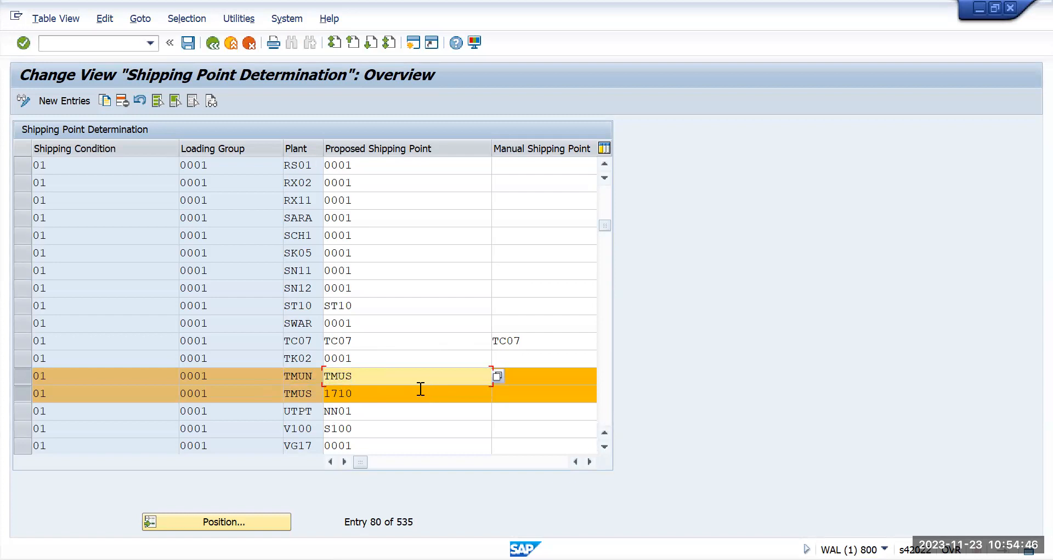
Step: Unmark the plant TMUS entry and check the proposed shipping point of the plant TMUN entry
{"action": "left_click", "coordinate": [19, 393]}
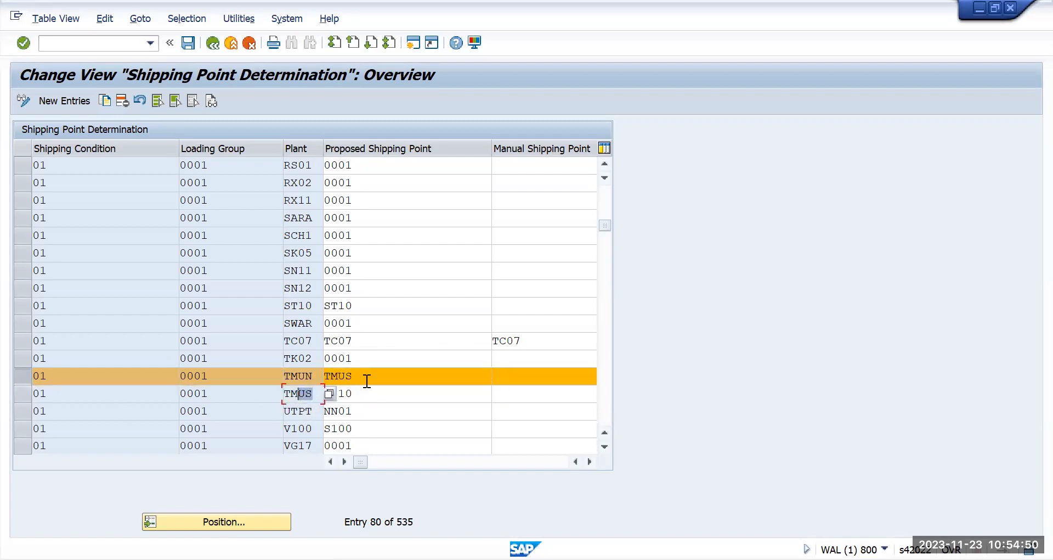
{"action": "left_click_drag", "start_coordinate": [367, 378], "coordinate": [315, 377]}
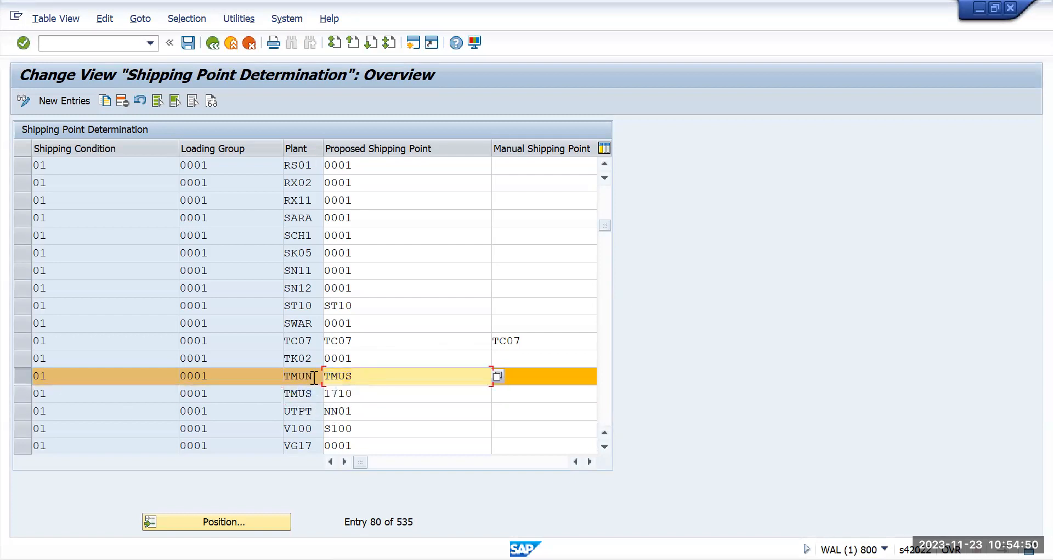
{"action": "left_click_drag", "start_coordinate": [395, 379], "coordinate": [321, 378]}
{"action": "left_click", "coordinate": [426, 378]}
{"action": "key", "text": "alt+Tab"}
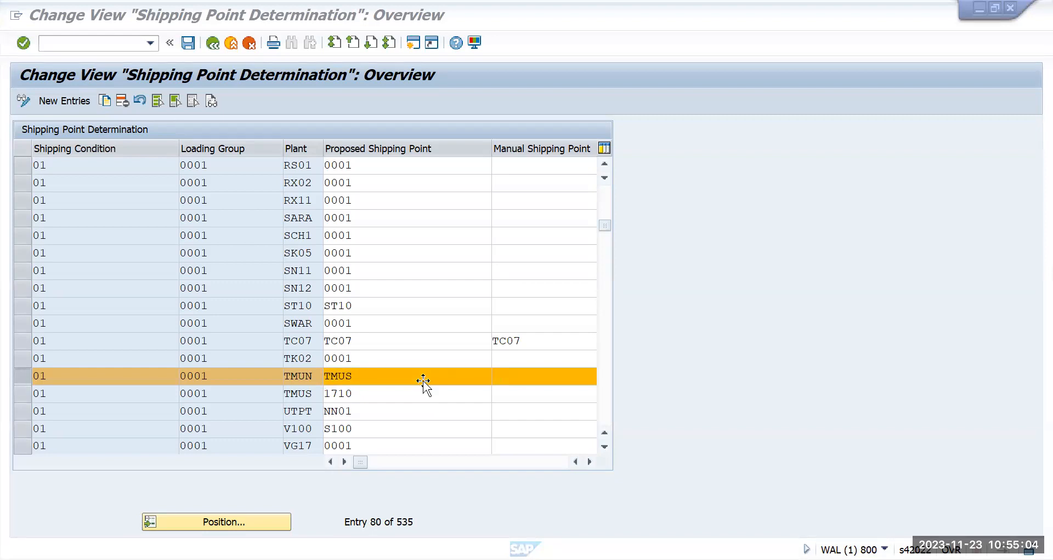
Step: Assign TMUS as the first and third manual shipping points of the plant TMUN entry
{"action": "left_click", "coordinate": [376, 387]}
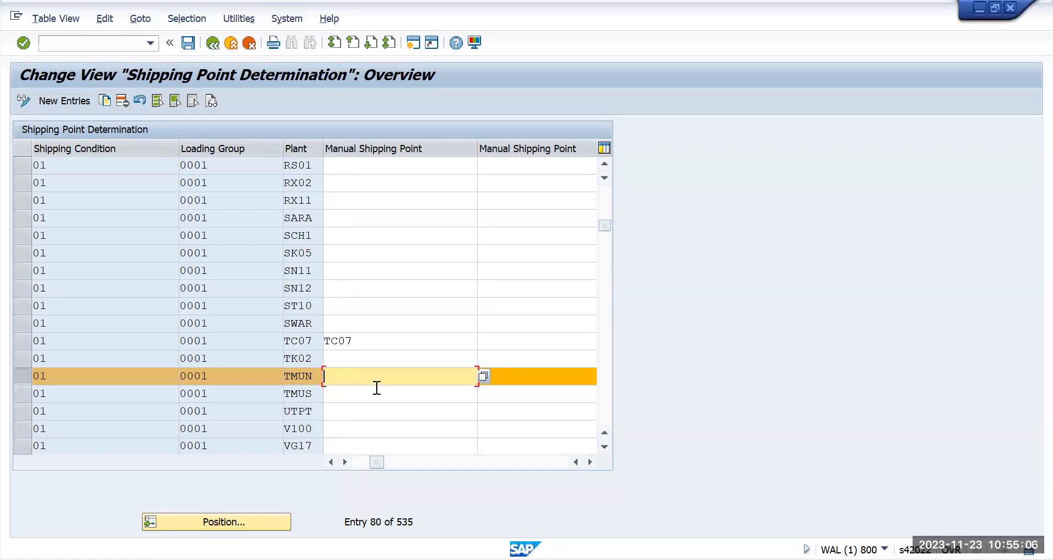
{"action": "left_click", "coordinate": [482, 378]}
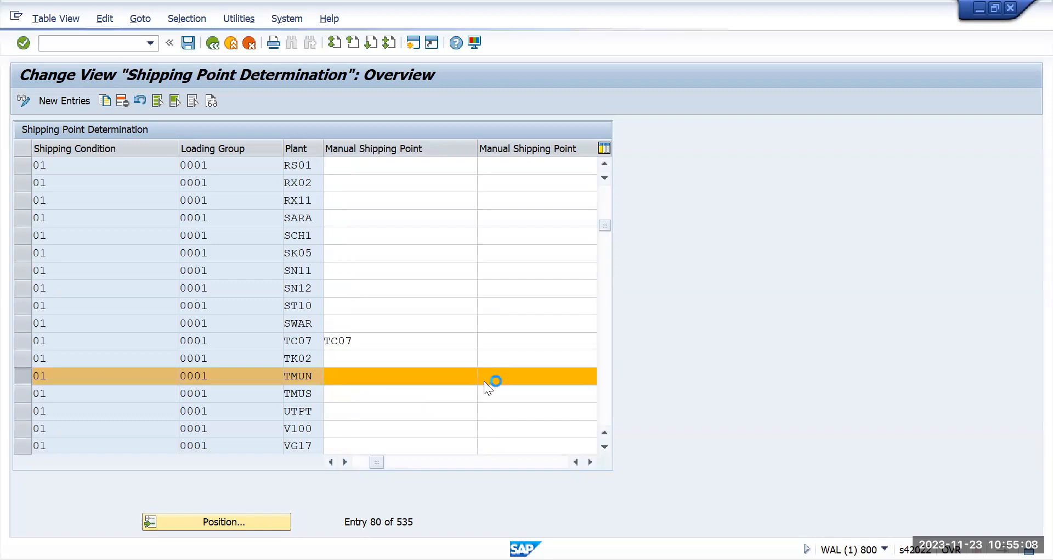
{"action": "left_click", "coordinate": [430, 381]}
{"action": "key", "text": "F4"}
{"action": "double_click", "coordinate": [126, 409]}
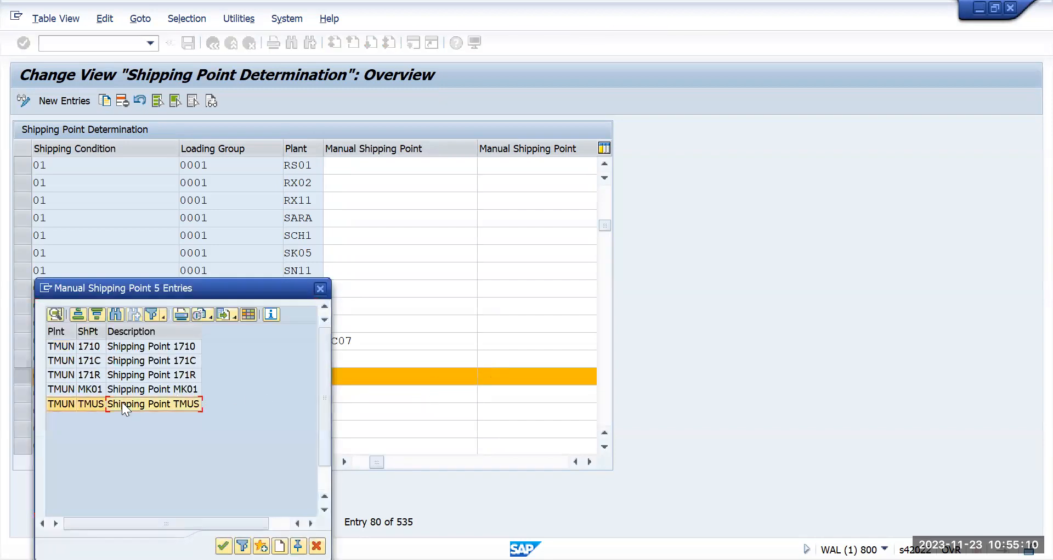
{"action": "left_click", "coordinate": [508, 379]}
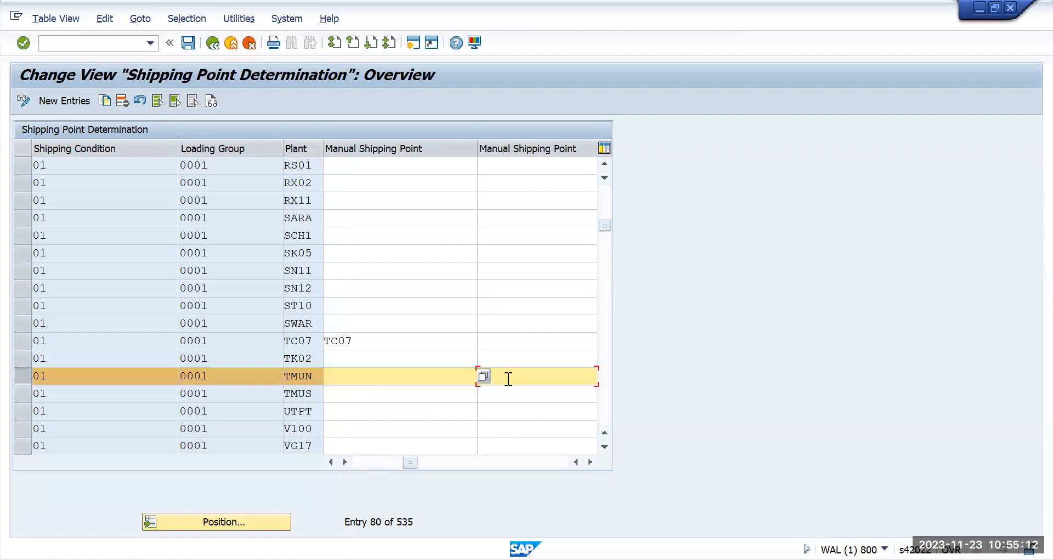
{"action": "left_click", "coordinate": [484, 376]}
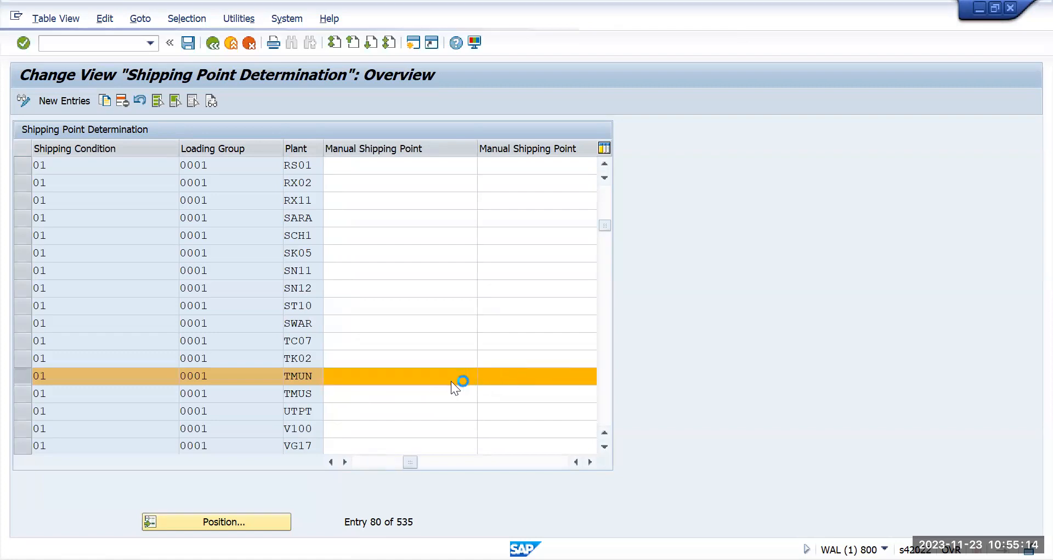
{"action": "double_click", "coordinate": [113, 402]}
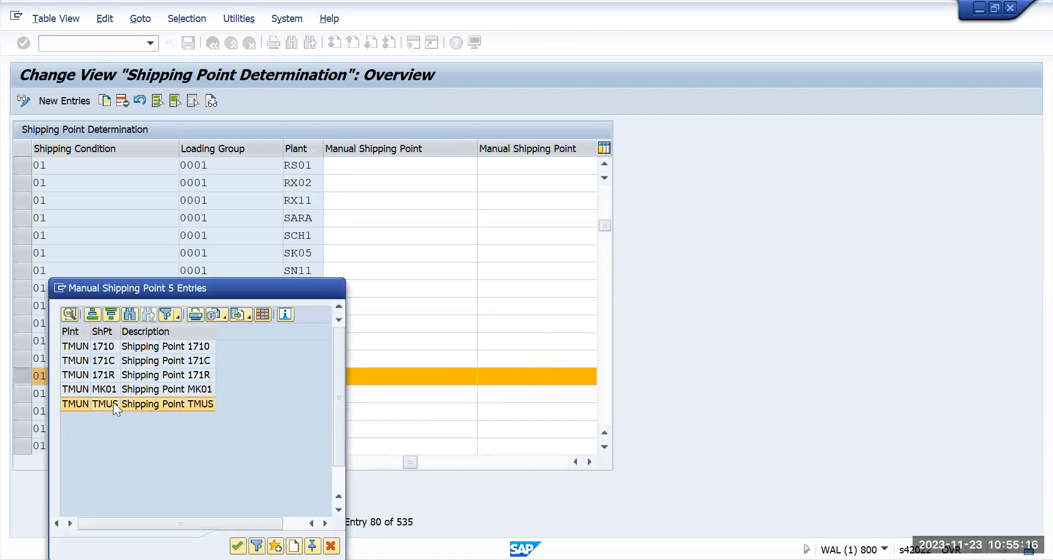
{"action": "key", "text": "Tab"}
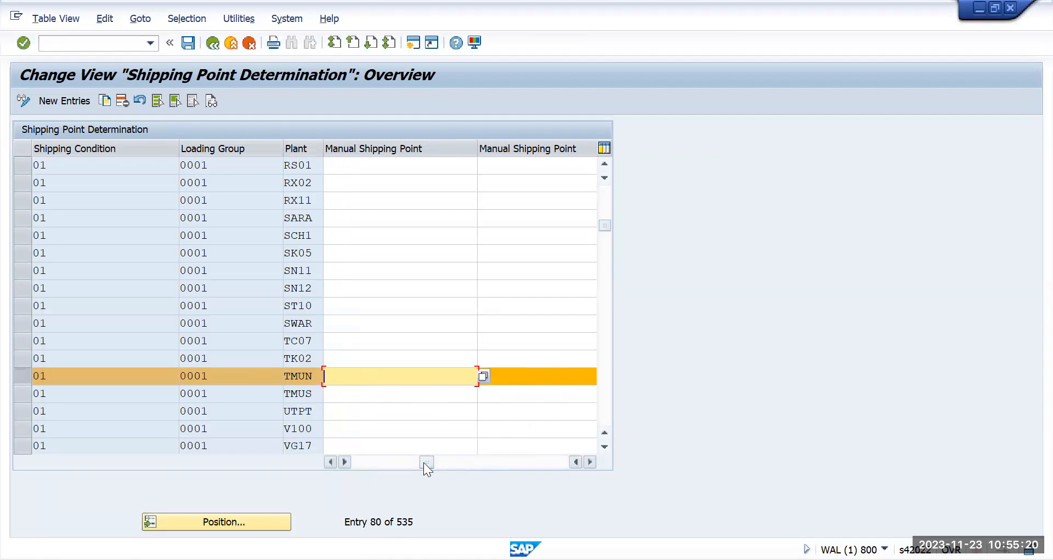
Step: Save the changes under customizing request WALK902687 and check the shipping points of the plant TMUN entry
{"action": "left_click_drag", "start_coordinate": [426, 462], "coordinate": [301, 464]}
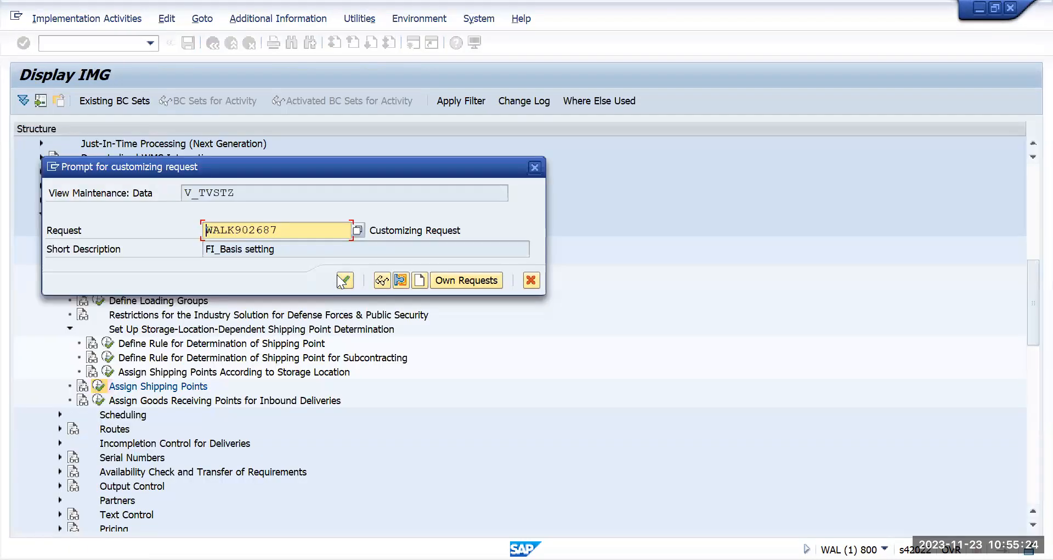
{"action": "left_click", "coordinate": [338, 279]}
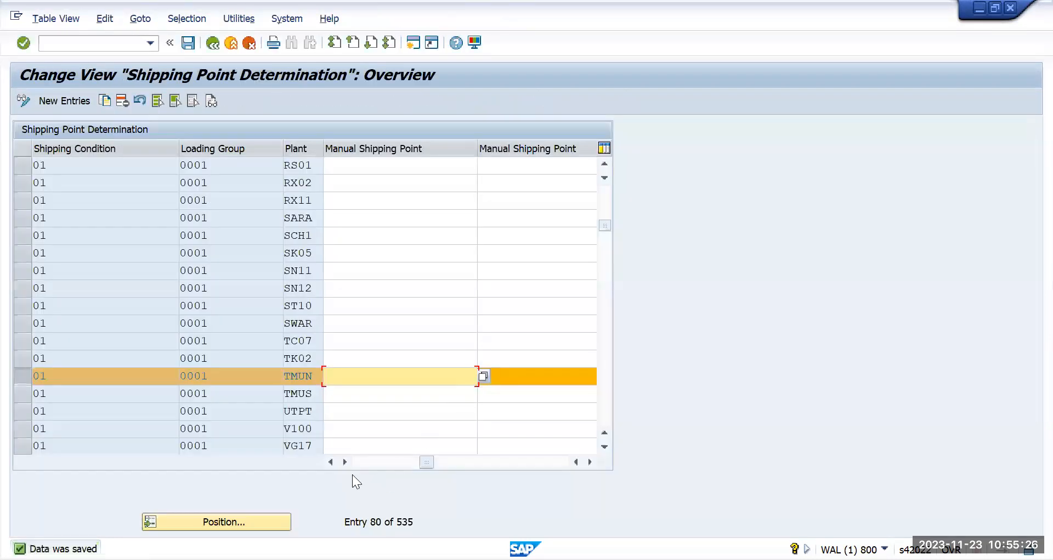
{"action": "left_click", "coordinate": [331, 462]}
{"action": "left_click", "coordinate": [330, 462]}
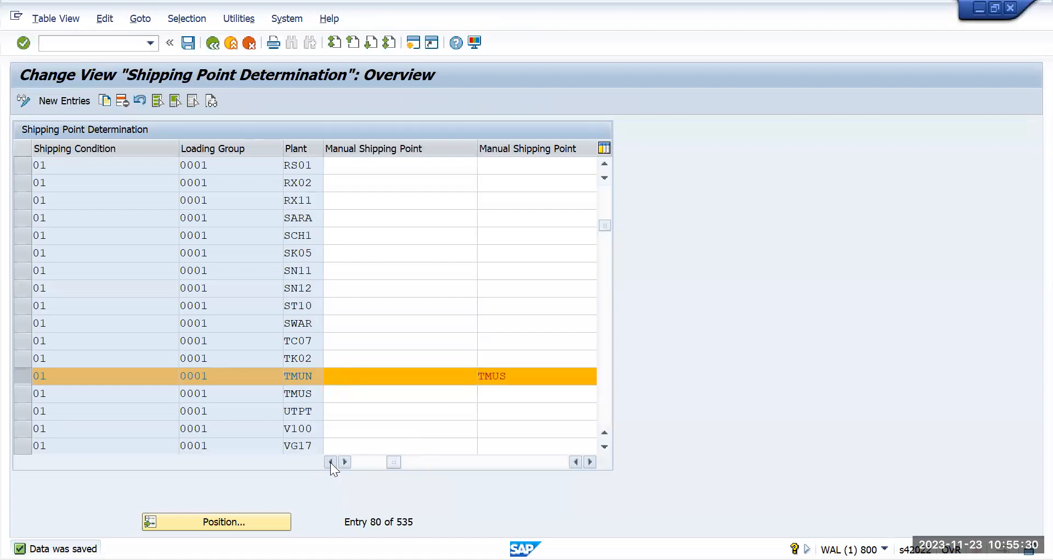
{"action": "left_click", "coordinate": [330, 462]}
{"action": "left_click", "coordinate": [330, 462]}
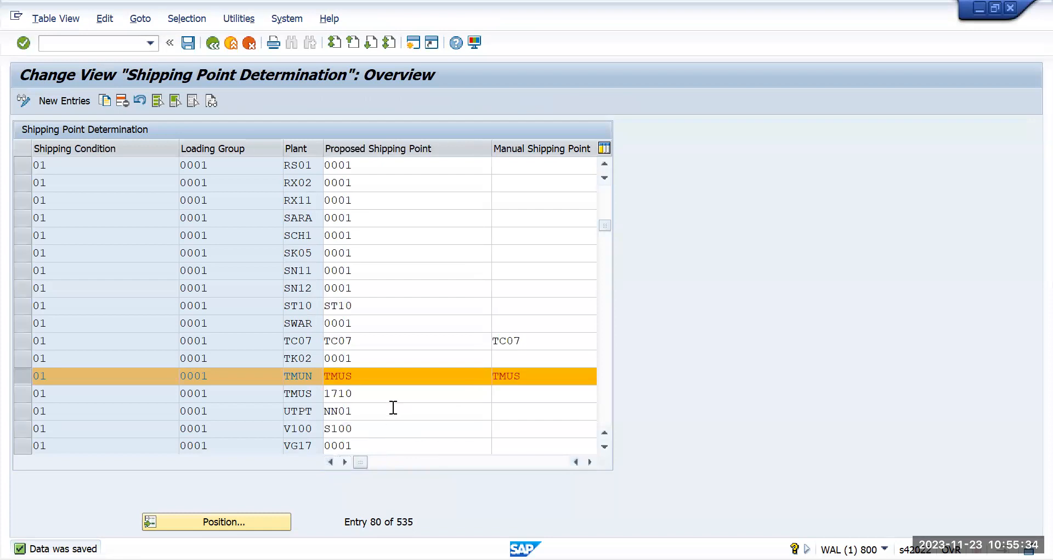
{"action": "left_click_drag", "start_coordinate": [379, 376], "coordinate": [317, 383]}
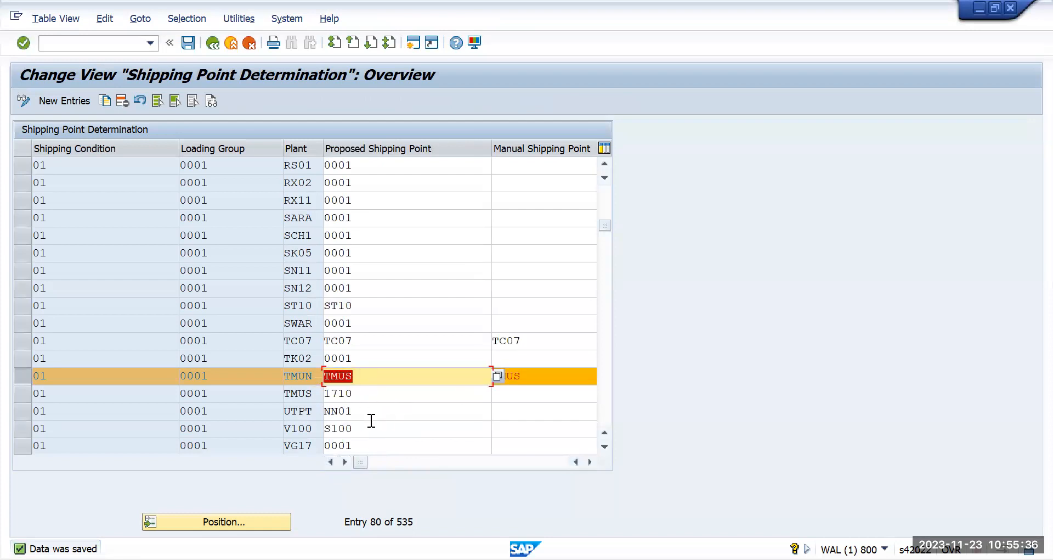
{"action": "left_click", "coordinate": [188, 43]}
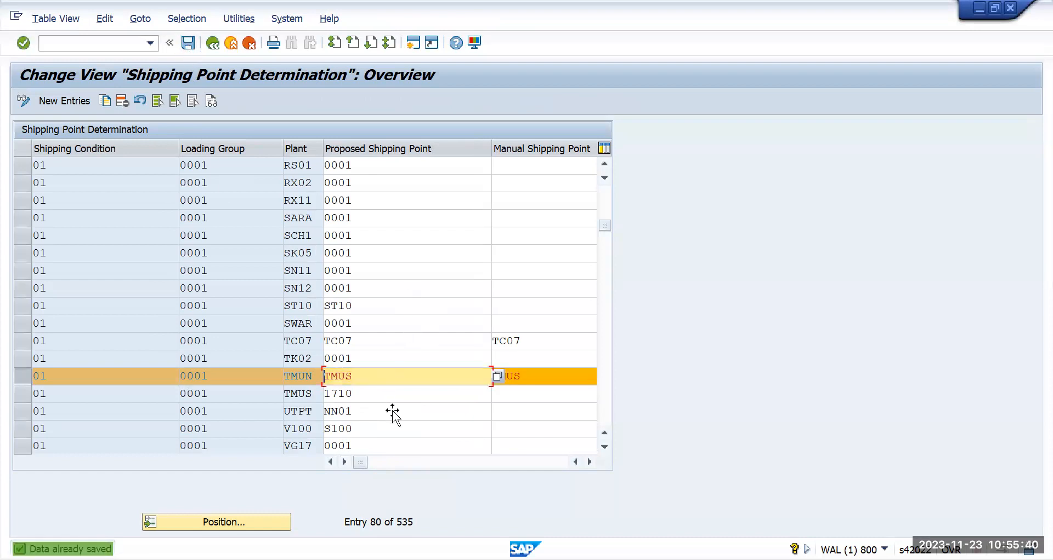
{"action": "key", "text": "alt+Tab"}
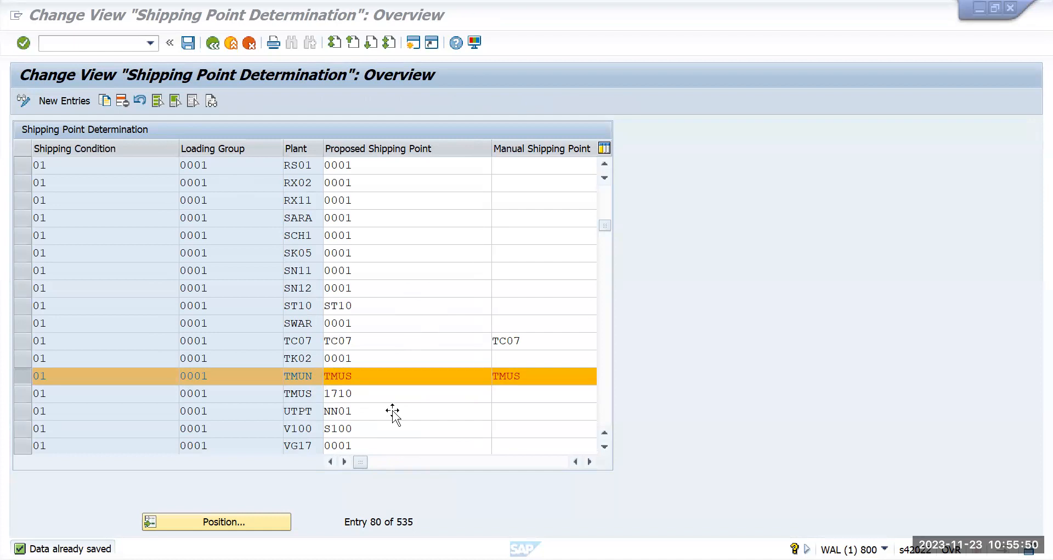
Step: Return to the implementation guide structure and collapse the Shipping and Logistics Execution branches
{"action": "left_click", "coordinate": [211, 43]}
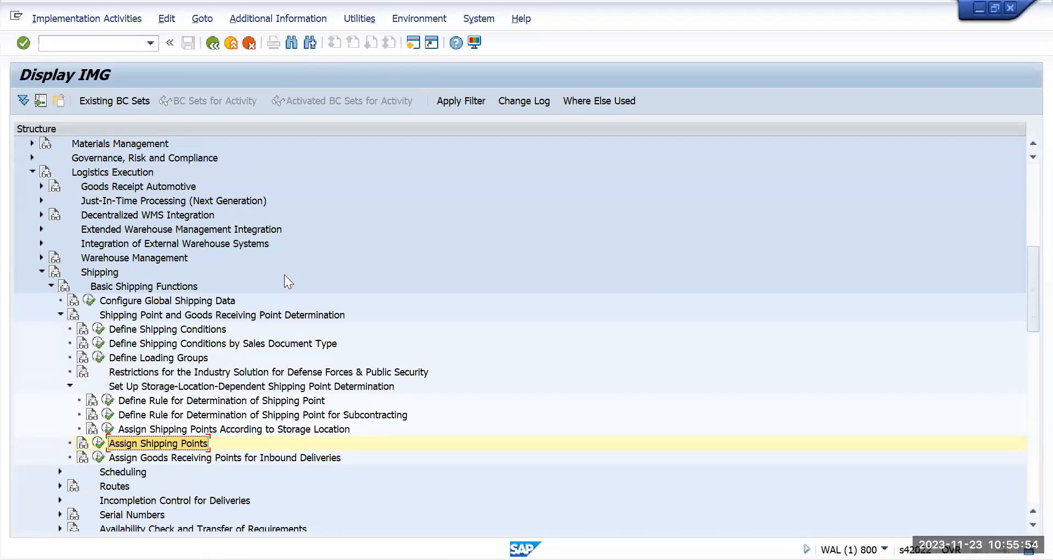
{"action": "left_click", "coordinate": [60, 312]}
{"action": "left_click", "coordinate": [51, 287]}
{"action": "left_click", "coordinate": [41, 271]}
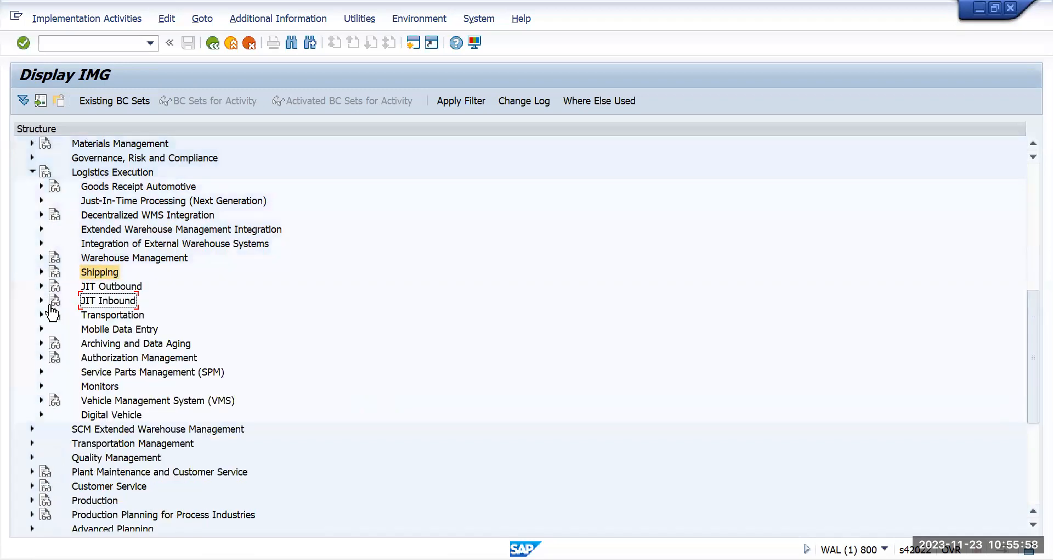
{"action": "scroll", "coordinate": [57, 321], "scroll_direction": "up", "scroll_amount": 3}
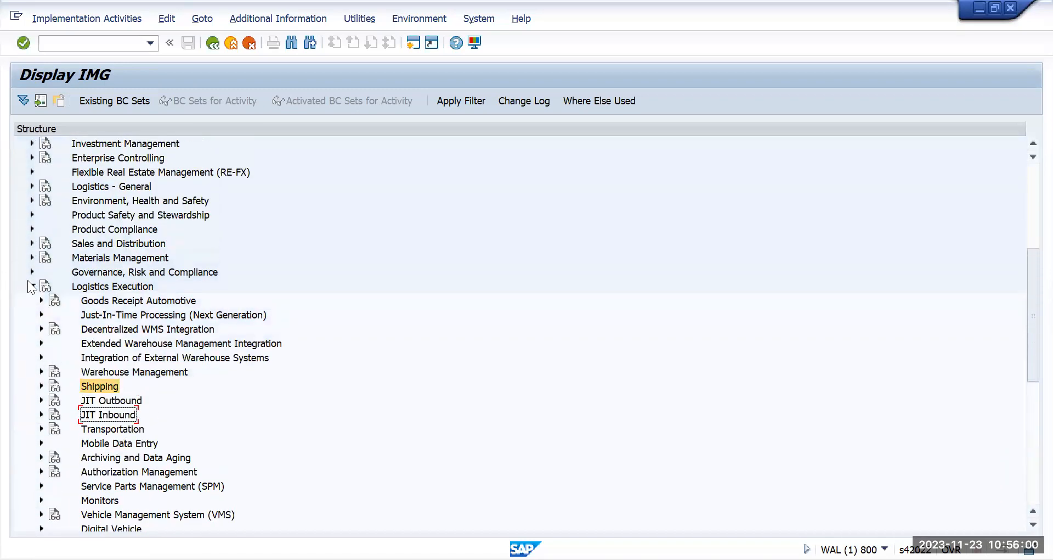
{"action": "left_click", "coordinate": [31, 285]}
{"action": "scroll", "coordinate": [30, 289], "scroll_direction": "up", "scroll_amount": 2}
{"action": "scroll", "coordinate": [30, 290], "scroll_direction": "up", "scroll_amount": 2}
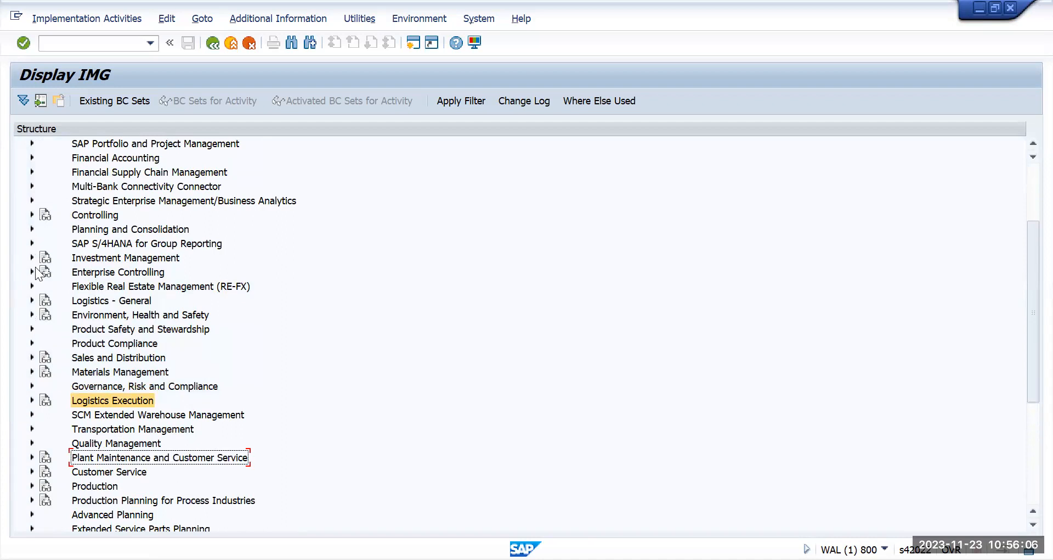
{"action": "scroll", "coordinate": [32, 270], "scroll_direction": "up", "scroll_amount": 4}
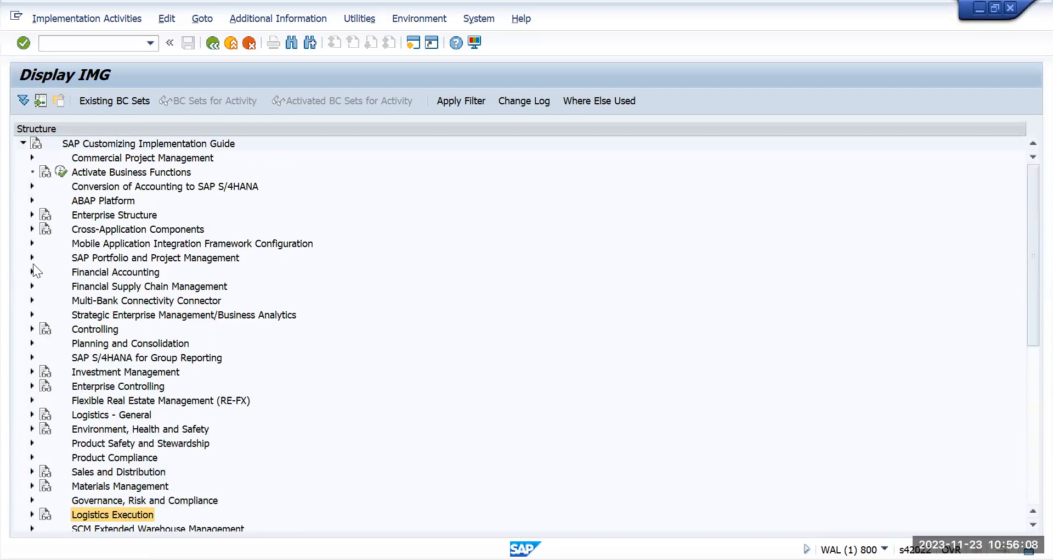
Step: Run the Enterprise Structure consistency check for Sales and Distribution with all organization checks selected
{"action": "left_click", "coordinate": [31, 214]}
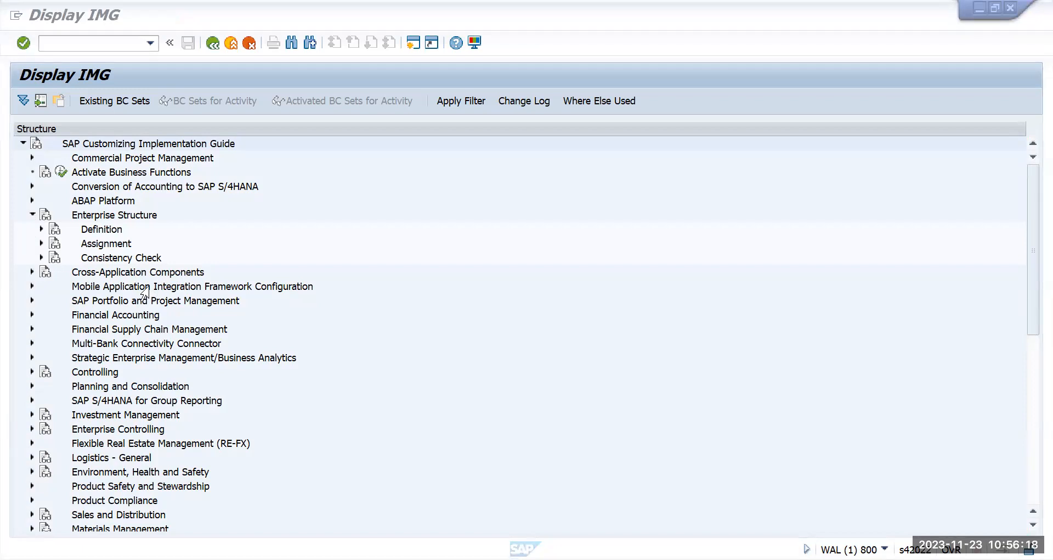
{"action": "left_click", "coordinate": [130, 258]}
{"action": "left_click", "coordinate": [42, 257]}
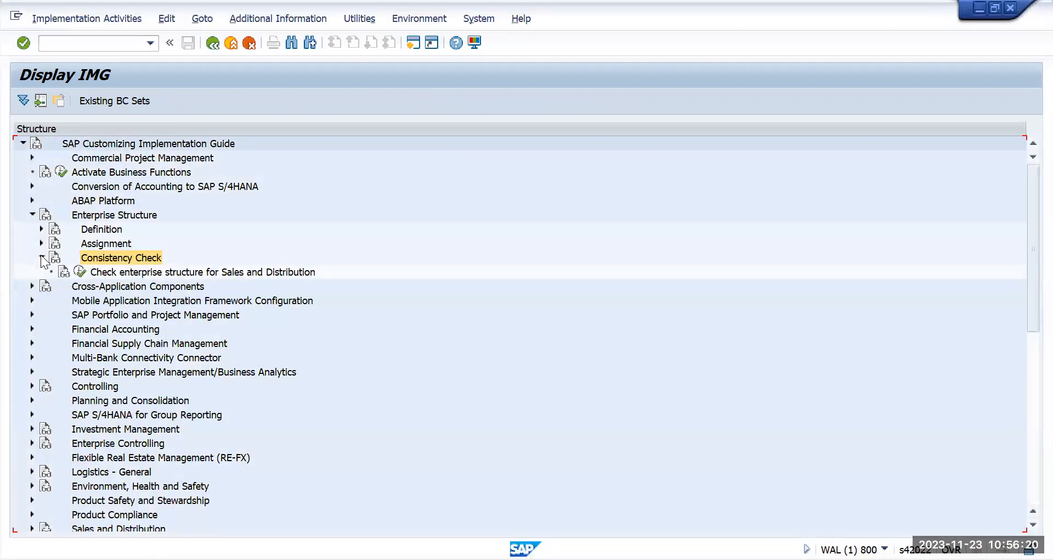
{"action": "left_click", "coordinate": [181, 270]}
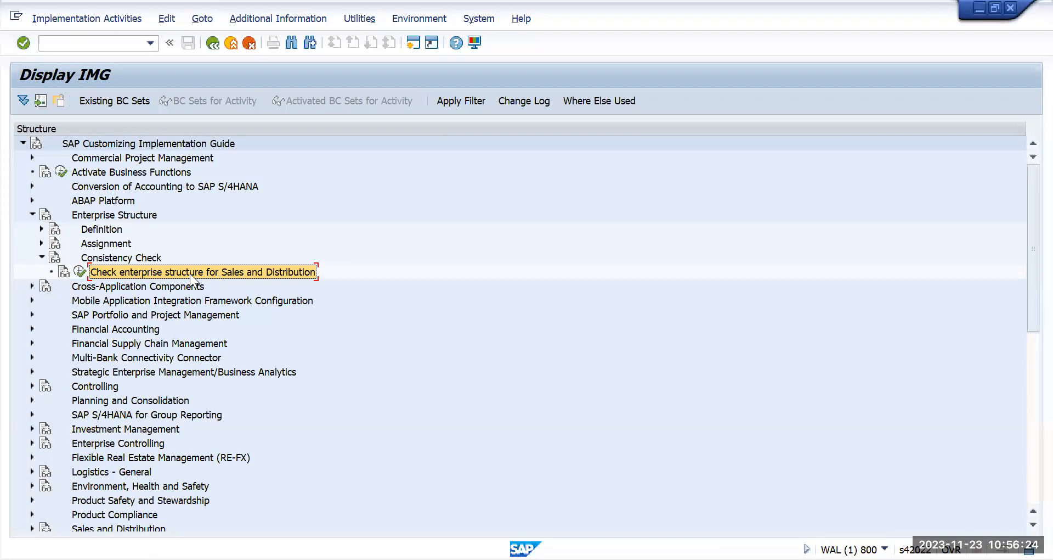
{"action": "left_click", "coordinate": [79, 271]}
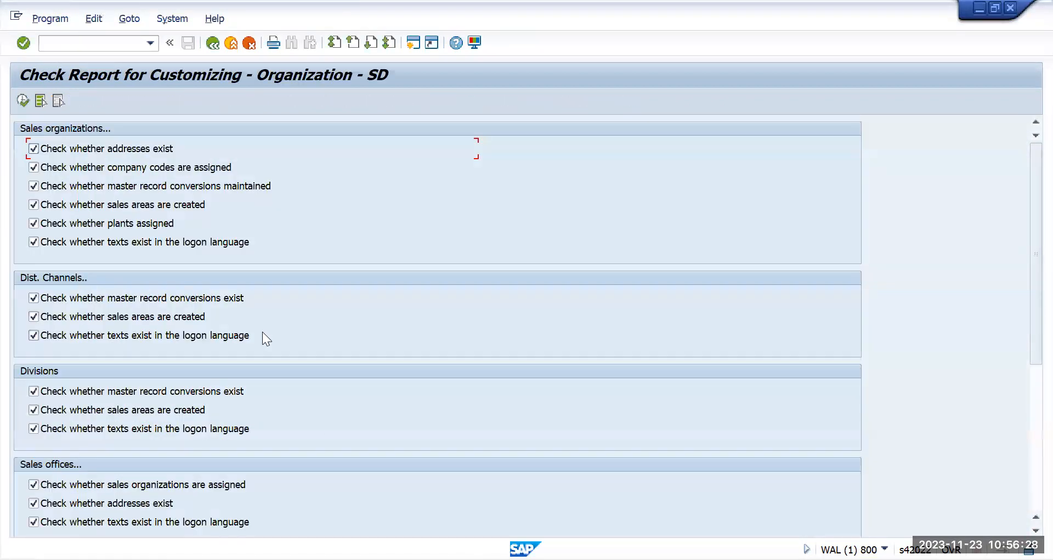
{"action": "scroll", "coordinate": [262, 332], "scroll_direction": "down", "scroll_amount": 5}
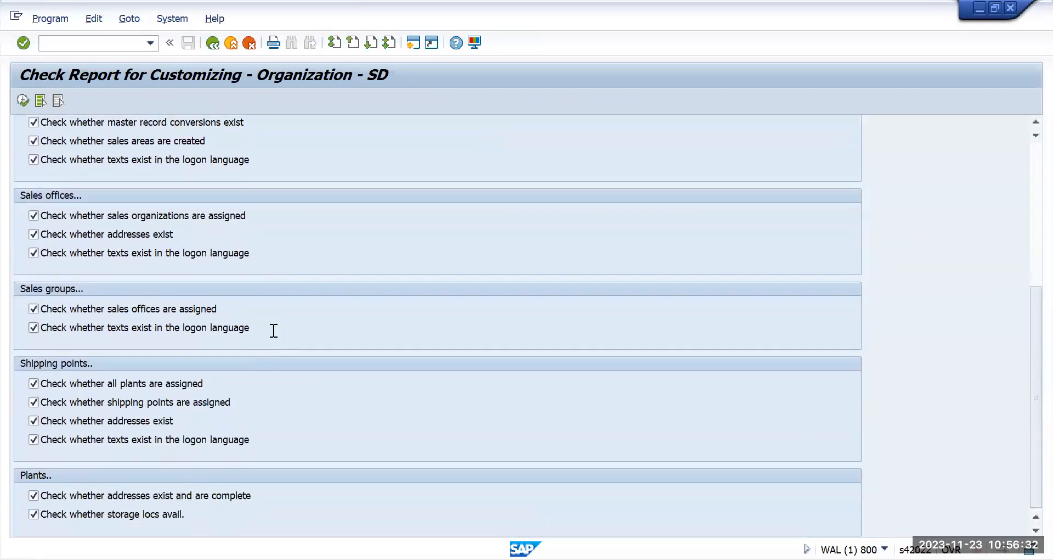
{"action": "key", "text": "alt+Tab"}
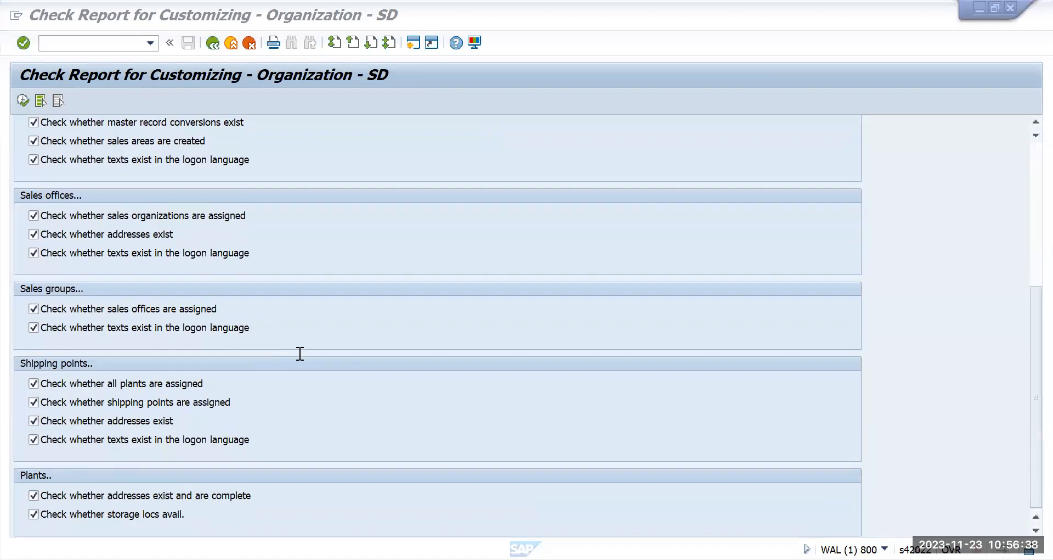
{"action": "left_click", "coordinate": [22, 100]}
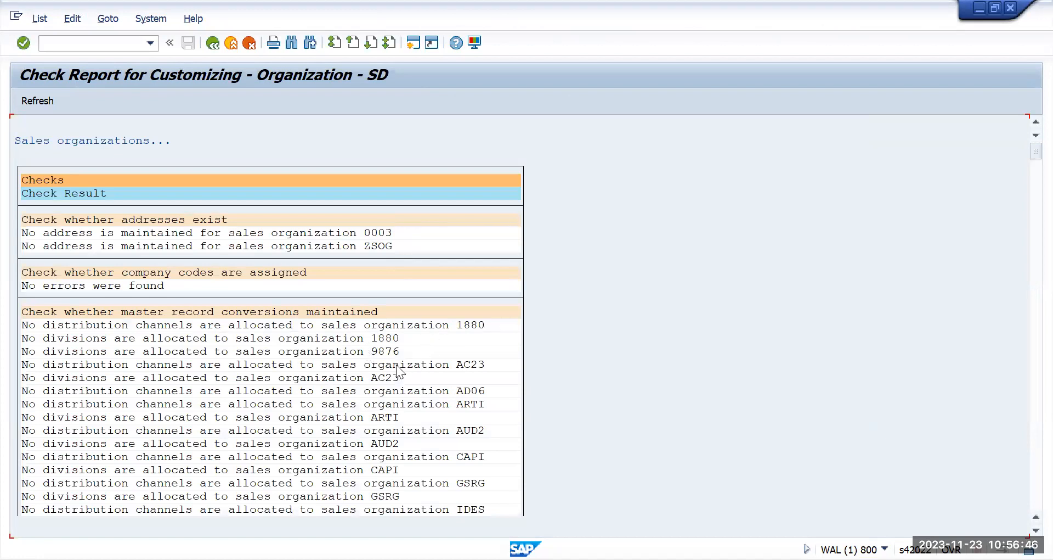
Step: Search the check report for "tm", examine the hit about shipping point TMUS, and close the search results
{"action": "key", "text": "ctrl+f"}
{"action": "type", "text": "mun"}
{"action": "key", "text": "Delete"}
{"action": "key", "text": "Delete"}
{"action": "type", "text": "tm"}
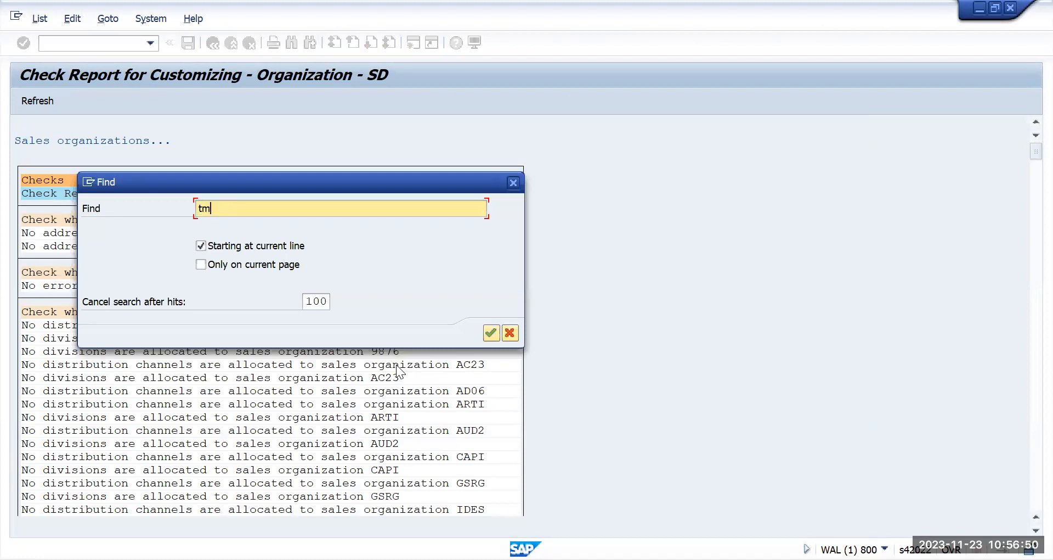
{"action": "key", "text": "Return"}
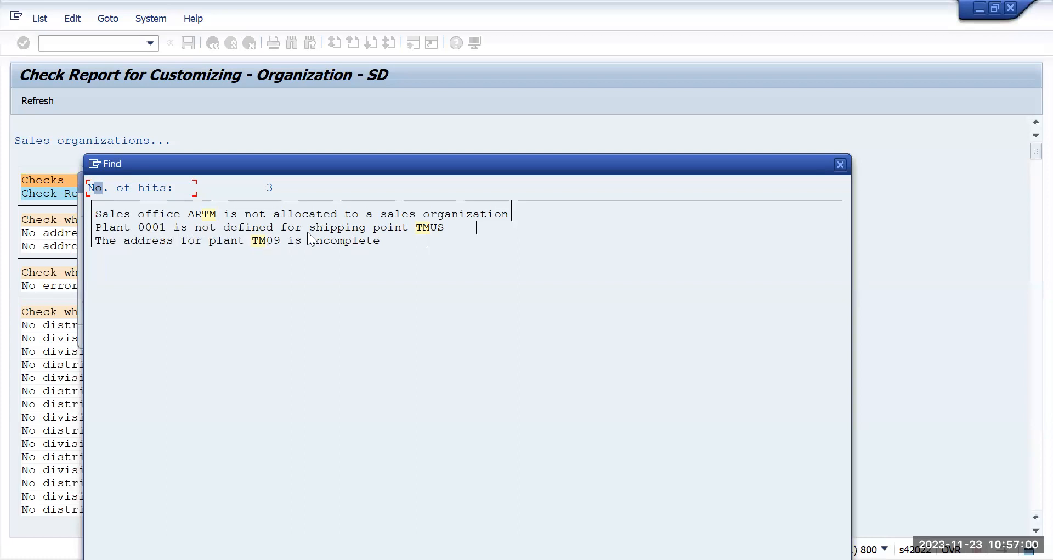
{"action": "left_click", "coordinate": [384, 228]}
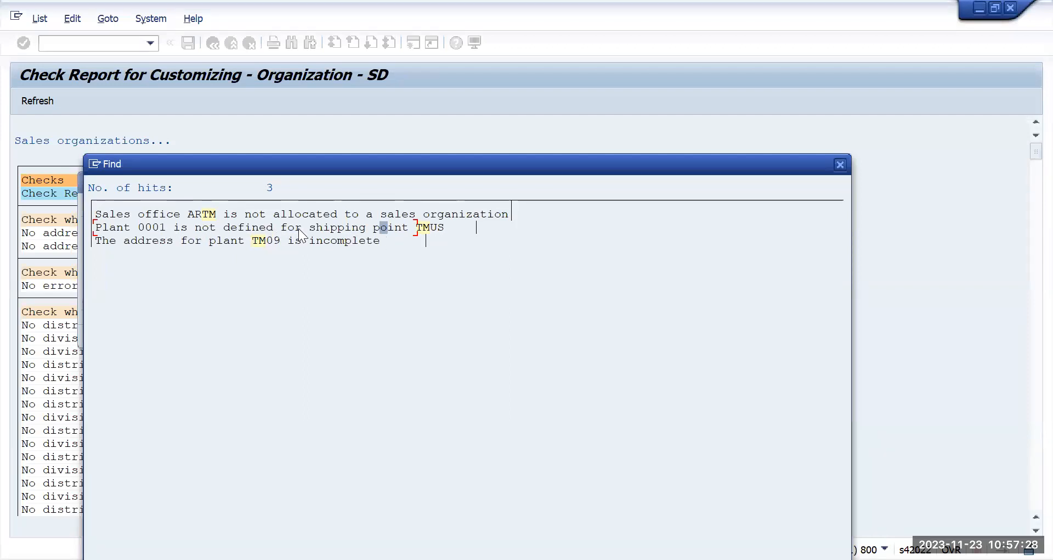
{"action": "left_click", "coordinate": [134, 228]}
{"action": "left_click", "coordinate": [841, 164]}
{"action": "key", "text": "Escape"}
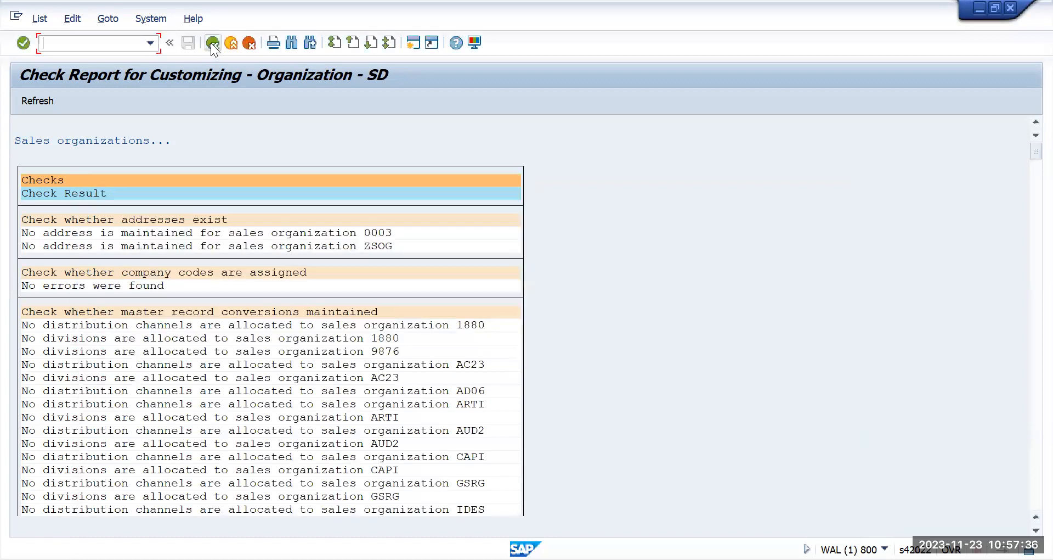
Step: Return to the implementation guide structure and collapse the Enterprise Structure branch
{"action": "left_click", "coordinate": [212, 42]}
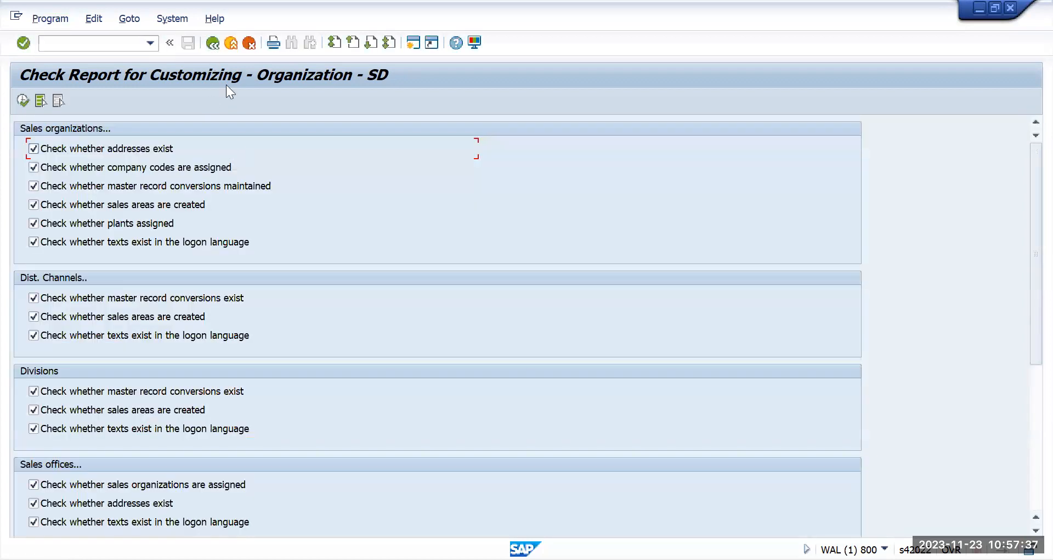
{"action": "left_click", "coordinate": [212, 43]}
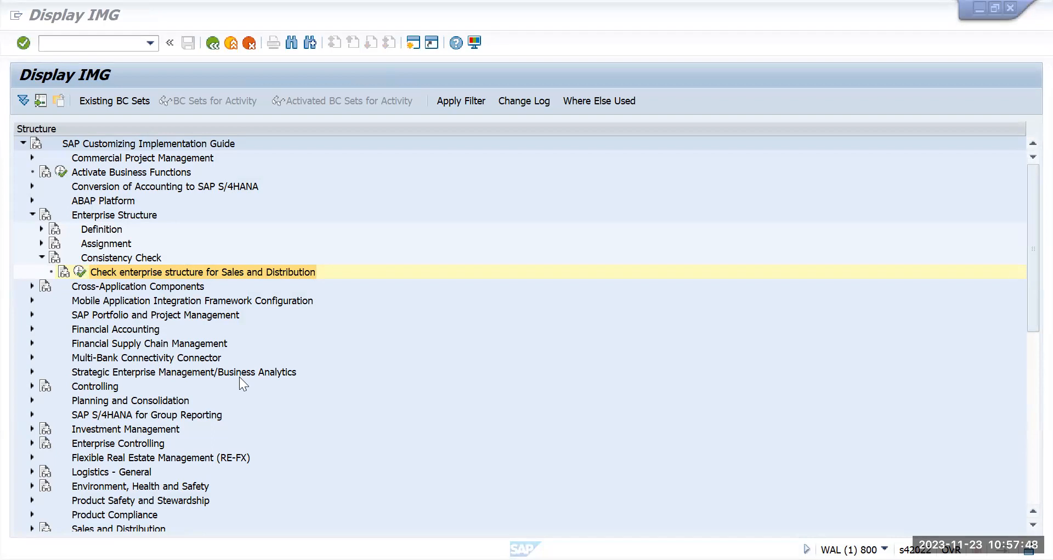
{"action": "left_click", "coordinate": [32, 213]}
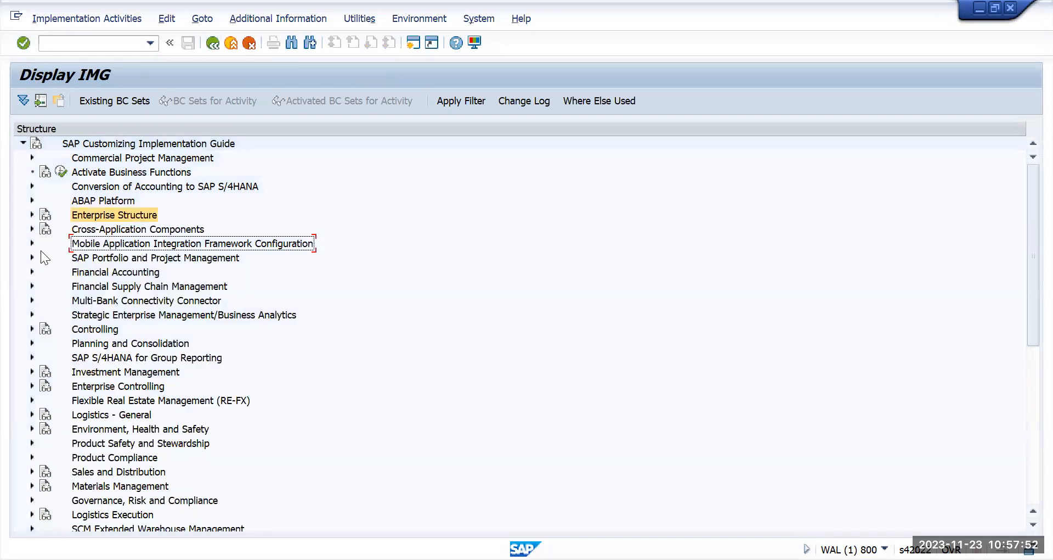
Step: Expand Sales and Distribution, Basic Functions, Pricing and Pricing Control in the implementation guide
{"action": "scroll", "coordinate": [62, 284], "scroll_direction": "down", "scroll_amount": 4}
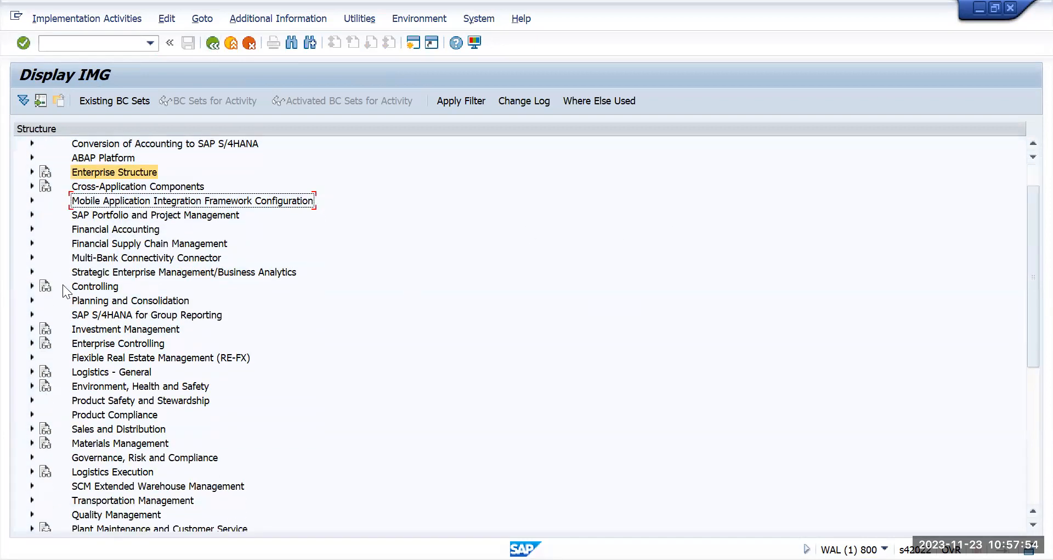
{"action": "left_click", "coordinate": [144, 304]}
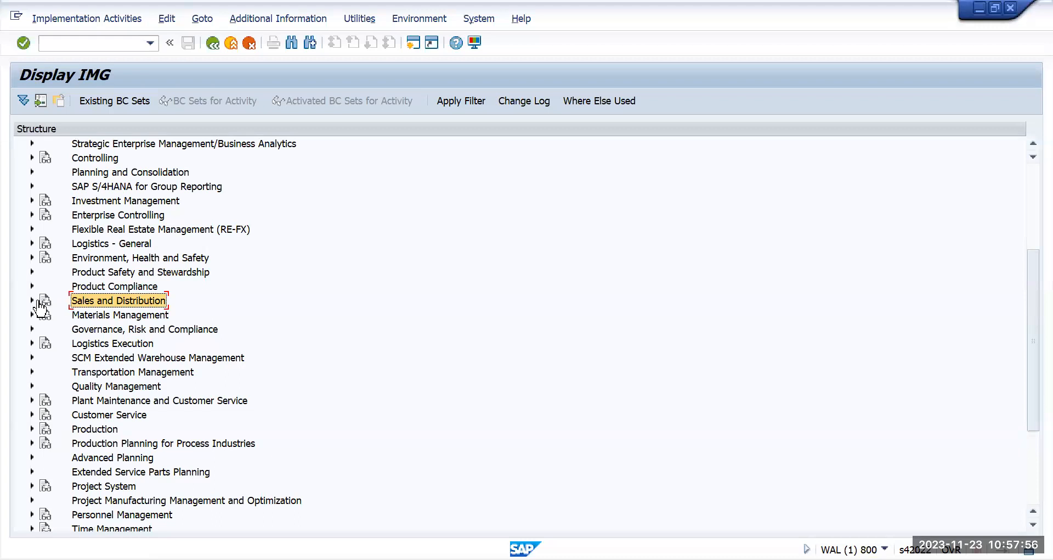
{"action": "left_click", "coordinate": [32, 300]}
{"action": "scroll", "coordinate": [344, 309], "scroll_direction": "down", "scroll_amount": 3}
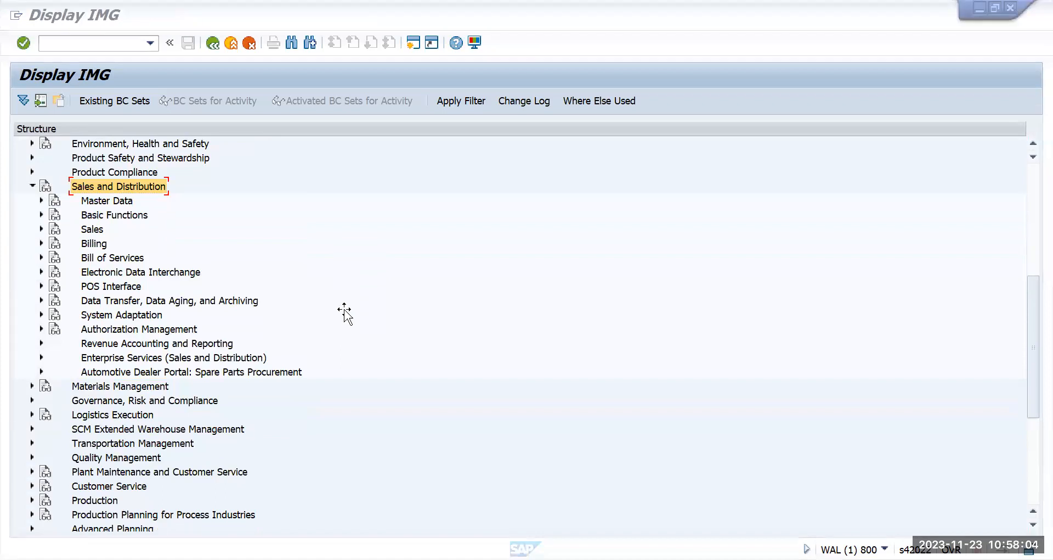
{"action": "left_click", "coordinate": [42, 244]}
{"action": "left_click", "coordinate": [41, 215]}
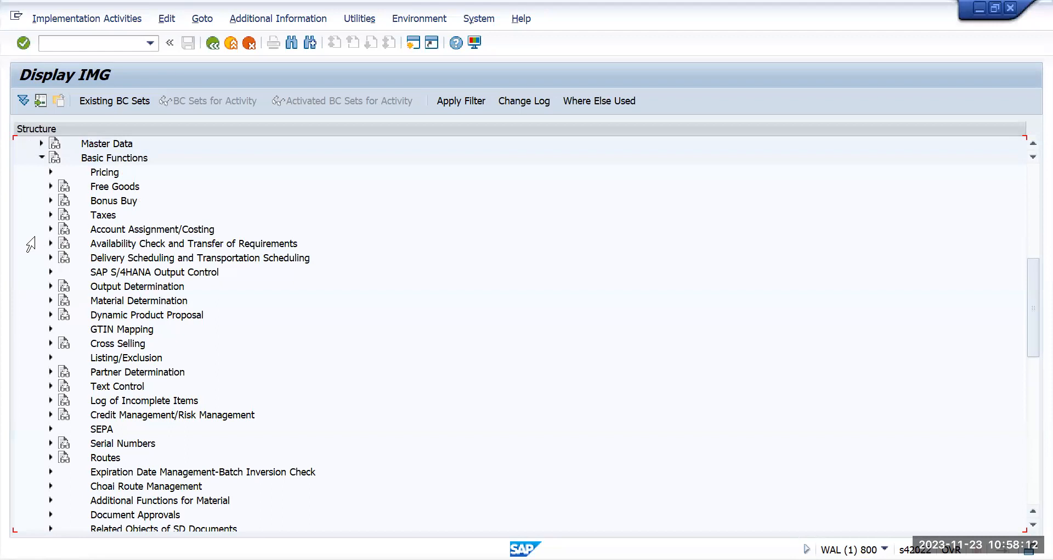
{"action": "left_click", "coordinate": [49, 172]}
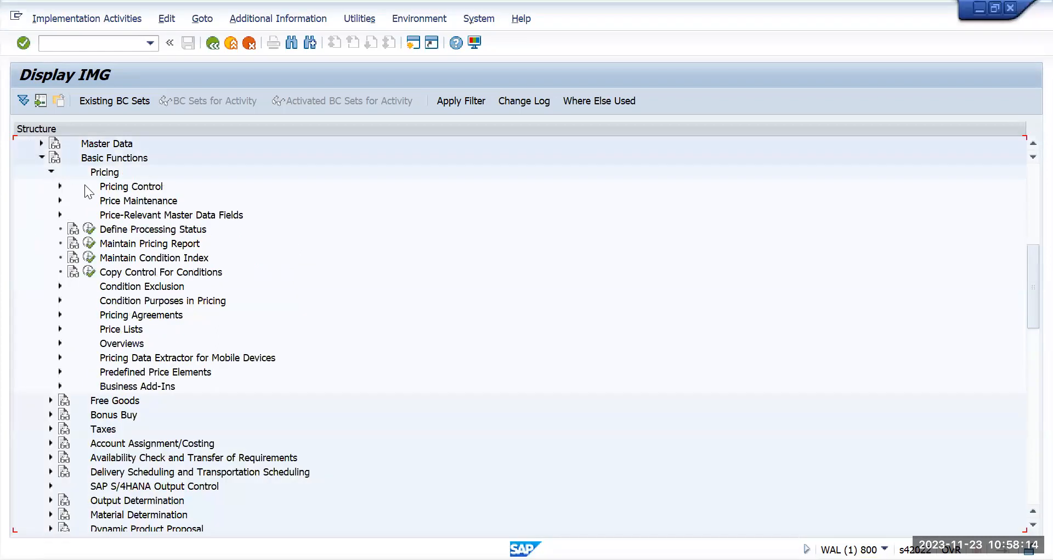
{"action": "left_click", "coordinate": [110, 186]}
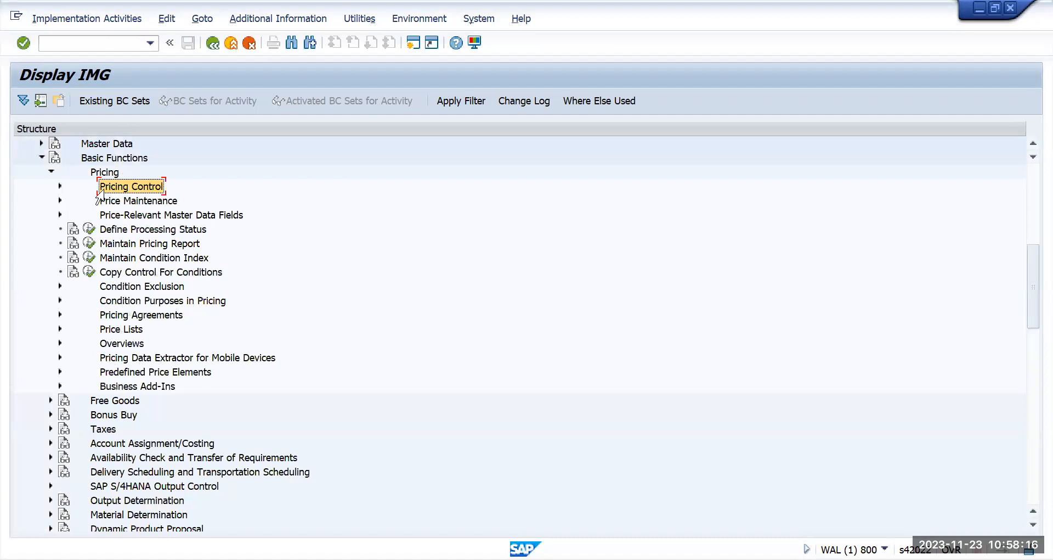
{"action": "left_click", "coordinate": [59, 186]}
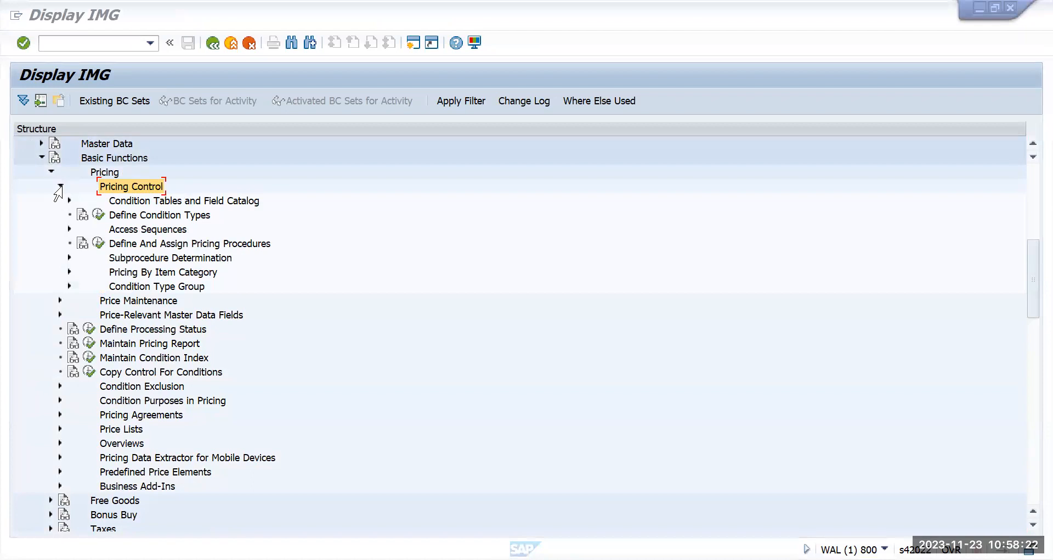
Step: Open the Set Pricing Procedures activity under Define And Assign Pricing Procedures
{"action": "left_click", "coordinate": [182, 245]}
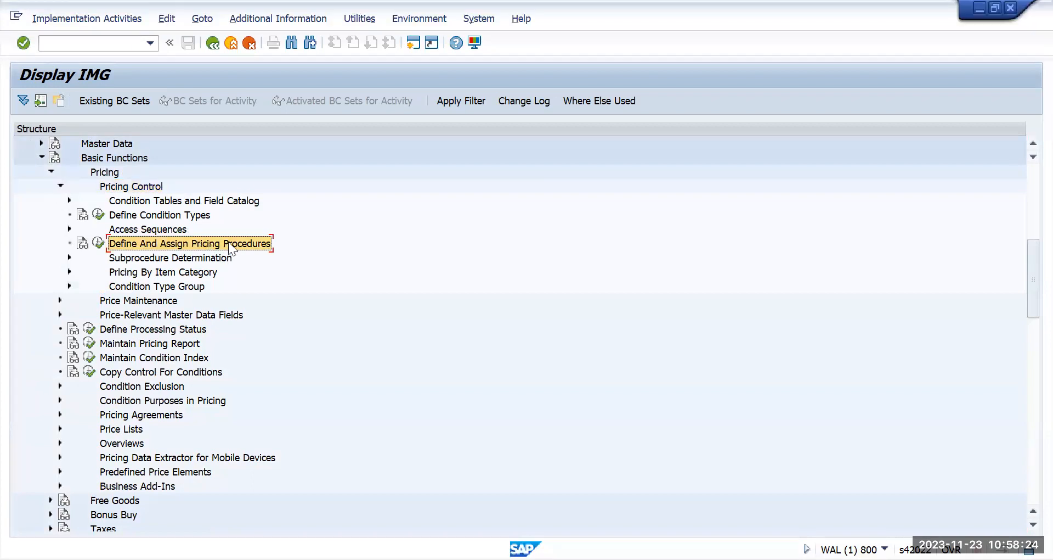
{"action": "left_click", "coordinate": [98, 243]}
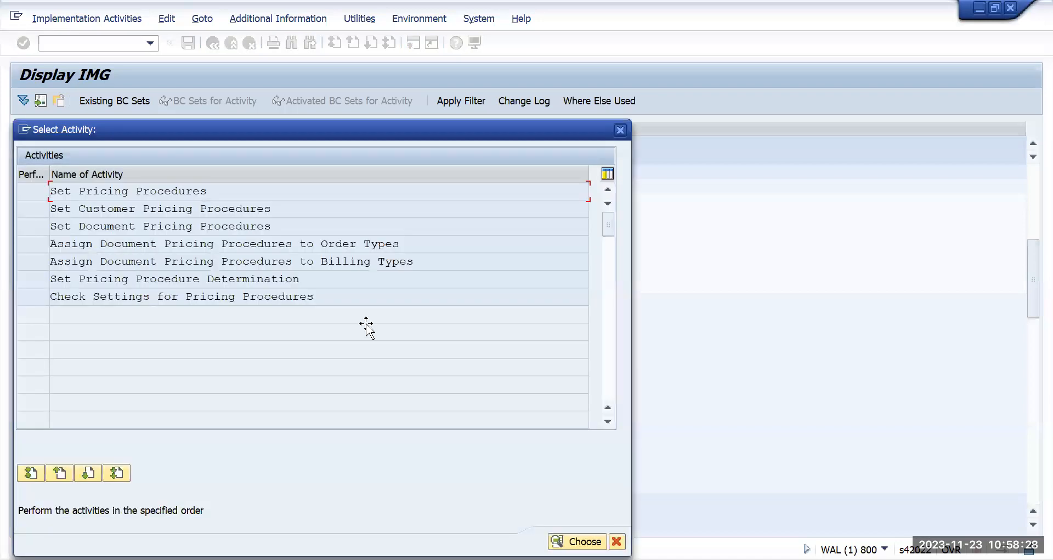
{"action": "key", "text": "alt+Tab"}
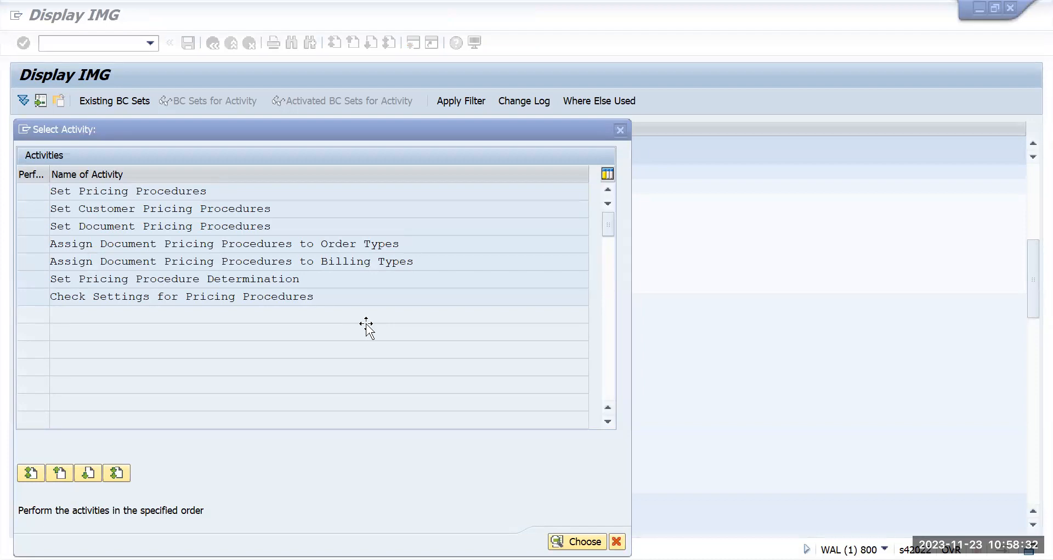
{"action": "left_click", "coordinate": [157, 192]}
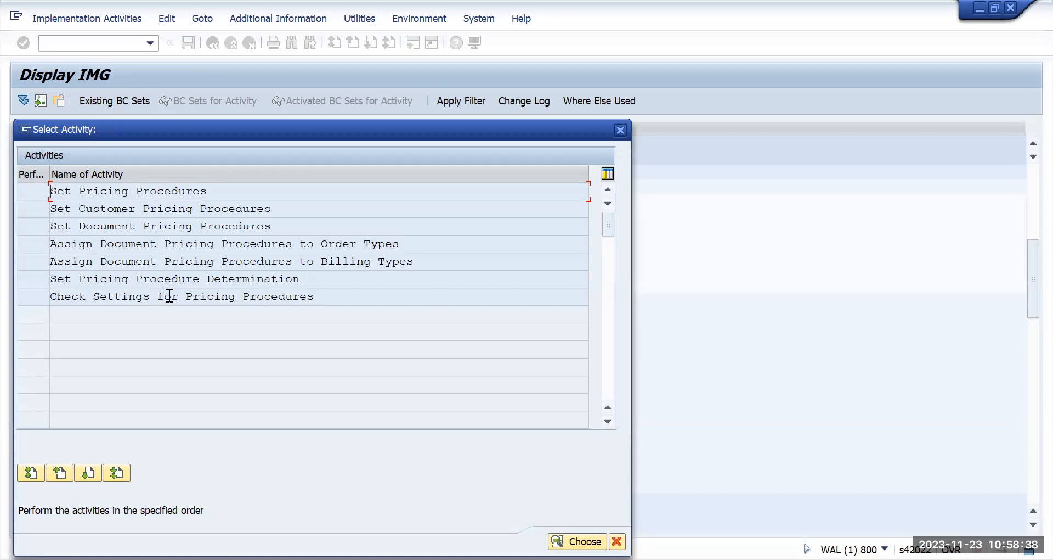
{"action": "double_click", "coordinate": [154, 190]}
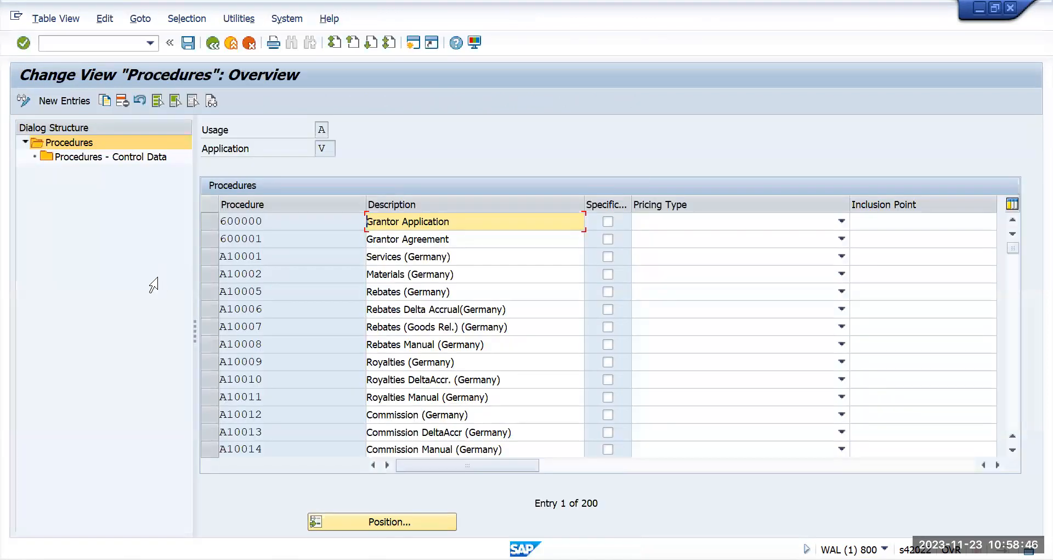
{"action": "key", "text": "alt+Tab"}
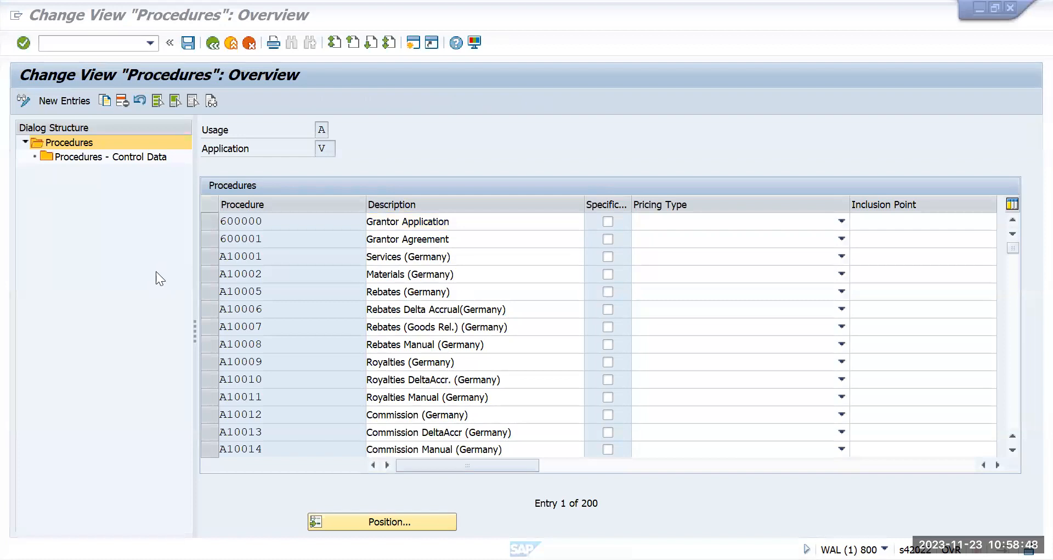
{"action": "key", "text": "alt+Tab"}
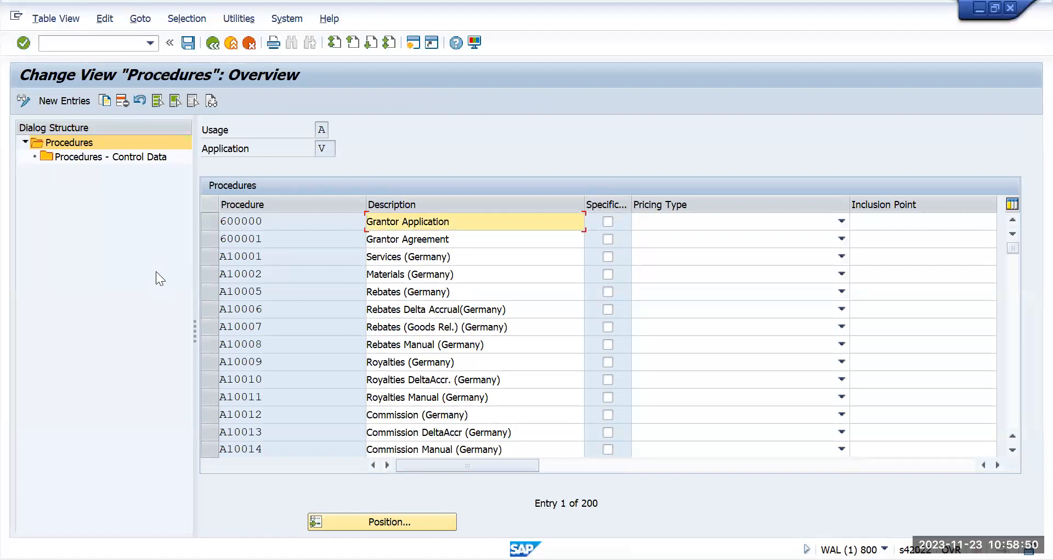
{"action": "key", "text": "alt+Tab"}
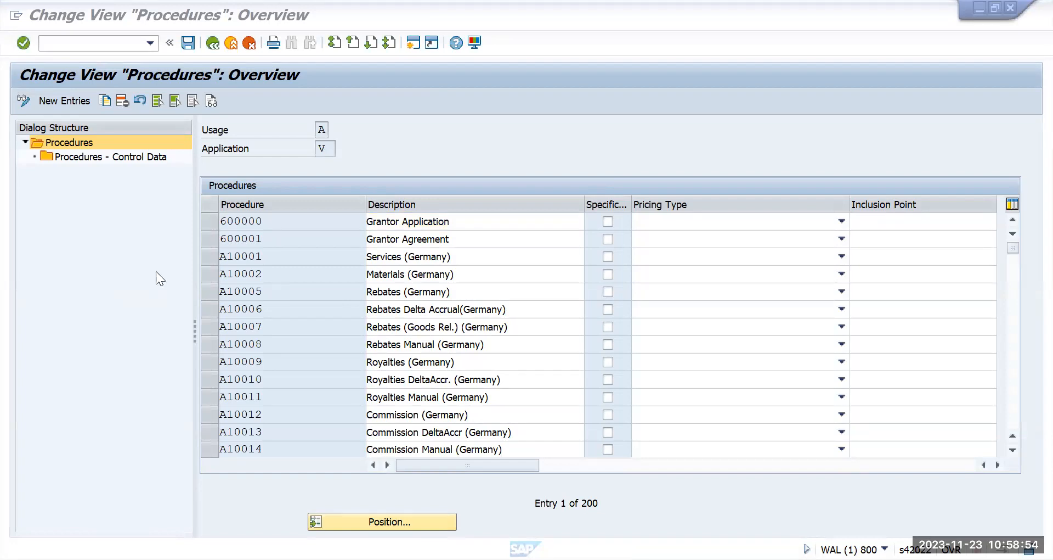
{"action": "key", "text": "alt+Tab"}
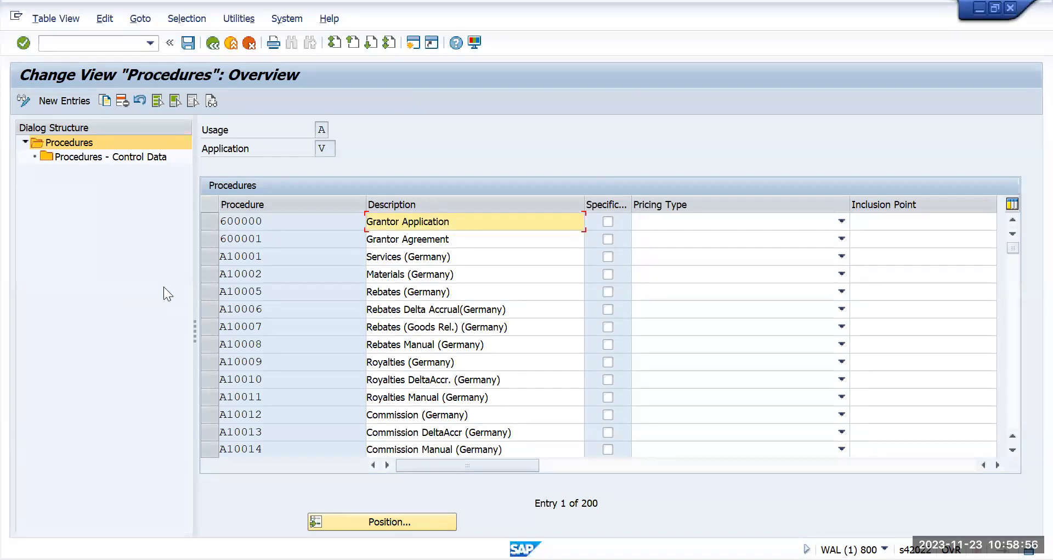
{"action": "key", "text": "alt+Tab"}
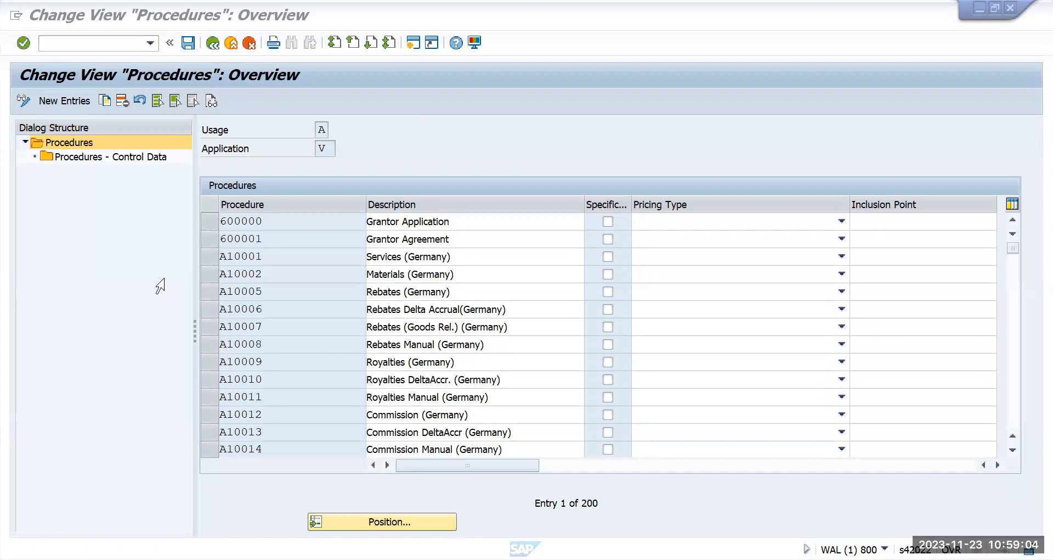
Step: Look through the pricing procedures list and mark the Standard procedure RVAA01
{"action": "scroll", "coordinate": [340, 339], "scroll_direction": "down", "scroll_amount": 4}
{"action": "scroll", "coordinate": [339, 342], "scroll_direction": "down", "scroll_amount": 8}
{"action": "scroll", "coordinate": [339, 341], "scroll_direction": "down", "scroll_amount": 8}
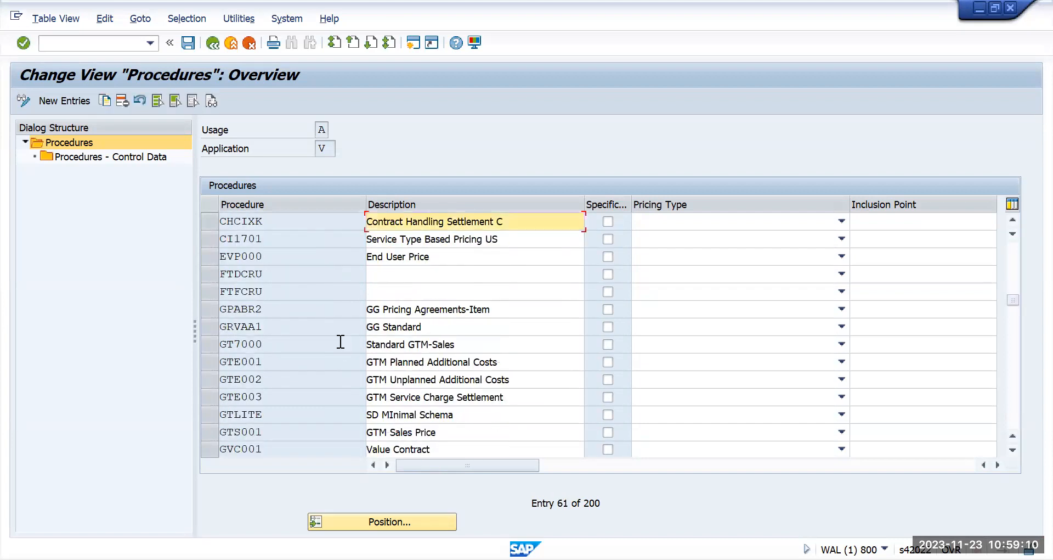
{"action": "scroll", "coordinate": [340, 341], "scroll_direction": "down", "scroll_amount": 3}
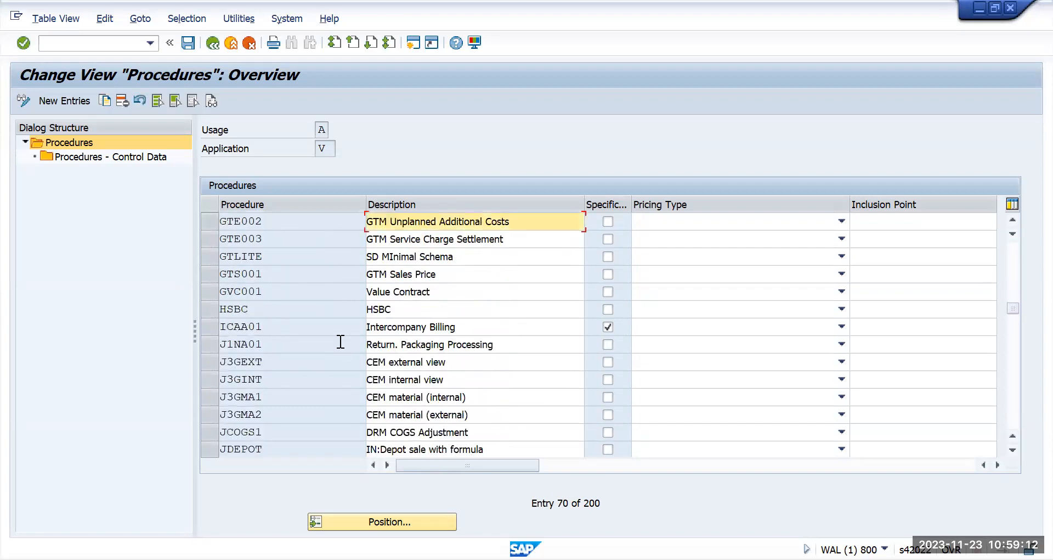
{"action": "scroll", "coordinate": [340, 342], "scroll_direction": "down", "scroll_amount": 4}
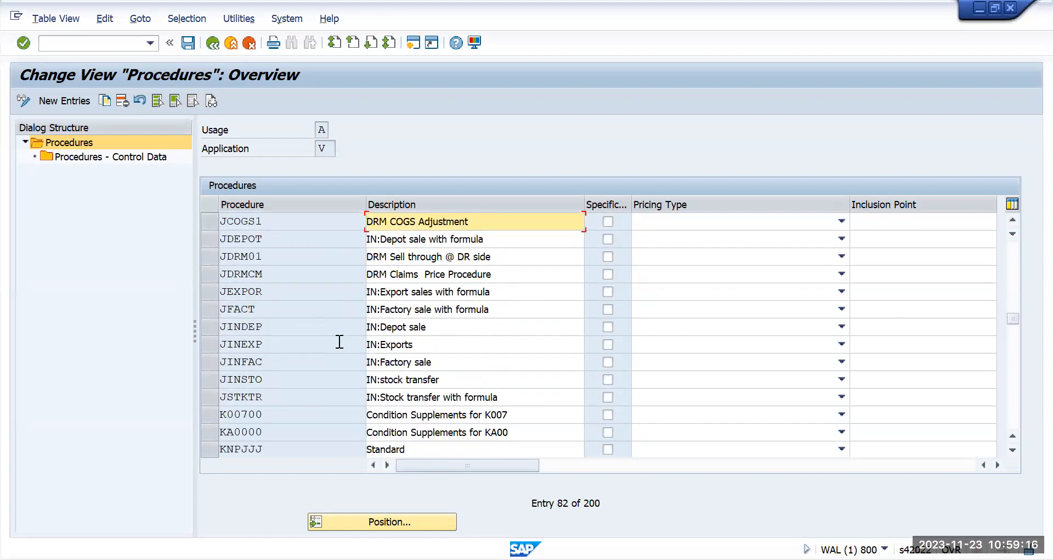
{"action": "scroll", "coordinate": [340, 342], "scroll_direction": "down", "scroll_amount": 2}
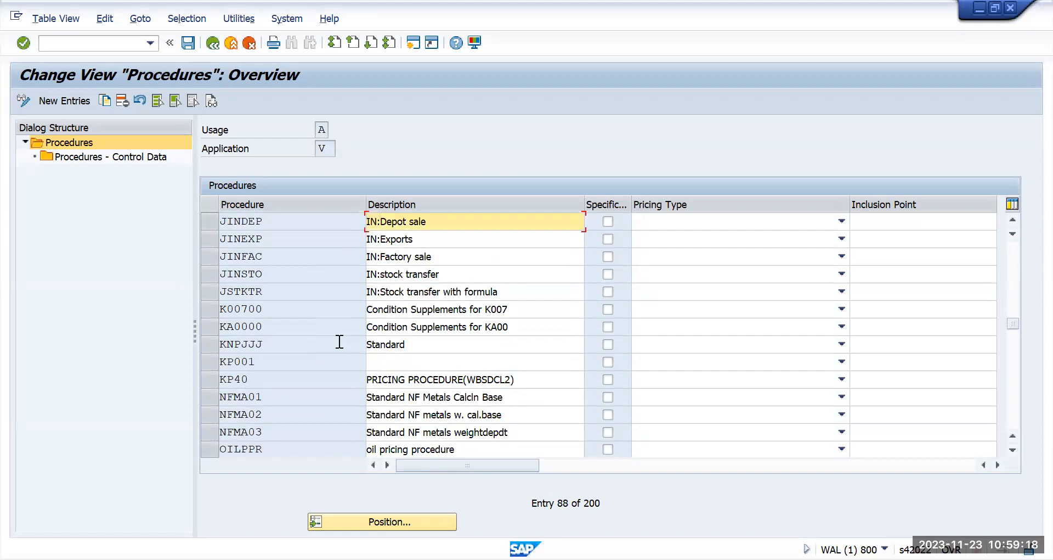
{"action": "scroll", "coordinate": [339, 341], "scroll_direction": "down", "scroll_amount": 1}
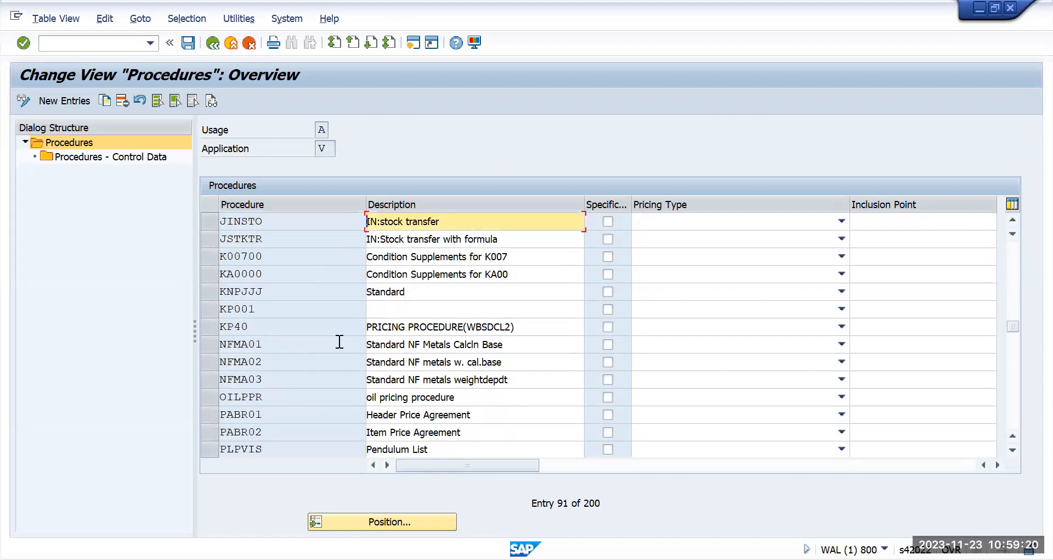
{"action": "scroll", "coordinate": [340, 341], "scroll_direction": "down", "scroll_amount": 1}
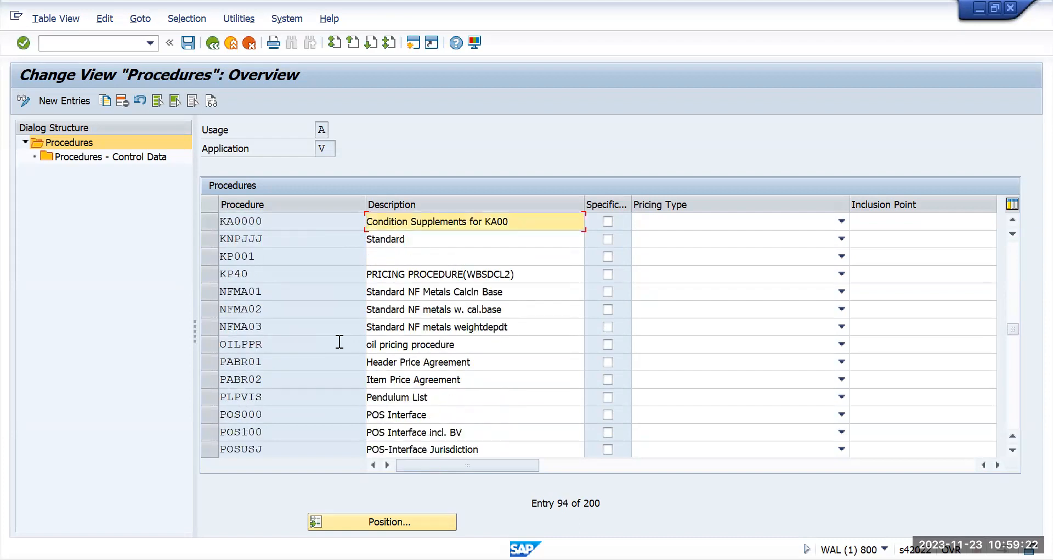
{"action": "scroll", "coordinate": [338, 341], "scroll_direction": "down", "scroll_amount": 2}
{"action": "scroll", "coordinate": [339, 341], "scroll_direction": "down", "scroll_amount": 1}
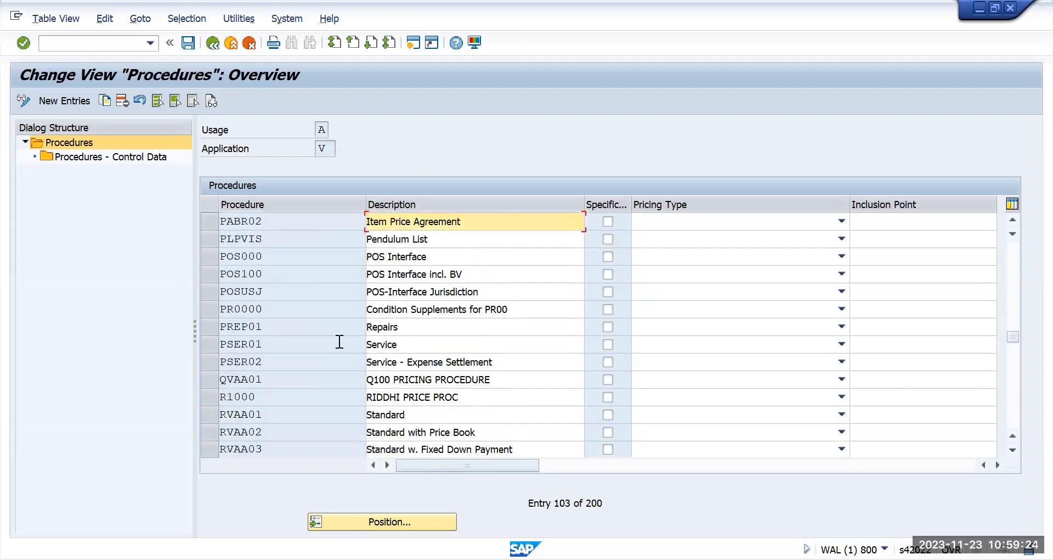
{"action": "left_click", "coordinate": [211, 416]}
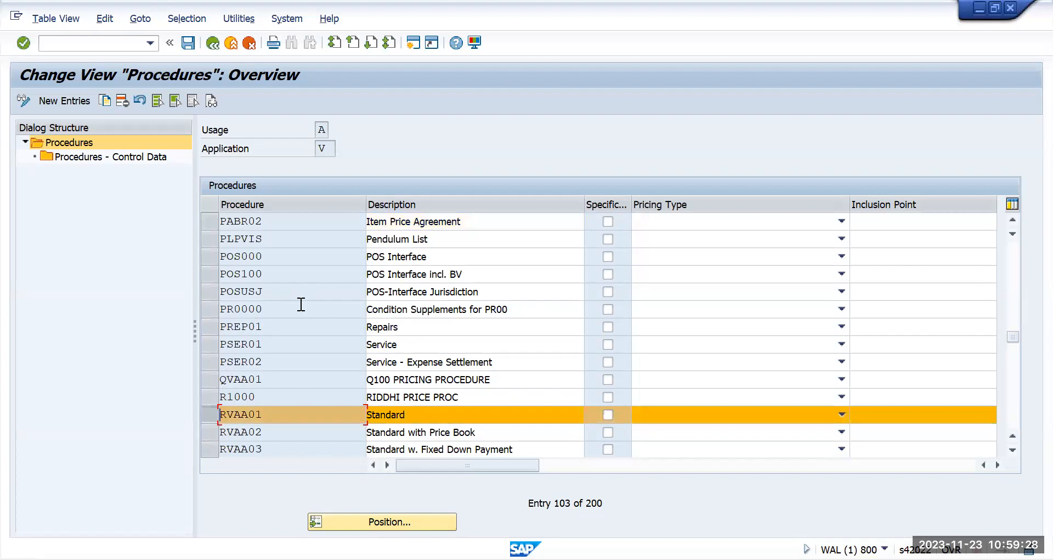
Step: Examine the country-specific standard procedures following RVAA01, up to the RVAJUS description Standard - USA /With Jur.Code
{"action": "scroll", "coordinate": [301, 312], "scroll_direction": "down", "scroll_amount": 1}
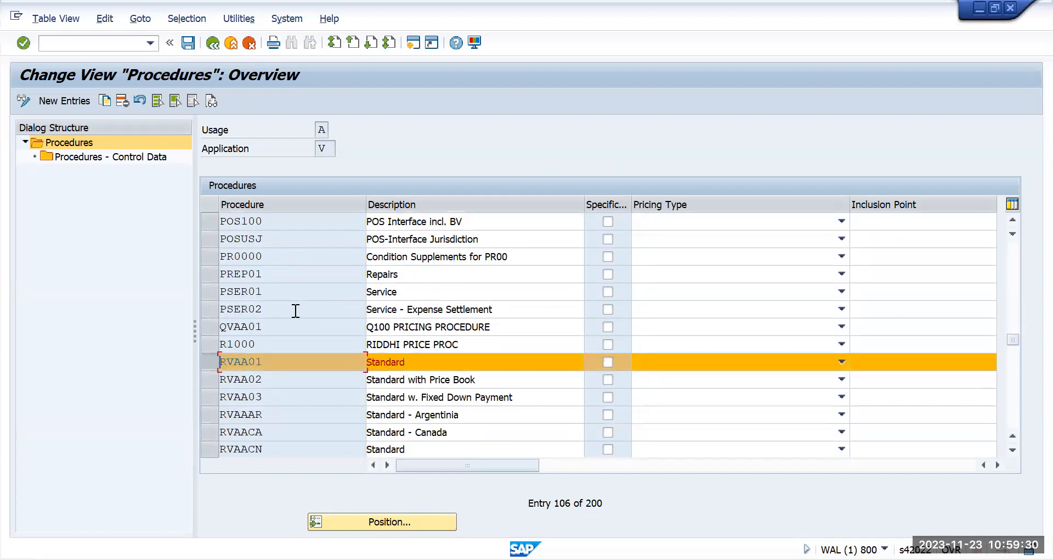
{"action": "left_click", "coordinate": [296, 316]}
{"action": "scroll", "coordinate": [296, 316], "scroll_direction": "down", "scroll_amount": 1}
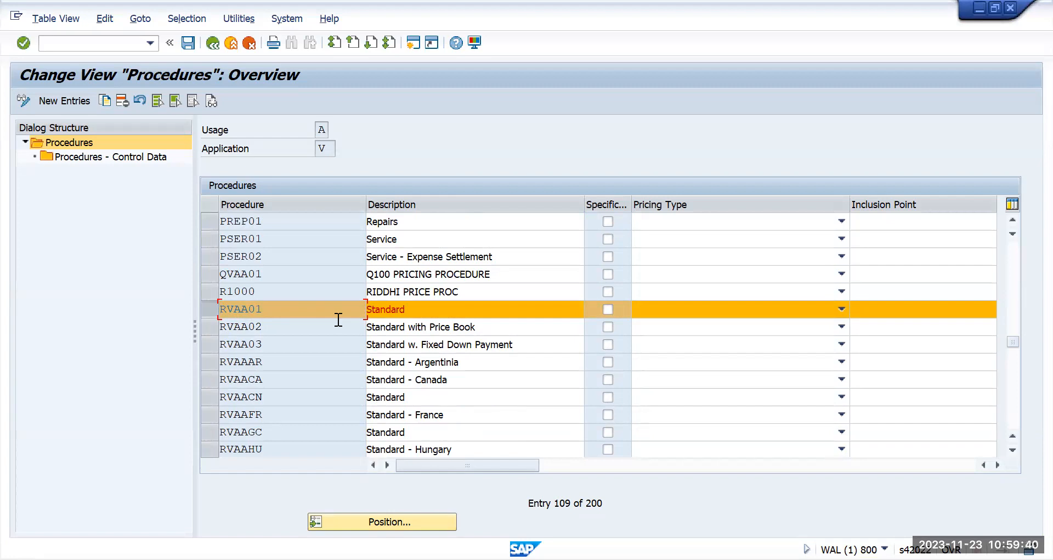
{"action": "scroll", "coordinate": [339, 319], "scroll_direction": "down", "scroll_amount": 1}
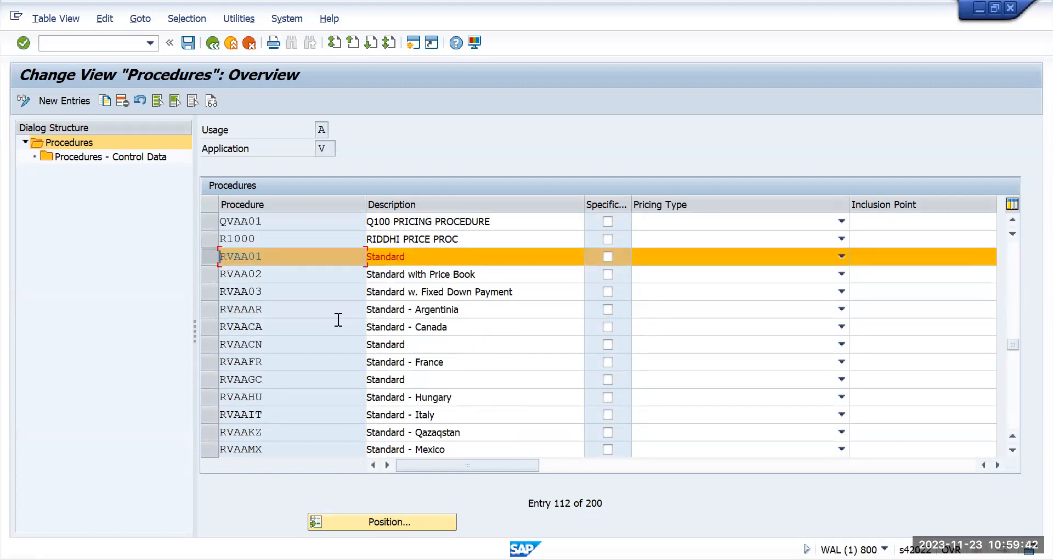
{"action": "scroll", "coordinate": [339, 319], "scroll_direction": "down", "scroll_amount": 2}
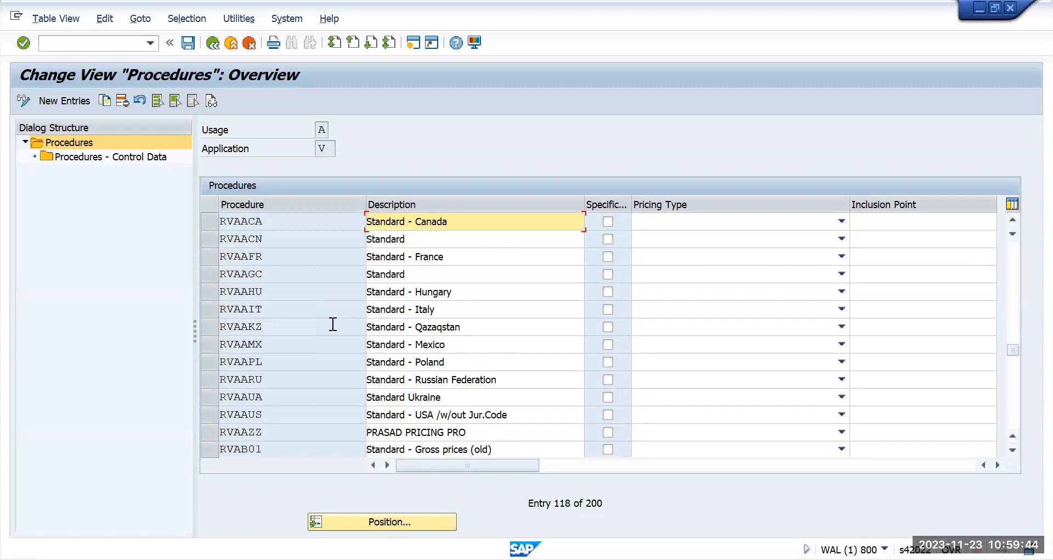
{"action": "scroll", "coordinate": [241, 296], "scroll_direction": "up", "scroll_amount": 2}
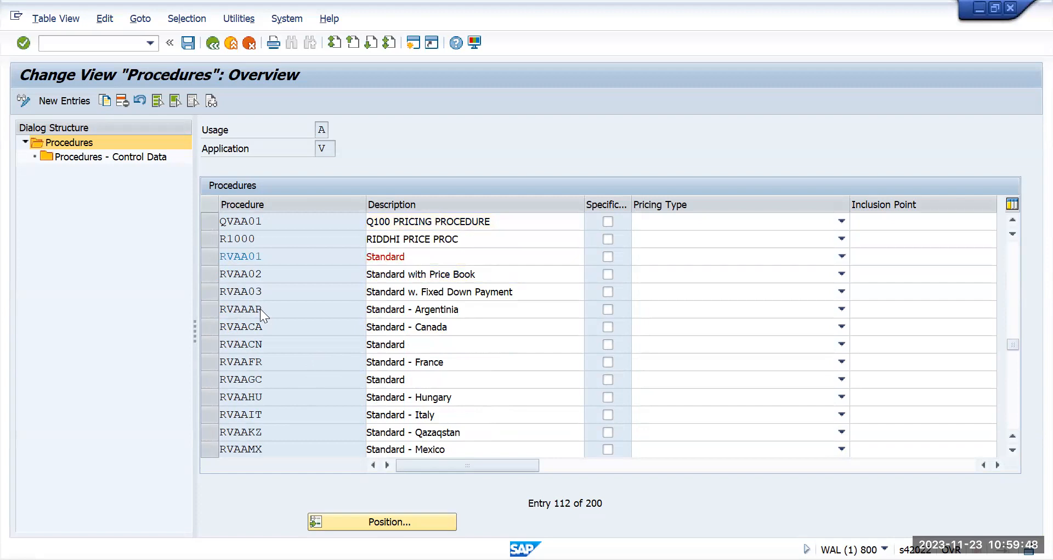
{"action": "scroll", "coordinate": [260, 309], "scroll_direction": "down", "scroll_amount": 2}
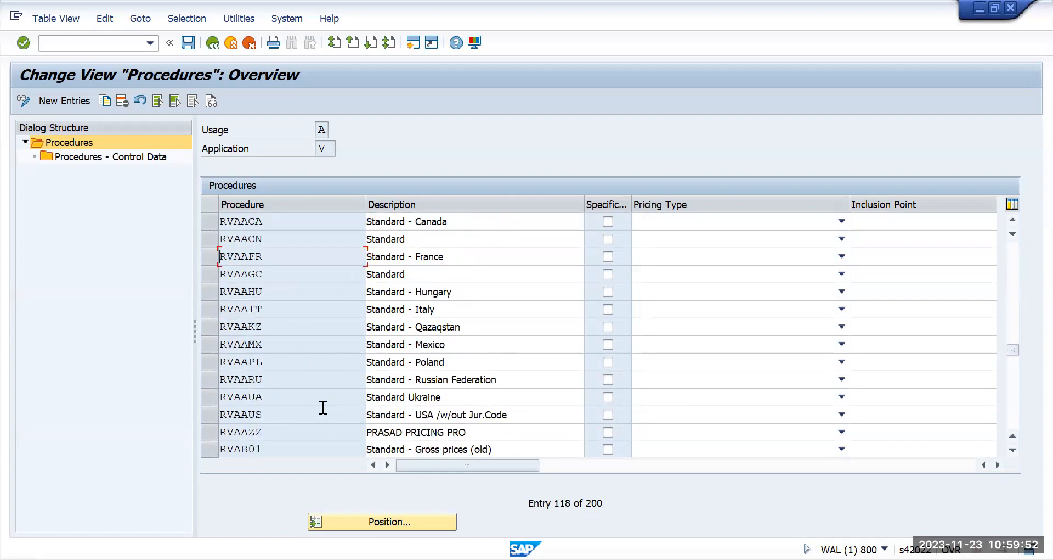
{"action": "left_click", "coordinate": [334, 393]}
{"action": "scroll", "coordinate": [335, 388], "scroll_direction": "down", "scroll_amount": 2}
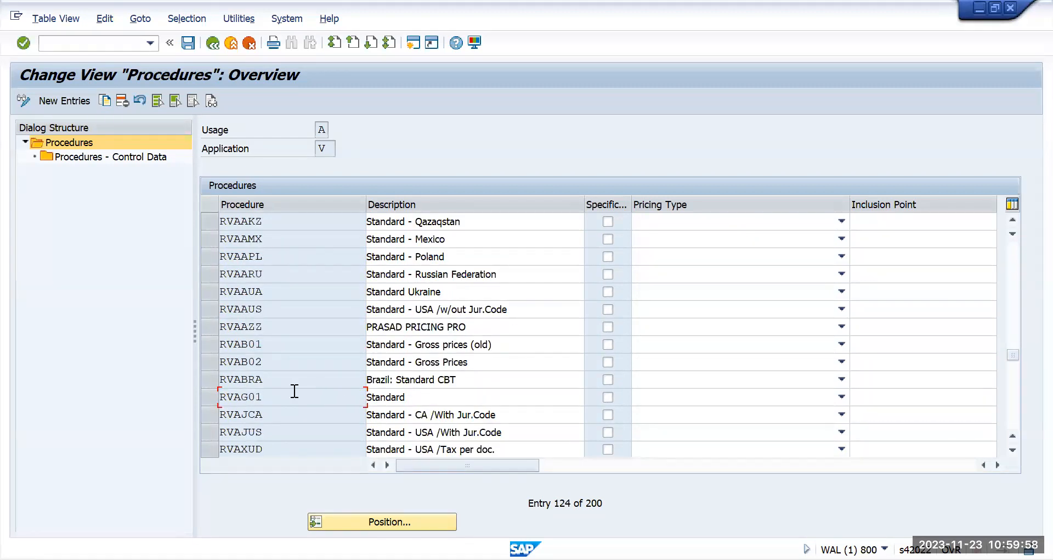
{"action": "left_click_drag", "start_coordinate": [507, 431], "coordinate": [353, 430]}
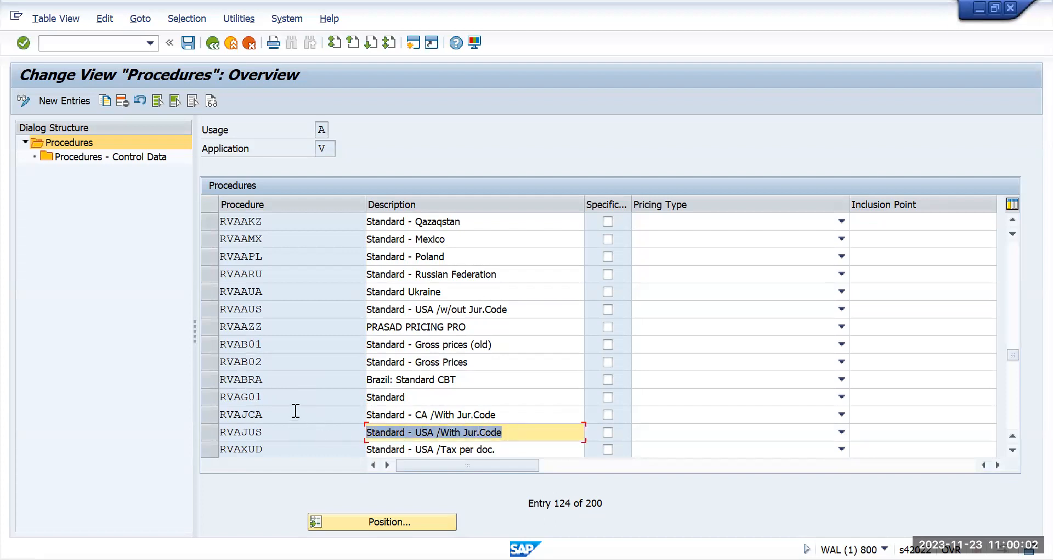
Step: Examine the remaining pricing procedures from RVAJUS to the custom Z procedures near the list's end
{"action": "scroll", "coordinate": [295, 411], "scroll_direction": "down", "scroll_amount": 1}
{"action": "scroll", "coordinate": [295, 410], "scroll_direction": "down", "scroll_amount": 2}
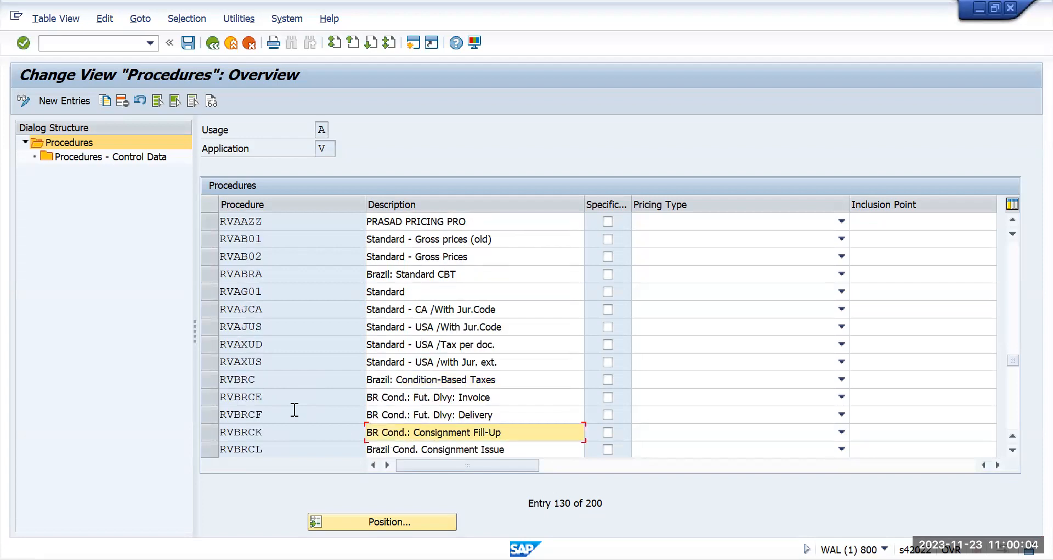
{"action": "scroll", "coordinate": [293, 406], "scroll_direction": "down", "scroll_amount": 3}
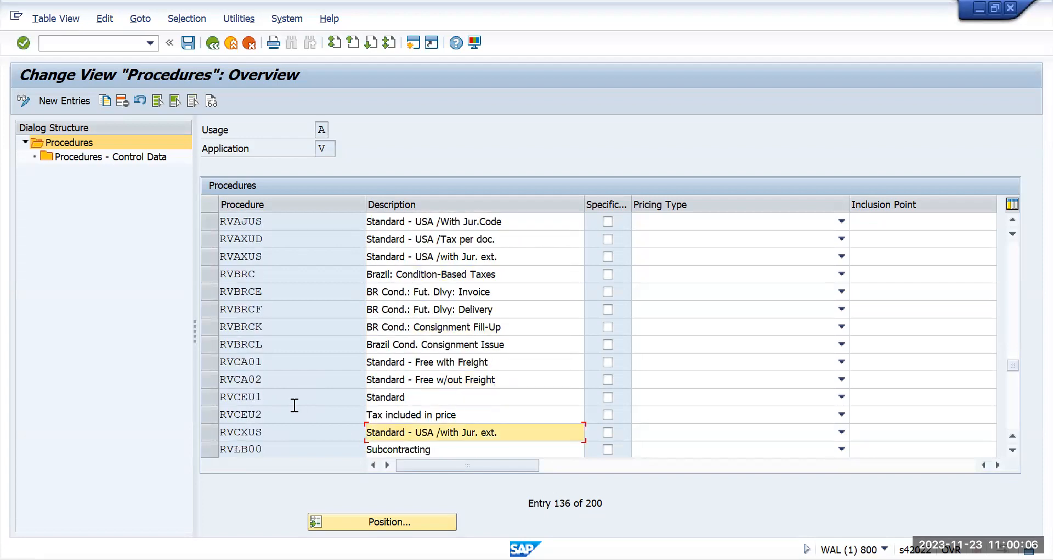
{"action": "scroll", "coordinate": [294, 406], "scroll_direction": "down", "scroll_amount": 4}
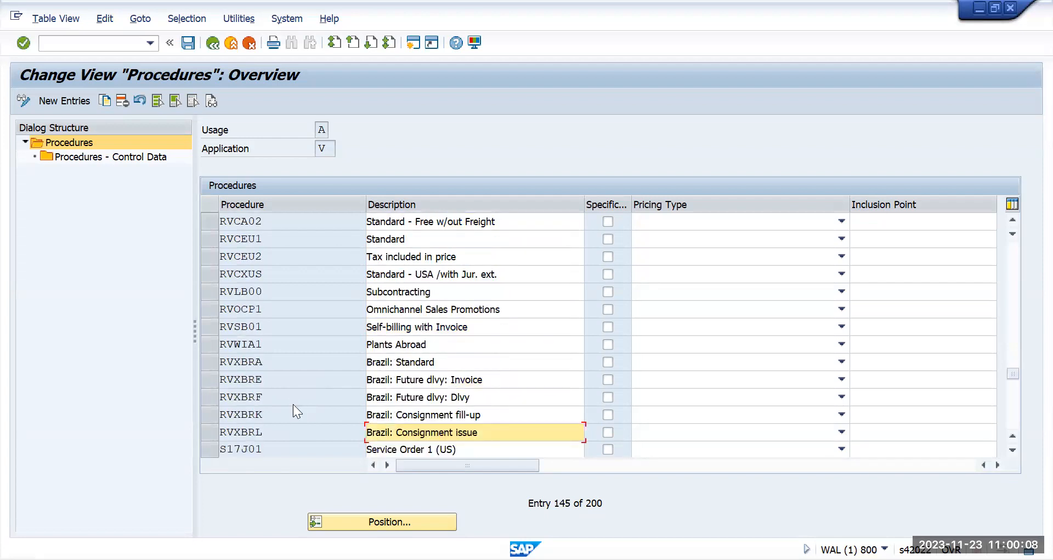
{"action": "double_click", "coordinate": [216, 343]}
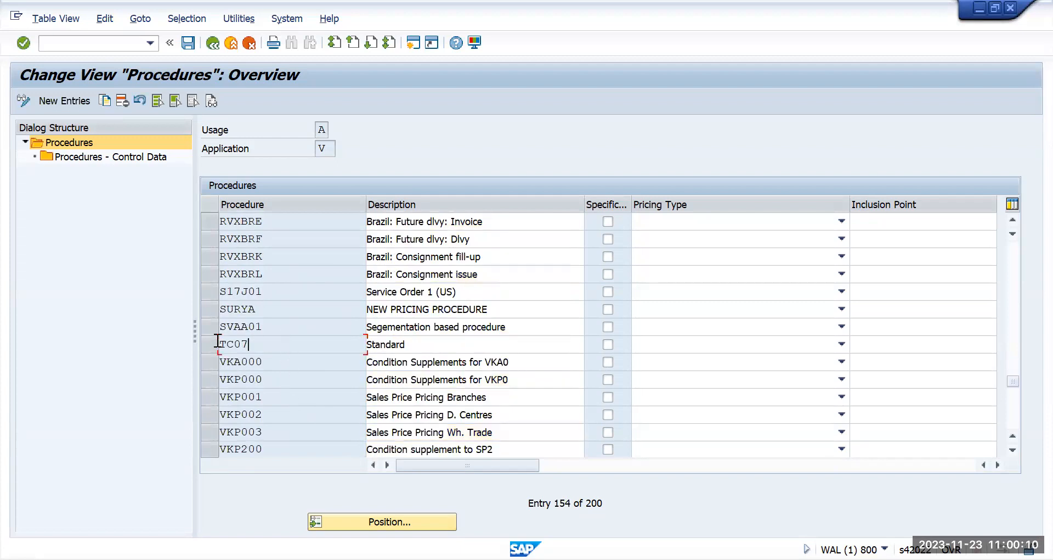
{"action": "scroll", "coordinate": [301, 364], "scroll_direction": "down", "scroll_amount": 2}
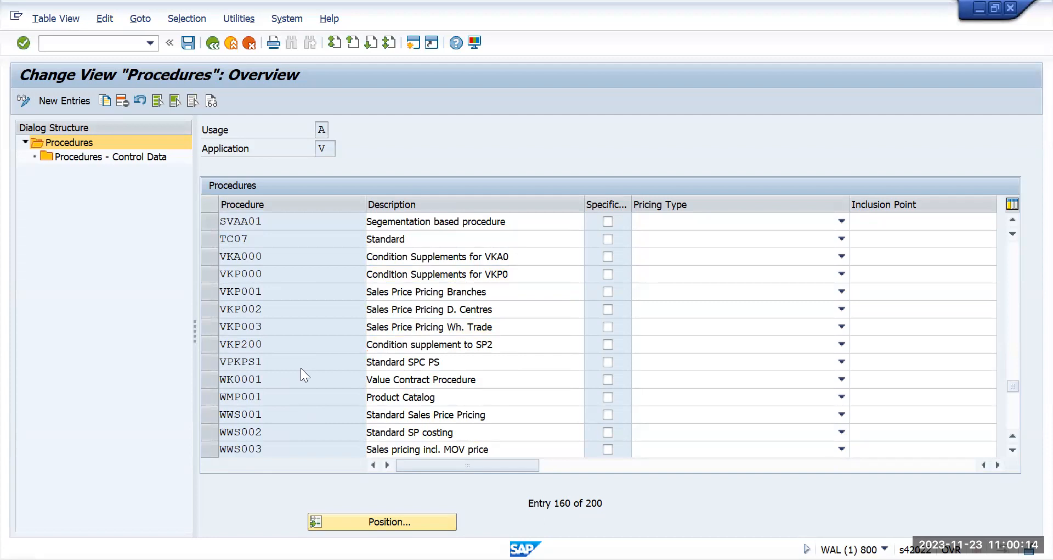
{"action": "scroll", "coordinate": [302, 368], "scroll_direction": "down", "scroll_amount": 2}
{"action": "scroll", "coordinate": [303, 370], "scroll_direction": "down", "scroll_amount": 2}
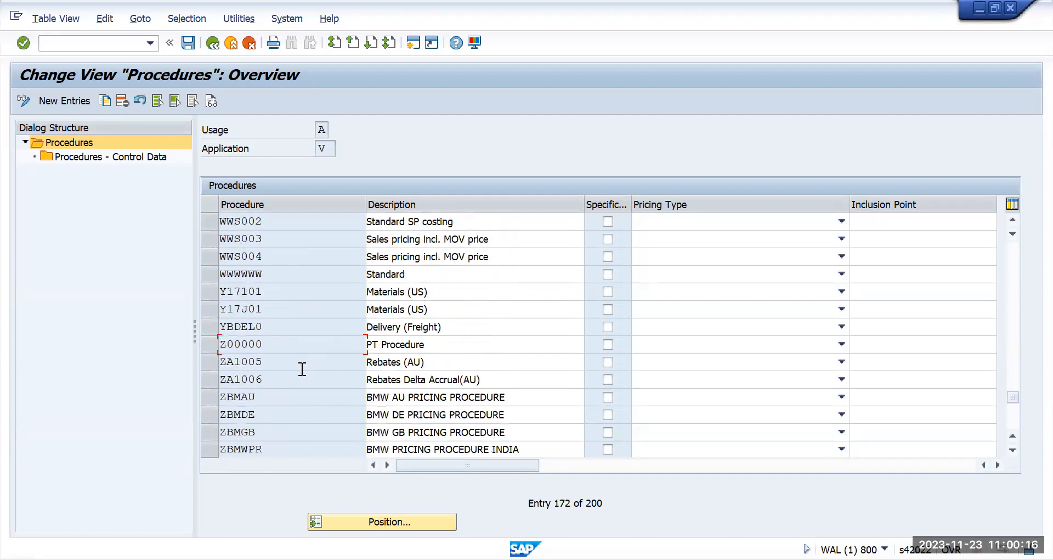
{"action": "scroll", "coordinate": [302, 369], "scroll_direction": "down", "scroll_amount": 1}
{"action": "scroll", "coordinate": [302, 368], "scroll_direction": "down", "scroll_amount": 2}
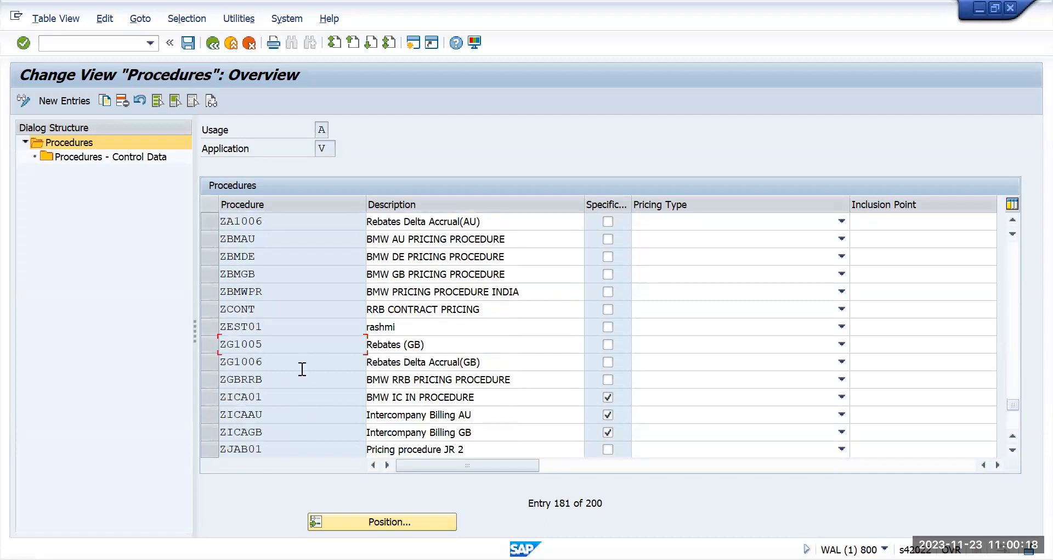
{"action": "scroll", "coordinate": [302, 368], "scroll_direction": "down", "scroll_amount": 1}
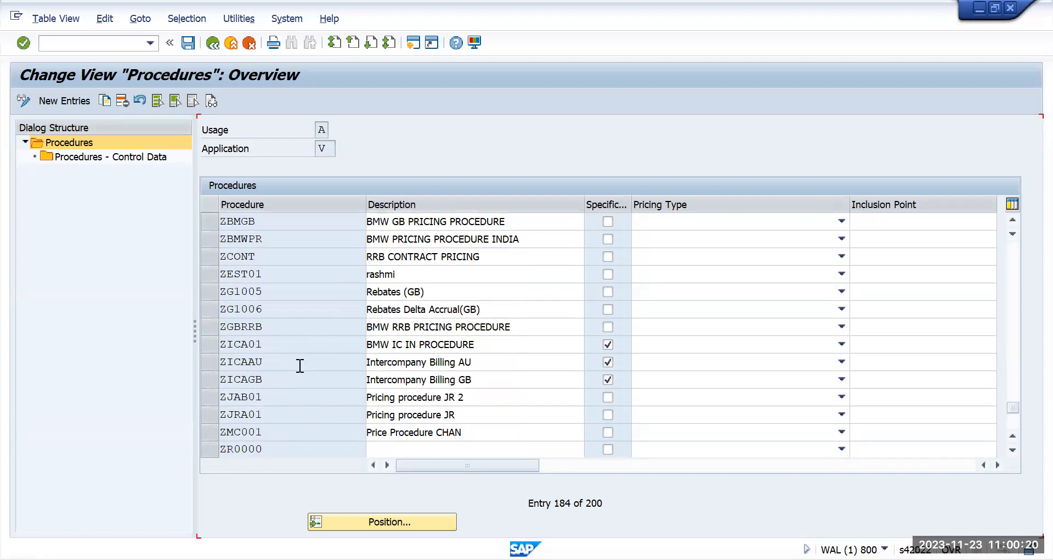
{"action": "scroll", "coordinate": [301, 365], "scroll_direction": "down", "scroll_amount": 2}
Step: Return to the RVA procedures and compare RVAG01 with RVAJUS, Standard - USA /With Jur.Code
{"action": "scroll", "coordinate": [300, 365], "scroll_direction": "up", "scroll_amount": 7}
{"action": "scroll", "coordinate": [299, 364], "scroll_direction": "up", "scroll_amount": 3}
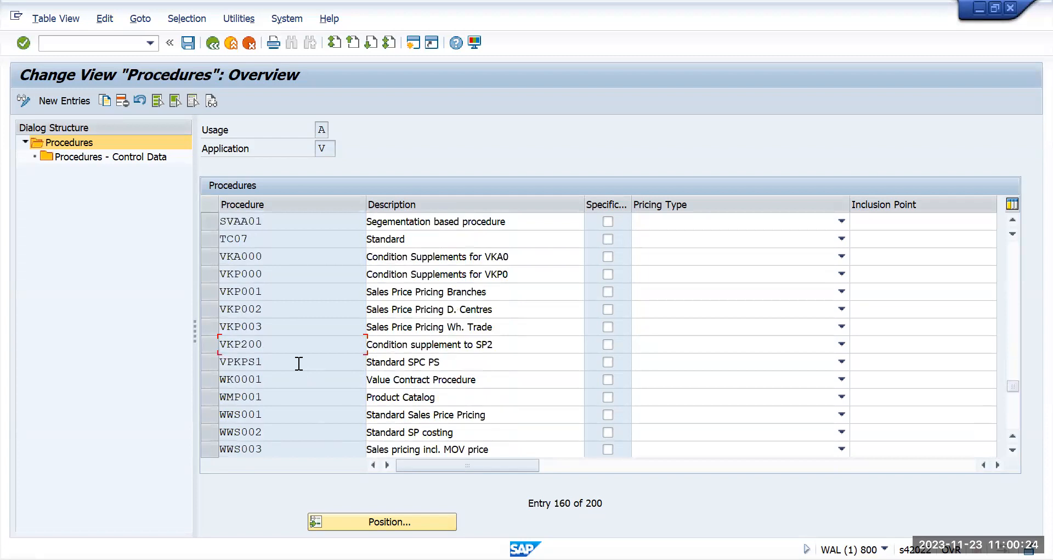
{"action": "scroll", "coordinate": [291, 362], "scroll_direction": "up", "scroll_amount": 6}
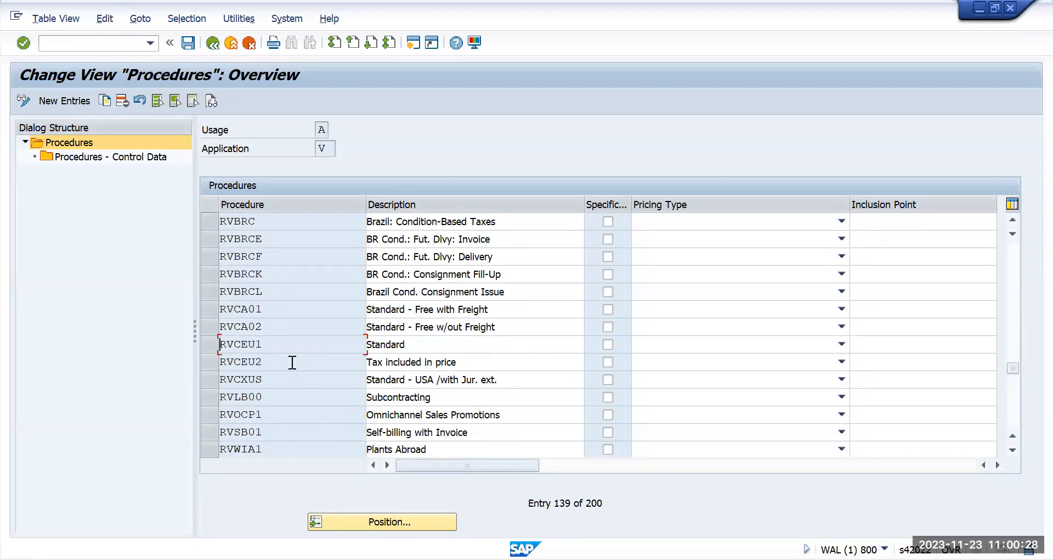
{"action": "scroll", "coordinate": [292, 362], "scroll_direction": "up", "scroll_amount": 2}
{"action": "scroll", "coordinate": [291, 362], "scroll_direction": "up", "scroll_amount": 2}
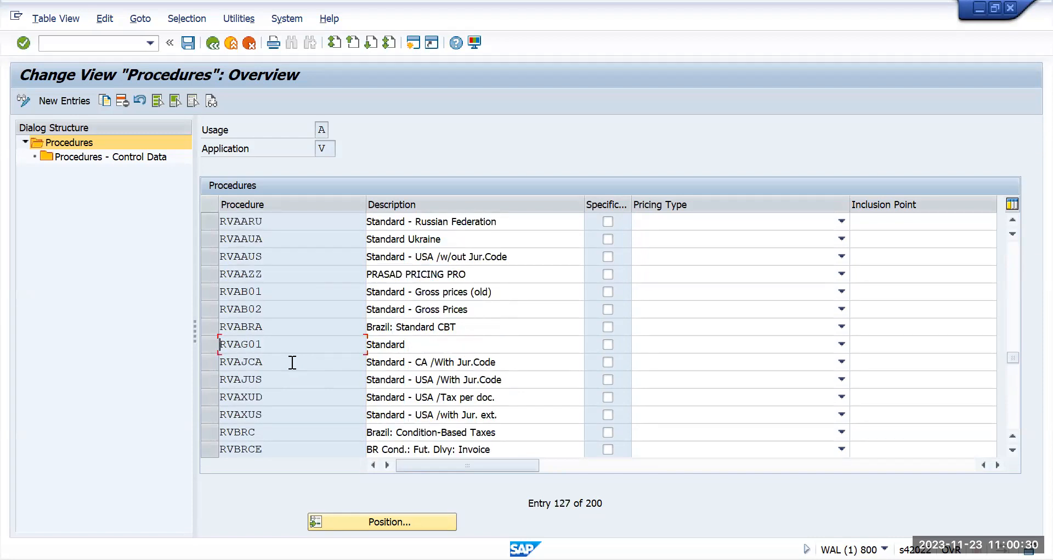
{"action": "left_click_drag", "start_coordinate": [298, 348], "coordinate": [216, 348]}
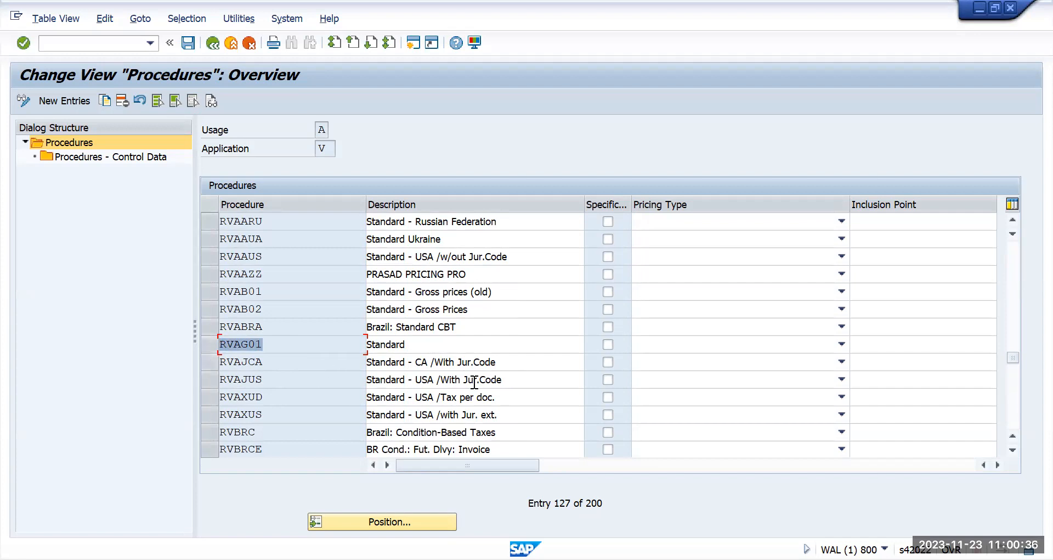
{"action": "left_click_drag", "start_coordinate": [543, 379], "coordinate": [302, 381]}
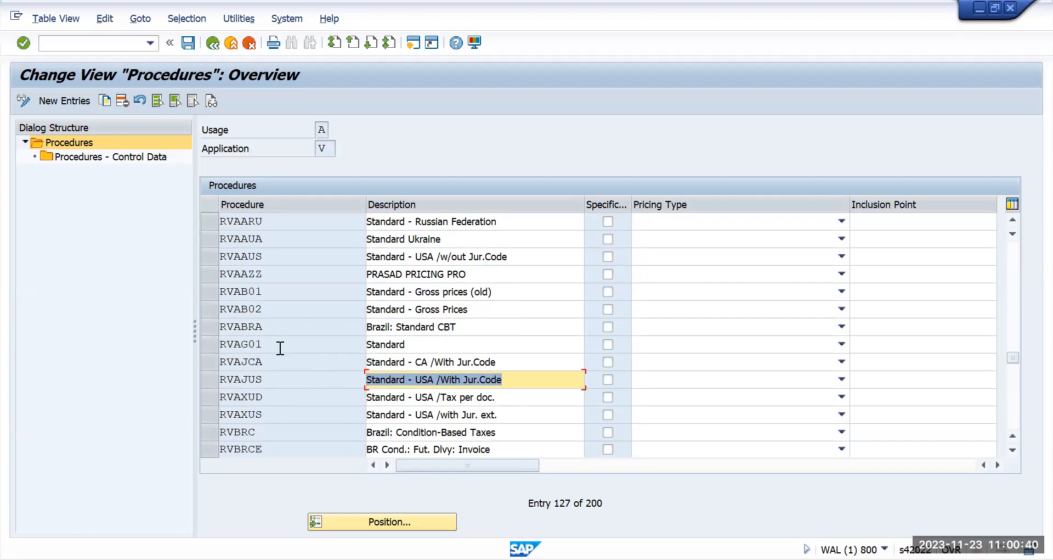
Step: Go back to the Standard procedure RVAA01 in the list and highlight its key
{"action": "scroll", "coordinate": [271, 344], "scroll_direction": "up", "scroll_amount": 2}
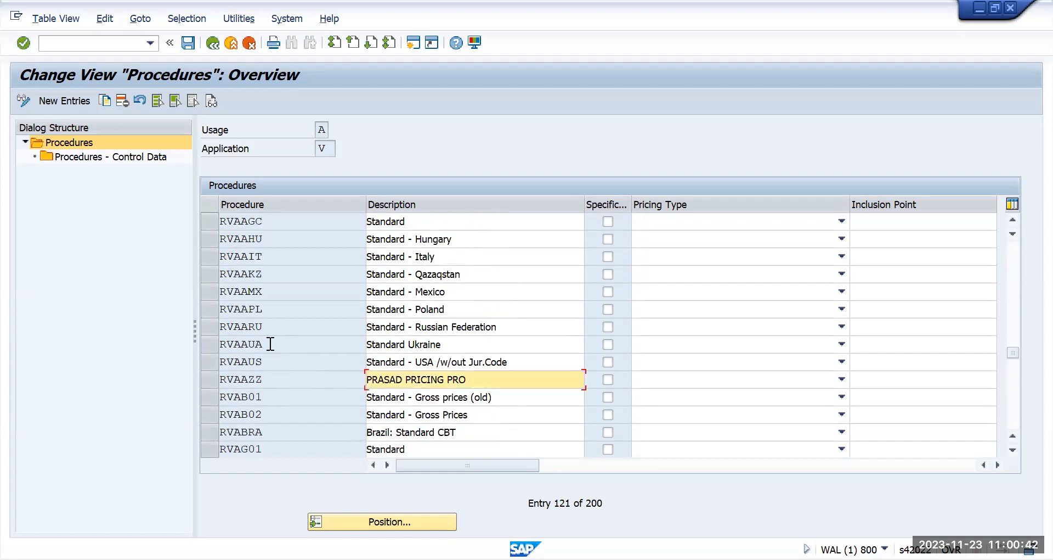
{"action": "scroll", "coordinate": [270, 343], "scroll_direction": "up", "scroll_amount": 1}
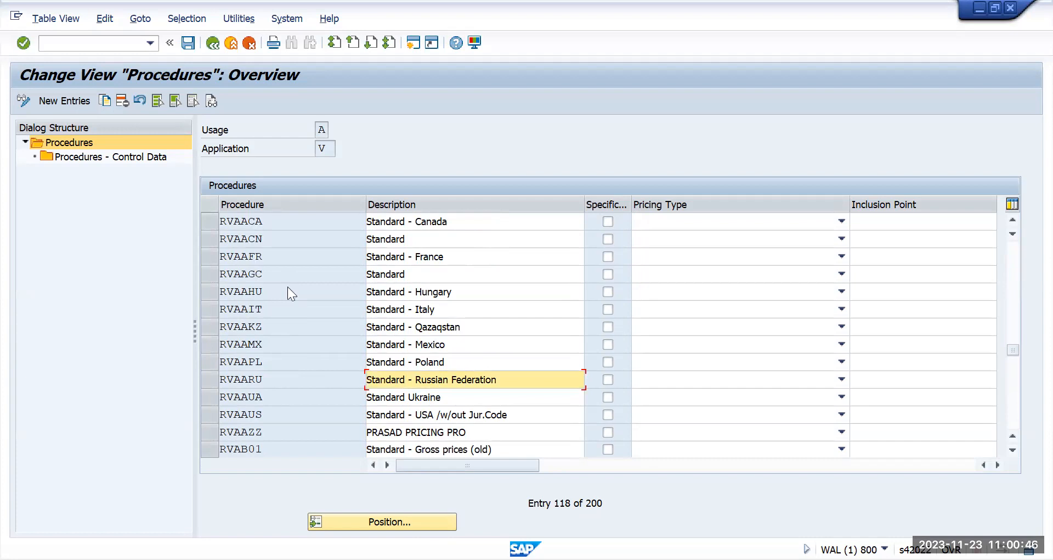
{"action": "scroll", "coordinate": [290, 286], "scroll_direction": "up", "scroll_amount": 2}
{"action": "left_click_drag", "start_coordinate": [270, 257], "coordinate": [189, 281]}
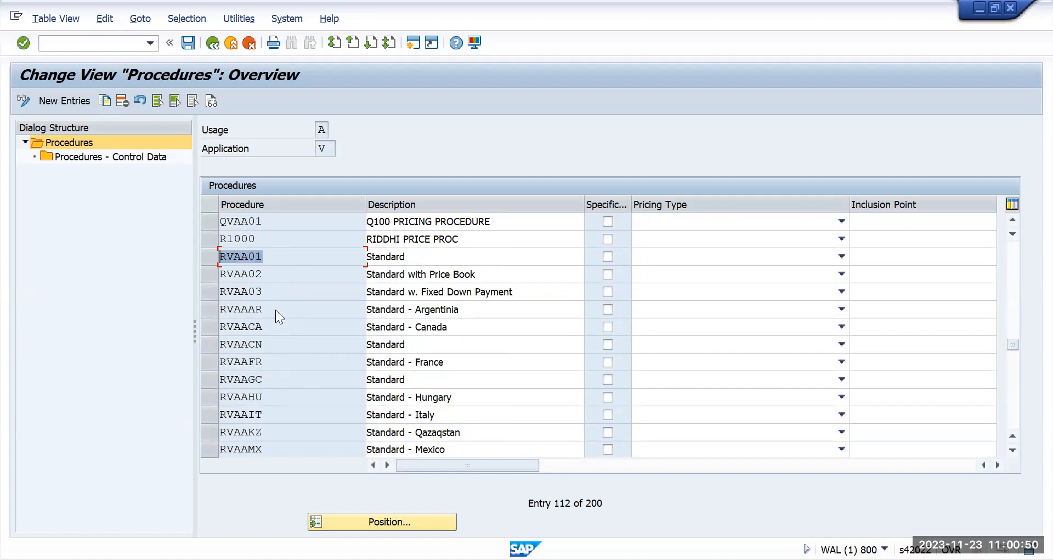
Step: Examine the pricing procedures listed before RVAA01, back to ICAA01, Intercompany Billing, and return to RVAA01
{"action": "scroll", "coordinate": [276, 310], "scroll_direction": "up", "scroll_amount": 2}
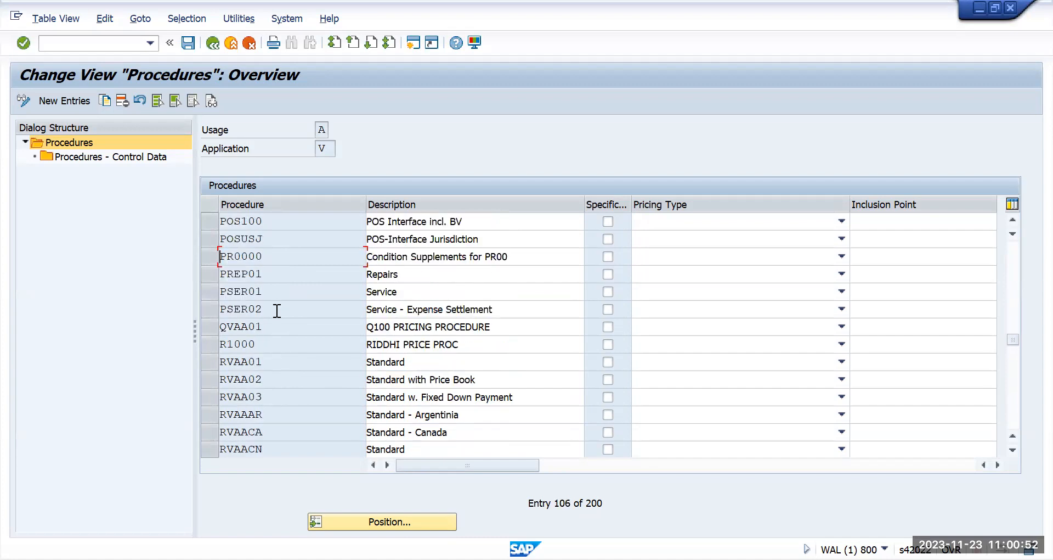
{"action": "scroll", "coordinate": [277, 310], "scroll_direction": "up", "scroll_amount": 2}
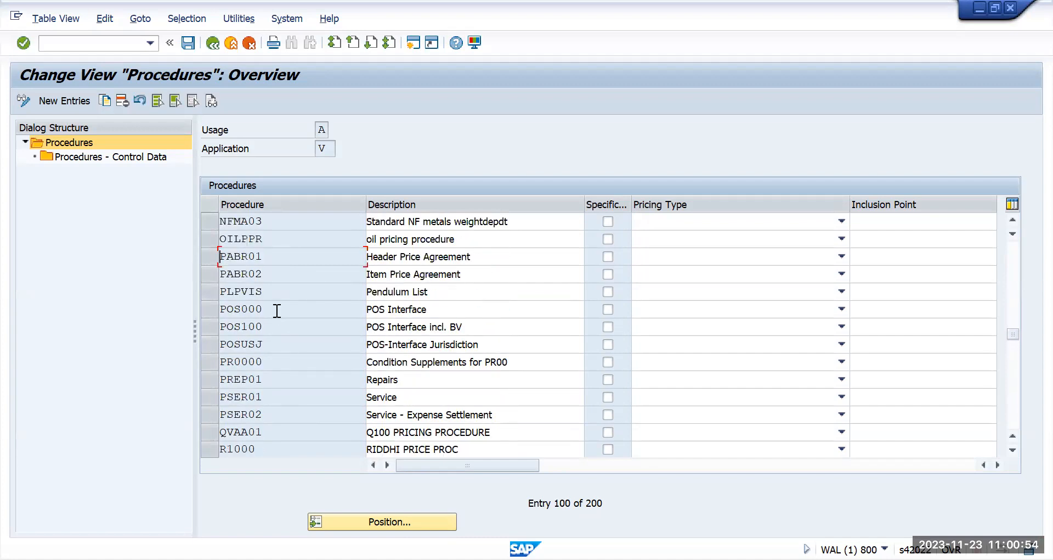
{"action": "scroll", "coordinate": [276, 309], "scroll_direction": "up", "scroll_amount": 2}
{"action": "scroll", "coordinate": [276, 309], "scroll_direction": "up", "scroll_amount": 6}
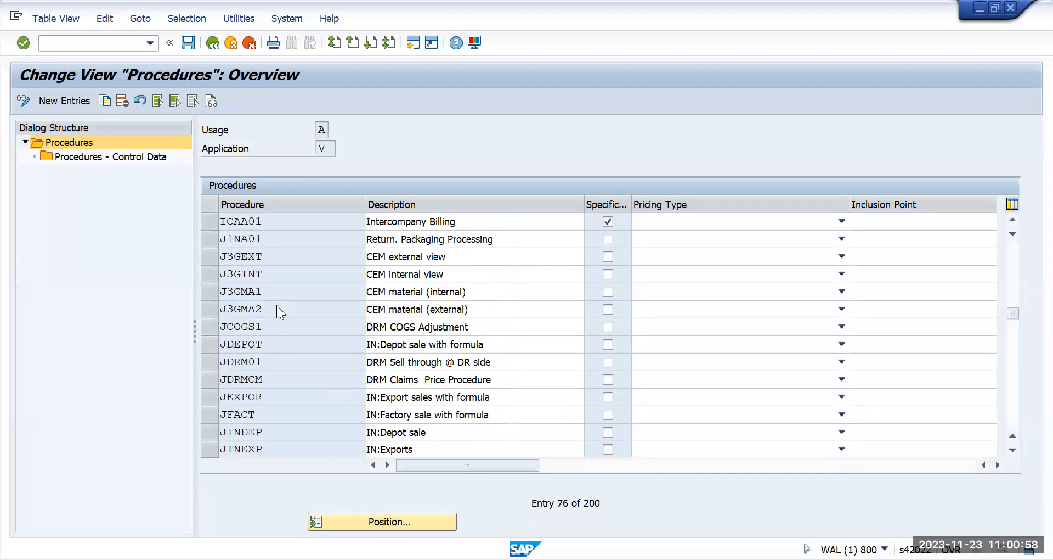
{"action": "scroll", "coordinate": [277, 306], "scroll_direction": "down", "scroll_amount": 5}
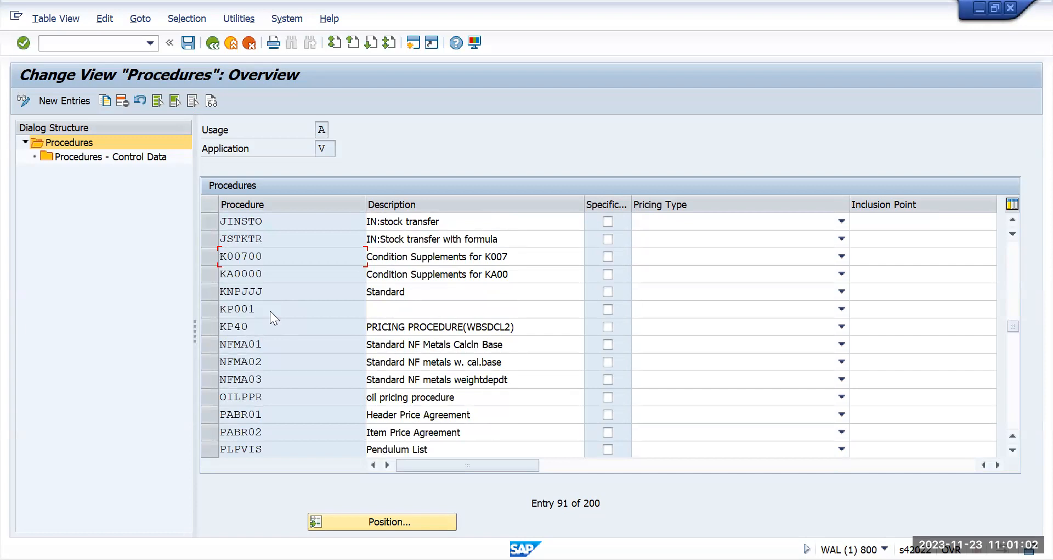
{"action": "scroll", "coordinate": [270, 311], "scroll_direction": "down", "scroll_amount": 2}
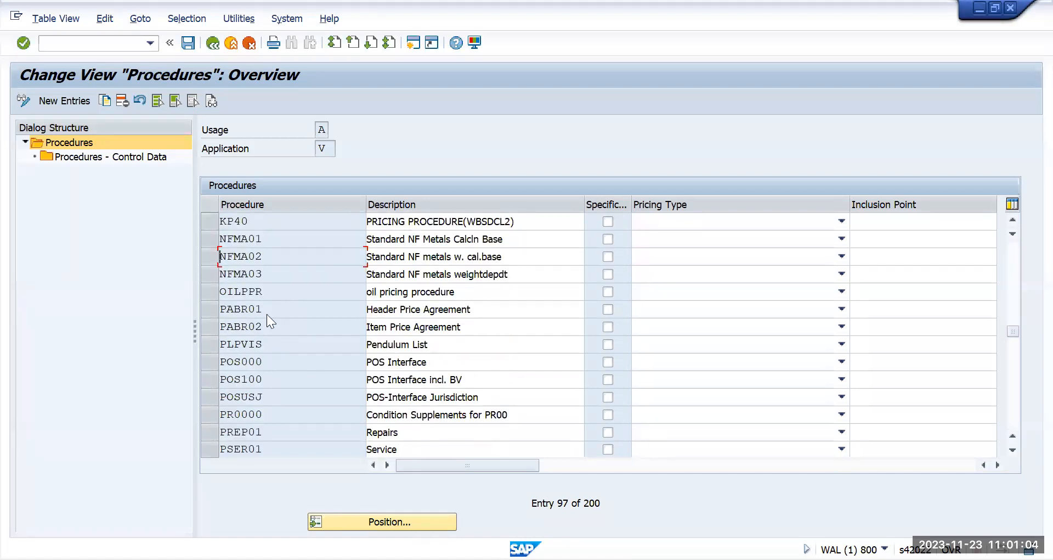
{"action": "scroll", "coordinate": [269, 317], "scroll_direction": "down", "scroll_amount": 2}
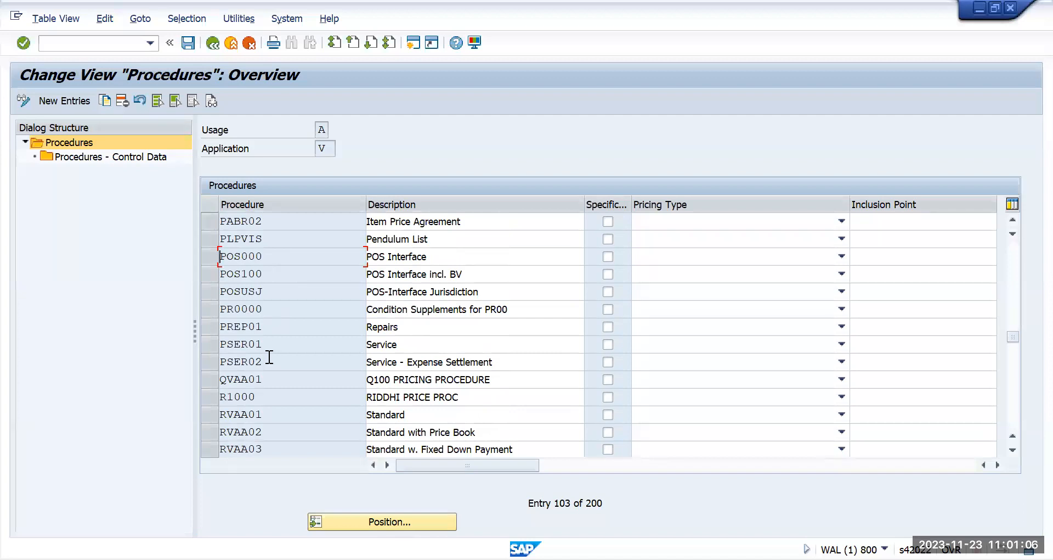
{"action": "scroll", "coordinate": [271, 335], "scroll_direction": "down", "scroll_amount": 2}
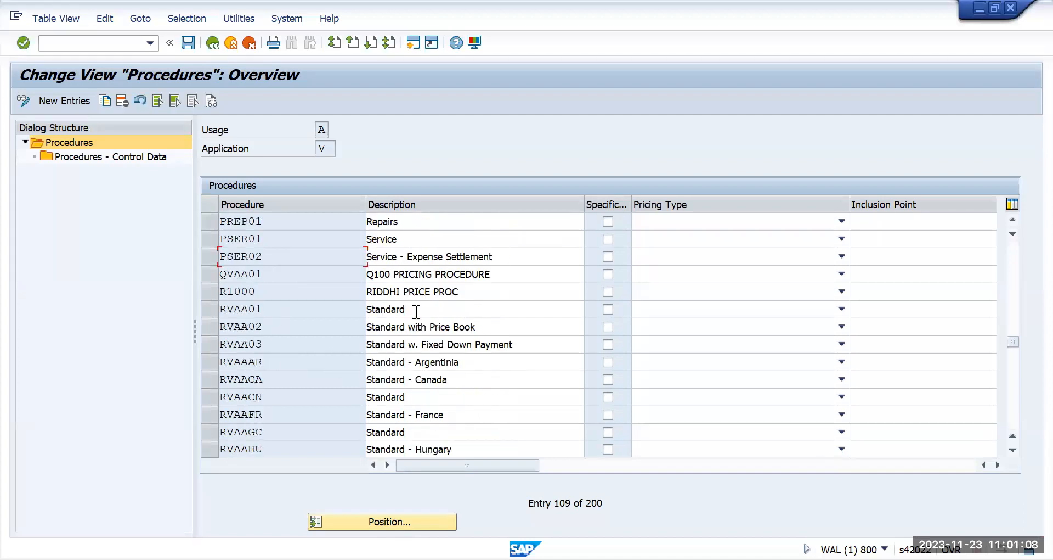
Step: Open the control data of the Standard pricing procedure RVAA01 and look over its first price and discount condition types
{"action": "left_click", "coordinate": [414, 310]}
{"action": "left_click", "coordinate": [208, 310]}
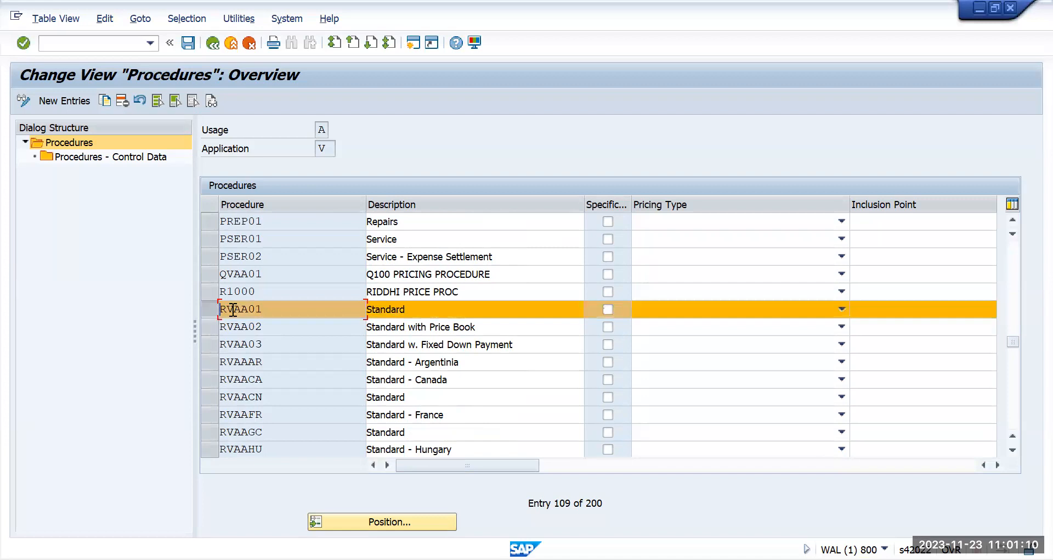
{"action": "left_click", "coordinate": [111, 160]}
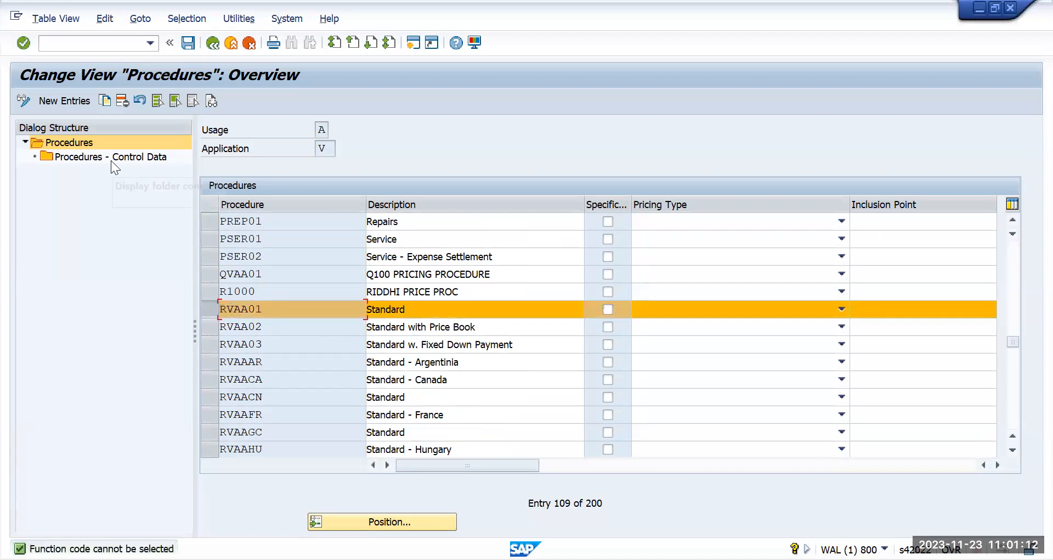
{"action": "double_click", "coordinate": [111, 160]}
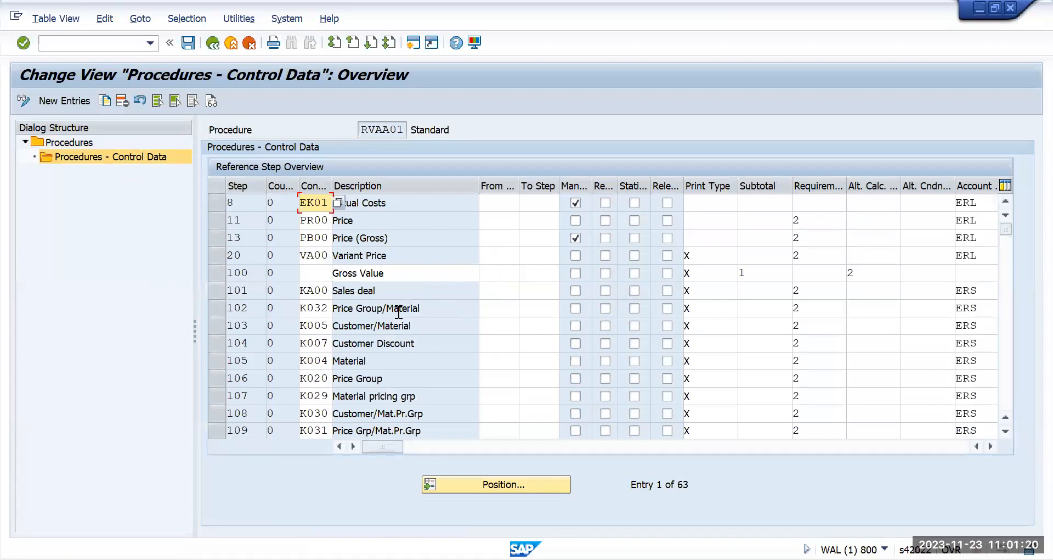
{"action": "left_click", "coordinate": [433, 305]}
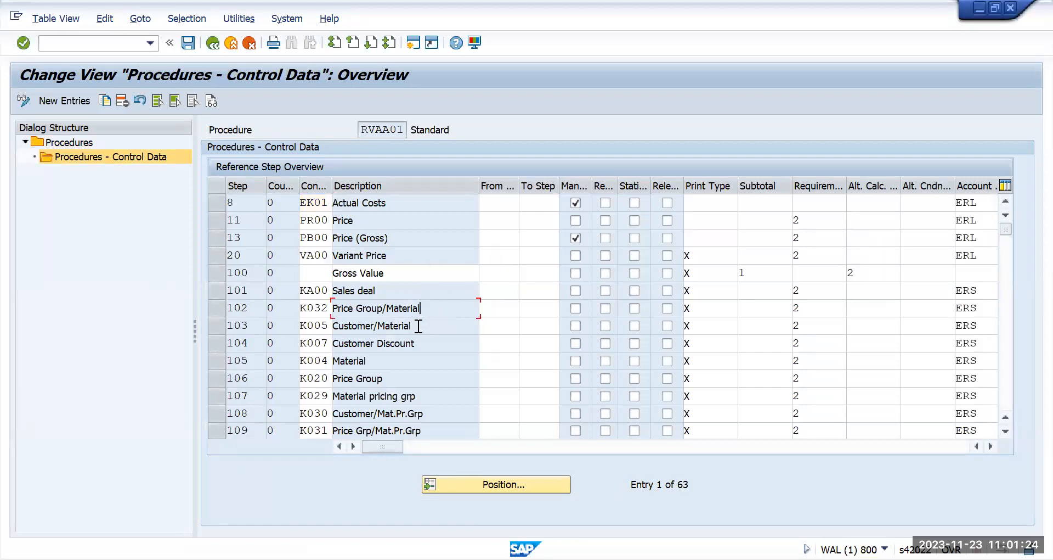
{"action": "left_click", "coordinate": [400, 371]}
{"action": "key", "text": "alt+Tab"}
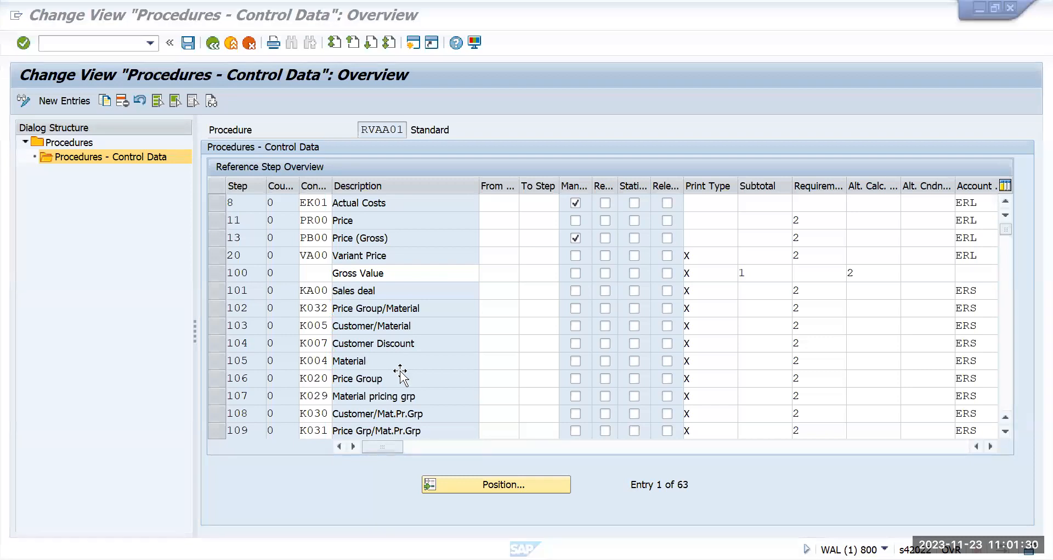
{"action": "key", "text": "alt+Tab"}
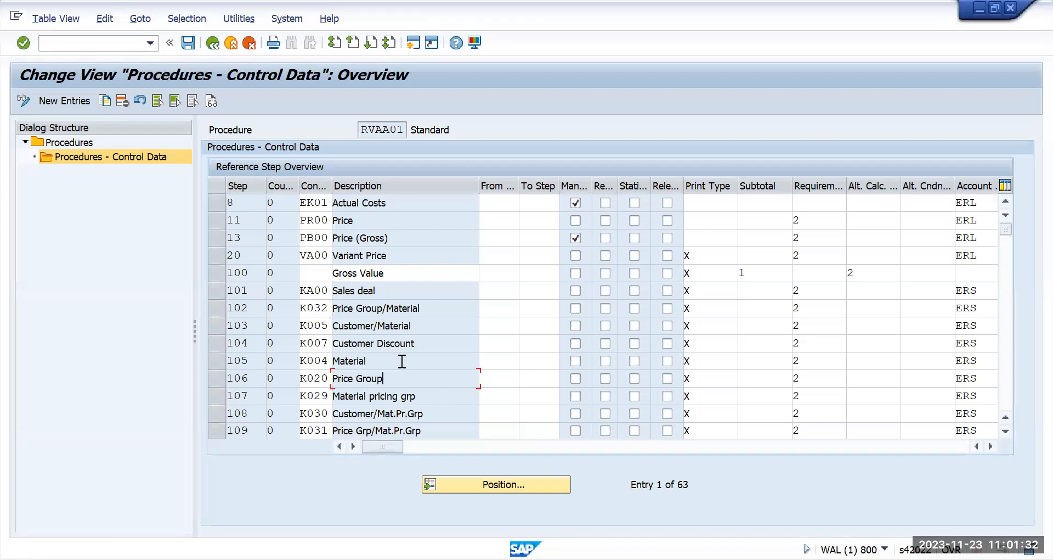
{"action": "key", "text": "alt+Tab"}
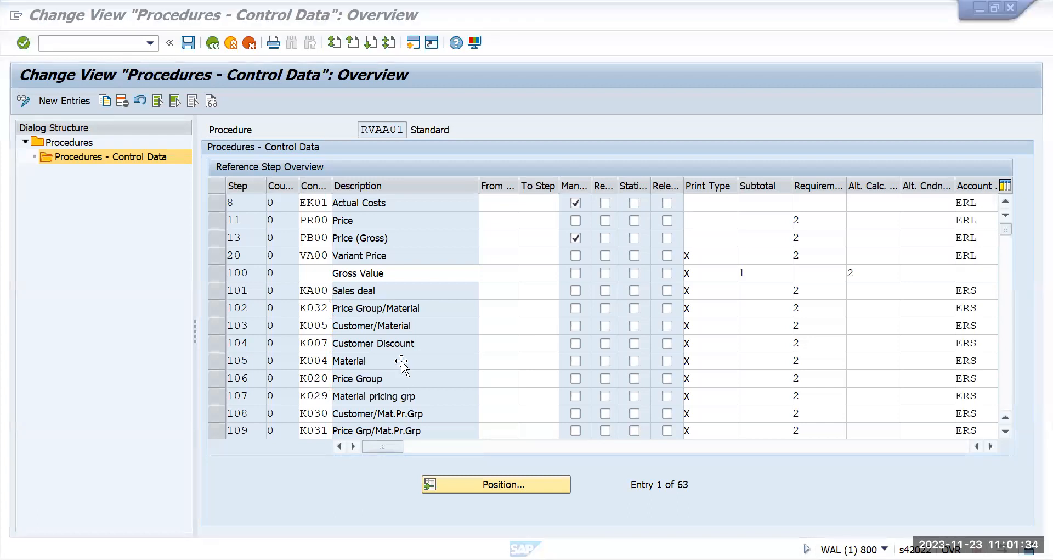
{"action": "key", "text": "alt+Tab"}
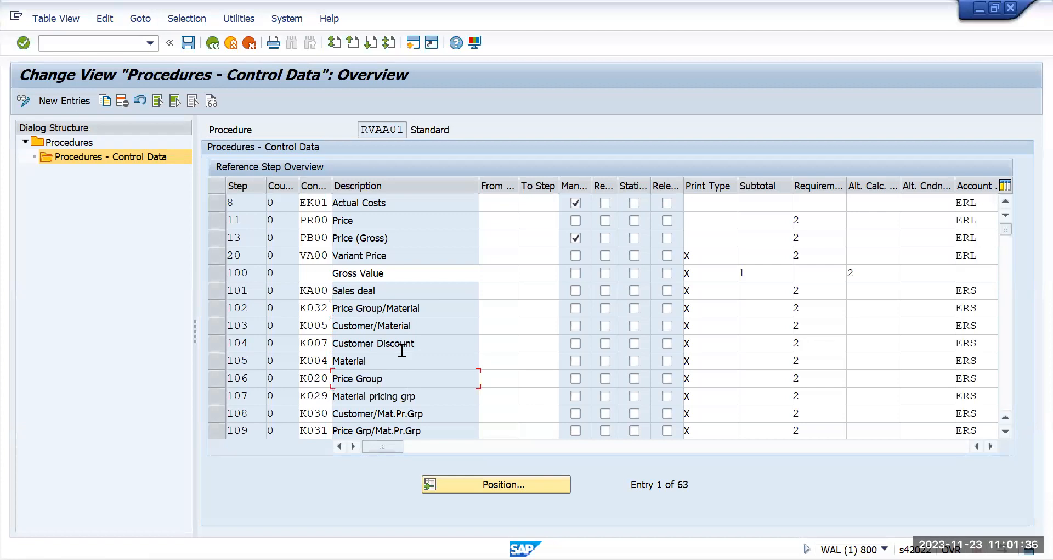
Step: Examine the remaining control data steps of RVAA01, from the discounts down to Cust.-Expected Value at step 971
{"action": "scroll", "coordinate": [405, 343], "scroll_direction": "down", "scroll_amount": 3}
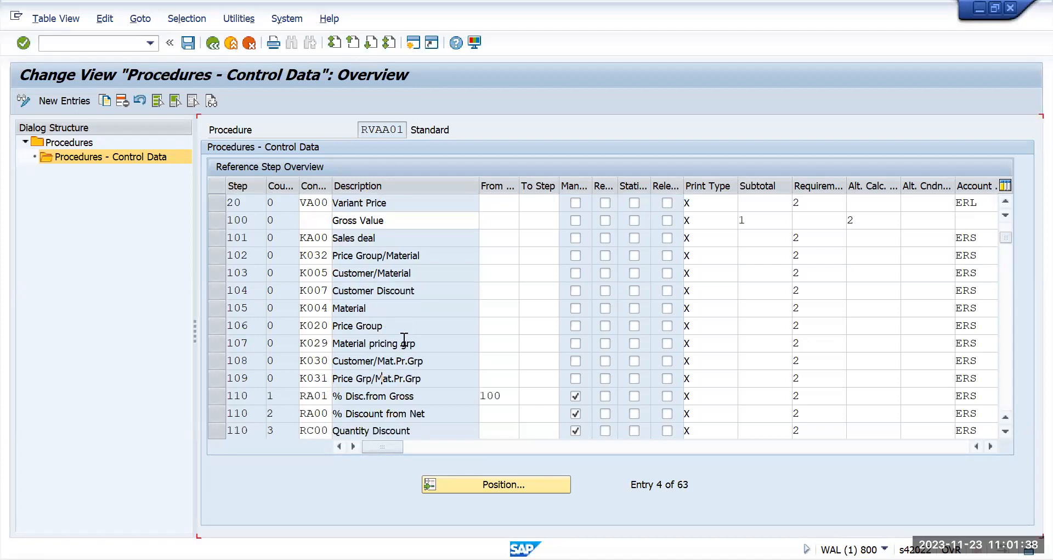
{"action": "scroll", "coordinate": [399, 349], "scroll_direction": "down", "scroll_amount": 4}
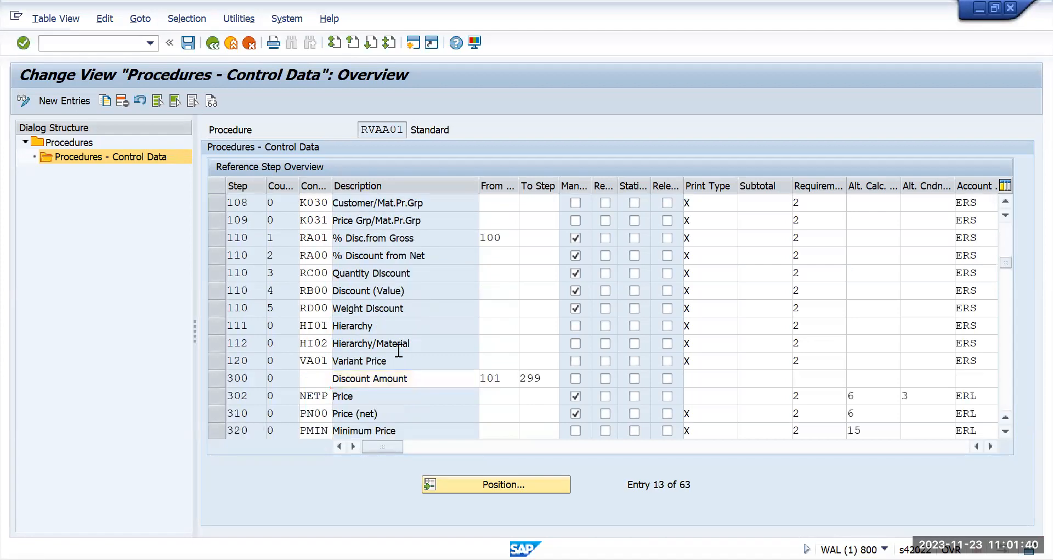
{"action": "scroll", "coordinate": [397, 350], "scroll_direction": "down", "scroll_amount": 6}
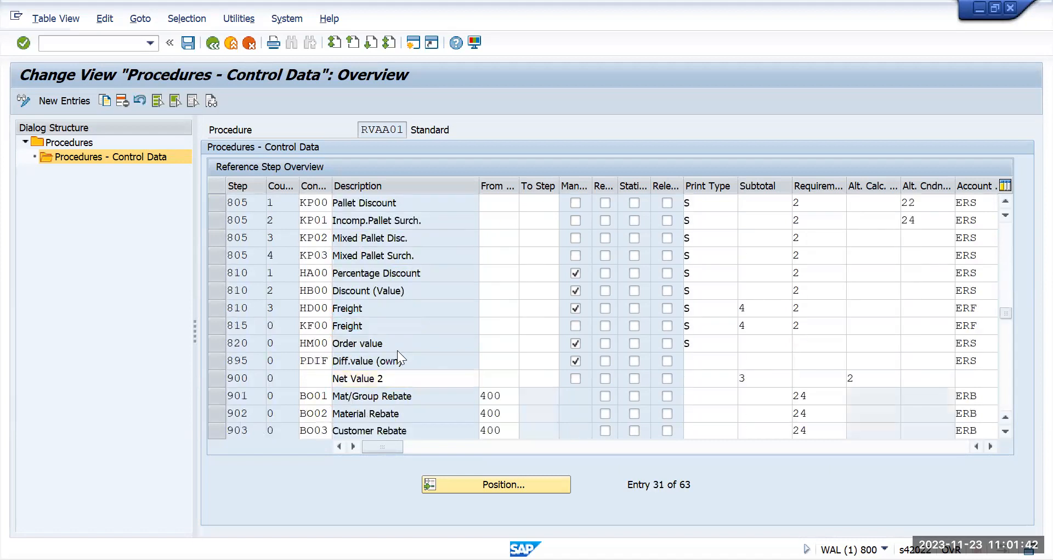
{"action": "scroll", "coordinate": [397, 351], "scroll_direction": "down", "scroll_amount": 5}
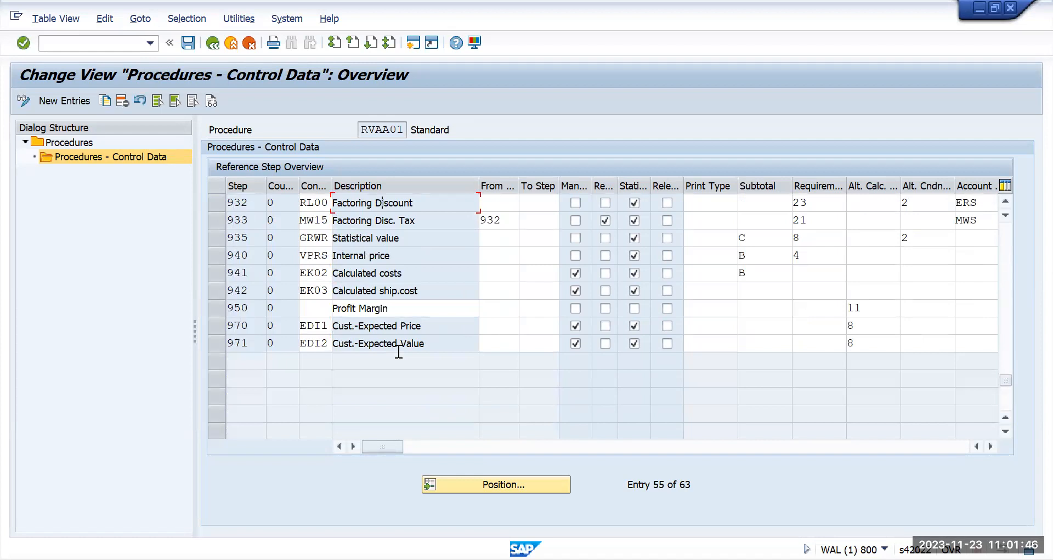
{"action": "key", "text": "alt+Tab"}
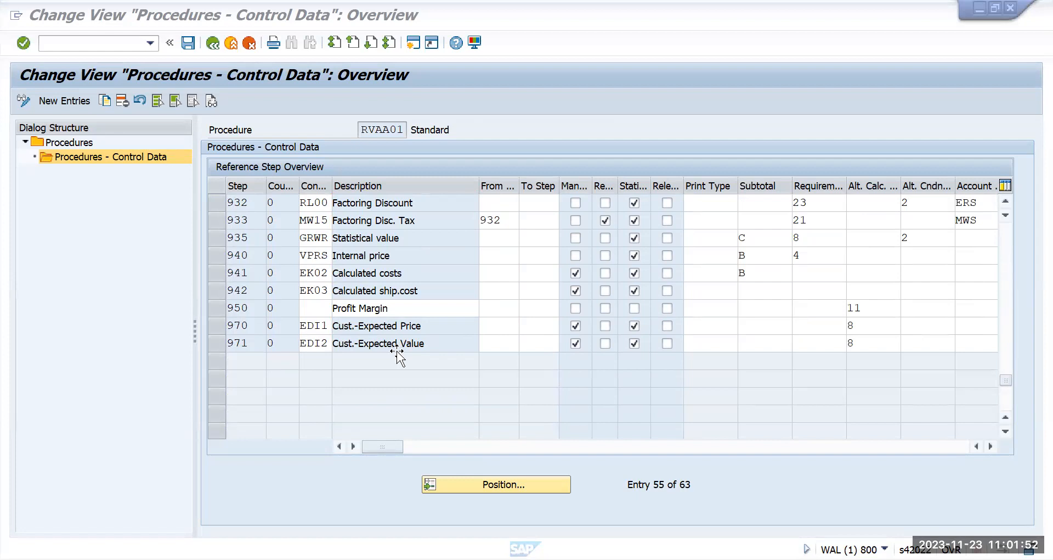
{"action": "key", "text": "Escape"}
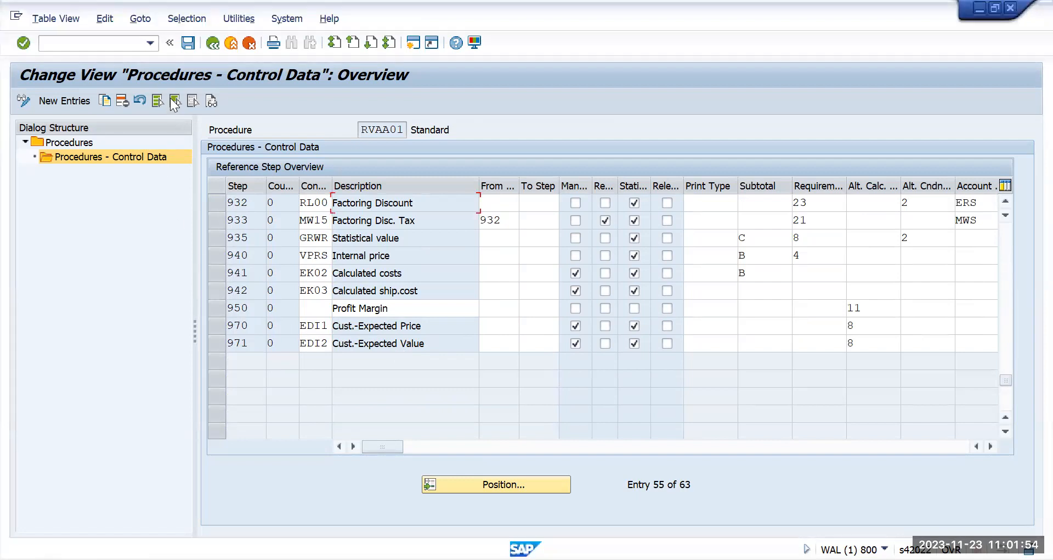
Step: Return to the procedures overview and start a copy of the Standard procedure RVAA01 with the procedure key TMUS
{"action": "left_click", "coordinate": [212, 43]}
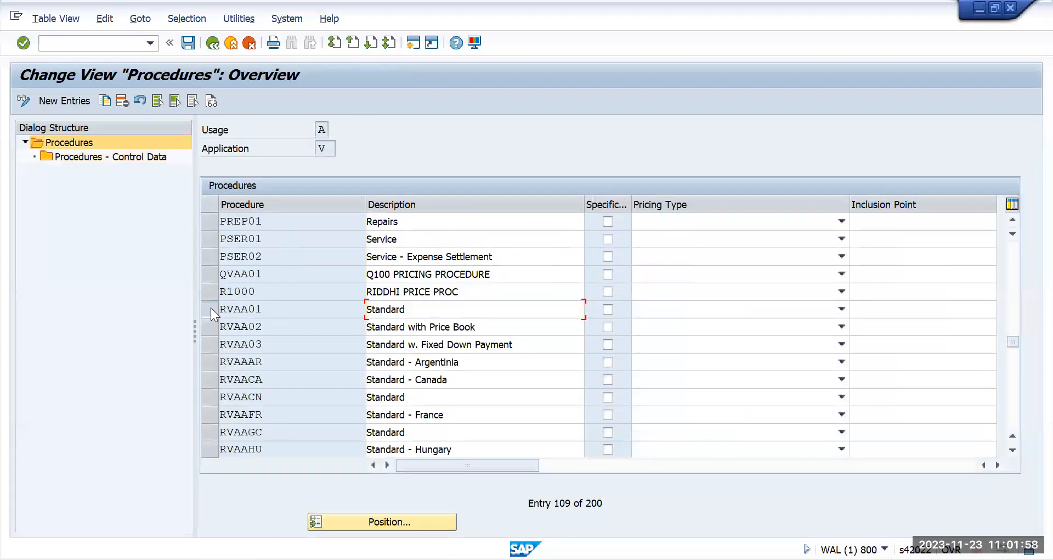
{"action": "left_click", "coordinate": [211, 309]}
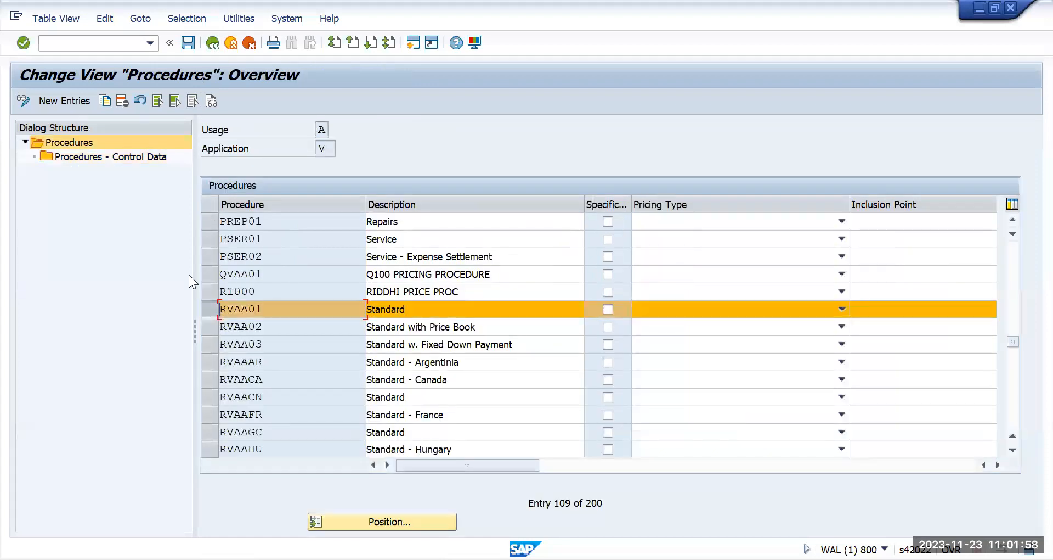
{"action": "left_click", "coordinate": [109, 105]}
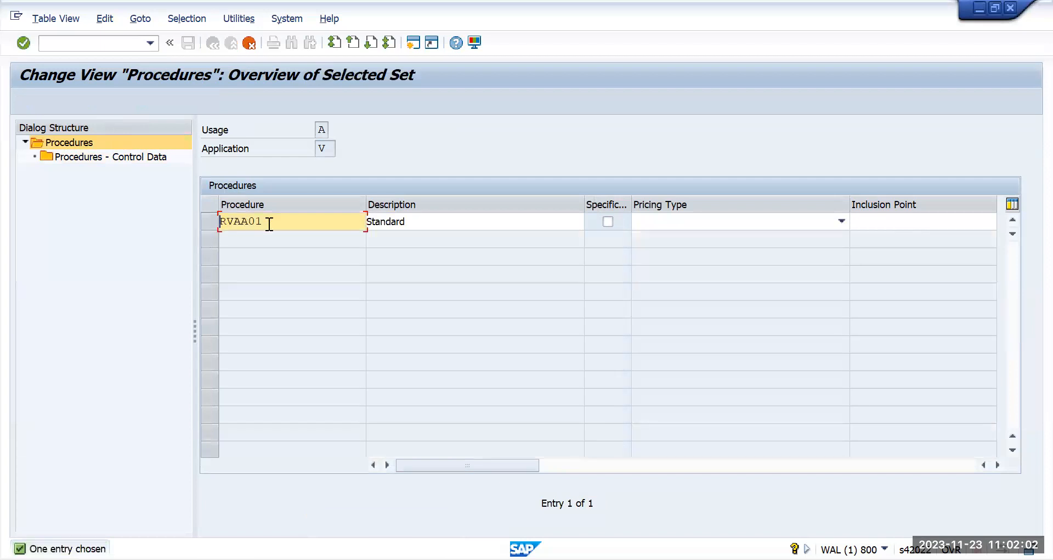
{"action": "left_click_drag", "start_coordinate": [270, 221], "coordinate": [148, 228]}
{"action": "type", "text": "TMUS"}
{"action": "key", "text": "Tab"}
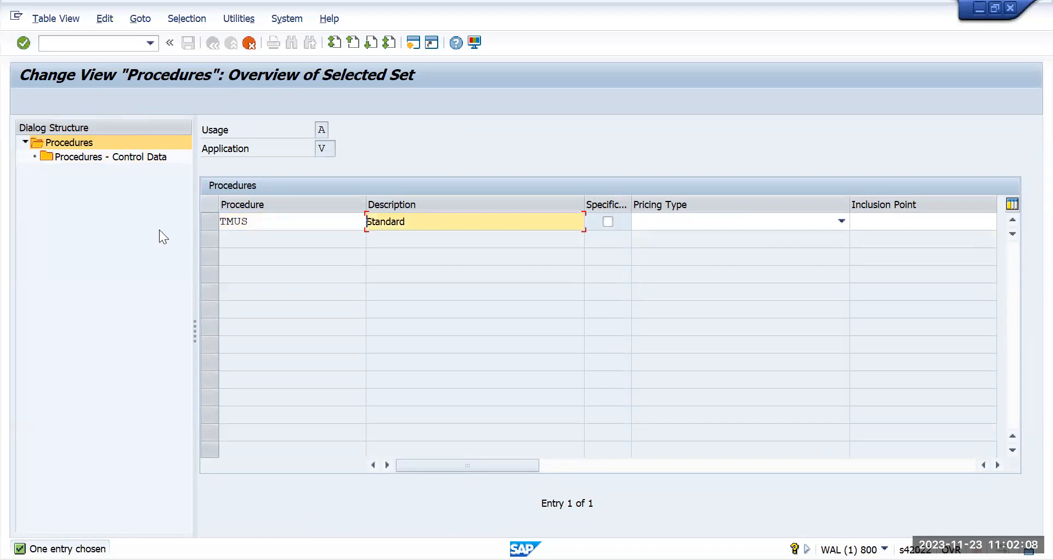
Step: Replace the copied procedure's description with TM US PP and confirm the entry
{"action": "key", "text": "Delete"}
{"action": "key", "text": "Delete"}
{"action": "key", "text": "Delete"}
{"action": "key", "text": "Delete"}
{"action": "key", "text": "Delete"}
{"action": "key", "text": "Delete"}
{"action": "key", "text": "Delete"}
{"action": "key", "text": "Delete"}
{"action": "type", "text": "TMUS"}
{"action": "key", "text": "BackSpace"}
{"action": "key", "text": "BackSpace"}
{"action": "type", "text": "USPP"}
{"action": "key", "text": "BackSpace"}
{"action": "key", "text": "BackSpace"}
{"action": "type", "text": "PP"}
{"action": "key", "text": "Return"}
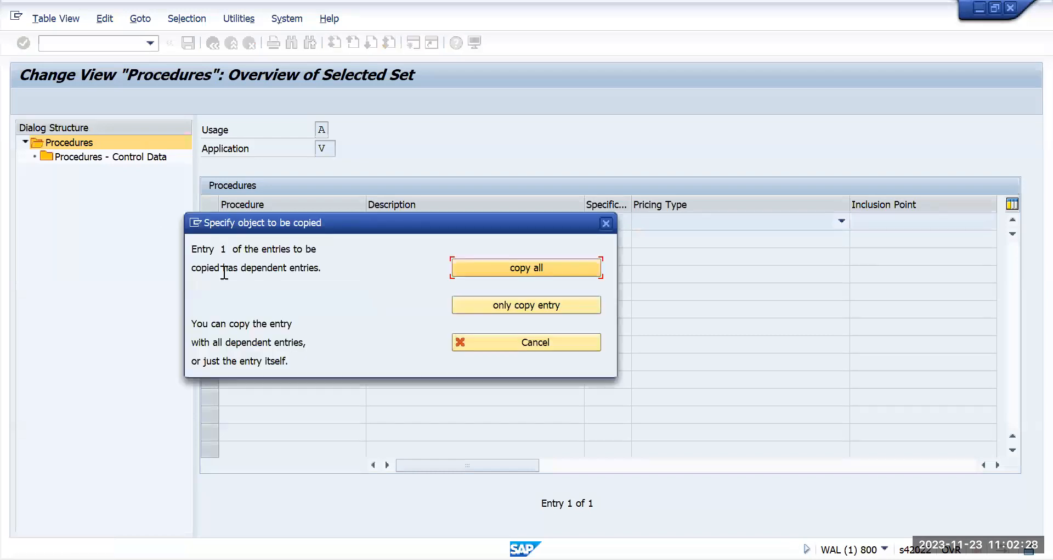
Step: Copy all dependent control data entries into TMUS, accepting the standard proposals and counter warnings for the condition types
{"action": "left_click", "coordinate": [511, 268]}
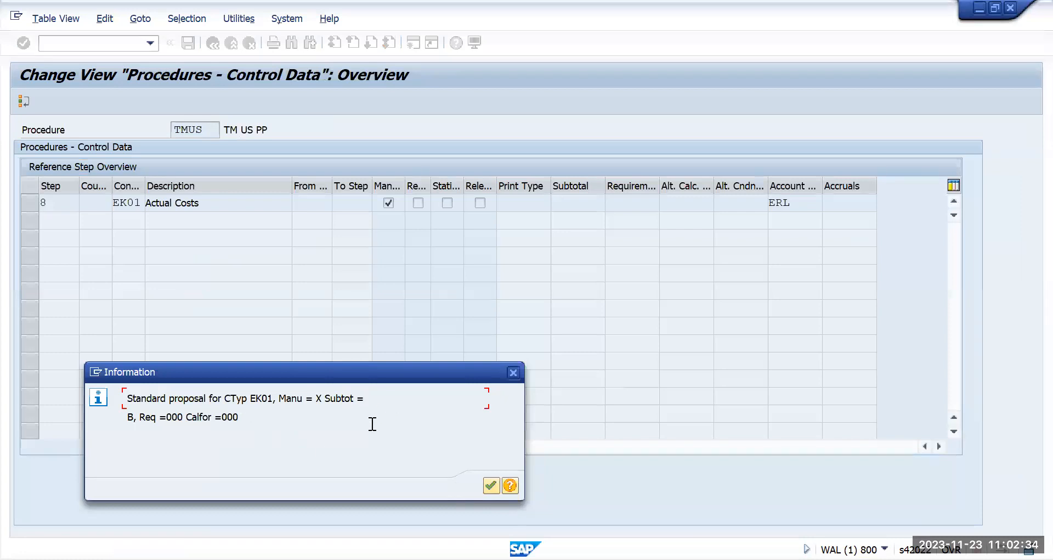
{"action": "left_click", "coordinate": [490, 486]}
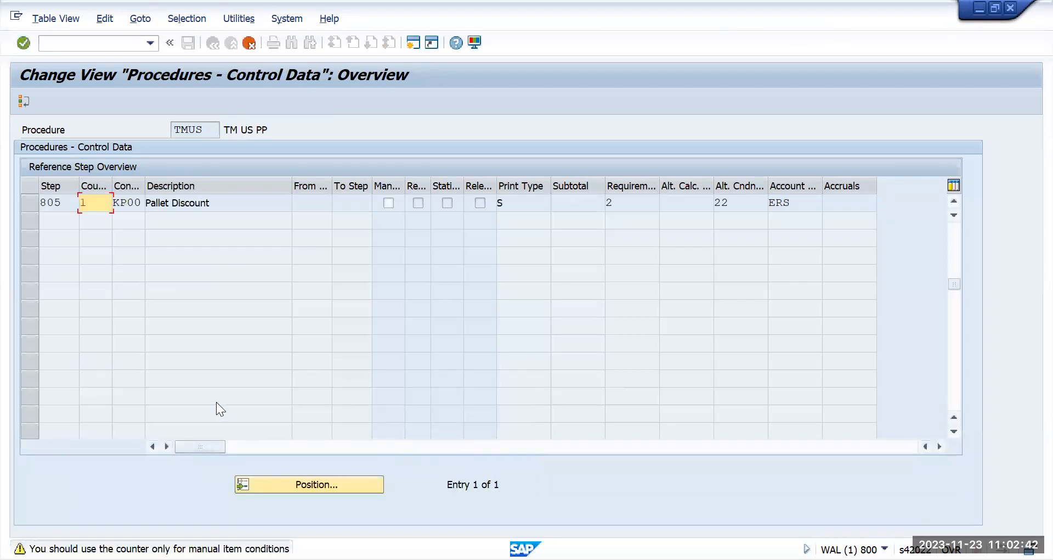
{"action": "key", "text": "Return"}
{"action": "key", "text": "Return"}
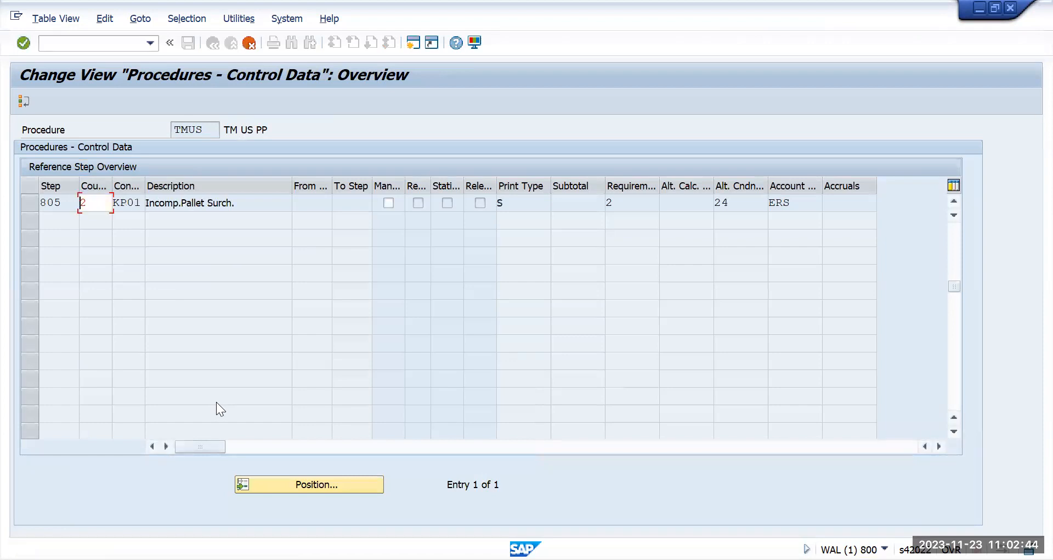
{"action": "key", "text": "Return"}
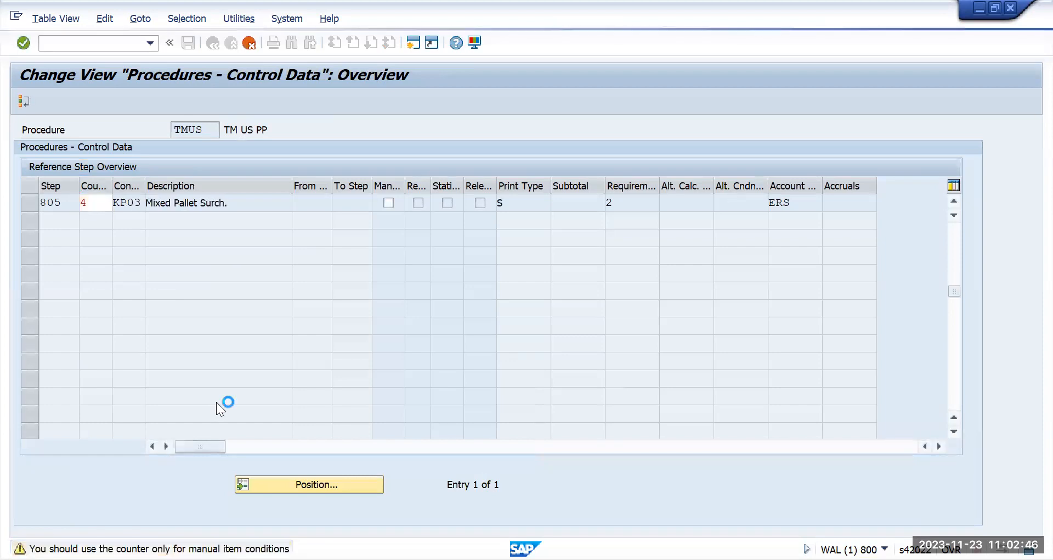
{"action": "key", "text": "Return"}
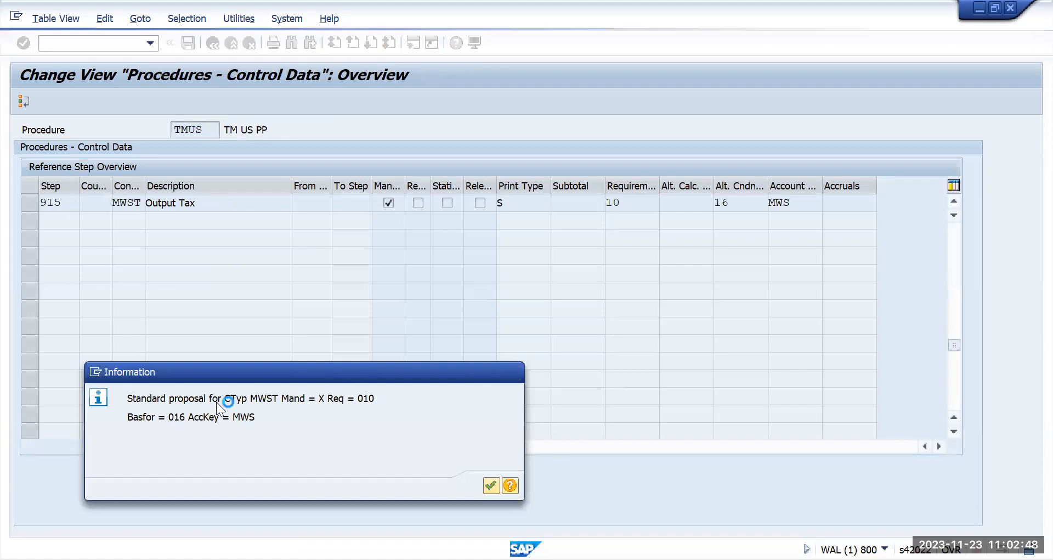
{"action": "key", "text": "Return"}
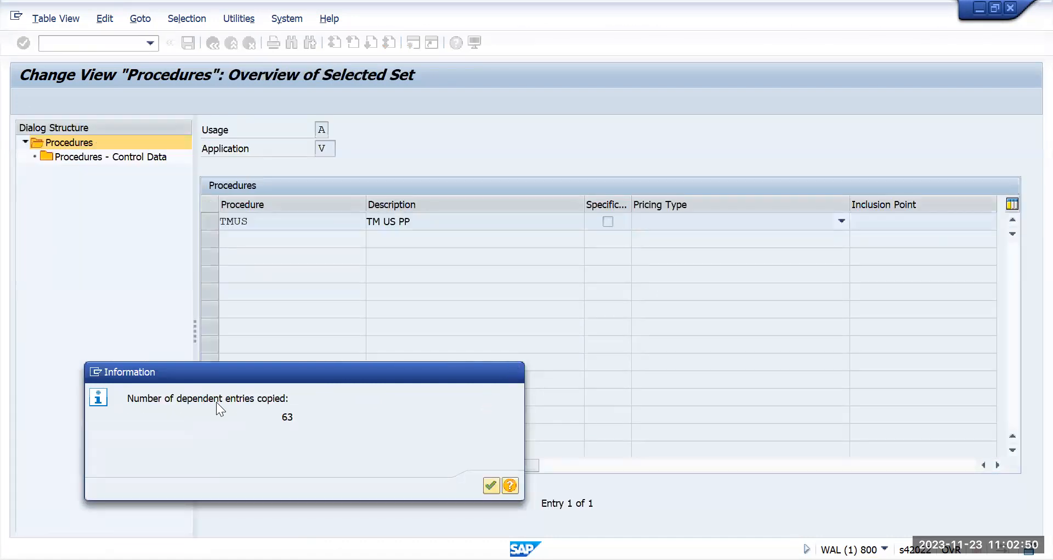
Step: Acknowledge the completed copy and save procedure TMUS in customizing request WALK902687, FI_Basis setting
{"action": "key", "text": "Return"}
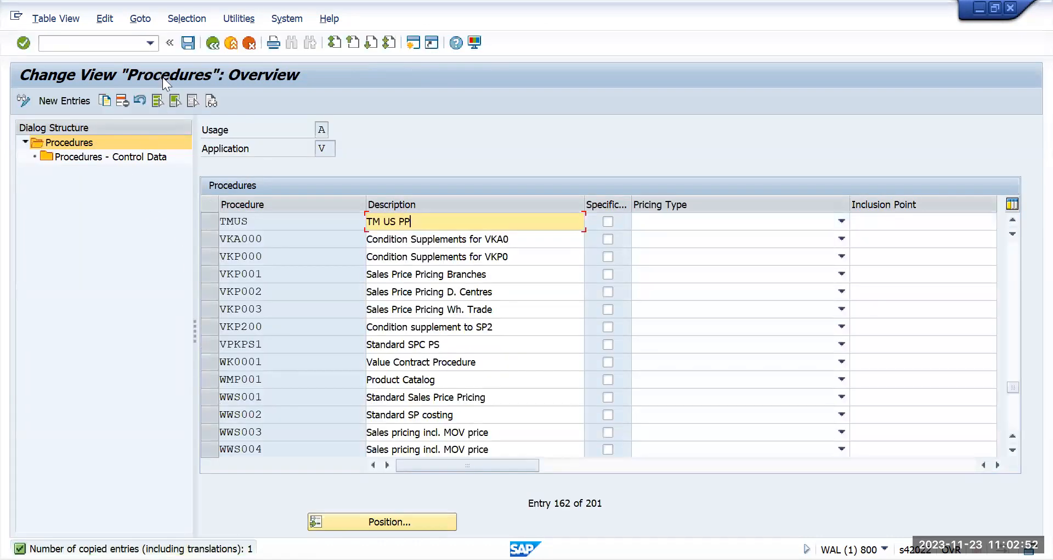
{"action": "left_click", "coordinate": [188, 44]}
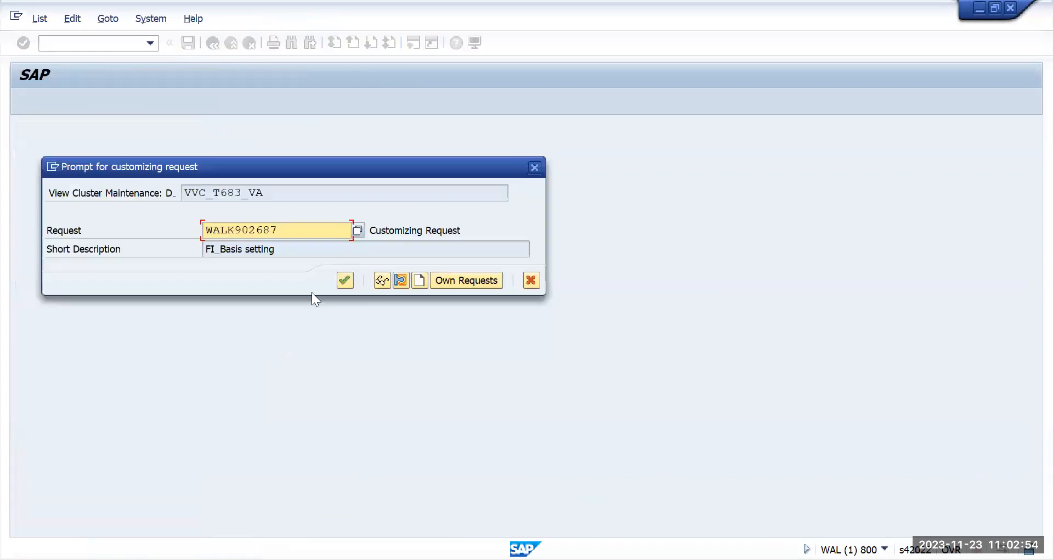
{"action": "left_click", "coordinate": [343, 281]}
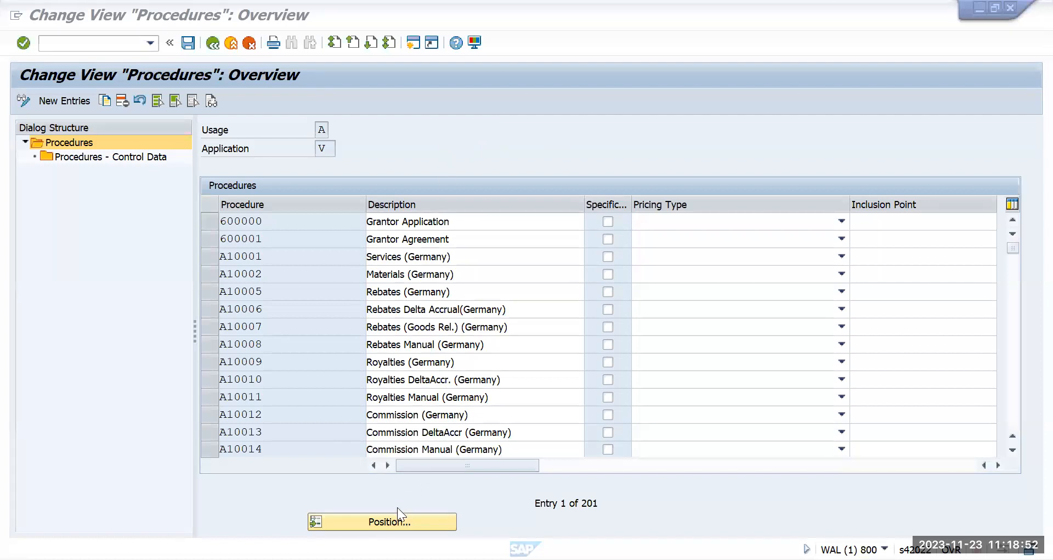
Step: Find pricing procedure TMUS in the procedures overview and delete it together with all its dependent entries
{"action": "left_click", "coordinate": [391, 518]}
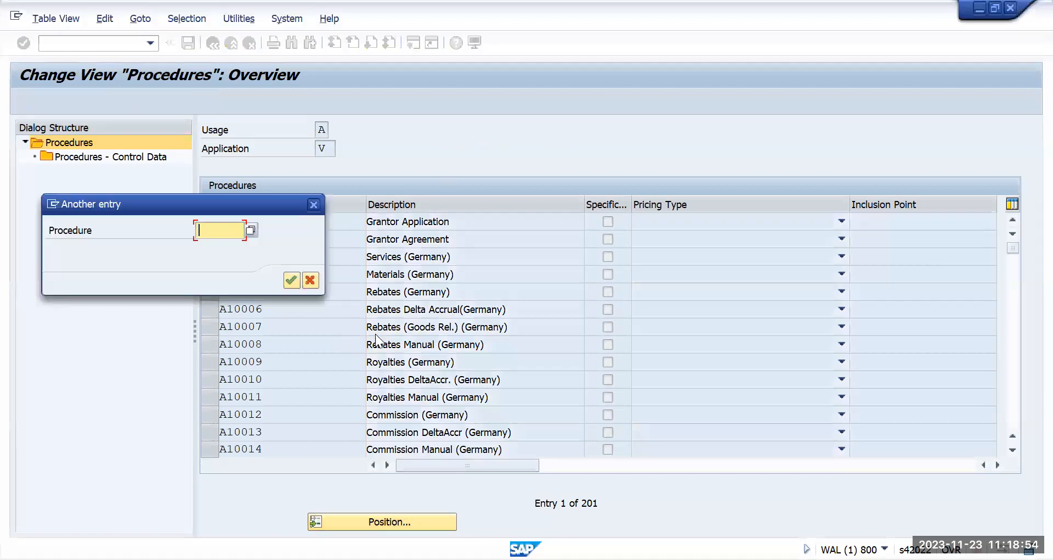
{"action": "type", "text": "tm"}
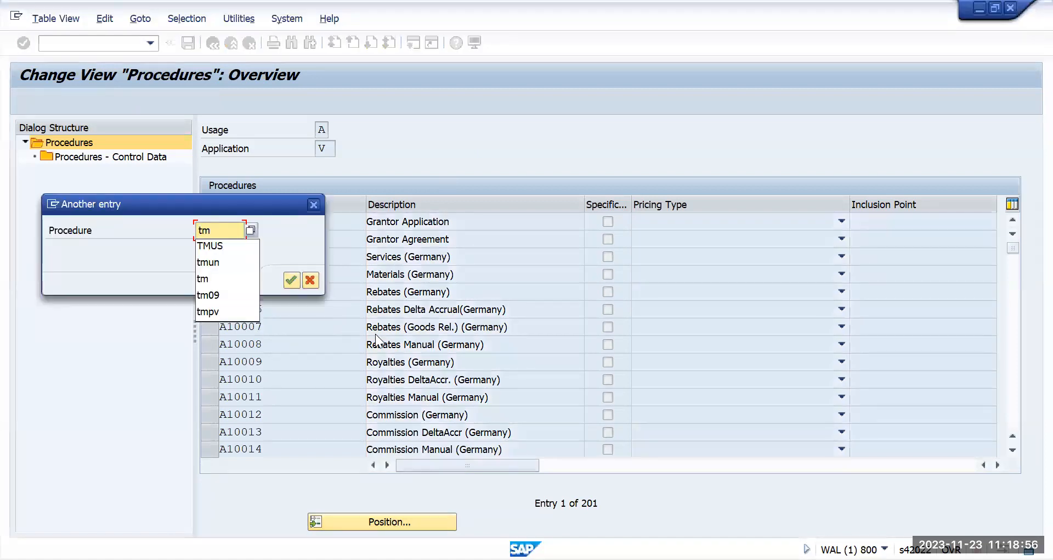
{"action": "type", "text": "us"}
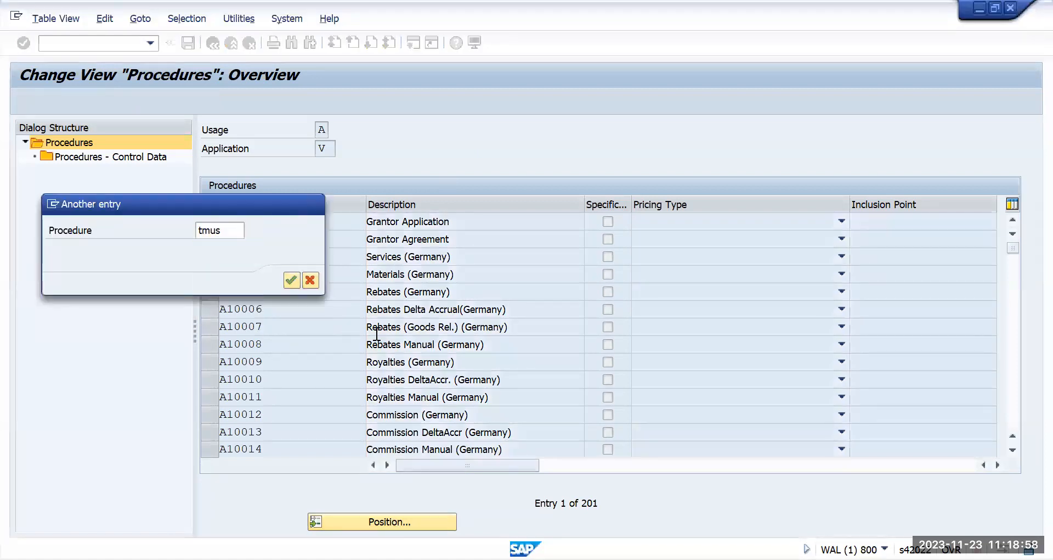
{"action": "key", "text": "Return"}
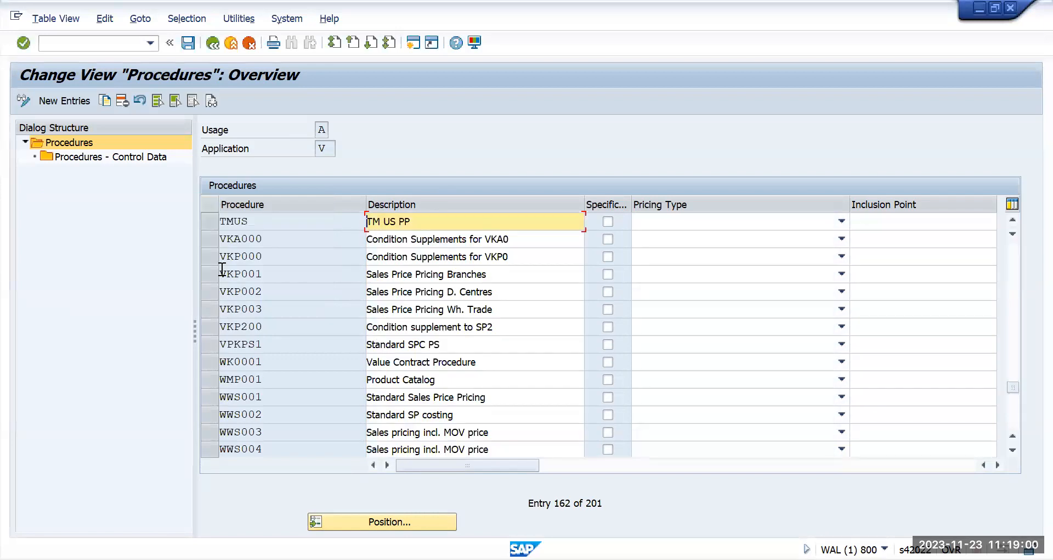
{"action": "left_click", "coordinate": [205, 222]}
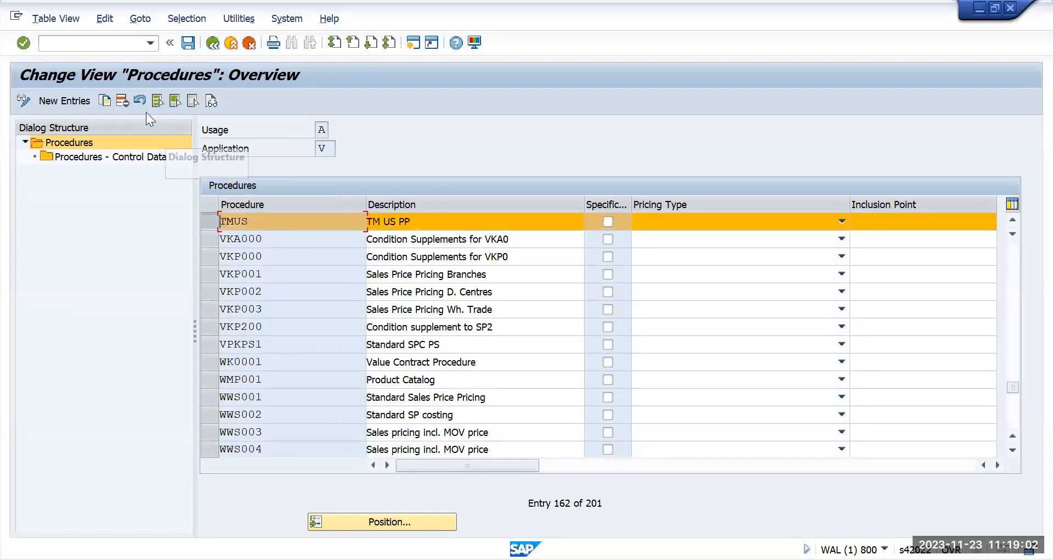
{"action": "left_click", "coordinate": [122, 101]}
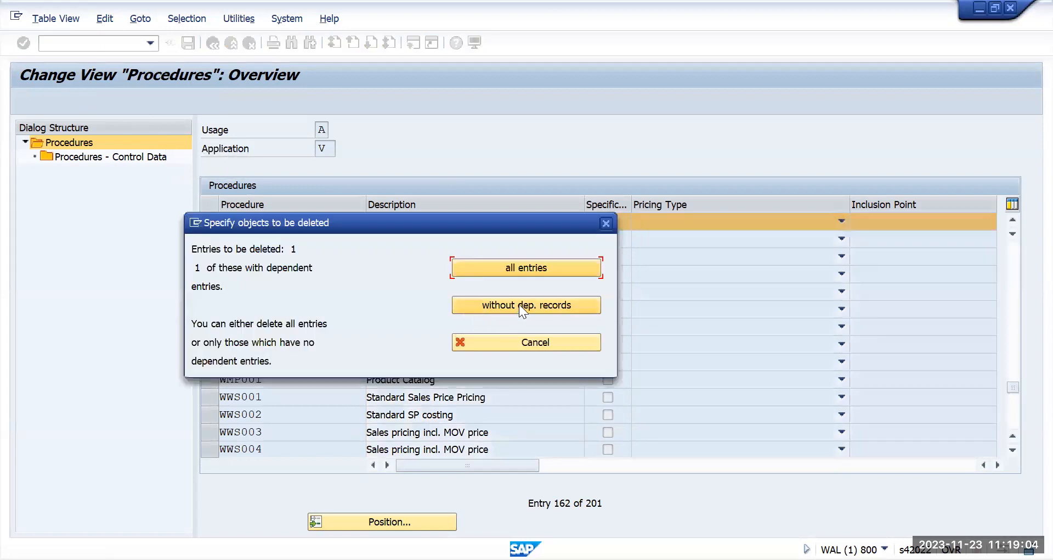
{"action": "left_click", "coordinate": [529, 268]}
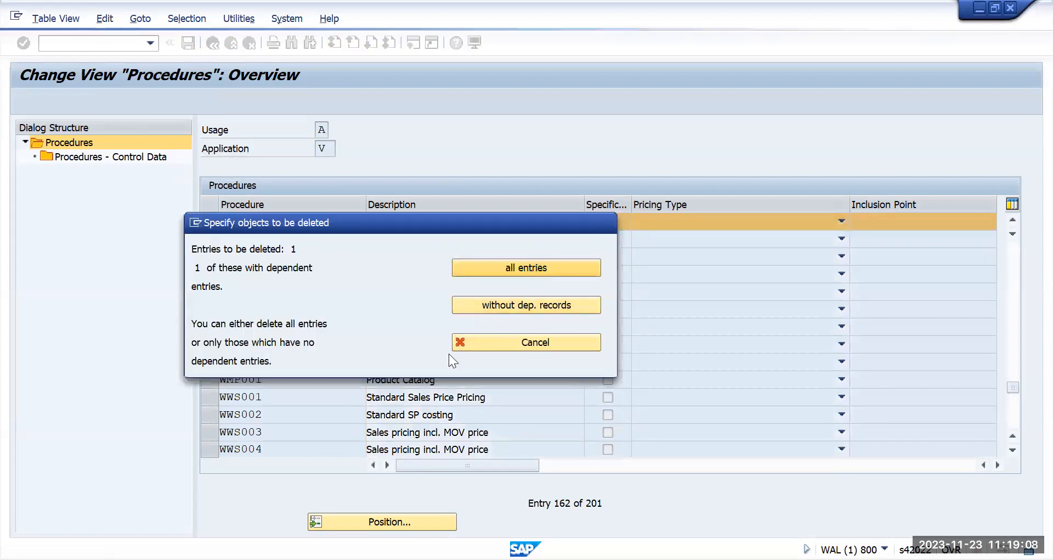
{"action": "left_click", "coordinate": [496, 481]}
Step: Locate the Standard procedure RVAA01 in the overview, select its row and copy its key
{"action": "scroll", "coordinate": [362, 361], "scroll_direction": "down", "scroll_amount": 5}
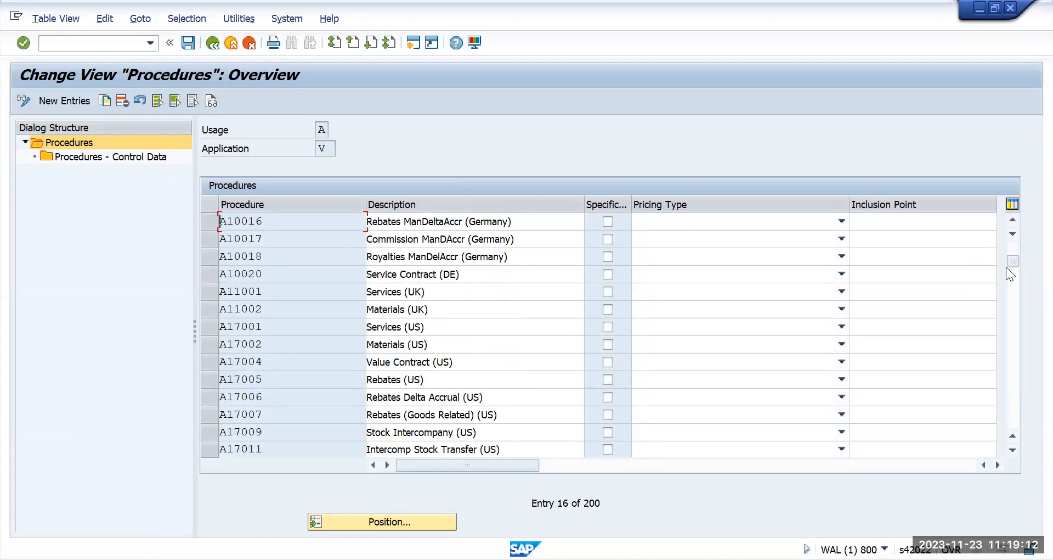
{"action": "left_click_drag", "start_coordinate": [1012, 262], "coordinate": [1014, 341]}
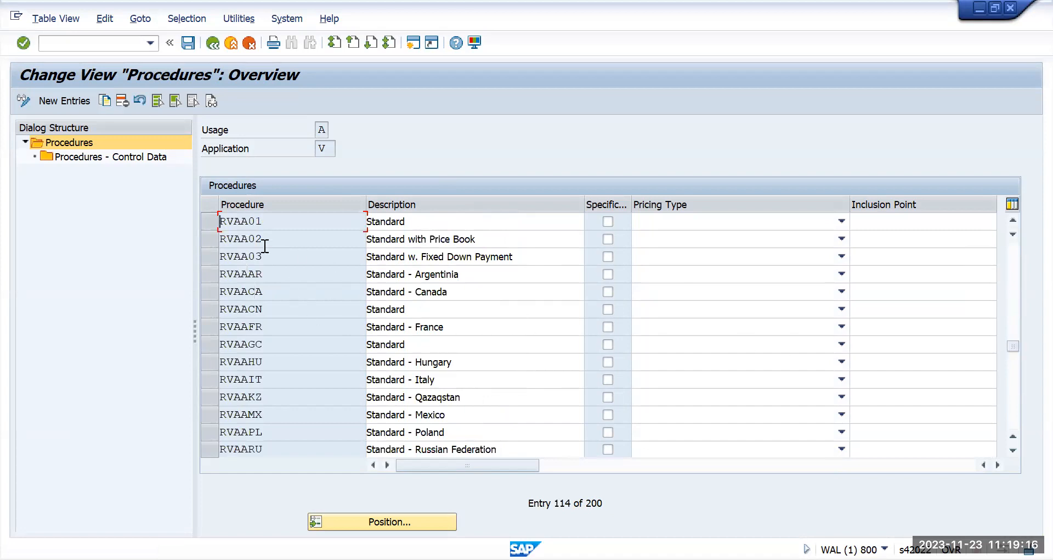
{"action": "left_click", "coordinate": [216, 220]}
{"action": "double_click", "coordinate": [239, 221]}
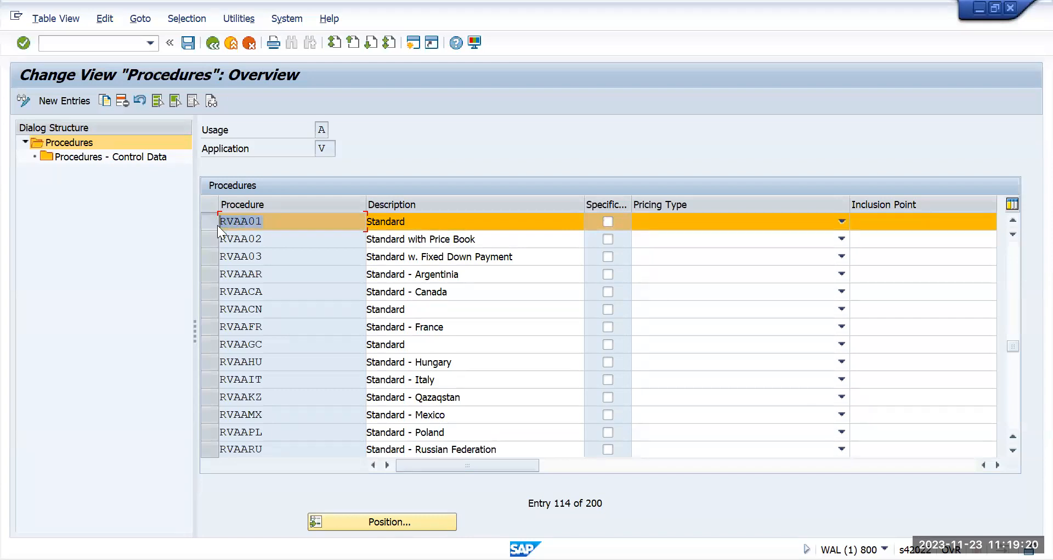
{"action": "key", "text": "ctrl+c"}
{"action": "left_click_drag", "start_coordinate": [273, 222], "coordinate": [214, 225]}
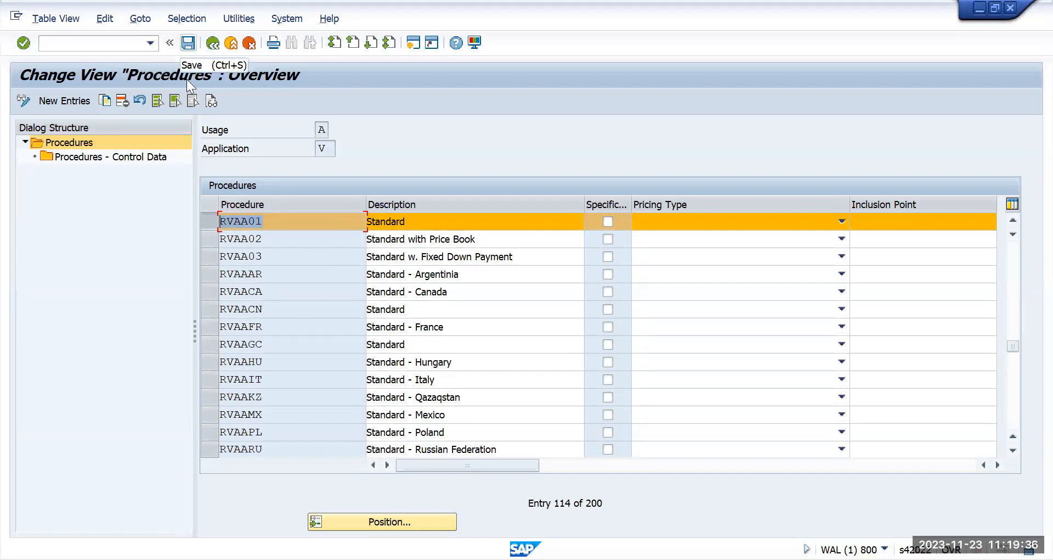
Step: Save the deletion in customizing request WALK902687, FI_Basis setting, and return to the SAP Easy Access screen
{"action": "left_click", "coordinate": [188, 44]}
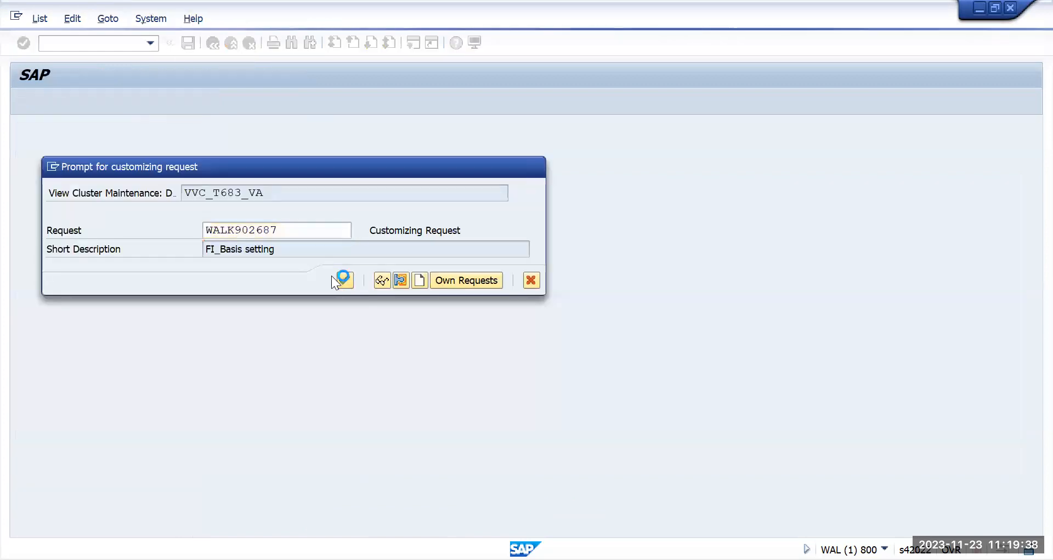
{"action": "left_click", "coordinate": [343, 280]}
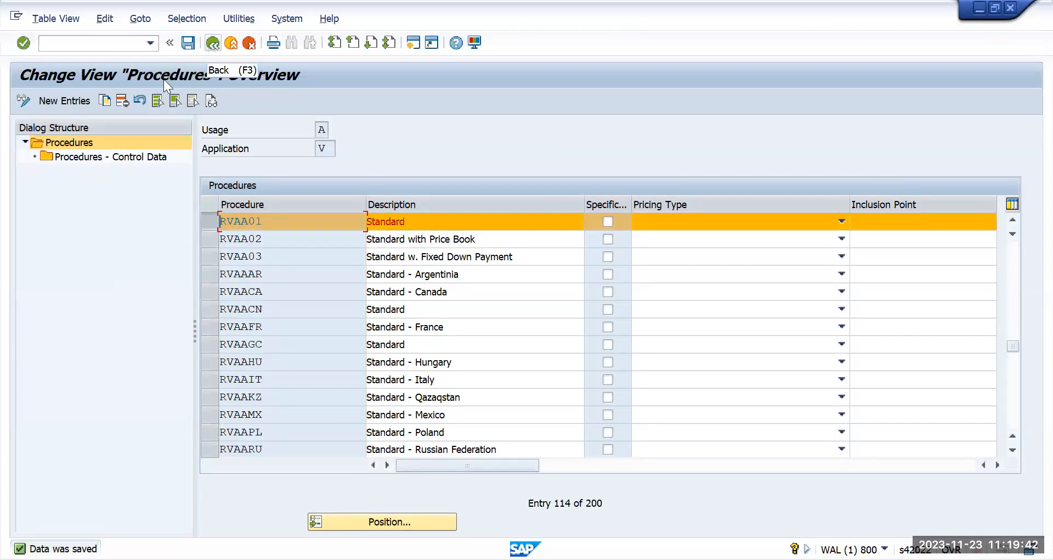
{"action": "left_click", "coordinate": [212, 44]}
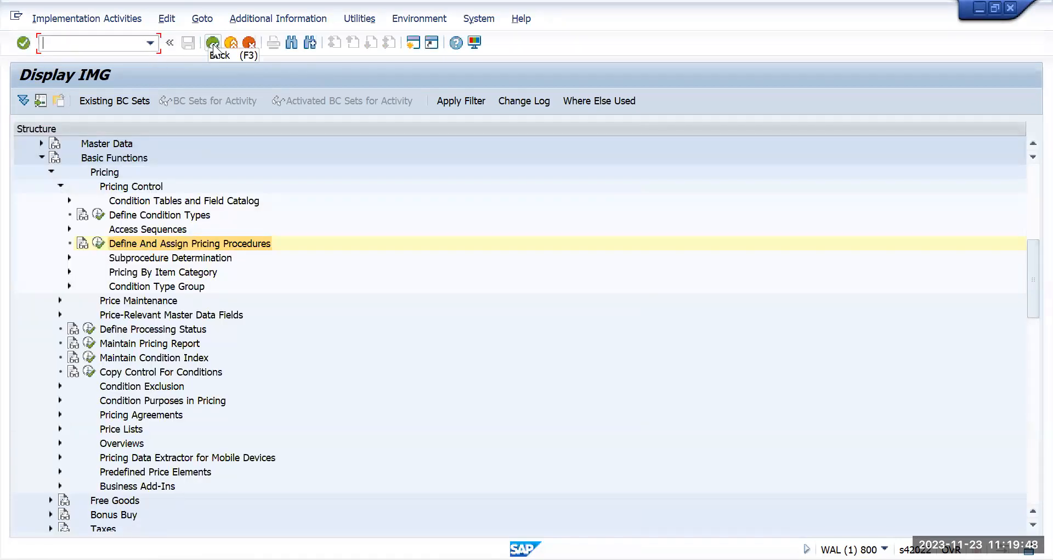
{"action": "left_click", "coordinate": [213, 44]}
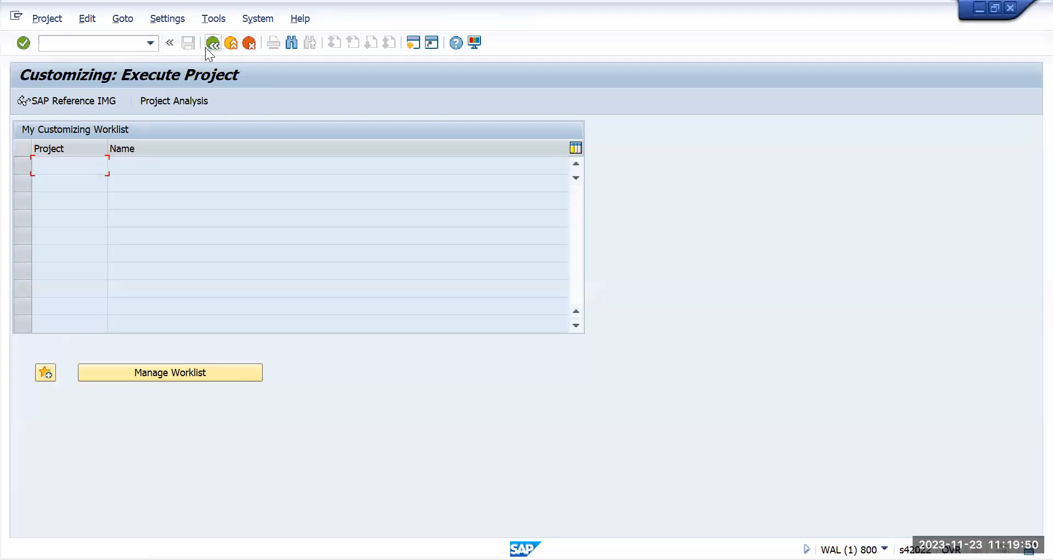
{"action": "left_click", "coordinate": [209, 45]}
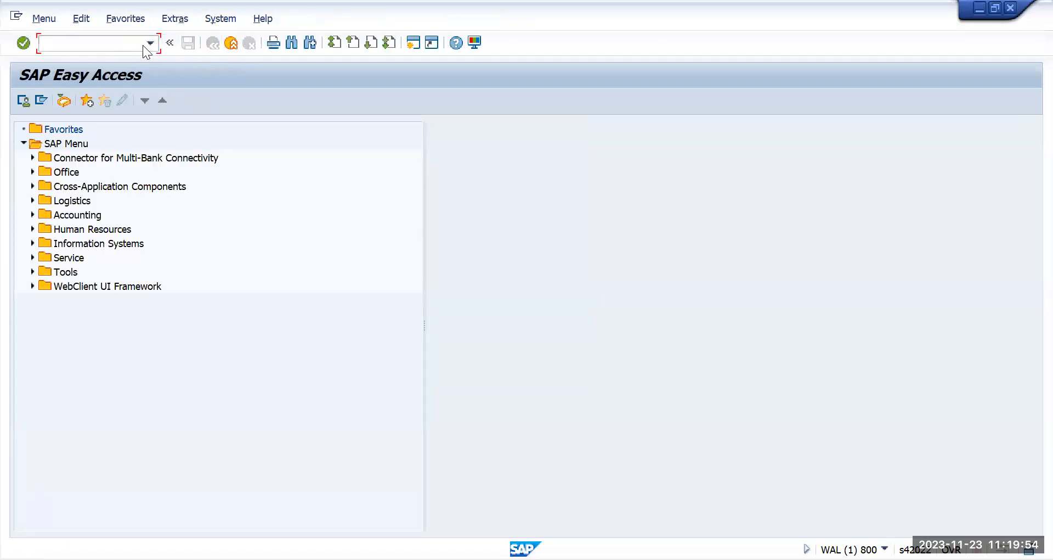
Step: Open the overview for determination of pricing procedures in sales documents
{"action": "left_click", "coordinate": [145, 43]}
{"action": "left_click", "coordinate": [130, 55]}
{"action": "key", "text": "Return"}
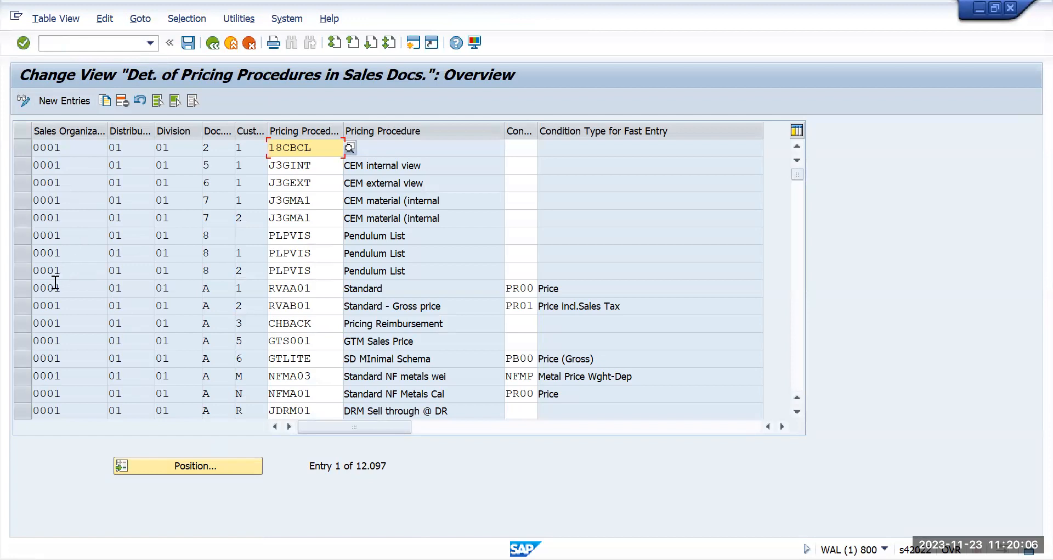
Step: Start a copy of the RVAA01 determination entry for sales organization 0001, distribution channel 01, division 01, document procedure A and customer procedure 1
{"action": "left_click", "coordinate": [23, 289]}
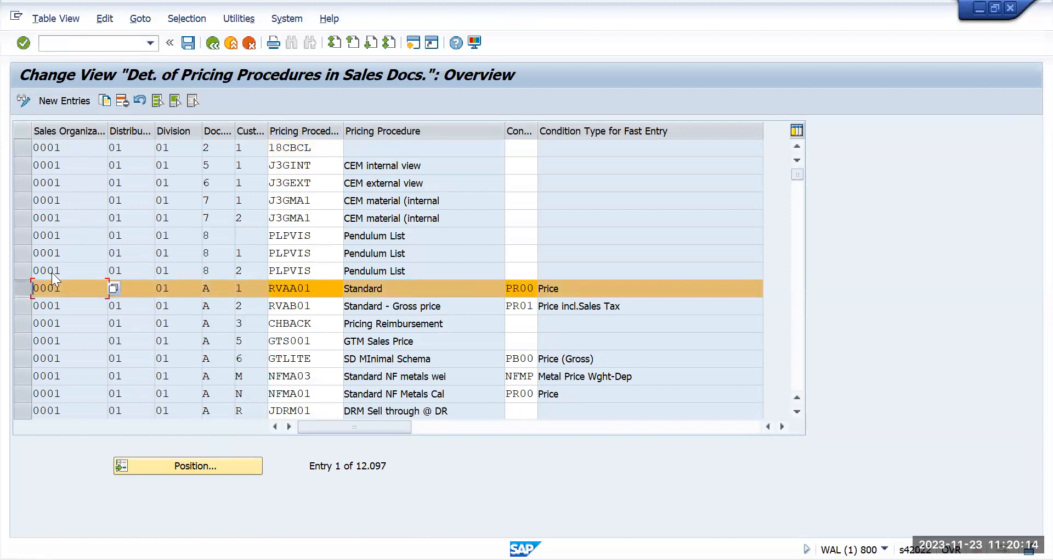
{"action": "key", "text": "alt+Tab"}
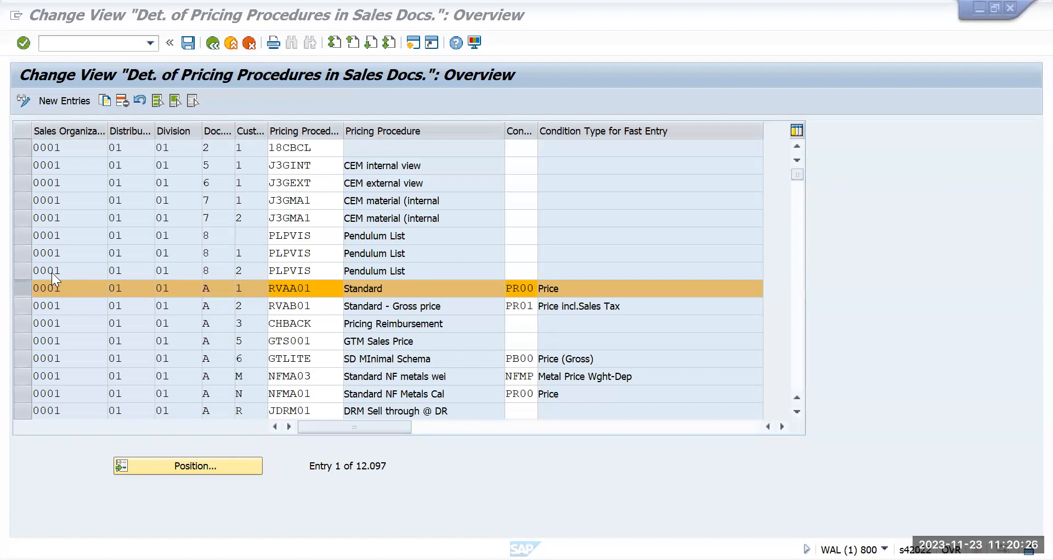
{"action": "left_click", "coordinate": [182, 314]}
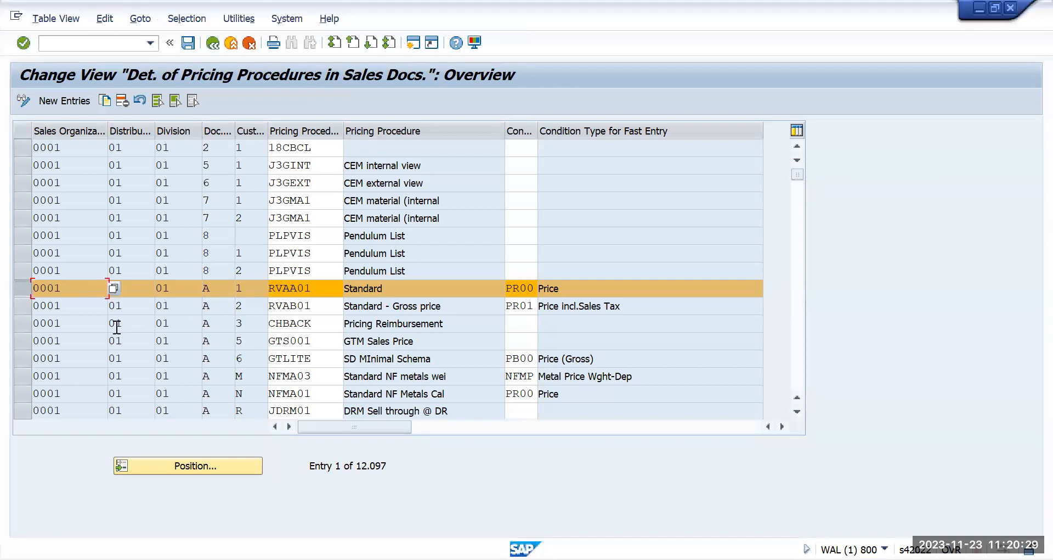
{"action": "left_click", "coordinate": [104, 102]}
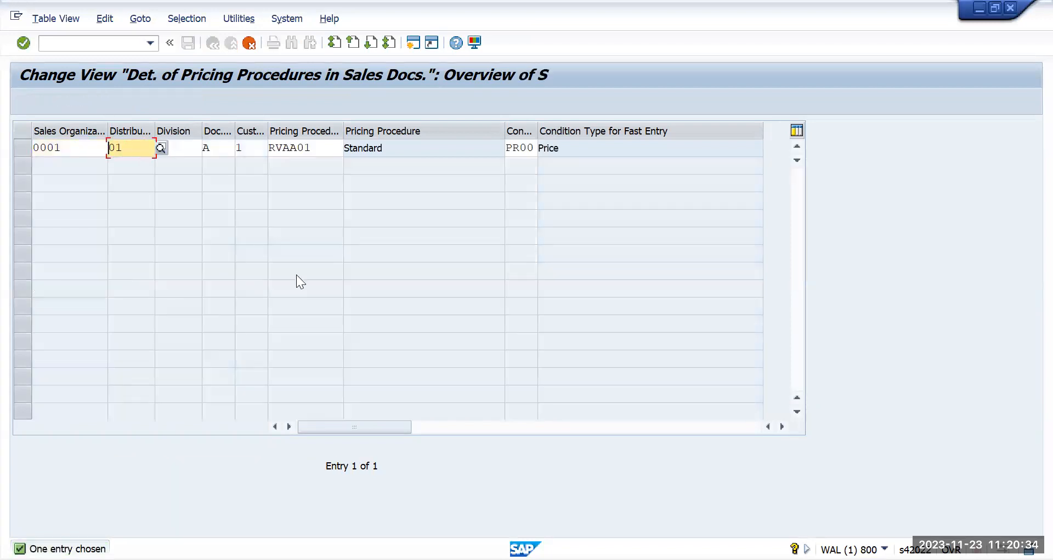
Step: Set the copied entry to sales organization TMUS, distribution channel TM, division TM and customer procedure 1, and confirm the copy
{"action": "key", "text": "shift+Tab"}
{"action": "key", "text": "Delete"}
{"action": "key", "text": "Delete"}
{"action": "key", "text": "Delete"}
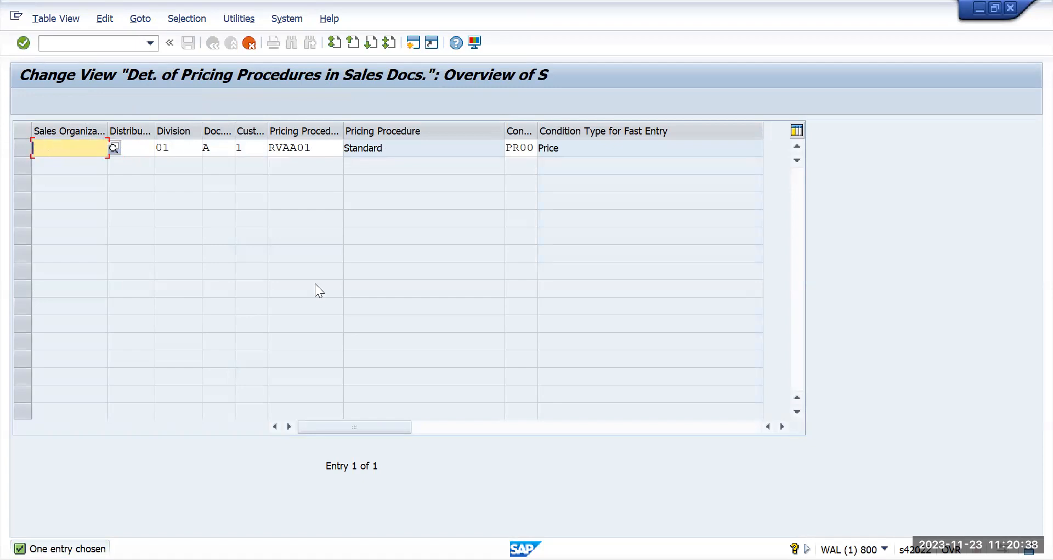
{"action": "type", "text": "TMUS"}
{"action": "key", "text": "Tab"}
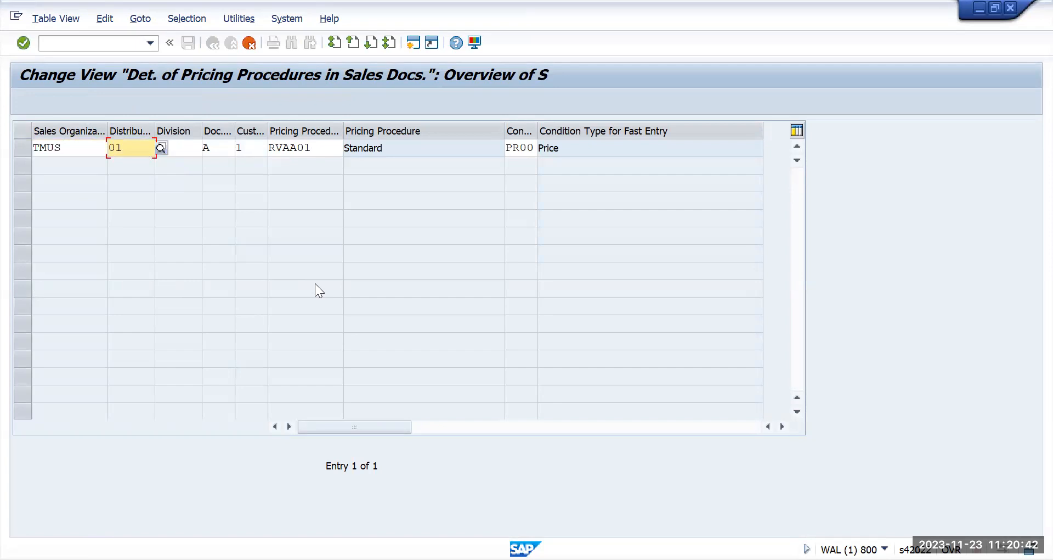
{"action": "type", "text": "TM"}
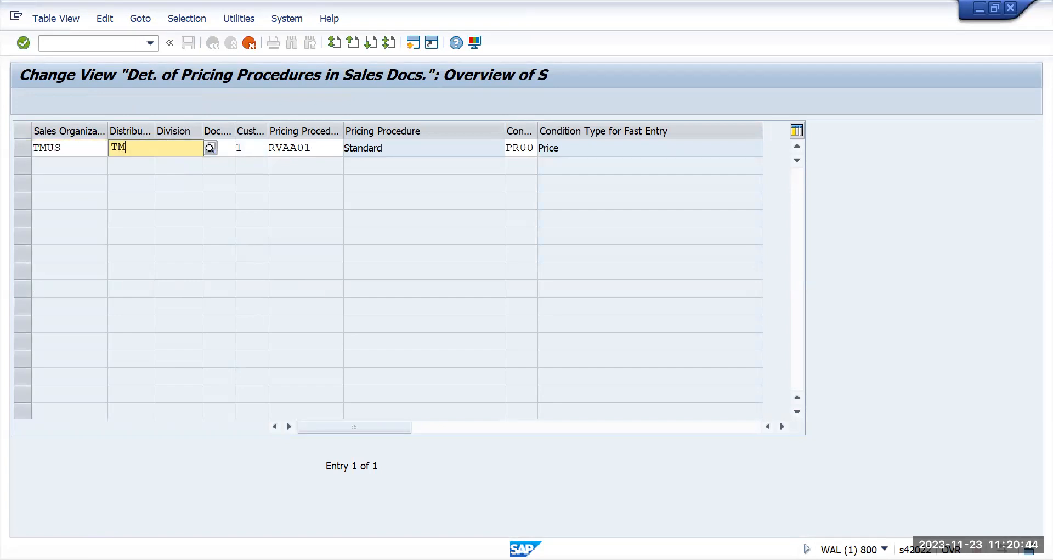
{"action": "key", "text": "Tab"}
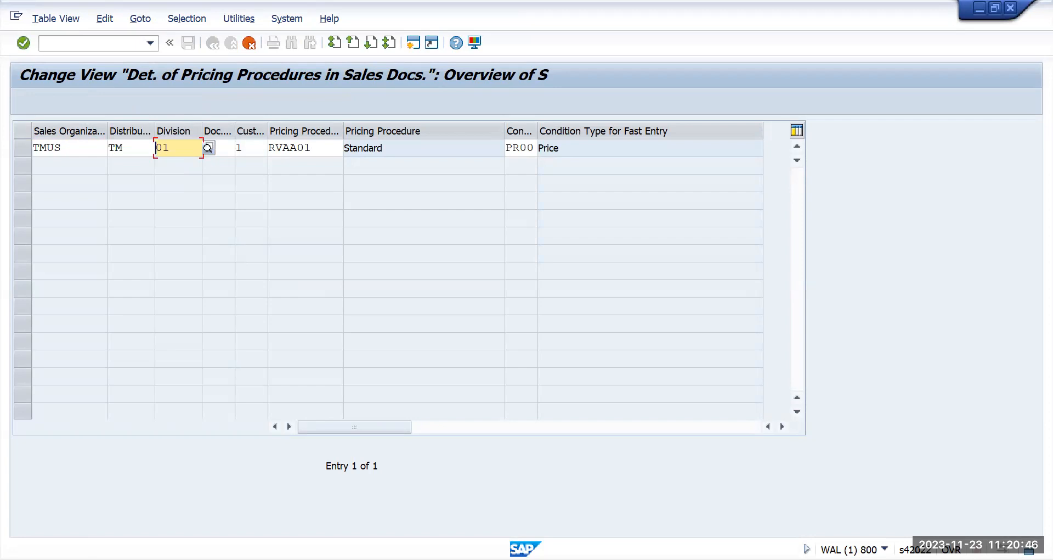
{"action": "type", "text": "TM"}
{"action": "key", "text": "Tab"}
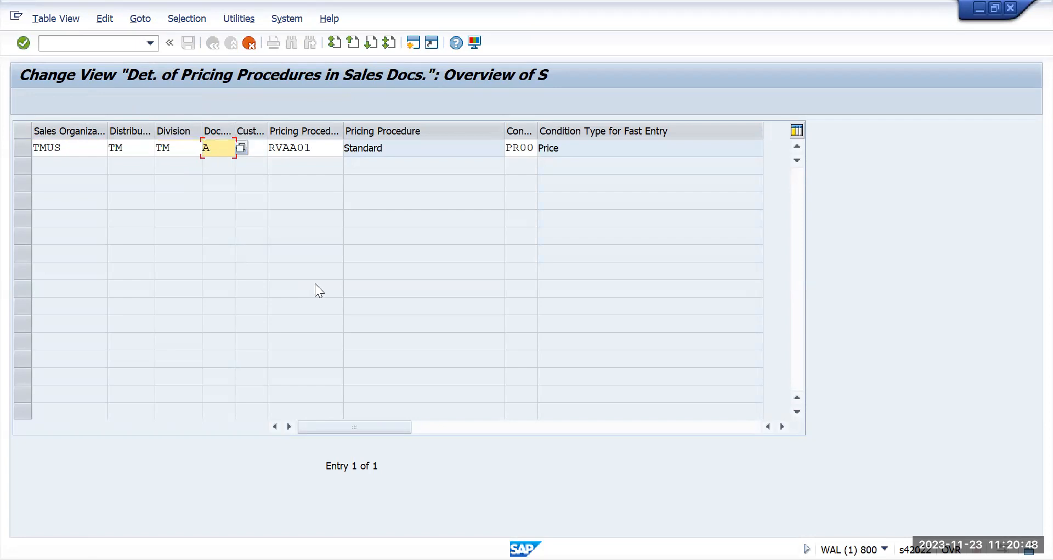
{"action": "key", "text": "Tab"}
{"action": "type", "text": "1"}
{"action": "key", "text": "Return"}
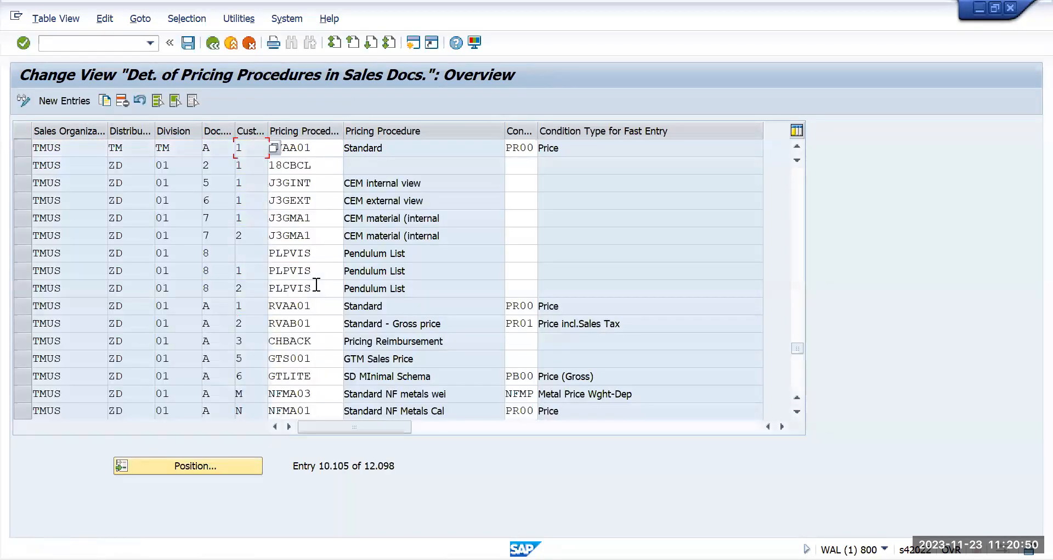
Step: Widen the condition type column and save the TMUS determination entry in customizing request WALK902687
{"action": "left_click", "coordinate": [301, 148]}
{"action": "double_click", "coordinate": [301, 148]}
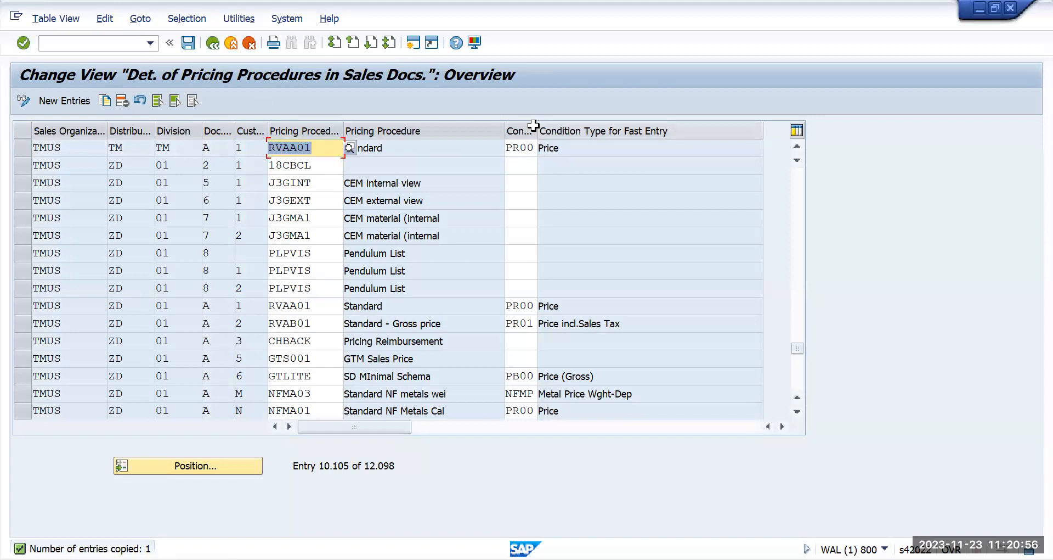
{"action": "left_click_drag", "start_coordinate": [535, 127], "coordinate": [579, 128]}
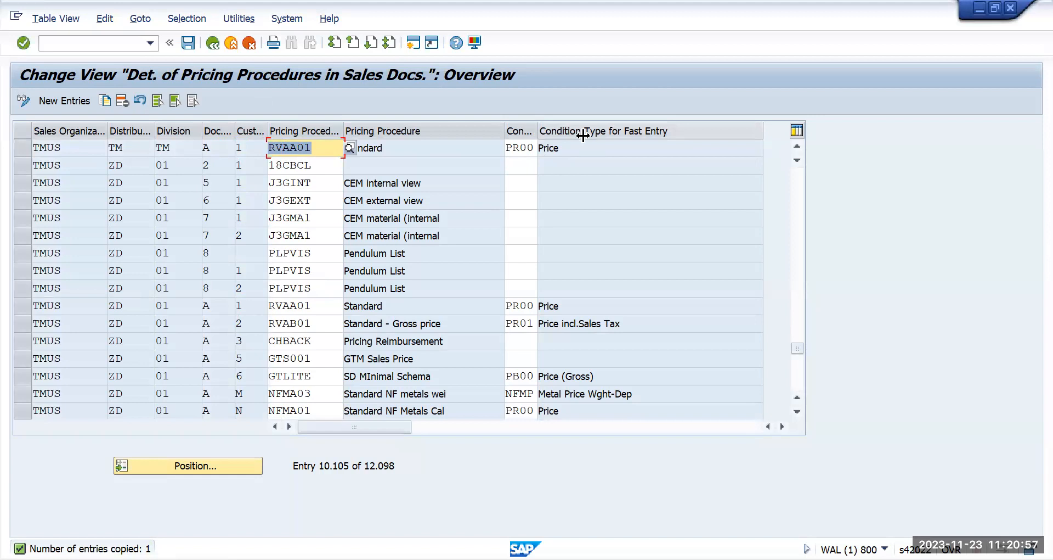
{"action": "left_click", "coordinate": [189, 42]}
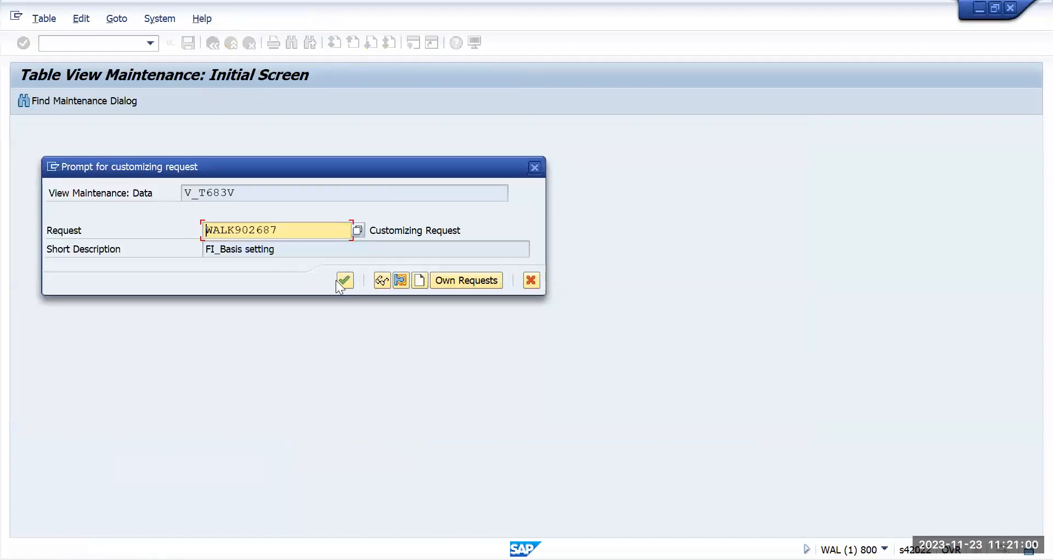
{"action": "left_click", "coordinate": [344, 280]}
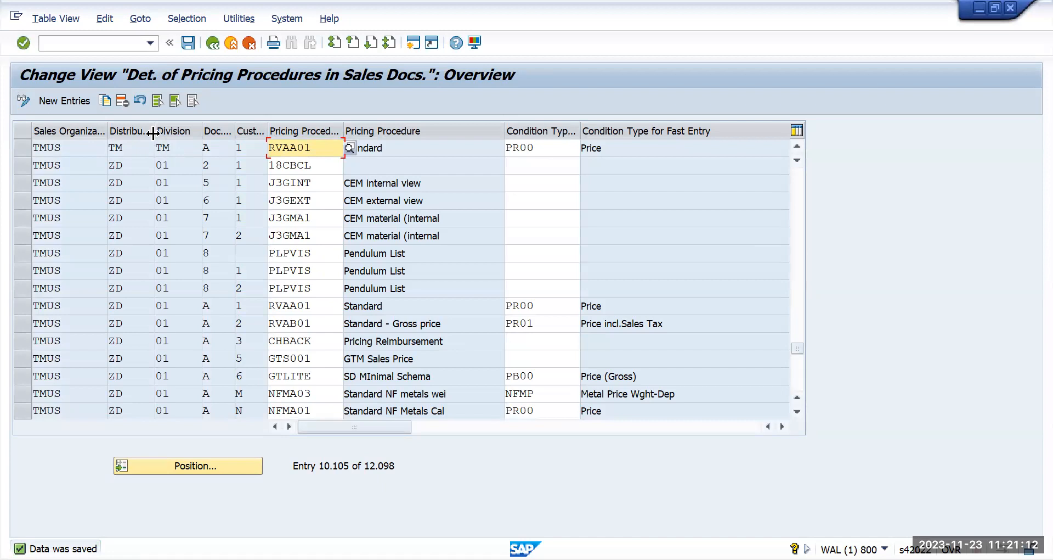
Step: Examine the TMUS/TM/TM entry's possible document and customer pricing procedure values, its assigned pricing procedure and its condition type
{"action": "double_click", "coordinate": [159, 148]}
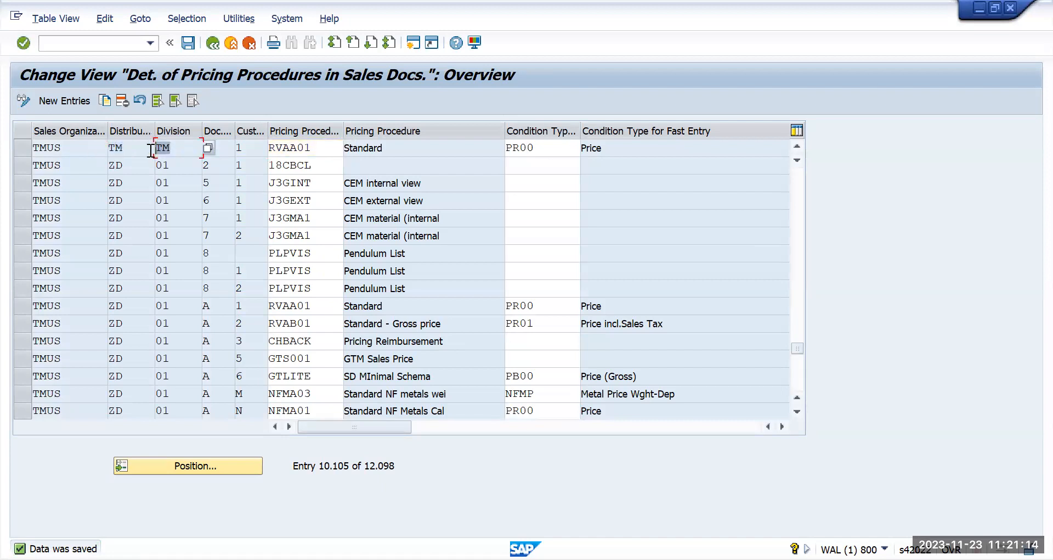
{"action": "left_click", "coordinate": [207, 149]}
{"action": "left_click", "coordinate": [240, 148]}
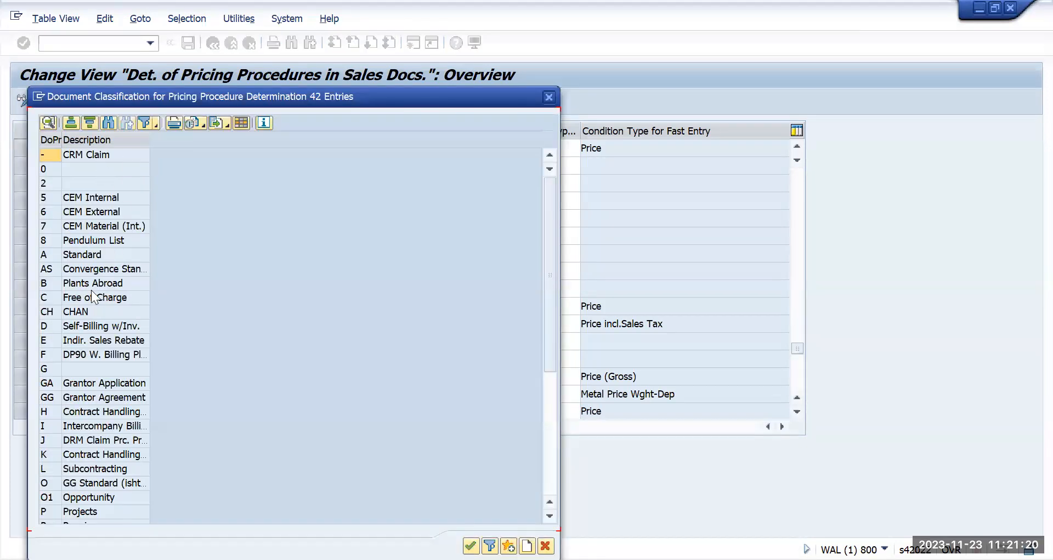
{"action": "left_click", "coordinate": [101, 255]}
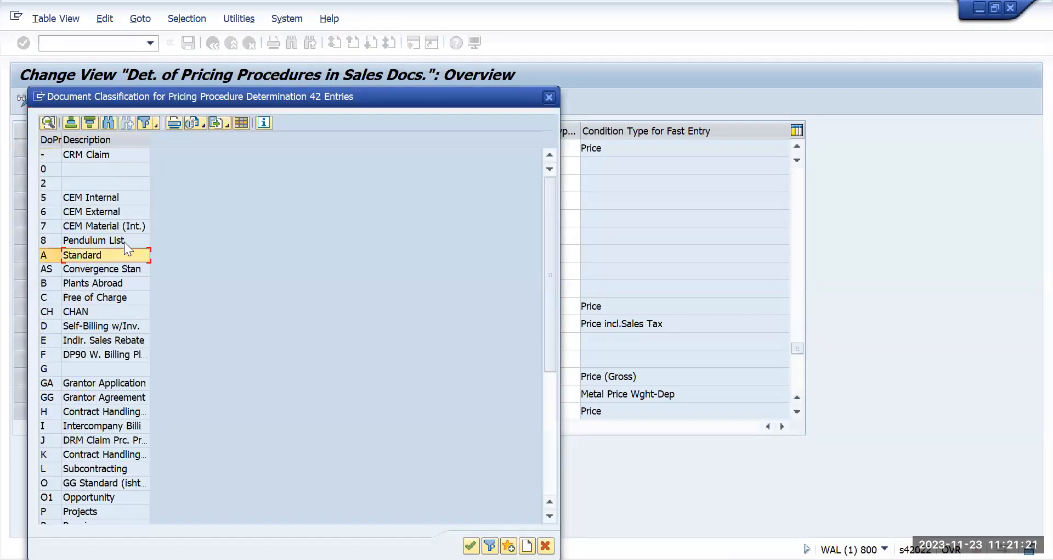
{"action": "left_click", "coordinate": [548, 98]}
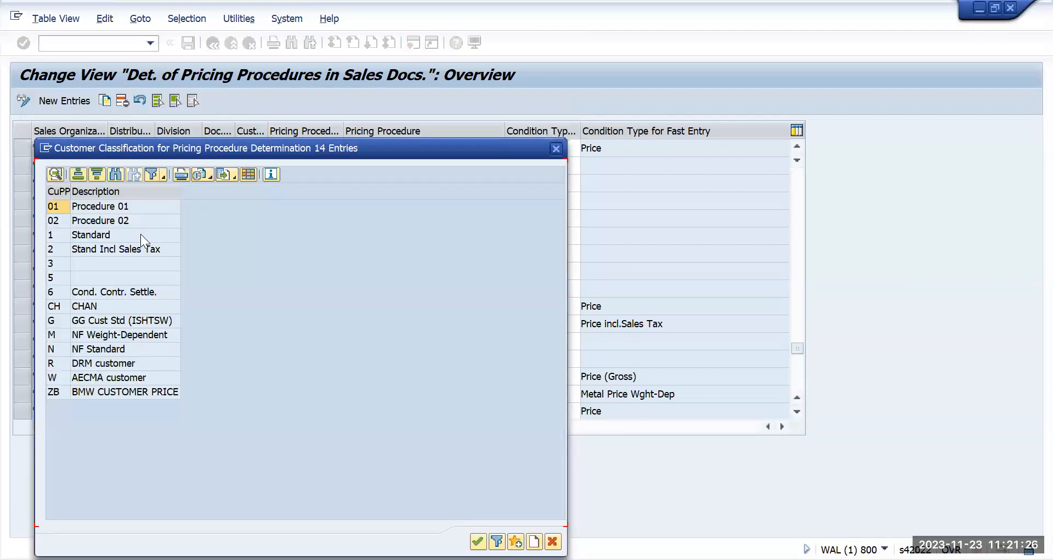
{"action": "left_click", "coordinate": [140, 235]}
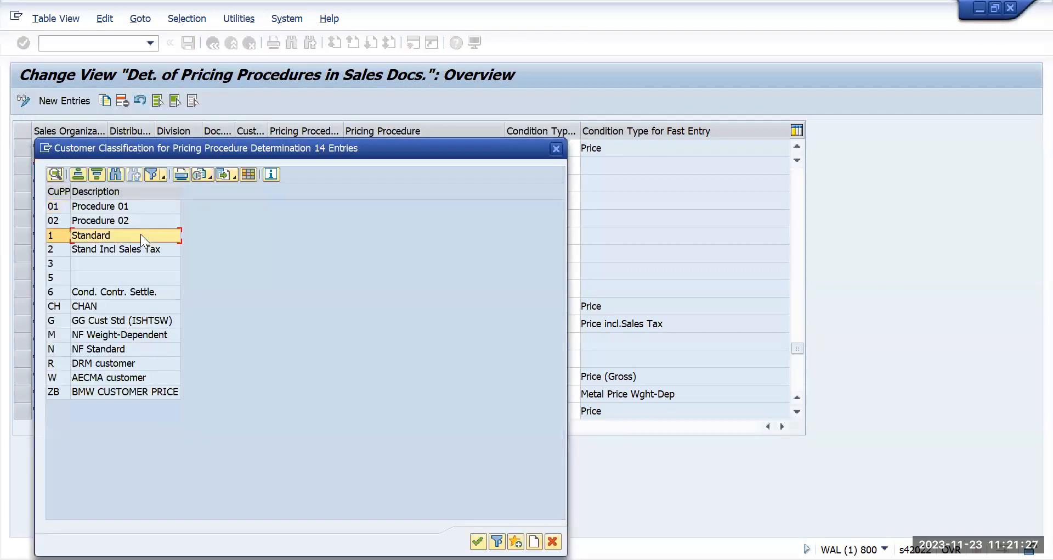
{"action": "left_click", "coordinate": [556, 149]}
{"action": "left_click", "coordinate": [314, 148]}
{"action": "left_click_drag", "start_coordinate": [313, 148], "coordinate": [268, 148]}
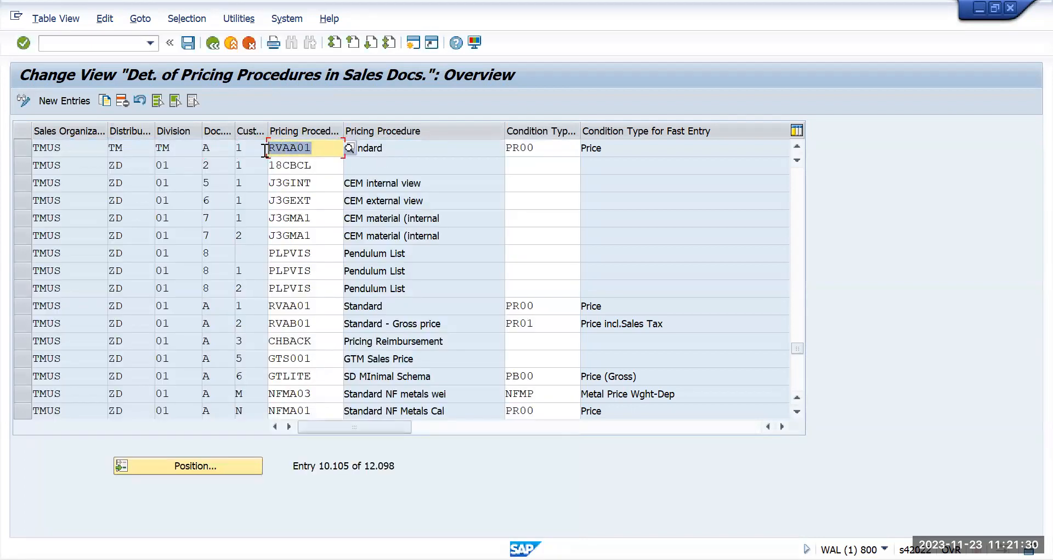
{"action": "key", "text": "Tab"}
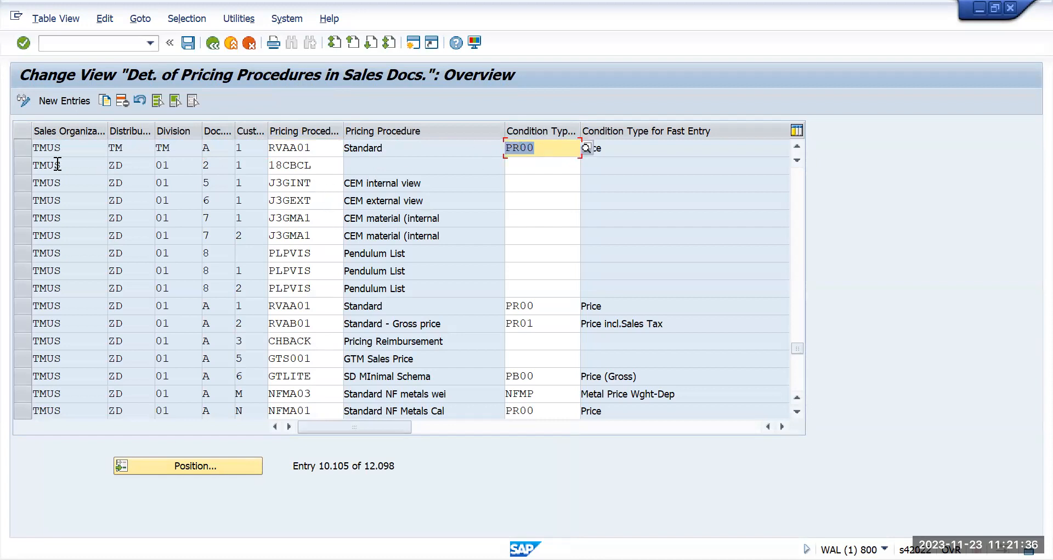
{"action": "left_click_drag", "start_coordinate": [76, 147], "coordinate": [22, 148]}
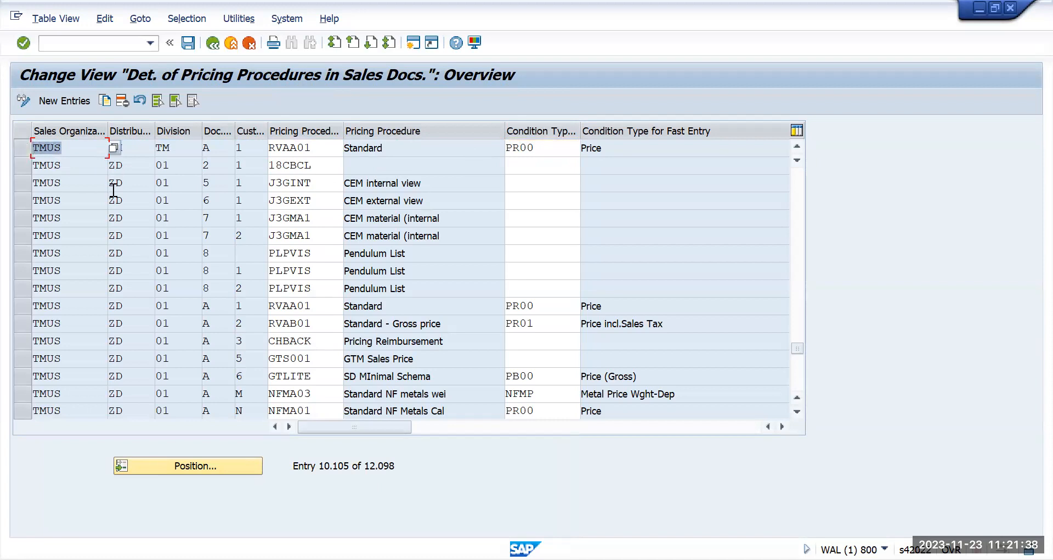
Step: Delete the fifteen TMUS entries for distribution channel ZD, division 01, from 18CBCL through NFMA01, and save the table
{"action": "left_click", "coordinate": [17, 168]}
{"action": "left_click", "coordinate": [22, 184]}
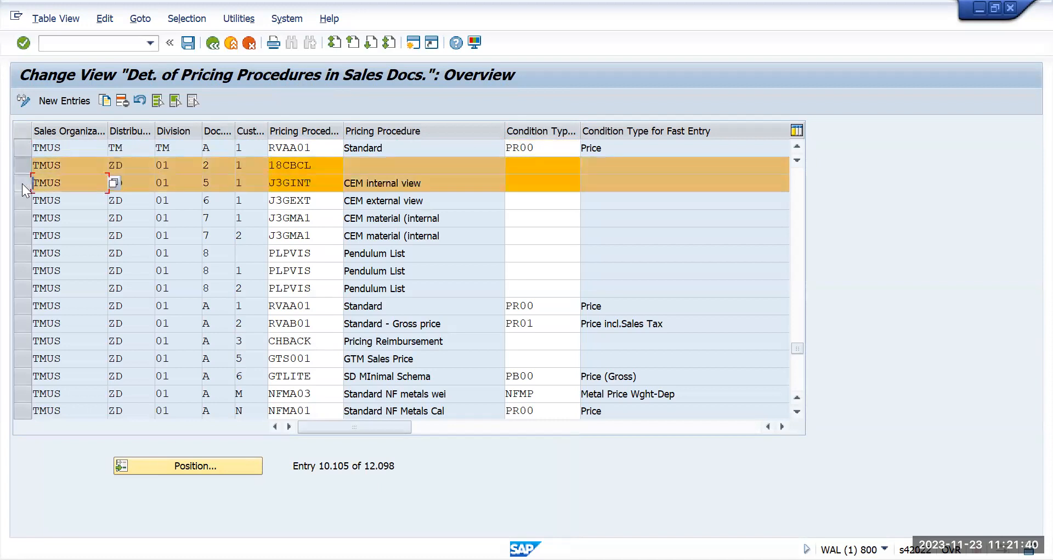
{"action": "left_click", "coordinate": [24, 194]}
{"action": "left_click", "coordinate": [22, 215]}
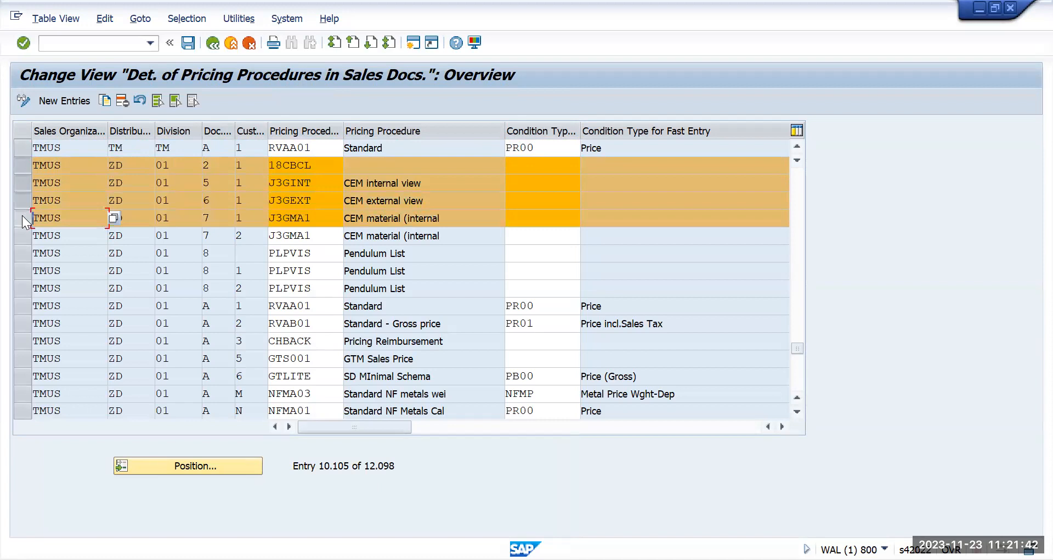
{"action": "left_click", "coordinate": [22, 233]}
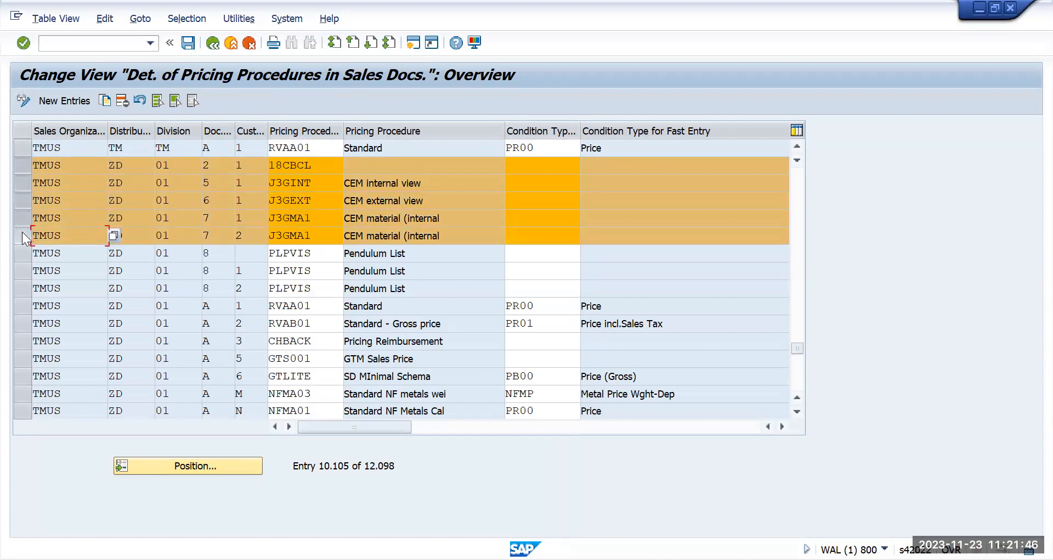
{"action": "left_click", "coordinate": [22, 253]}
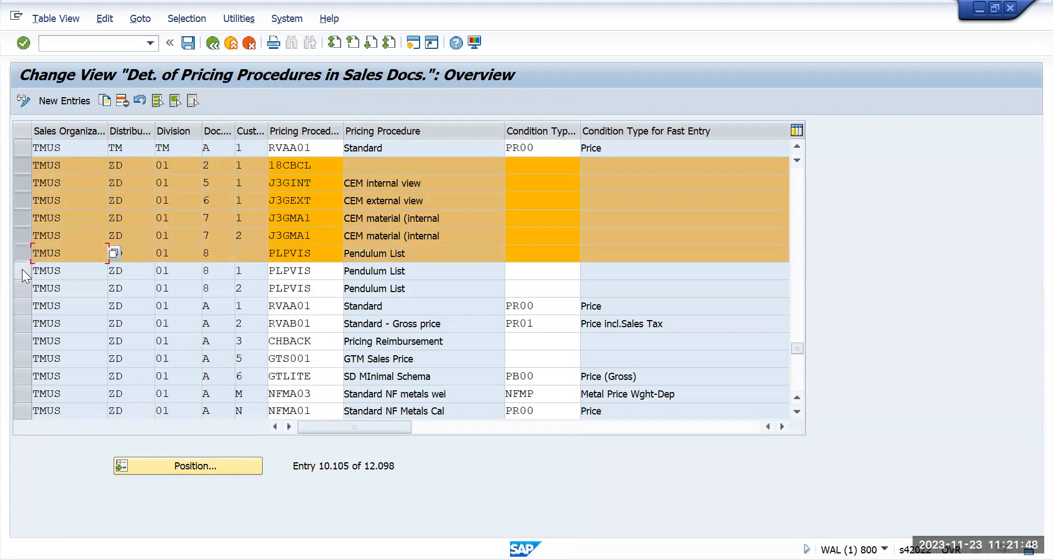
{"action": "left_click", "coordinate": [21, 273]}
{"action": "left_click", "coordinate": [20, 287]}
{"action": "left_click", "coordinate": [19, 306]}
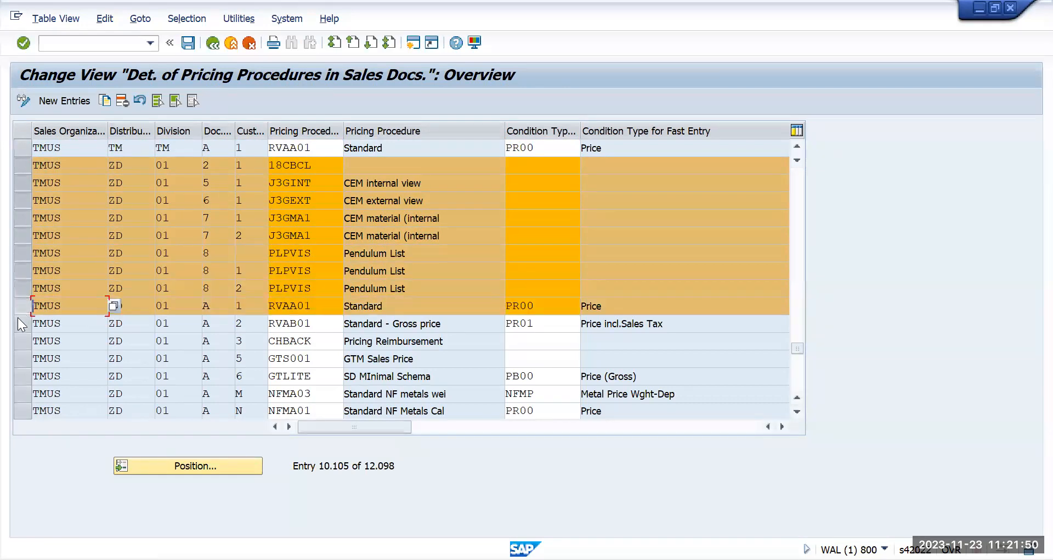
{"action": "left_click", "coordinate": [18, 323]}
{"action": "left_click", "coordinate": [18, 341]}
{"action": "left_click", "coordinate": [18, 359]}
{"action": "left_click", "coordinate": [18, 377]}
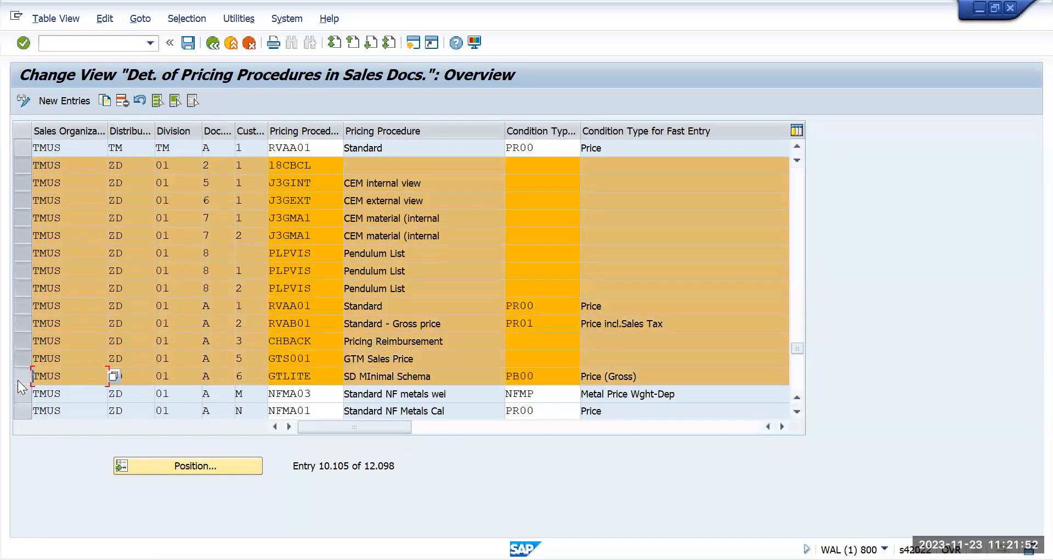
{"action": "left_click", "coordinate": [19, 392]}
{"action": "left_click", "coordinate": [20, 410]}
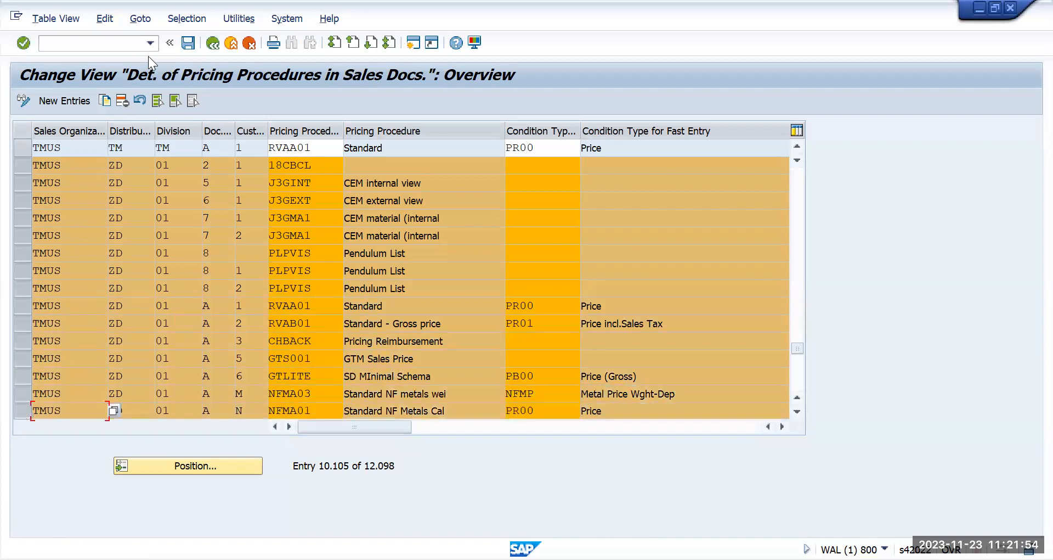
{"action": "left_click", "coordinate": [121, 101]}
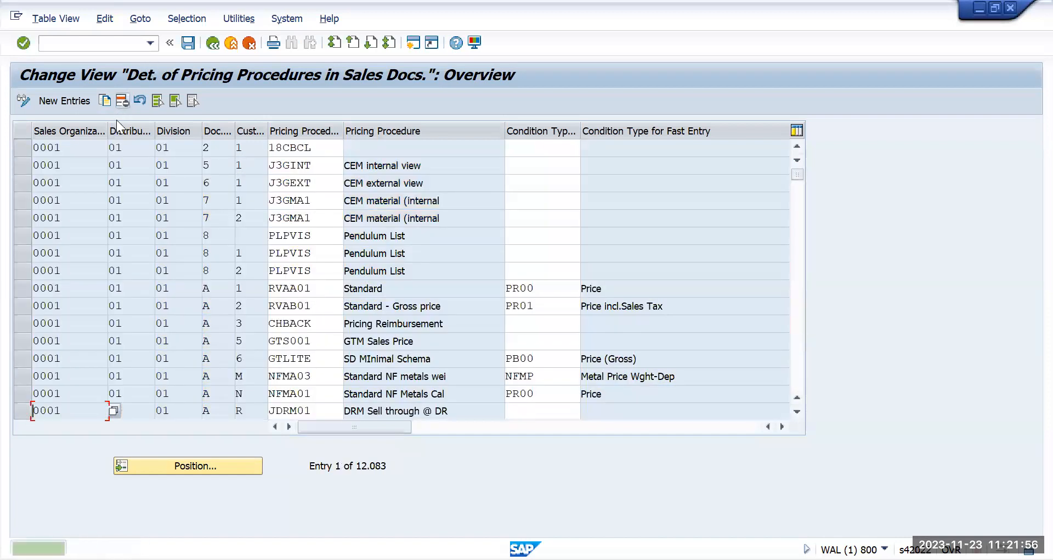
{"action": "left_click", "coordinate": [182, 46]}
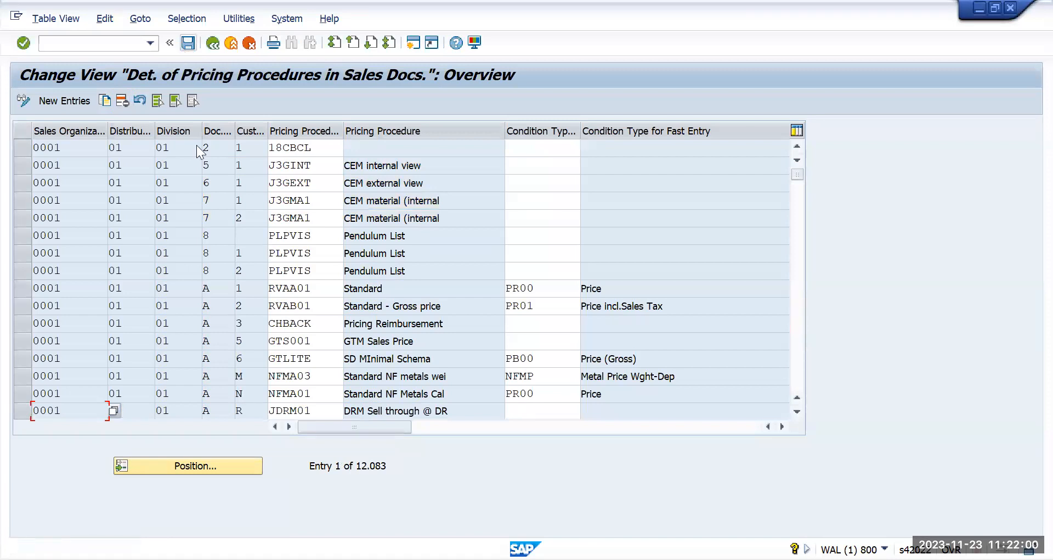